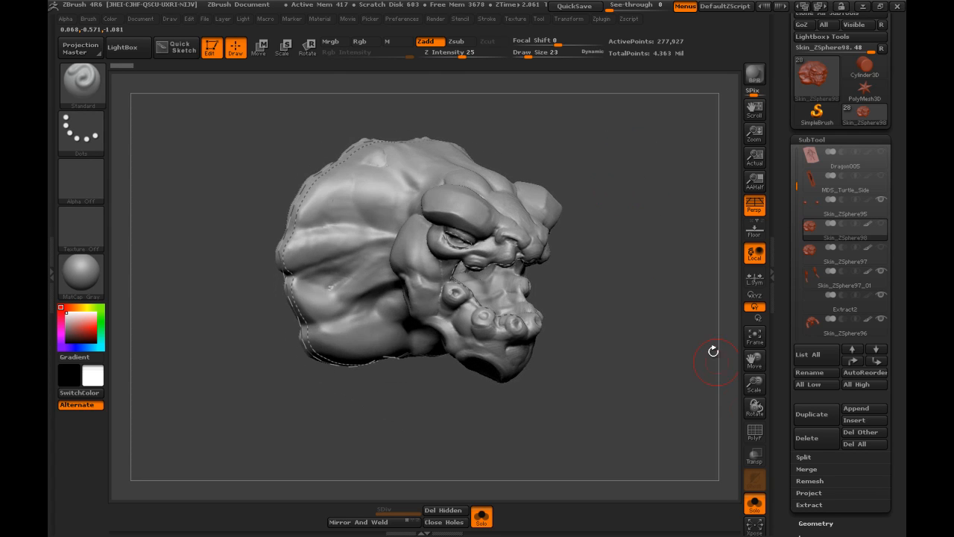
# - Turn on PolyFrame and compare the Skin_ZSphere98 and Skin_ZSphere97 head subtools, ending with Skin_ZSphere98 active
pyautogui.click(755, 442)
pyautogui.moveTo(656, 331)
pyautogui.mouseDown()
pyautogui.moveTo(636, 321)
pyautogui.moveTo(660, 331)
pyautogui.mouseUp()
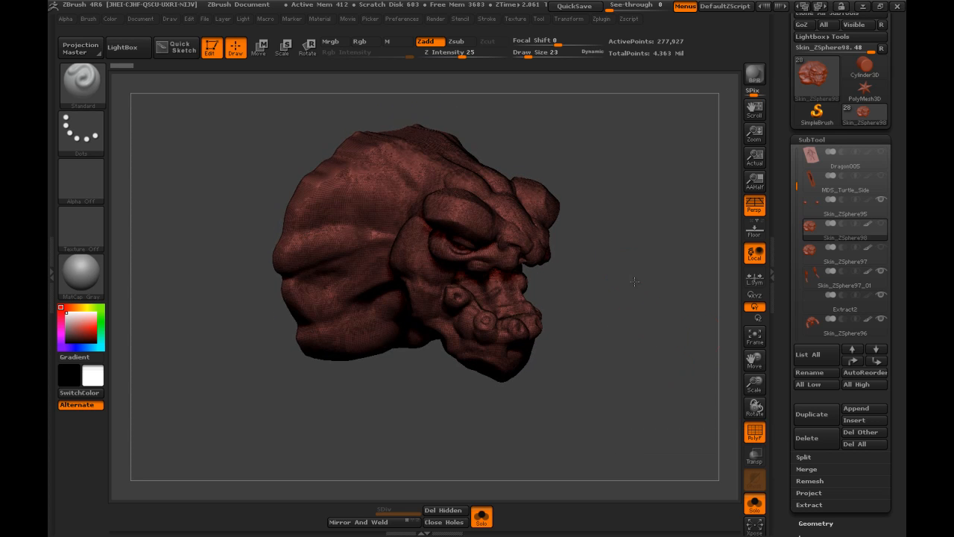
pyautogui.click(755, 431)
pyautogui.moveTo(716, 388); pyautogui.dragTo(733, 251)
pyautogui.click(809, 253)
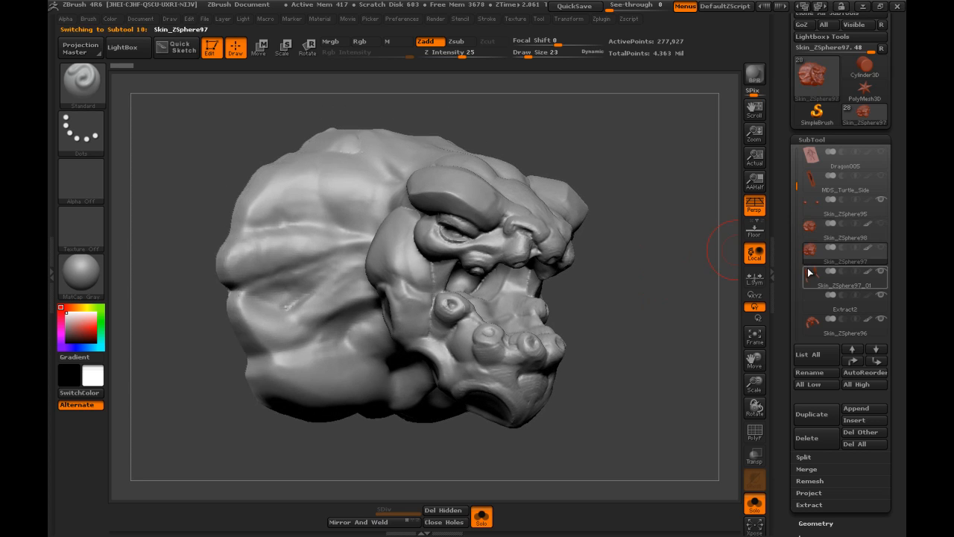
pyautogui.click(755, 432)
pyautogui.click(812, 236)
pyautogui.moveTo(722, 300); pyautogui.dragTo(685, 262)
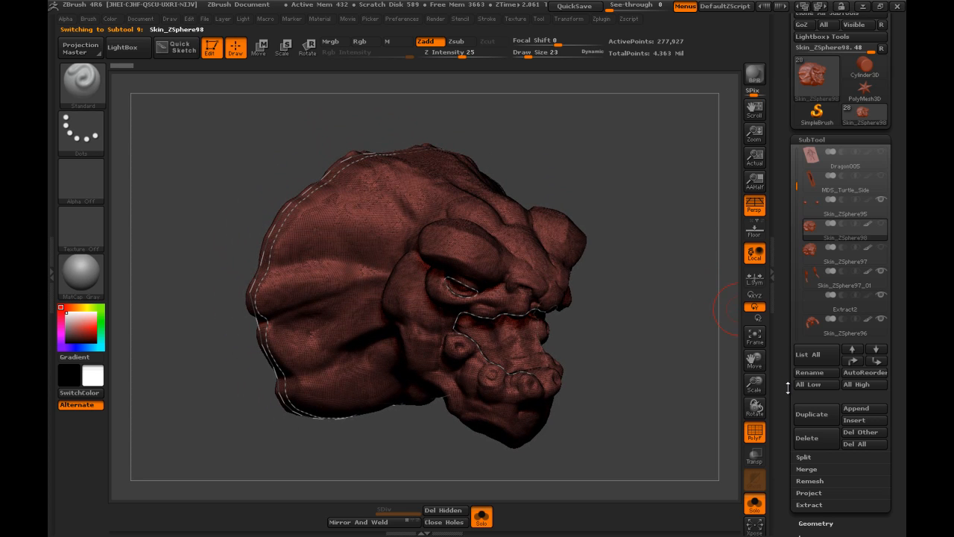
# - Run ZRemesher on the Skin_ZSphere98 head with the existing target polygon count to create a low-poly mesh
pyautogui.moveTo(784, 397); pyautogui.dragTo(786, 272)
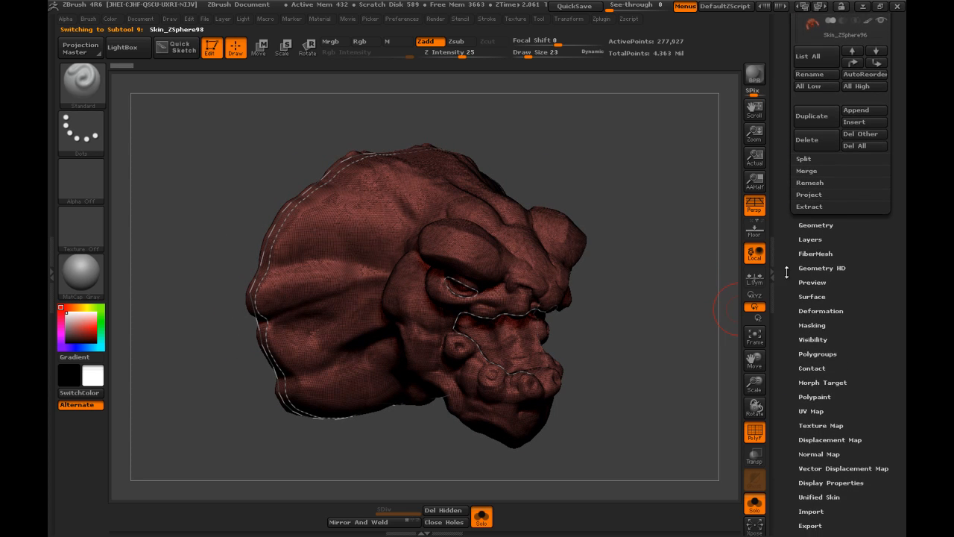
pyautogui.click(813, 225)
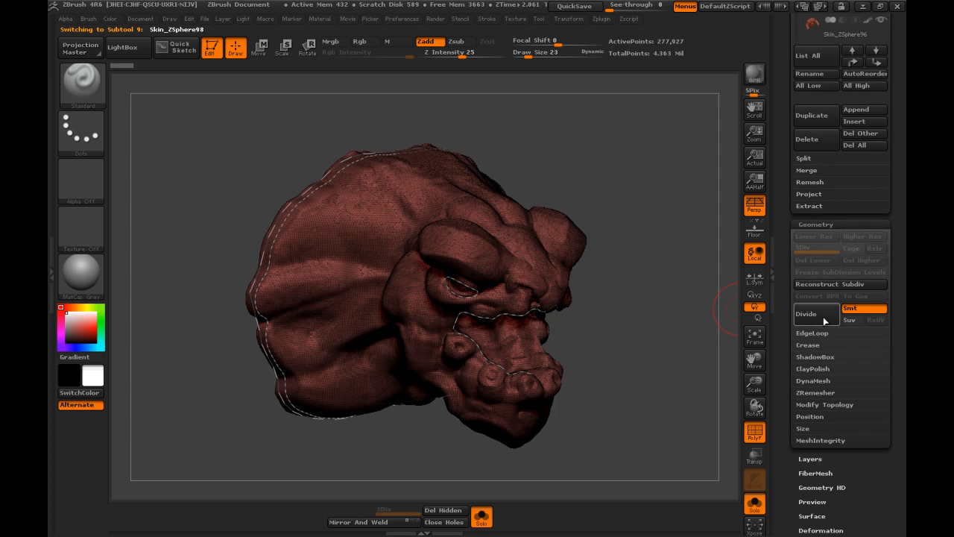
pyautogui.click(811, 393)
pyautogui.moveTo(787, 388); pyautogui.dragTo(785, 311)
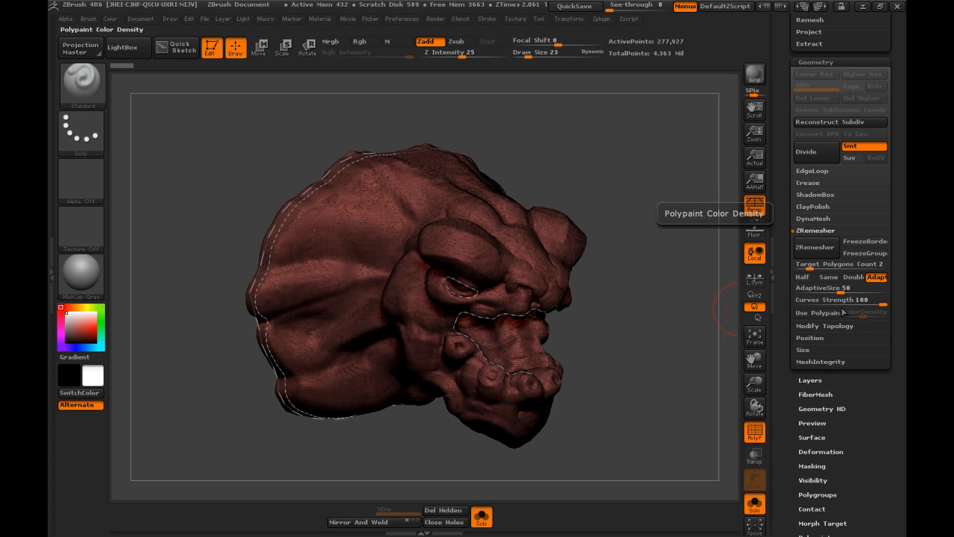
pyautogui.moveTo(694, 341); pyautogui.dragTo(639, 305)
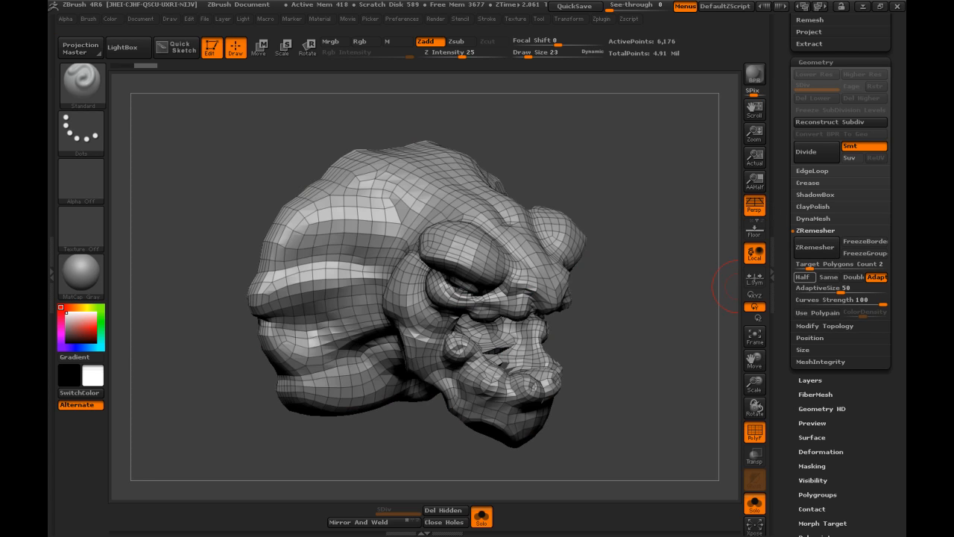
pyautogui.moveTo(610, 291); pyautogui.dragTo(738, 298)
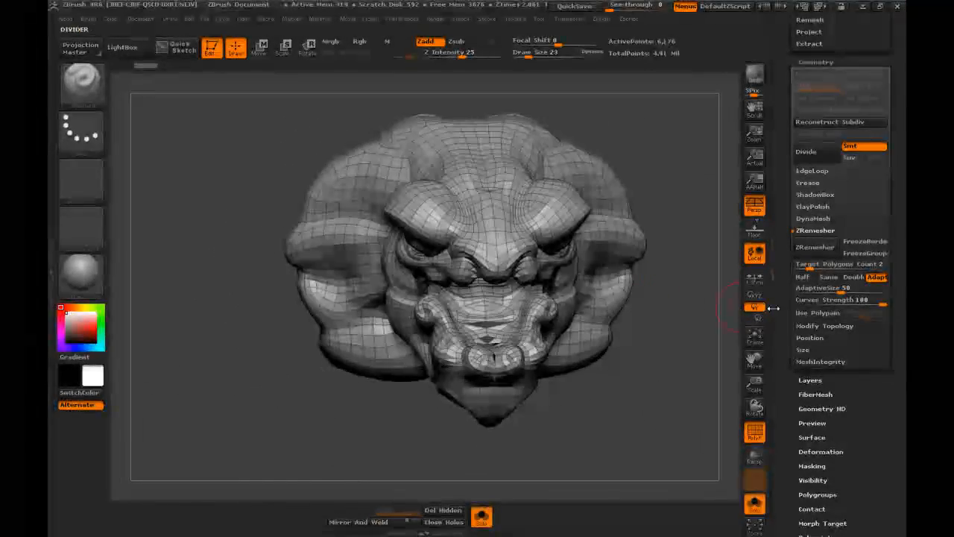
# - Close the open holes in the remeshed head with Close Holes
pyautogui.click(820, 326)
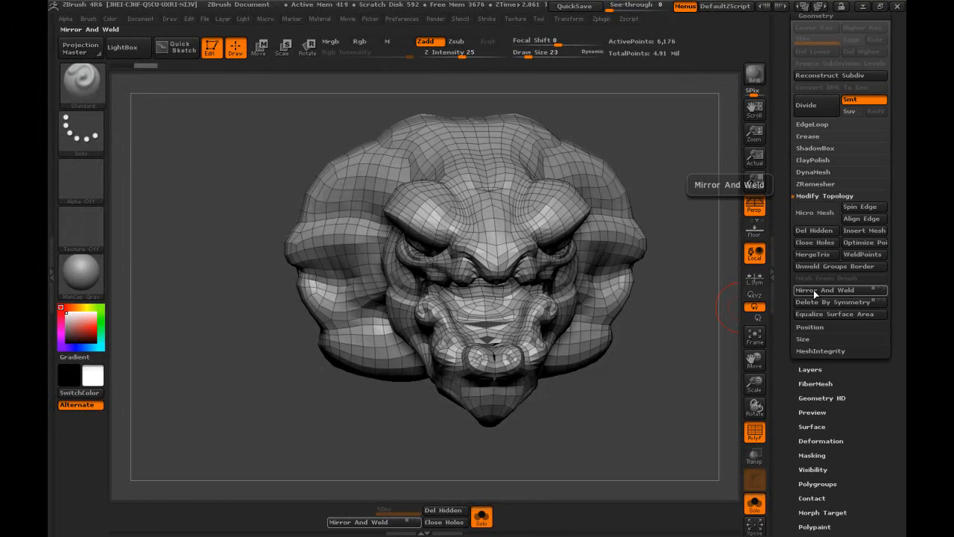
pyautogui.click(815, 243)
pyautogui.moveTo(701, 320)
pyautogui.mouseDown()
pyautogui.moveTo(678, 350)
pyautogui.moveTo(693, 402)
pyautogui.moveTo(718, 281)
pyautogui.moveTo(701, 282)
pyautogui.moveTo(575, 385)
pyautogui.moveTo(605, 360)
pyautogui.moveTo(704, 371)
pyautogui.moveTo(679, 279)
pyautogui.moveTo(686, 255)
pyautogui.moveTo(728, 371)
pyautogui.mouseUp()
# - Regenerate the head's polygroups with Auto Groups so the closed hole faces merge into the same group
pyautogui.moveTo(782, 383); pyautogui.dragTo(777, 281)
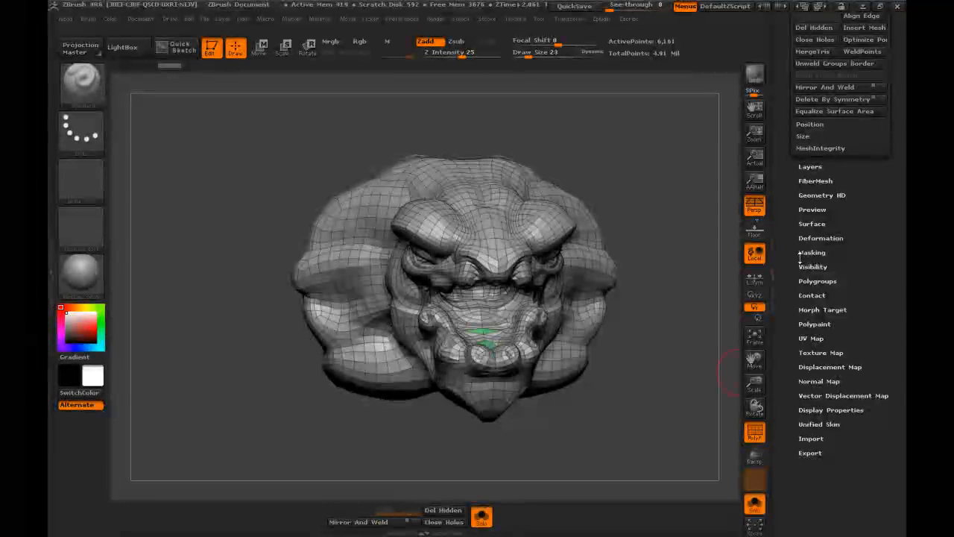
pyautogui.moveTo(673, 231)
pyautogui.mouseDown()
pyautogui.moveTo(683, 263)
pyautogui.moveTo(681, 247)
pyautogui.moveTo(692, 249)
pyautogui.moveTo(678, 230)
pyautogui.moveTo(689, 234)
pyautogui.moveTo(670, 232)
pyautogui.moveTo(653, 252)
pyautogui.moveTo(649, 202)
pyautogui.moveTo(667, 257)
pyautogui.mouseUp()
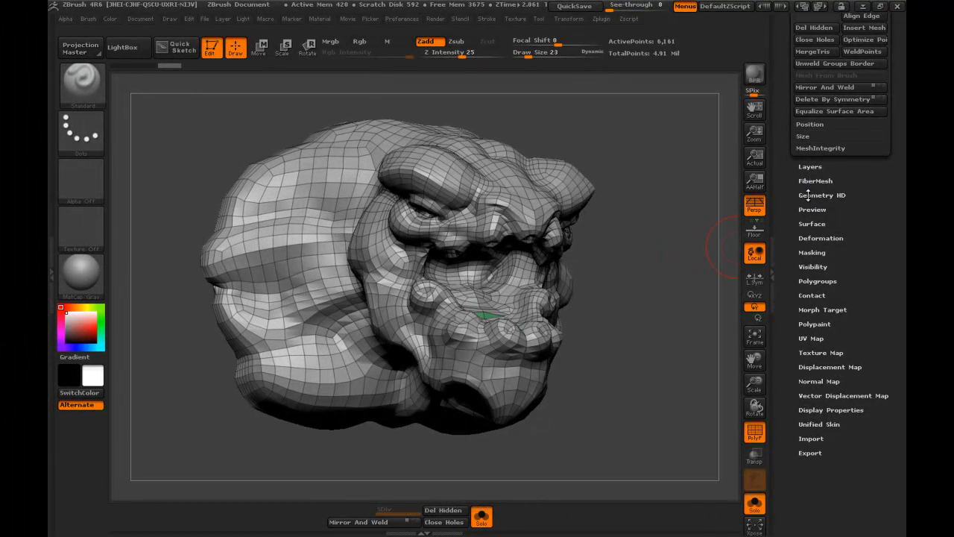
pyautogui.click(815, 280)
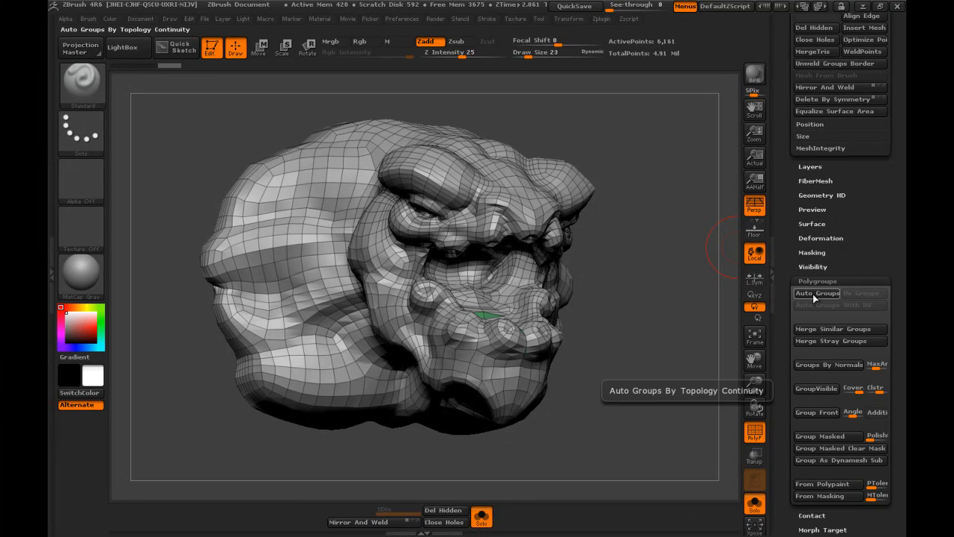
pyautogui.click(816, 293)
pyautogui.moveTo(684, 325); pyautogui.dragTo(705, 279)
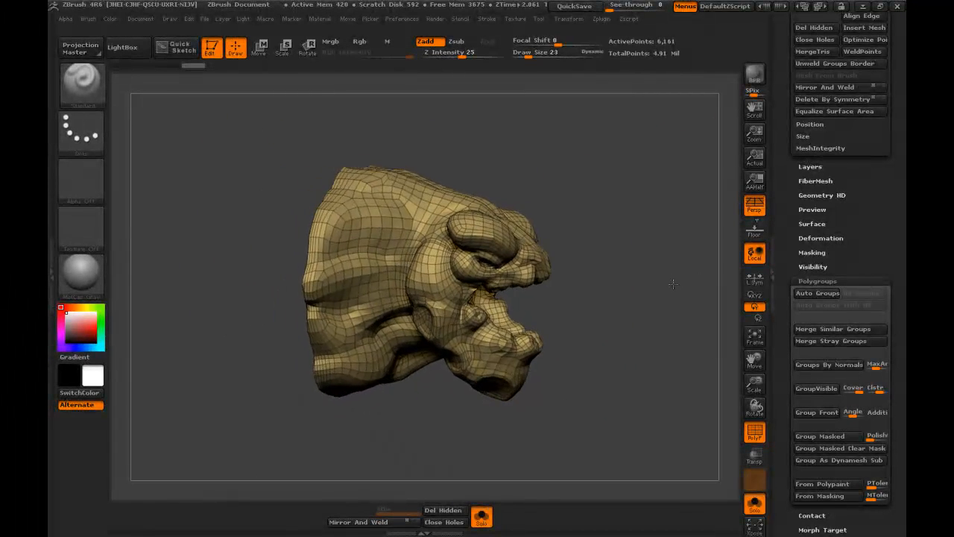
# - Switch the selection brush to SelectLasso and frame the side edge of the head's flat back
pyautogui.moveTo(660, 236); pyautogui.dragTo(653, 257)
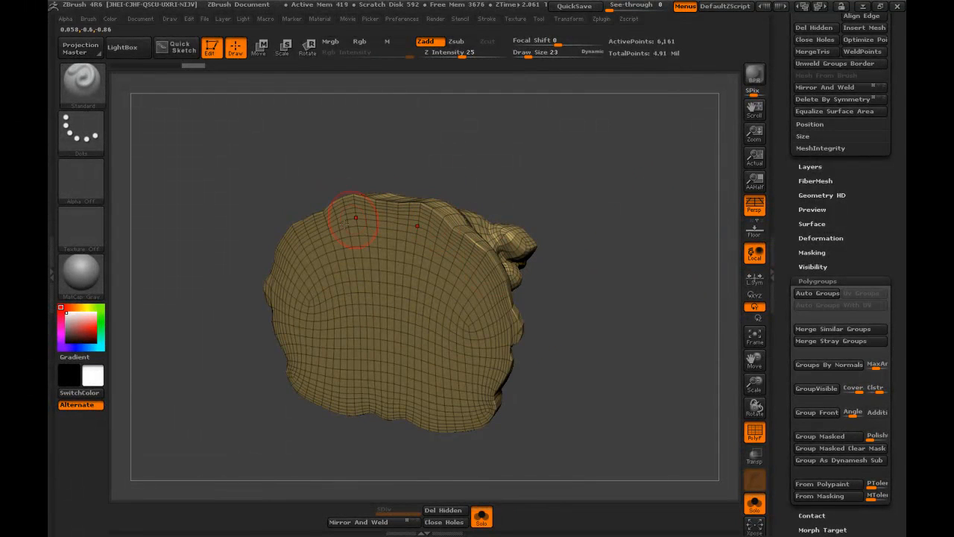
pyautogui.moveTo(522, 307); pyautogui.dragTo(580, 327)
pyautogui.moveTo(582, 223); pyautogui.dragTo(562, 180)
pyautogui.moveTo(631, 201)
pyautogui.mouseDown()
pyautogui.moveTo(638, 195)
pyautogui.moveTo(630, 209)
pyautogui.mouseUp()
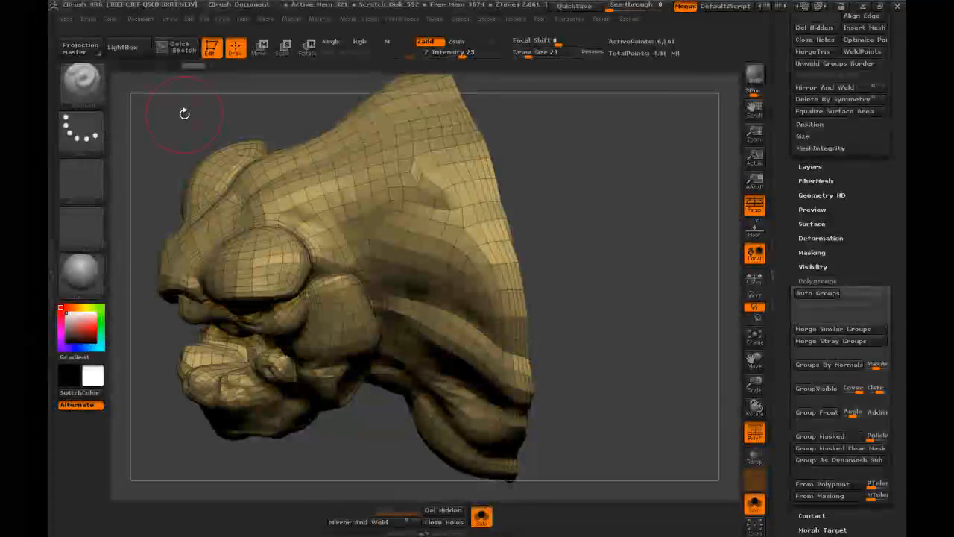
pyautogui.hotkey('ctrl', 'shift')
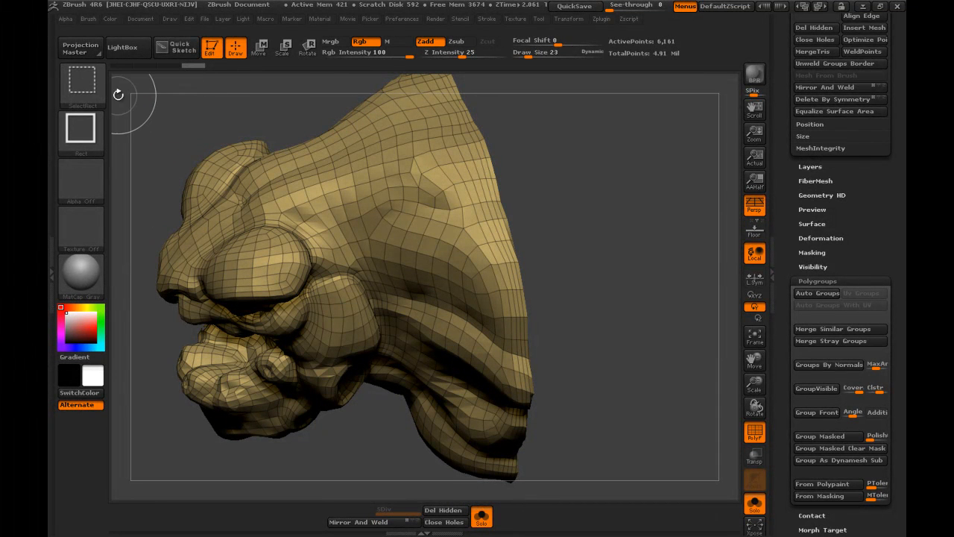
pyautogui.click(84, 86)
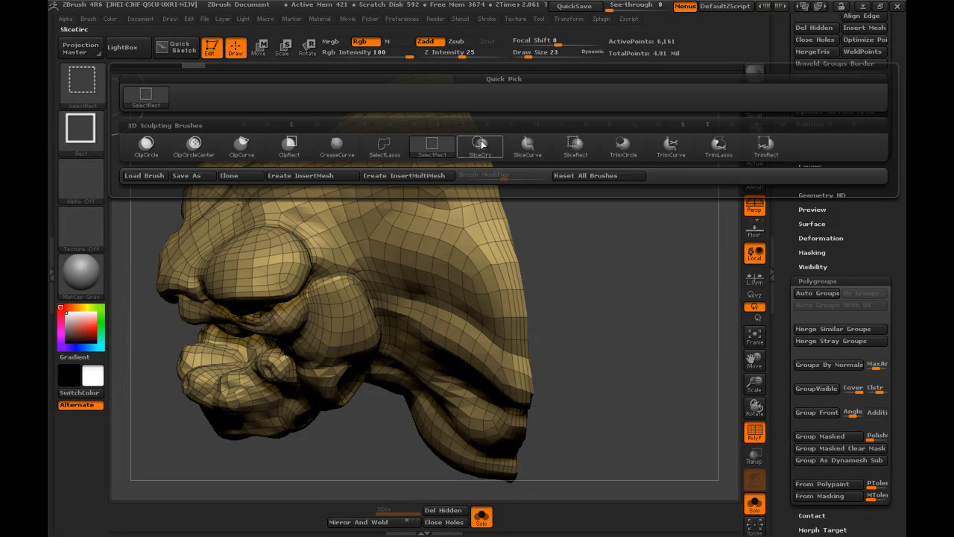
pyautogui.click(385, 146)
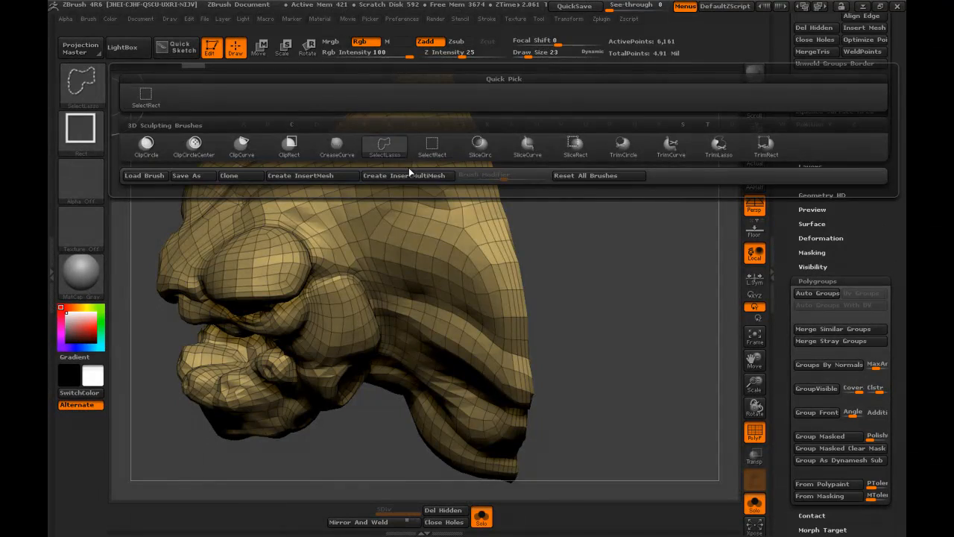
pyautogui.keyDown('ctrl'); pyautogui.keyDown('shift'); pyautogui.moveTo(613, 247); pyautogui.dragTo(462, 105); pyautogui.keyUp('shift'); pyautogui.keyUp('ctrl')
pyautogui.moveTo(582, 224)
pyautogui.keyDown('alt'); pyautogui.mouseDown()
pyautogui.moveTo(548, 272)
pyautogui.moveTo(618, 212)
pyautogui.moveTo(641, 179)
pyautogui.moveTo(592, 228)
pyautogui.moveTo(597, 234)
pyautogui.mouseUp(); pyautogui.keyUp('alt')
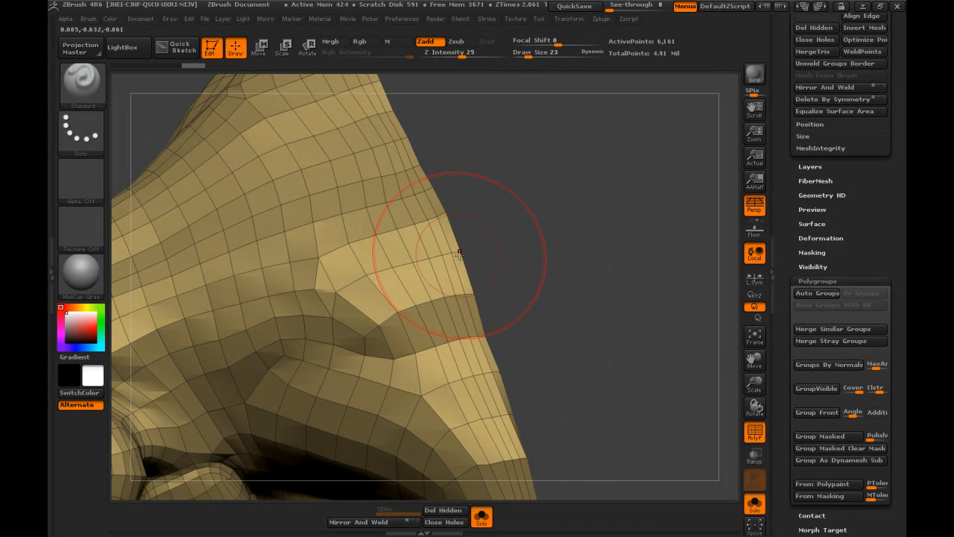
# - Reduce the draw size to 1 and hide the edge loop close to the head's back rim with SelectLasso
pyautogui.press('s')
pyautogui.moveTo(458, 254); pyautogui.dragTo(447, 251)
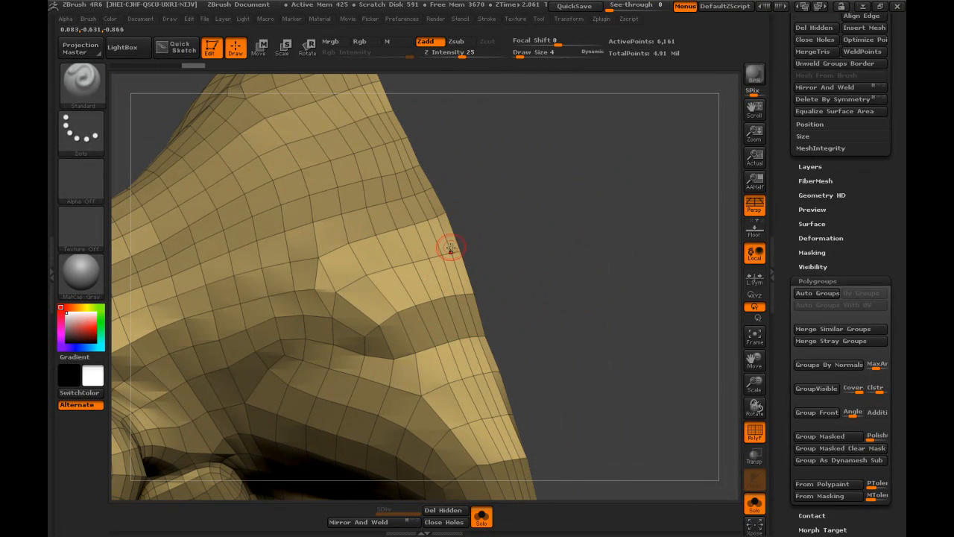
pyautogui.hotkey('ctrl', 'shift')
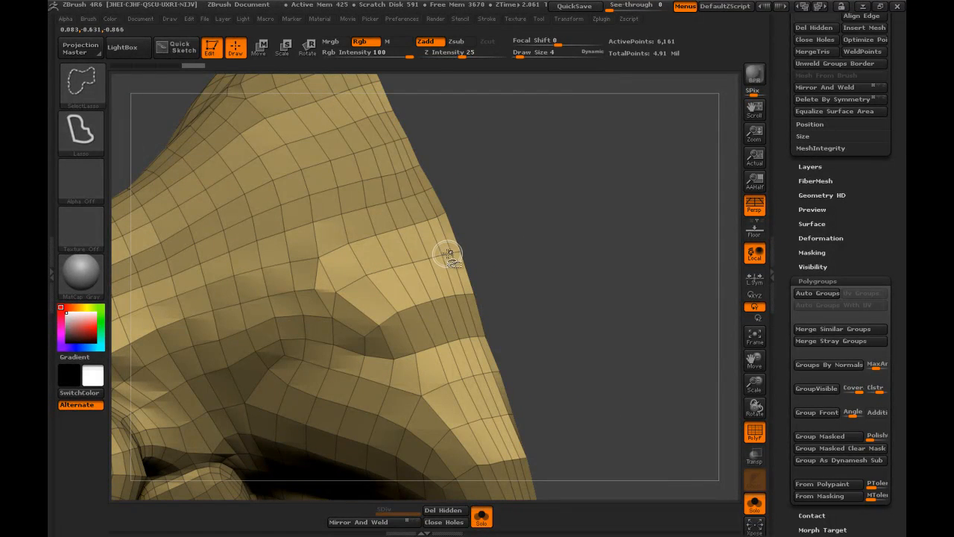
pyautogui.keyDown('ctrl'); pyautogui.keyDown('shift'); pyautogui.click(448, 254); pyautogui.keyUp('shift'); pyautogui.keyUp('ctrl')
pyautogui.keyDown('ctrl'); pyautogui.keyDown('shift'); pyautogui.click(449, 254); pyautogui.keyUp('shift'); pyautogui.keyUp('ctrl')
pyautogui.scroll(5, 451, 254)
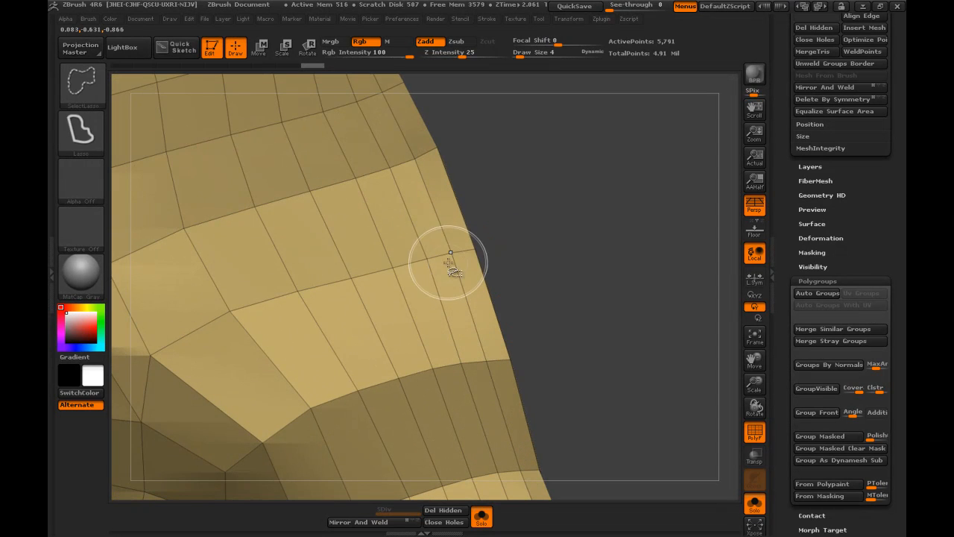
pyautogui.hotkey('ctrl', 'shift')
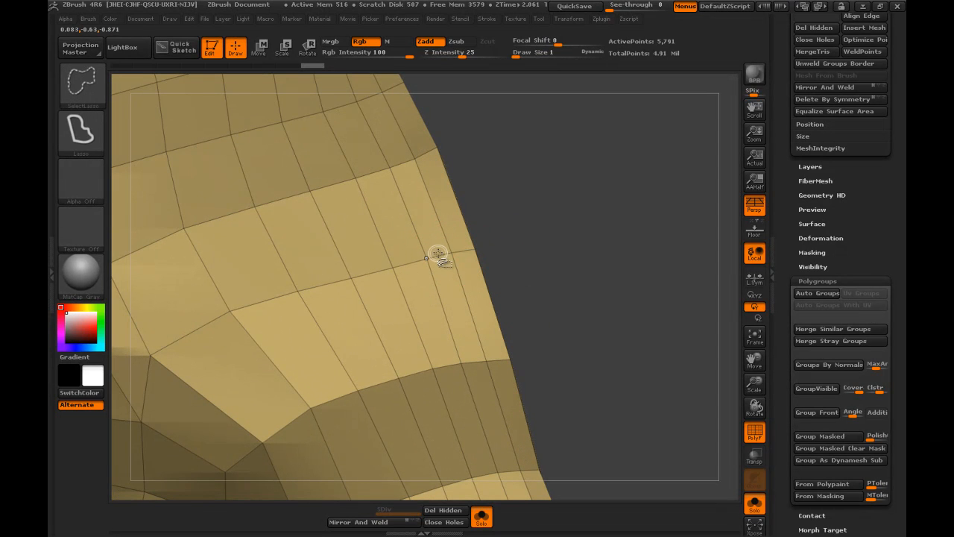
pyautogui.keyDown('ctrl'); pyautogui.keyDown('alt'); pyautogui.keyDown('shift'); pyautogui.click(441, 255); pyautogui.keyUp('shift'); pyautogui.keyUp('alt'); pyautogui.keyUp('ctrl')
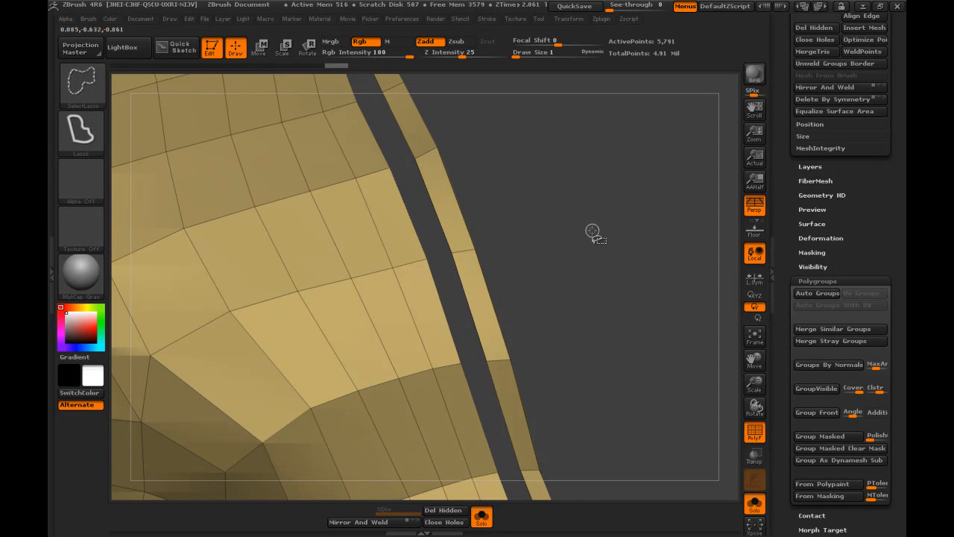
# - Unhide the whole head and hide the edge loop one row further in from the back rim instead
pyautogui.moveTo(592, 227)
pyautogui.mouseDown()
pyautogui.moveTo(541, 192)
pyautogui.moveTo(581, 205)
pyautogui.moveTo(533, 189)
pyautogui.moveTo(536, 224)
pyautogui.moveTo(559, 215)
pyautogui.moveTo(567, 223)
pyautogui.moveTo(554, 184)
pyautogui.moveTo(572, 197)
pyautogui.moveTo(568, 234)
pyautogui.moveTo(569, 204)
pyautogui.moveTo(588, 280)
pyautogui.mouseUp()
pyautogui.hotkey('ctrl', 'shift')
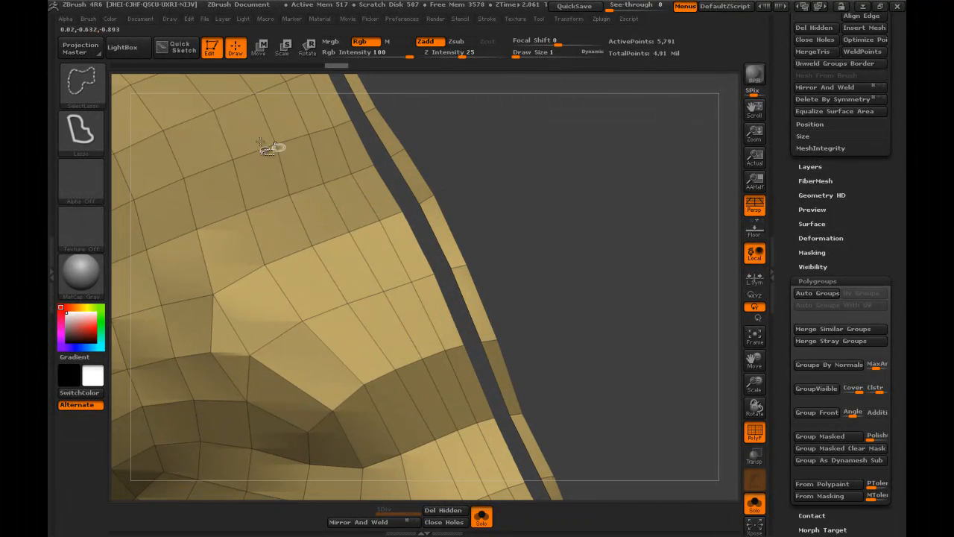
pyautogui.keyDown('ctrl'); pyautogui.keyDown('shift'); pyautogui.click(436, 195); pyautogui.keyUp('shift'); pyautogui.keyUp('ctrl')
pyautogui.keyDown('ctrl'); pyautogui.keyDown('shift'); pyautogui.click(478, 200); pyautogui.keyUp('shift'); pyautogui.keyUp('ctrl')
pyautogui.keyDown('ctrl'); pyautogui.keyDown('shift'); pyautogui.click(396, 217); pyautogui.keyUp('shift'); pyautogui.keyUp('ctrl')
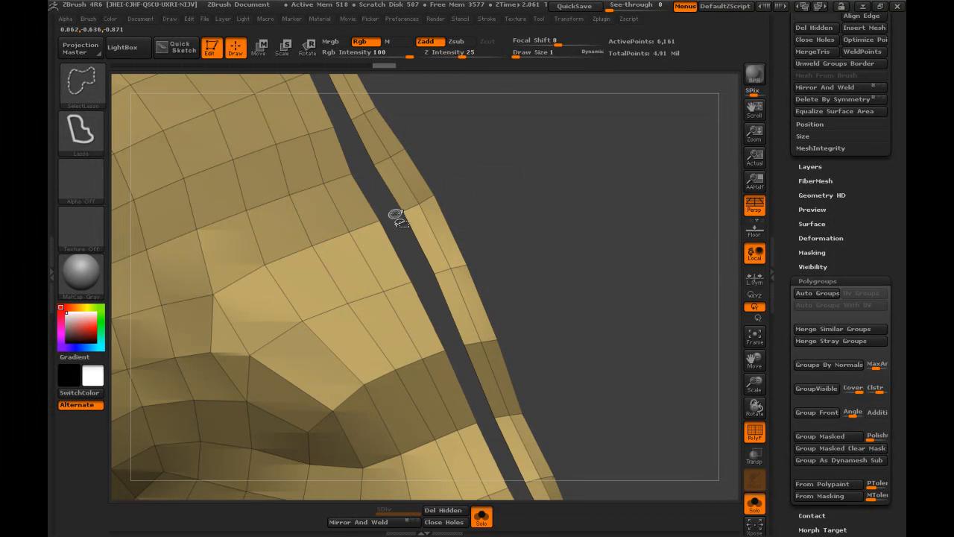
# - Check the hidden loop around the head, then give the front and the back cap separate polygroups with Auto Groups
pyautogui.moveTo(543, 216)
pyautogui.mouseDown()
pyautogui.moveTo(592, 214)
pyautogui.moveTo(579, 228)
pyautogui.moveTo(570, 204)
pyautogui.mouseUp()
pyautogui.moveTo(604, 222); pyautogui.dragTo(671, 189)
pyautogui.moveTo(303, 405)
pyautogui.mouseDown()
pyautogui.moveTo(315, 366)
pyautogui.moveTo(313, 309)
pyautogui.moveTo(434, 253)
pyautogui.mouseUp()
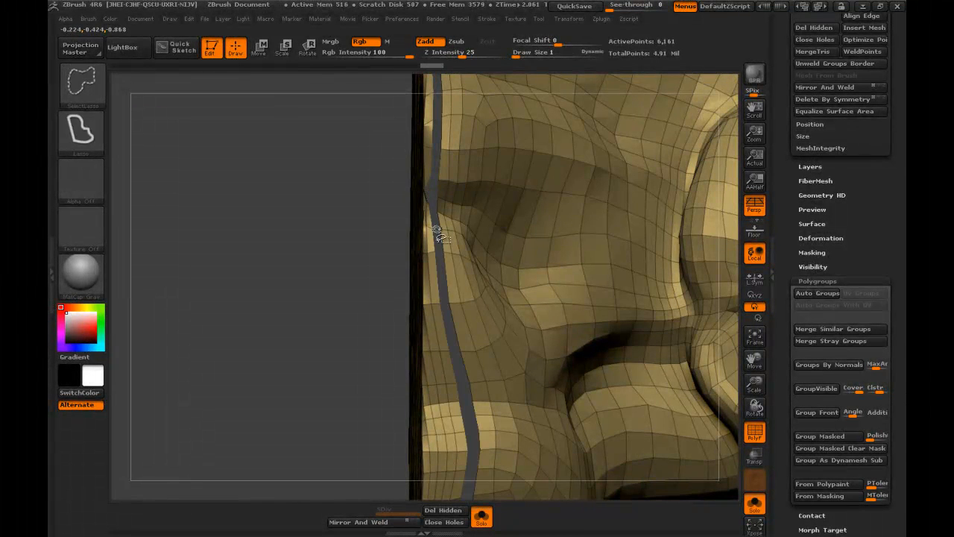
pyautogui.moveTo(367, 313)
pyautogui.mouseDown()
pyautogui.moveTo(349, 263)
pyautogui.moveTo(537, 315)
pyautogui.moveTo(552, 217)
pyautogui.moveTo(540, 260)
pyautogui.moveTo(514, 296)
pyautogui.moveTo(554, 294)
pyautogui.moveTo(560, 225)
pyautogui.moveTo(626, 246)
pyautogui.mouseUp()
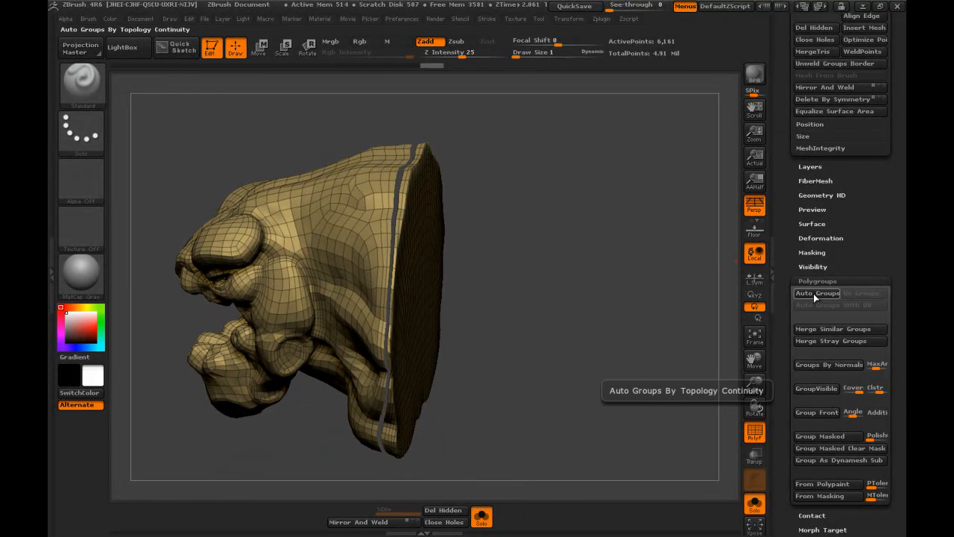
pyautogui.click(816, 294)
pyautogui.moveTo(618, 294)
pyautogui.mouseDown()
pyautogui.moveTo(565, 251)
pyautogui.moveTo(607, 249)
pyautogui.moveTo(568, 244)
pyautogui.mouseUp()
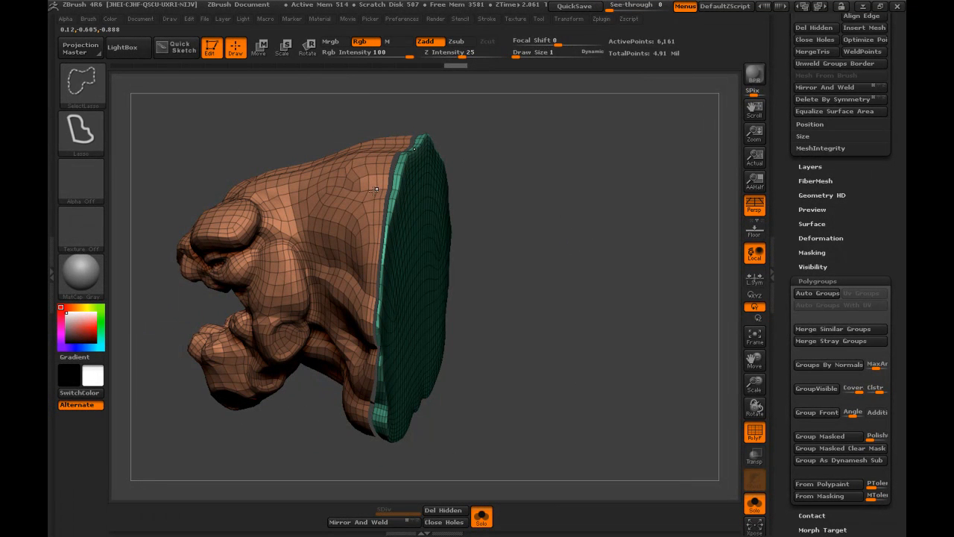
# - Hide the back cap's polygroup and delete the hidden geometry, keeping the front of the head
pyautogui.keyDown('ctrl'); pyautogui.keyDown('shift'); pyautogui.click(385, 235); pyautogui.keyUp('shift'); pyautogui.keyUp('ctrl')
pyautogui.moveTo(572, 230)
pyautogui.mouseDown()
pyautogui.moveTo(574, 217)
pyautogui.moveTo(647, 204)
pyautogui.mouseUp()
pyautogui.keyDown('ctrl'); pyautogui.keyDown('shift'); pyautogui.click(608, 194); pyautogui.keyUp('shift'); pyautogui.keyUp('ctrl')
pyautogui.scroll(2, 788, 85)
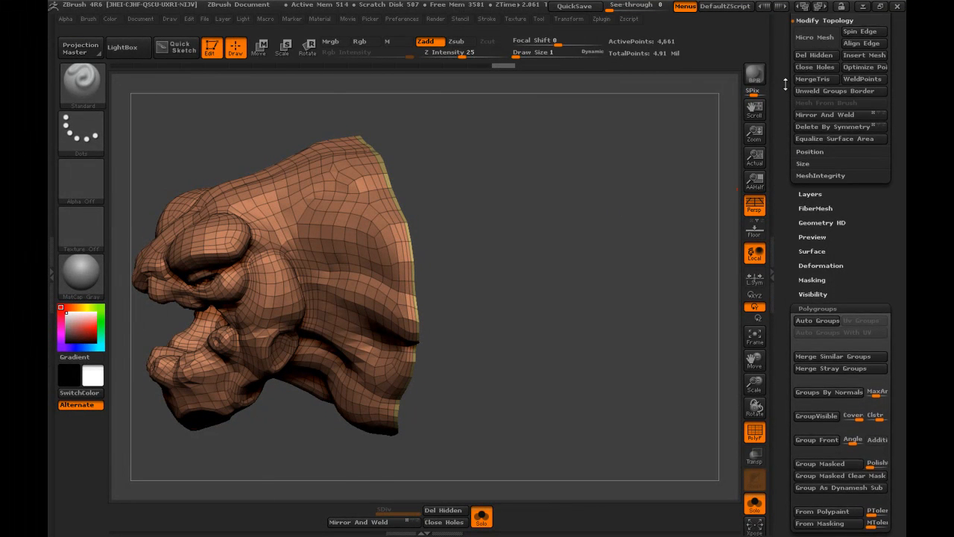
# - Regroup the remaining open head shell into a single polygroup with Auto Groups
pyautogui.click(809, 329)
pyautogui.moveTo(734, 321); pyautogui.dragTo(596, 233)
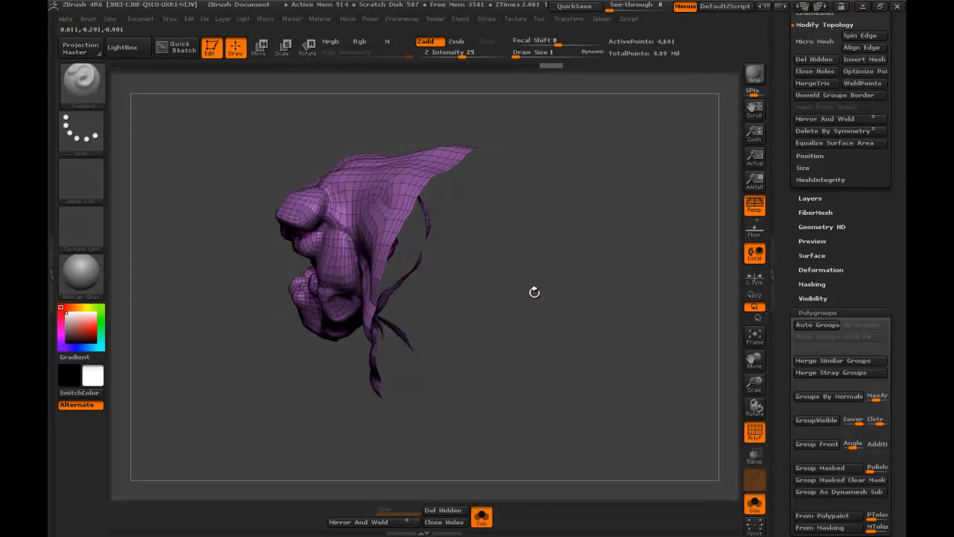
pyautogui.moveTo(586, 289); pyautogui.dragTo(601, 267)
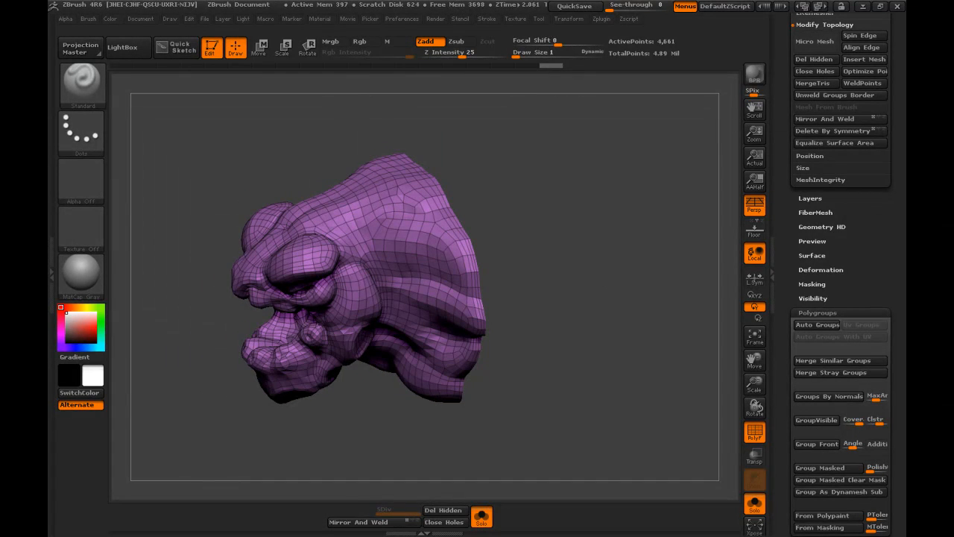
pyautogui.moveTo(523, 308); pyautogui.dragTo(586, 157)
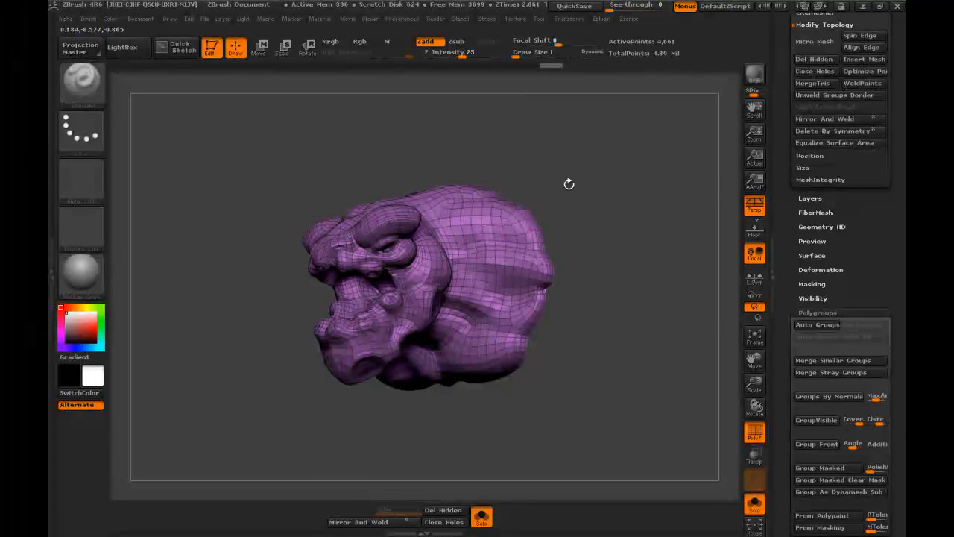
# - Hide the edge loop running along the upper lip inside the mouth with SelectLasso
pyautogui.moveTo(603, 167)
pyautogui.mouseDown()
pyautogui.moveTo(613, 167)
pyautogui.moveTo(611, 190)
pyautogui.moveTo(584, 238)
pyautogui.moveTo(601, 194)
pyautogui.moveTo(604, 217)
pyautogui.moveTo(468, 244)
pyautogui.mouseUp()
pyautogui.press('f')
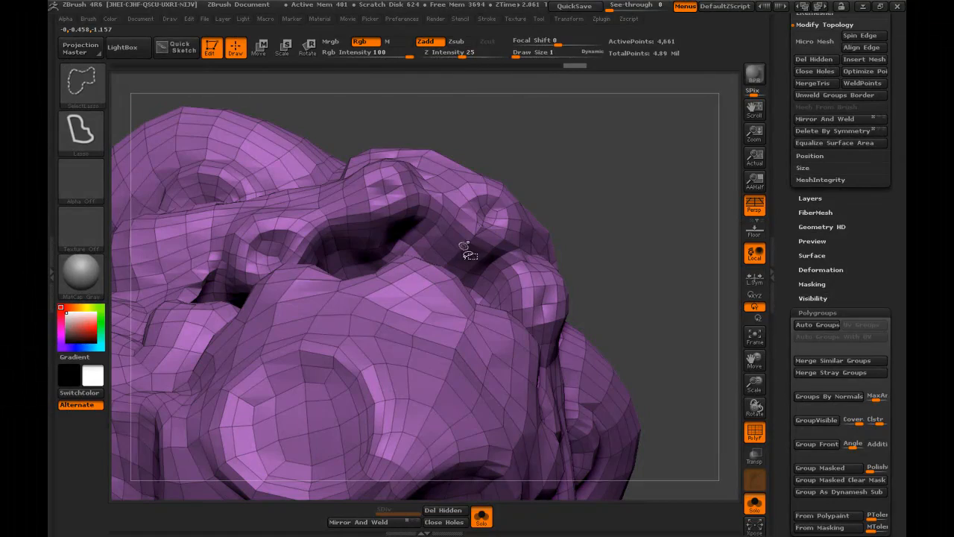
pyautogui.moveTo(533, 234)
pyautogui.mouseDown()
pyautogui.moveTo(595, 291)
pyautogui.moveTo(623, 282)
pyautogui.moveTo(592, 196)
pyautogui.mouseUp()
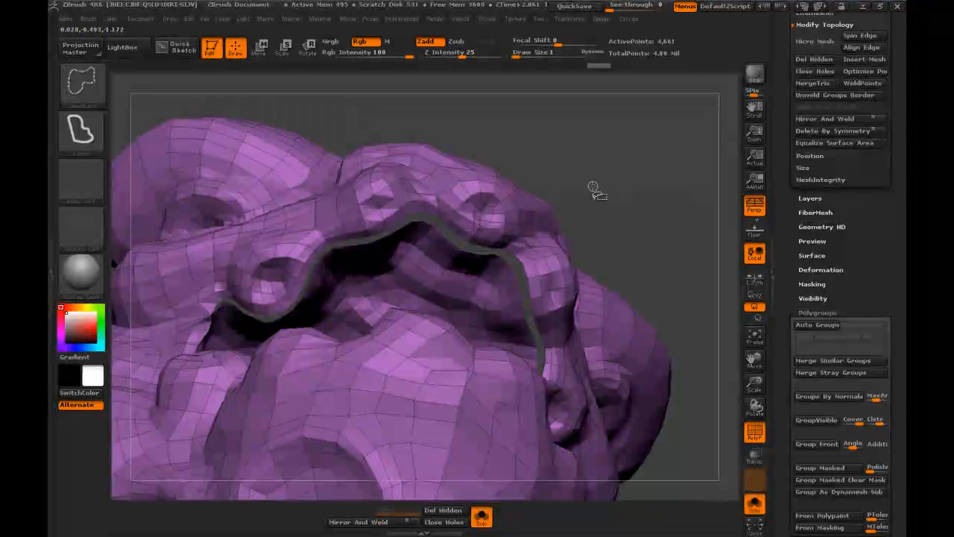
# - Restore the hidden upper-lip loop and hide an edge loop leading to the mouth corner with SelectLasso
pyautogui.keyDown('ctrl'); pyautogui.keyDown('shift'); pyautogui.click(589, 184); pyautogui.keyUp('shift'); pyautogui.keyUp('ctrl')
pyautogui.keyDown('ctrl'); pyautogui.keyDown('shift'); pyautogui.click(601, 187); pyautogui.keyUp('shift'); pyautogui.keyUp('ctrl')
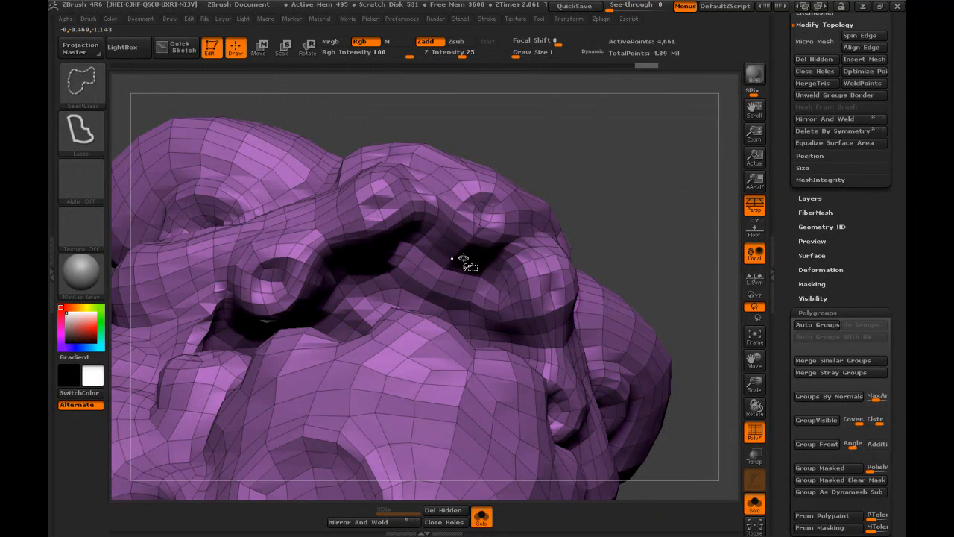
pyautogui.moveTo(520, 255)
pyautogui.mouseDown()
pyautogui.moveTo(628, 269)
pyautogui.moveTo(656, 299)
pyautogui.moveTo(649, 198)
pyautogui.moveTo(635, 189)
pyautogui.mouseUp()
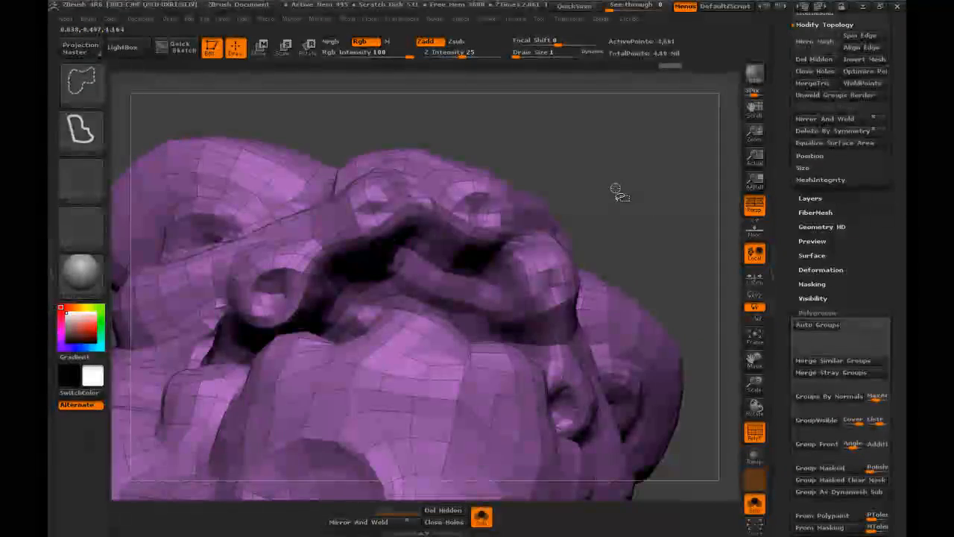
pyautogui.moveTo(610, 194)
pyautogui.mouseDown()
pyautogui.moveTo(594, 341)
pyautogui.moveTo(606, 263)
pyautogui.moveTo(440, 279)
pyautogui.mouseUp()
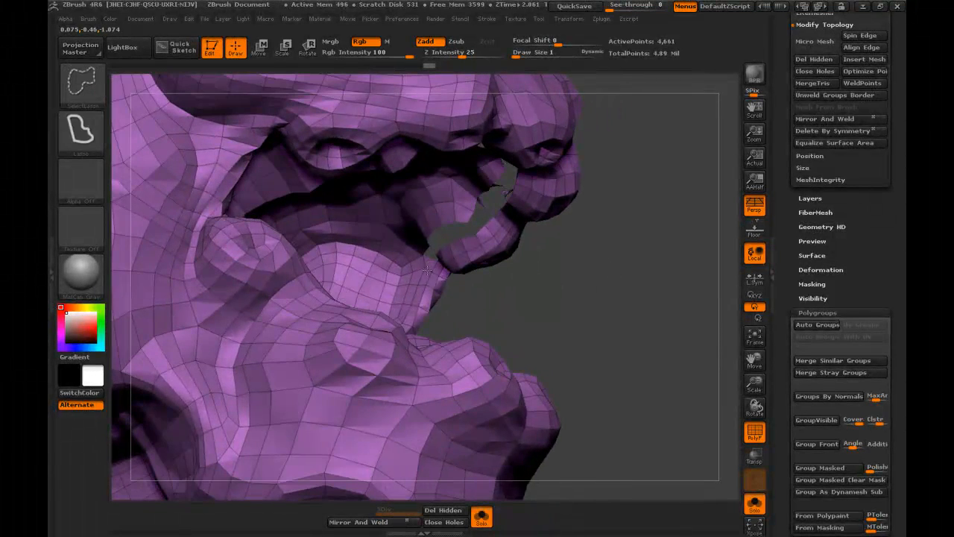
# - Extend the hidden edge loop around the mouth corner with SelectLasso, inverting the visibility to check its path
pyautogui.keyDown('ctrl'); pyautogui.keyDown('shift'); pyautogui.click(426, 270); pyautogui.keyUp('shift'); pyautogui.keyUp('ctrl')
pyautogui.keyDown('ctrl'); pyautogui.keyDown('shift'); pyautogui.click(427, 271); pyautogui.keyUp('shift'); pyautogui.keyUp('ctrl')
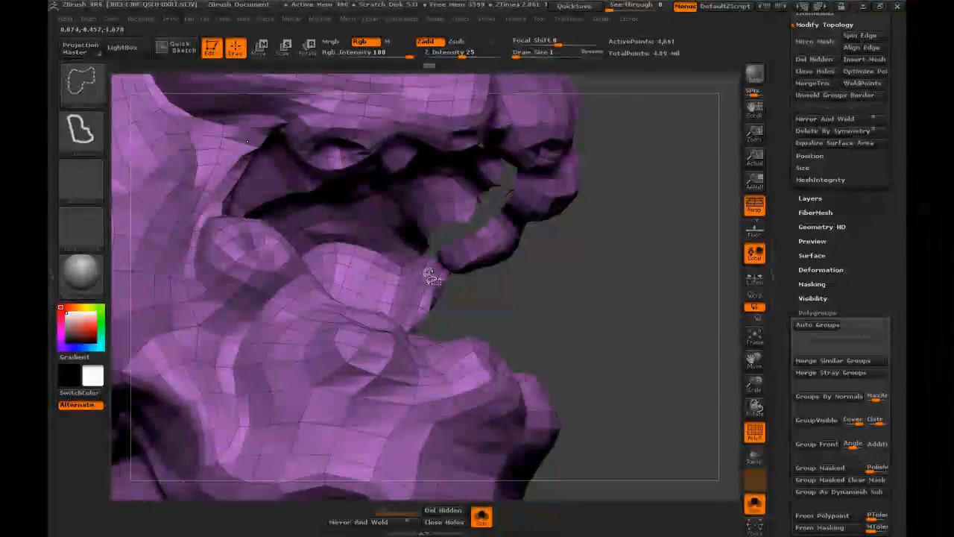
pyautogui.keyDown('ctrl'); pyautogui.keyDown('shift'); pyautogui.click(427, 272); pyautogui.keyUp('shift'); pyautogui.keyUp('ctrl')
pyautogui.keyDown('ctrl'); pyautogui.keyDown('shift'); pyautogui.click(426, 271); pyautogui.keyUp('shift'); pyautogui.keyUp('ctrl')
pyautogui.moveTo(517, 279)
pyautogui.mouseDown()
pyautogui.moveTo(553, 315)
pyautogui.moveTo(424, 292)
pyautogui.moveTo(396, 361)
pyautogui.mouseUp()
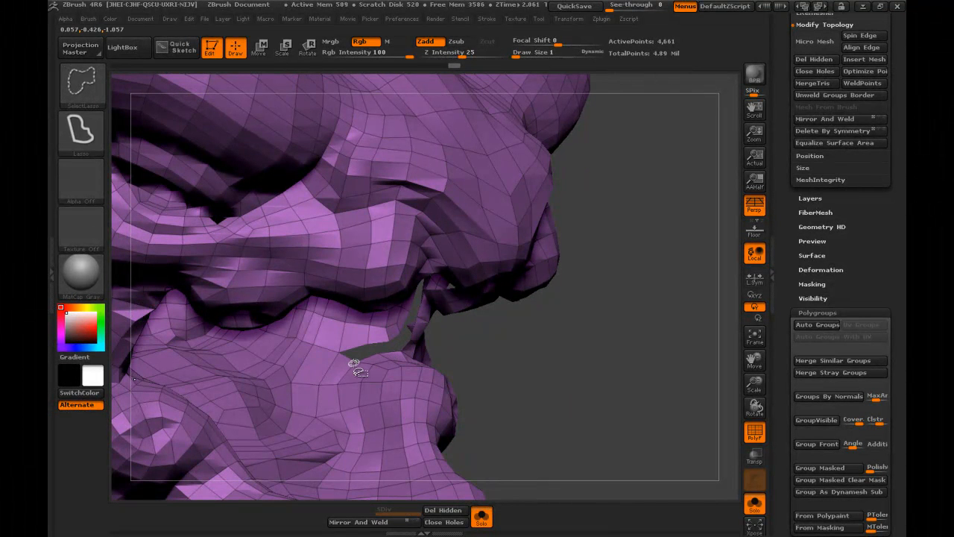
pyautogui.moveTo(333, 386)
pyautogui.keyDown('ctrl'); pyautogui.keyDown('shift'); pyautogui.mouseDown()
pyautogui.moveTo(343, 435)
pyautogui.moveTo(546, 387)
pyautogui.mouseUp(); pyautogui.keyUp('shift'); pyautogui.keyUp('ctrl')
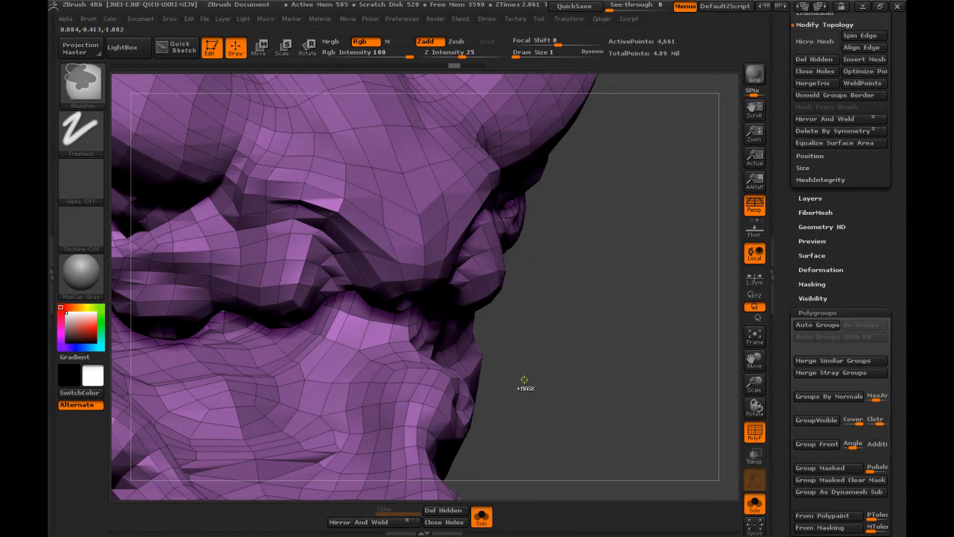
pyautogui.keyDown('ctrl'); pyautogui.keyDown('shift'); pyautogui.click(417, 367); pyautogui.keyUp('shift'); pyautogui.keyUp('ctrl')
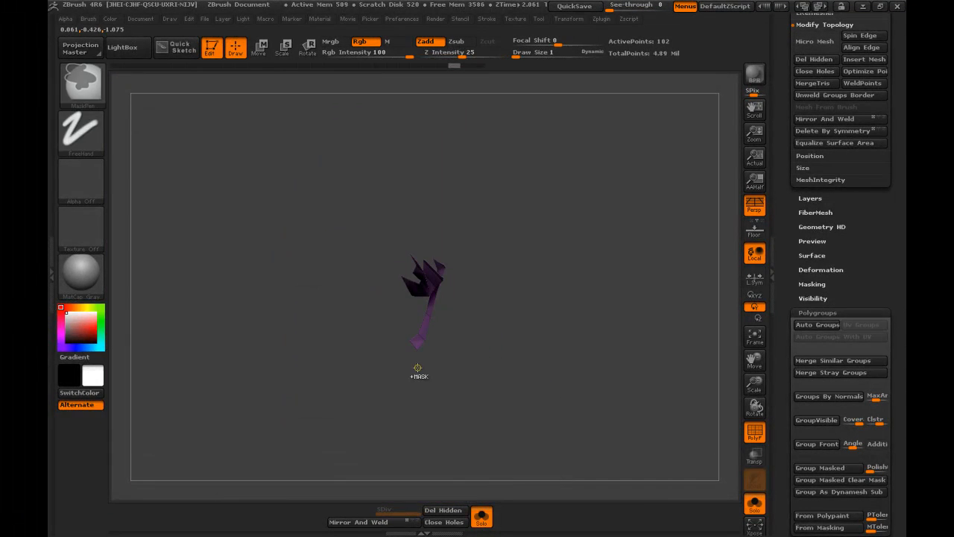
pyautogui.keyDown('ctrl'); pyautogui.keyDown('shift'); pyautogui.click(417, 367); pyautogui.keyUp('shift'); pyautogui.keyUp('ctrl')
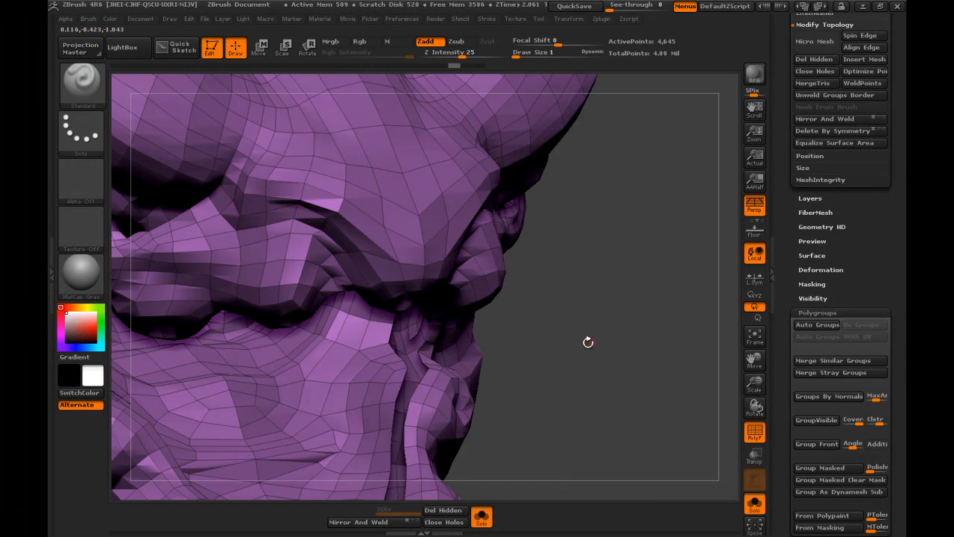
# - Isolate the loop pieces around the mouth and remove the stray strip near the mouth corner from them
pyautogui.moveTo(544, 346); pyautogui.dragTo(594, 352)
pyautogui.moveTo(680, 403)
pyautogui.mouseDown()
pyautogui.moveTo(660, 290)
pyautogui.moveTo(639, 237)
pyautogui.moveTo(599, 249)
pyautogui.moveTo(673, 233)
pyautogui.moveTo(655, 279)
pyautogui.moveTo(629, 241)
pyautogui.moveTo(609, 158)
pyautogui.moveTo(643, 192)
pyautogui.moveTo(627, 200)
pyautogui.moveTo(635, 220)
pyautogui.mouseUp()
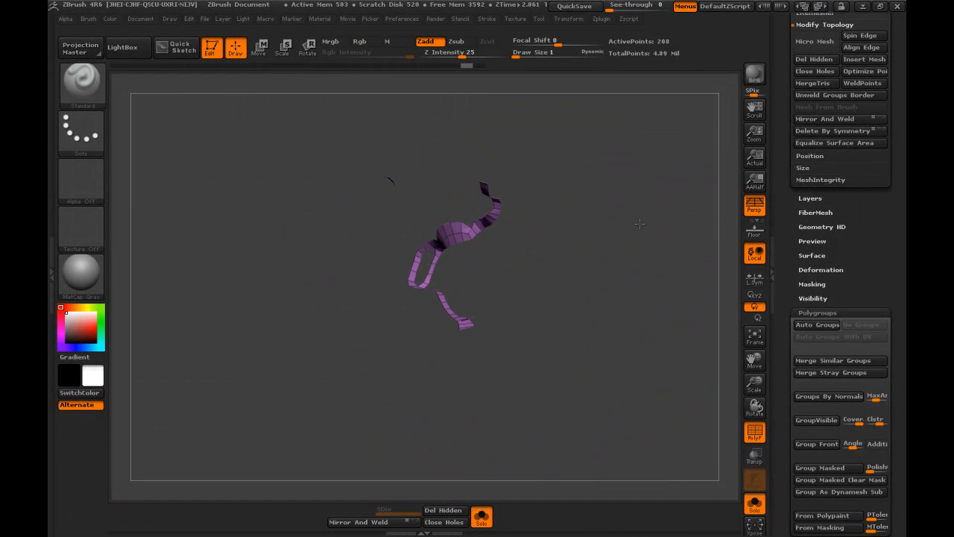
pyautogui.moveTo(631, 342); pyautogui.dragTo(618, 259)
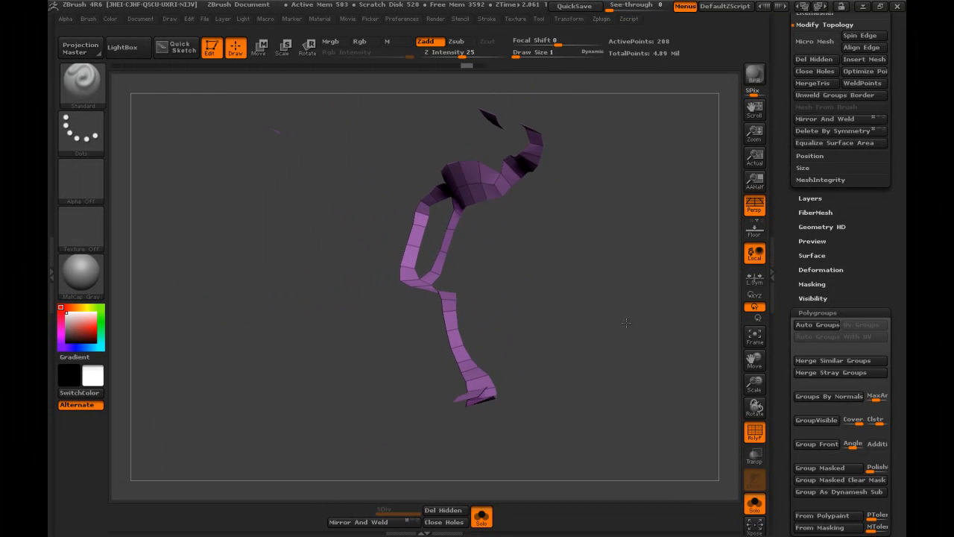
pyautogui.hotkey('ctrl', 'shift')
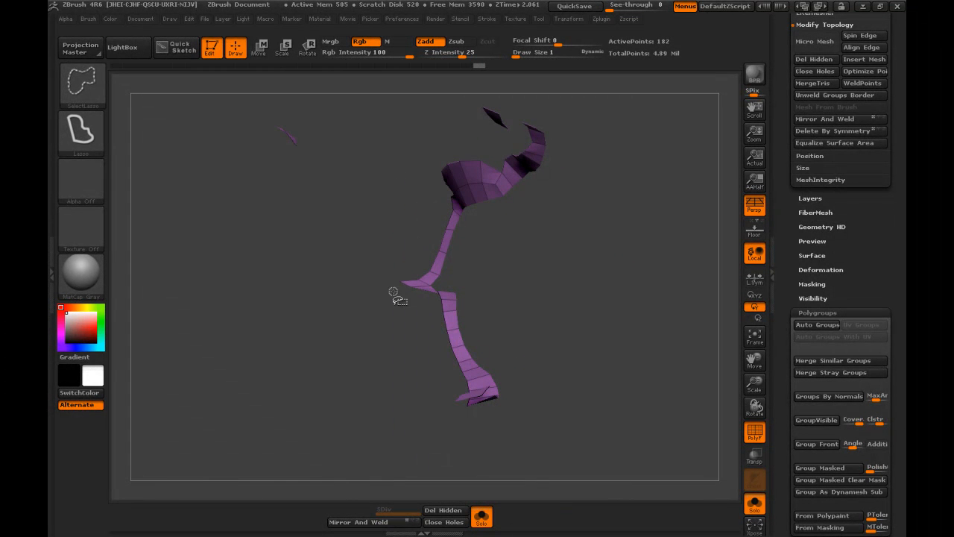
pyautogui.moveTo(399, 282); pyautogui.dragTo(602, 228)
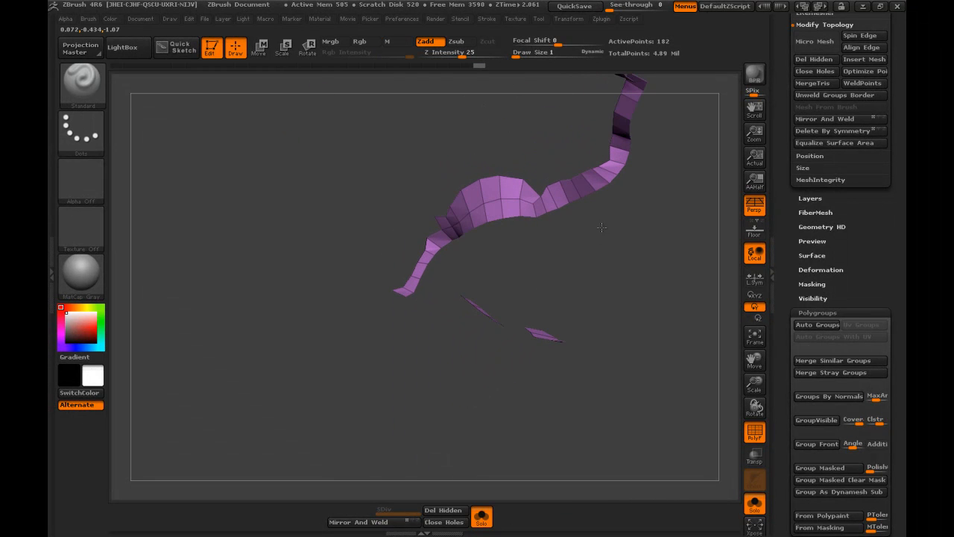
pyautogui.moveTo(546, 270); pyautogui.dragTo(534, 302)
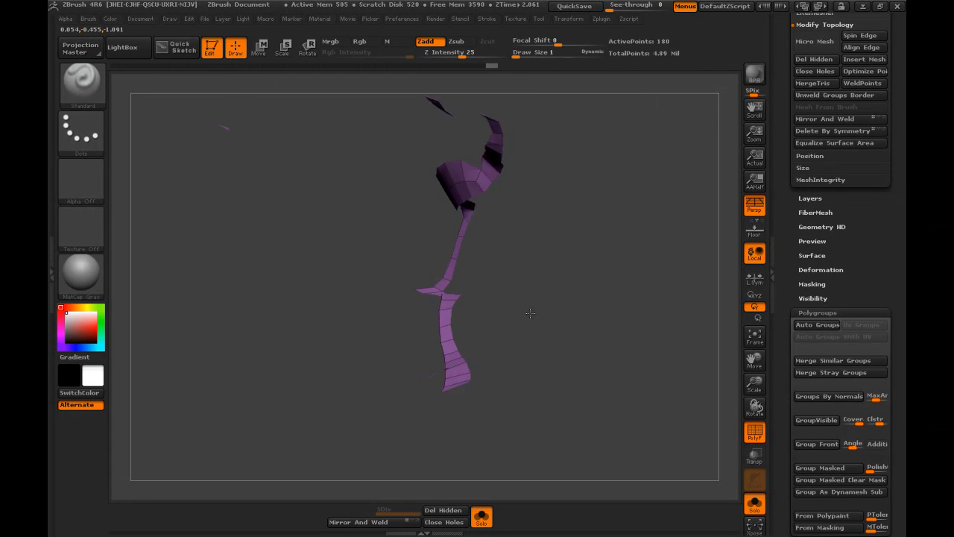
pyautogui.hotkey('ctrl', 'shift')
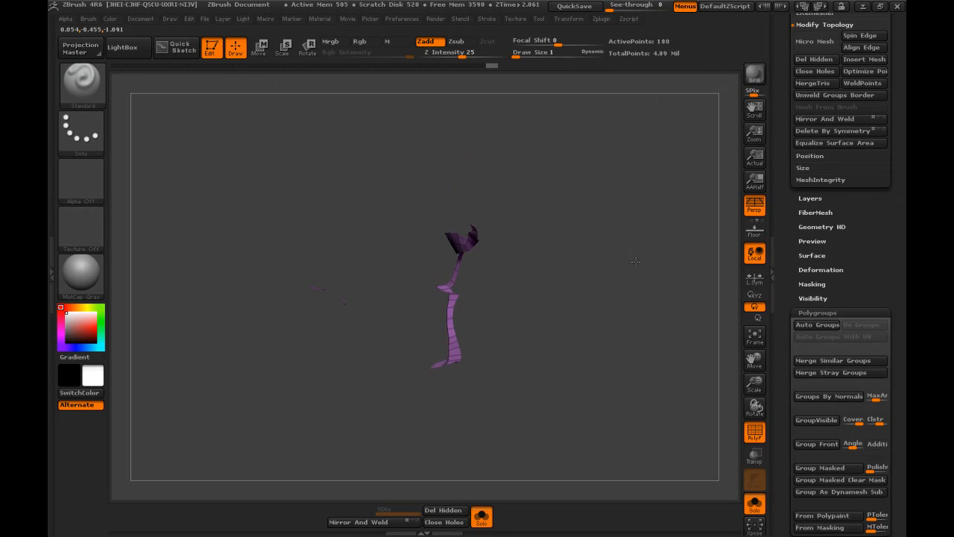
# - Invert the visibility back to the head and give the mouth interior its own polygroup with Auto Groups
pyautogui.keyDown('ctrl'); pyautogui.keyDown('shift'); pyautogui.click(684, 299); pyautogui.keyUp('shift'); pyautogui.keyUp('ctrl')
pyautogui.moveTo(653, 312); pyautogui.dragTo(432, 328)
pyautogui.click(799, 325)
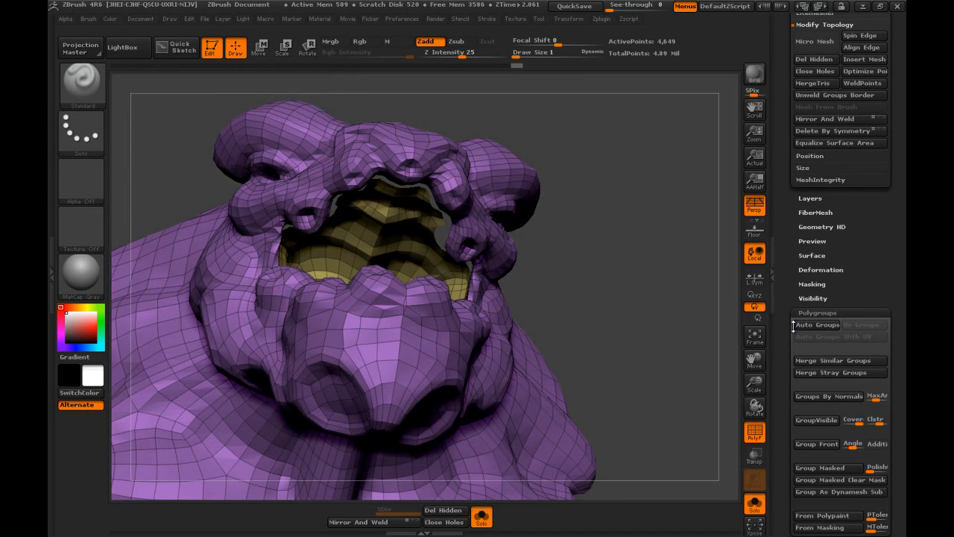
# - Switch the selection brush to SelectRect and isolate the mouth interior's polygroup
pyautogui.moveTo(574, 480); pyautogui.dragTo(639, 214)
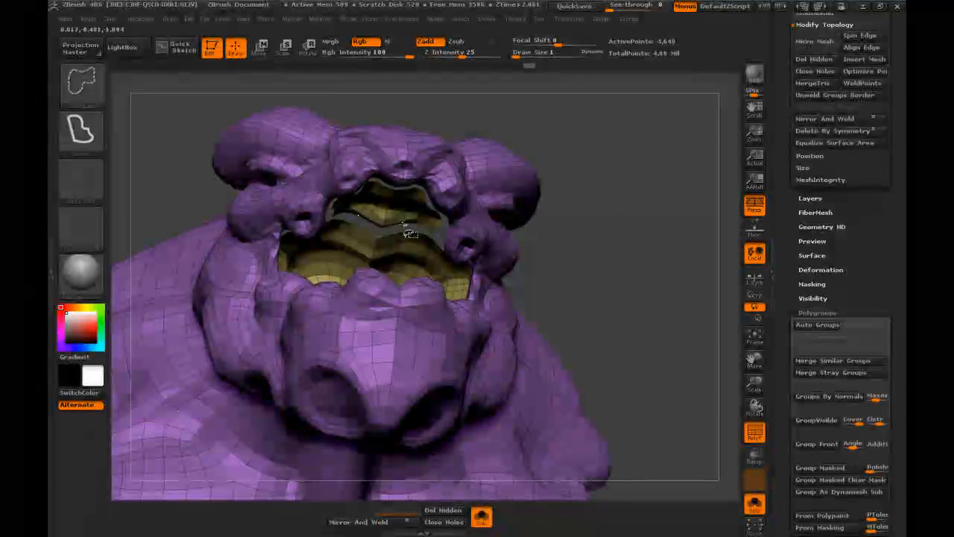
pyautogui.click(81, 82)
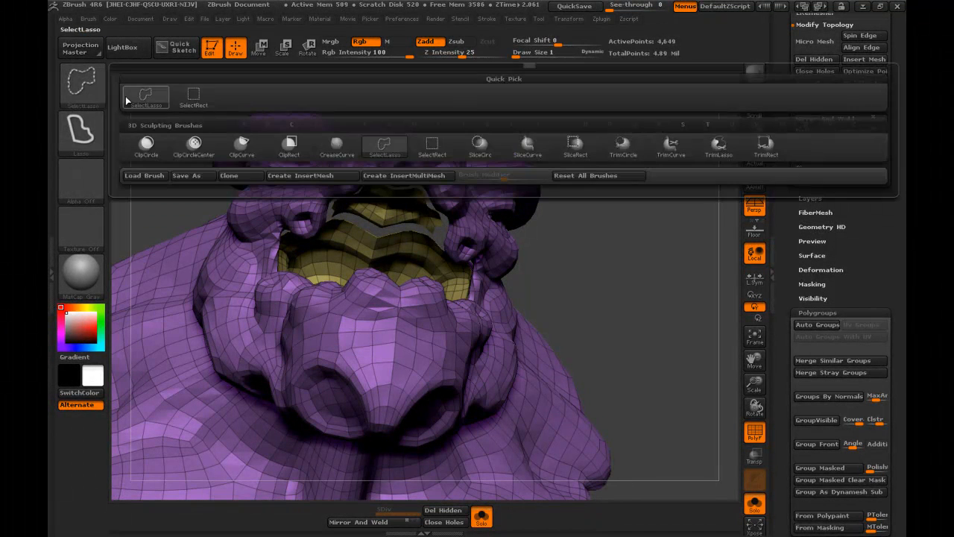
pyautogui.click(193, 99)
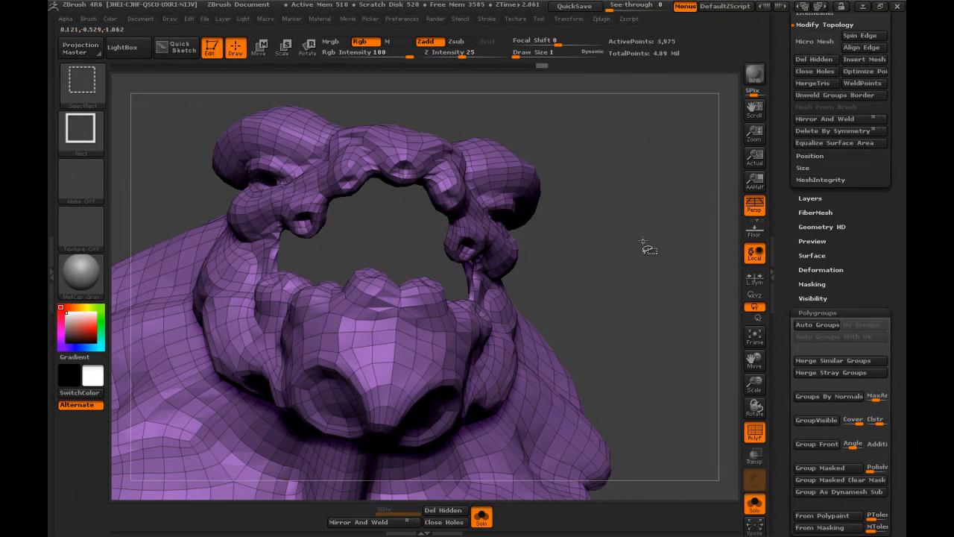
pyautogui.keyDown('ctrl'); pyautogui.keyDown('shift'); pyautogui.moveTo(649, 187); pyautogui.dragTo(623, 246); pyautogui.keyUp('shift'); pyautogui.keyUp('ctrl')
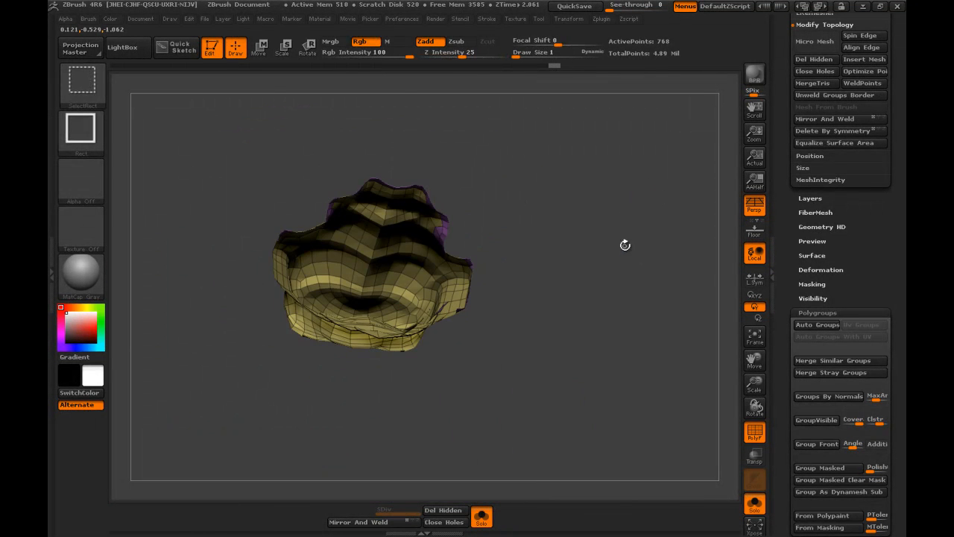
pyautogui.moveTo(633, 282); pyautogui.dragTo(634, 425)
# - Show the complete head again and check the mouth's polygroup from the front
pyautogui.keyDown('ctrl'); pyautogui.keyDown('shift'); pyautogui.click(639, 259); pyautogui.keyUp('shift'); pyautogui.keyUp('ctrl')
pyautogui.moveTo(595, 403)
pyautogui.mouseDown()
pyautogui.moveTo(626, 242)
pyautogui.moveTo(644, 314)
pyautogui.moveTo(624, 258)
pyautogui.mouseUp()
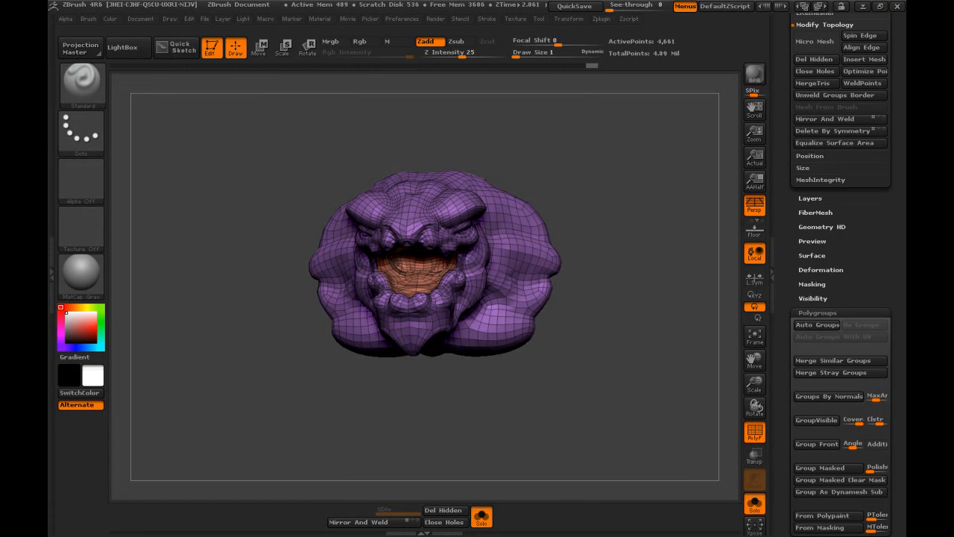
pyautogui.moveTo(622, 219)
pyautogui.mouseDown()
pyautogui.moveTo(646, 204)
pyautogui.moveTo(644, 185)
pyautogui.moveTo(649, 192)
pyautogui.moveTo(629, 191)
pyautogui.mouseUp()
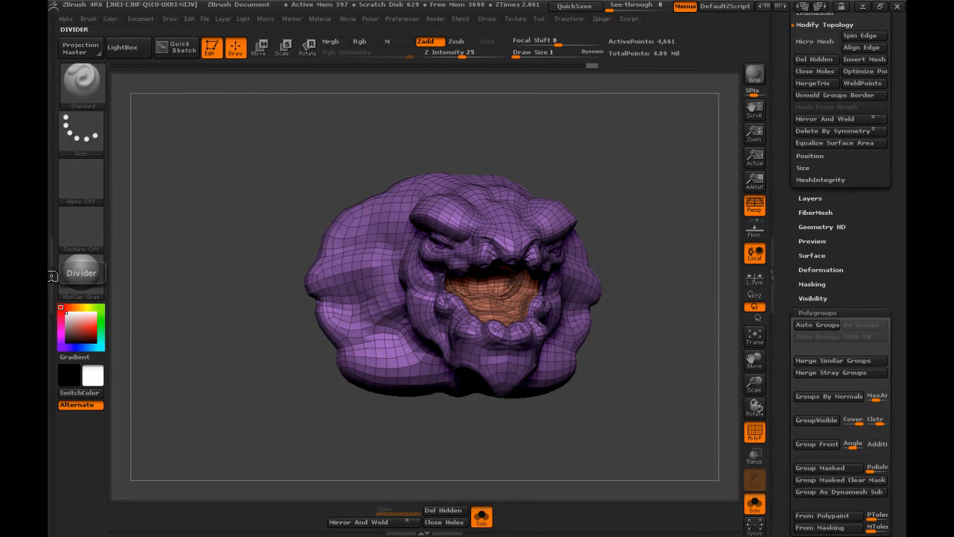
# - Remove the docked Material palette, dock the Zplugin palette in its place and expand UV Master
pyautogui.click(51, 276)
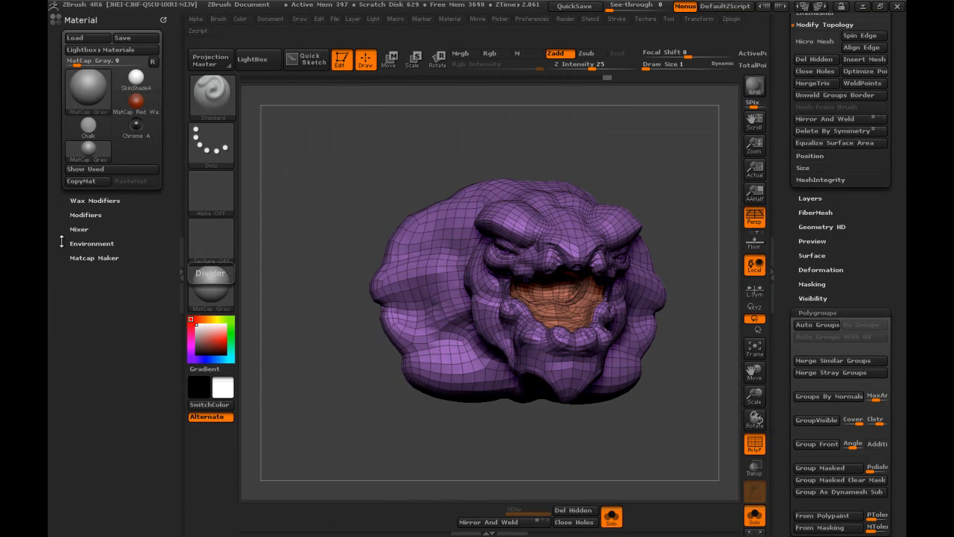
pyautogui.click(162, 20)
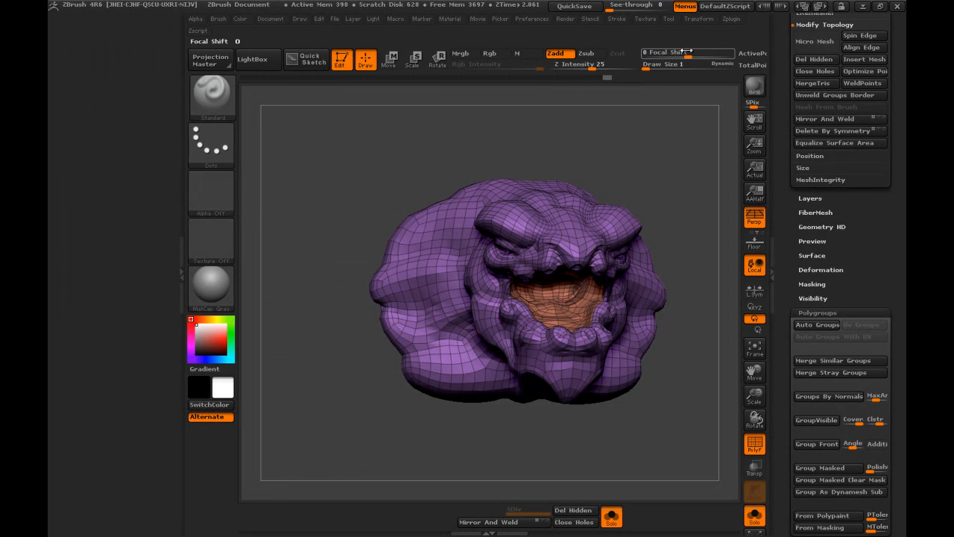
pyautogui.click(732, 20)
pyautogui.moveTo(729, 34); pyautogui.dragTo(68, 37)
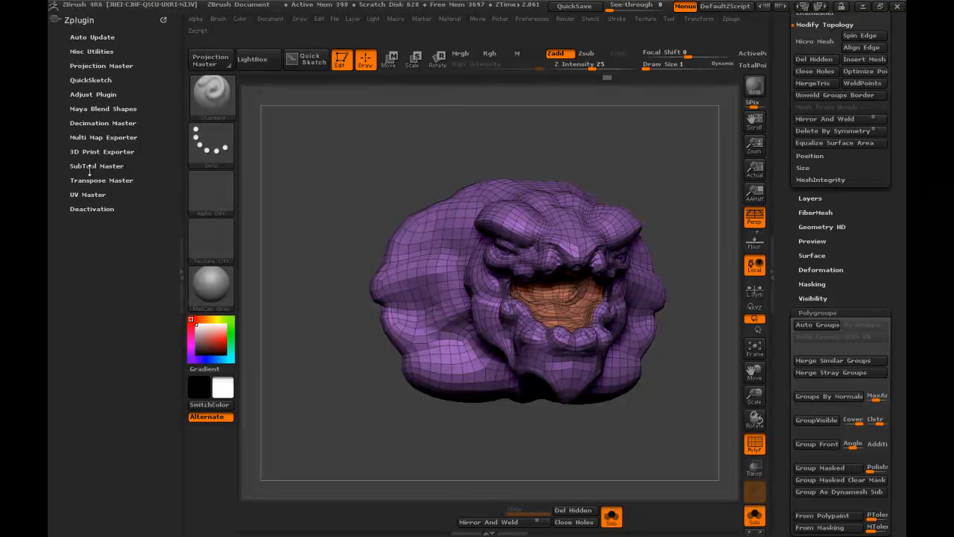
pyautogui.click(87, 195)
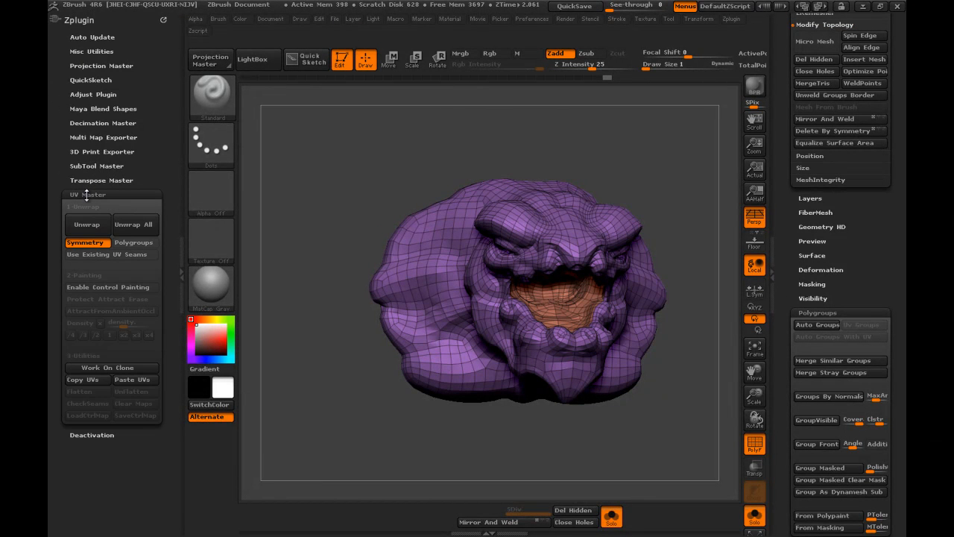
pyautogui.moveTo(666, 177)
pyautogui.mouseDown()
pyautogui.moveTo(661, 158)
pyautogui.moveTo(644, 177)
pyautogui.moveTo(662, 158)
pyautogui.moveTo(667, 166)
pyautogui.moveTo(666, 156)
pyautogui.moveTo(677, 158)
pyautogui.mouseUp()
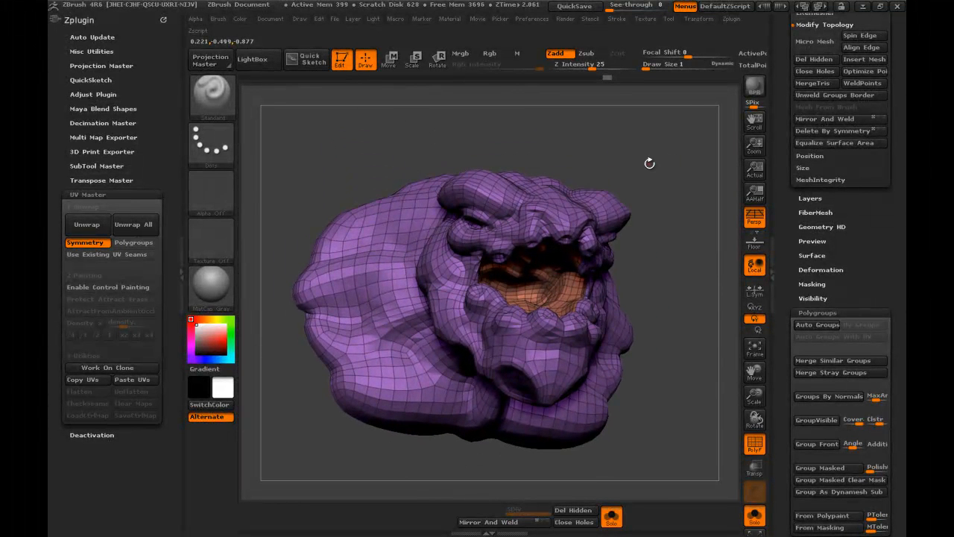
pyautogui.moveTo(671, 212); pyautogui.dragTo(663, 266)
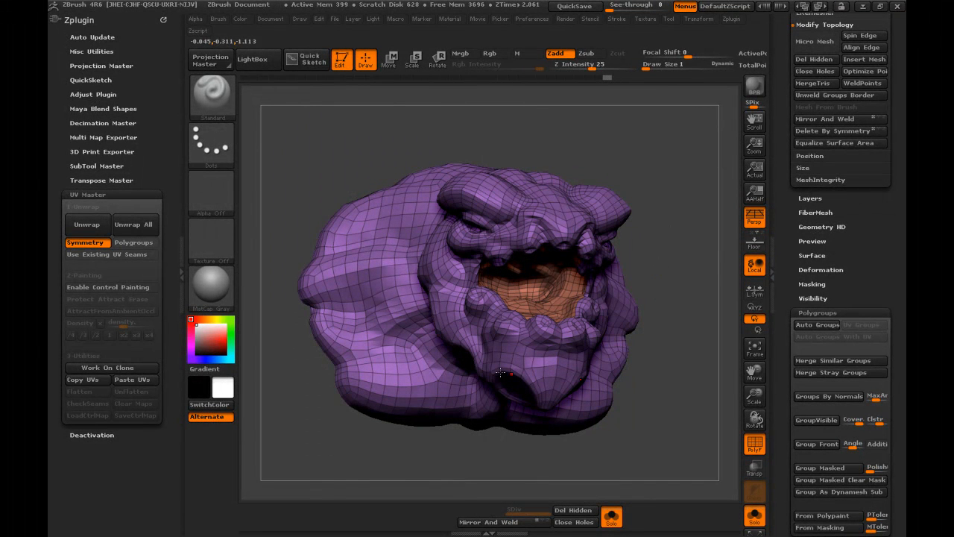
pyautogui.moveTo(620, 156); pyautogui.dragTo(621, 158)
# - Save the tool under the new file name Dragon_Demo_B5_01 in the _Dragon folder
pyautogui.moveTo(895, 140); pyautogui.dragTo(891, 18)
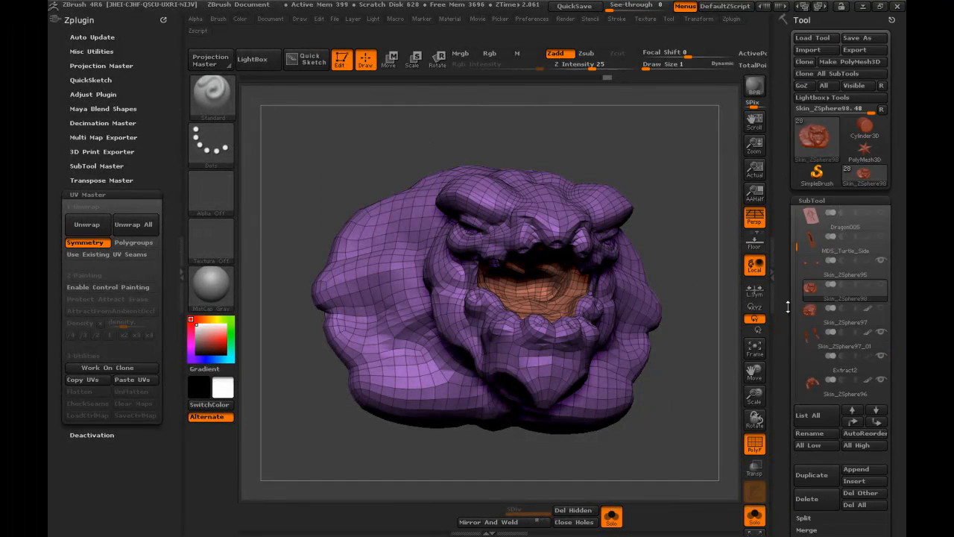
pyautogui.click(864, 38)
pyautogui.click(215, 222)
pyautogui.scroll(-1, 215, 224)
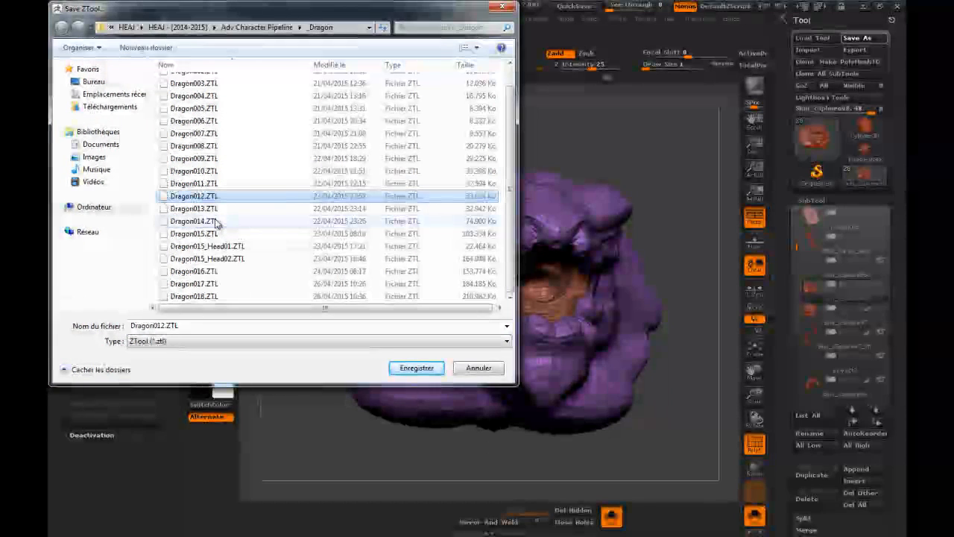
pyautogui.click(164, 325)
pyautogui.moveTo(153, 326); pyautogui.dragTo(183, 326)
pyautogui.write('_Demo_B5')
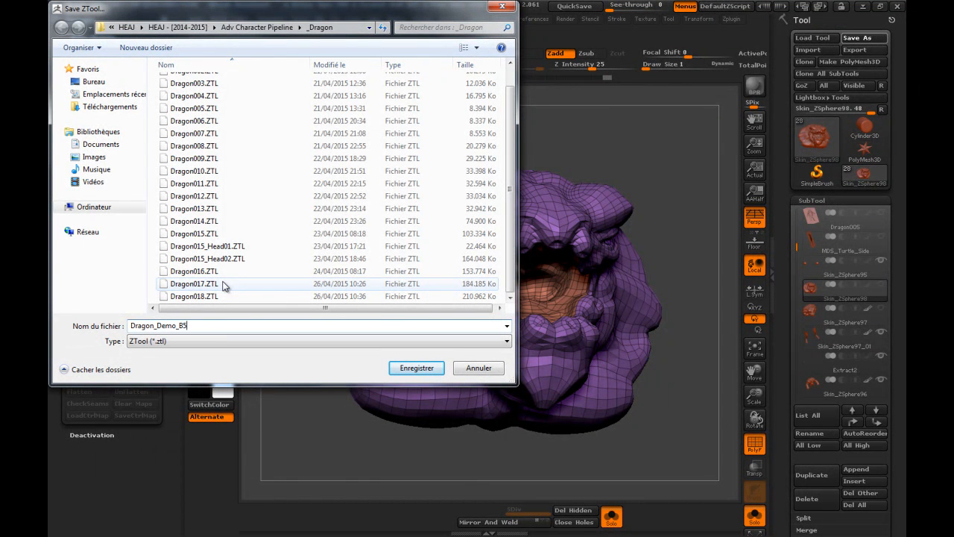
pyautogui.write('_01')
pyautogui.press('Return')
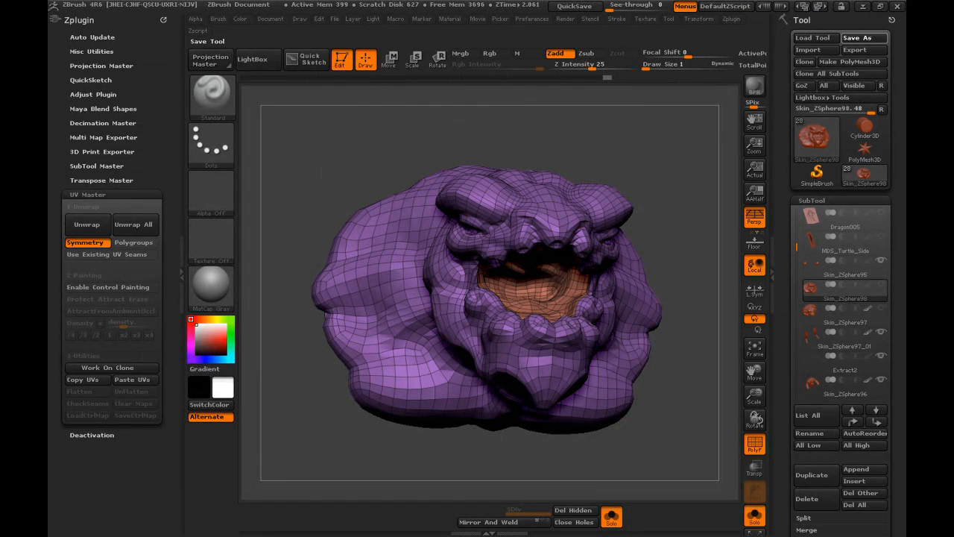
# - Create a working clone of the head with UV Master and enable Polygroups for the unwrap
pyautogui.moveTo(413, 144)
pyautogui.mouseDown()
pyautogui.moveTo(436, 145)
pyautogui.moveTo(418, 134)
pyautogui.mouseUp()
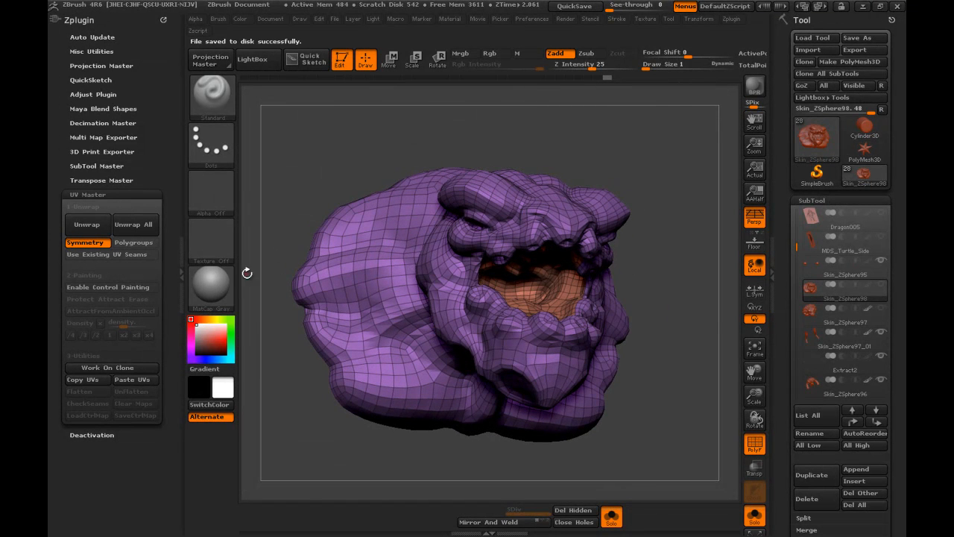
pyautogui.click(108, 367)
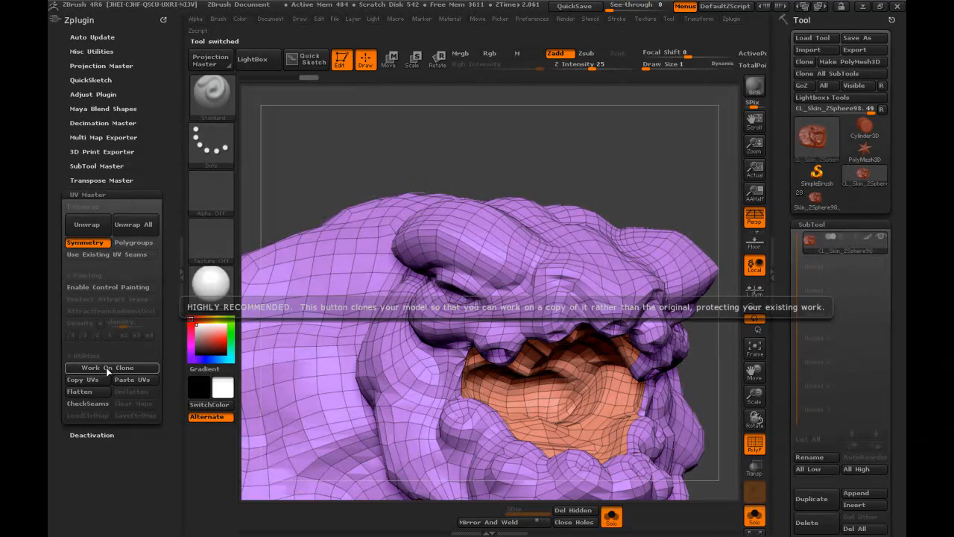
pyautogui.moveTo(637, 171)
pyautogui.mouseDown()
pyautogui.moveTo(630, 143)
pyautogui.moveTo(573, 237)
pyautogui.moveTo(647, 113)
pyautogui.moveTo(639, 129)
pyautogui.moveTo(619, 132)
pyautogui.moveTo(642, 132)
pyautogui.moveTo(537, 228)
pyautogui.moveTo(639, 175)
pyautogui.moveTo(603, 136)
pyautogui.moveTo(649, 155)
pyautogui.mouseUp()
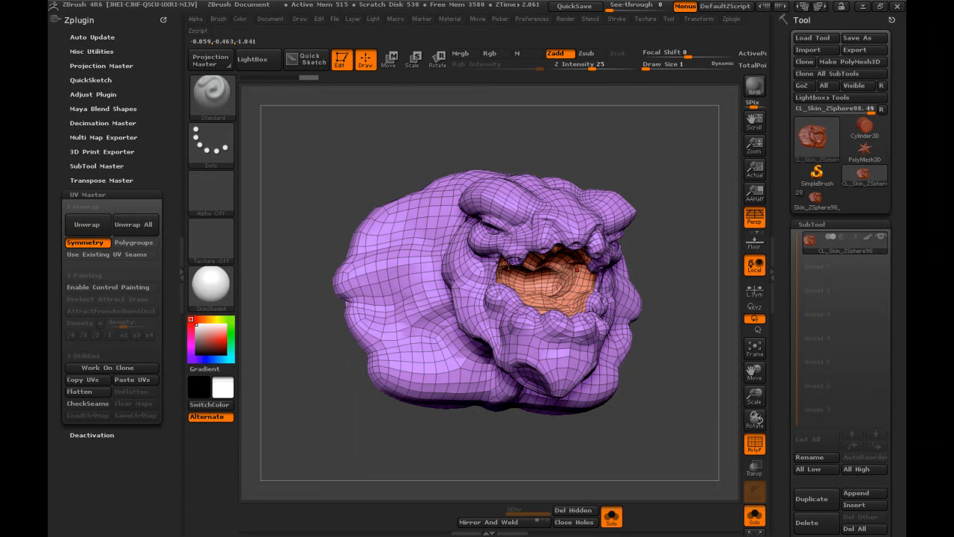
pyautogui.click(135, 245)
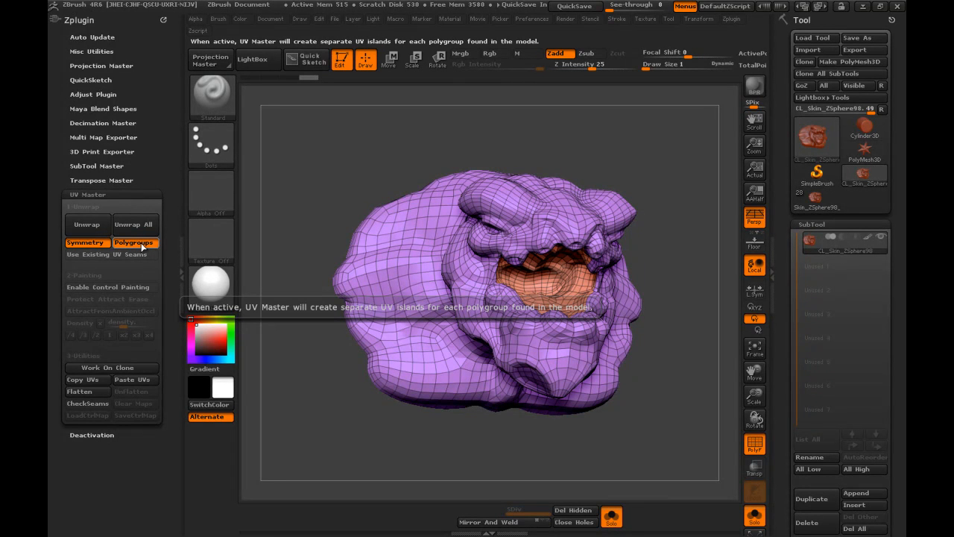
# - Enable control painting in UV Master and paint a Protect area on the side of the head with draw size 23
pyautogui.click(103, 287)
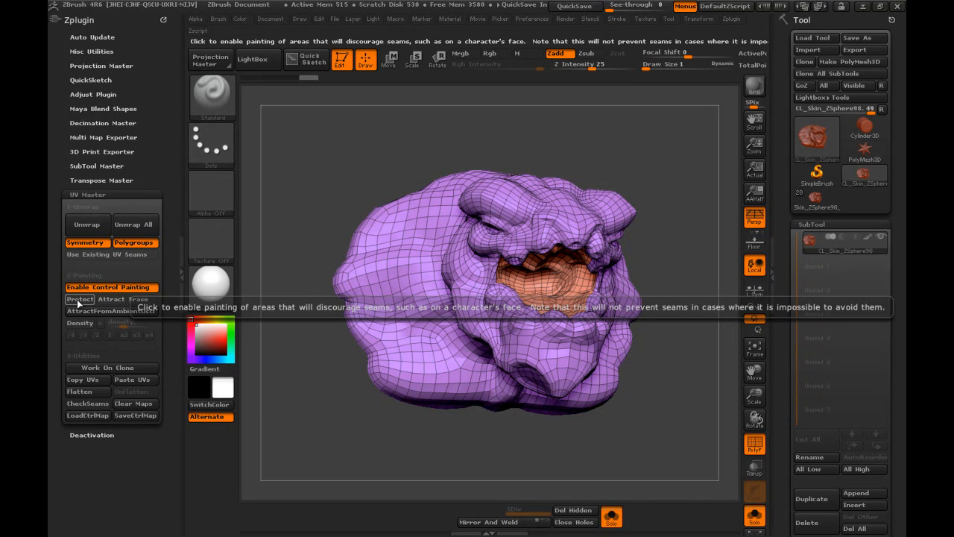
pyautogui.click(78, 300)
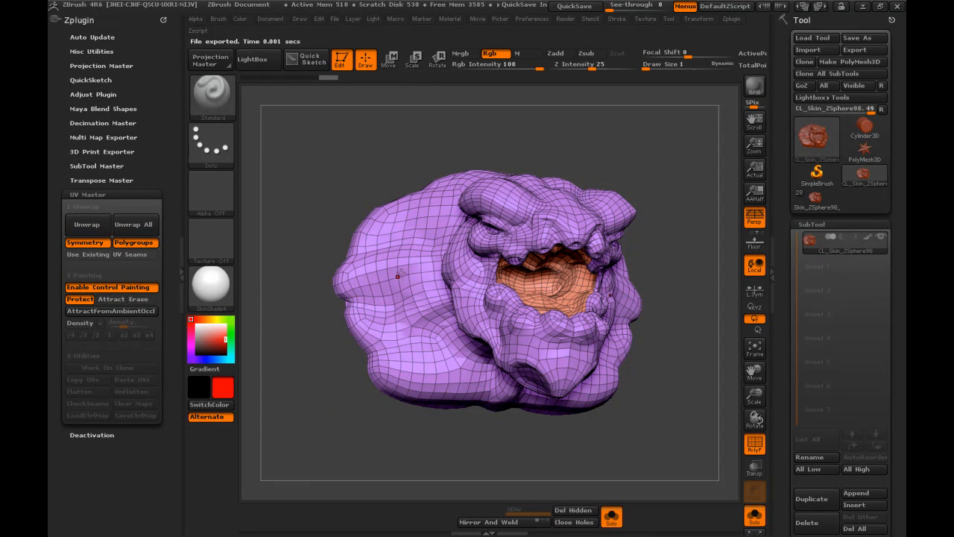
pyautogui.press('s')
pyautogui.moveTo(407, 276)
pyautogui.mouseDown()
pyautogui.moveTo(417, 277)
pyautogui.moveTo(432, 244)
pyautogui.moveTo(403, 238)
pyautogui.moveTo(429, 220)
pyautogui.moveTo(421, 321)
pyautogui.moveTo(418, 267)
pyautogui.moveTo(394, 292)
pyautogui.moveTo(402, 223)
pyautogui.moveTo(382, 320)
pyautogui.moveTo(441, 298)
pyautogui.moveTo(419, 271)
pyautogui.mouseUp()
pyautogui.click(755, 444)
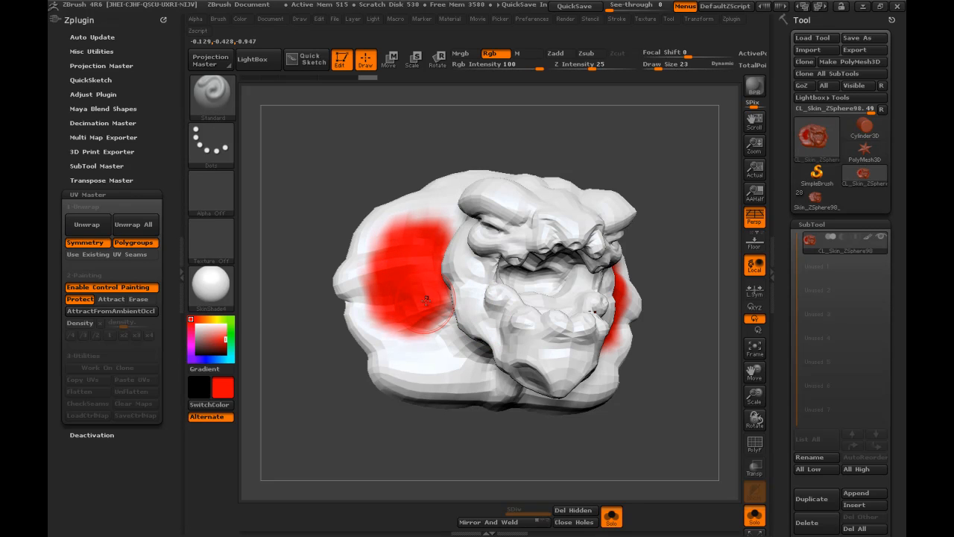
# - Paint a small Attract area above the protected patch, then erase it along with the upper part of the patch
pyautogui.click(111, 299)
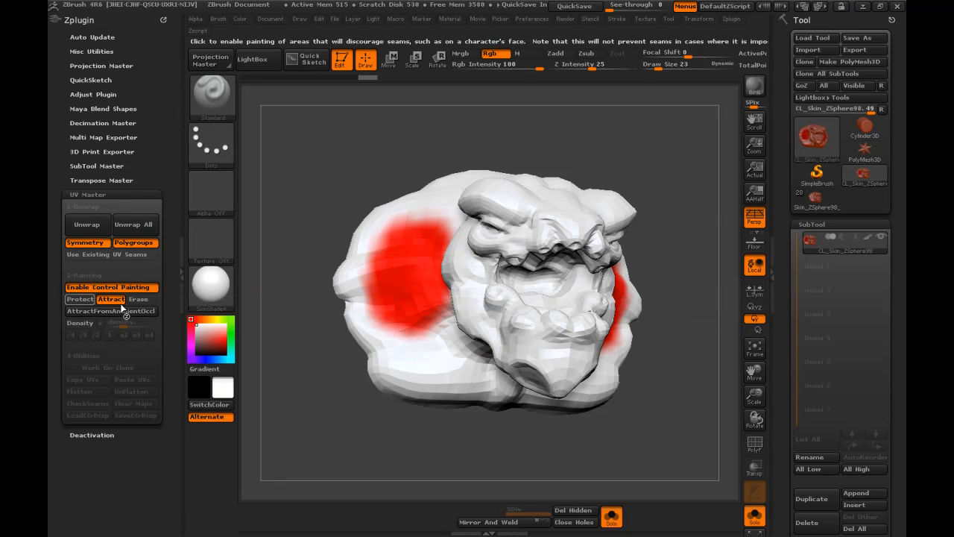
pyautogui.moveTo(429, 215)
pyautogui.mouseDown()
pyautogui.moveTo(418, 213)
pyautogui.moveTo(448, 216)
pyautogui.moveTo(395, 213)
pyautogui.mouseUp()
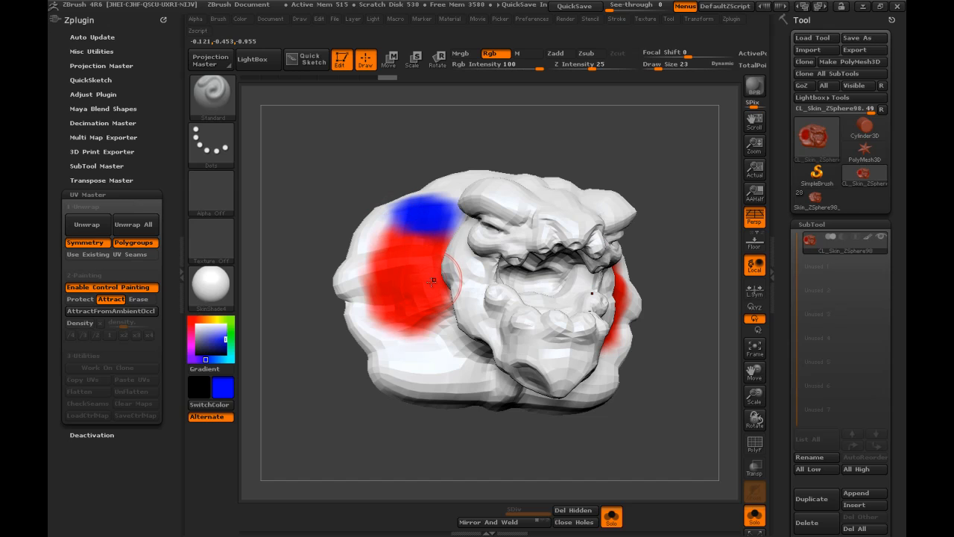
pyautogui.click(143, 300)
pyautogui.moveTo(378, 231)
pyautogui.mouseDown()
pyautogui.moveTo(402, 213)
pyautogui.moveTo(399, 223)
pyautogui.moveTo(446, 206)
pyautogui.moveTo(433, 237)
pyautogui.moveTo(437, 213)
pyautogui.moveTo(447, 224)
pyautogui.mouseUp()
pyautogui.moveTo(677, 171)
pyautogui.mouseDown()
pyautogui.moveTo(683, 187)
pyautogui.moveTo(672, 190)
pyautogui.mouseUp()
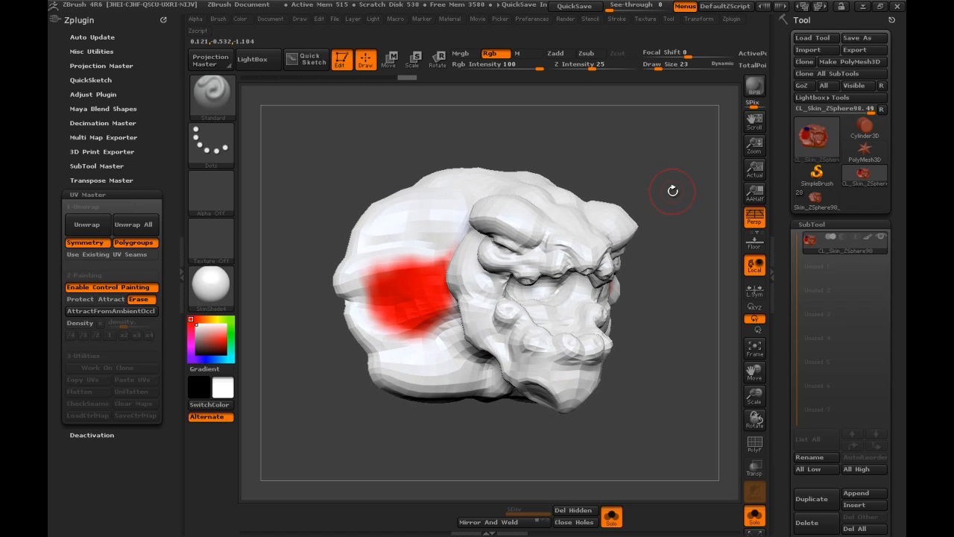
# - Show the polygroup wireframe and fill the whole head with the red Protect color
pyautogui.click(755, 443)
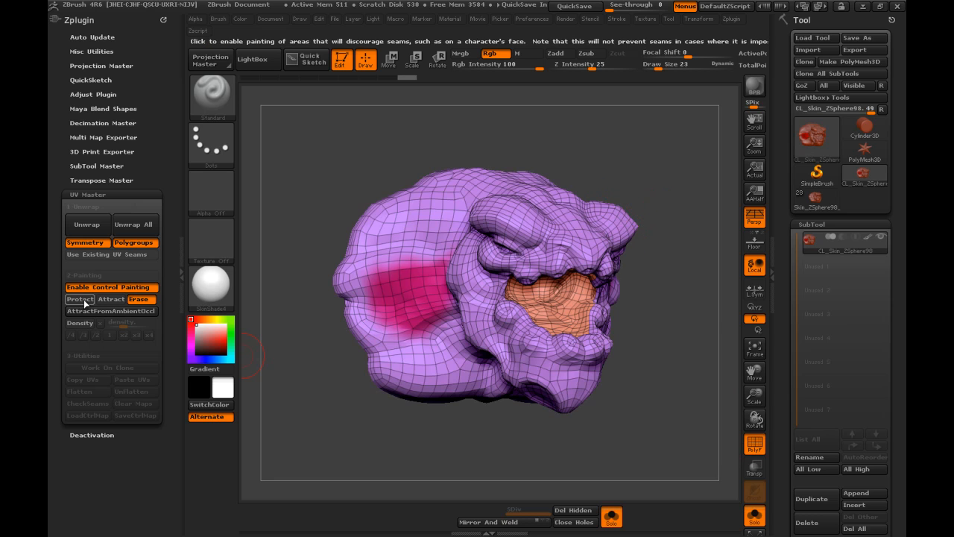
pyautogui.click(81, 299)
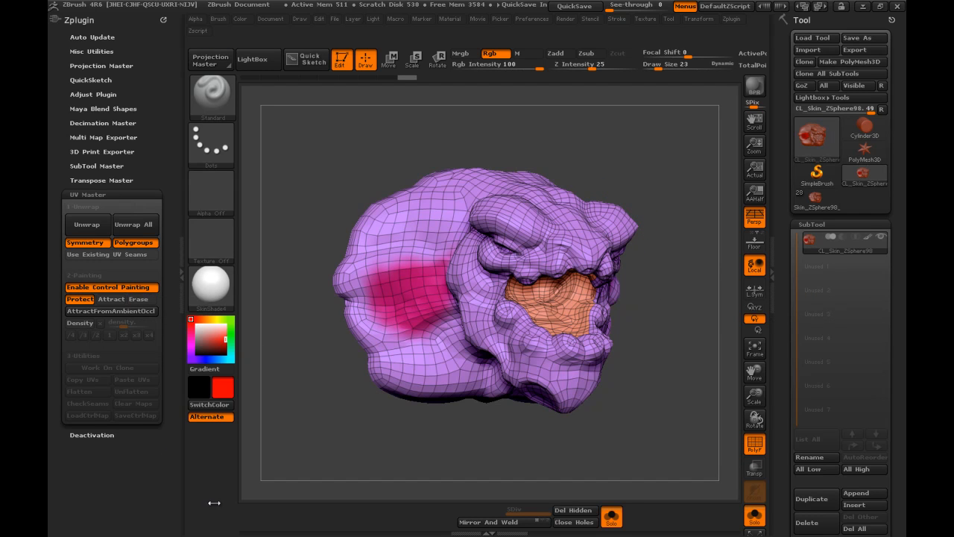
pyautogui.click(241, 20)
pyautogui.click(270, 240)
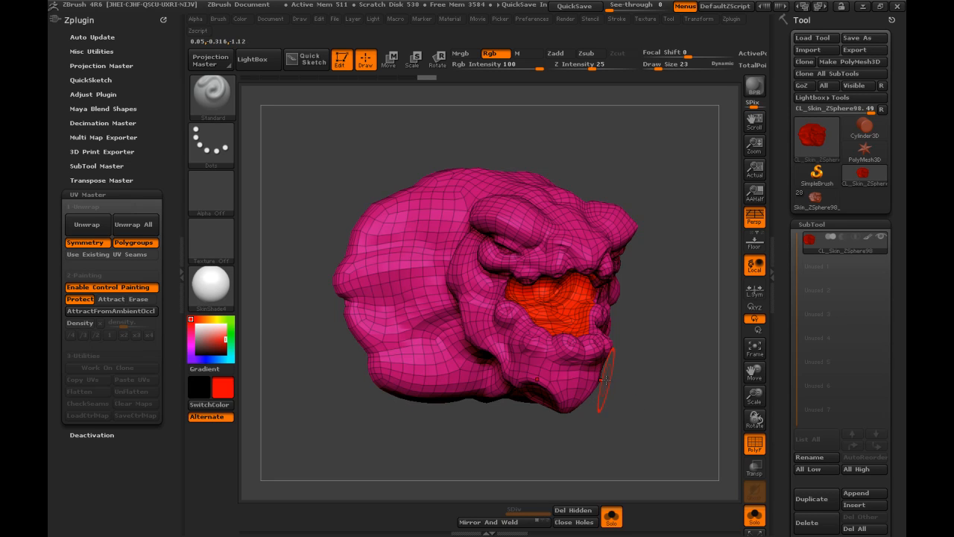
# - Paint an Attract line up the center of the neck's underside with draw size 3
pyautogui.click(110, 299)
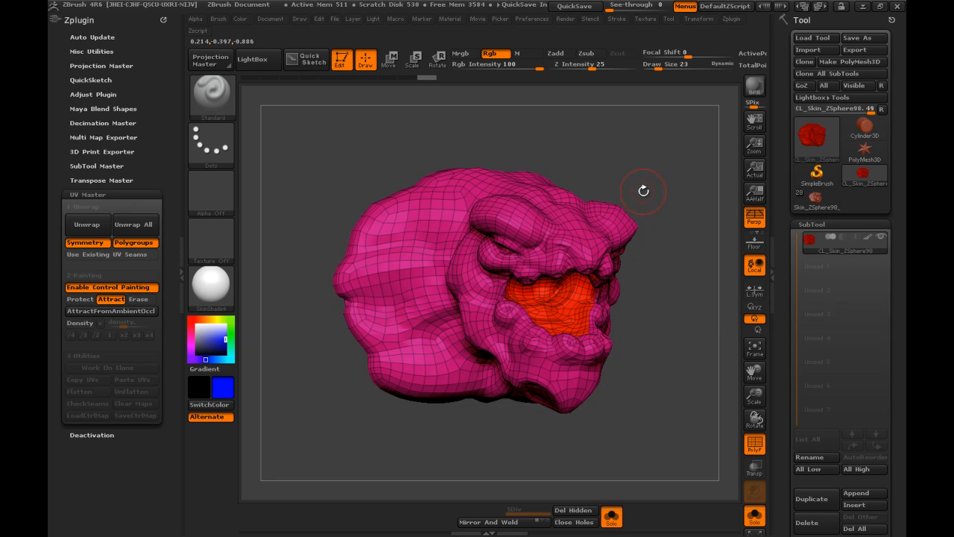
pyautogui.press('s')
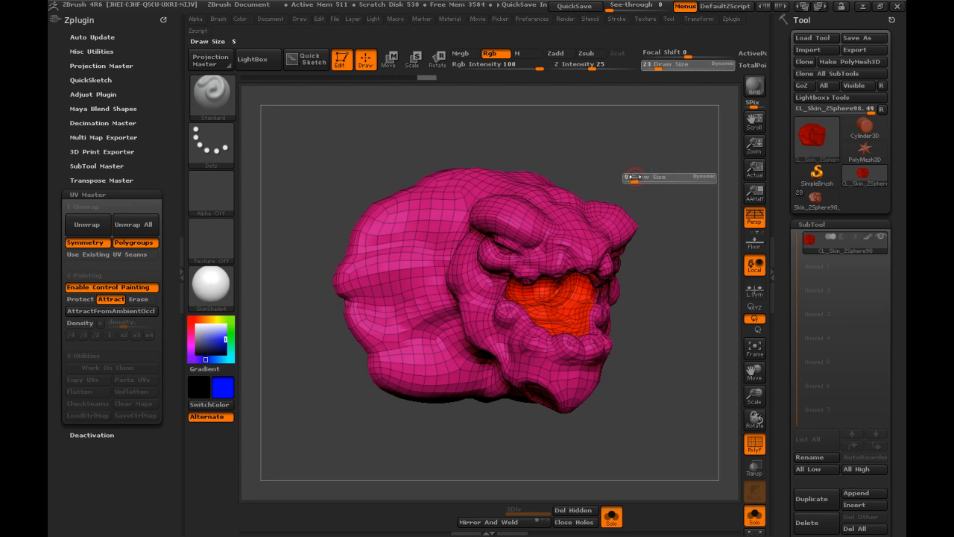
pyautogui.moveTo(614, 156)
pyautogui.mouseDown()
pyautogui.moveTo(677, 204)
pyautogui.moveTo(684, 251)
pyautogui.moveTo(571, 200)
pyautogui.moveTo(630, 202)
pyautogui.moveTo(664, 184)
pyautogui.moveTo(638, 191)
pyautogui.moveTo(641, 145)
pyautogui.moveTo(645, 161)
pyautogui.mouseUp()
pyautogui.moveTo(649, 165)
pyautogui.mouseDown()
pyautogui.moveTo(647, 246)
pyautogui.moveTo(646, 134)
pyautogui.moveTo(652, 180)
pyautogui.moveTo(634, 184)
pyautogui.mouseUp()
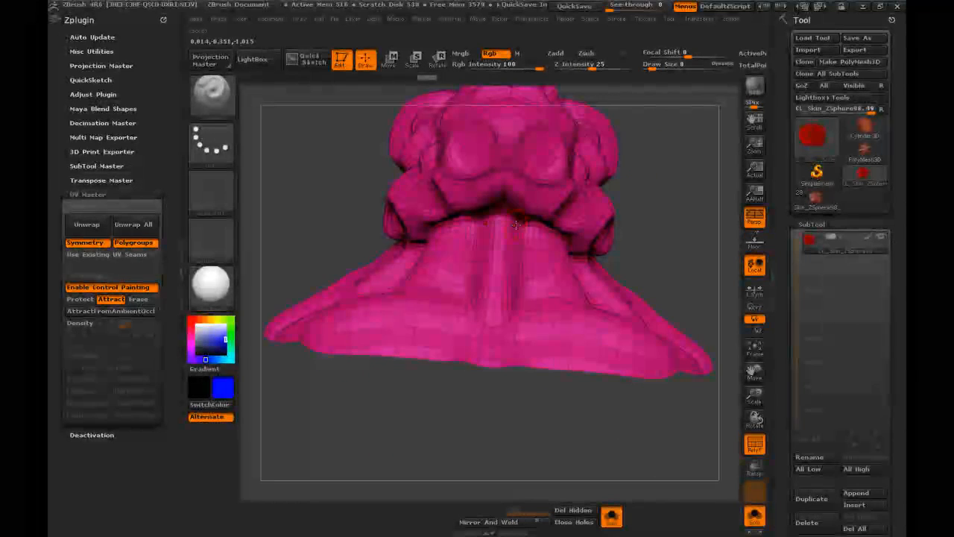
pyautogui.press('s')
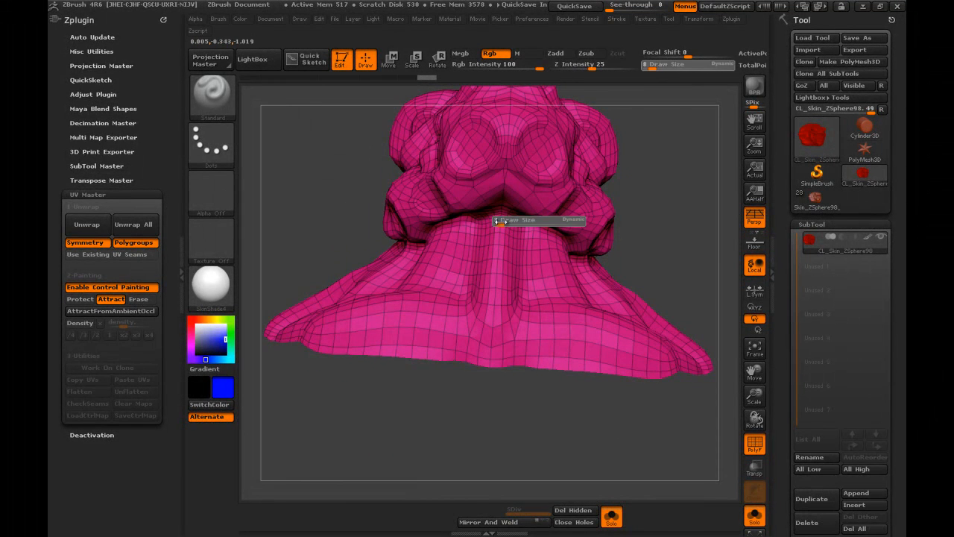
pyautogui.click(498, 221)
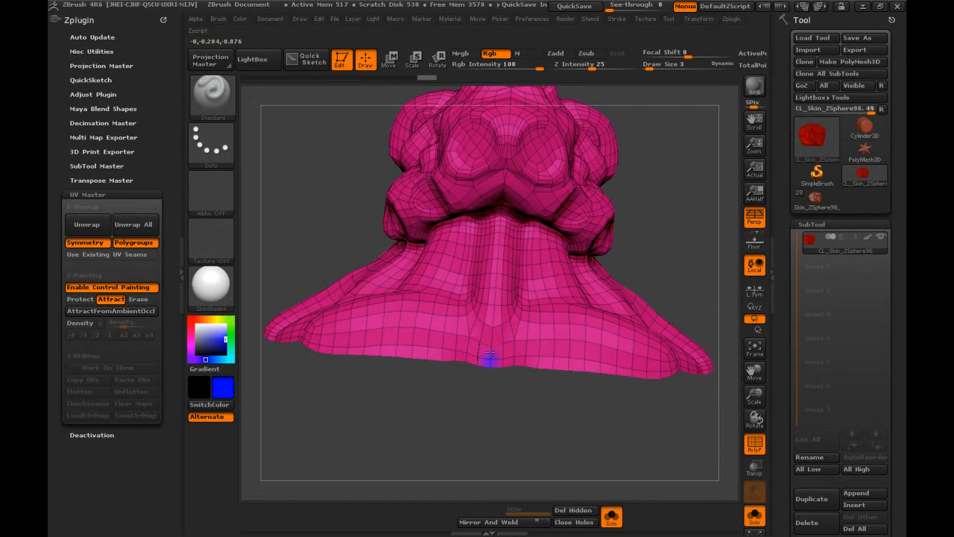
pyautogui.moveTo(489, 355); pyautogui.dragTo(494, 297)
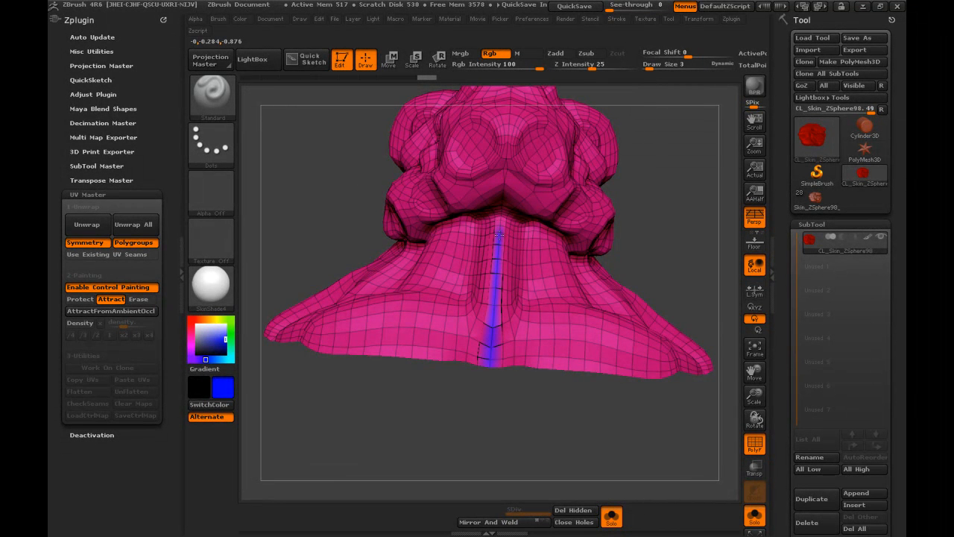
# - Extend the Attract line along the center of the chin up to the lower edge of the mouth
pyautogui.moveTo(653, 207); pyautogui.dragTo(526, 228)
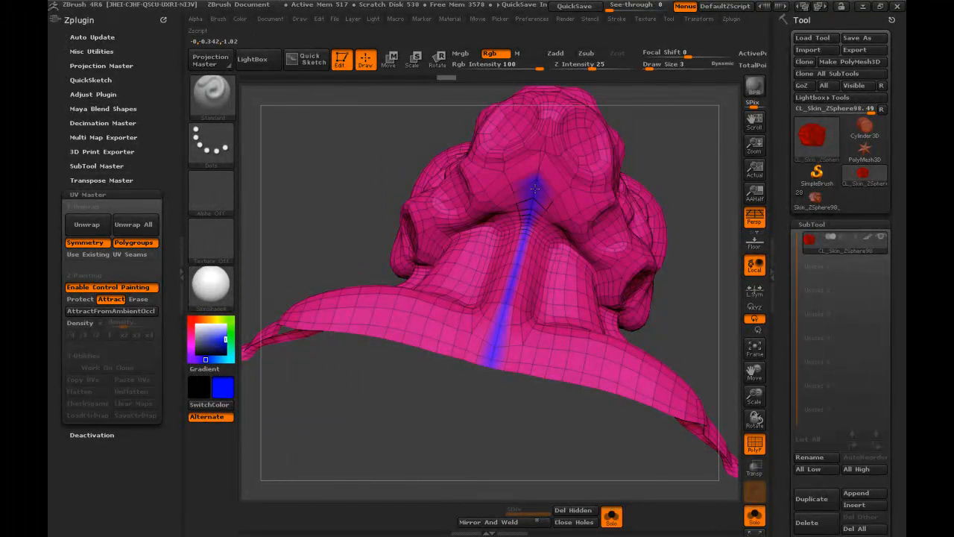
pyautogui.moveTo(637, 224); pyautogui.dragTo(501, 223)
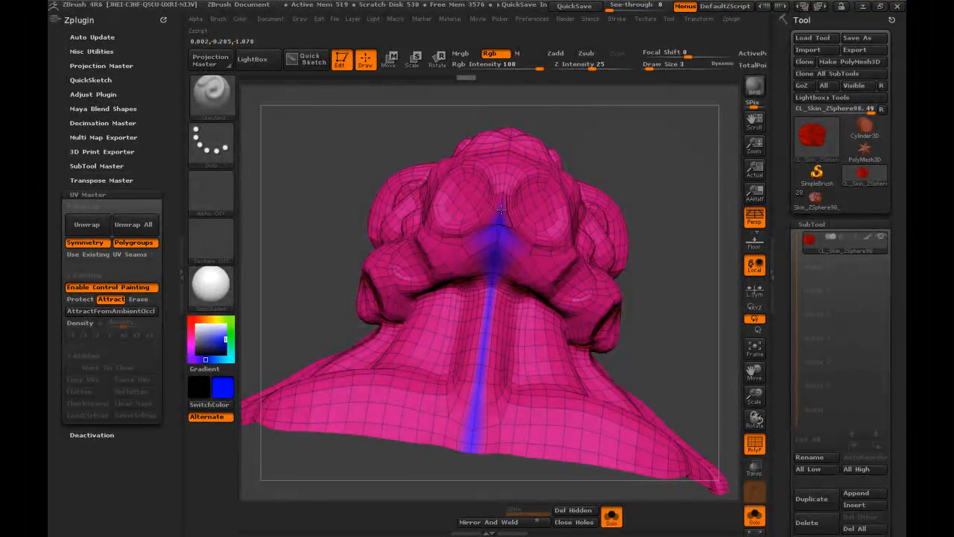
pyautogui.moveTo(649, 212)
pyautogui.mouseDown()
pyautogui.moveTo(639, 160)
pyautogui.moveTo(510, 216)
pyautogui.moveTo(493, 210)
pyautogui.moveTo(493, 198)
pyautogui.mouseUp()
pyautogui.keyDown('alt'); pyautogui.moveTo(647, 138); pyautogui.dragTo(613, 181); pyautogui.keyUp('alt')
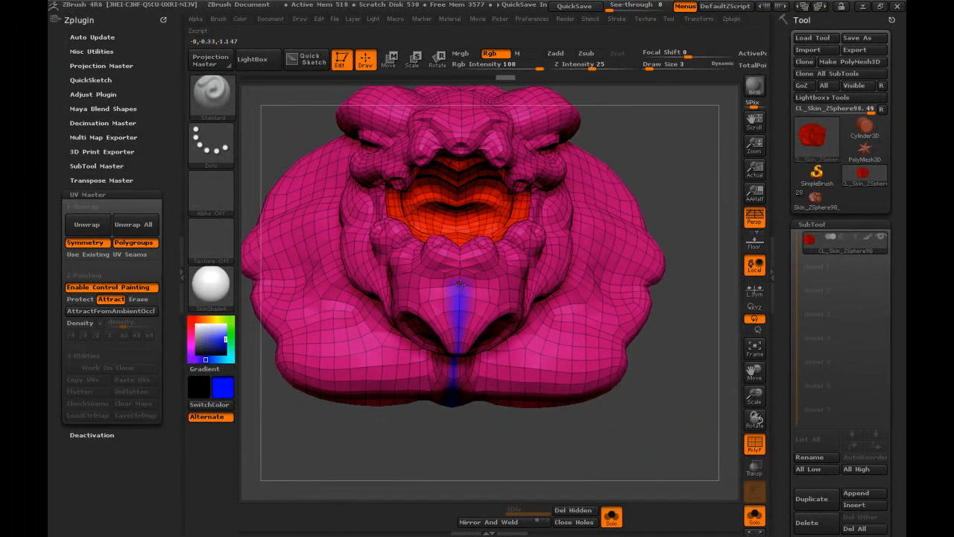
pyautogui.moveTo(458, 262); pyautogui.dragTo(461, 267)
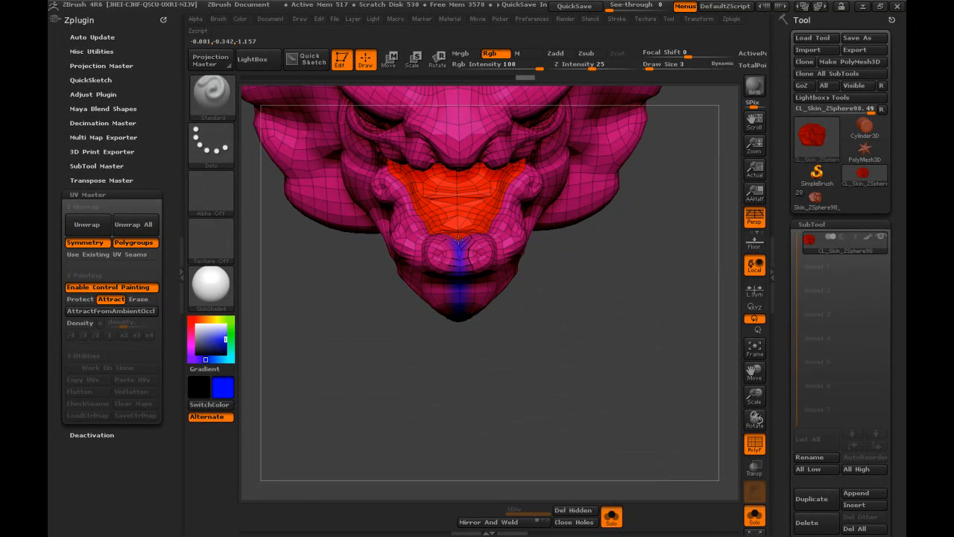
# - Check the painted seam guide with and without the wireframe, then unwrap the cloned head by polygroups
pyautogui.moveTo(628, 319)
pyautogui.mouseDown()
pyautogui.moveTo(624, 209)
pyautogui.moveTo(606, 161)
pyautogui.moveTo(622, 169)
pyautogui.moveTo(608, 164)
pyautogui.mouseUp()
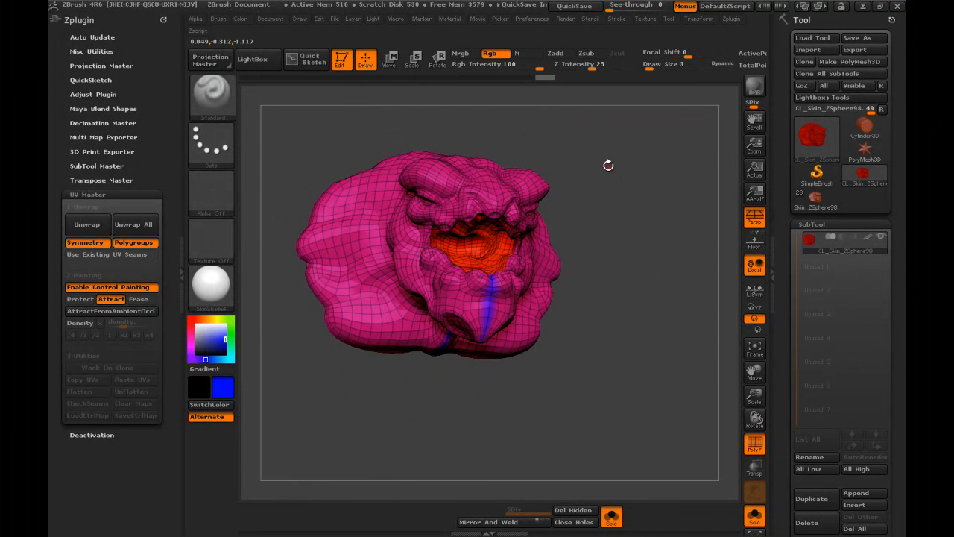
pyautogui.moveTo(641, 227); pyautogui.dragTo(741, 378)
pyautogui.click(754, 443)
pyautogui.moveTo(716, 418)
pyautogui.mouseDown()
pyautogui.moveTo(671, 372)
pyautogui.moveTo(611, 263)
pyautogui.moveTo(676, 306)
pyautogui.moveTo(682, 291)
pyautogui.moveTo(671, 262)
pyautogui.mouseUp()
pyautogui.click(754, 444)
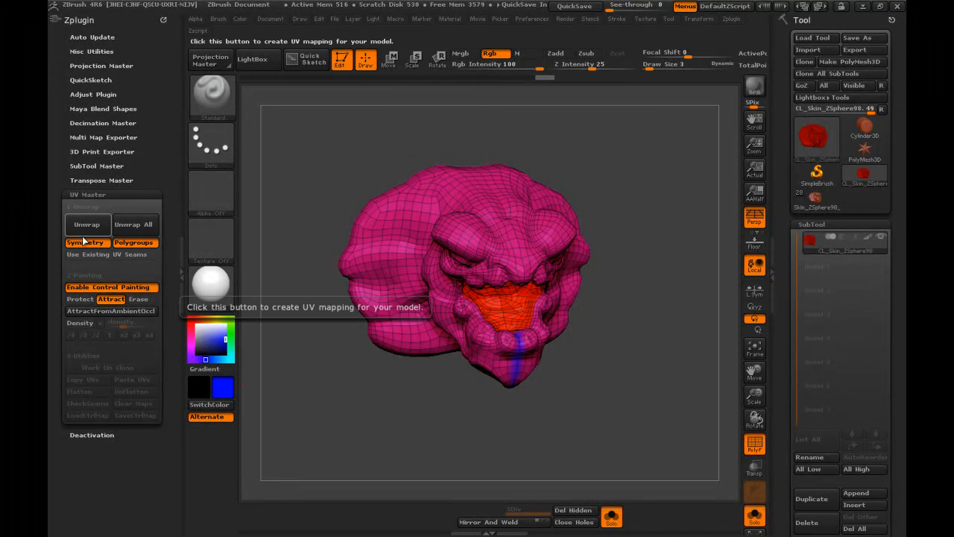
pyautogui.click(86, 230)
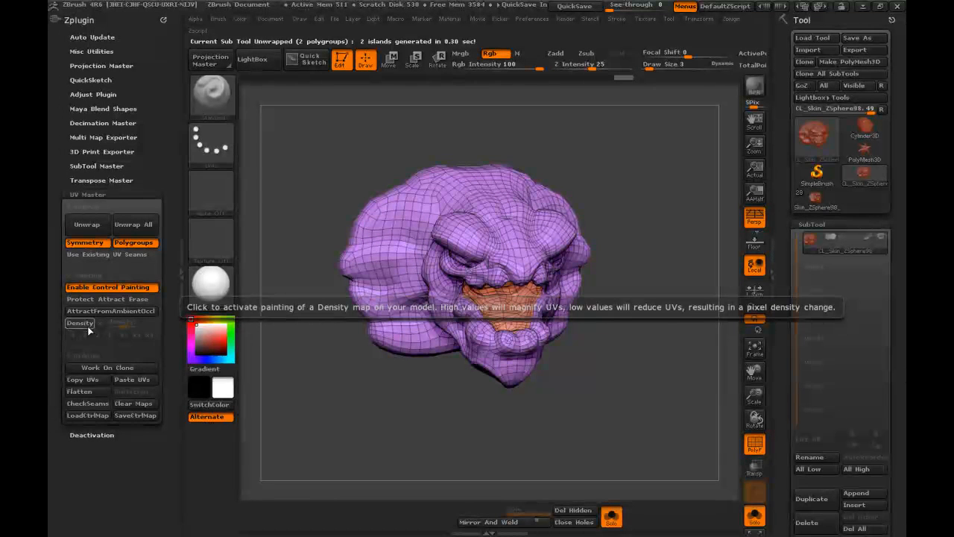
# - Display the UV seams on the cloned head and inspect them from several angles
pyautogui.click(87, 402)
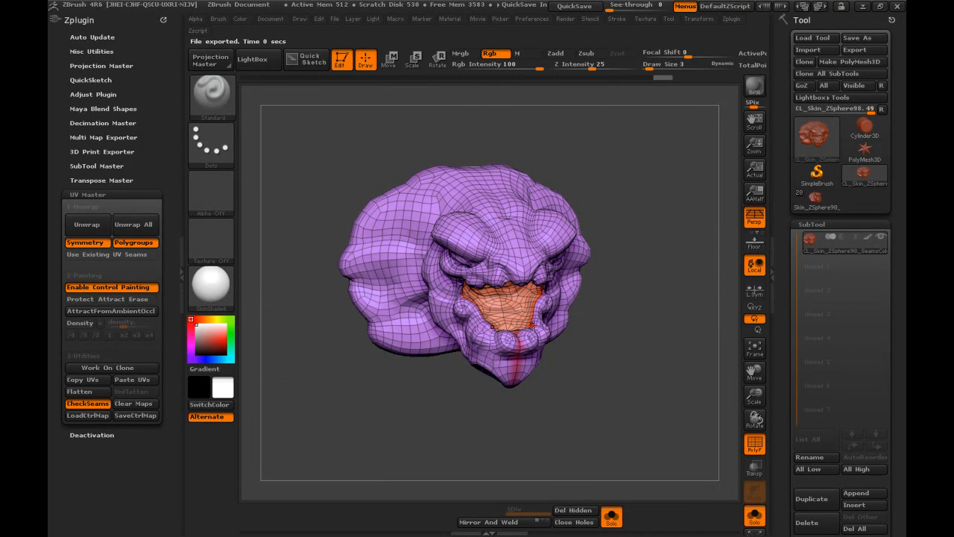
pyautogui.moveTo(615, 207)
pyautogui.mouseDown()
pyautogui.moveTo(614, 190)
pyautogui.moveTo(616, 203)
pyautogui.moveTo(627, 183)
pyautogui.moveTo(589, 205)
pyautogui.moveTo(595, 360)
pyautogui.moveTo(577, 400)
pyautogui.moveTo(597, 394)
pyautogui.moveTo(583, 239)
pyautogui.mouseUp()
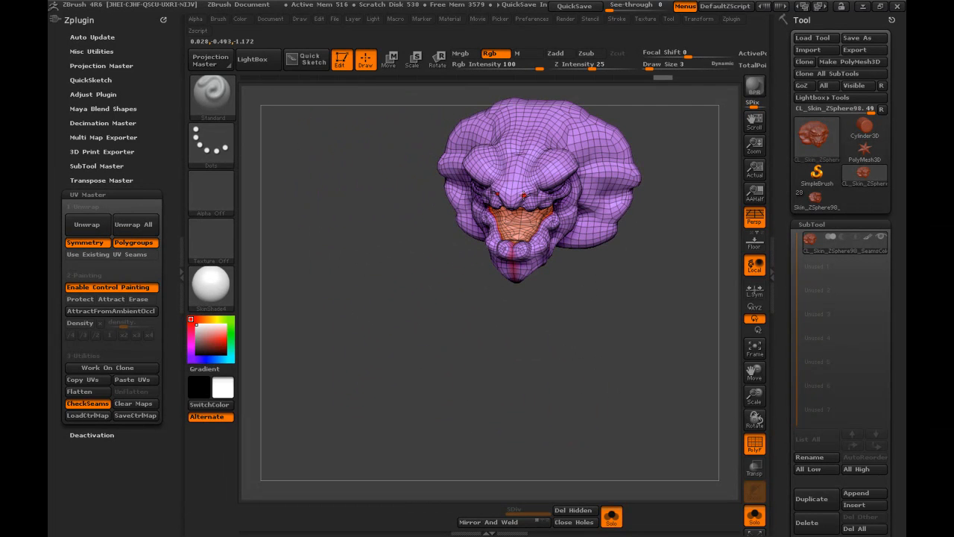
pyautogui.moveTo(517, 313); pyautogui.dragTo(625, 210)
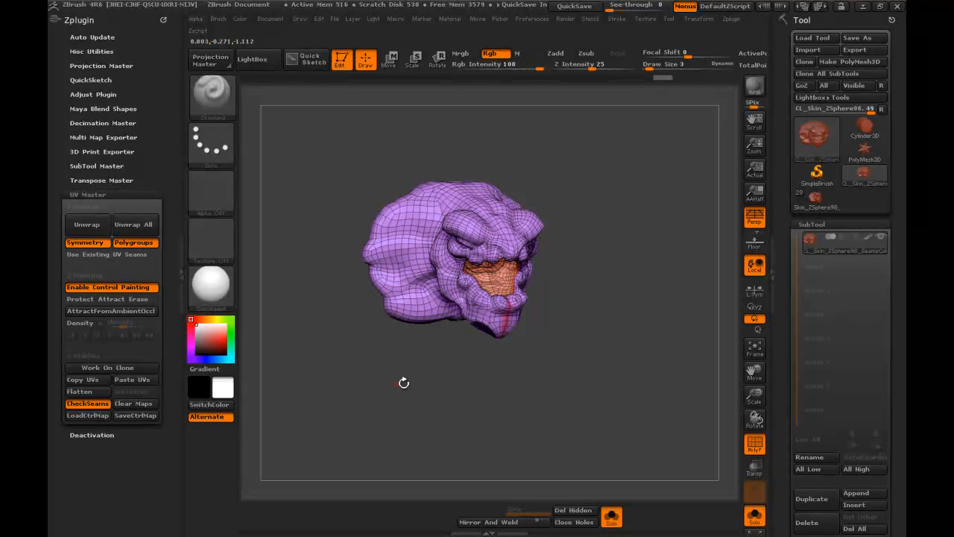
# - Flatten the clone to examine its UV layout, then unflatten it and view the head from the front
pyautogui.click(92, 393)
pyautogui.moveTo(451, 236); pyautogui.dragTo(392, 267)
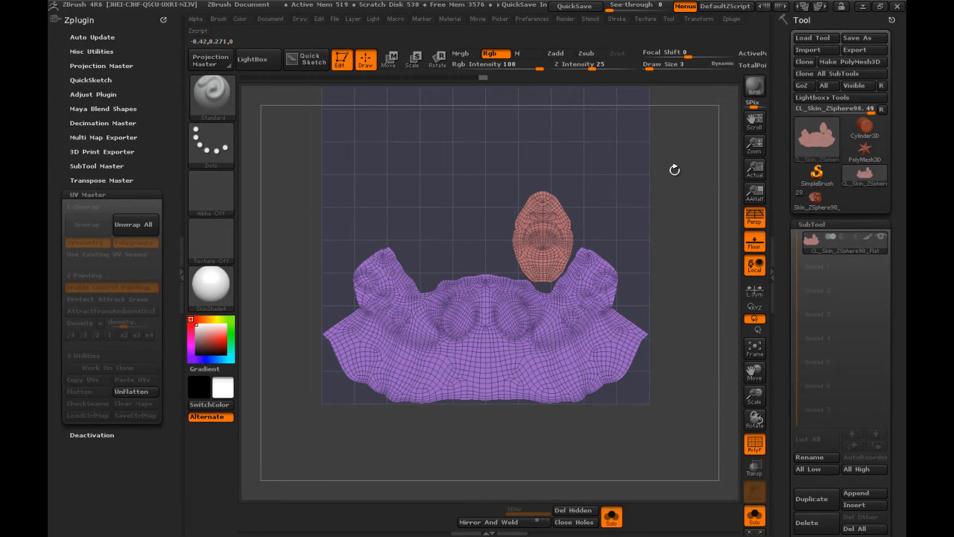
pyautogui.click(132, 391)
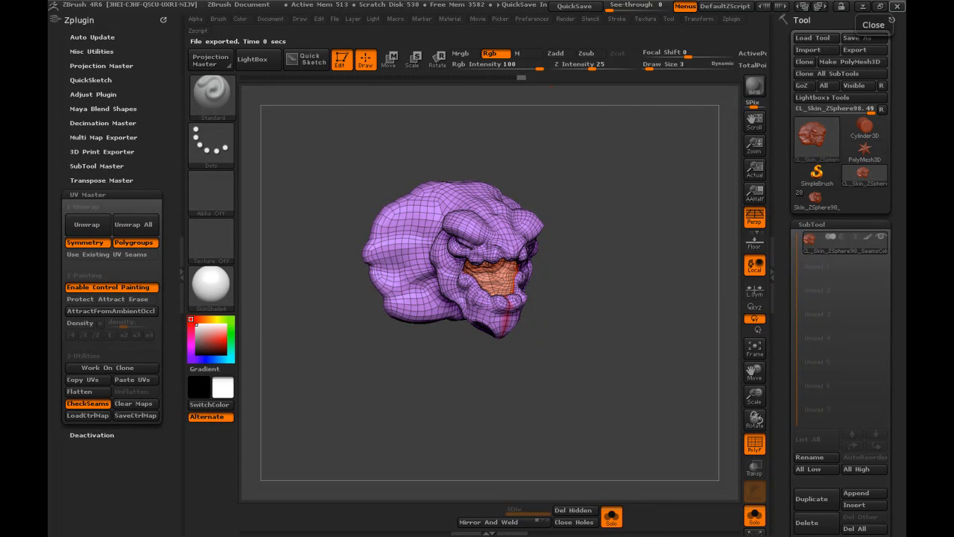
pyautogui.moveTo(576, 216); pyautogui.dragTo(606, 174)
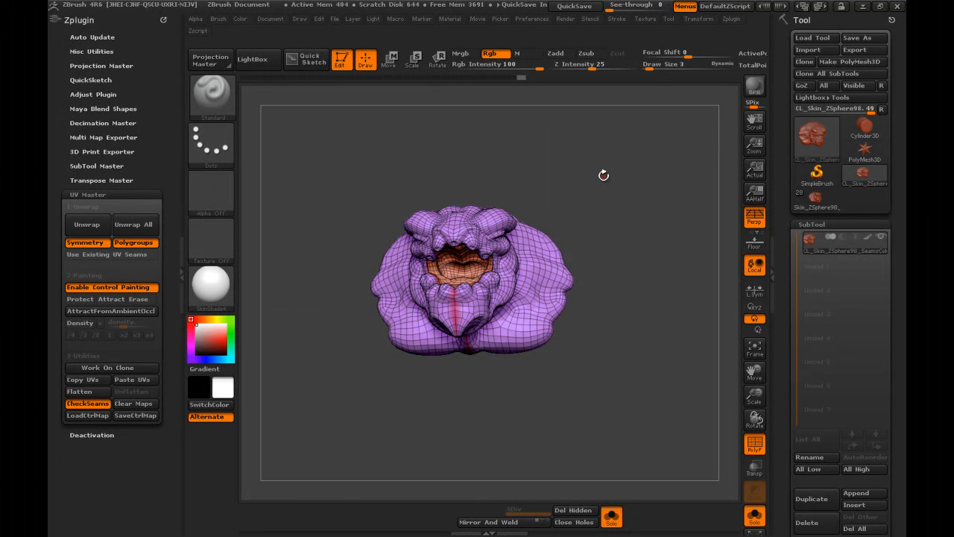
# - Copy the clone's UVs and paste them onto the original Skin_ZSphere98_01 subtool
pyautogui.click(97, 382)
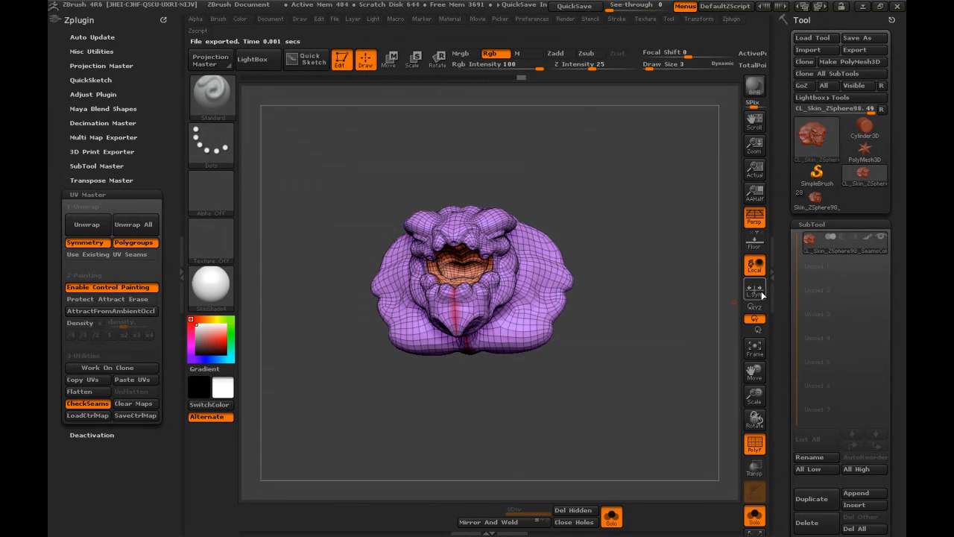
pyautogui.click(814, 200)
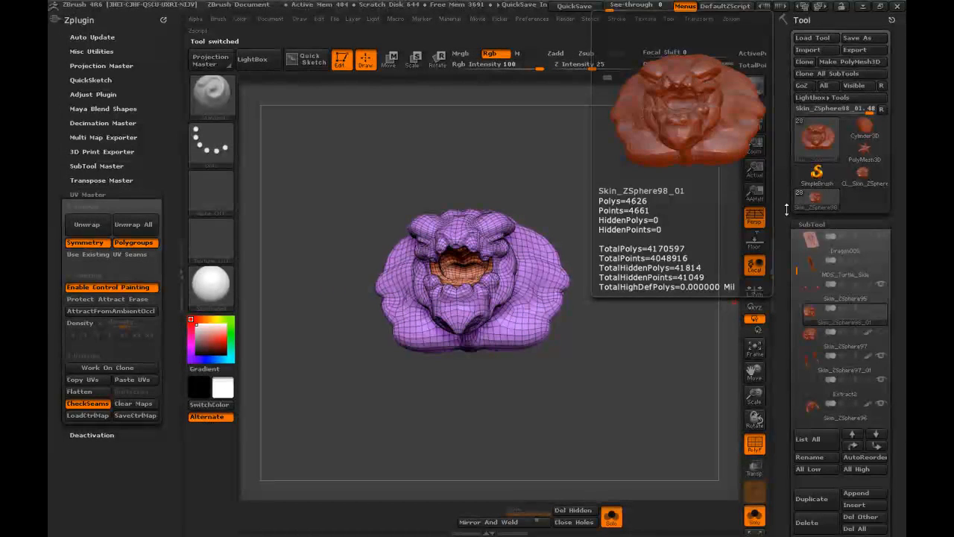
pyautogui.click(140, 380)
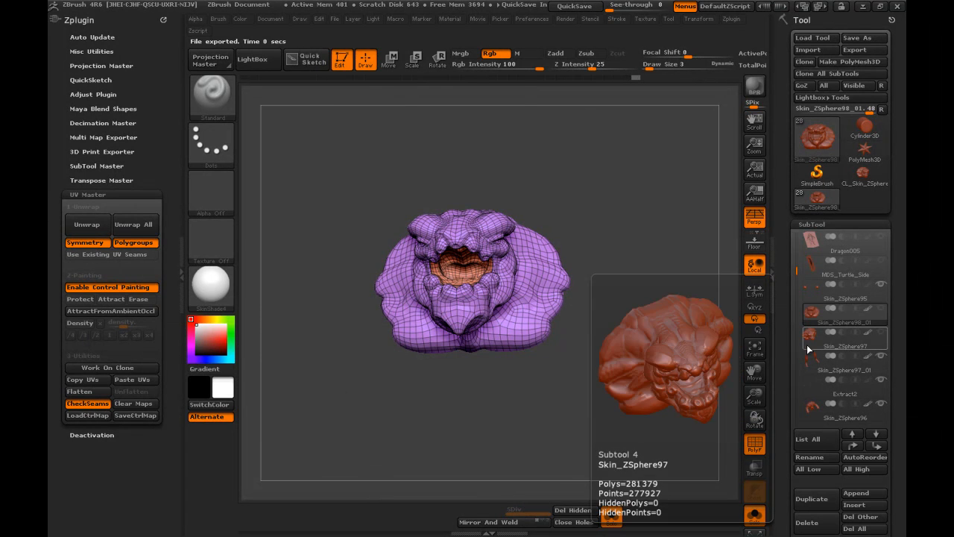
# - Display the UV seams on the original Skin_ZSphere98_01 subtool and inspect them from the side
pyautogui.click(812, 316)
pyautogui.click(91, 392)
pyautogui.moveTo(626, 283); pyautogui.dragTo(614, 298)
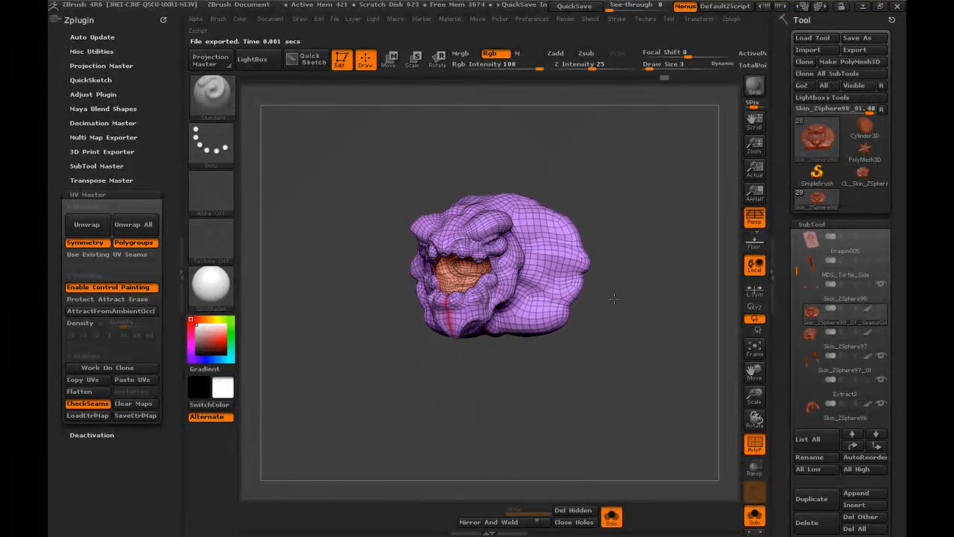
# - Flatten the original head to check its pasted UV layout, then restore its 3D shape
pyautogui.click(99, 393)
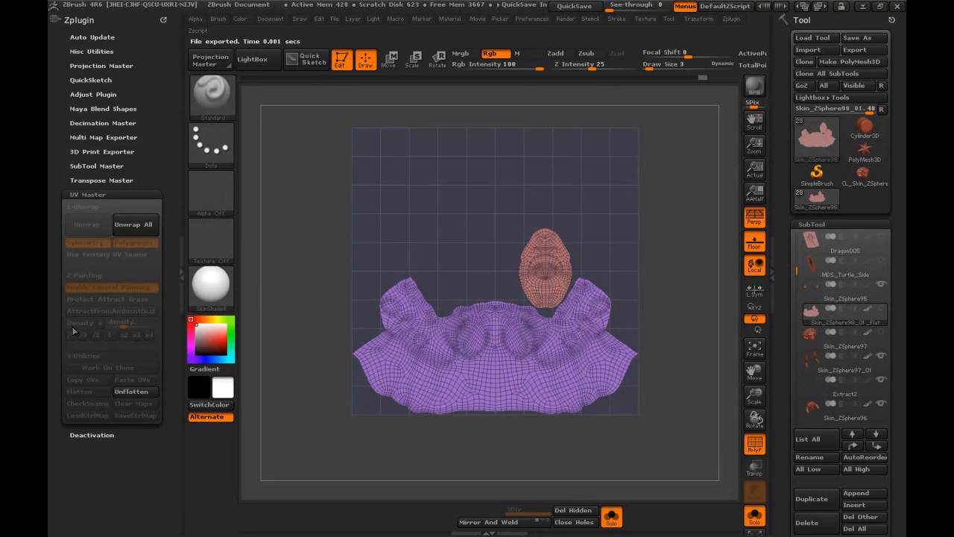
pyautogui.click(124, 393)
pyautogui.moveTo(385, 398); pyautogui.dragTo(458, 414)
# - Frame the original head and hide the wireframe to examine the seams around the mouth and chin
pyautogui.moveTo(589, 370); pyautogui.dragTo(627, 346)
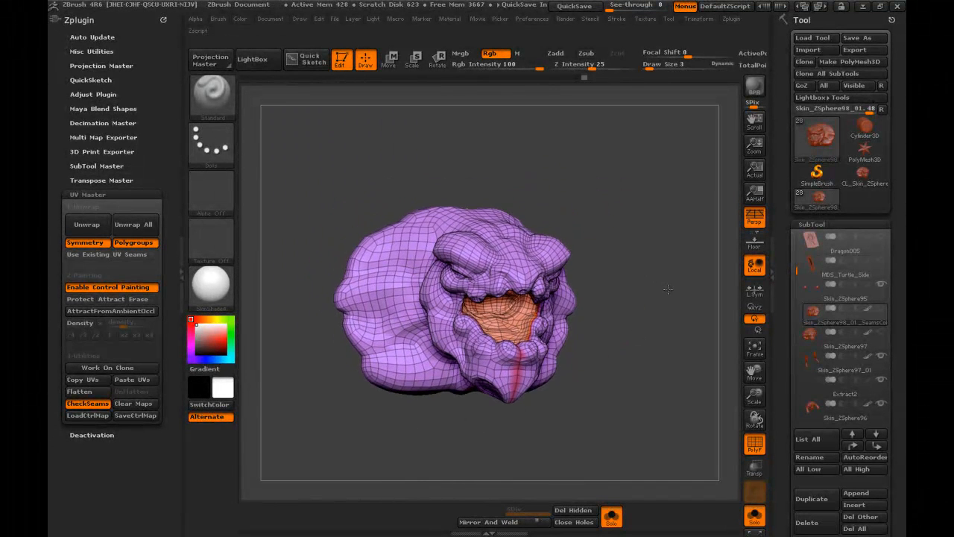
pyautogui.moveTo(665, 279); pyautogui.dragTo(673, 298)
pyautogui.click(754, 347)
pyautogui.click(754, 445)
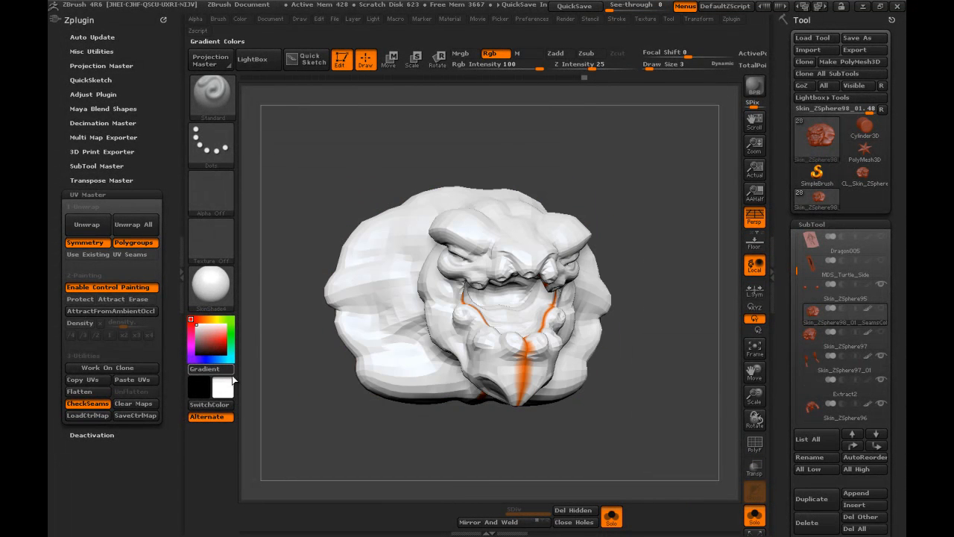
# - Turn off the UV seam display on the original head and switch its material to MatCap Gray
pyautogui.click(91, 404)
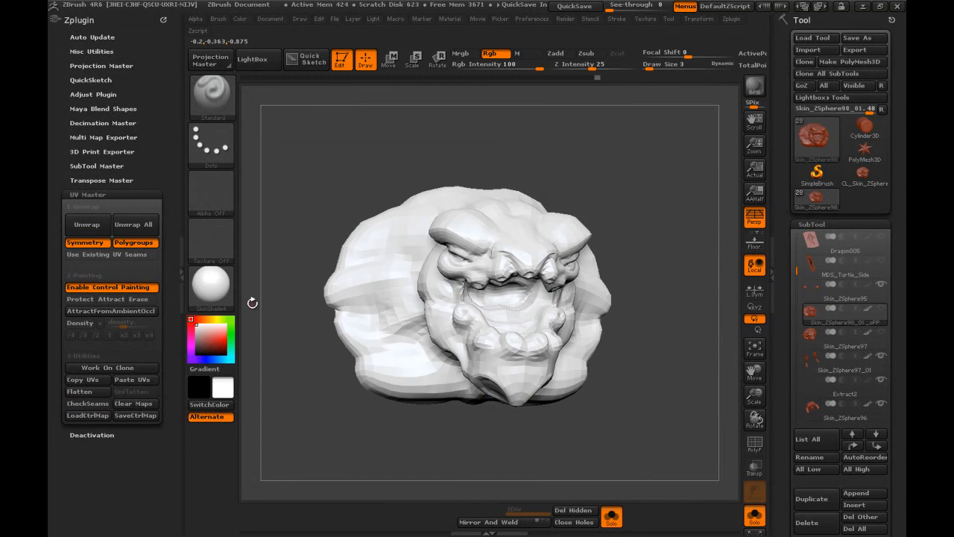
pyautogui.click(214, 295)
pyautogui.click(659, 336)
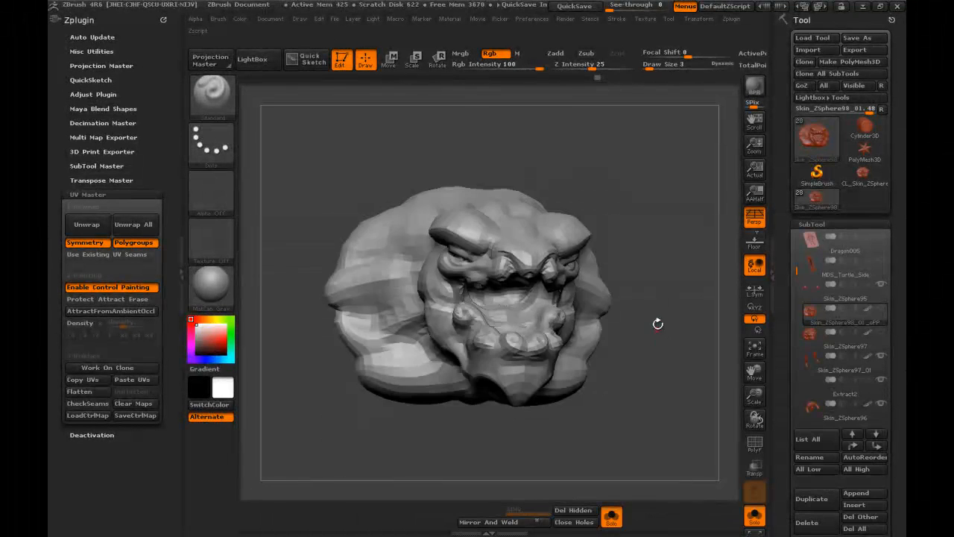
# - Subdivide the low-poly Skin_ZSphere98_01 head up to subdivision level 4
pyautogui.moveTo(656, 245)
pyautogui.mouseDown()
pyautogui.moveTo(662, 275)
pyautogui.moveTo(701, 278)
pyautogui.moveTo(668, 280)
pyautogui.mouseUp()
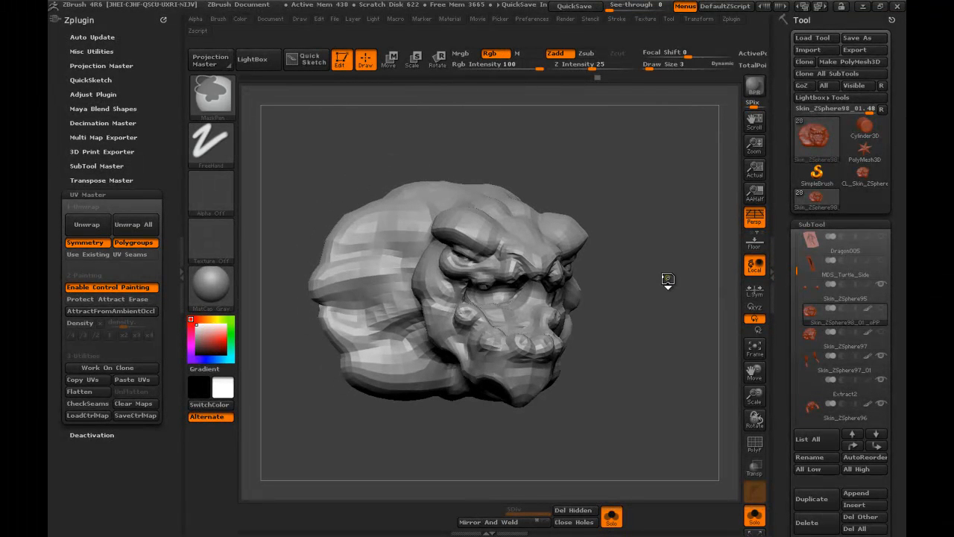
pyautogui.hotkey('ctrl', 'd')
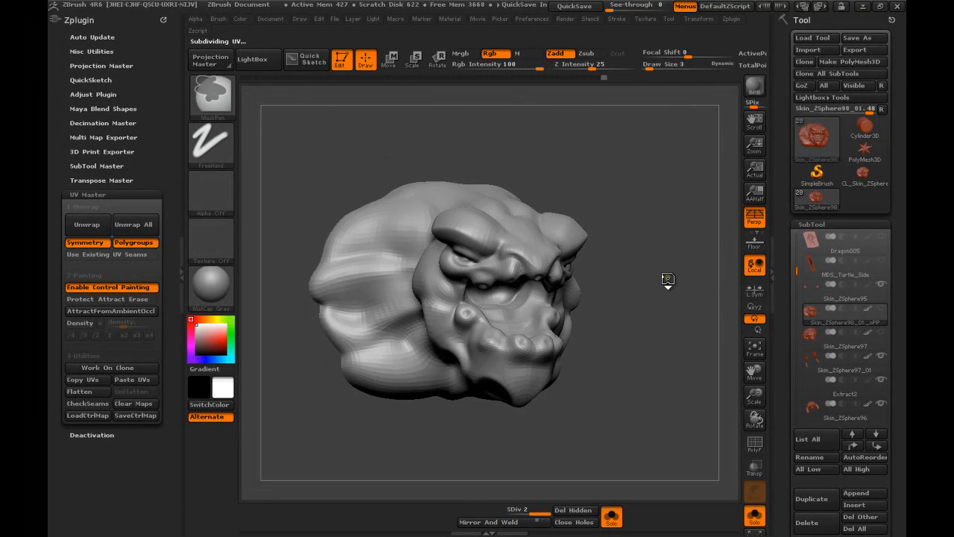
pyautogui.hotkey('ctrl', 'd')
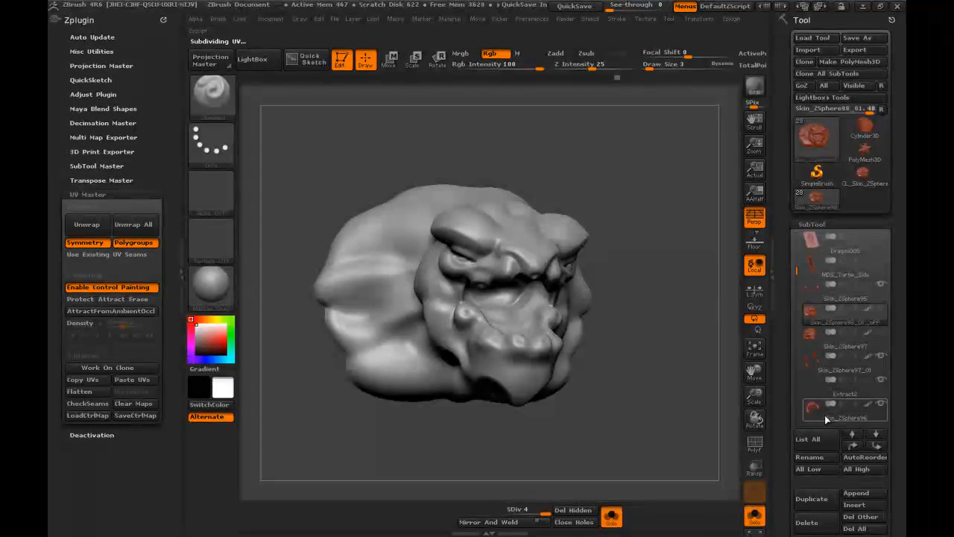
# - Leave solo mode, show only the remeshed head and Skin_ZSphere97, and keep the remeshed head as the active subtool
pyautogui.click(754, 517)
pyautogui.moveTo(885, 326)
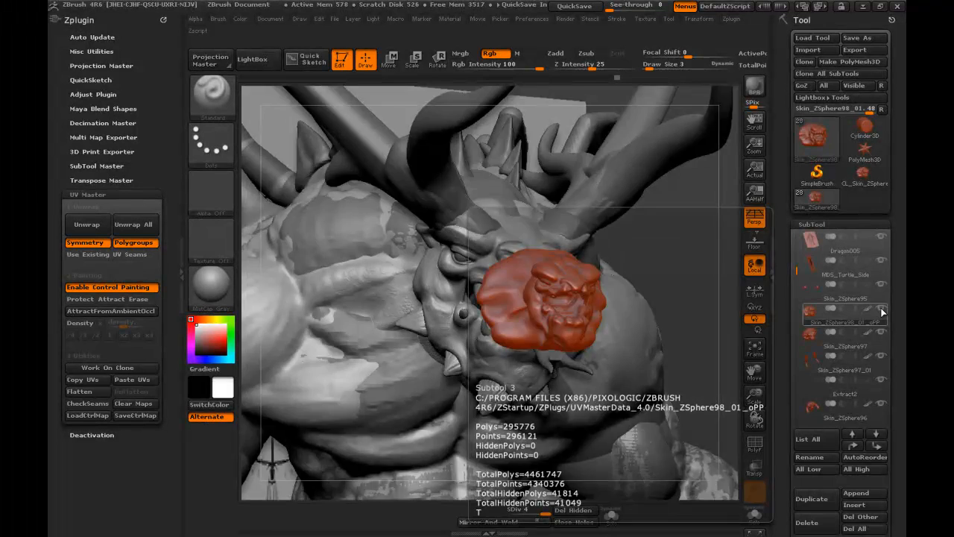
pyautogui.keyDown('shift'); pyautogui.click(882, 310); pyautogui.keyUp('shift')
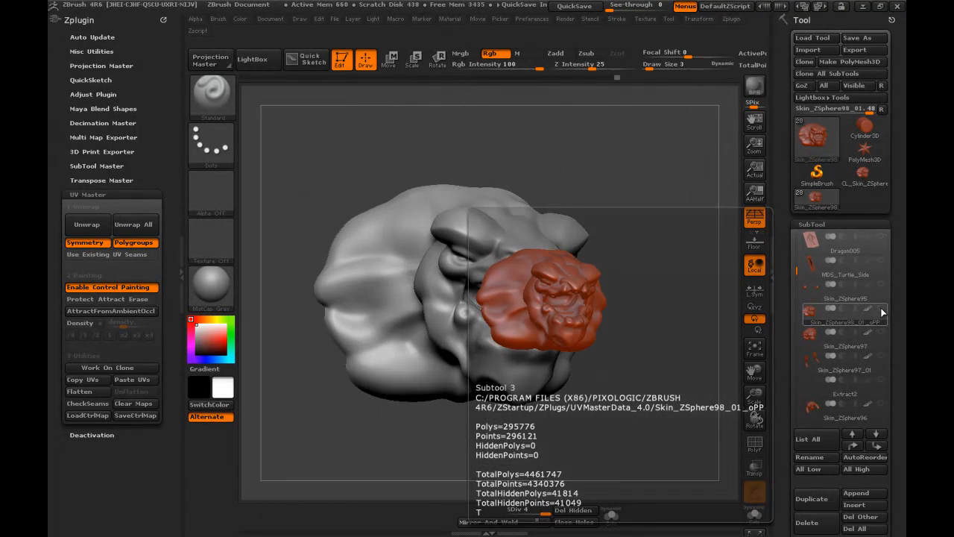
pyautogui.click(857, 334)
pyautogui.click(883, 333)
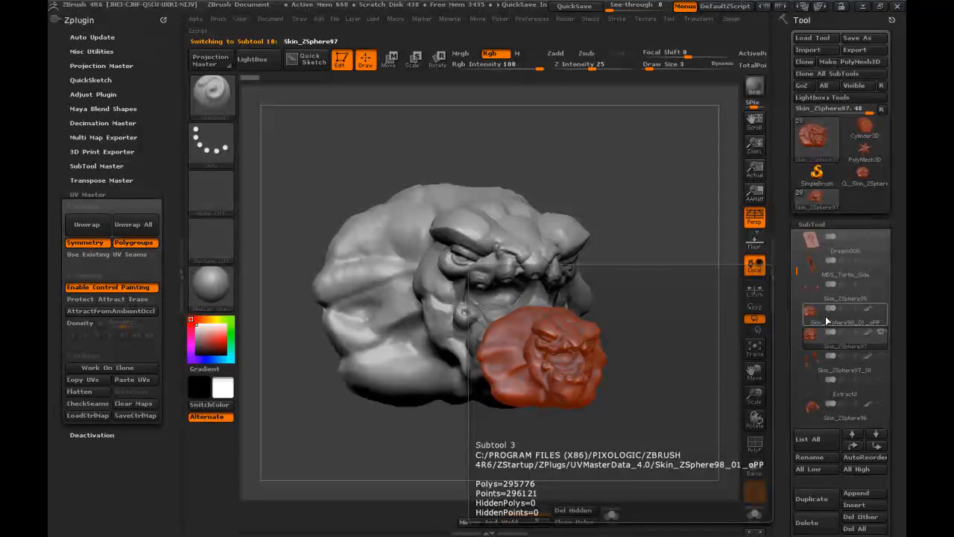
pyautogui.keyDown('alt'); pyautogui.click(565, 301); pyautogui.keyUp('alt')
pyautogui.click(815, 316)
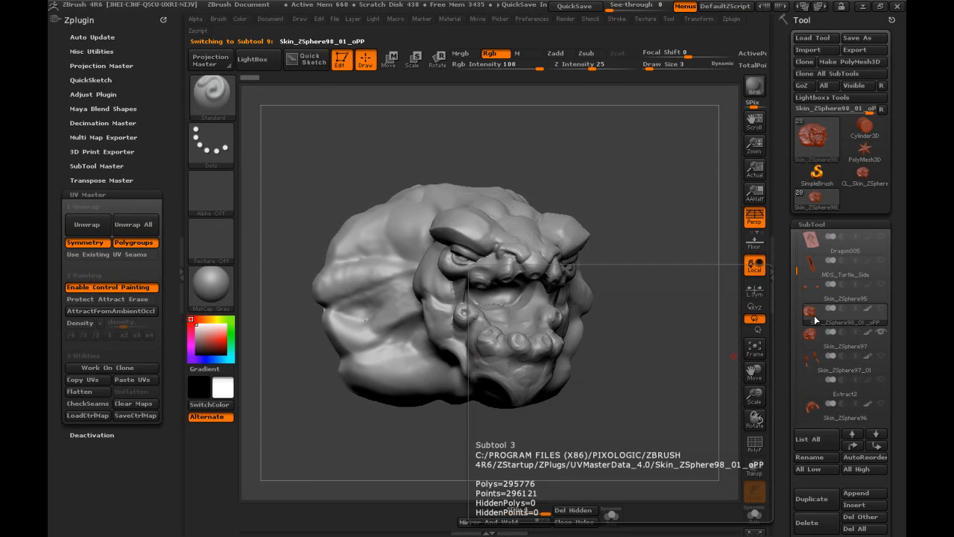
pyautogui.click(882, 333)
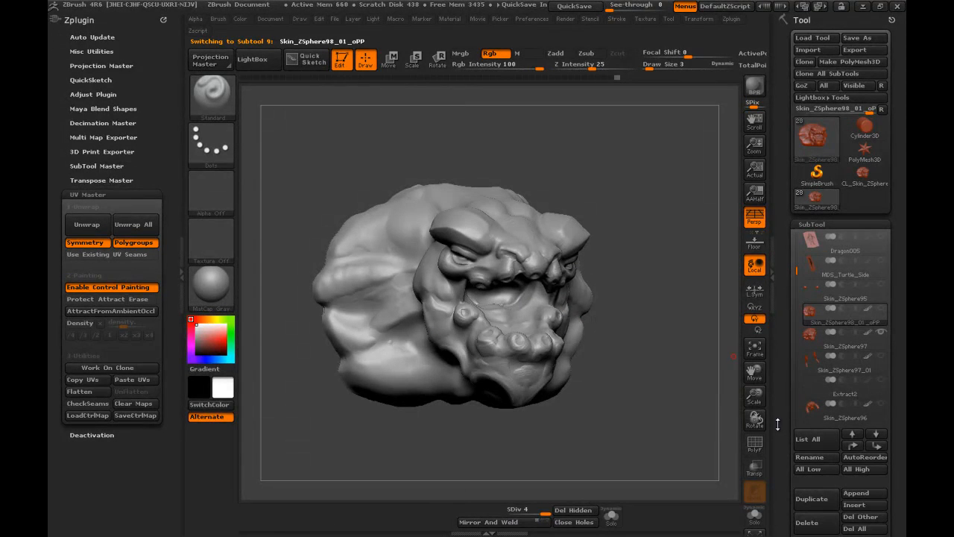
# - Project Skin_ZSphere97's sculpted detail onto the remeshed head, working from subdivision level 2 up to level 4
pyautogui.scroll(-10, 778, 424)
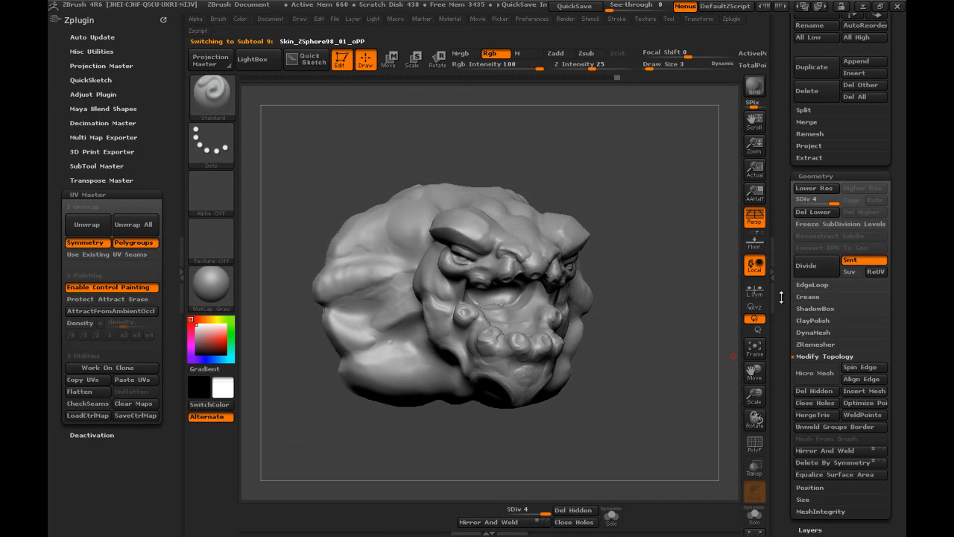
pyautogui.click(799, 188)
pyautogui.click(800, 188)
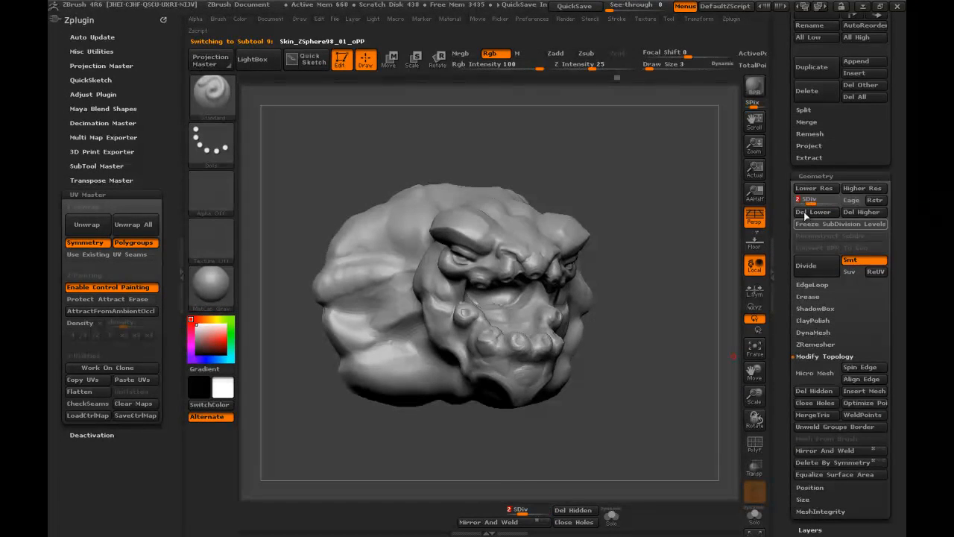
pyautogui.click(809, 146)
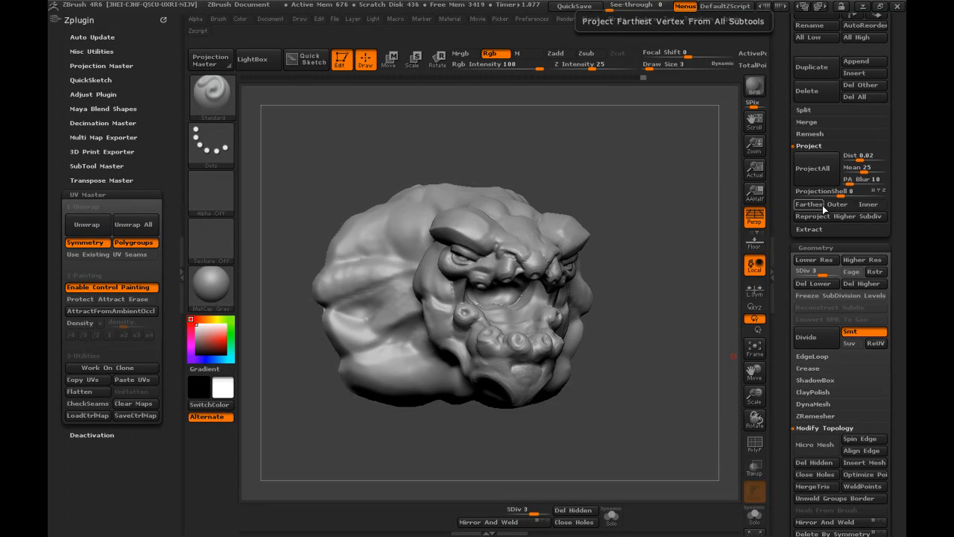
pyautogui.hotkey('ctrl', 'd')
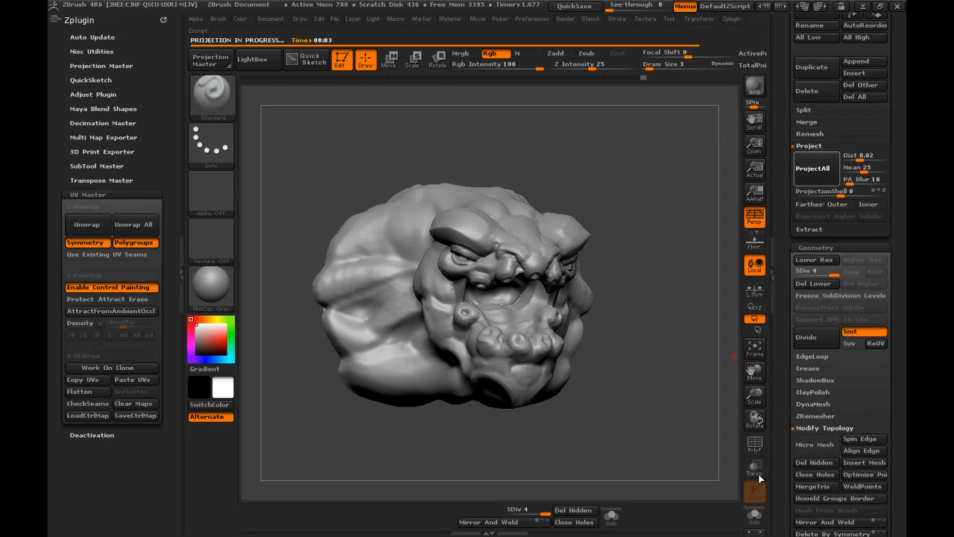
# - Isolate the projected head and inspect its polygroups, wireframe and sculpted surface from the front
pyautogui.click(757, 449)
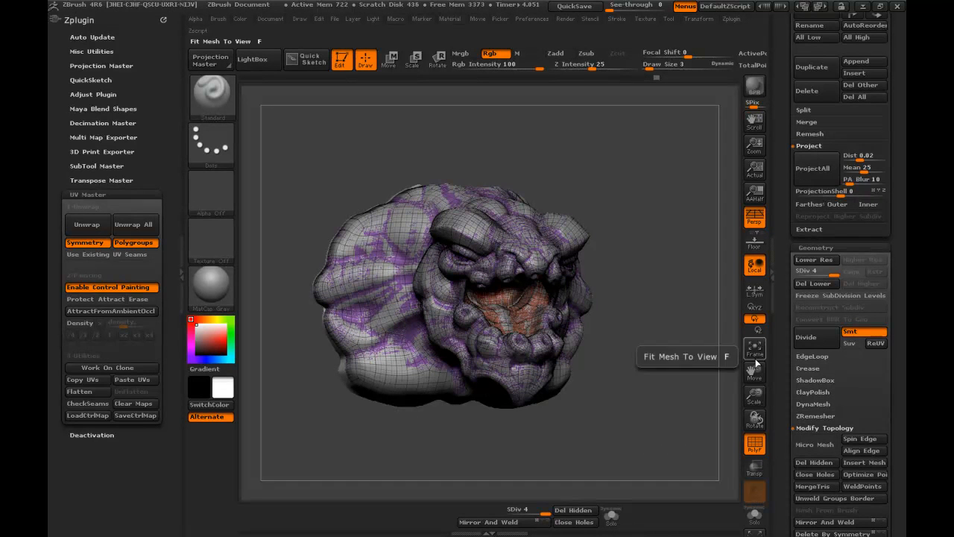
pyautogui.click(755, 514)
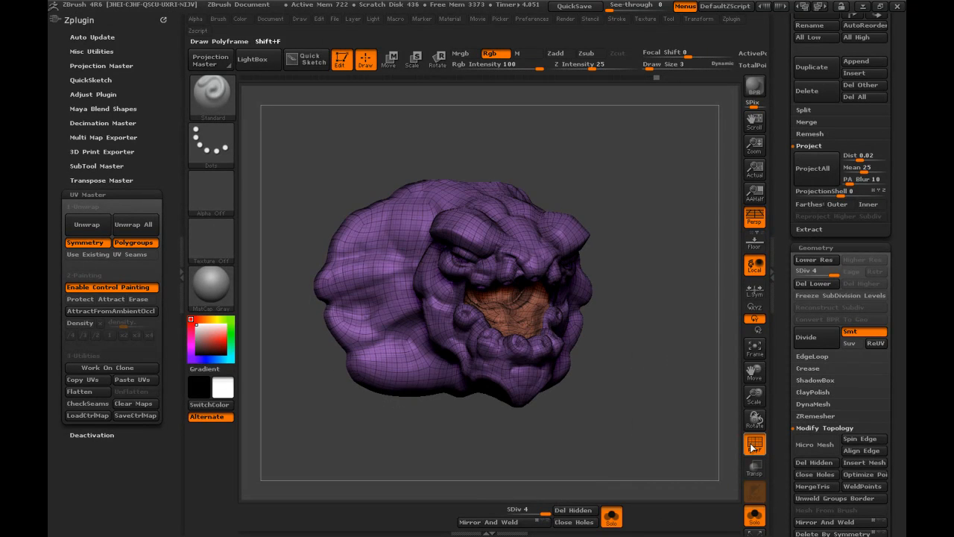
pyautogui.hotkey('shift', 'f')
pyautogui.moveTo(680, 331); pyautogui.dragTo(685, 390)
pyautogui.moveTo(817, 275); pyautogui.dragTo(841, 272)
pyautogui.moveTo(704, 367)
pyautogui.mouseDown()
pyautogui.moveTo(675, 300)
pyautogui.moveTo(619, 366)
pyautogui.moveTo(649, 373)
pyautogui.moveTo(667, 363)
pyautogui.moveTo(674, 331)
pyautogui.moveTo(726, 340)
pyautogui.moveTo(663, 323)
pyautogui.mouseUp()
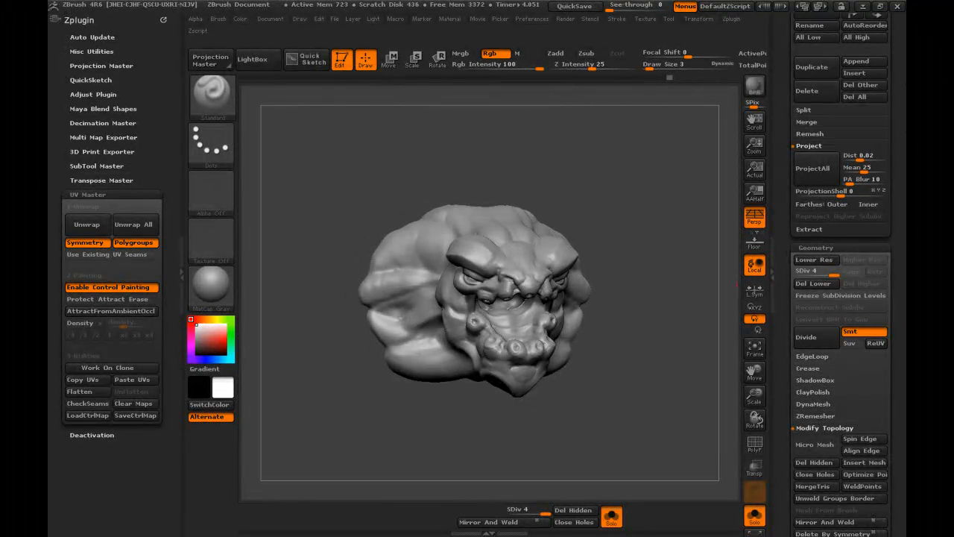
# - Leave solo mode and hide the Skin_ZSphere97 subtool so only the projected head is shown
pyautogui.click(611, 516)
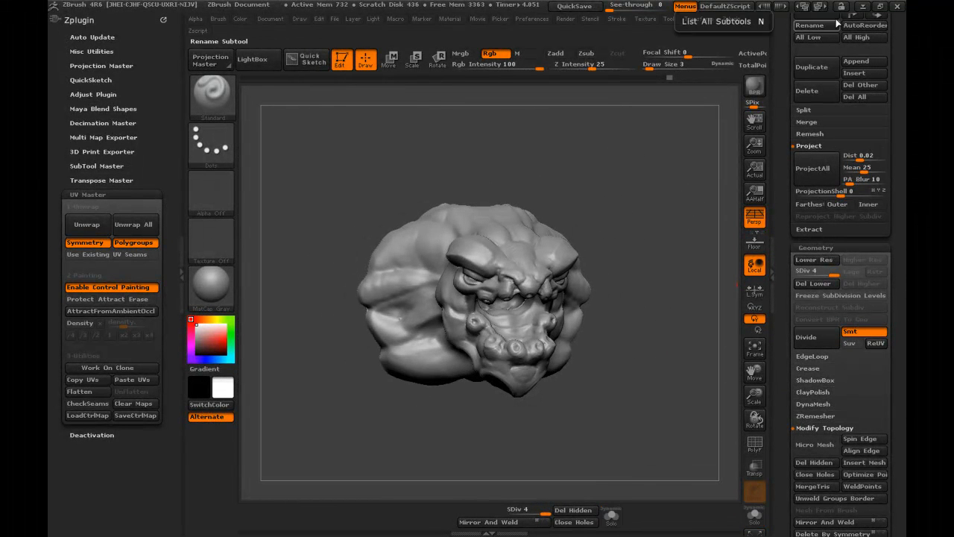
pyautogui.scroll(5, 780, 174)
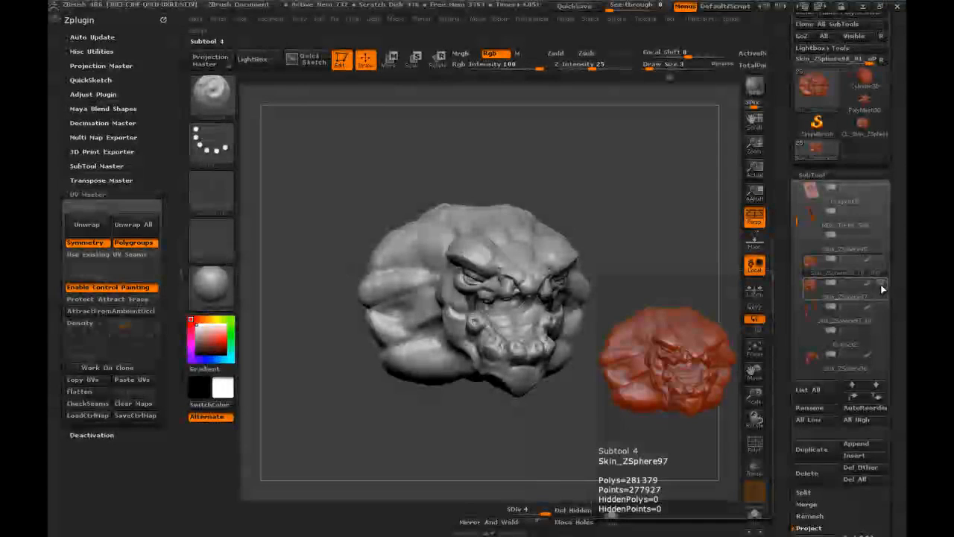
pyautogui.moveTo(812, 270)
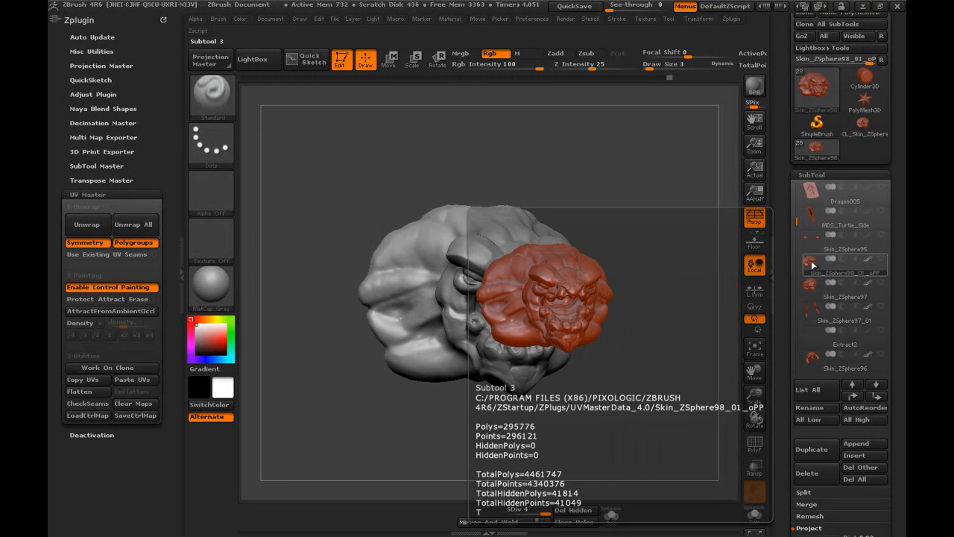
pyautogui.moveTo(682, 213)
pyautogui.mouseDown()
pyautogui.moveTo(638, 187)
pyautogui.moveTo(689, 207)
pyautogui.mouseUp()
# - Compare the wireframe of the projected head with that of Skin_ZSphere97, then return to the projected head without wireframe
pyautogui.click(755, 445)
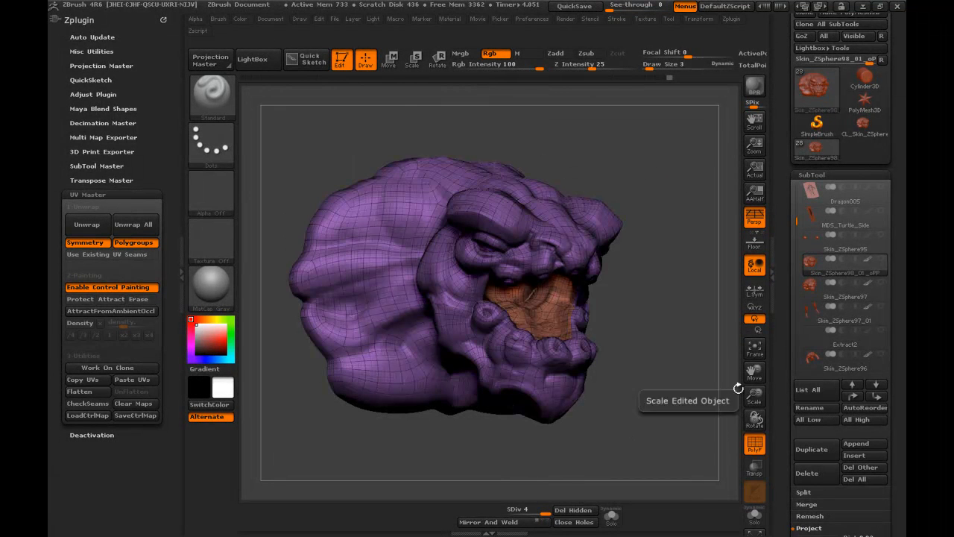
pyautogui.click(817, 291)
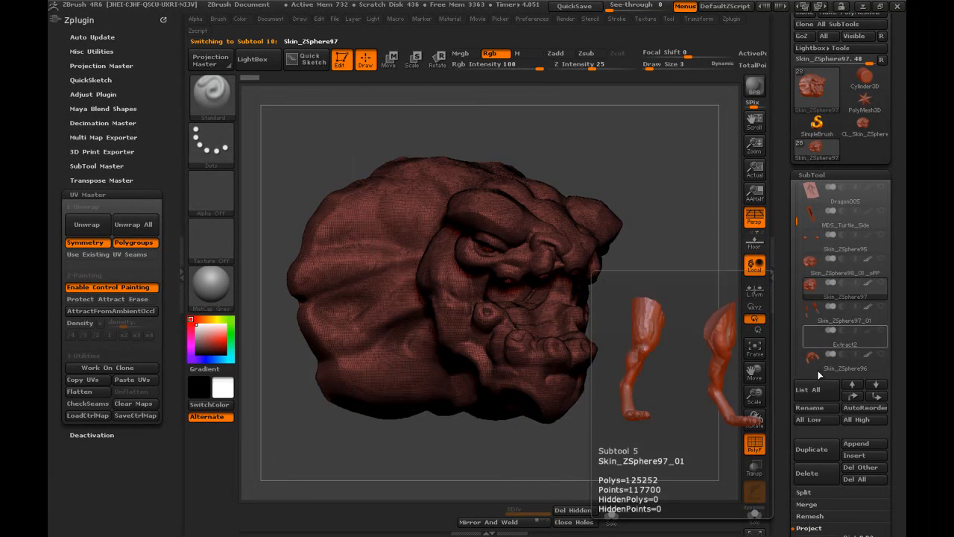
pyautogui.moveTo(673, 342)
pyautogui.mouseDown()
pyautogui.moveTo(716, 339)
pyautogui.moveTo(667, 345)
pyautogui.mouseUp()
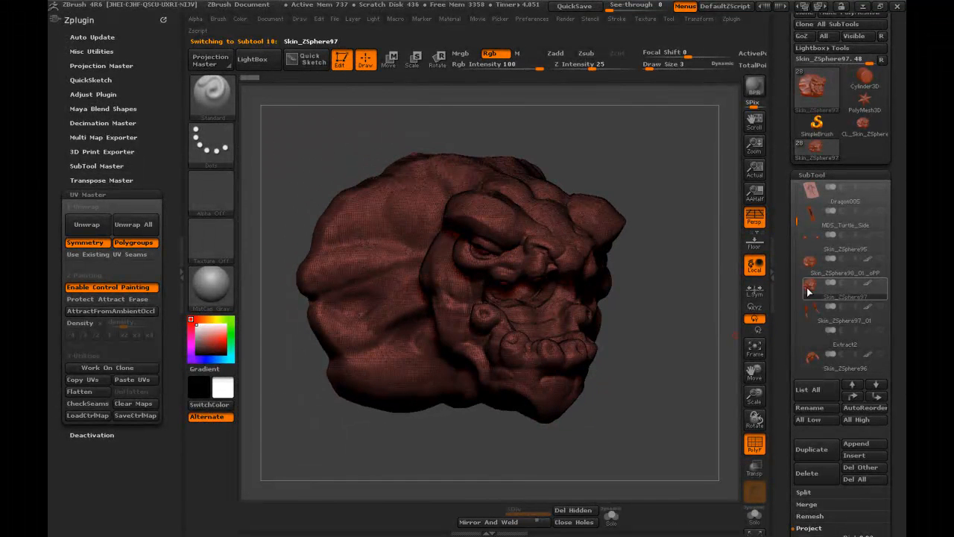
pyautogui.click(809, 266)
pyautogui.click(755, 445)
pyautogui.moveTo(694, 331); pyautogui.dragTo(690, 195)
# - Save the tool as a new ZTL version, based on the file name Dragon_Demo_B5_01.ZTL with a changed version number
pyautogui.scroll(2, 842, 112)
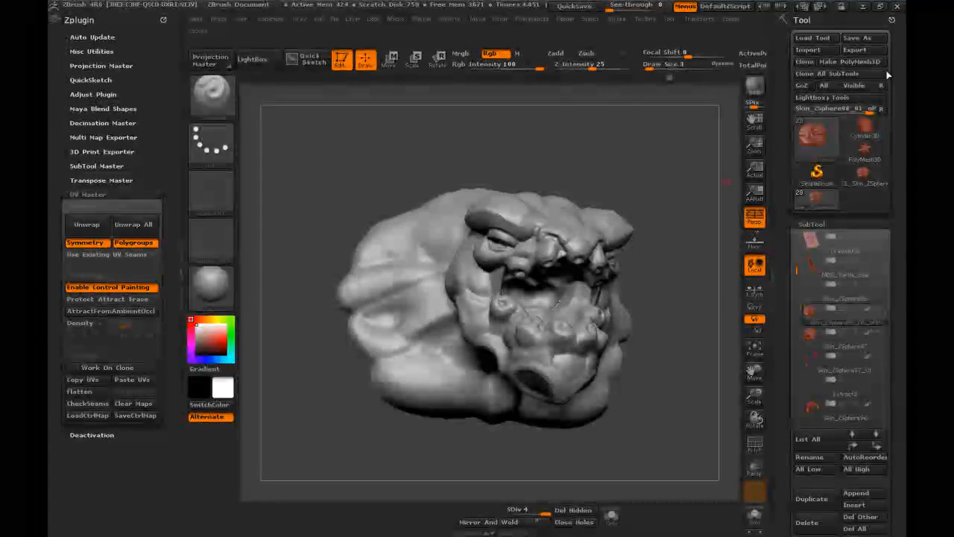
pyautogui.click(866, 39)
pyautogui.click(235, 84)
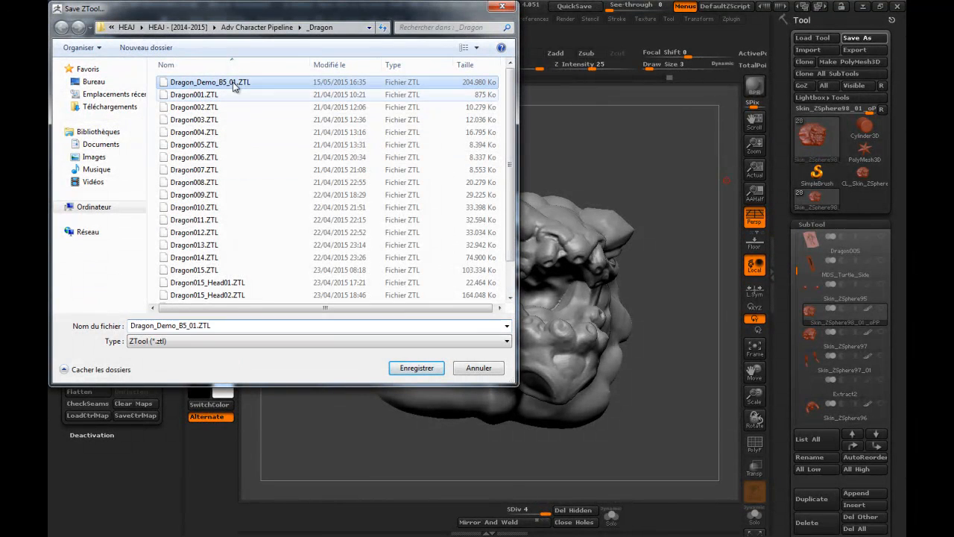
pyautogui.moveTo(193, 325); pyautogui.dragTo(244, 325)
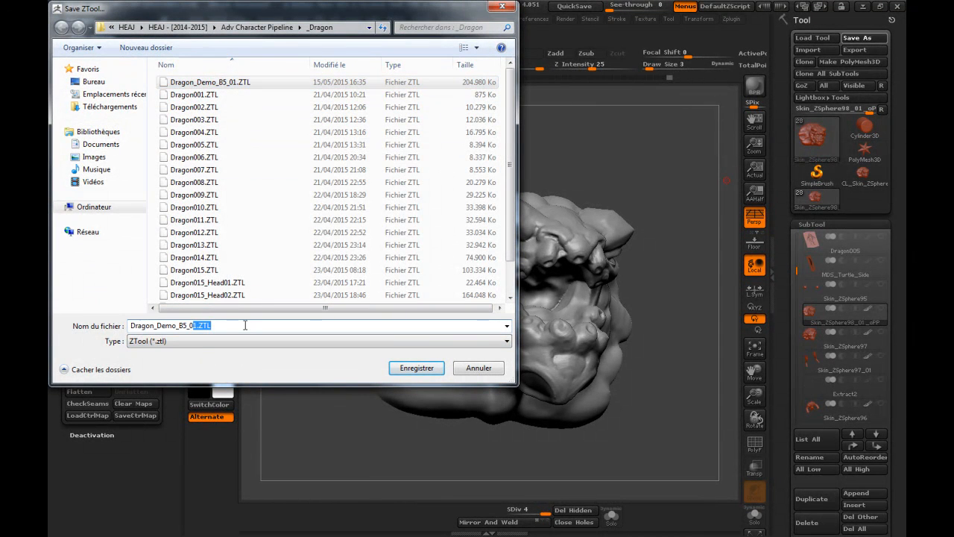
pyautogui.press('Return')
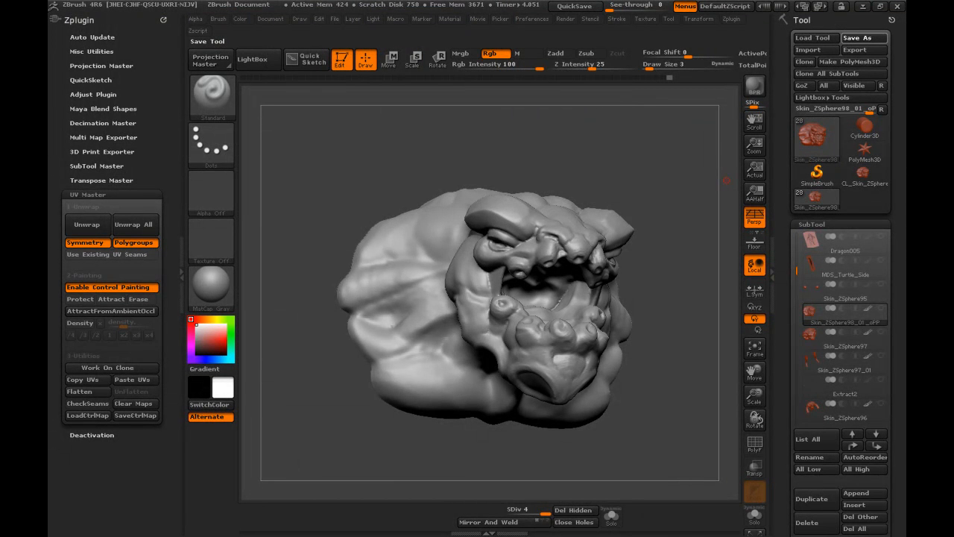
# - Subdivide the projected head once more to subdivision level 5
pyautogui.moveTo(663, 182); pyautogui.dragTo(664, 188)
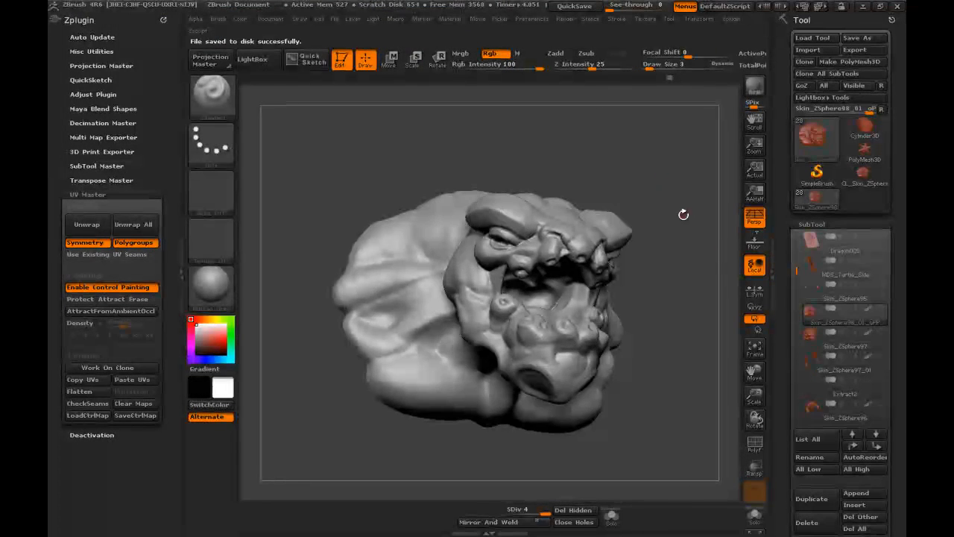
pyautogui.moveTo(783, 337); pyautogui.dragTo(787, 202)
pyautogui.press('ctrl')
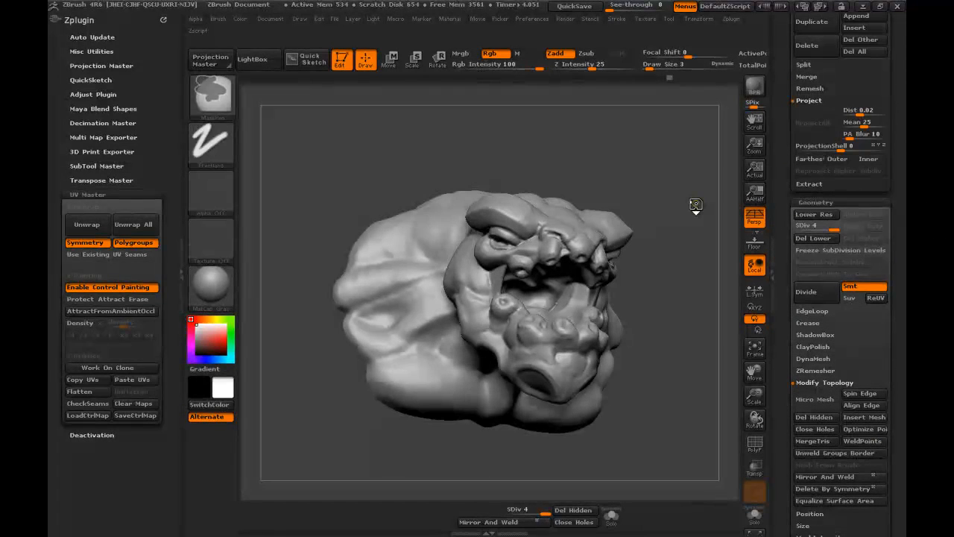
pyautogui.hotkey('ctrl', 'd')
pyautogui.moveTo(675, 188); pyautogui.dragTo(665, 186)
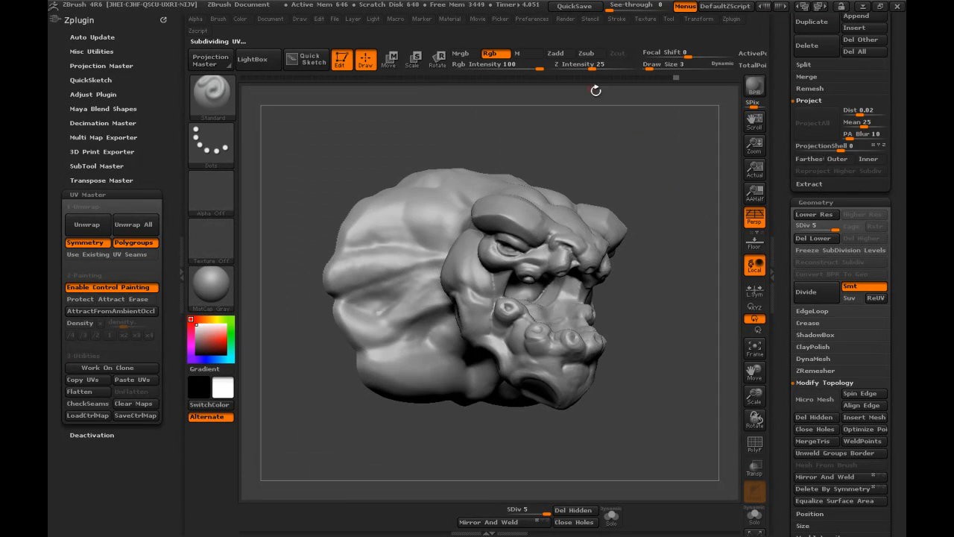
# - Set up the Standard brush with the DragRect stroke, Alpha 62 and a draw size of 19
pyautogui.moveTo(726, 295)
pyautogui.mouseDown()
pyautogui.moveTo(694, 270)
pyautogui.moveTo(704, 280)
pyautogui.mouseUp()
pyautogui.moveTo(785, 367); pyautogui.dragTo(788, 262)
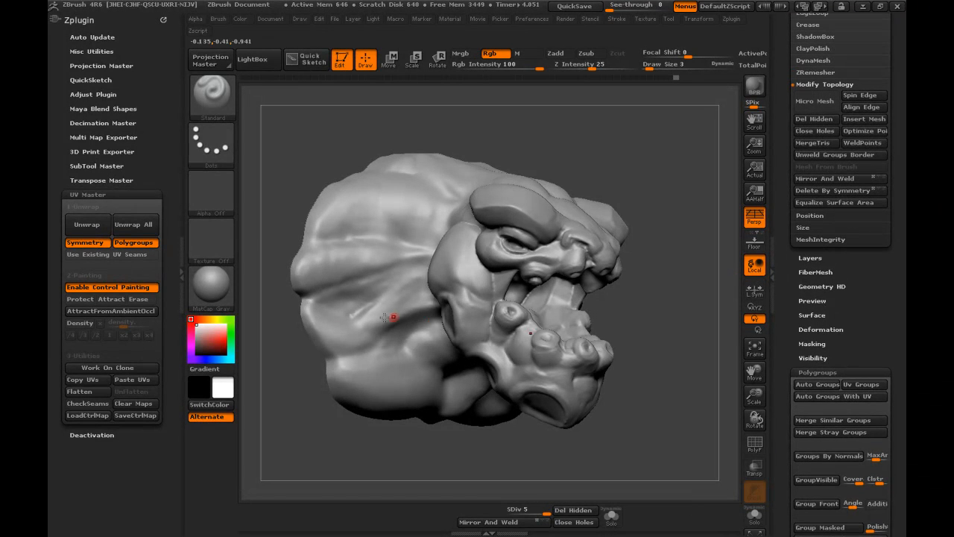
pyautogui.click(221, 168)
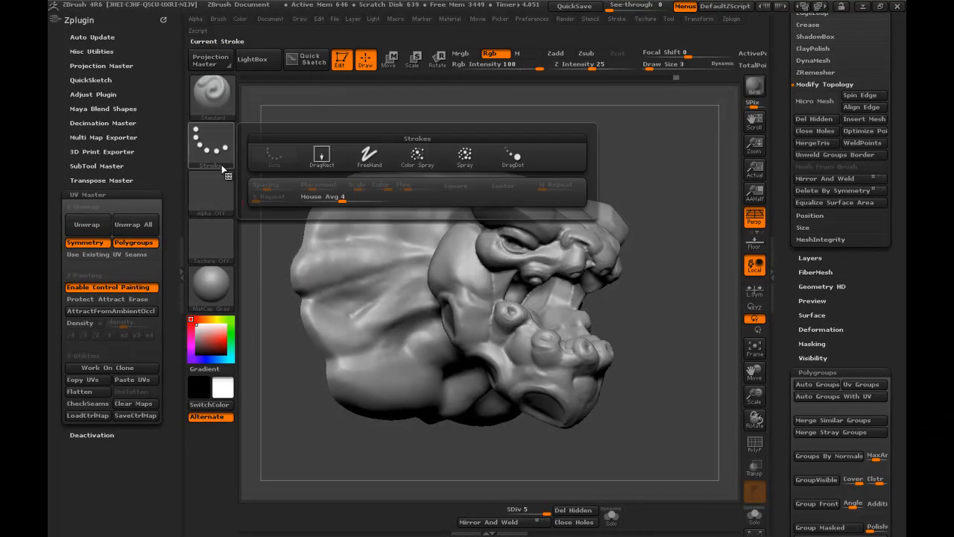
pyautogui.click(330, 160)
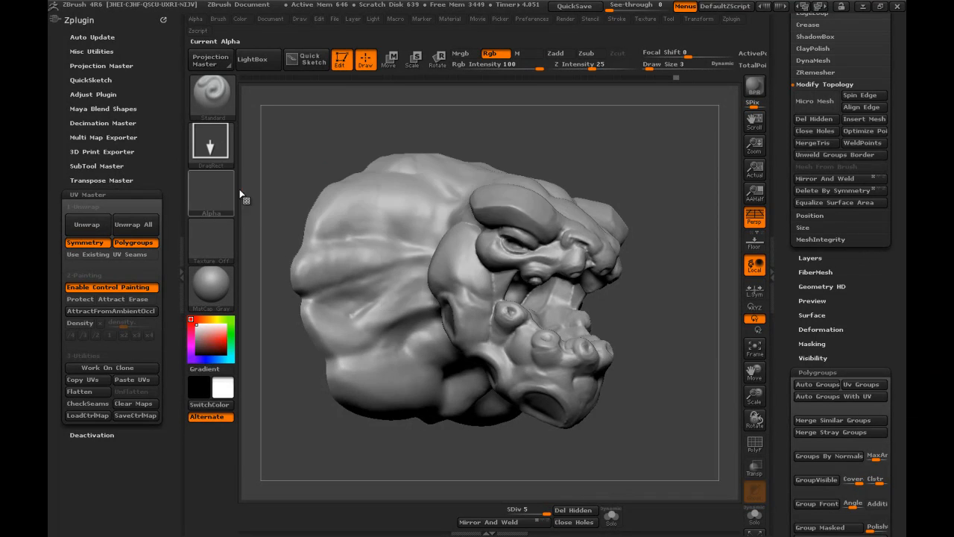
pyautogui.click(224, 199)
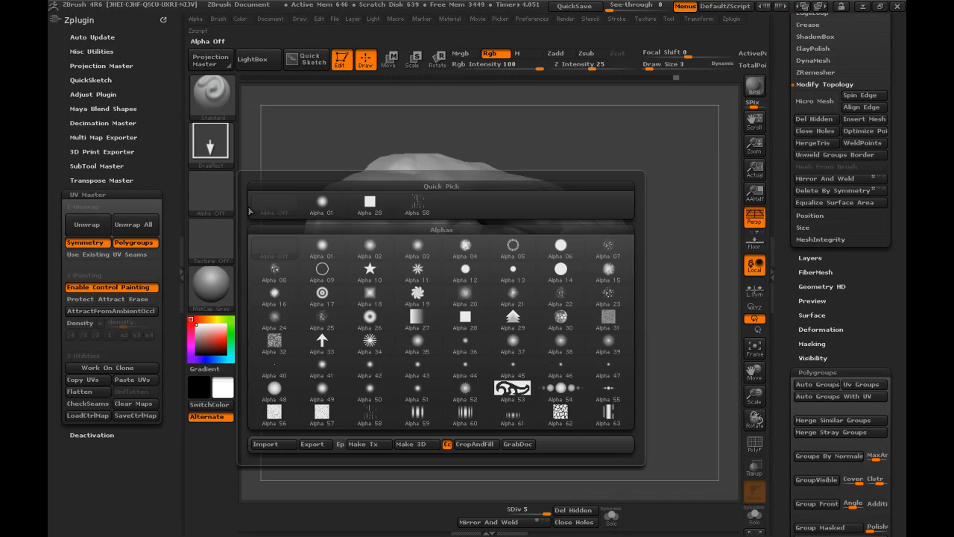
pyautogui.click(567, 414)
pyautogui.press('s')
pyautogui.moveTo(393, 213); pyautogui.dragTo(405, 214)
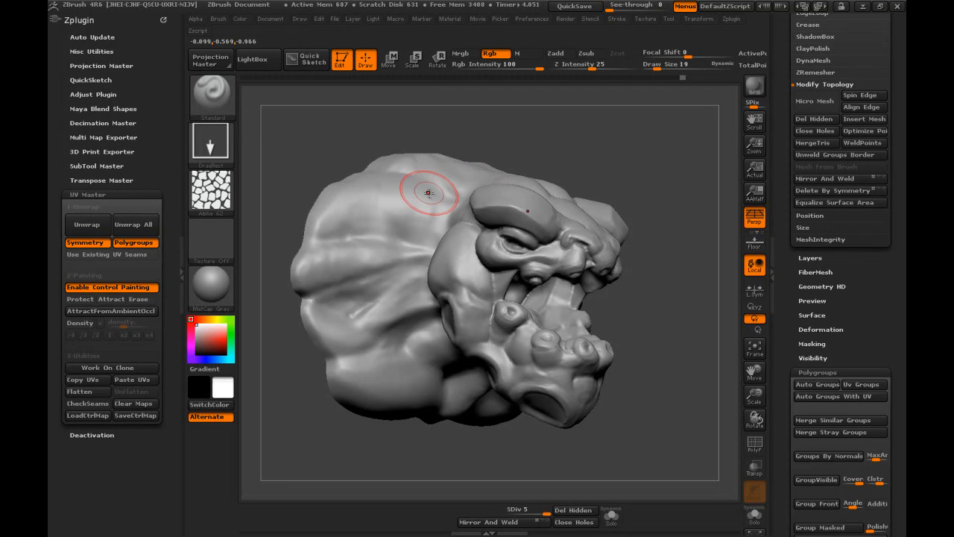
# - Check the head's wireframe and polygroups, then hide the wireframe again
pyautogui.keyDown('ctrl'); pyautogui.moveTo(522, 145); pyautogui.dragTo(574, 149); pyautogui.keyUp('ctrl')
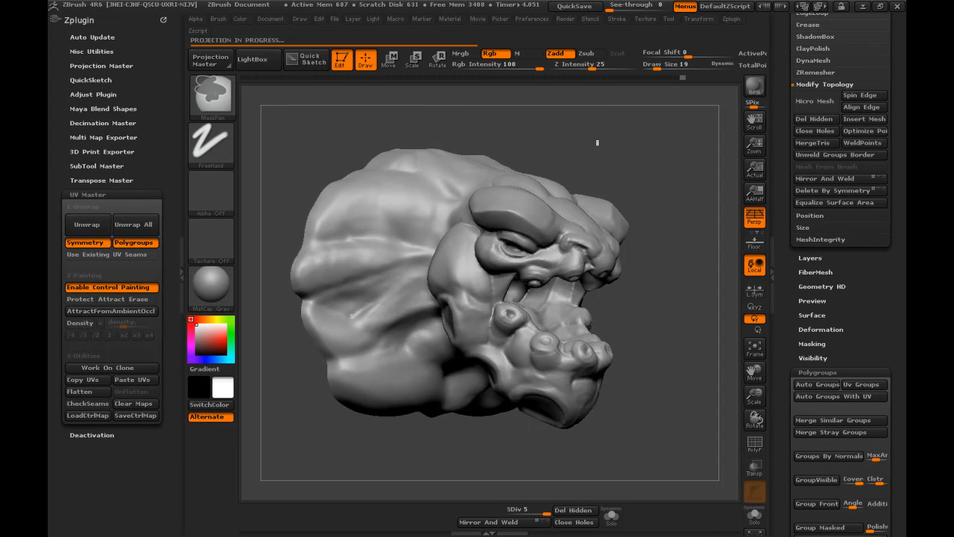
pyautogui.hotkey('shift', 'f')
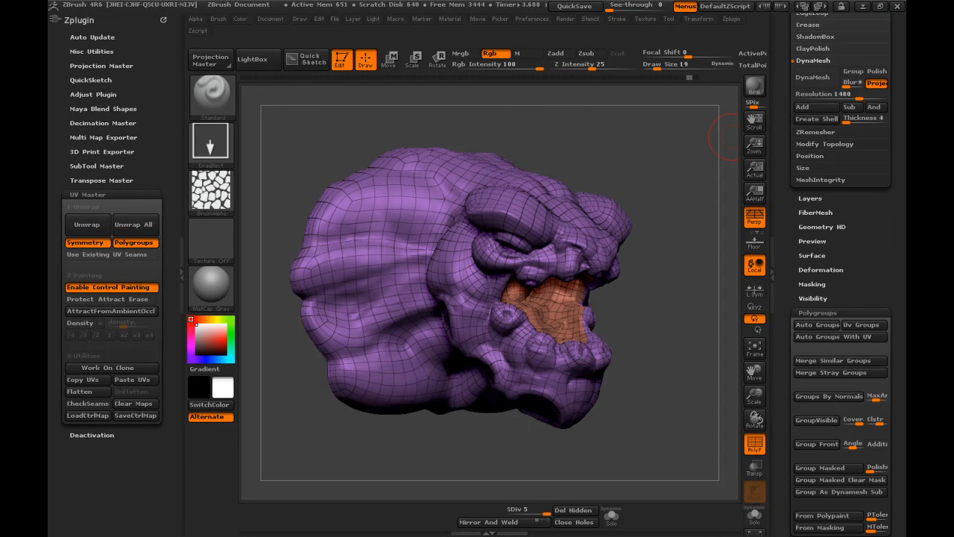
pyautogui.click(755, 444)
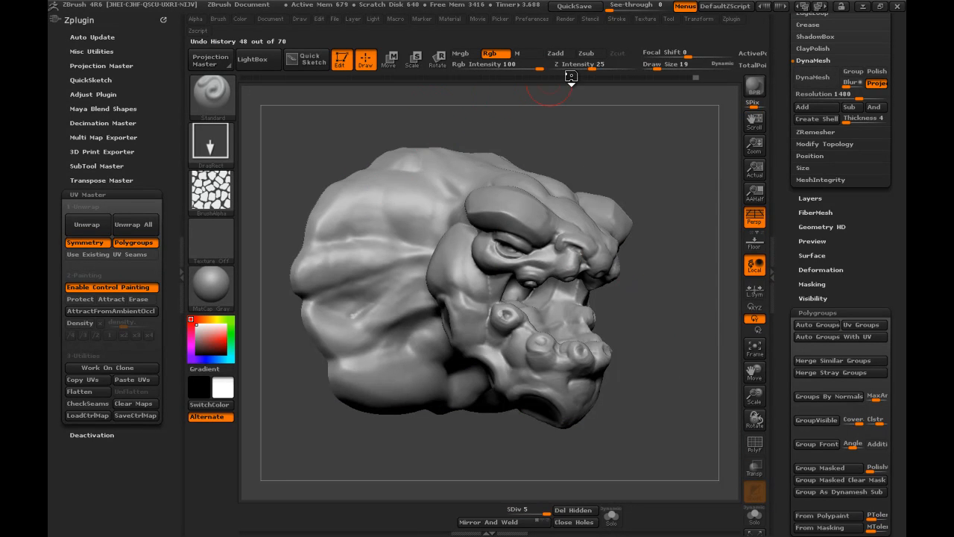
# - Raise the brush's Z Intensity to 100 and isolate the head in Solo mode for an Alpha 22 test at draw size 9
pyautogui.moveTo(591, 67); pyautogui.dragTo(615, 66)
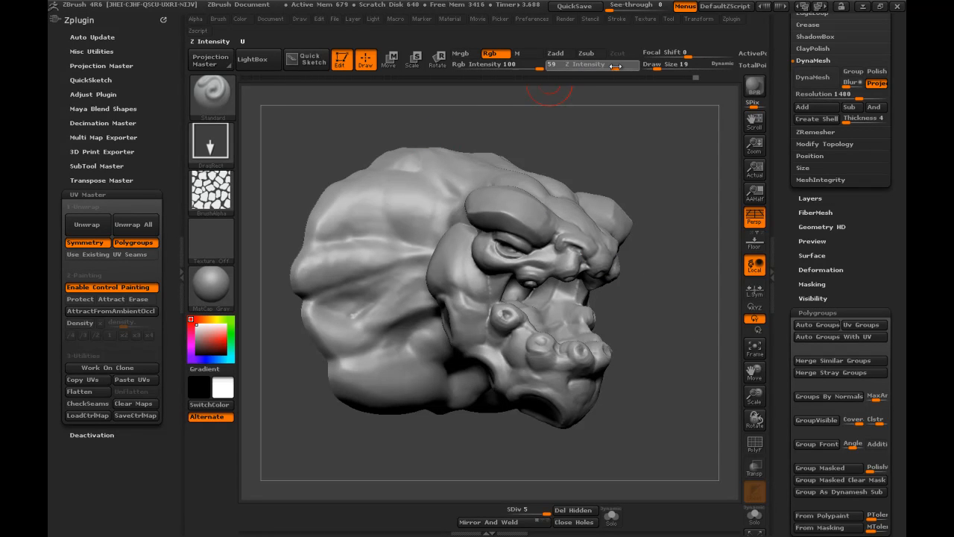
pyautogui.moveTo(518, 132)
pyautogui.mouseDown()
pyautogui.moveTo(590, 128)
pyautogui.moveTo(601, 139)
pyautogui.moveTo(717, 153)
pyautogui.mouseUp()
pyautogui.click(754, 513)
pyautogui.moveTo(631, 151)
pyautogui.mouseDown()
pyautogui.moveTo(628, 164)
pyautogui.moveTo(656, 160)
pyautogui.mouseUp()
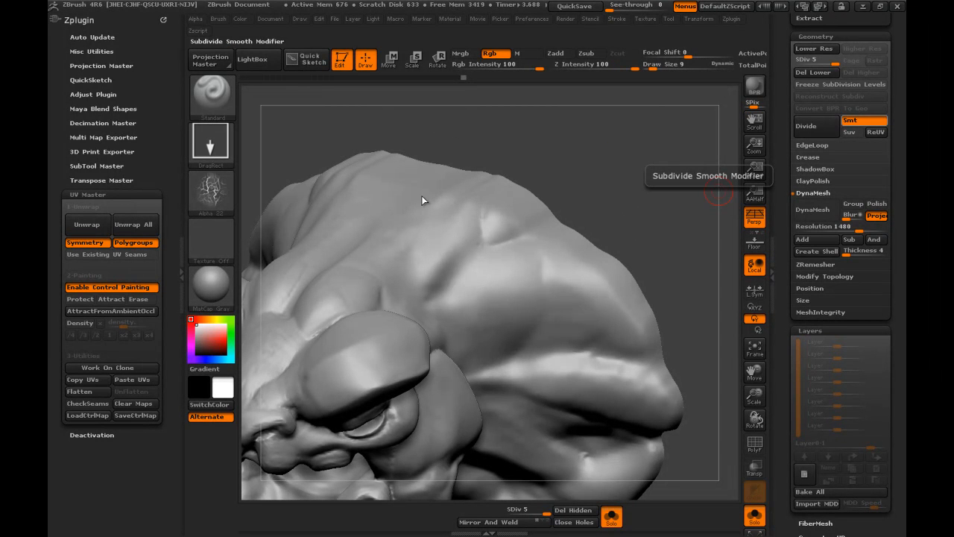
pyautogui.moveTo(550, 148); pyautogui.dragTo(522, 149)
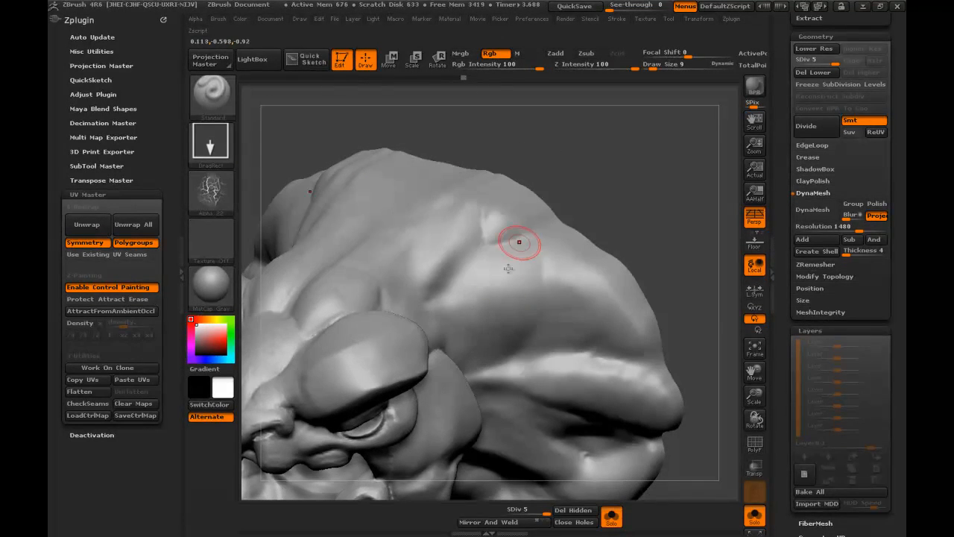
pyautogui.moveTo(630, 64)
pyautogui.mouseDown()
pyautogui.moveTo(598, 64)
pyautogui.moveTo(647, 60)
pyautogui.mouseUp()
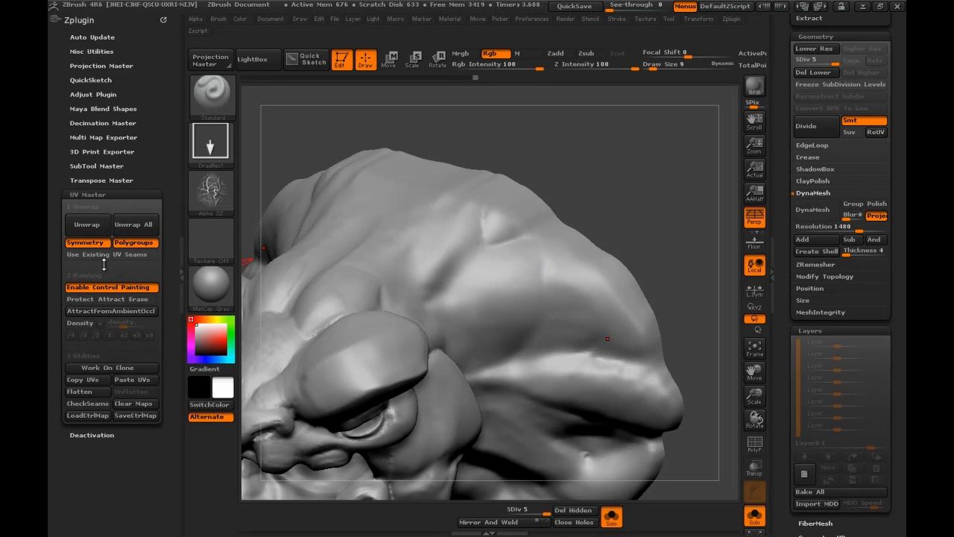
# - Disable UV Master's control painting and set the Standard brush to Zadd with Rgb turned off
pyautogui.click(107, 290)
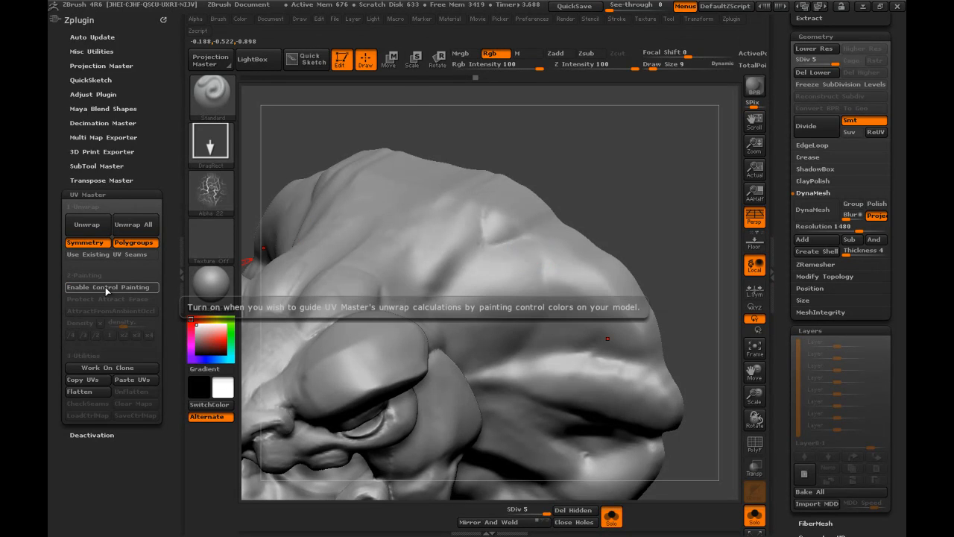
pyautogui.press('a')
pyautogui.click(499, 56)
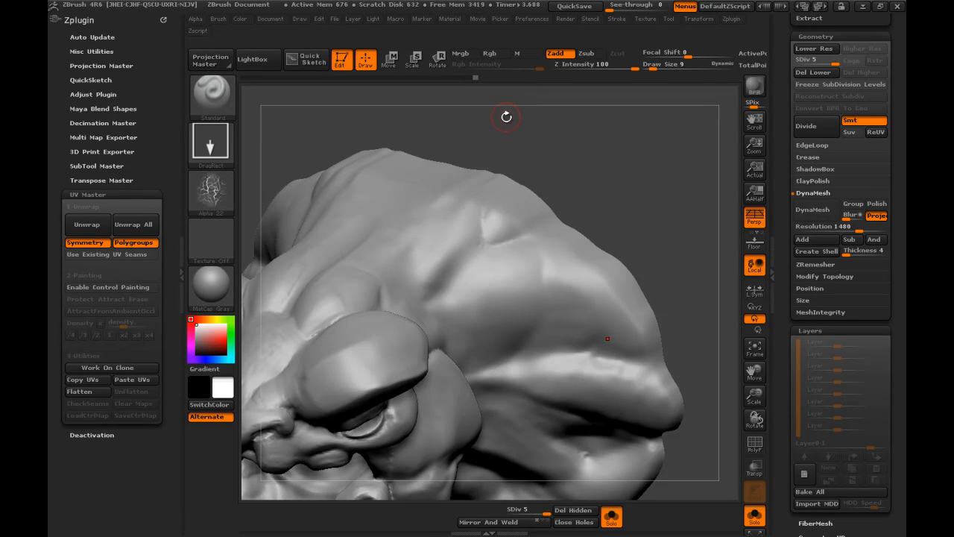
# - Stamp Alpha 22 on the back of the head, undo it, and stamp it again with Z Intensity 10
pyautogui.moveTo(508, 291); pyautogui.dragTo(528, 234)
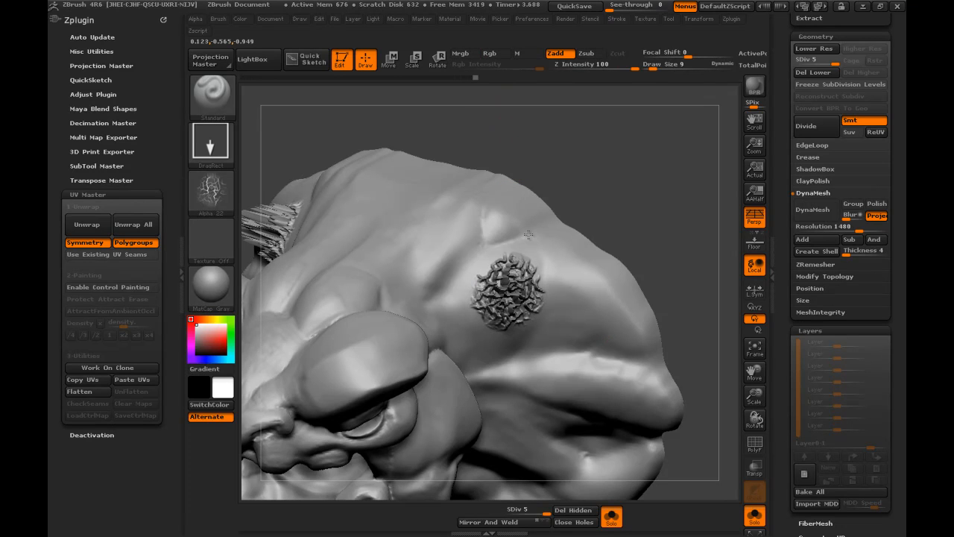
pyautogui.hotkey('ctrl', 'z')
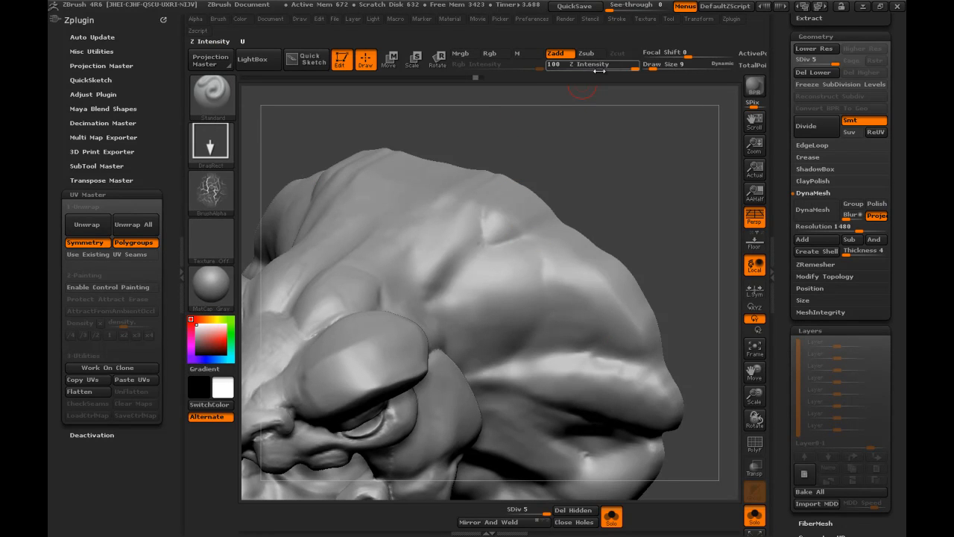
pyautogui.moveTo(620, 65); pyautogui.dragTo(590, 65)
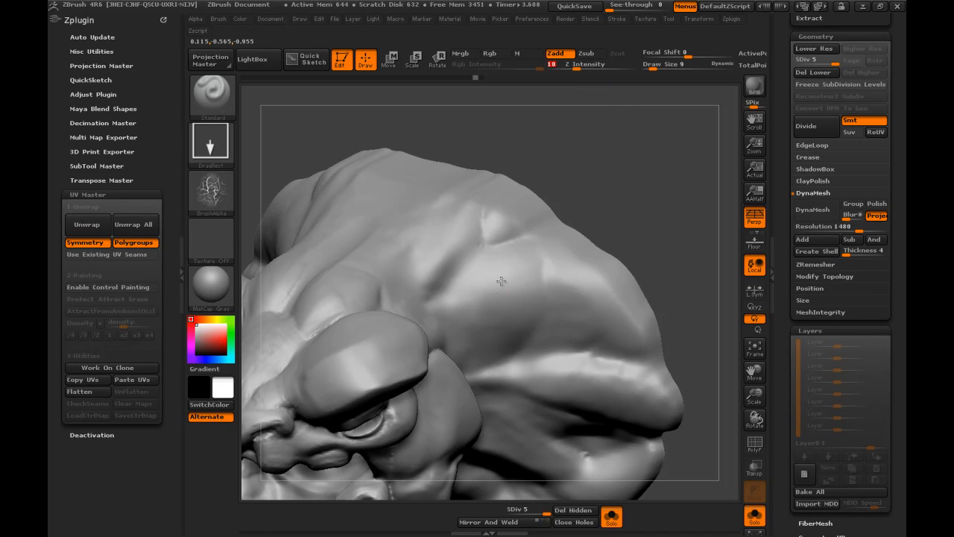
pyautogui.moveTo(511, 246)
pyautogui.mouseDown()
pyautogui.moveTo(524, 219)
pyautogui.moveTo(515, 237)
pyautogui.mouseUp()
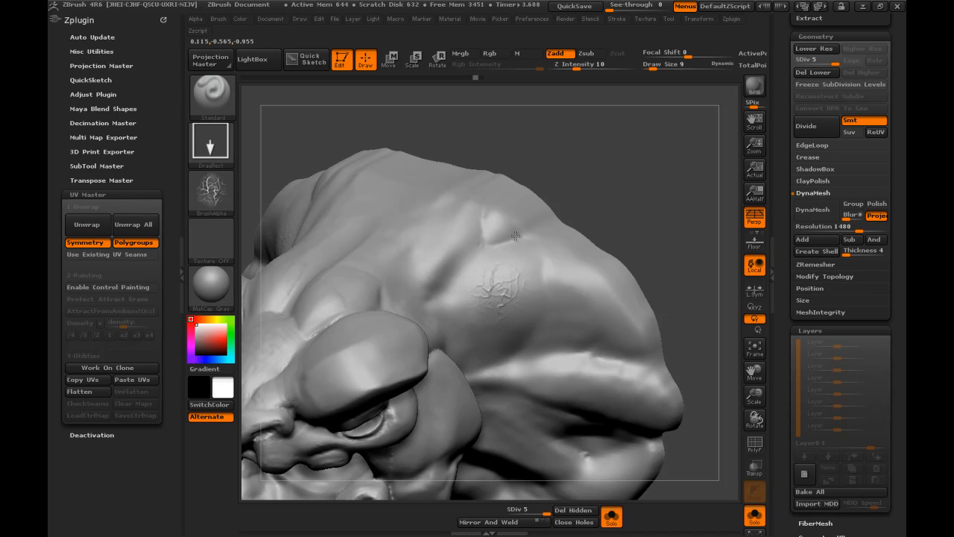
# - Switch the brush to Alpha 62 and stamp a small scale patch behind the brow at draw size 7
pyautogui.click(216, 195)
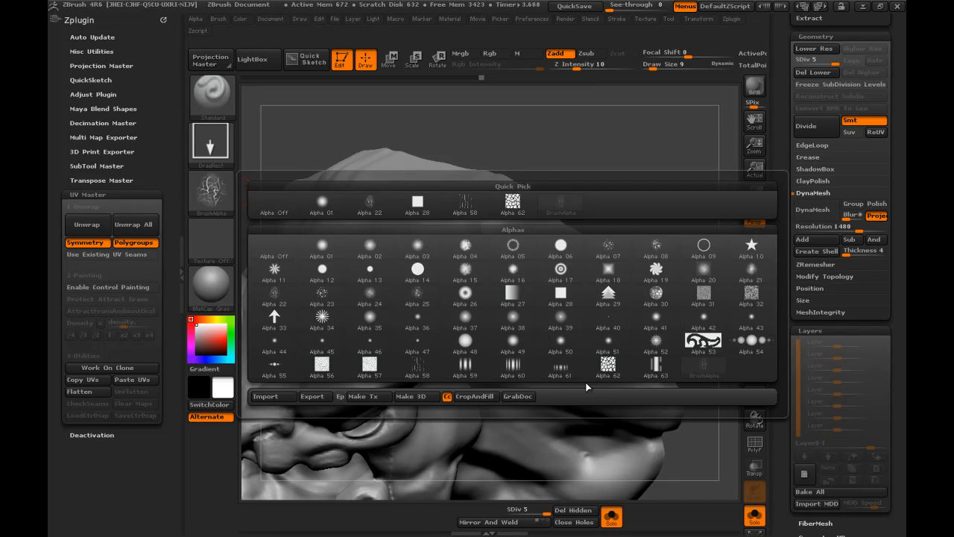
pyautogui.click(607, 367)
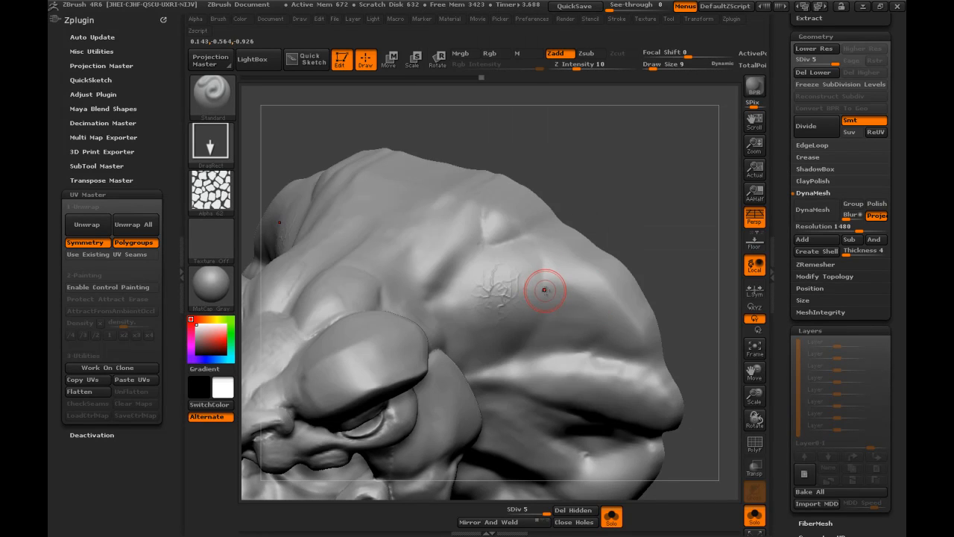
pyautogui.press('s')
pyautogui.moveTo(548, 288); pyautogui.dragTo(544, 284)
pyautogui.moveTo(641, 205)
pyautogui.mouseDown()
pyautogui.moveTo(629, 217)
pyautogui.moveTo(649, 190)
pyautogui.moveTo(641, 200)
pyautogui.mouseUp()
pyautogui.moveTo(567, 257)
pyautogui.mouseDown()
pyautogui.moveTo(572, 345)
pyautogui.moveTo(579, 307)
pyautogui.mouseUp()
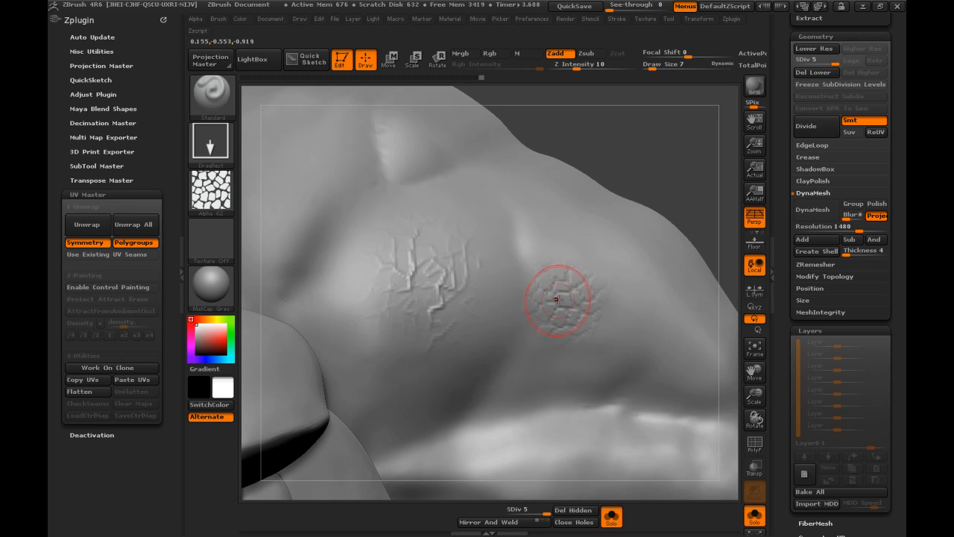
# - Undo the test alpha stamps and subdivide the head to level 6
pyautogui.hotkey('ctrl', 'z')
pyautogui.hotkey('ctrl', 'z')
pyautogui.hotkey('ctrl', 'z')
pyautogui.hotkey('ctrl', 'z')
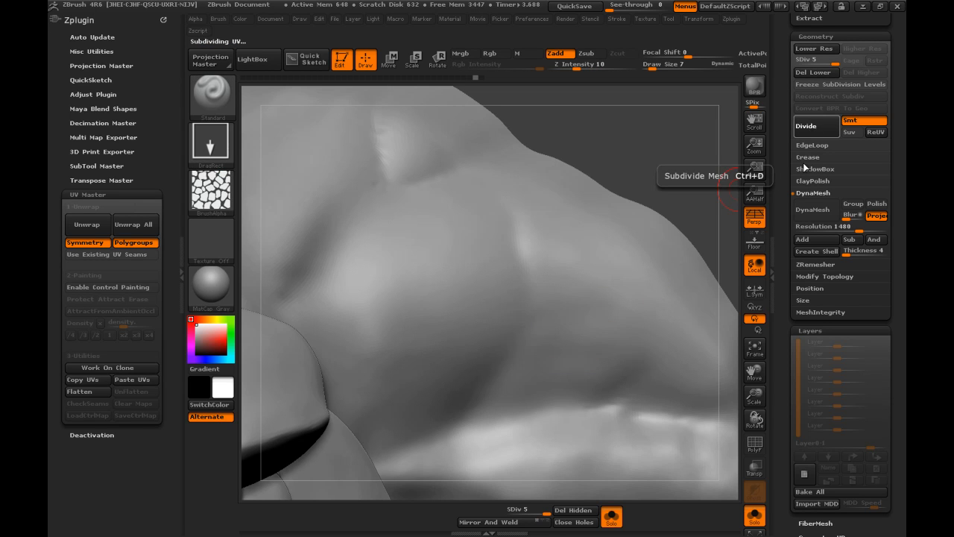
# - Stamp two Alpha 62 scale patches on the level 6 head, then undo both
pyautogui.moveTo(475, 299); pyautogui.dragTo(522, 296)
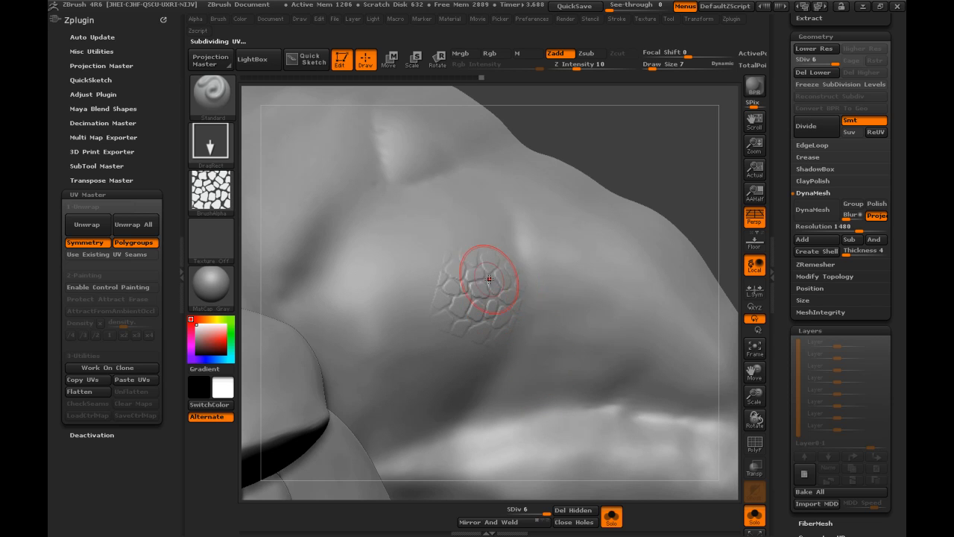
pyautogui.moveTo(588, 281); pyautogui.dragTo(576, 369)
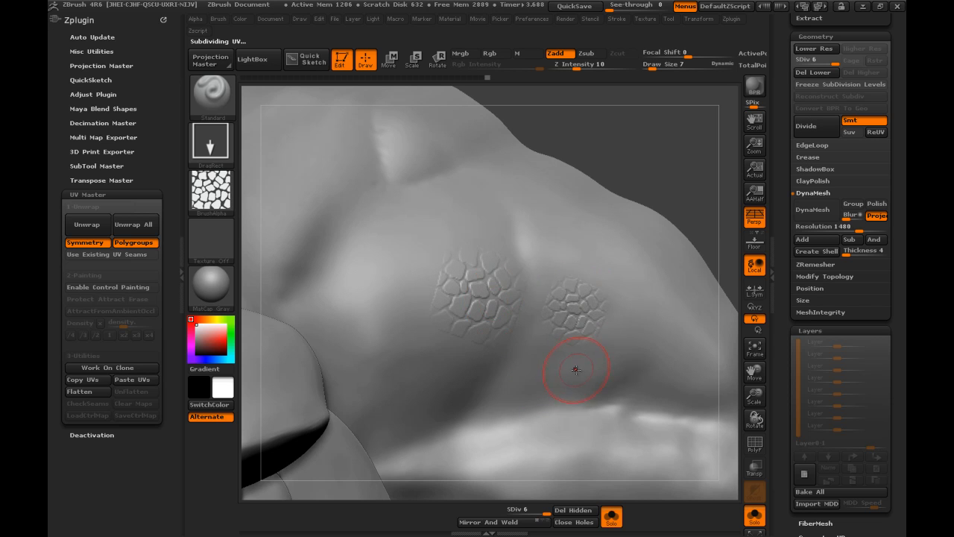
pyautogui.hotkey('ctrl', 'z')
pyautogui.hotkey('ctrl', 'z')
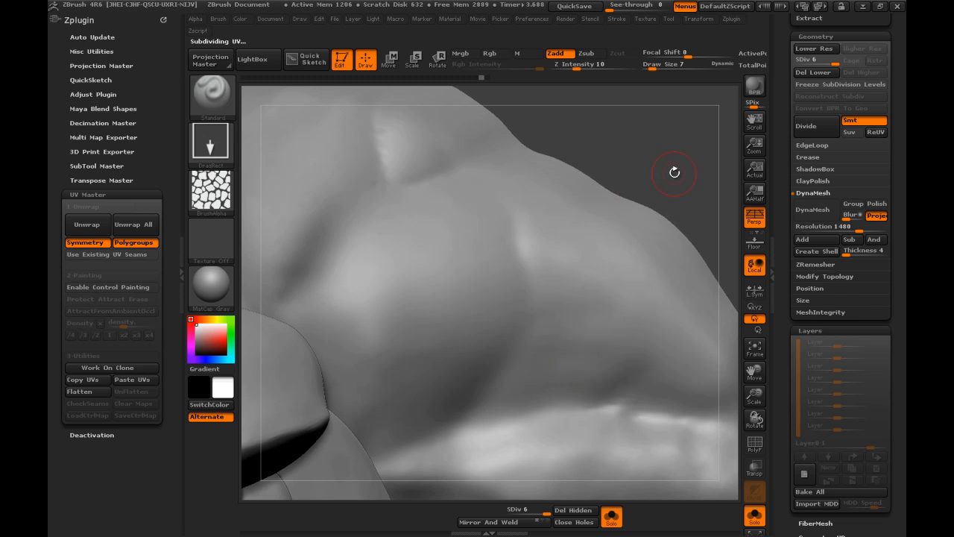
# - Add a new sculpt layer to the head and drop the mesh to subdivision level 1
pyautogui.moveTo(671, 174)
pyautogui.mouseDown()
pyautogui.moveTo(655, 128)
pyautogui.moveTo(666, 154)
pyautogui.moveTo(650, 143)
pyautogui.moveTo(656, 164)
pyautogui.moveTo(644, 149)
pyautogui.moveTo(648, 158)
pyautogui.mouseUp()
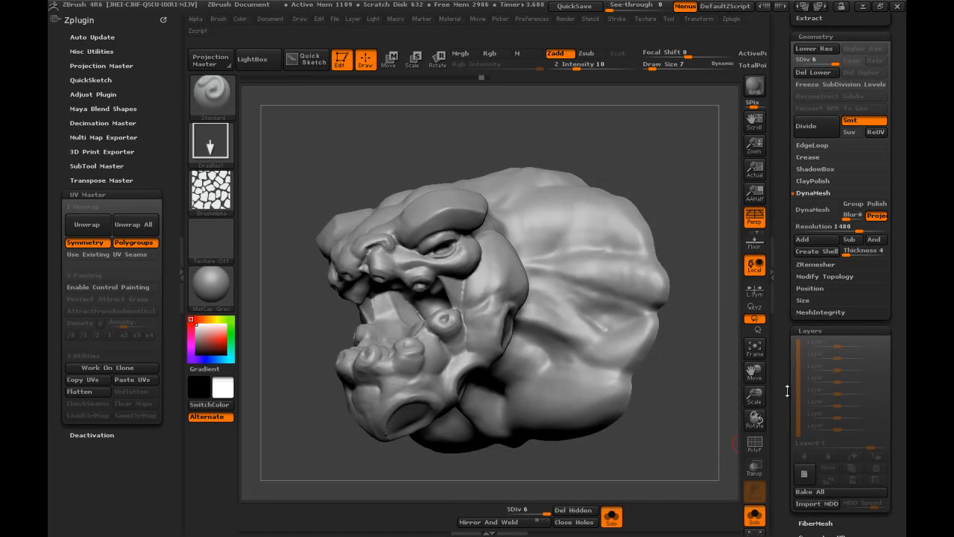
pyautogui.moveTo(681, 173)
pyautogui.mouseDown()
pyautogui.moveTo(692, 187)
pyautogui.moveTo(658, 168)
pyautogui.moveTo(671, 165)
pyautogui.moveTo(653, 177)
pyautogui.moveTo(686, 234)
pyautogui.mouseUp()
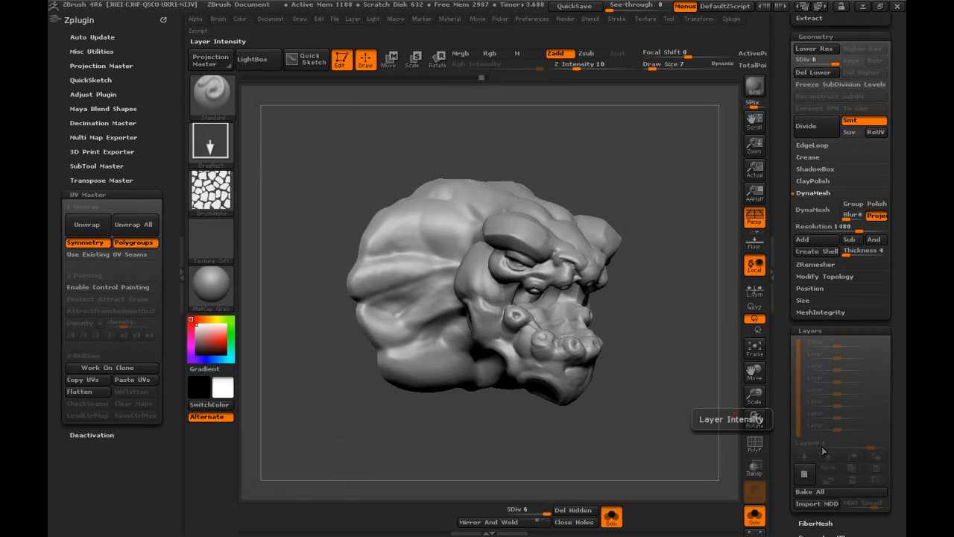
pyautogui.click(806, 490)
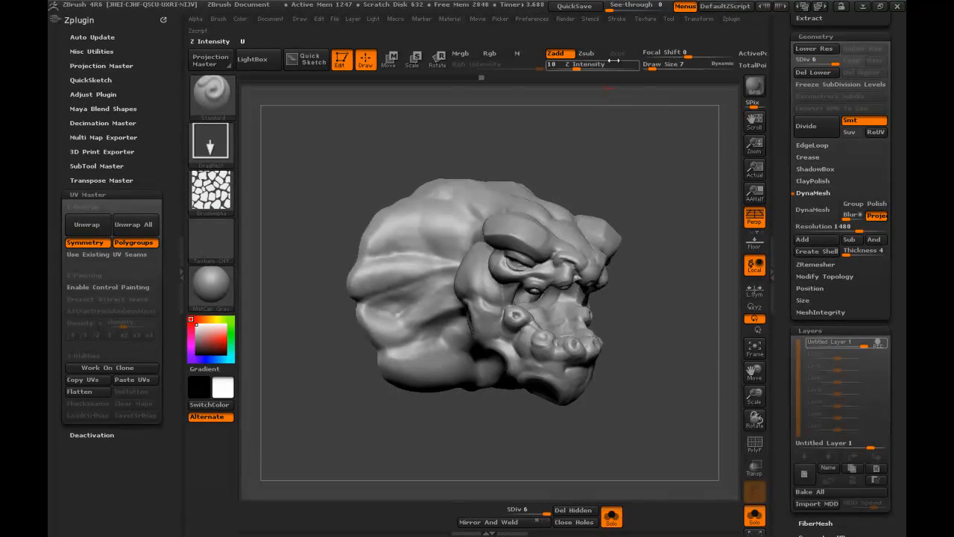
pyautogui.click(801, 60)
# - Mask the lower jaw from the side with the MaskLasso brush, then invert the mask so only the jaw is free
pyautogui.moveTo(648, 298); pyautogui.dragTo(671, 285)
pyautogui.moveTo(465, 284); pyautogui.dragTo(431, 267)
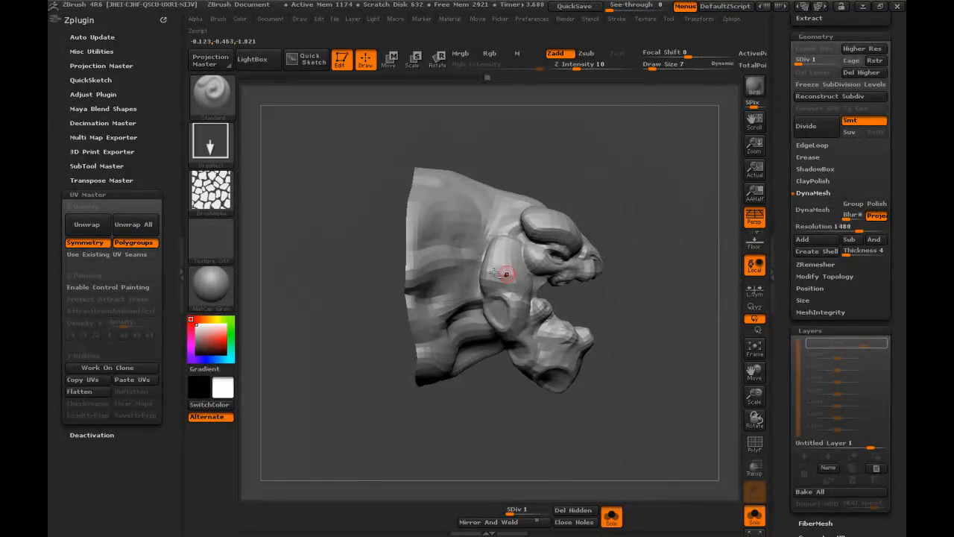
pyautogui.press('ctrl')
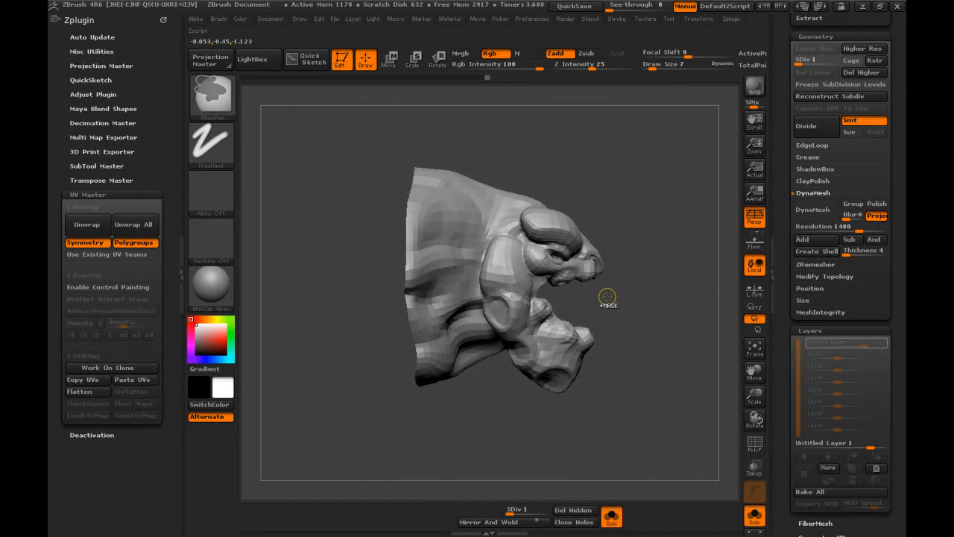
pyautogui.keyDown('ctrl'); pyautogui.click(212, 94); pyautogui.keyUp('ctrl')
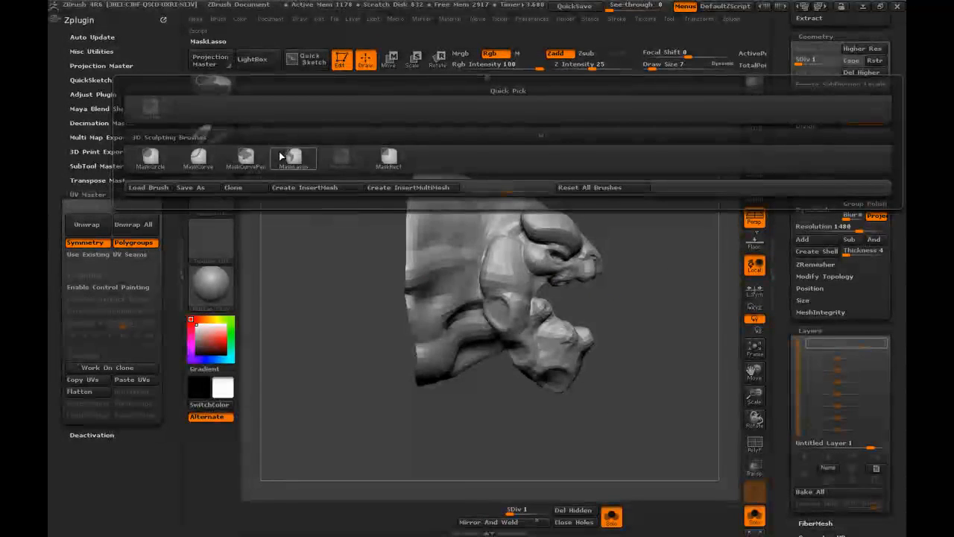
pyautogui.keyDown('ctrl'); pyautogui.click(291, 158); pyautogui.keyUp('ctrl')
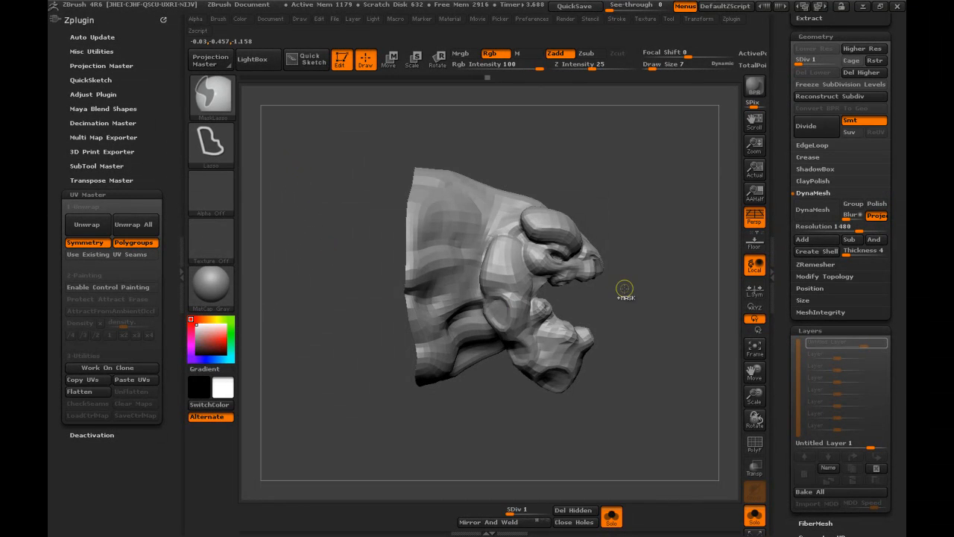
pyautogui.moveTo(596, 300)
pyautogui.keyDown('ctrl'); pyautogui.mouseDown()
pyautogui.moveTo(540, 297)
pyautogui.moveTo(516, 248)
pyautogui.moveTo(486, 265)
pyautogui.moveTo(479, 306)
pyautogui.moveTo(496, 365)
pyautogui.moveTo(552, 432)
pyautogui.moveTo(519, 262)
pyautogui.moveTo(562, 297)
pyautogui.moveTo(506, 227)
pyautogui.moveTo(485, 300)
pyautogui.mouseUp(); pyautogui.keyUp('ctrl')
pyautogui.keyDown('ctrl'); pyautogui.click(514, 278); pyautogui.keyUp('ctrl')
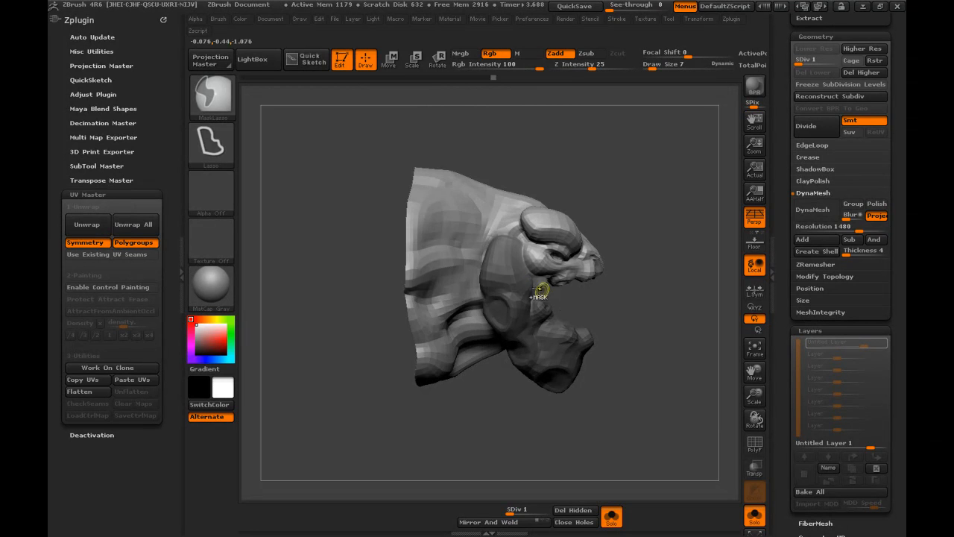
pyautogui.keyDown('ctrl'); pyautogui.click(612, 304); pyautogui.keyUp('ctrl')
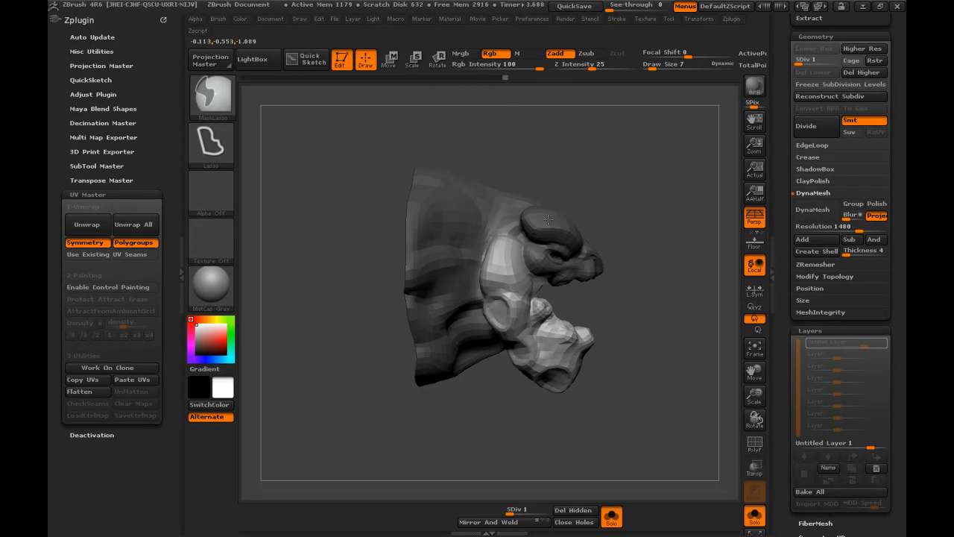
# - Rotate the unmasked lower jaw upward with a Transpose line to close the mouth, then return to Draw mode
pyautogui.click(438, 58)
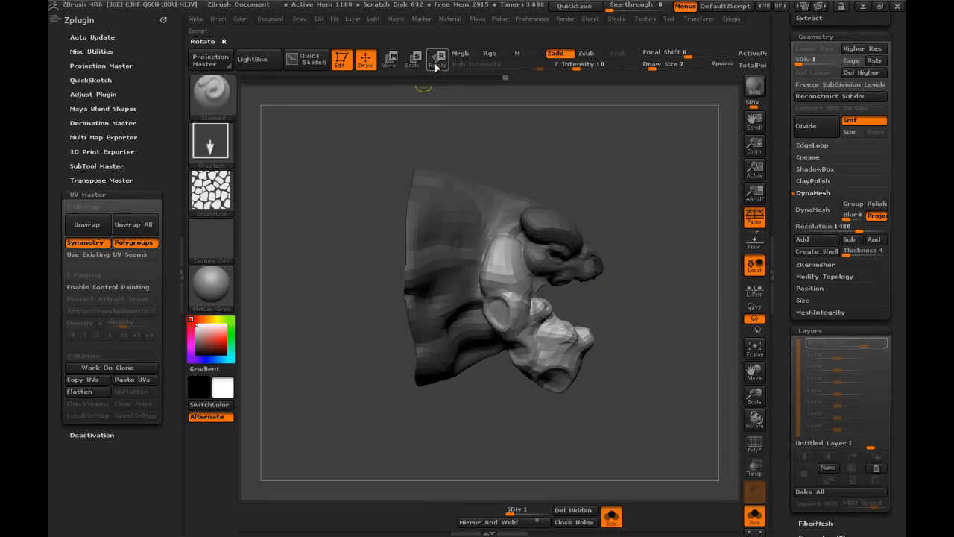
pyautogui.moveTo(486, 270)
pyautogui.mouseDown()
pyautogui.moveTo(701, 358)
pyautogui.moveTo(697, 245)
pyautogui.mouseUp()
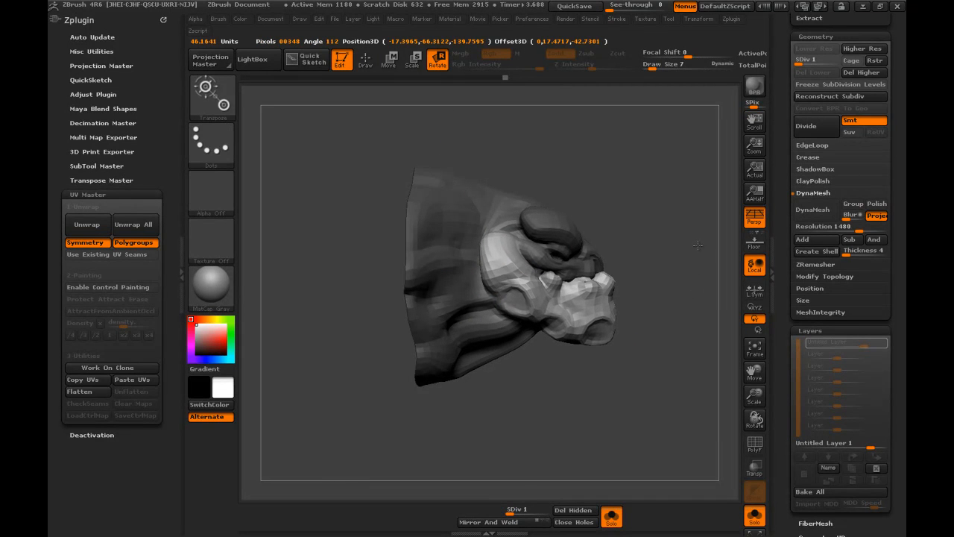
pyautogui.moveTo(703, 358)
pyautogui.mouseDown()
pyautogui.moveTo(696, 353)
pyautogui.moveTo(694, 392)
pyautogui.moveTo(608, 407)
pyautogui.moveTo(451, 357)
pyautogui.moveTo(354, 350)
pyautogui.moveTo(646, 384)
pyautogui.mouseUp()
pyautogui.press('q')
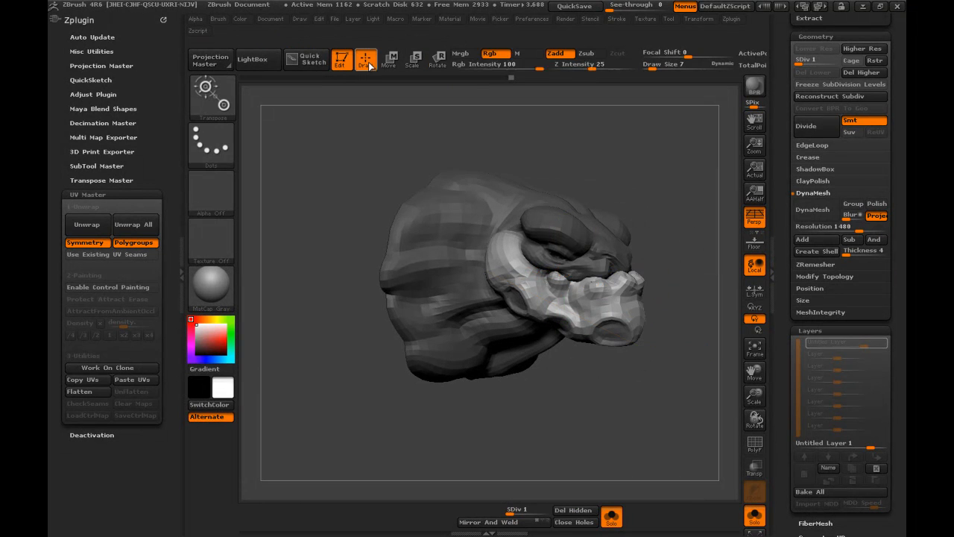
# - Clear the mask from the head and return the mesh to subdivision level 6
pyautogui.press('ctrl')
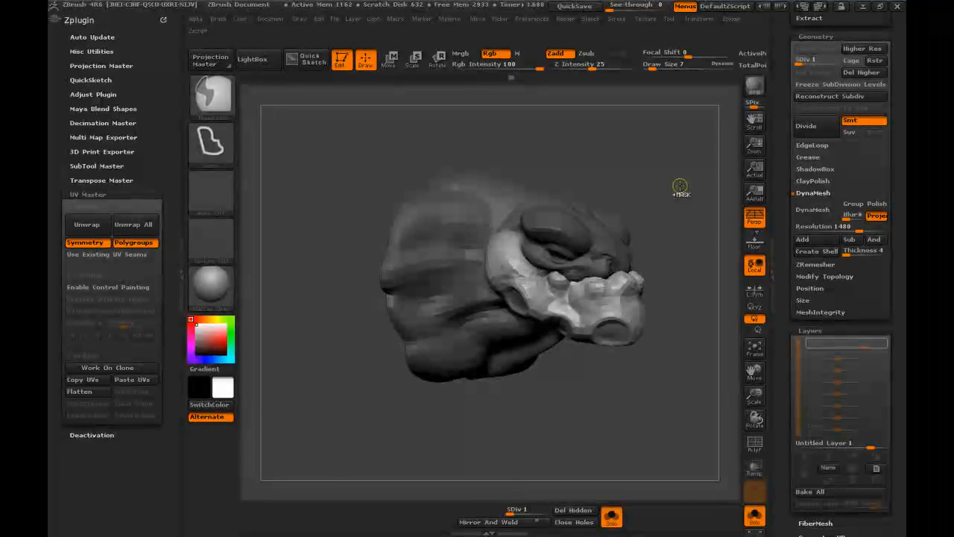
pyautogui.keyDown('ctrl'); pyautogui.click(678, 179); pyautogui.keyUp('ctrl')
pyautogui.keyDown('ctrl'); pyautogui.click(681, 181); pyautogui.keyUp('ctrl')
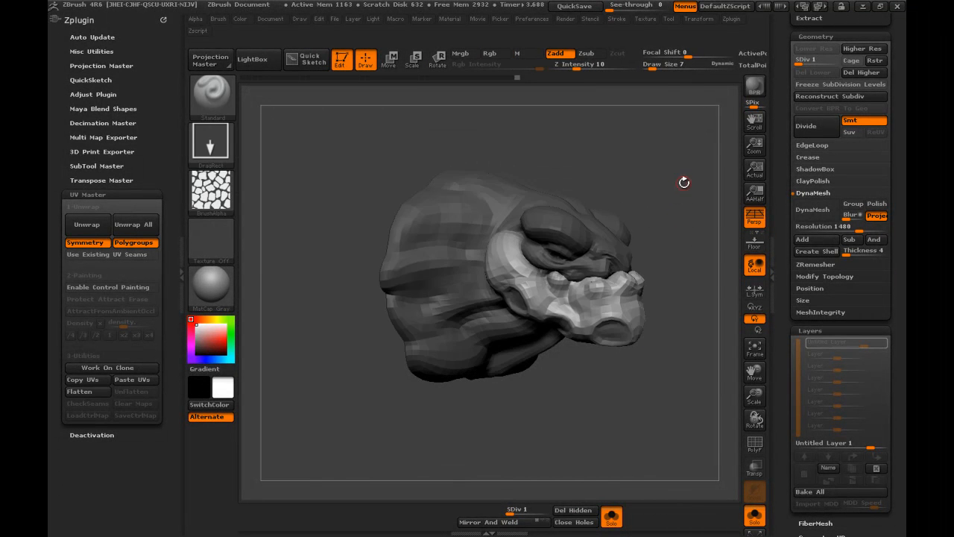
pyautogui.keyDown('ctrl'); pyautogui.click(683, 183); pyautogui.keyUp('ctrl')
pyautogui.keyDown('ctrl'); pyautogui.moveTo(682, 183); pyautogui.dragTo(668, 171); pyautogui.keyUp('ctrl')
pyautogui.click(841, 85)
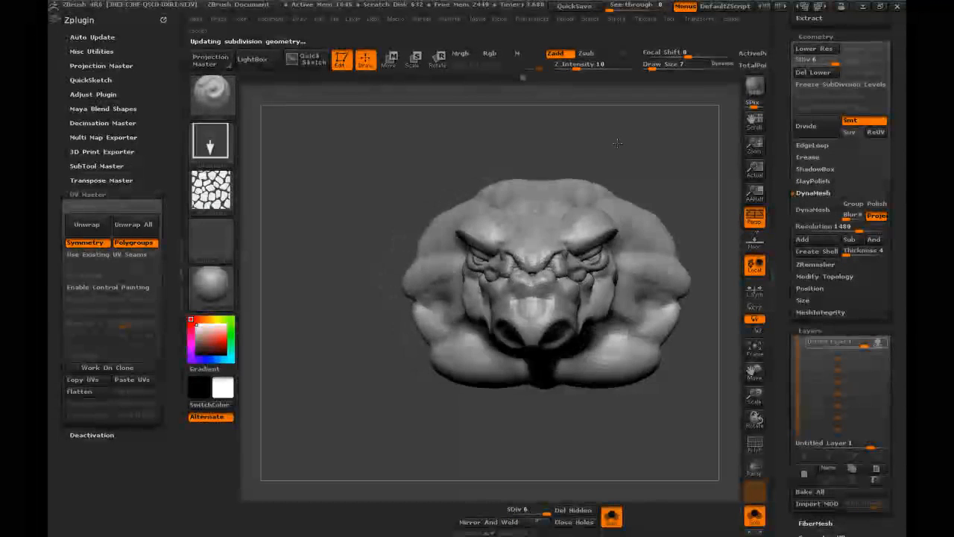
# - Stop recording on the jaw layer and toggle its visibility to compare the open and closed mouth
pyautogui.moveTo(646, 146); pyautogui.dragTo(736, 205)
pyautogui.moveTo(880, 343)
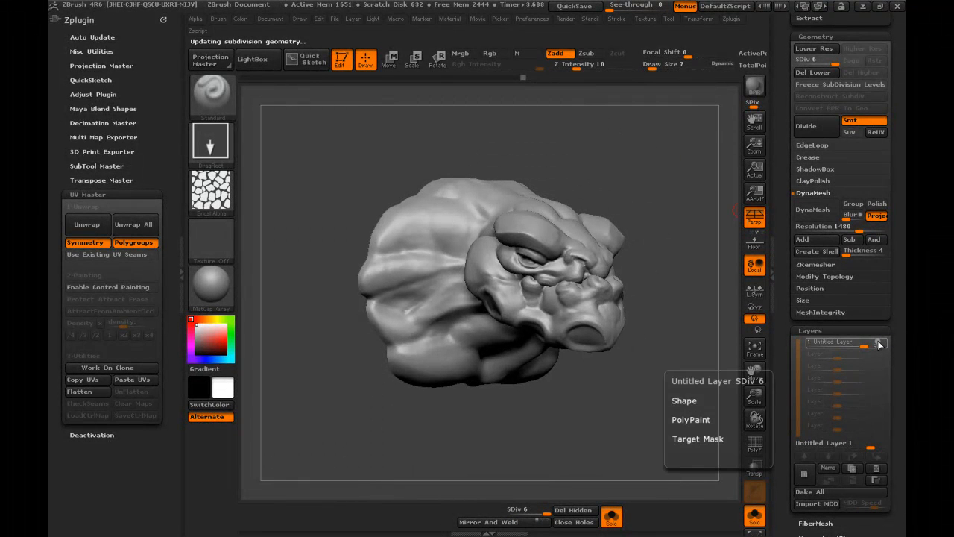
pyautogui.click(883, 343)
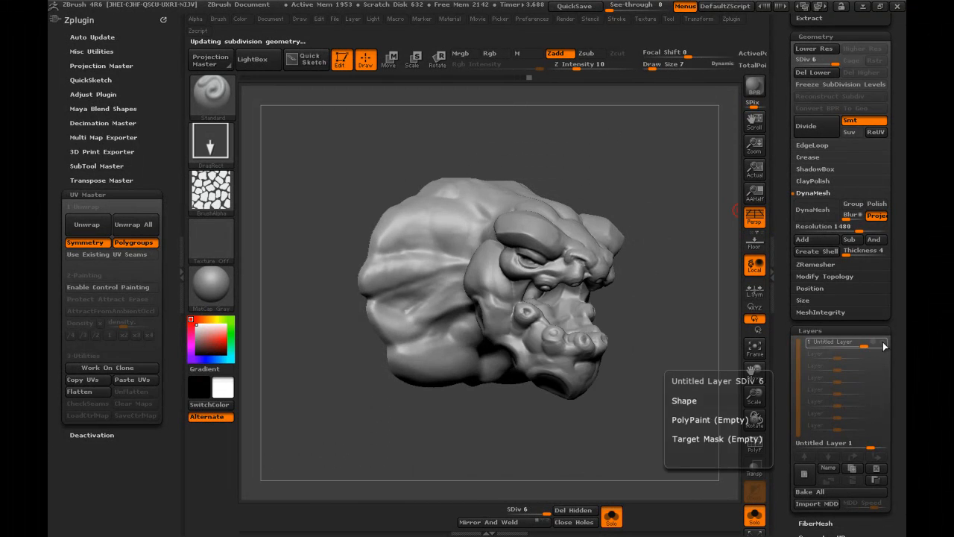
pyautogui.click(884, 343)
pyautogui.click(883, 343)
pyautogui.click(884, 343)
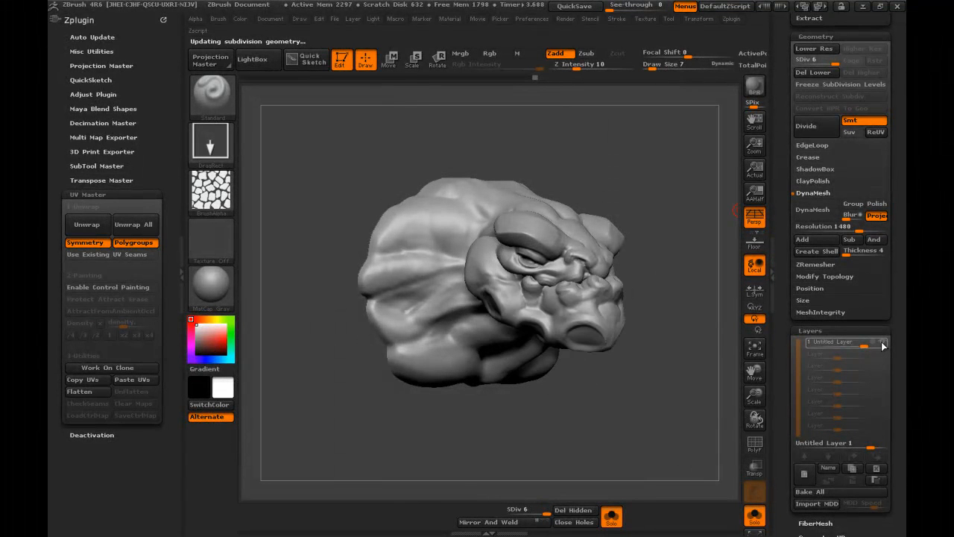
# - Vary the jaw layer's intensity down to 0 and bring it back up to 1 to preview the mouth movement
pyautogui.moveTo(864, 344); pyautogui.dragTo(854, 354)
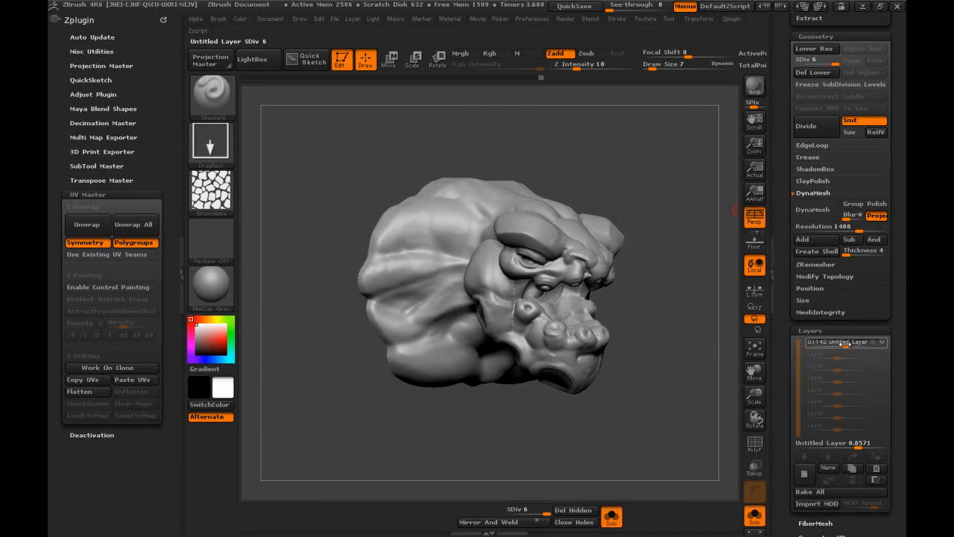
pyautogui.moveTo(842, 344); pyautogui.dragTo(850, 346)
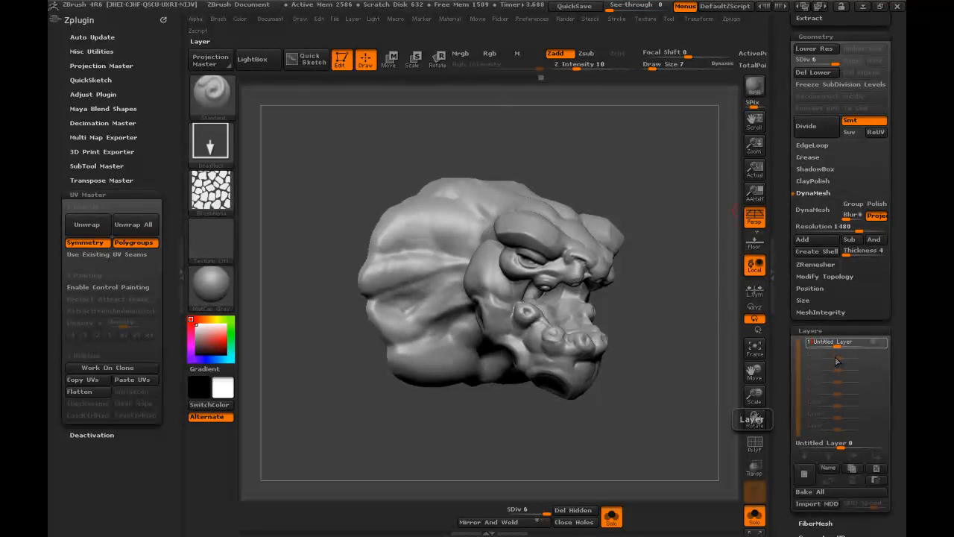
pyautogui.moveTo(836, 345); pyautogui.dragTo(868, 345)
pyautogui.moveTo(665, 174)
pyautogui.mouseDown()
pyautogui.moveTo(626, 205)
pyautogui.moveTo(567, 223)
pyautogui.moveTo(649, 195)
pyautogui.moveTo(656, 187)
pyautogui.moveTo(629, 171)
pyautogui.moveTo(648, 225)
pyautogui.moveTo(662, 192)
pyautogui.mouseUp()
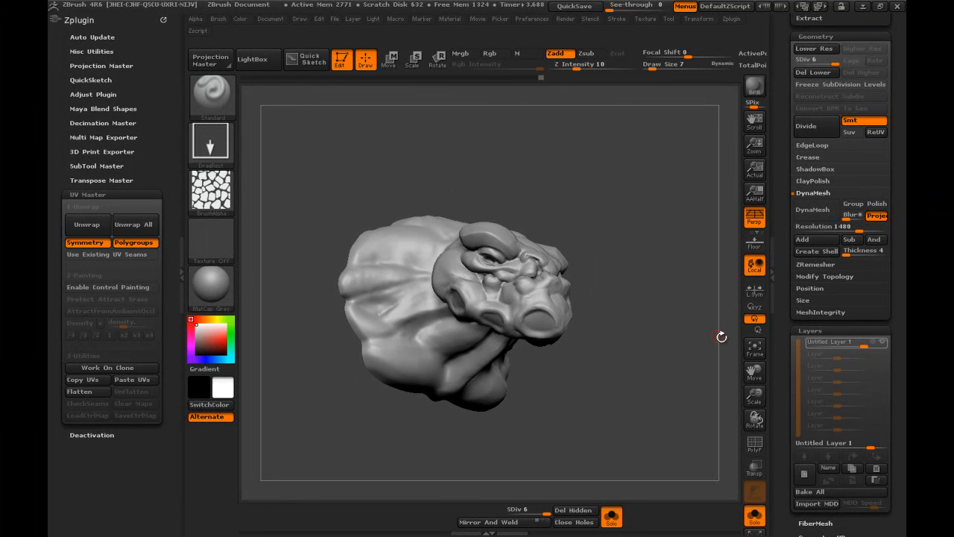
# - Add a second sculpt layer to the head above the closed-jaw layer
pyautogui.moveTo(727, 332); pyautogui.dragTo(648, 311)
pyautogui.click(805, 473)
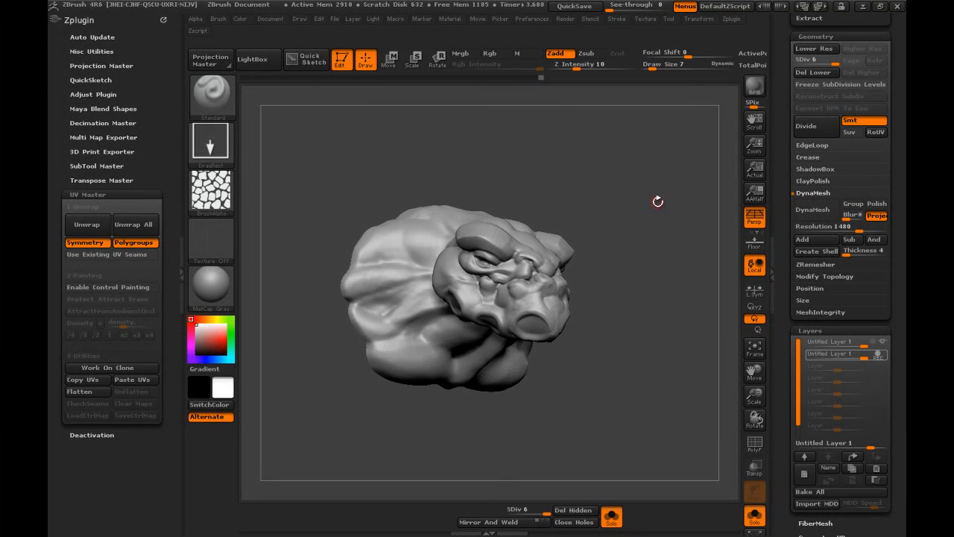
pyautogui.moveTo(658, 169)
pyautogui.mouseDown()
pyautogui.moveTo(637, 210)
pyautogui.moveTo(664, 202)
pyautogui.moveTo(656, 200)
pyautogui.moveTo(666, 174)
pyautogui.moveTo(657, 167)
pyautogui.moveTo(663, 192)
pyautogui.moveTo(689, 209)
pyautogui.mouseUp()
pyautogui.moveTo(696, 340)
pyautogui.mouseDown()
pyautogui.moveTo(661, 320)
pyautogui.moveTo(671, 311)
pyautogui.mouseUp()
# - Activate surface noise on the head and frame the throat and snout closely in the NoiseMaker preview
pyautogui.moveTo(783, 338)
pyautogui.mouseDown()
pyautogui.moveTo(782, 196)
pyautogui.moveTo(787, 229)
pyautogui.mouseUp()
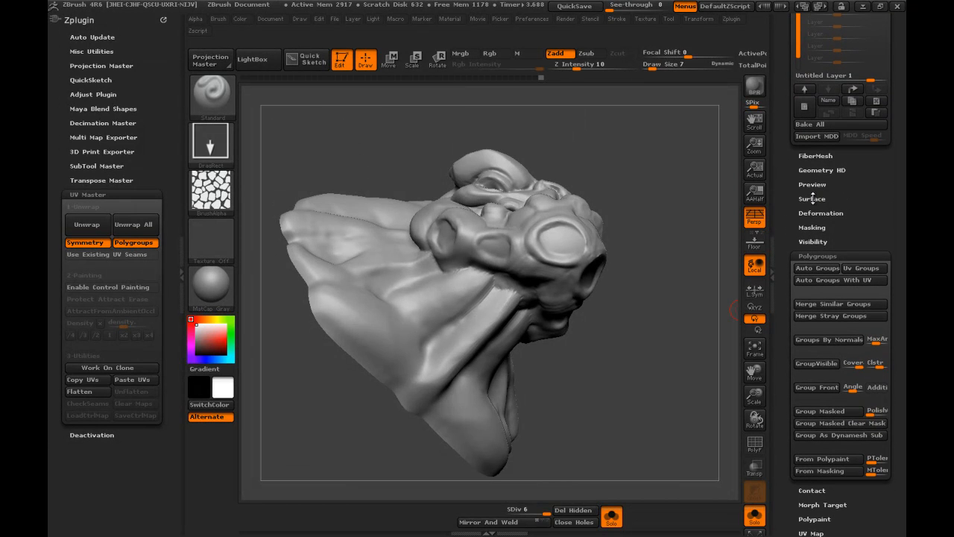
pyautogui.click(811, 199)
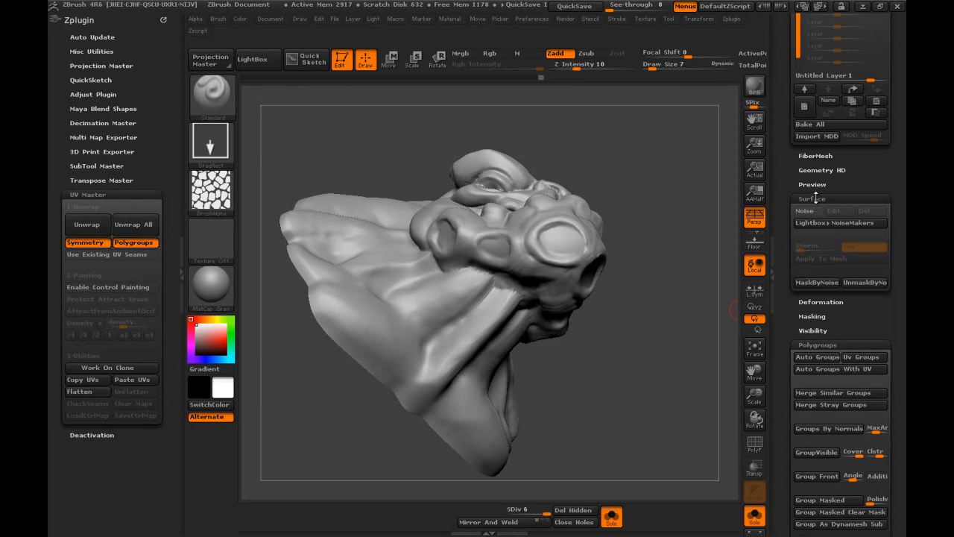
pyautogui.click(811, 211)
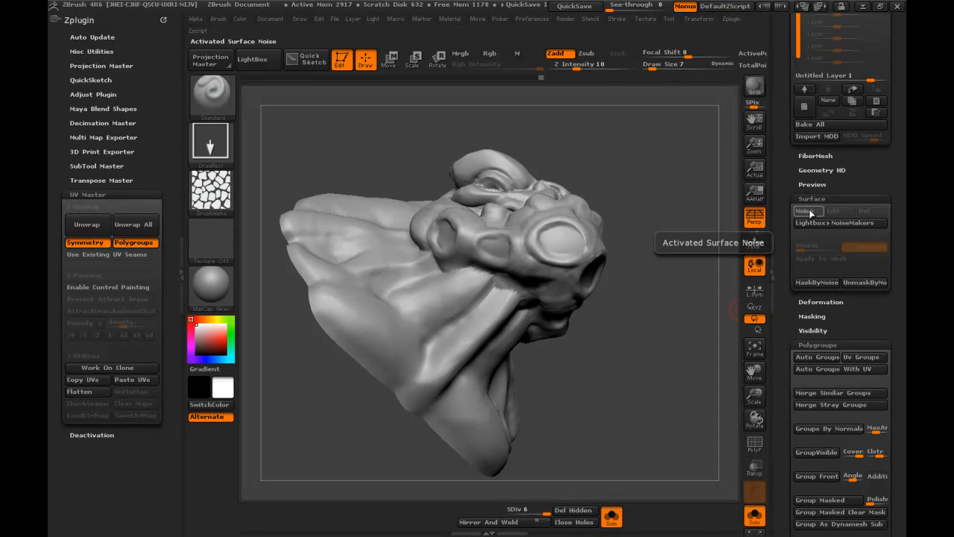
pyautogui.click(811, 212)
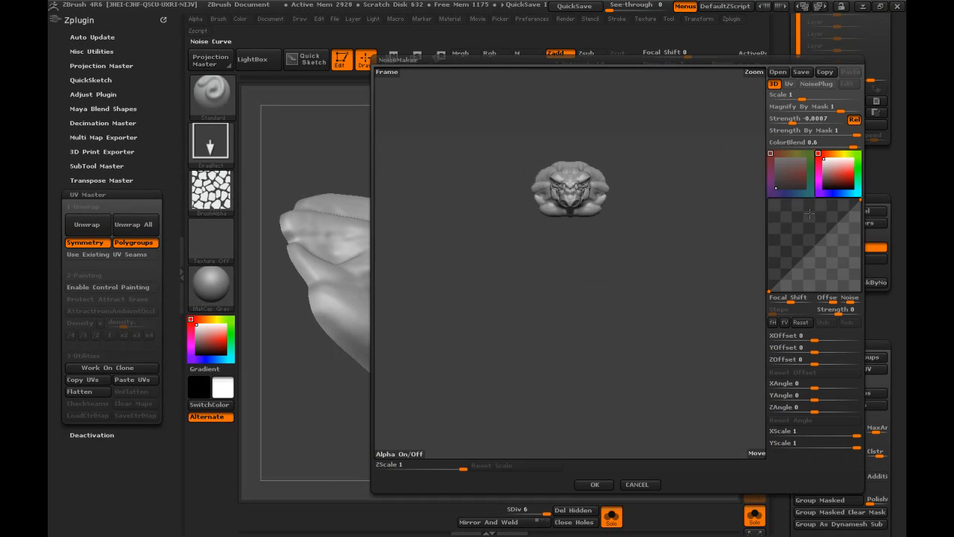
pyautogui.moveTo(578, 198); pyautogui.dragTo(629, 239)
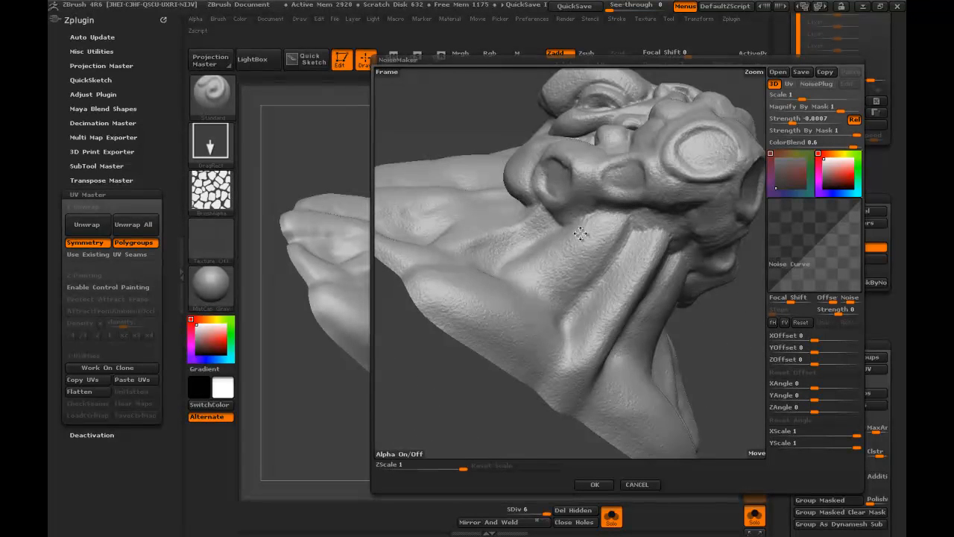
pyautogui.moveTo(640, 261); pyautogui.dragTo(616, 271)
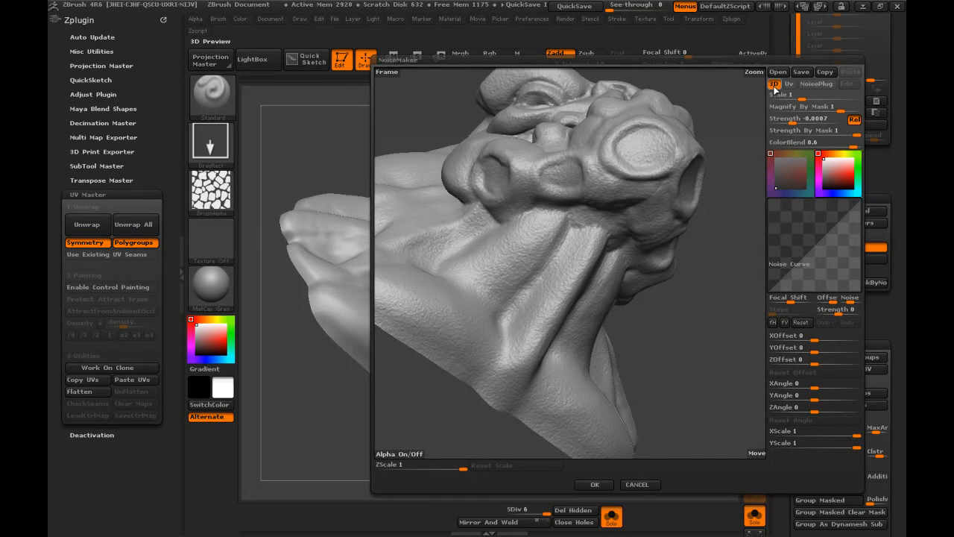
# - Compare the noise in UV and 3D mapping around the jaw and neck, ending on 3D
pyautogui.moveTo(722, 173); pyautogui.dragTo(745, 149)
pyautogui.click(790, 84)
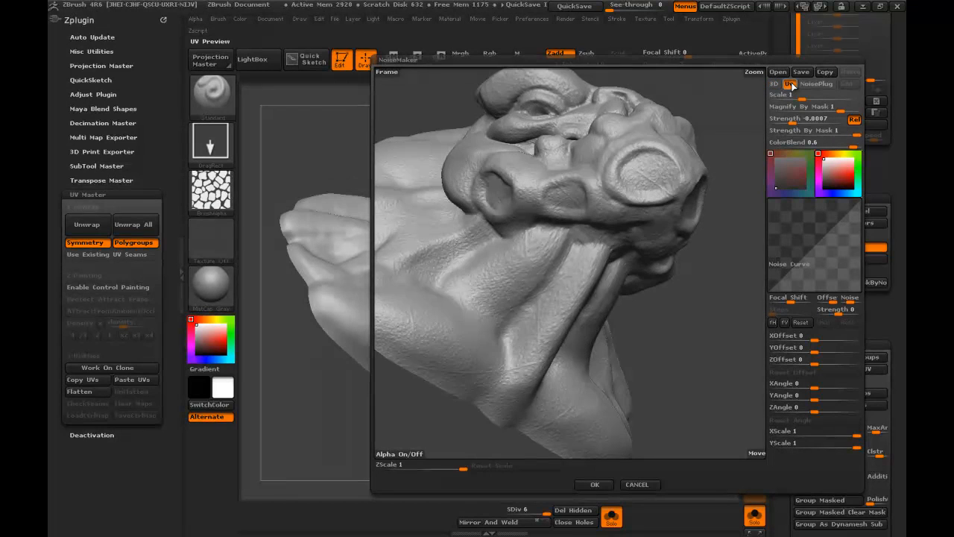
pyautogui.moveTo(730, 203); pyautogui.dragTo(592, 257)
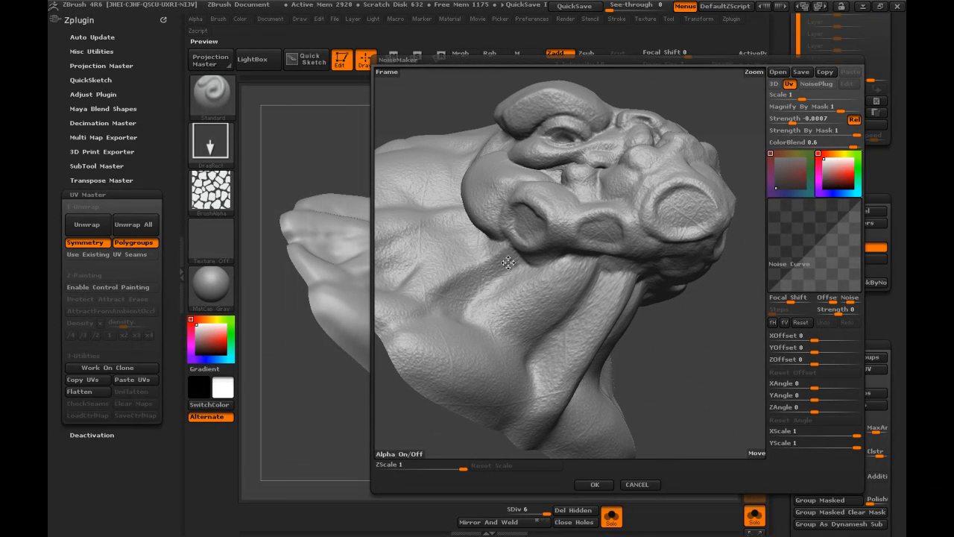
pyautogui.moveTo(675, 341); pyautogui.dragTo(651, 303)
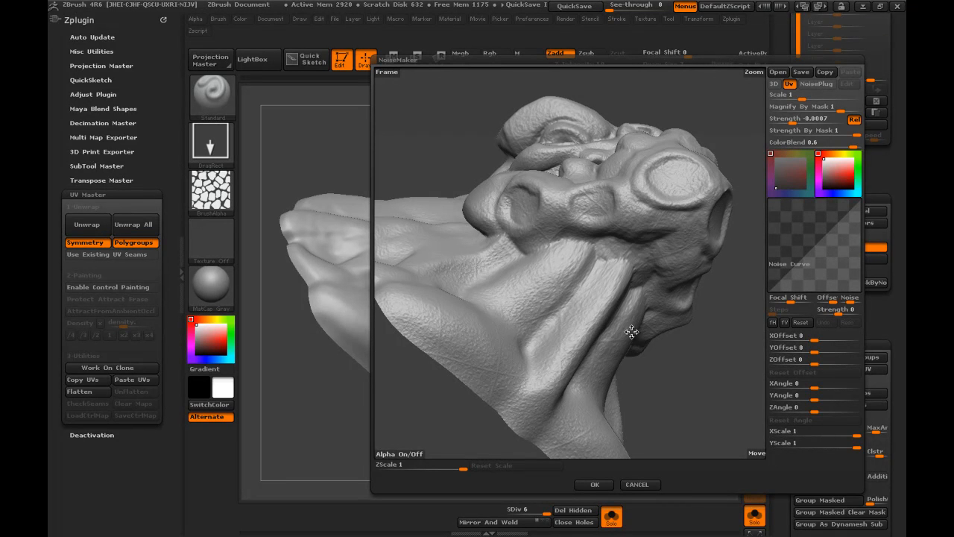
pyautogui.moveTo(678, 359); pyautogui.dragTo(681, 370)
pyautogui.click(774, 84)
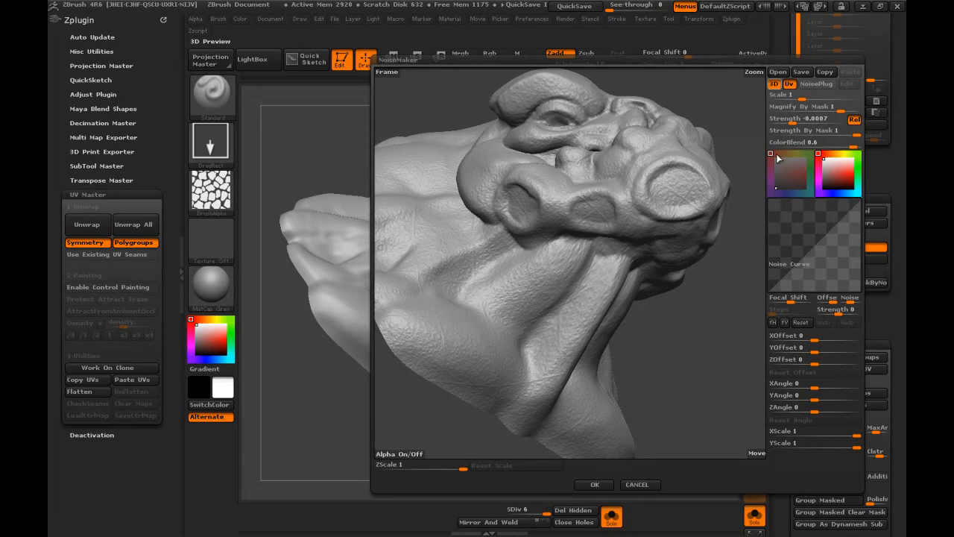
pyautogui.moveTo(701, 341); pyautogui.dragTo(698, 334)
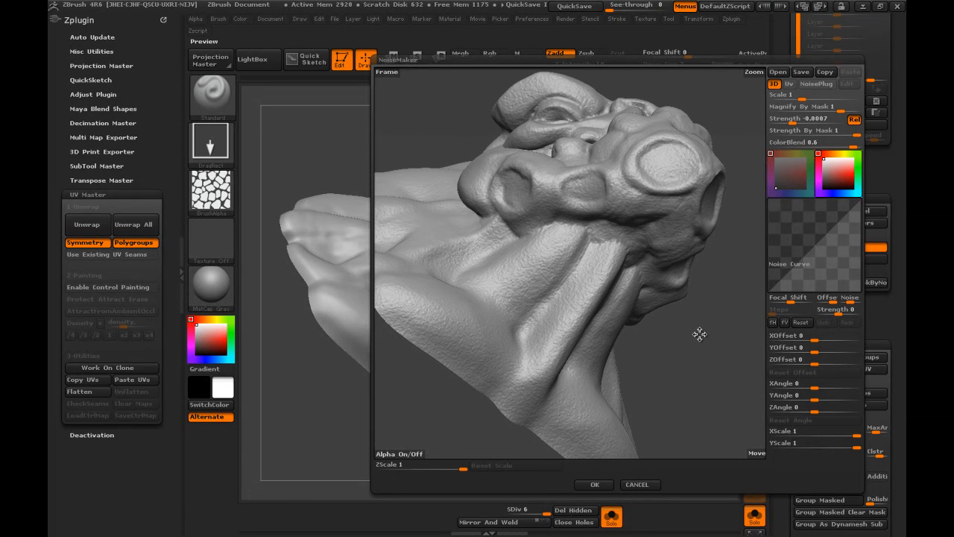
# - Activate NoisePlug, move its dialog clear of the preview, and try the Voronoi and Snakeskin patterns
pyautogui.click(811, 84)
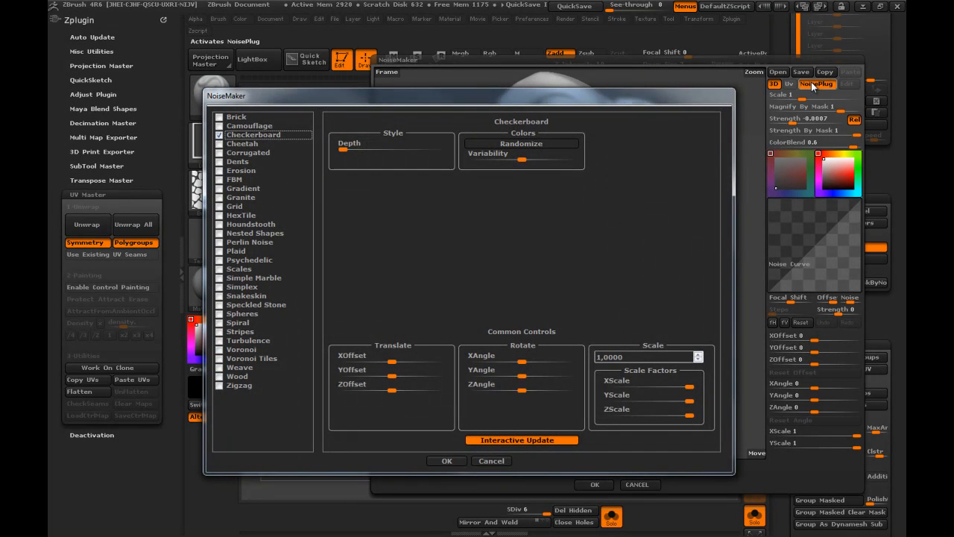
pyautogui.moveTo(673, 104); pyautogui.dragTo(524, 86)
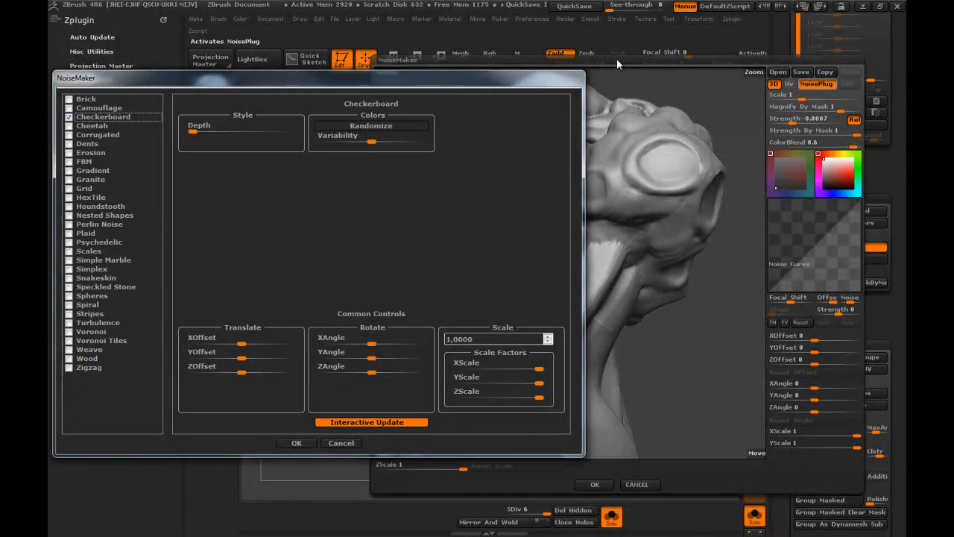
pyautogui.moveTo(583, 457); pyautogui.dragTo(584, 464)
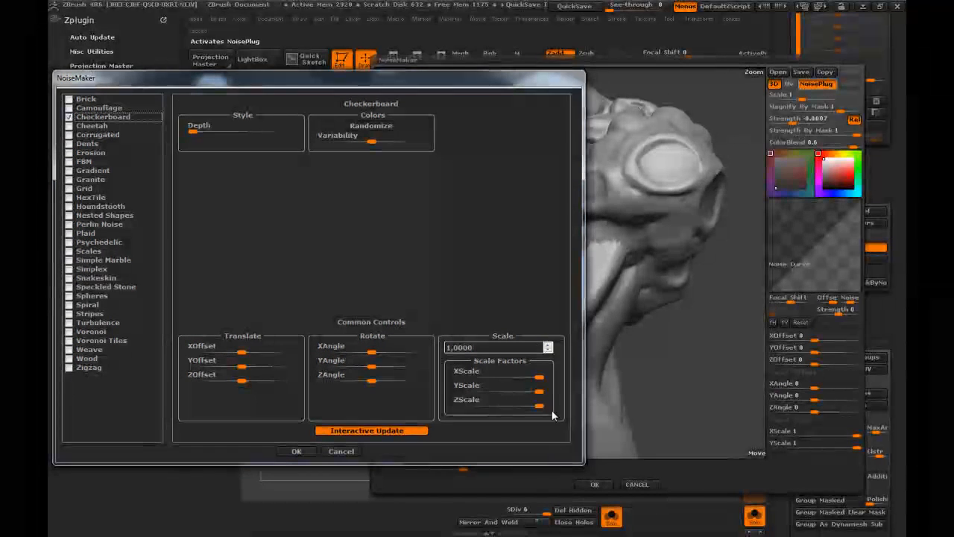
pyautogui.moveTo(485, 84); pyautogui.dragTo(477, 103)
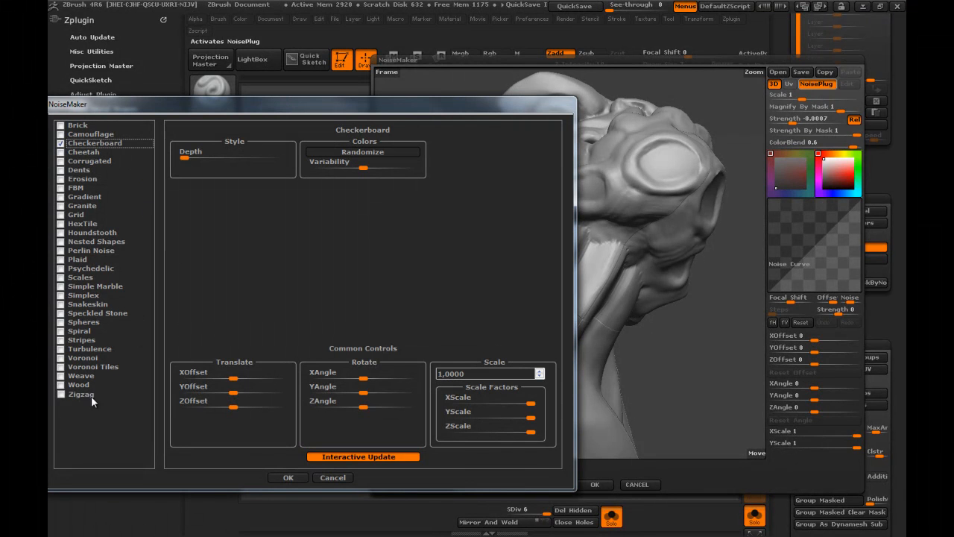
pyautogui.click(61, 359)
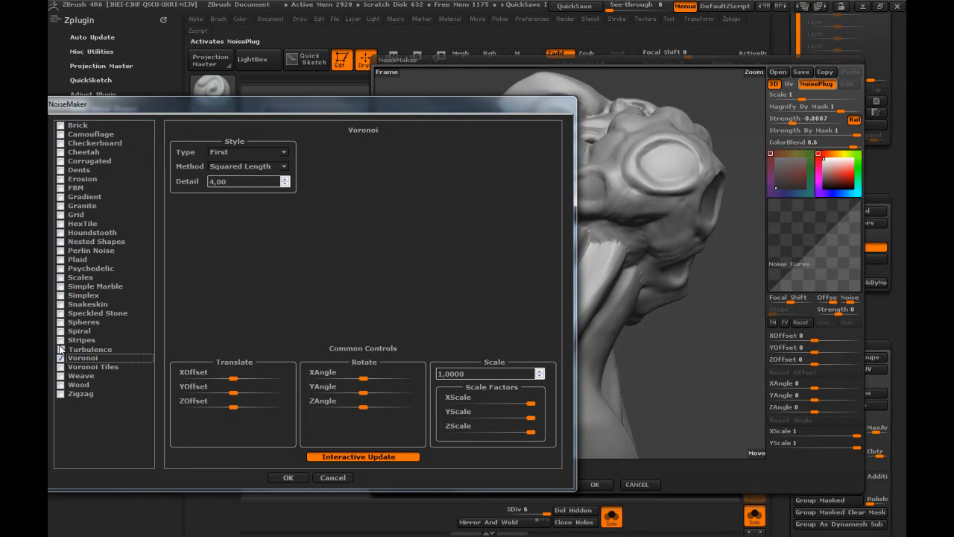
pyautogui.click(62, 306)
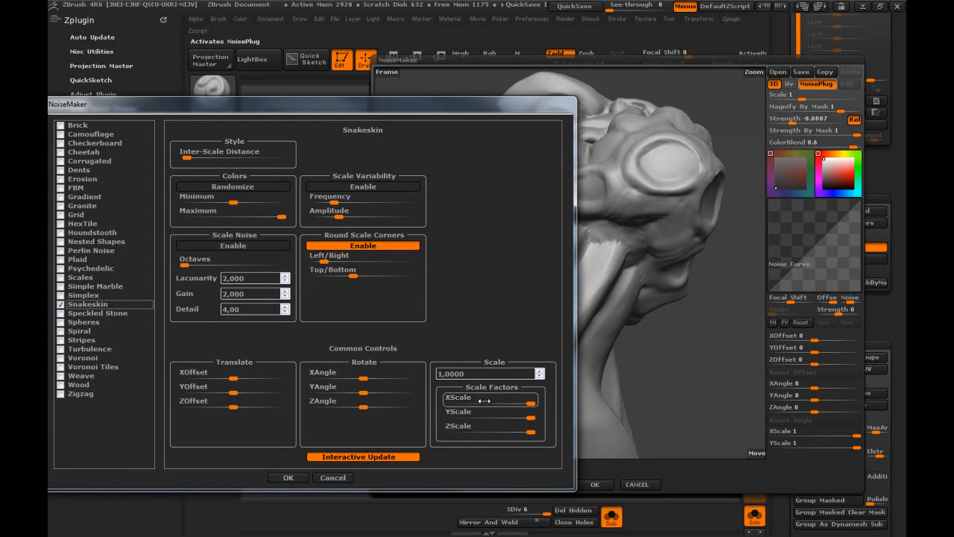
# - Reduce the pattern's scale factors to 0.01 in X, 0.01 in Y and 0.14 in Z
pyautogui.moveTo(527, 402); pyautogui.dragTo(459, 421)
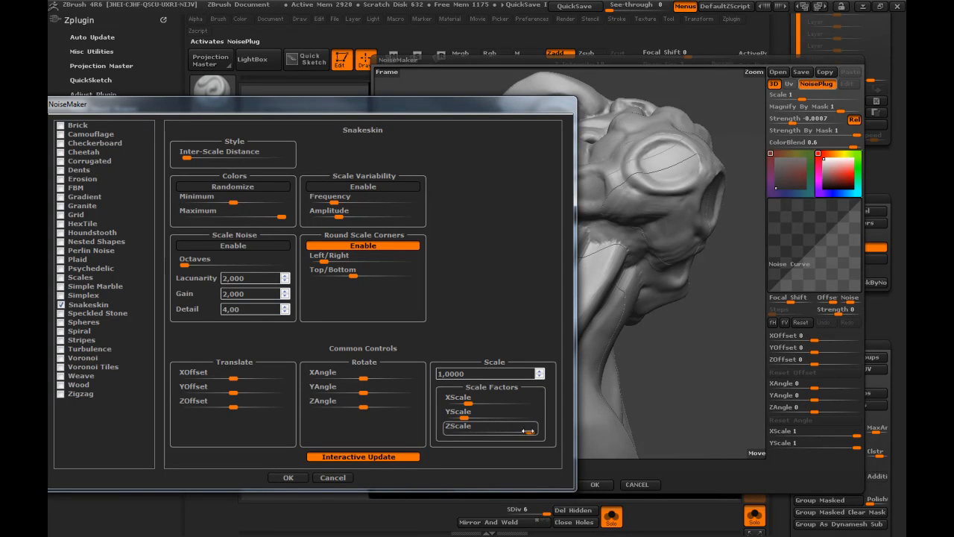
pyautogui.moveTo(472, 436); pyautogui.dragTo(450, 416)
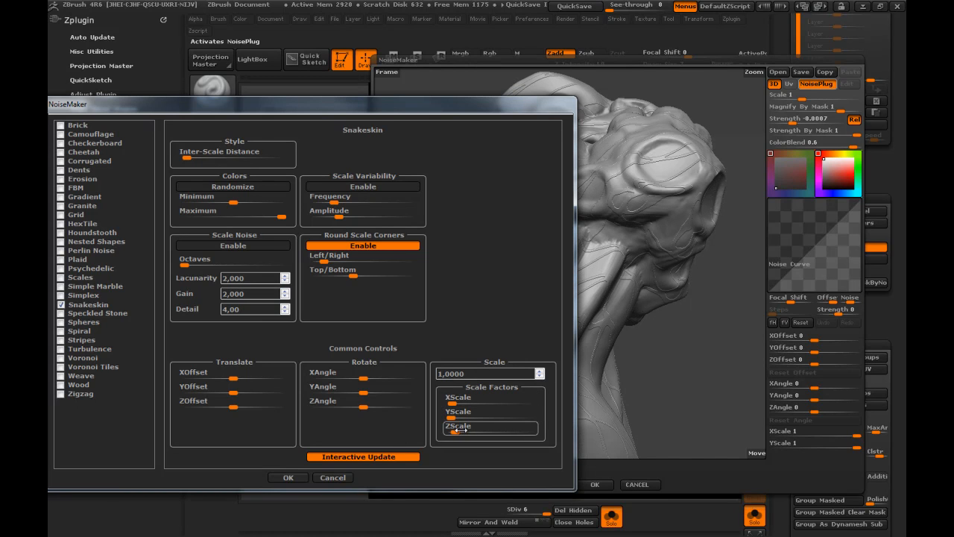
pyautogui.moveTo(451, 402); pyautogui.dragTo(450, 403)
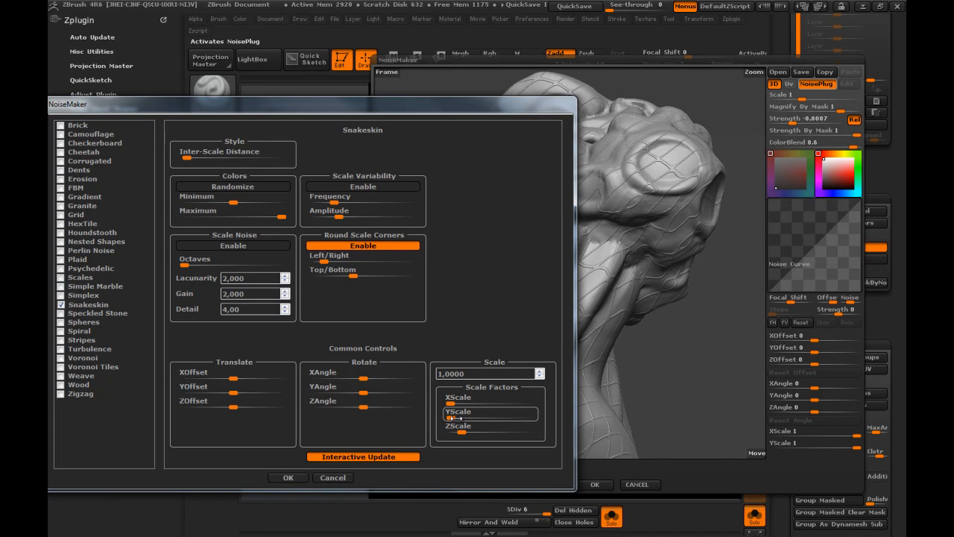
pyautogui.moveTo(451, 417); pyautogui.dragTo(450, 417)
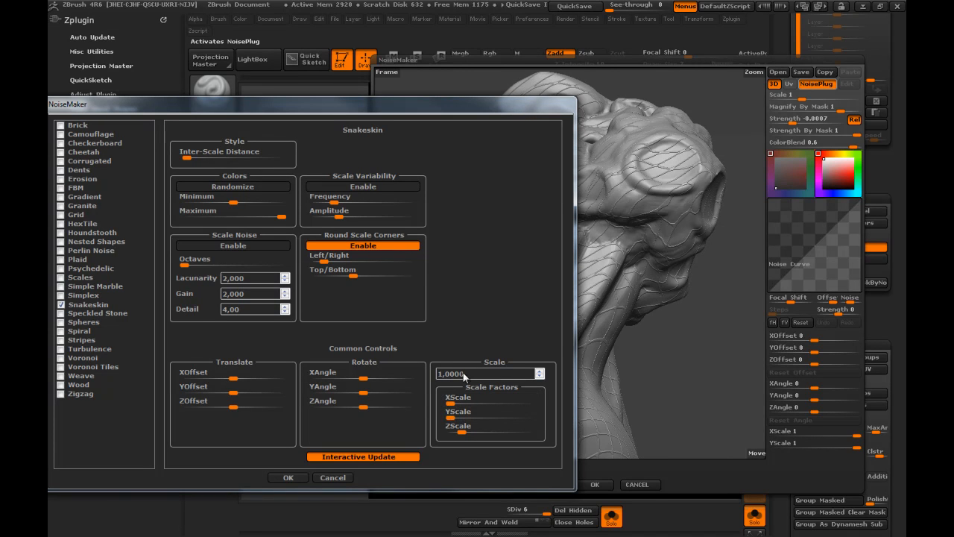
# - Compare the Voronoi and Voronoi Tiles patterns on the head, then accept Voronoi as the noise
pyautogui.moveTo(475, 111); pyautogui.dragTo(487, 40)
pyautogui.click(71, 295)
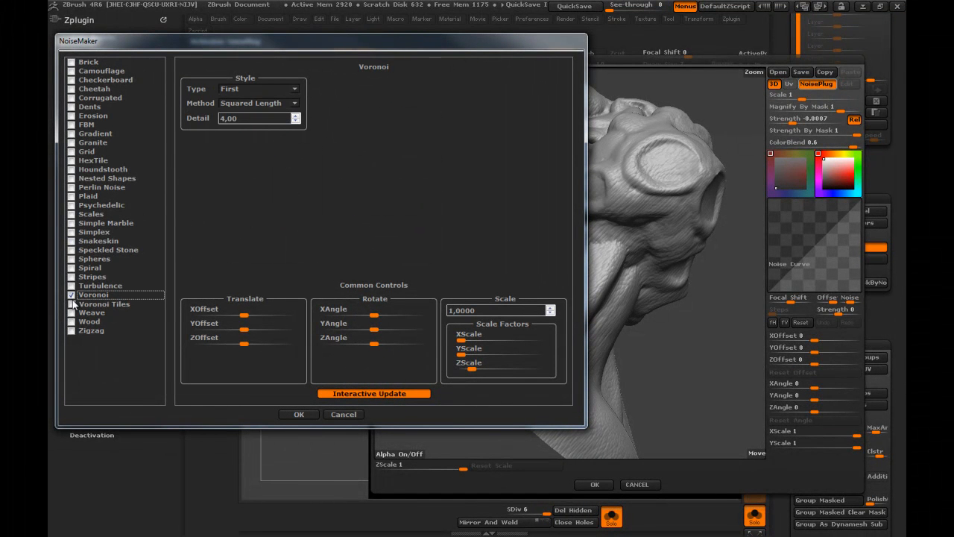
pyautogui.click(71, 304)
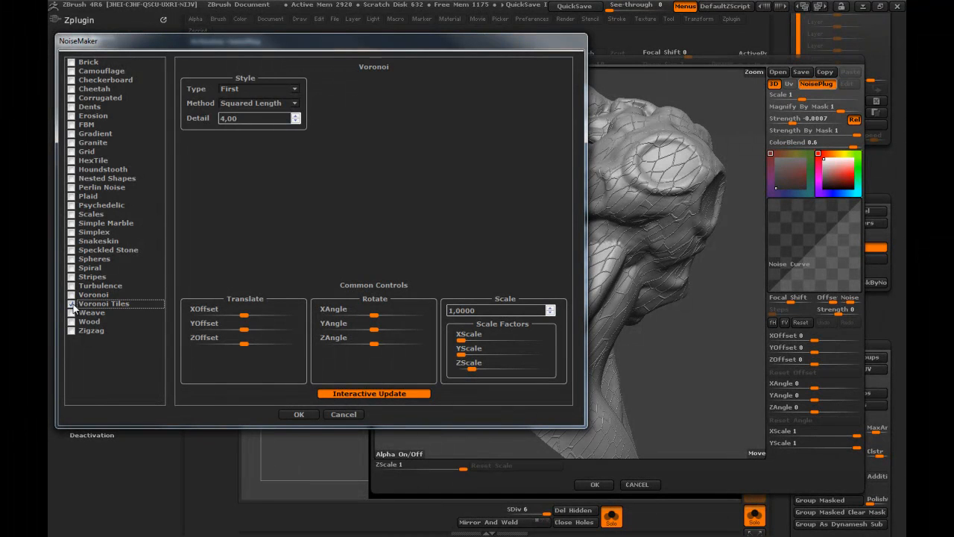
pyautogui.click(71, 295)
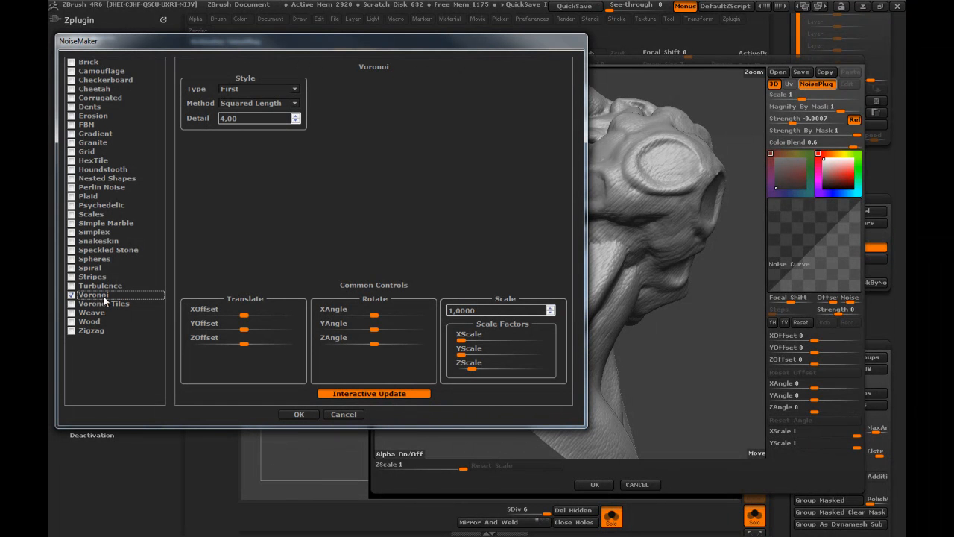
pyautogui.click(310, 413)
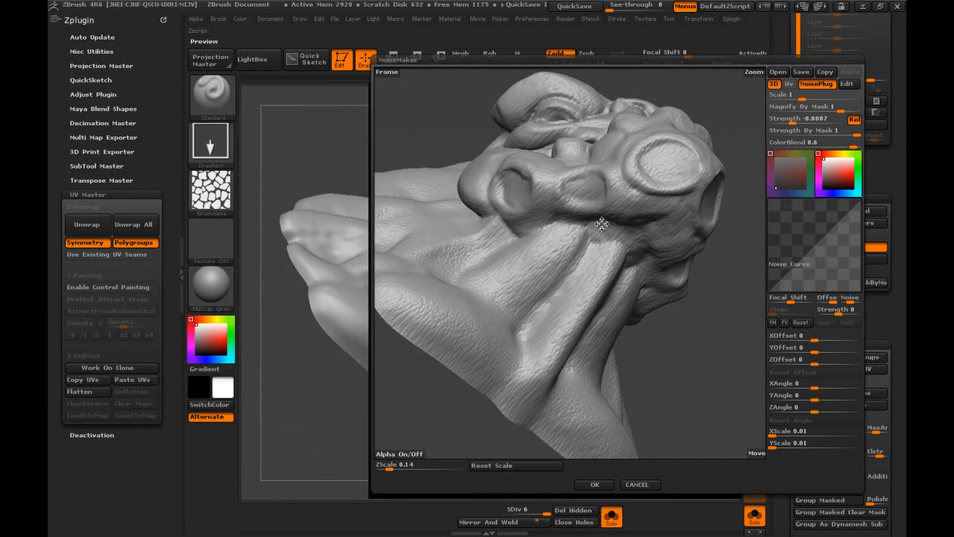
# - Switch the Voronoi noise between UV and 3D mapping and leave it on UV
pyautogui.click(789, 86)
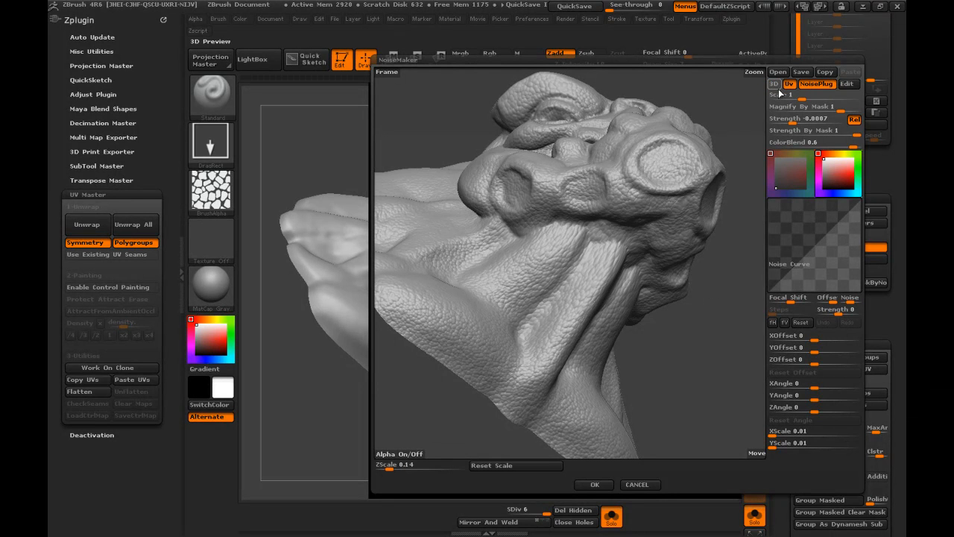
pyautogui.click(777, 86)
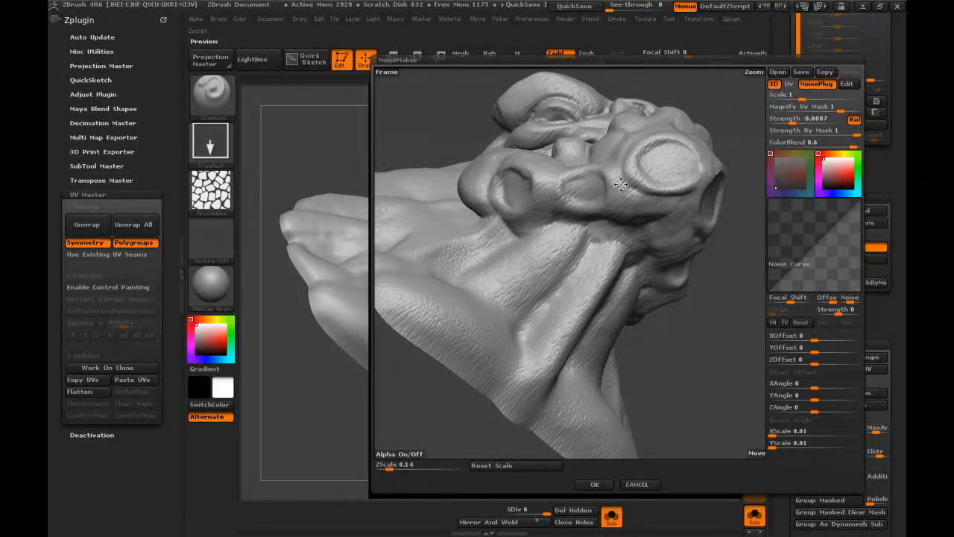
pyautogui.click(790, 85)
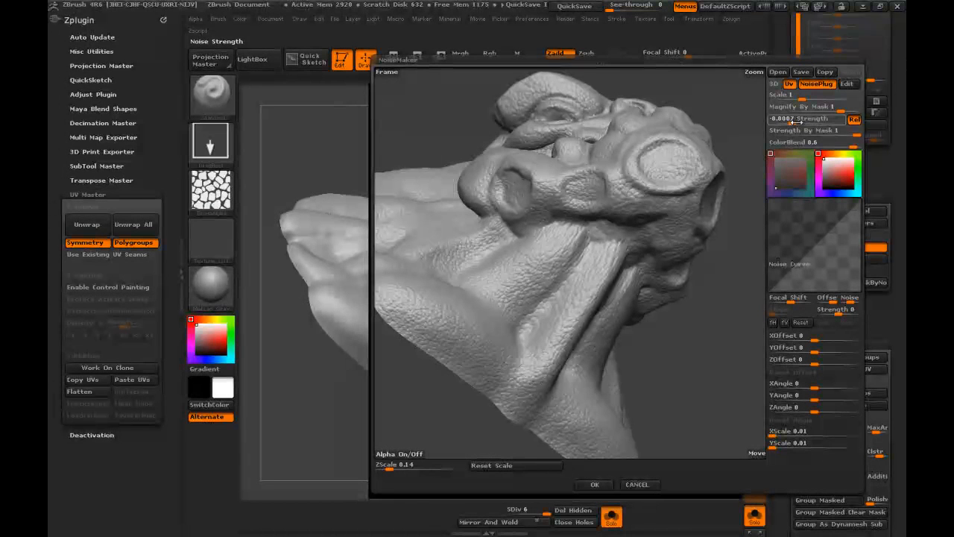
# - Set the noise strength to -0.002 and check the pattern on the head and neck in the preview
pyautogui.moveTo(794, 123); pyautogui.dragTo(791, 122)
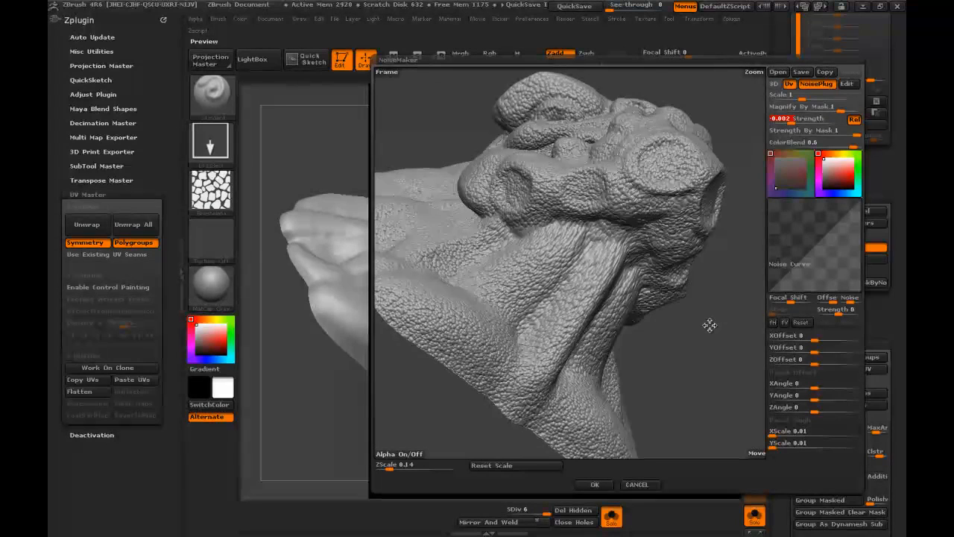
pyautogui.moveTo(625, 311)
pyautogui.mouseDown()
pyautogui.moveTo(609, 315)
pyautogui.moveTo(620, 312)
pyautogui.mouseUp()
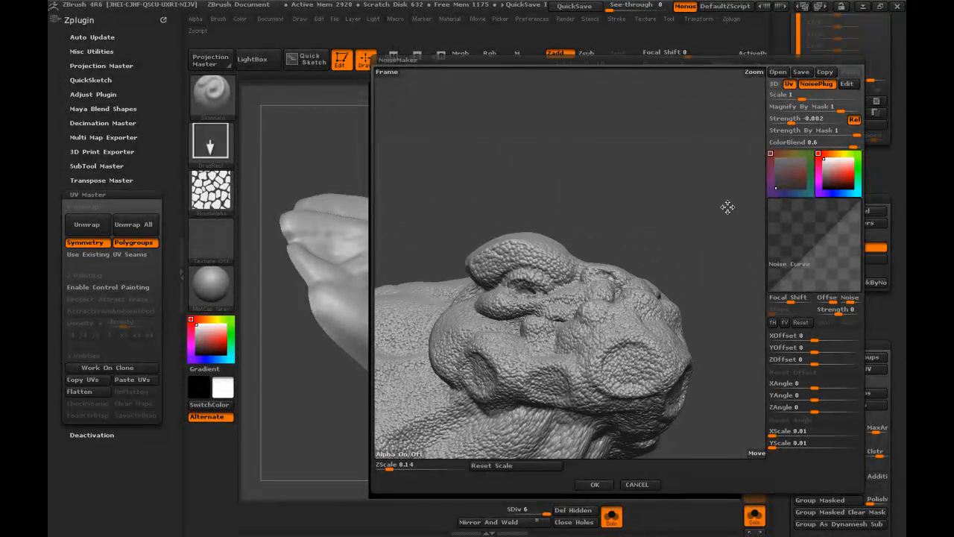
pyautogui.moveTo(682, 293); pyautogui.dragTo(707, 188)
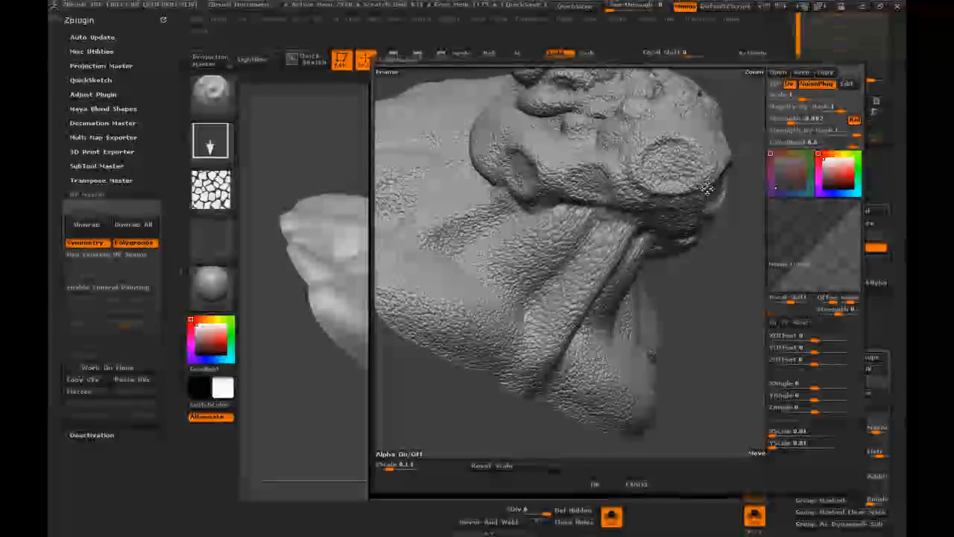
pyautogui.click(807, 85)
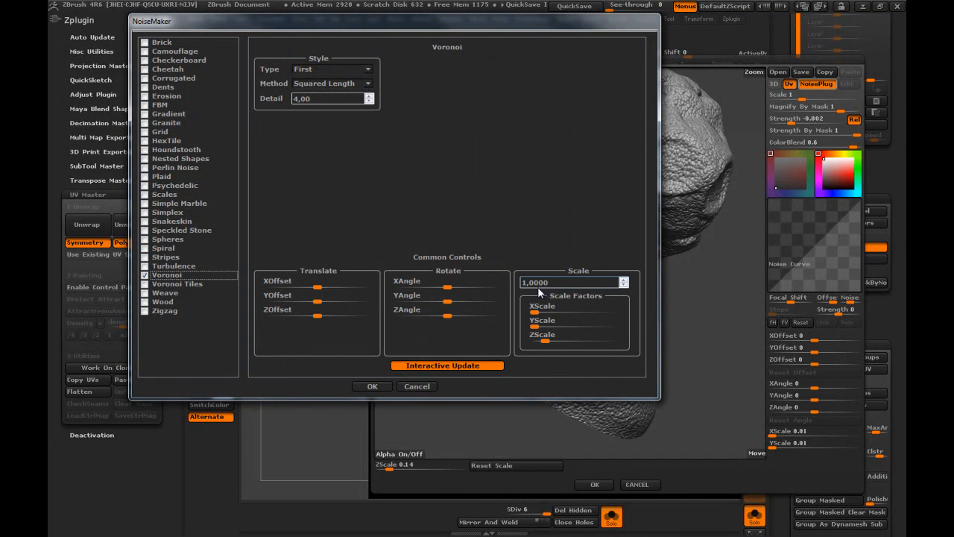
pyautogui.moveTo(577, 24); pyautogui.dragTo(540, 39)
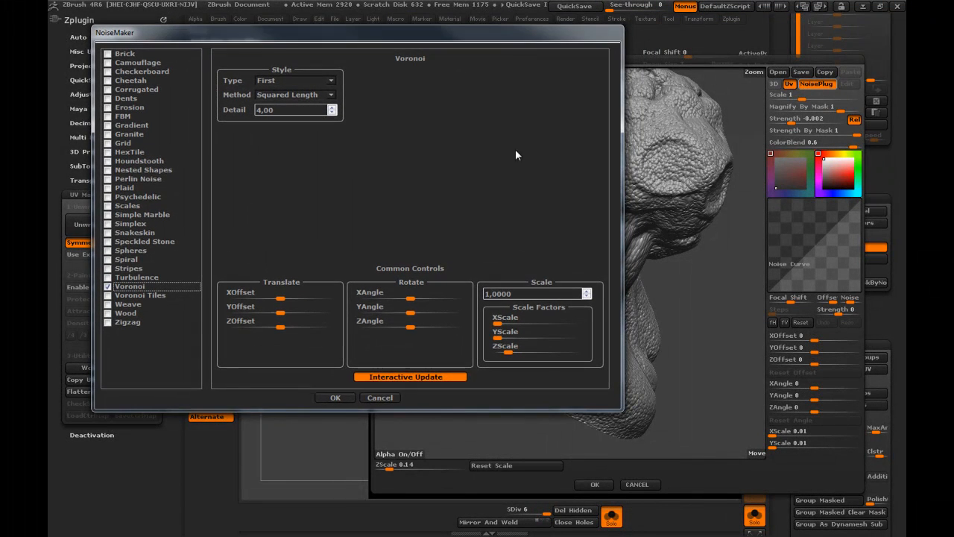
pyautogui.click(367, 399)
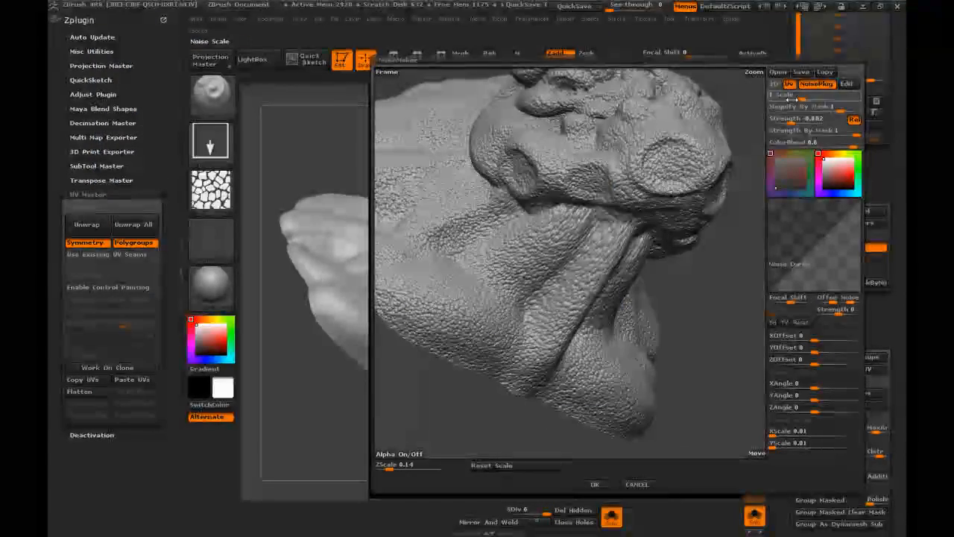
# - Set the noise scale to 1.7286 and accept the noise settings for the head
pyautogui.moveTo(802, 98); pyautogui.dragTo(804, 97)
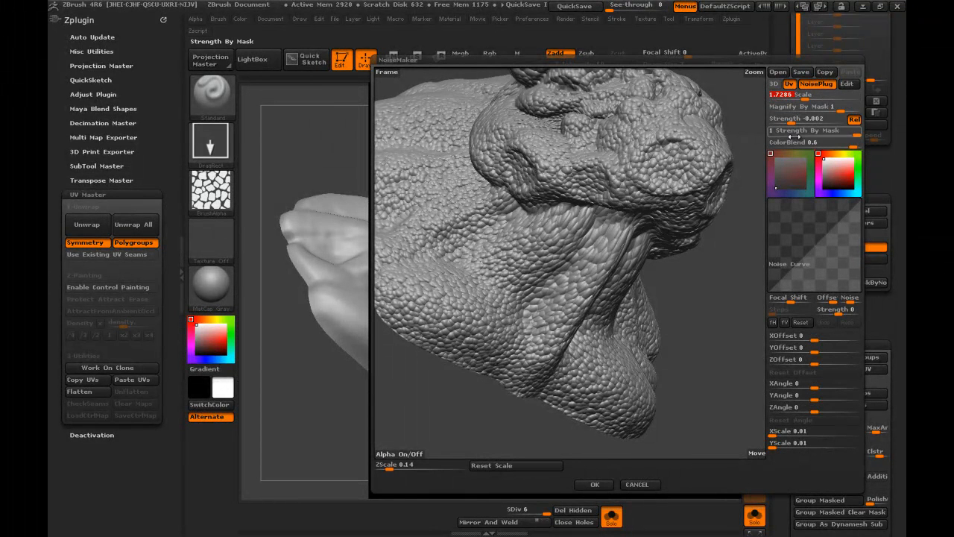
pyautogui.click(595, 485)
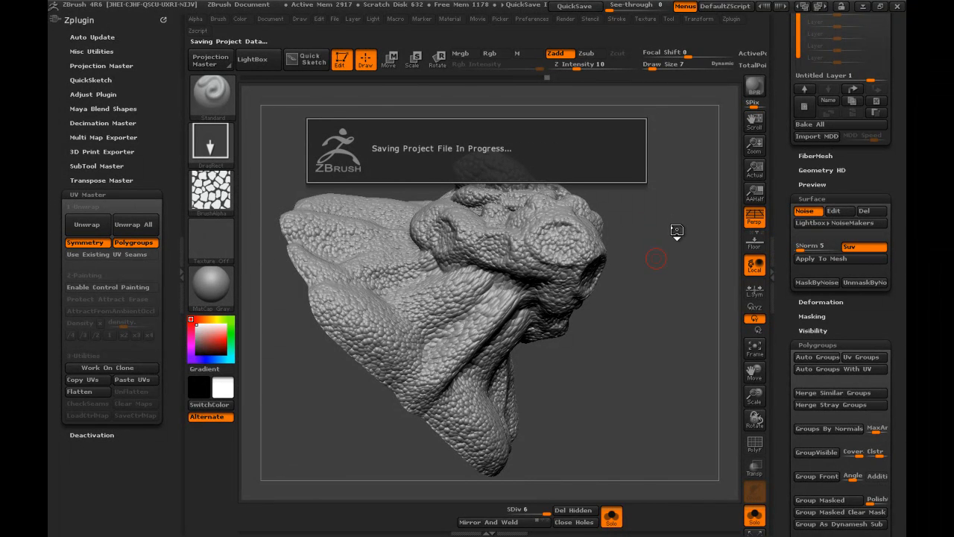
pyautogui.moveTo(675, 207)
pyautogui.mouseDown()
pyautogui.moveTo(653, 206)
pyautogui.moveTo(655, 270)
pyautogui.moveTo(656, 255)
pyautogui.moveTo(612, 216)
pyautogui.moveTo(603, 290)
pyautogui.moveTo(719, 215)
pyautogui.mouseUp()
# - Toggle the surface noise off and on to compare the head with and without the scales
pyautogui.moveTo(782, 86); pyautogui.dragTo(784, 142)
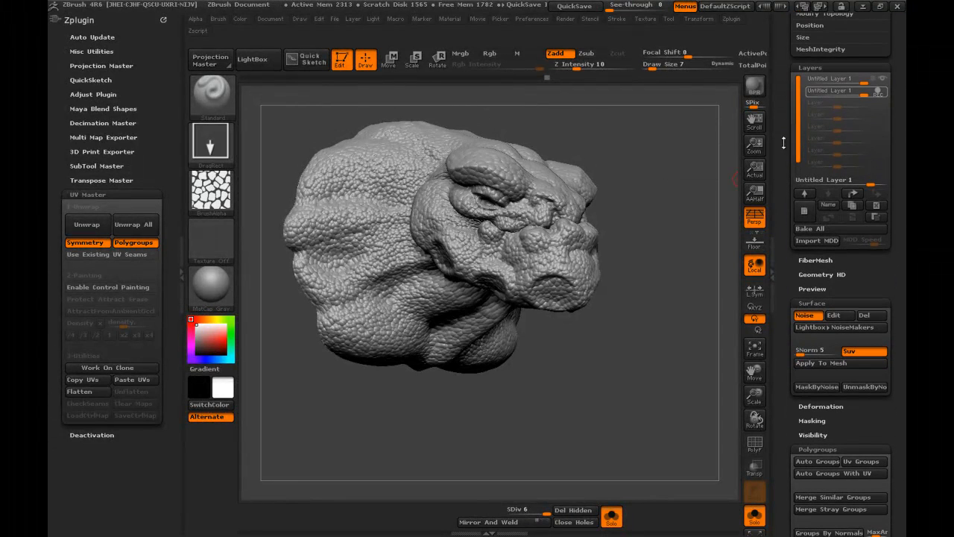
pyautogui.click(806, 316)
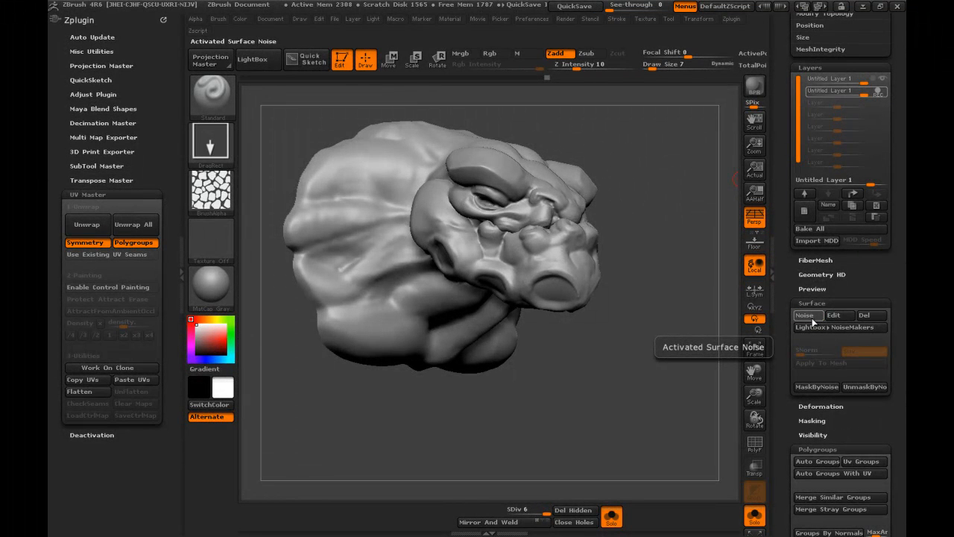
pyautogui.click(812, 318)
pyautogui.click(812, 318)
pyautogui.click(811, 318)
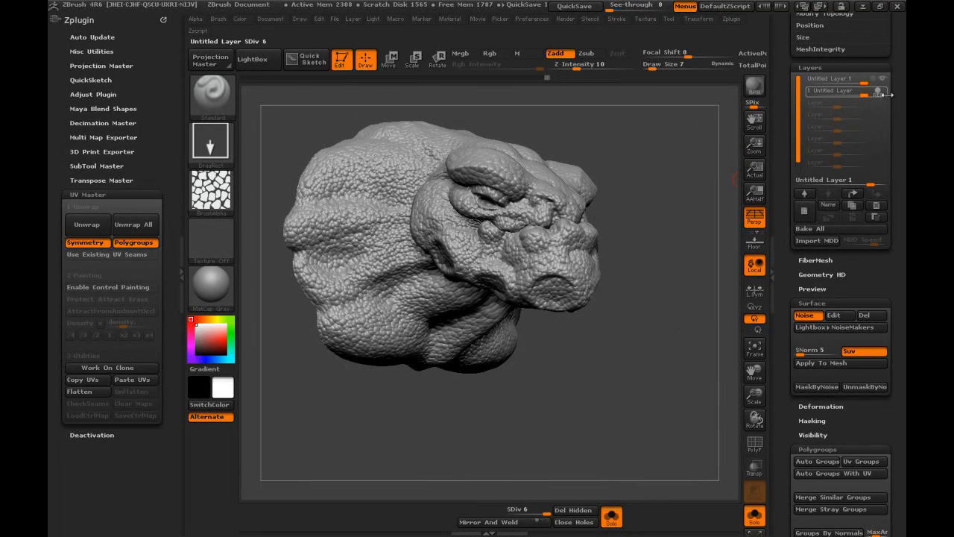
# - Apply the surface noise to the mesh on the recording layer and inspect the head from the front and side
pyautogui.moveTo(816, 94)
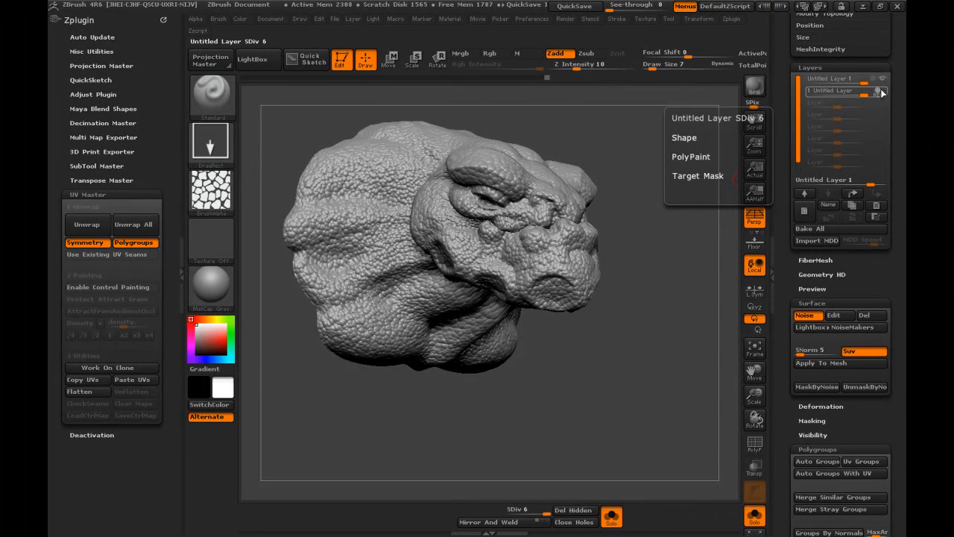
pyautogui.click(829, 363)
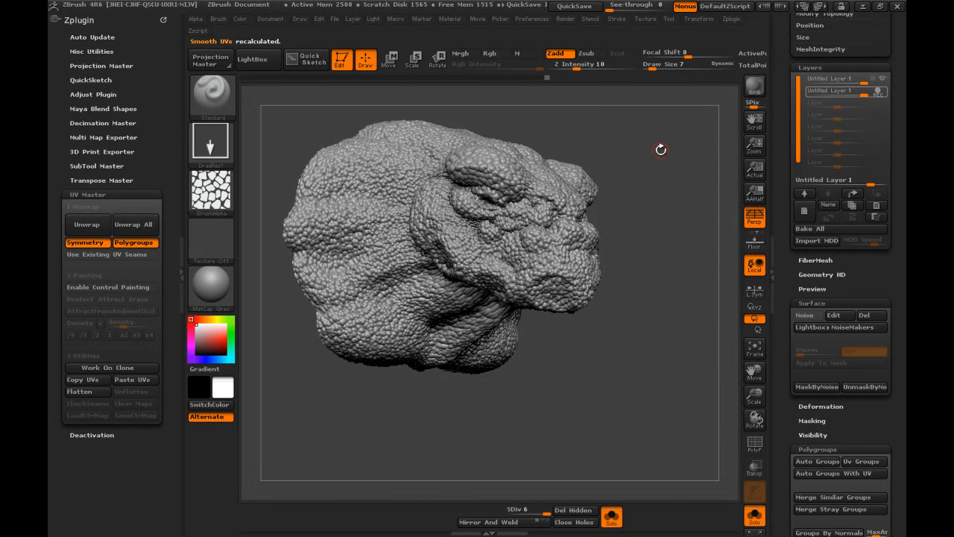
pyautogui.moveTo(663, 149)
pyautogui.mouseDown()
pyautogui.moveTo(611, 152)
pyautogui.moveTo(673, 144)
pyautogui.mouseUp()
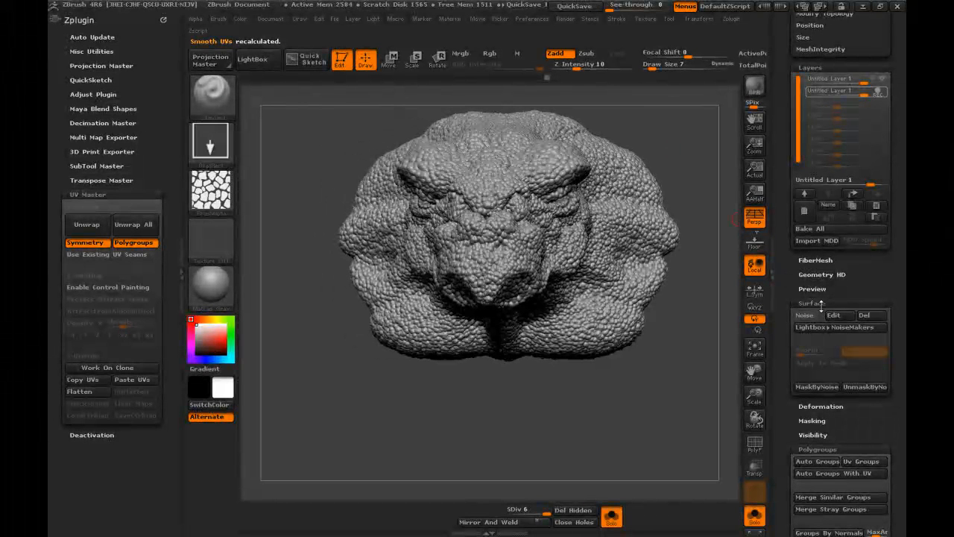
pyautogui.moveTo(687, 366)
pyautogui.mouseDown()
pyautogui.moveTo(652, 402)
pyautogui.moveTo(669, 401)
pyautogui.moveTo(656, 363)
pyautogui.moveTo(665, 390)
pyautogui.moveTo(660, 368)
pyautogui.moveTo(651, 405)
pyautogui.moveTo(662, 398)
pyautogui.mouseUp()
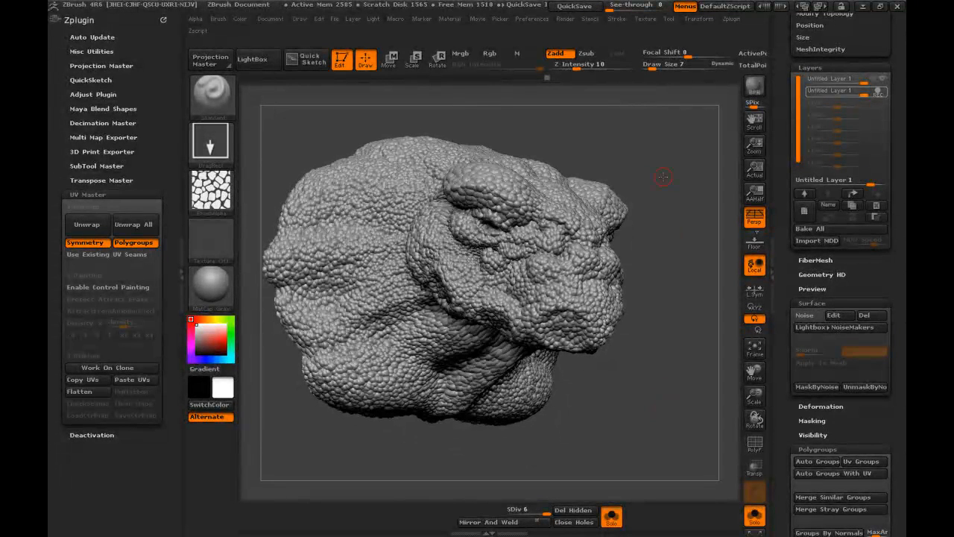
# - Stop recording on the noise layer and toggle its visibility to compare the head with and without it
pyautogui.click(878, 92)
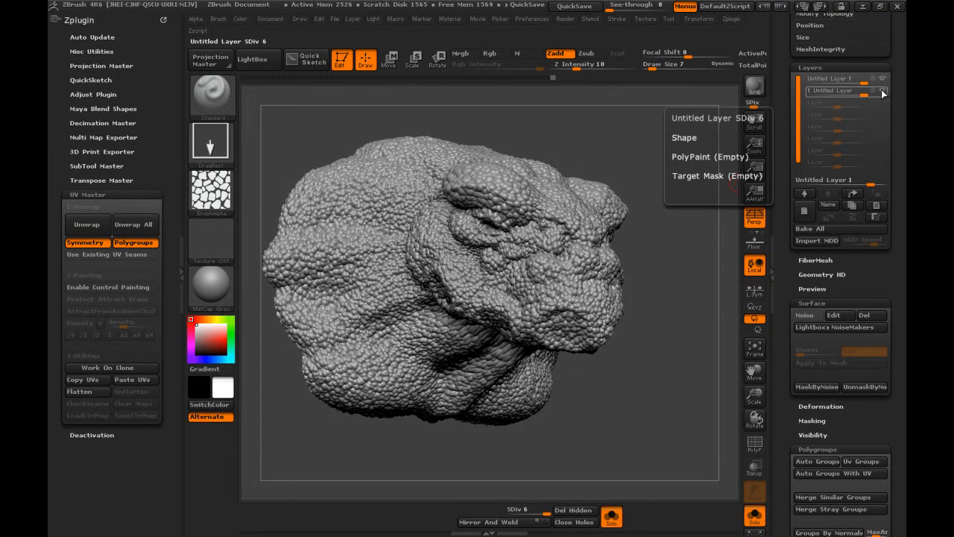
pyautogui.click(883, 93)
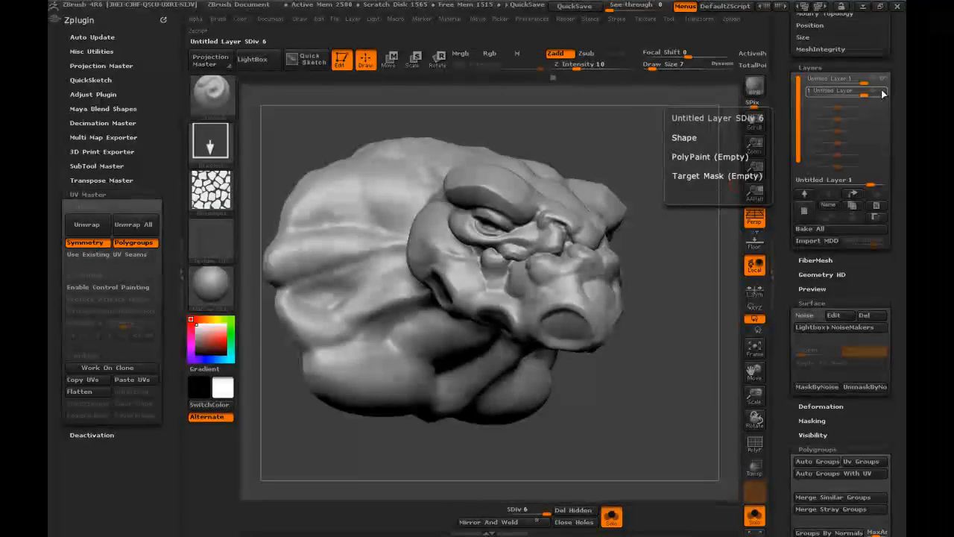
pyautogui.click(884, 93)
# - Reduce the noise layer's intensity to 0.3714 and check the softened scales from several angles
pyautogui.moveTo(858, 94); pyautogui.dragTo(853, 94)
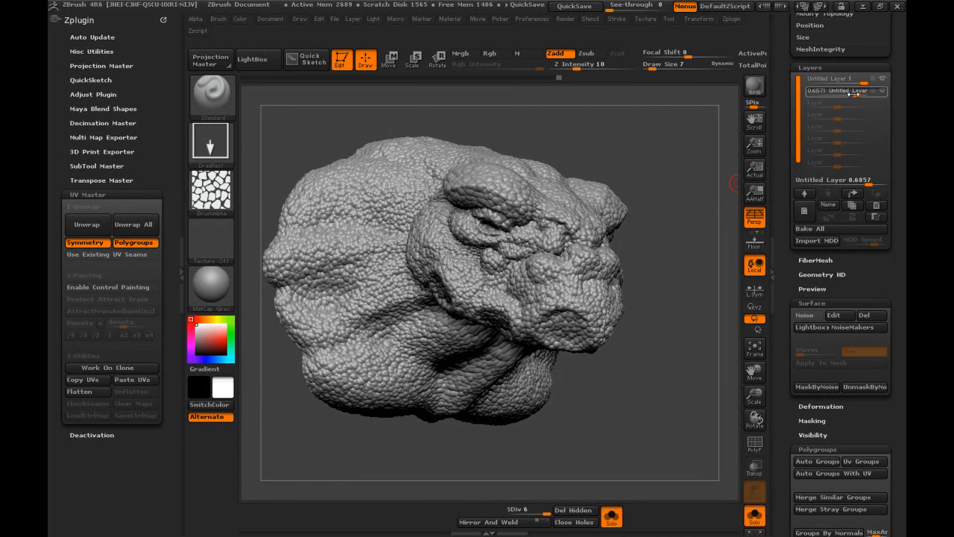
pyautogui.moveTo(853, 94); pyautogui.dragTo(848, 94)
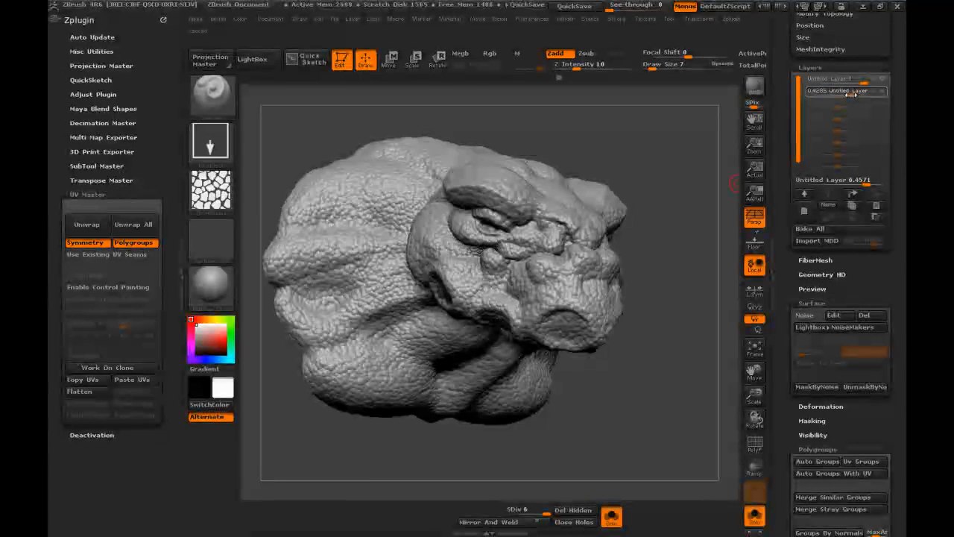
pyautogui.moveTo(690, 174)
pyautogui.mouseDown()
pyautogui.moveTo(656, 168)
pyautogui.moveTo(677, 149)
pyautogui.moveTo(671, 156)
pyautogui.moveTo(686, 164)
pyautogui.moveTo(660, 164)
pyautogui.moveTo(662, 174)
pyautogui.moveTo(655, 147)
pyautogui.mouseUp()
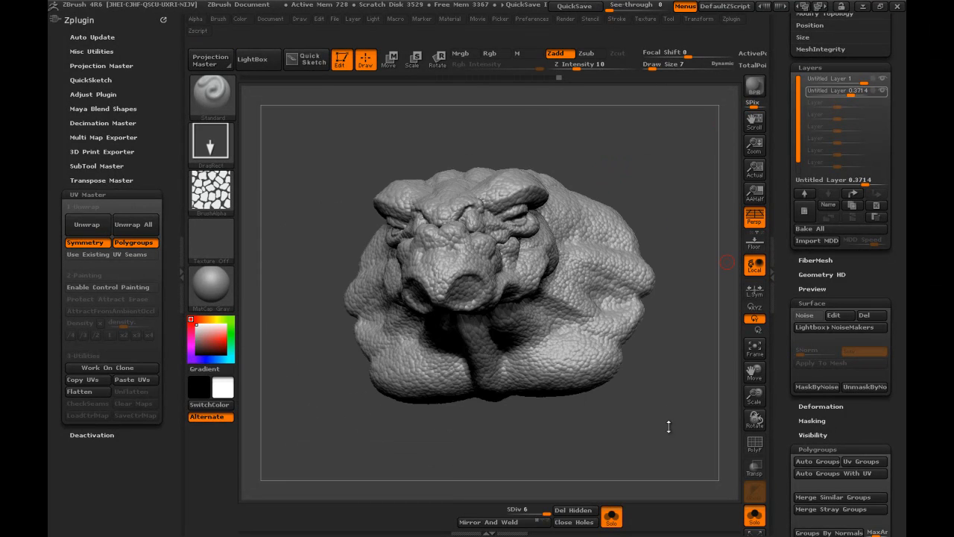
pyautogui.moveTo(666, 426); pyautogui.dragTo(684, 419)
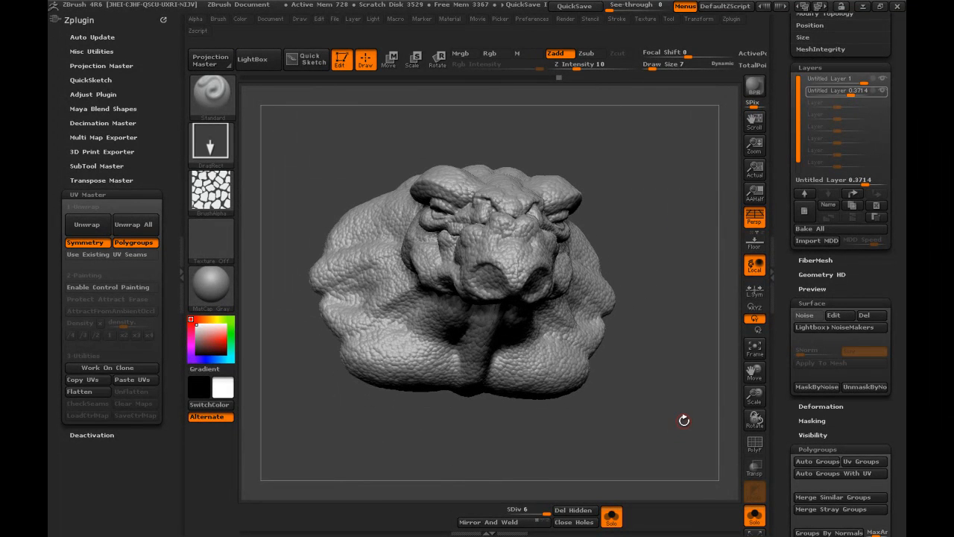
# - Hide the noise layer and reactivate the surface noise on the head
pyautogui.click(882, 91)
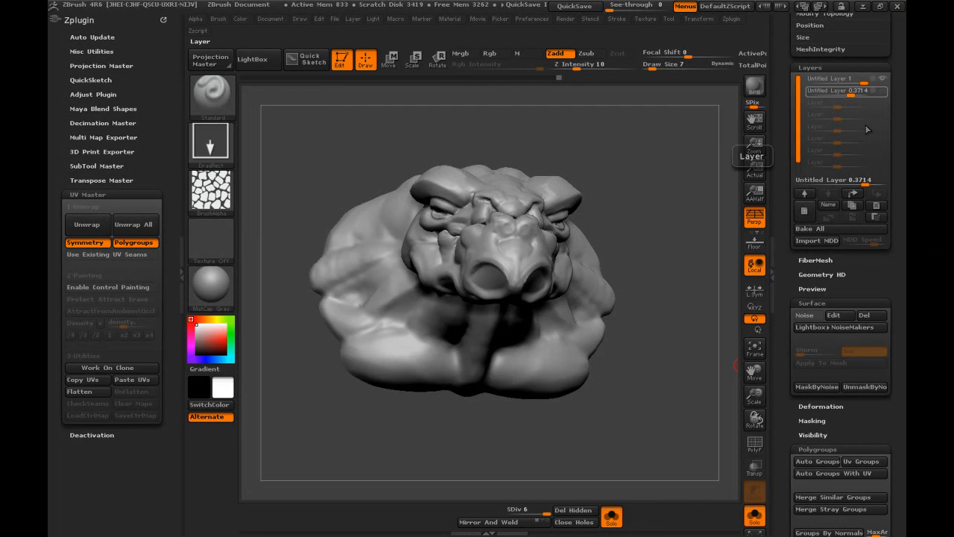
pyautogui.moveTo(683, 319); pyautogui.dragTo(690, 345)
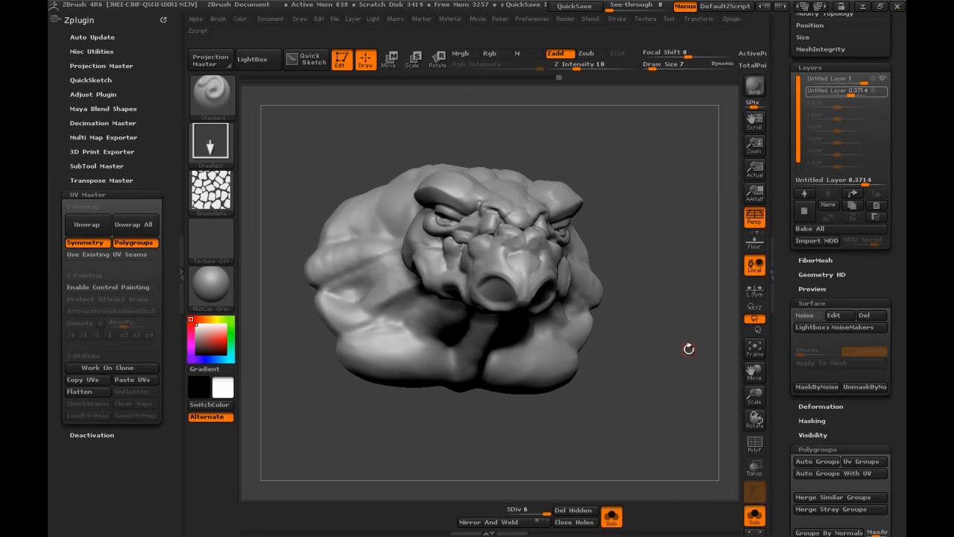
pyautogui.click(803, 317)
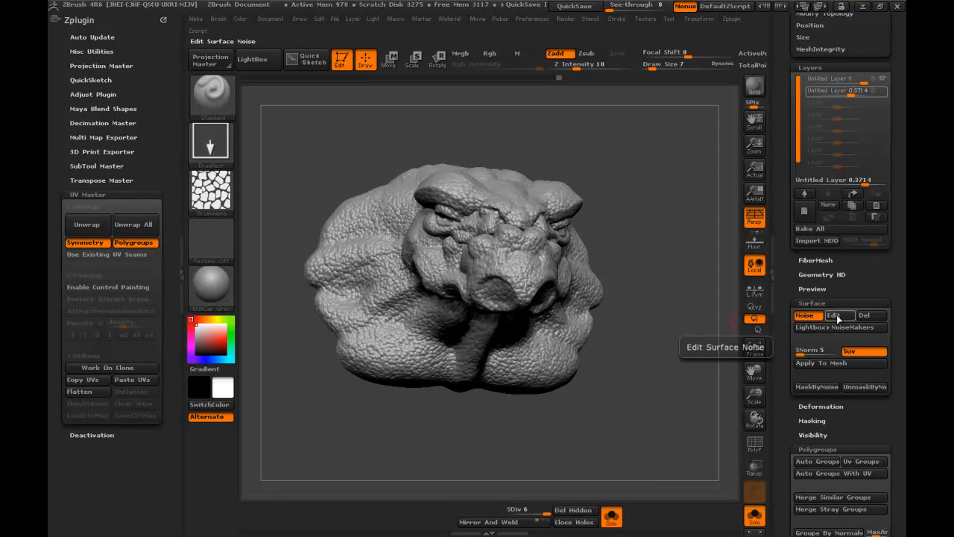
# - Start saving the surface noise settings to a file and create and open a NoiseMaker folder inside _Dragon
pyautogui.click(834, 315)
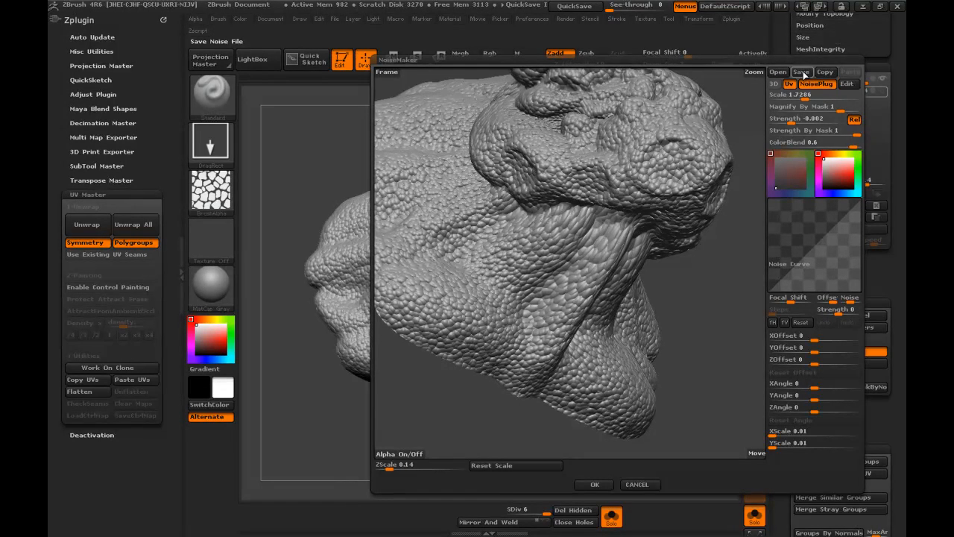
pyautogui.click(802, 72)
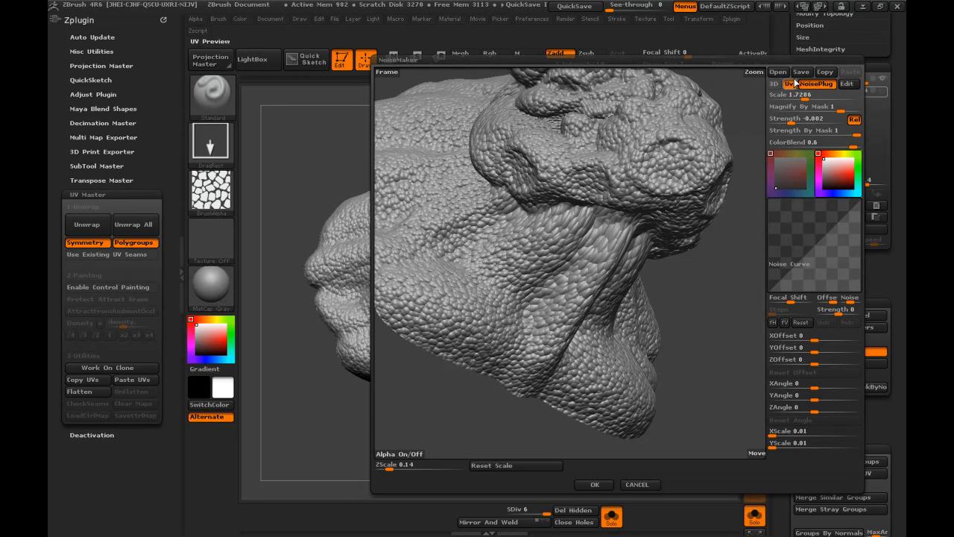
pyautogui.click(803, 73)
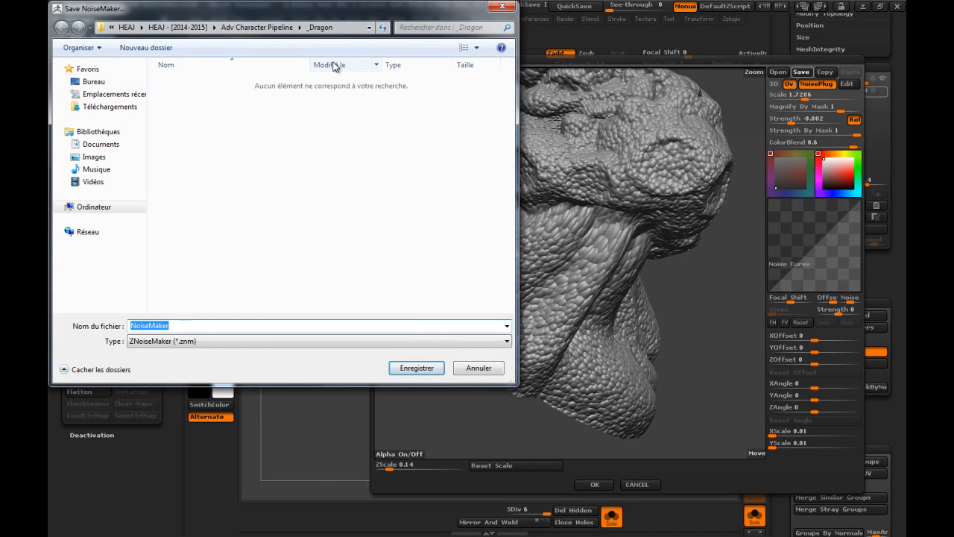
pyautogui.rightClick(259, 155)
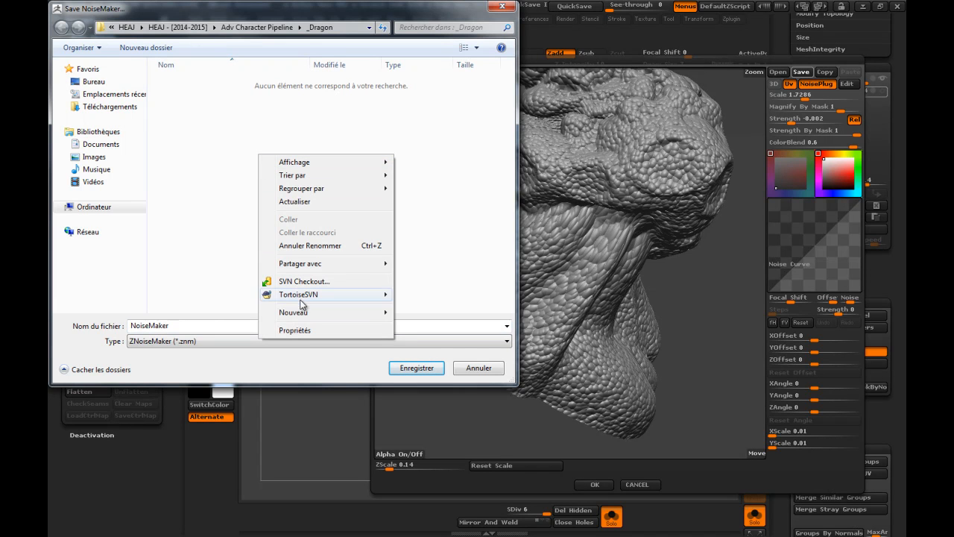
pyautogui.moveTo(304, 315)
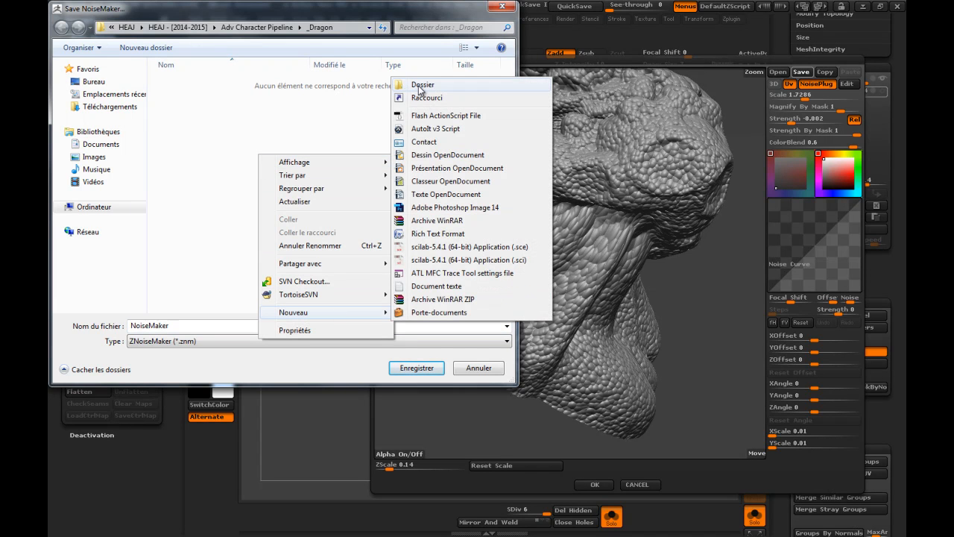
pyautogui.click(422, 85)
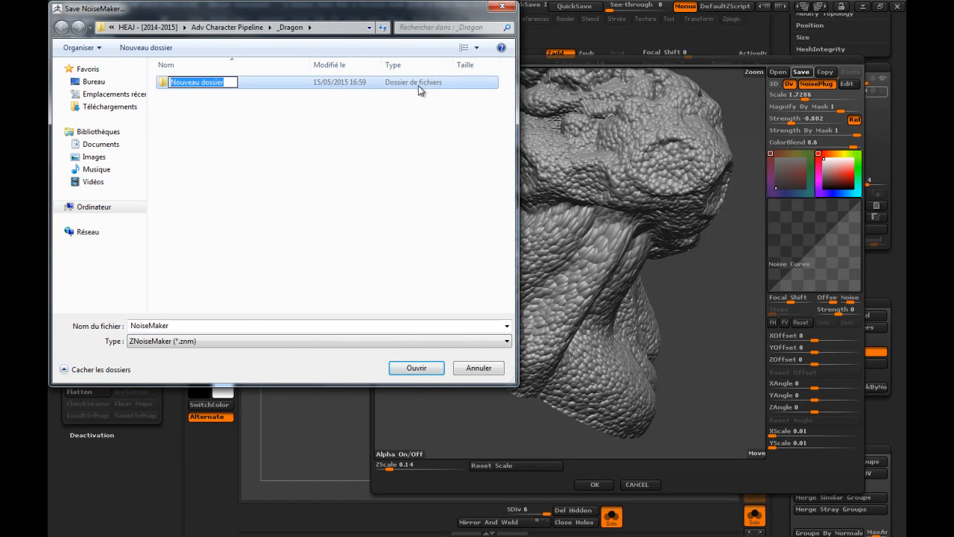
pyautogui.write('NoiseMaker')
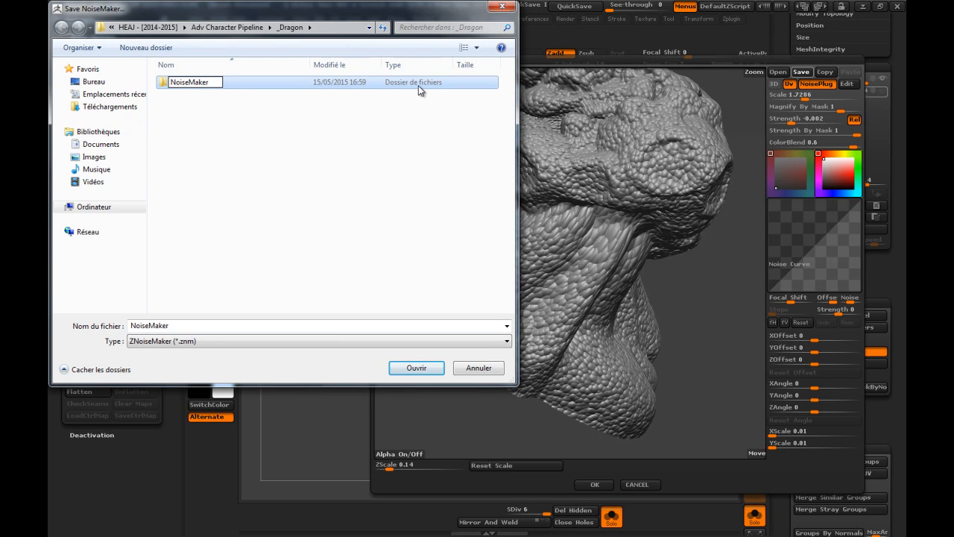
pyautogui.press('Return')
pyautogui.doubleClick(418, 83)
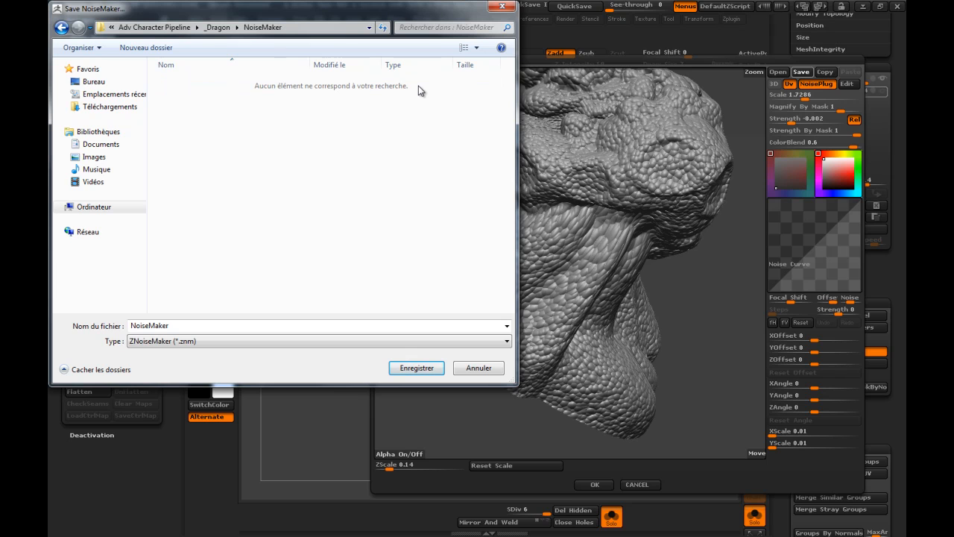
# - Save the noise preset as Skin_Small in the ZNoiseMaker (*.znm) format
pyautogui.doubleClick(186, 327)
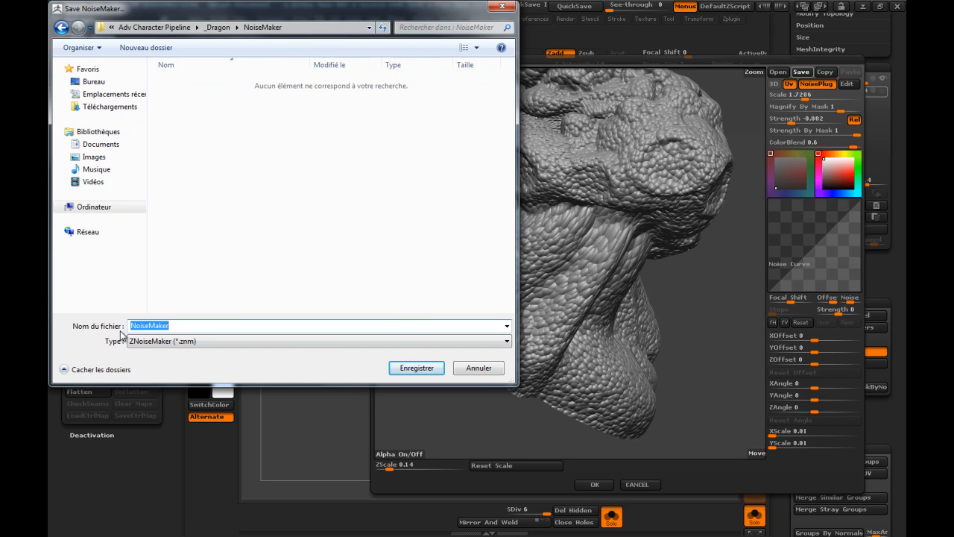
pyautogui.write('Skin_Small')
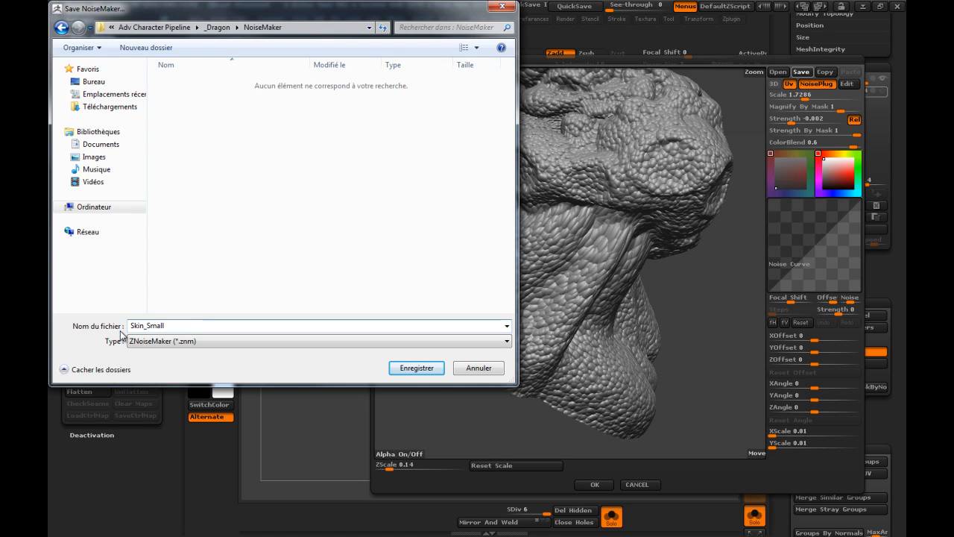
pyautogui.press('Return')
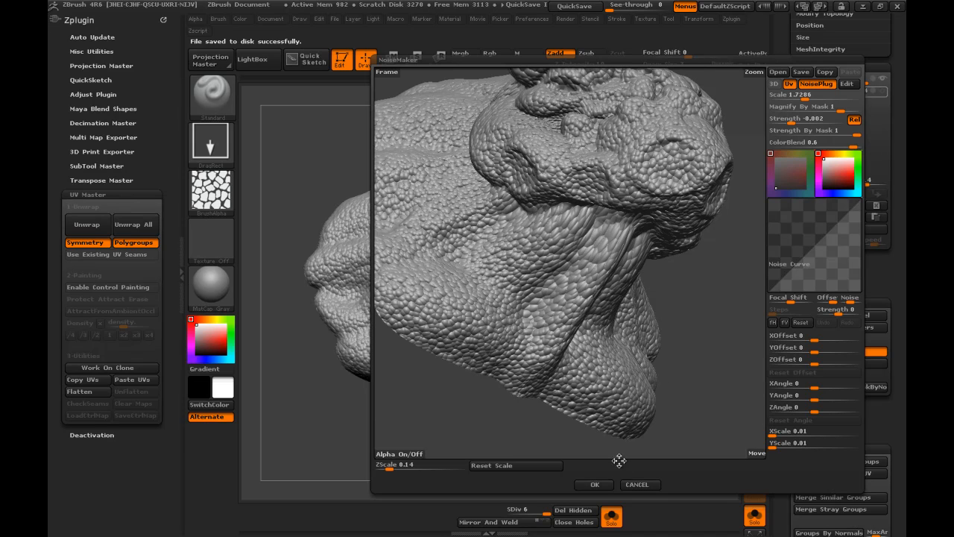
# - Close the noise editor, turn off the live surface noise and show the noise layer on the head
pyautogui.click(637, 484)
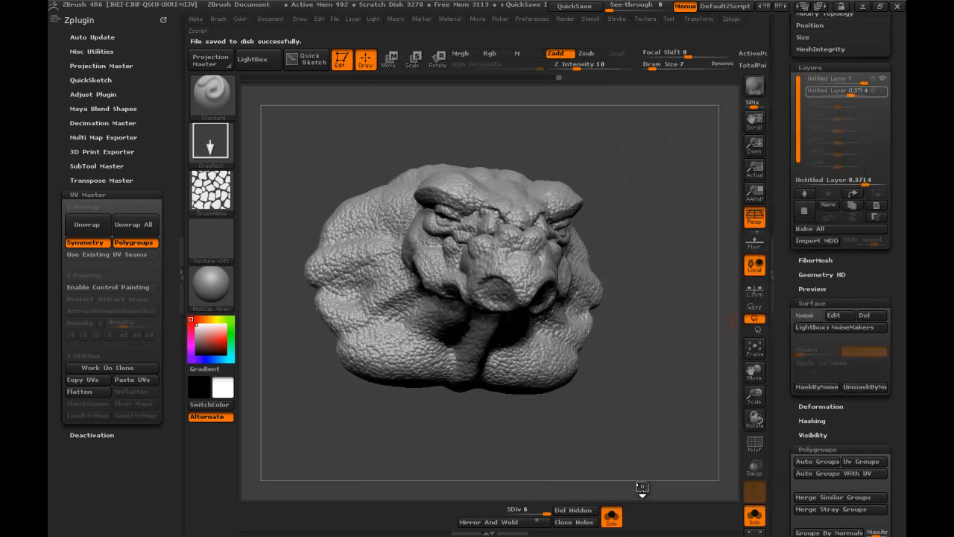
pyautogui.click(811, 316)
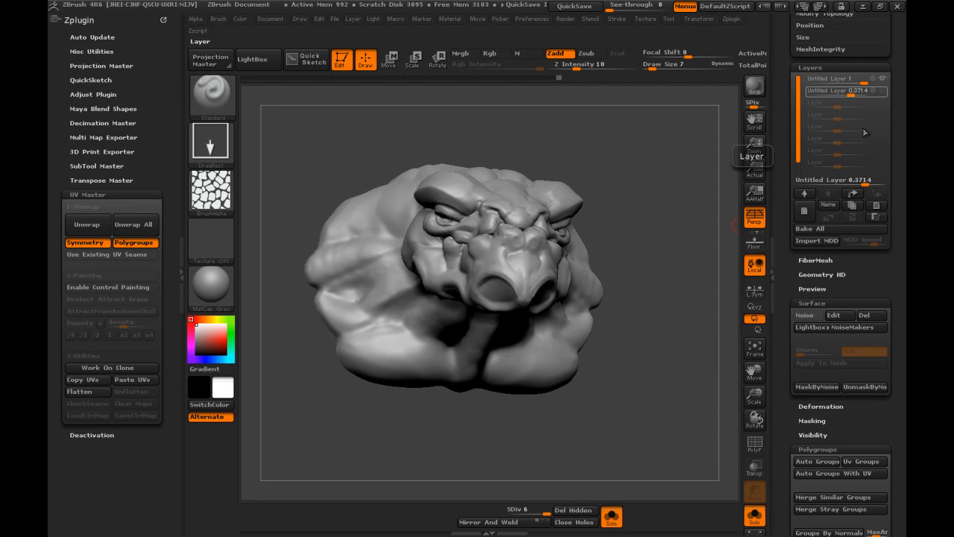
pyautogui.moveTo(655, 168)
pyautogui.mouseDown()
pyautogui.moveTo(643, 154)
pyautogui.moveTo(646, 170)
pyautogui.moveTo(663, 177)
pyautogui.mouseUp()
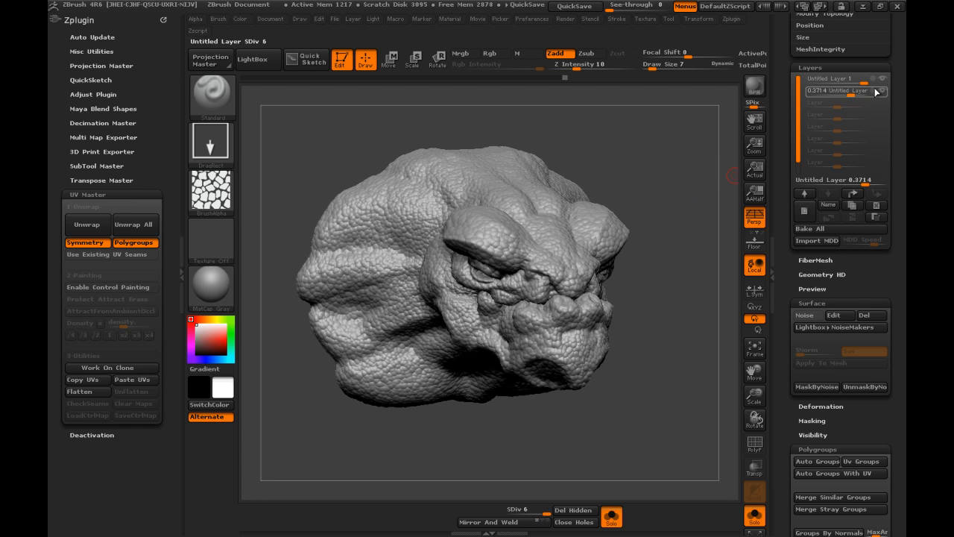
pyautogui.moveTo(883, 92)
# - Store a morph target of the head with the noise layer shown
pyautogui.scroll(-5, 784, 270)
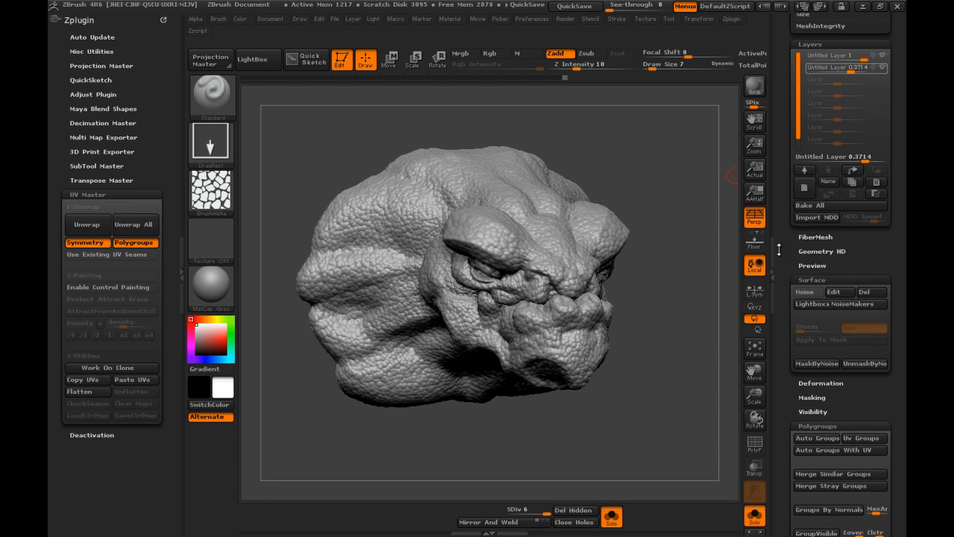
pyautogui.click(814, 257)
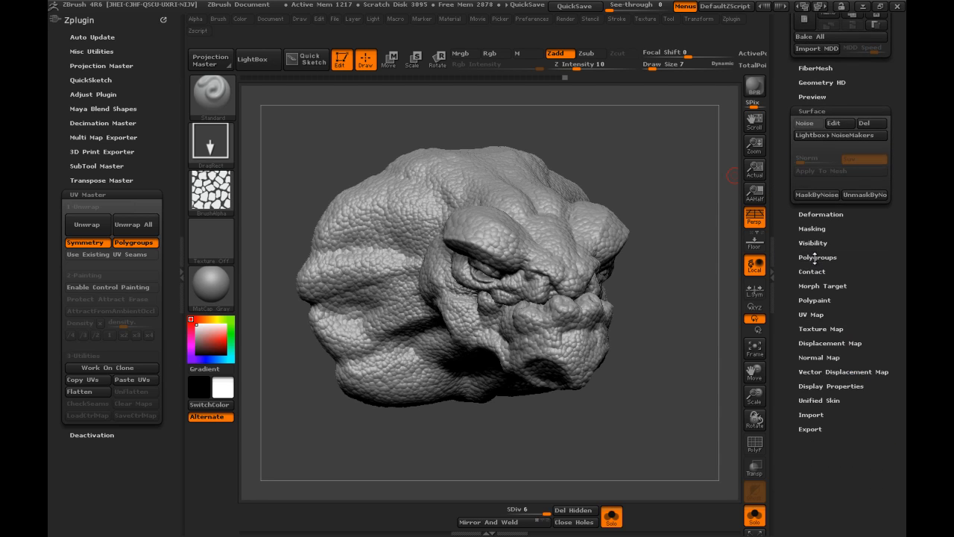
pyautogui.click(817, 110)
pyautogui.click(817, 111)
pyautogui.click(828, 286)
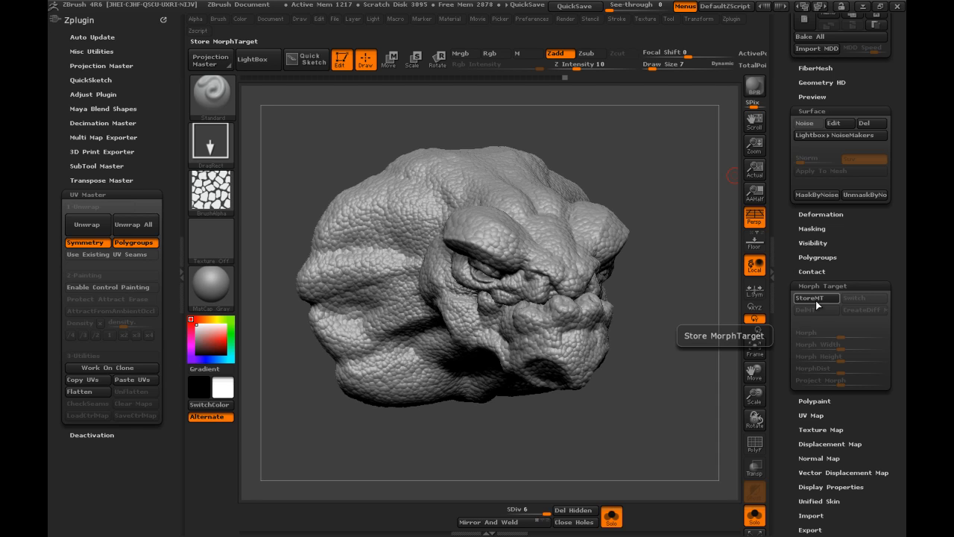
pyautogui.click(816, 299)
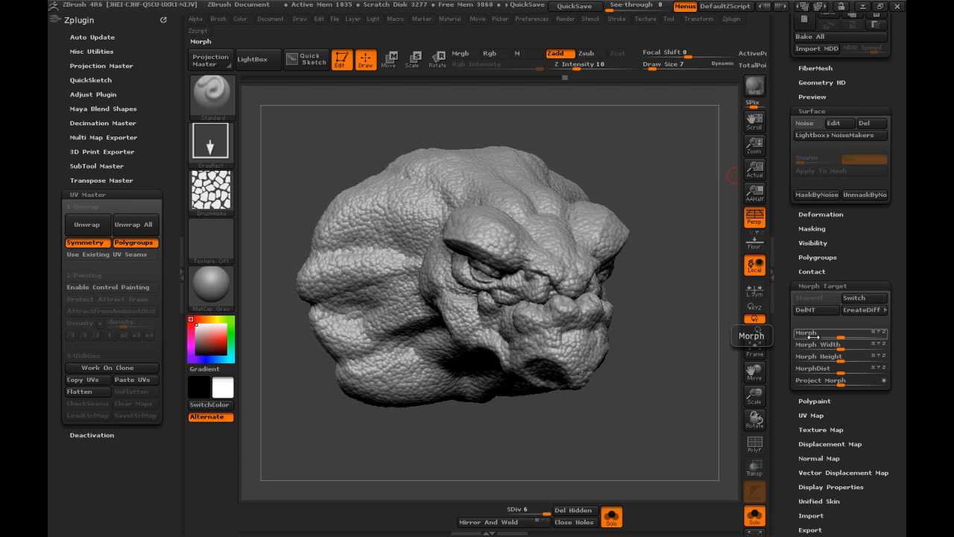
# - Hide the noise layer and add a new recording layer beneath it
pyautogui.scroll(10, 796, 260)
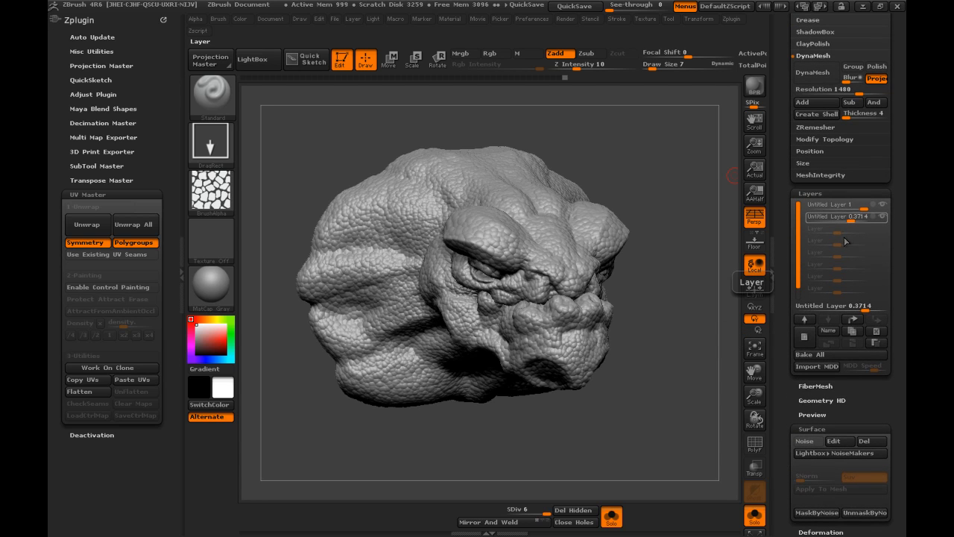
pyautogui.moveTo(886, 222)
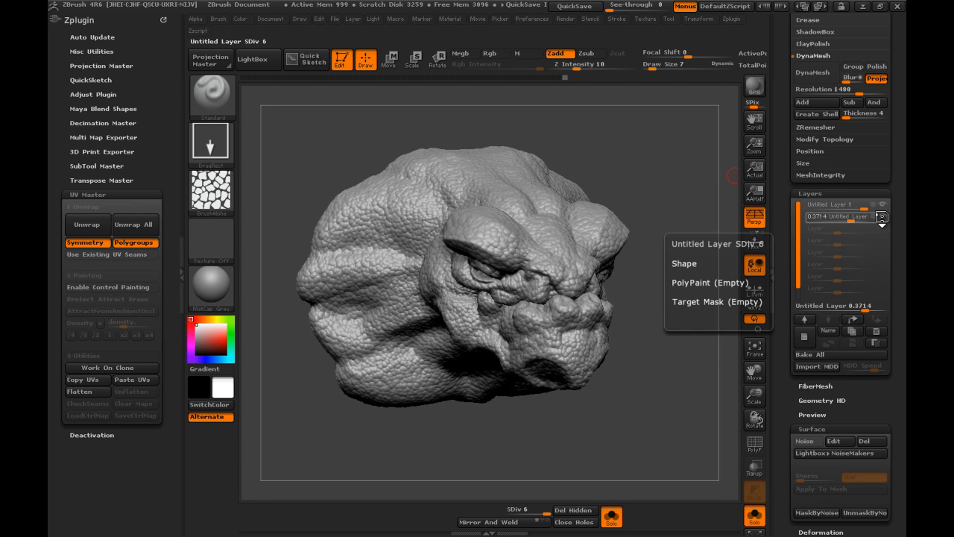
pyautogui.click(881, 217)
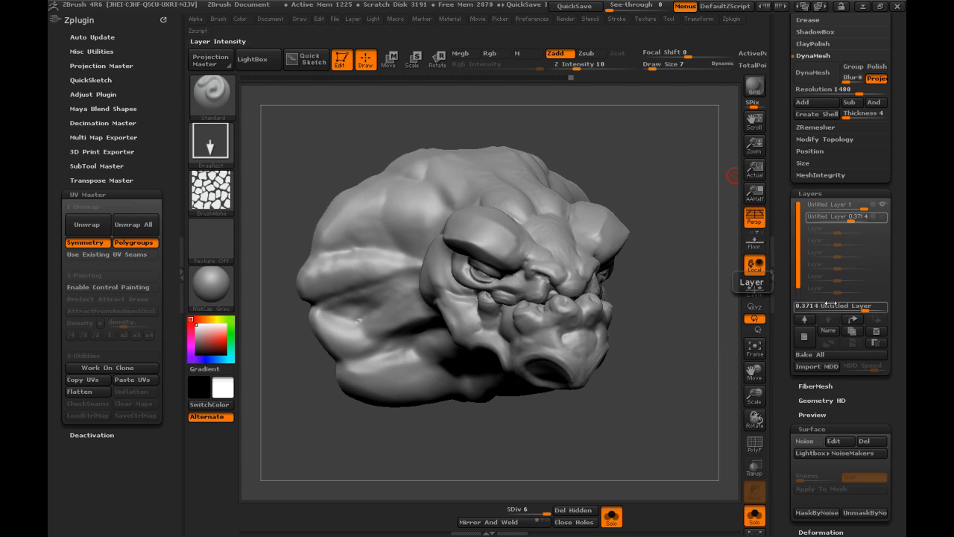
pyautogui.click(809, 337)
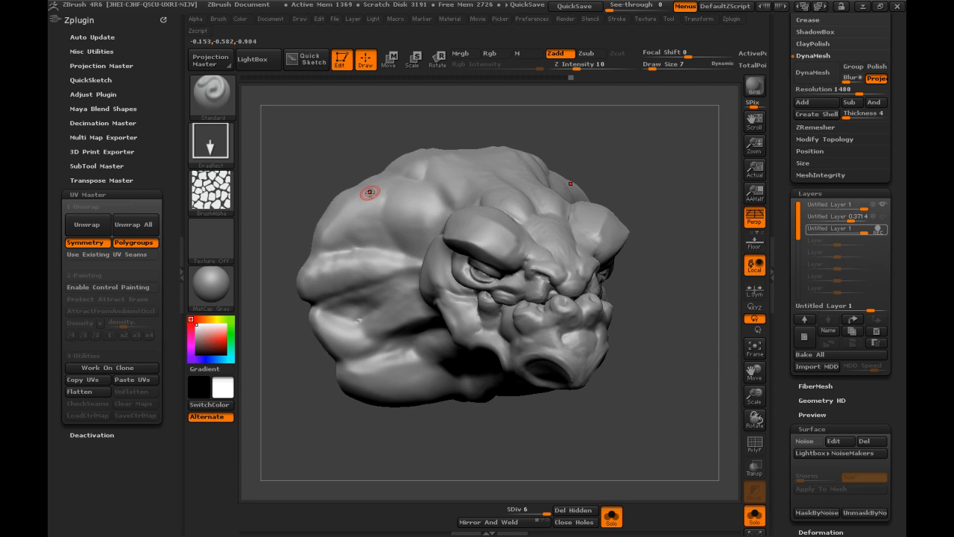
# - Paint the stored scales into the neck folds beneath the jaw using the Morph brush at draw size 14
pyautogui.click(222, 105)
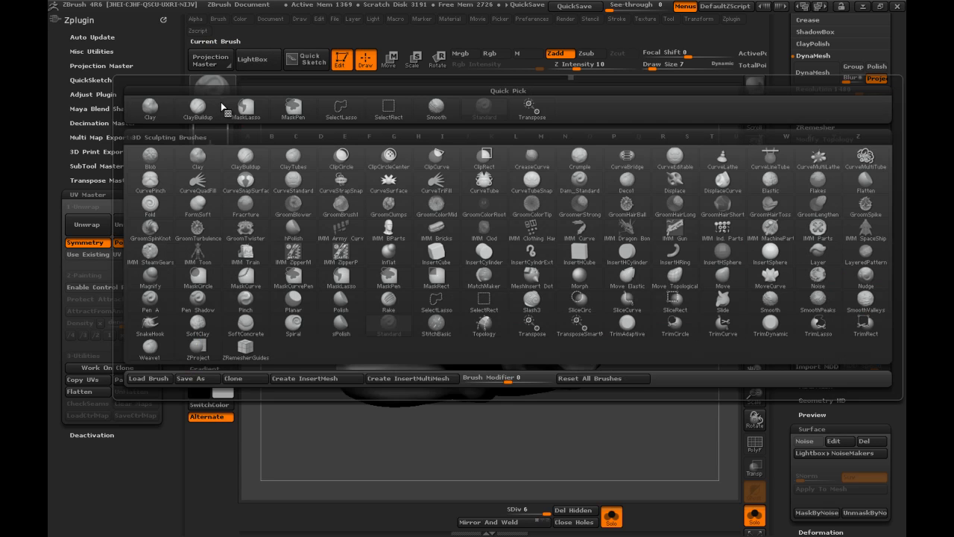
pyautogui.press('m')
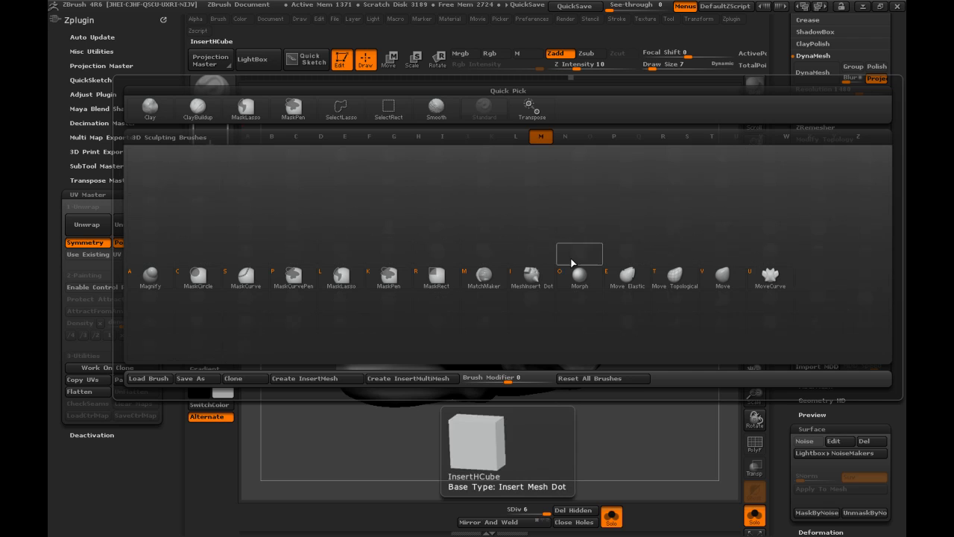
pyautogui.click(578, 279)
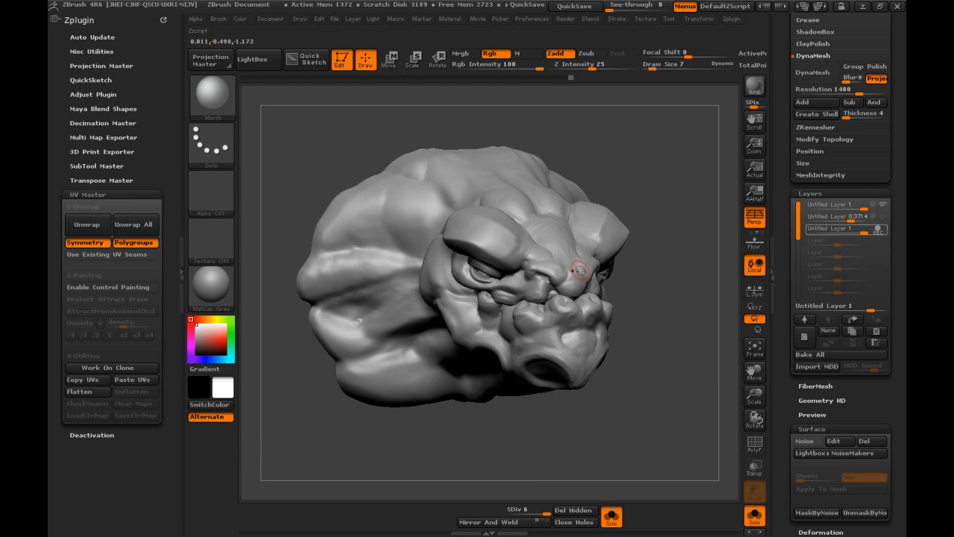
pyautogui.moveTo(600, 448)
pyautogui.mouseDown()
pyautogui.moveTo(656, 374)
pyautogui.moveTo(657, 325)
pyautogui.mouseUp()
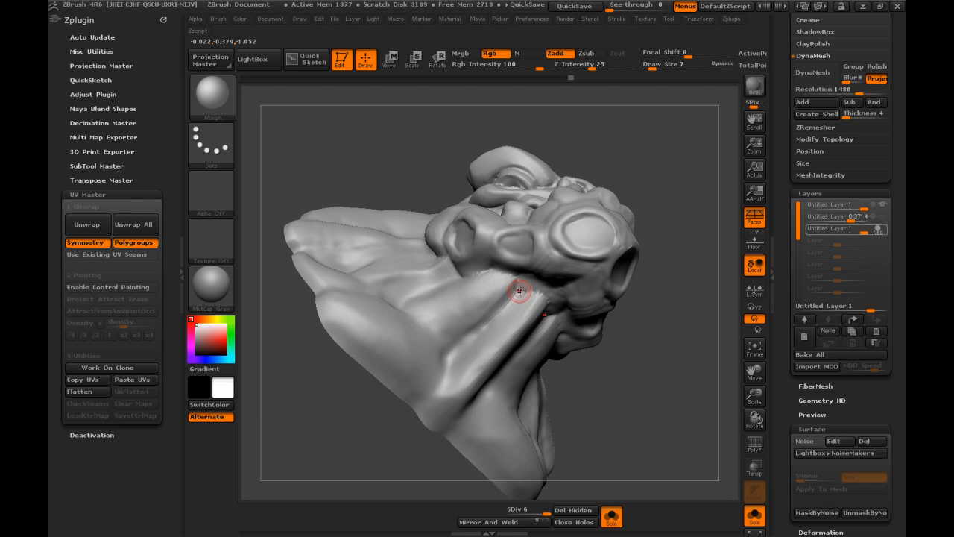
pyautogui.press('s')
pyautogui.moveTo(518, 292); pyautogui.dragTo(518, 293)
pyautogui.press('s')
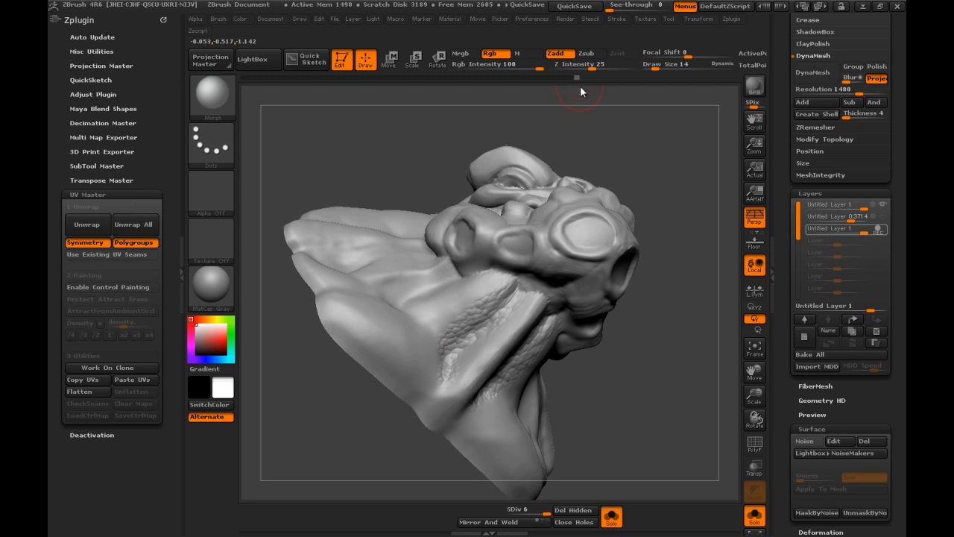
# - Set the Morph brush's Z Intensity to 10 and softly paint more scales around the throat and neck folds
pyautogui.click(573, 66)
pyautogui.write('00')
pyautogui.press('Return')
pyautogui.moveTo(643, 364); pyautogui.dragTo(517, 303)
pyautogui.moveTo(639, 337)
pyautogui.mouseDown()
pyautogui.moveTo(503, 281)
pyautogui.moveTo(443, 273)
pyautogui.moveTo(478, 267)
pyautogui.moveTo(473, 251)
pyautogui.mouseUp()
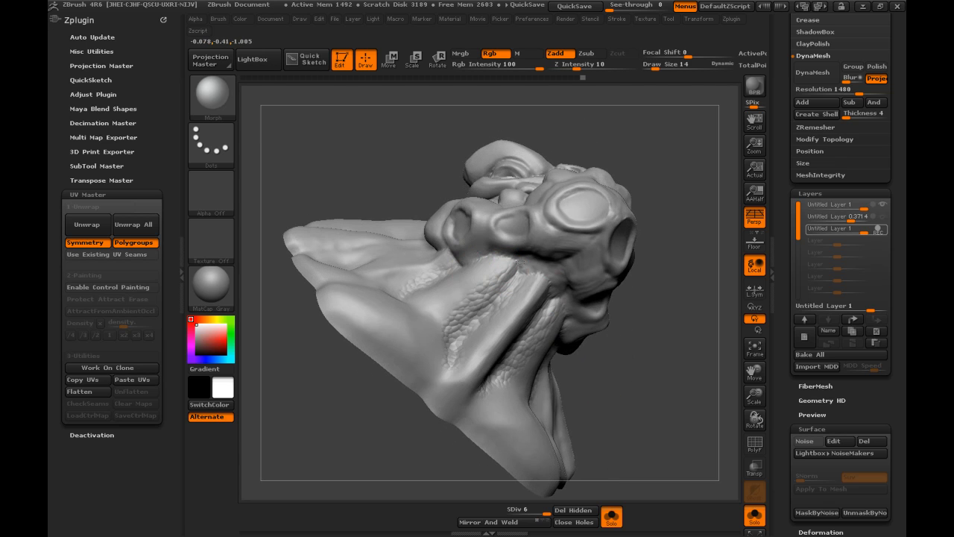
pyautogui.moveTo(589, 296)
pyautogui.mouseDown()
pyautogui.moveTo(609, 424)
pyautogui.moveTo(559, 335)
pyautogui.mouseUp()
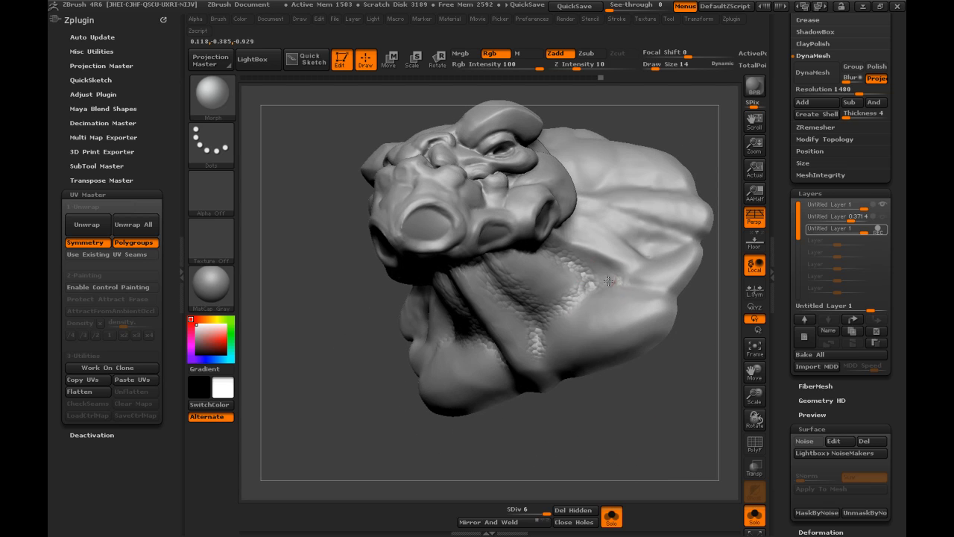
# - Paint scales with the Morph brush along the side of the neck behind the cheek
pyautogui.moveTo(652, 357); pyautogui.dragTo(639, 415)
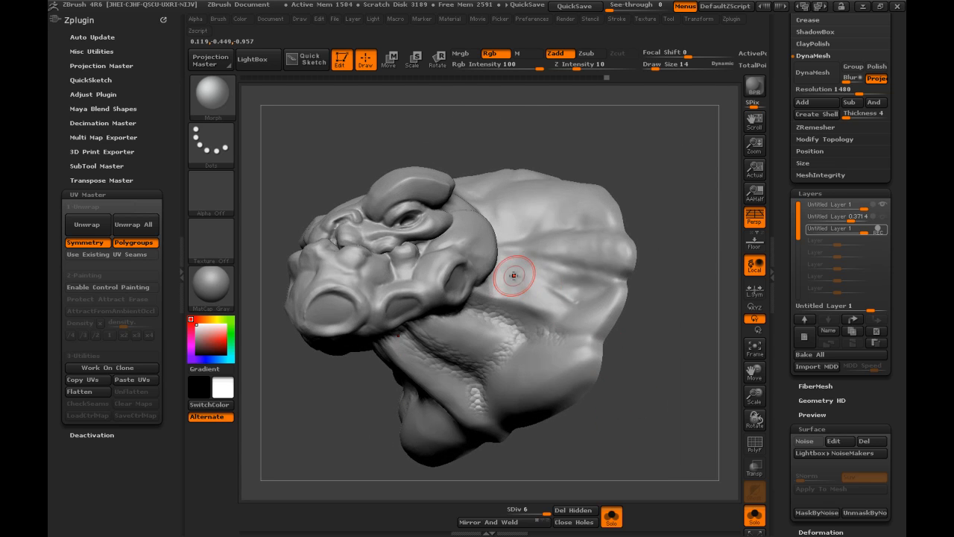
pyautogui.moveTo(566, 296); pyautogui.dragTo(585, 298)
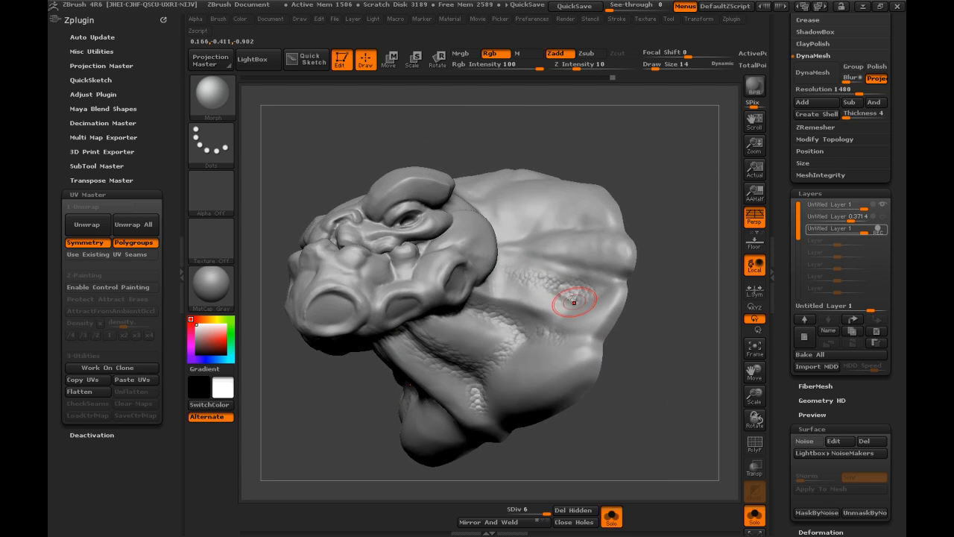
pyautogui.moveTo(641, 354)
pyautogui.mouseDown()
pyautogui.moveTo(649, 383)
pyautogui.moveTo(516, 296)
pyautogui.mouseUp()
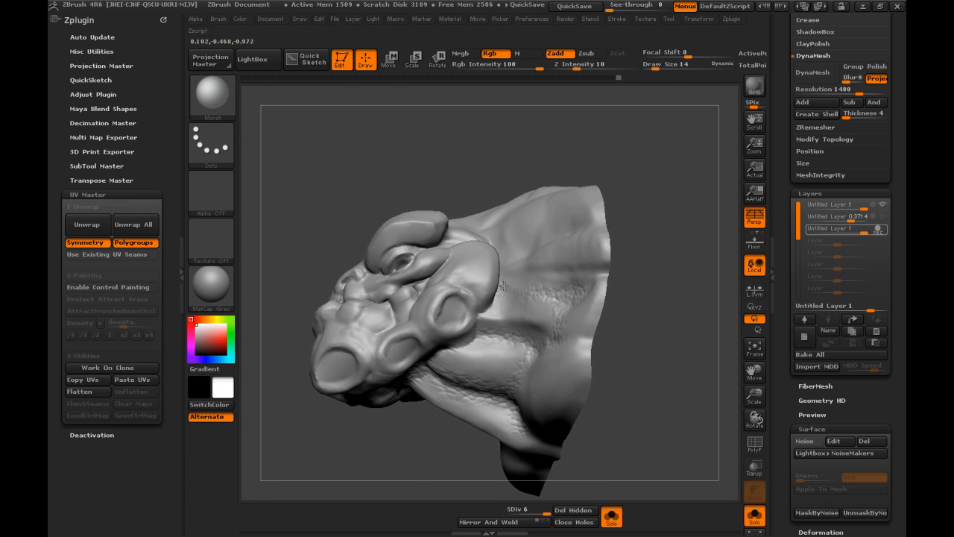
pyautogui.moveTo(684, 348); pyautogui.dragTo(522, 276)
pyautogui.moveTo(656, 247); pyautogui.dragTo(541, 278)
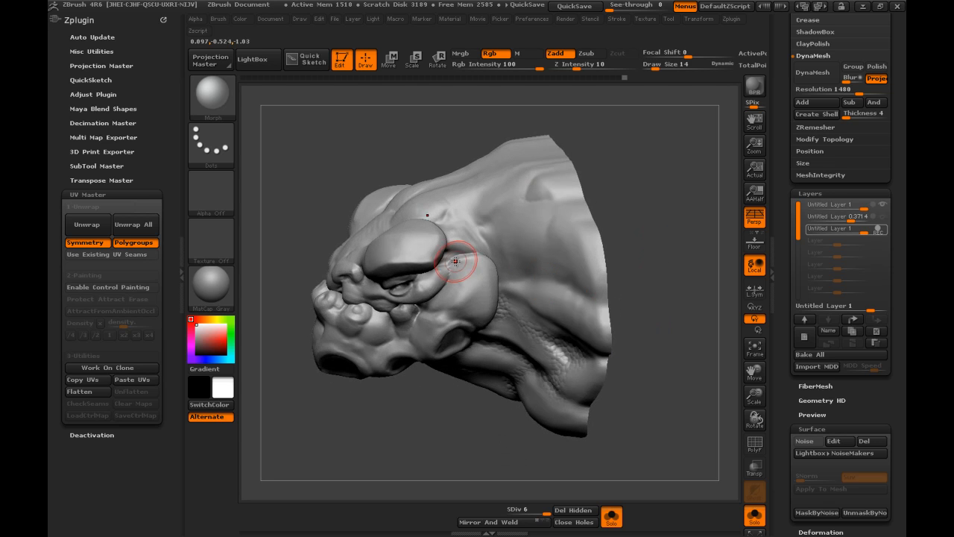
pyautogui.moveTo(583, 313); pyautogui.dragTo(586, 278)
pyautogui.moveTo(632, 323); pyautogui.dragTo(504, 307)
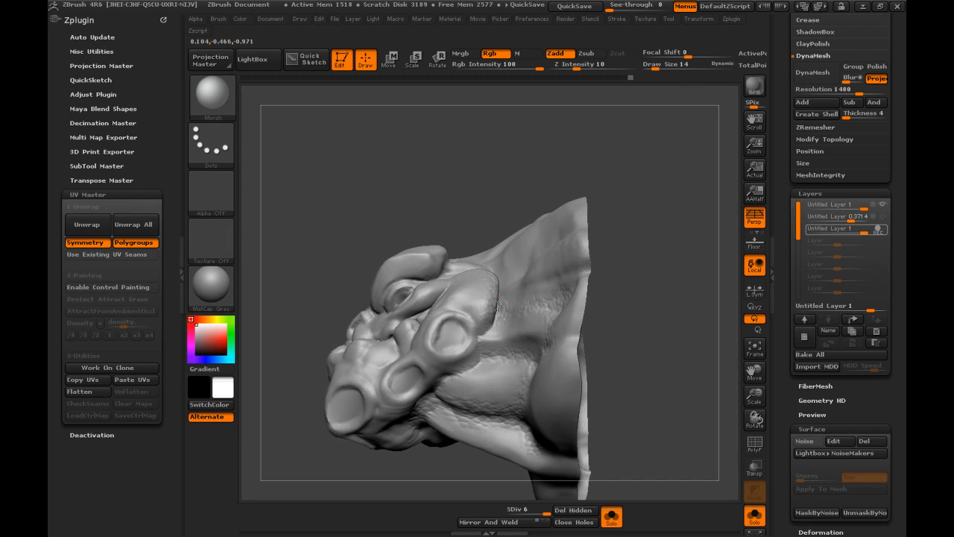
# - Extend the scales into the crease behind the cheek and across the lower neck and throat
pyautogui.moveTo(639, 281); pyautogui.dragTo(529, 315)
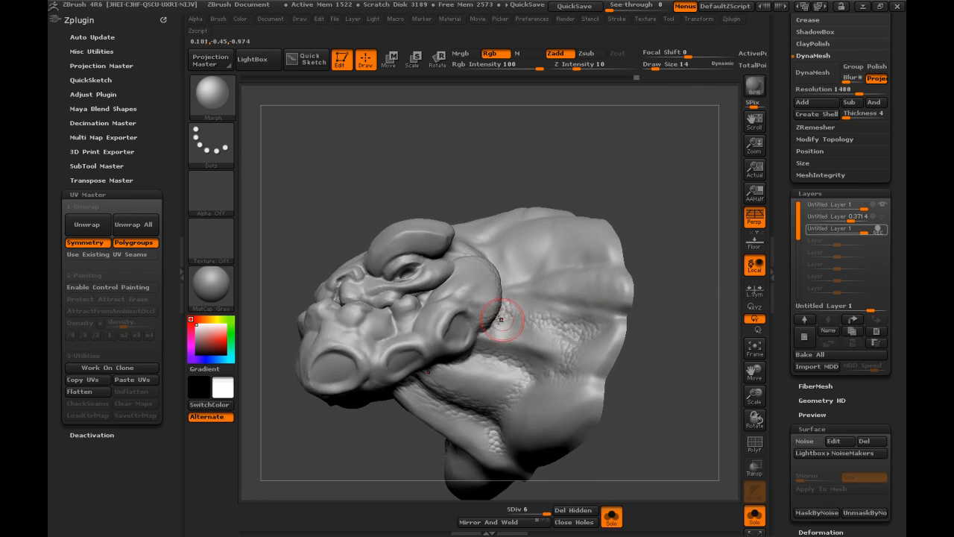
pyautogui.moveTo(670, 323); pyautogui.dragTo(520, 318)
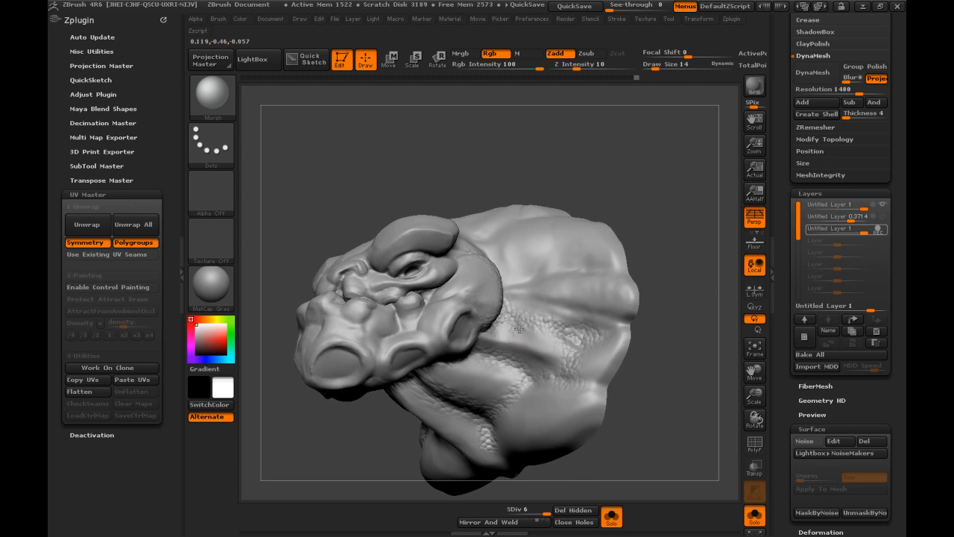
pyautogui.moveTo(585, 343); pyautogui.dragTo(562, 319)
pyautogui.moveTo(642, 346)
pyautogui.mouseDown()
pyautogui.moveTo(656, 370)
pyautogui.moveTo(647, 336)
pyautogui.mouseUp()
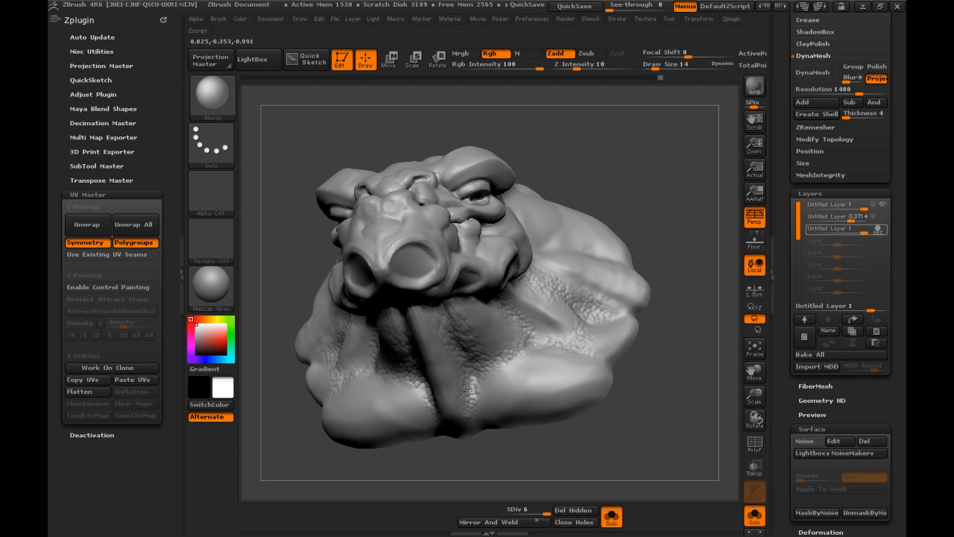
pyautogui.moveTo(619, 440)
pyautogui.mouseDown()
pyautogui.moveTo(645, 442)
pyautogui.moveTo(649, 408)
pyautogui.moveTo(650, 445)
pyautogui.moveTo(679, 433)
pyautogui.moveTo(681, 415)
pyautogui.moveTo(618, 368)
pyautogui.mouseUp()
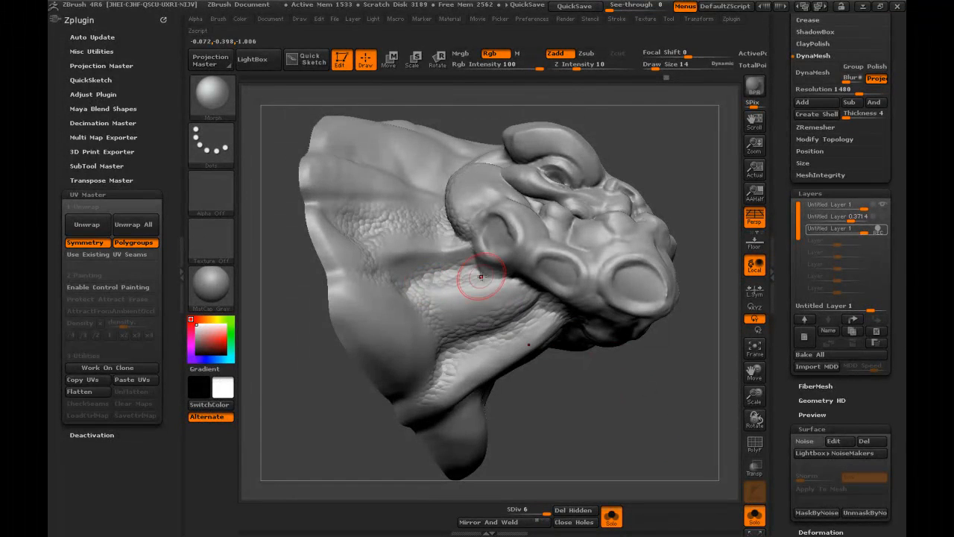
pyautogui.moveTo(677, 436); pyautogui.dragTo(666, 485)
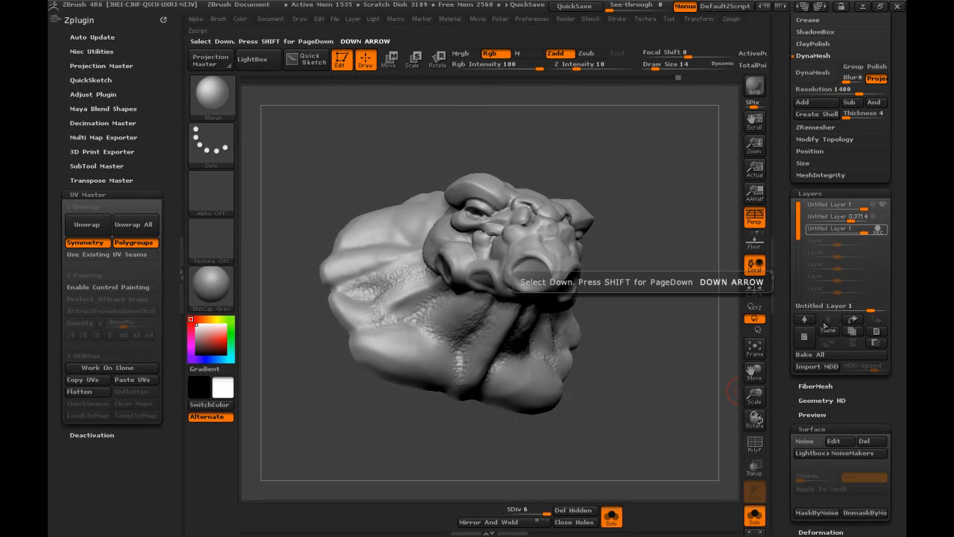
# - Add another recording layer and activate the surface noise on the head
pyautogui.click(804, 339)
pyautogui.click(804, 440)
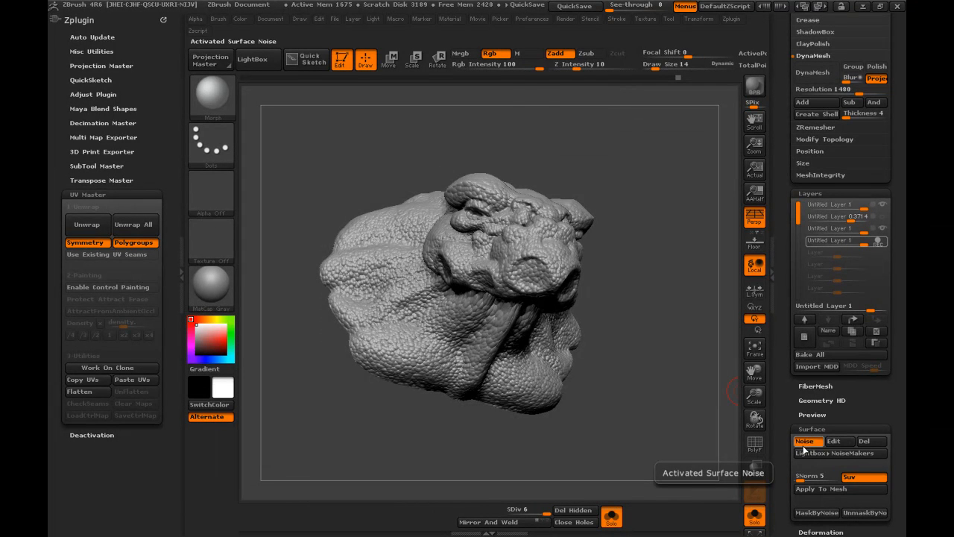
pyautogui.click(832, 441)
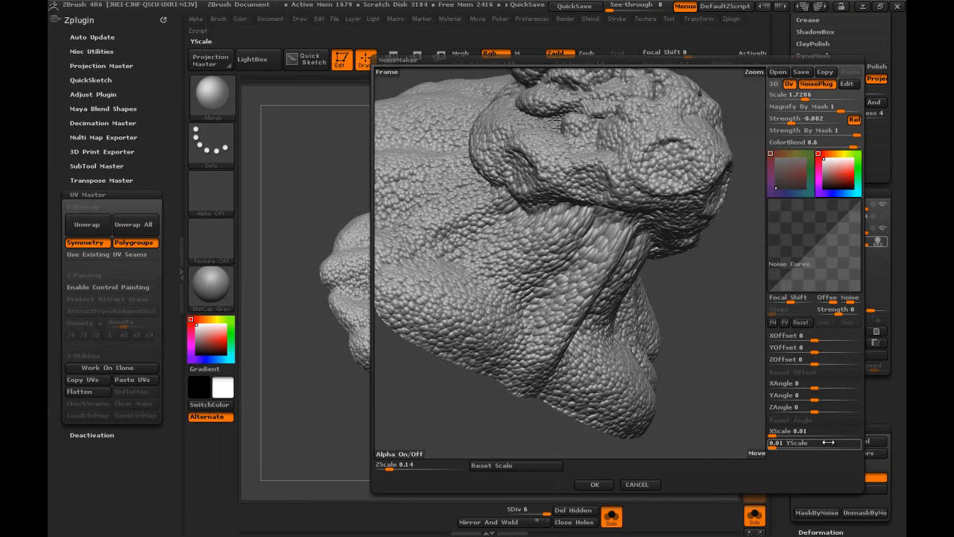
pyautogui.click(638, 485)
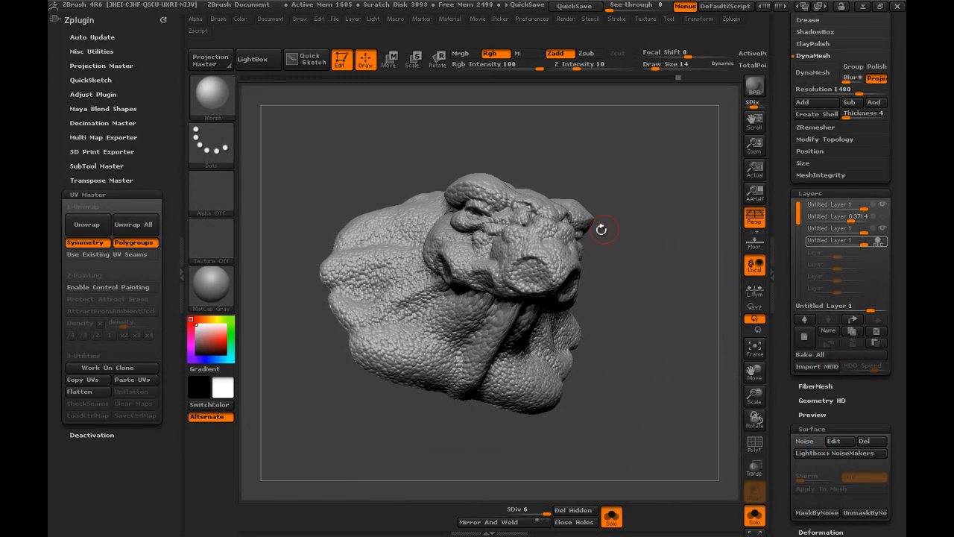
pyautogui.click(805, 441)
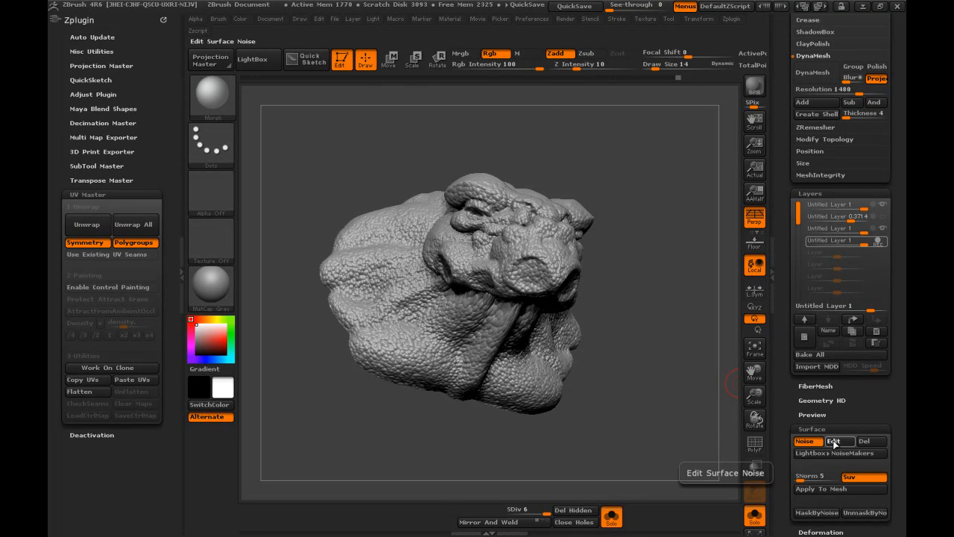
# - Edit the head's surface noise and set its Scale to 3.5472 for larger skin scales
pyautogui.click(834, 442)
pyautogui.moveTo(801, 96); pyautogui.dragTo(812, 98)
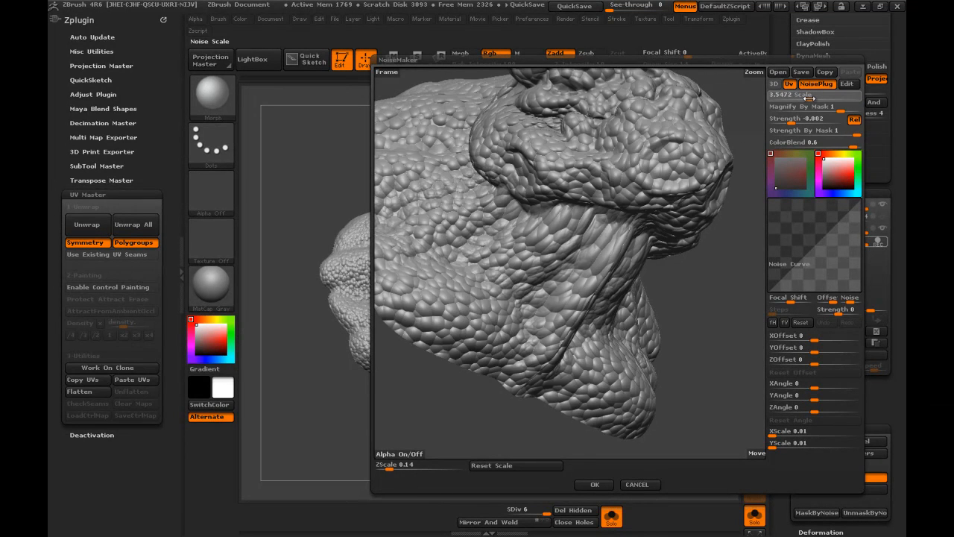
pyautogui.click(595, 485)
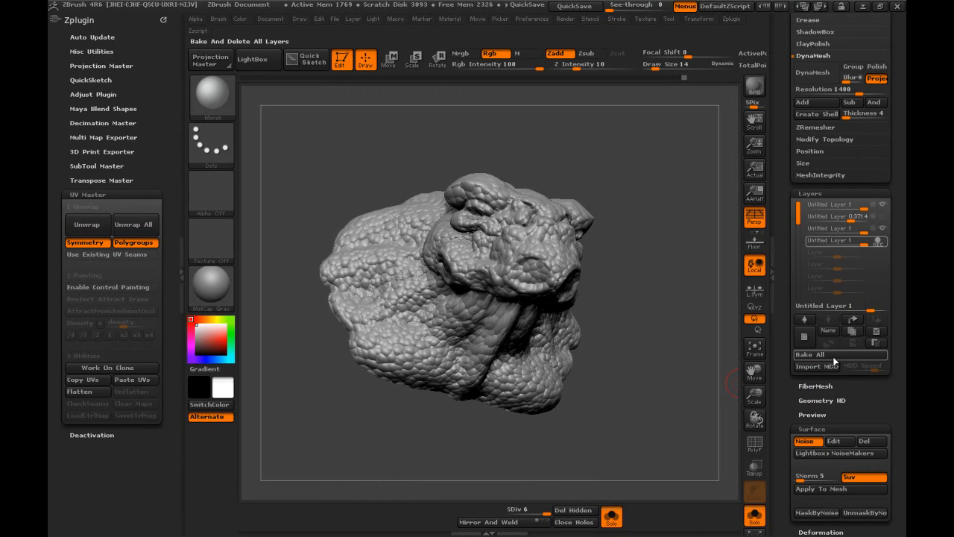
# - Save the enlarged noise settings as a NoiseMaker preset named Skin_Big and accept the noise
pyautogui.click(834, 440)
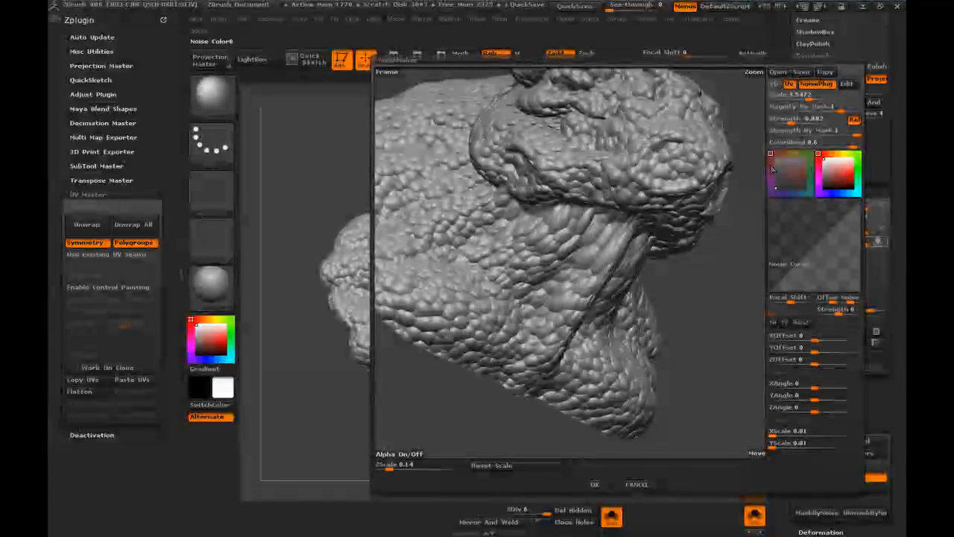
pyautogui.click(804, 74)
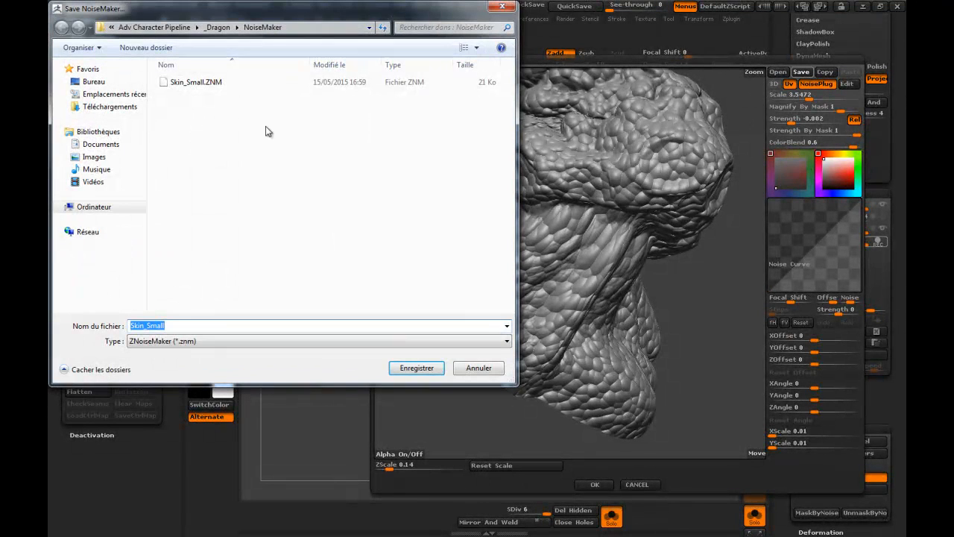
pyautogui.click(196, 82)
pyautogui.click(170, 325)
pyautogui.moveTo(146, 326); pyautogui.dragTo(218, 303)
pyautogui.write('Big')
pyautogui.press('Return')
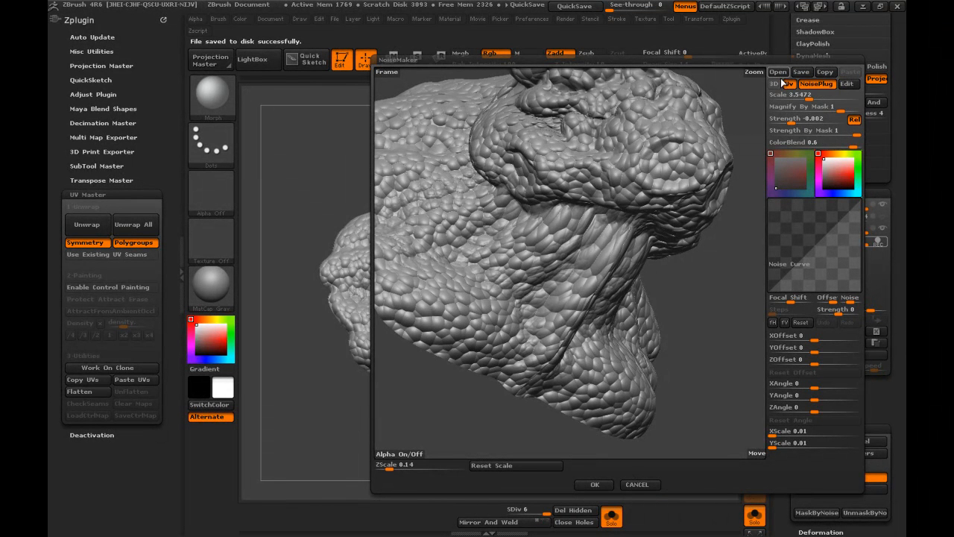
pyautogui.click(610, 484)
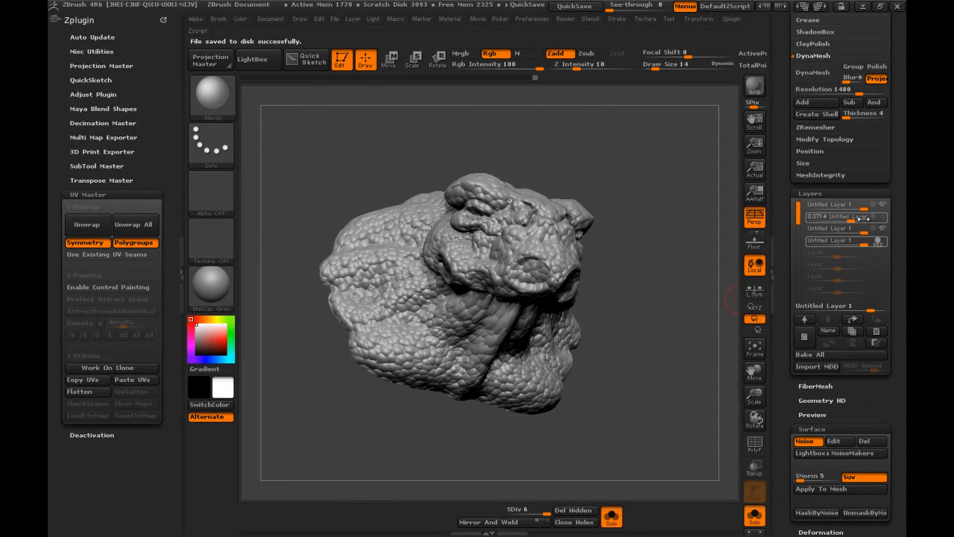
# - With the painted scale layer hidden, apply the noise to the mesh on the newest recording layer and set that layer's intensity to 0.2857
pyautogui.moveTo(884, 233)
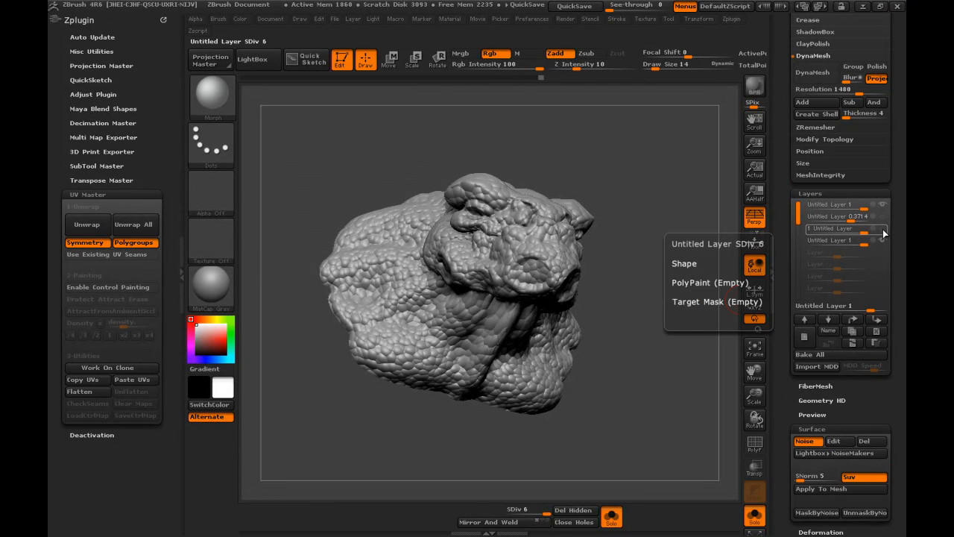
pyautogui.click(876, 243)
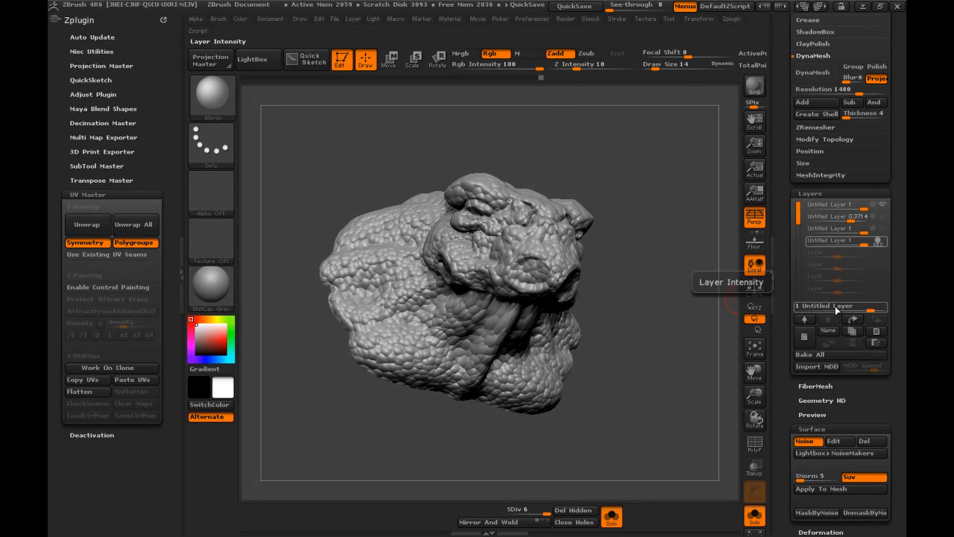
pyautogui.click(823, 491)
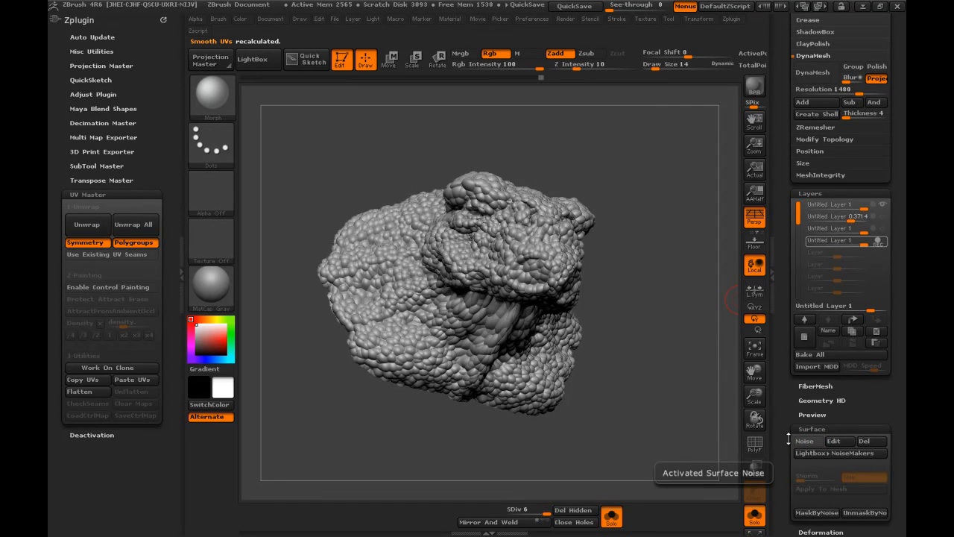
pyautogui.moveTo(686, 326)
pyautogui.mouseDown()
pyautogui.moveTo(666, 298)
pyautogui.moveTo(673, 320)
pyautogui.moveTo(673, 306)
pyautogui.moveTo(664, 311)
pyautogui.mouseUp()
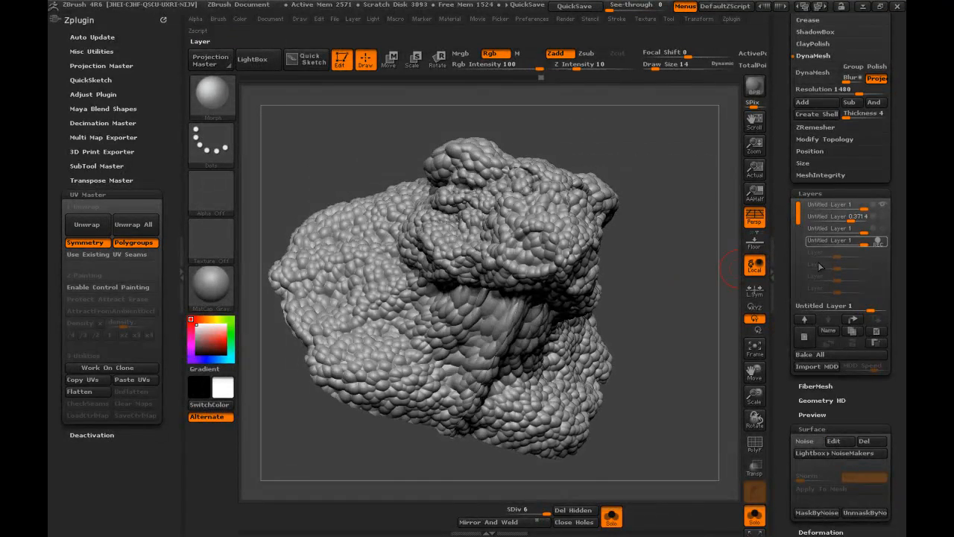
pyautogui.moveTo(864, 244); pyautogui.dragTo(849, 244)
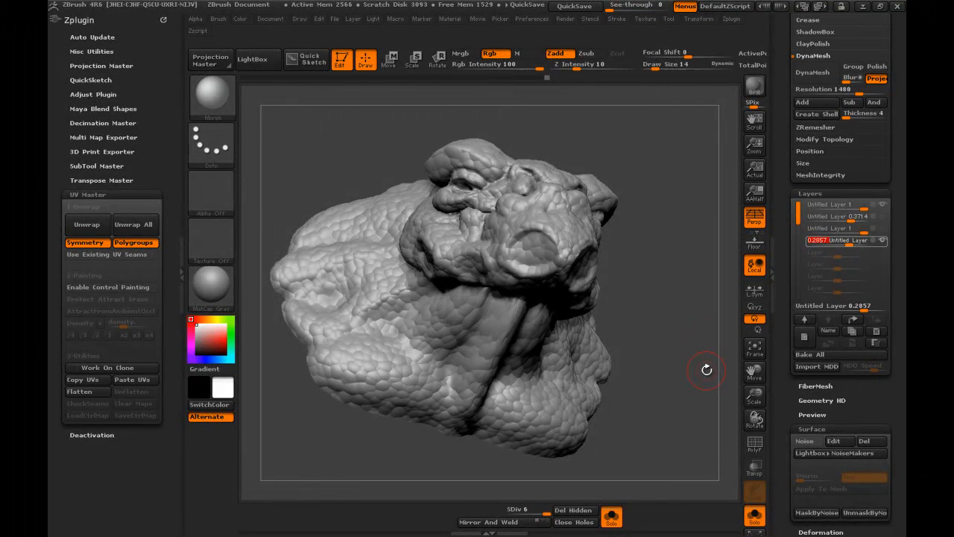
# - Delete the existing morph target and store the current large-scale surface as the new one
pyautogui.moveTo(781, 400); pyautogui.dragTo(779, 282)
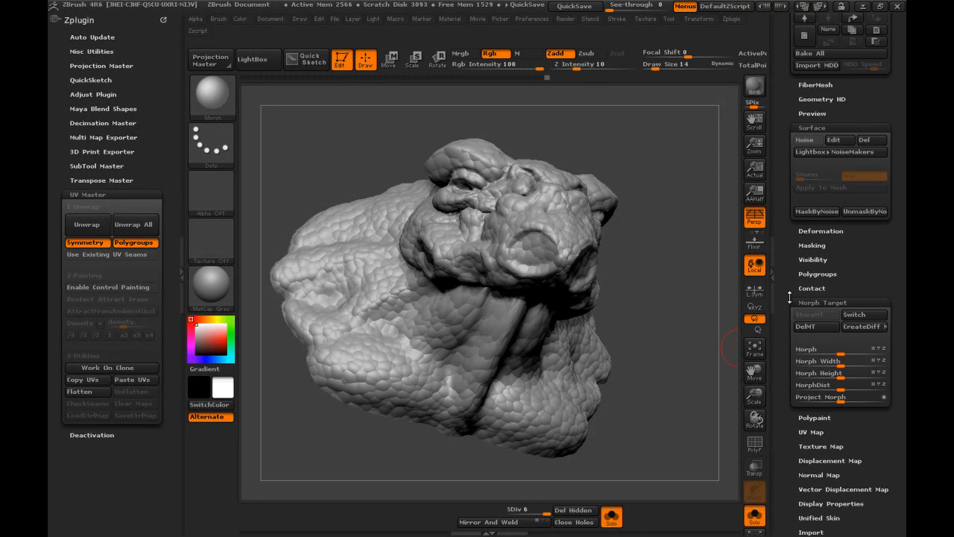
pyautogui.click(805, 333)
pyautogui.click(810, 329)
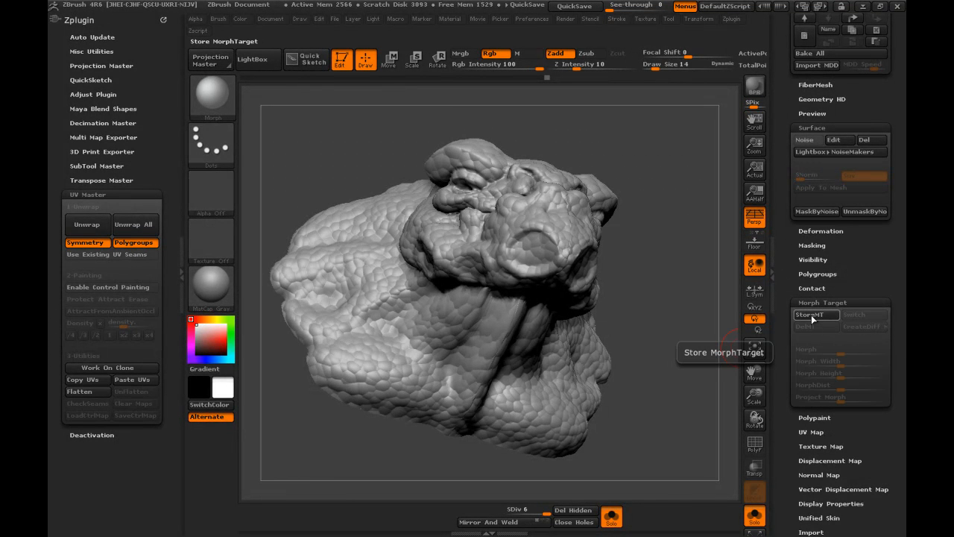
pyautogui.click(811, 315)
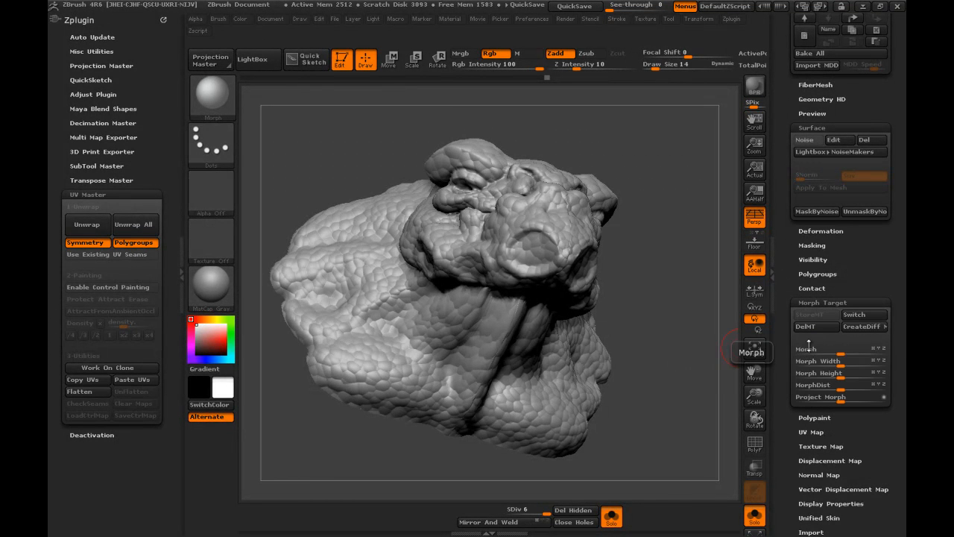
# - Hide the large noise layer, show the painted scale layer and set it to record
pyautogui.scroll(10, 784, 269)
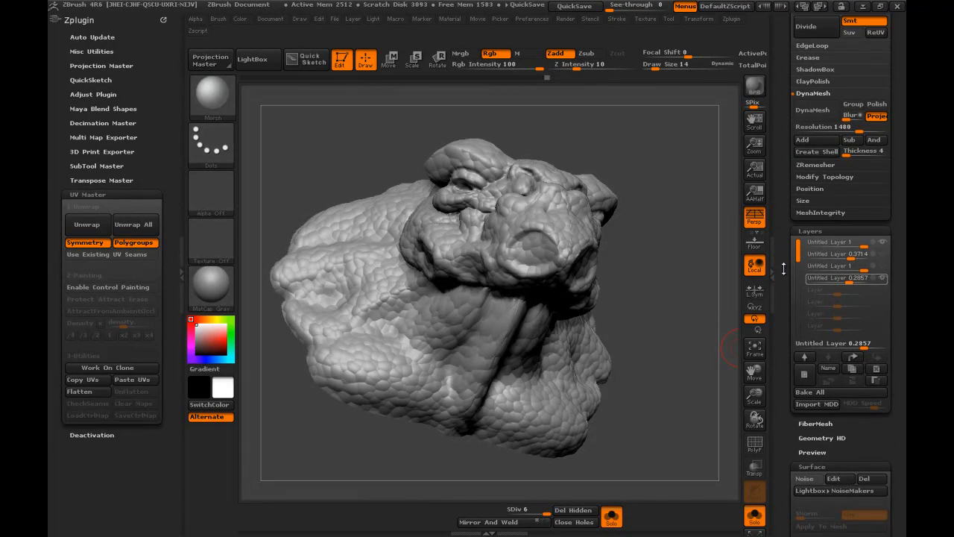
pyautogui.moveTo(884, 282)
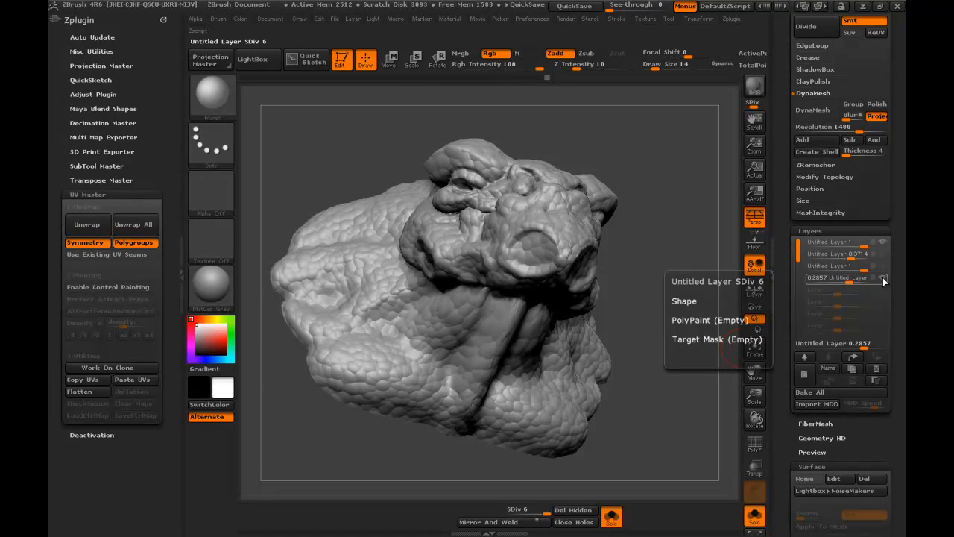
pyautogui.click(884, 278)
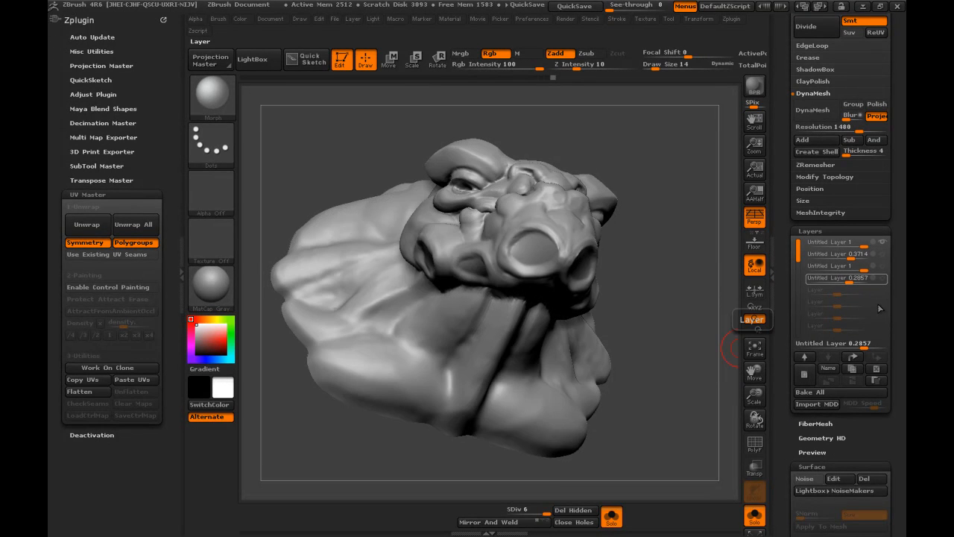
pyautogui.click(884, 266)
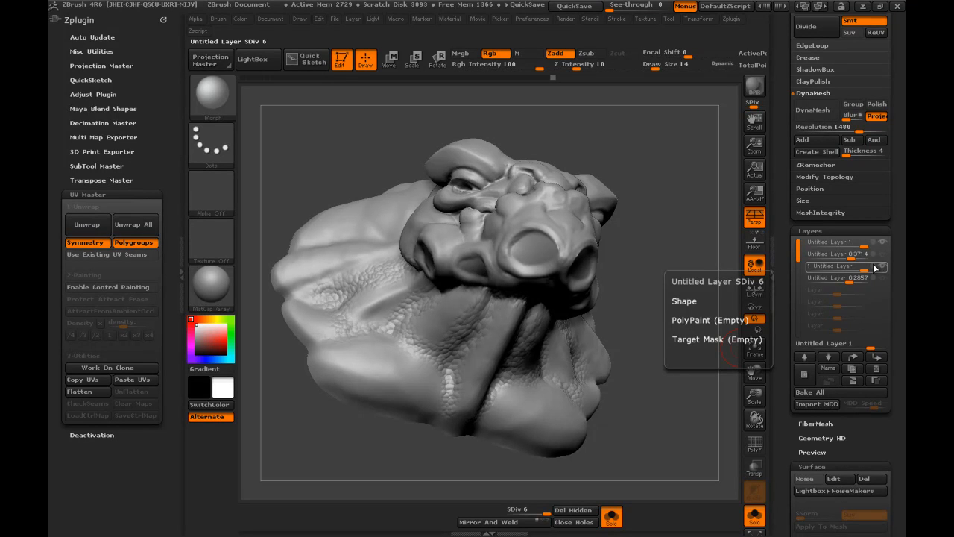
pyautogui.click(877, 267)
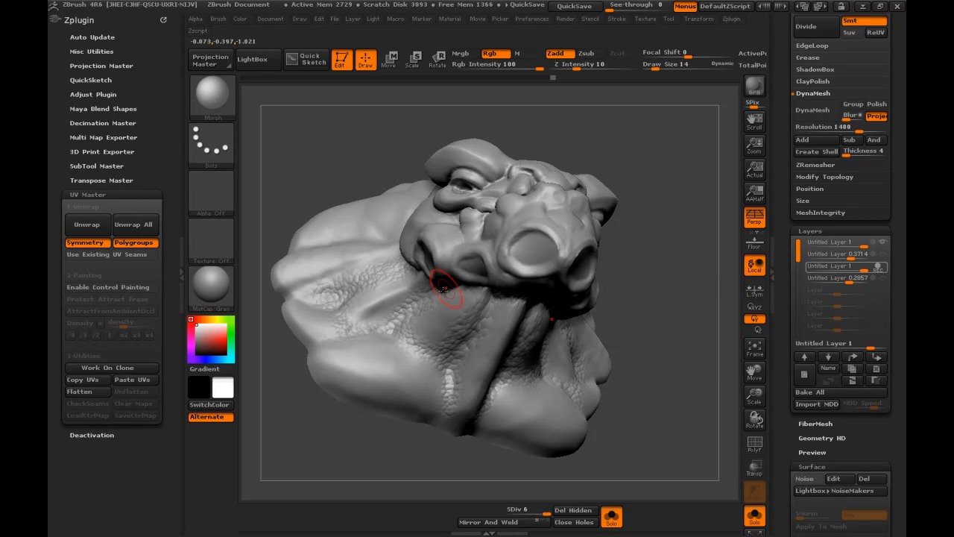
# - Paint the larger scales with the Morph brush over the throat and neck folds below the jaw
pyautogui.moveTo(665, 366); pyautogui.dragTo(677, 335)
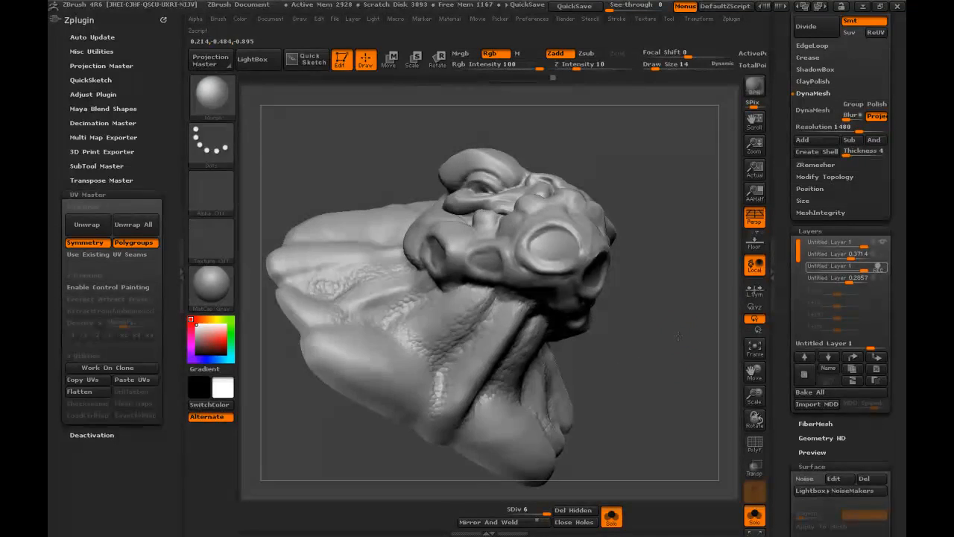
pyautogui.moveTo(667, 376)
pyautogui.mouseDown()
pyautogui.moveTo(667, 348)
pyautogui.moveTo(675, 346)
pyautogui.moveTo(682, 376)
pyautogui.mouseUp()
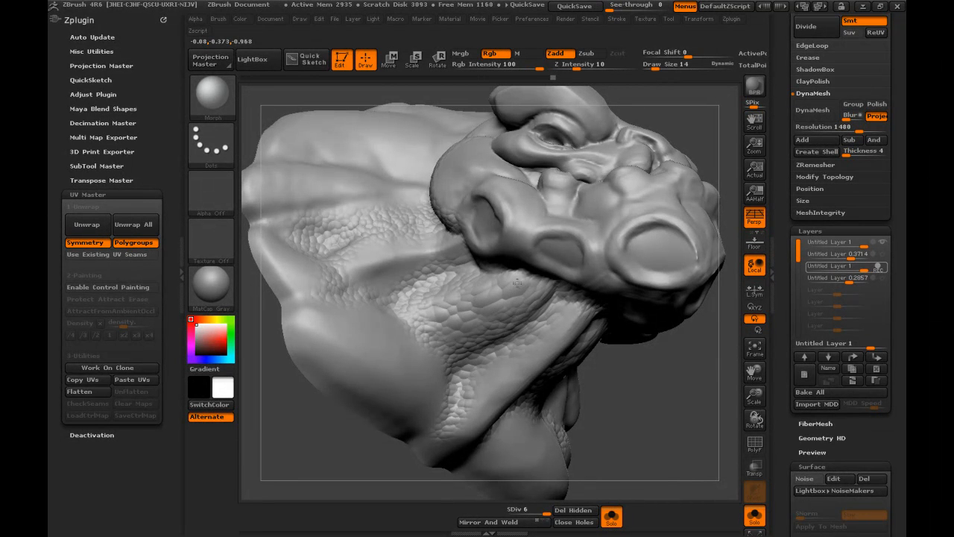
pyautogui.moveTo(611, 358); pyautogui.dragTo(618, 328)
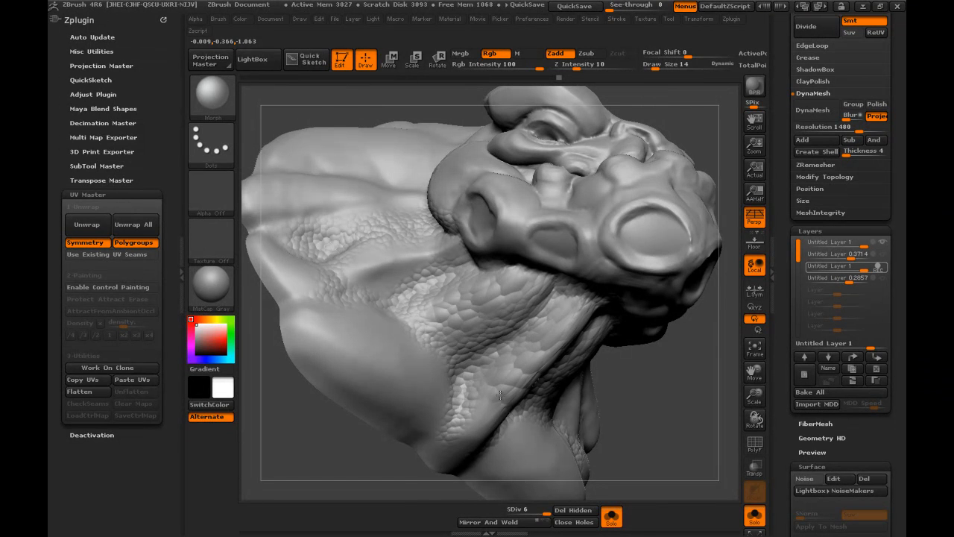
pyautogui.moveTo(671, 388); pyautogui.dragTo(604, 332)
pyautogui.moveTo(377, 283)
pyautogui.mouseDown()
pyautogui.moveTo(381, 214)
pyautogui.moveTo(437, 276)
pyautogui.mouseUp()
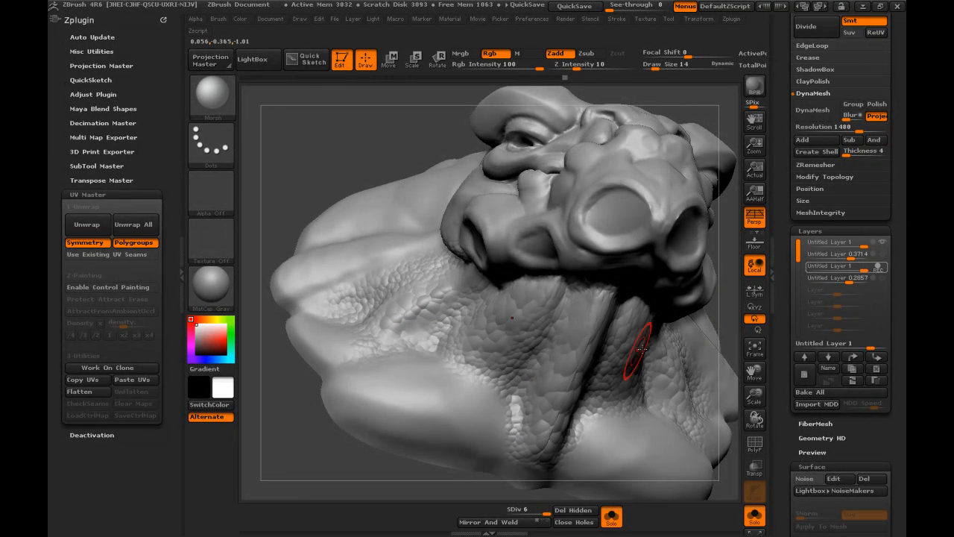
pyautogui.moveTo(317, 449); pyautogui.dragTo(426, 373)
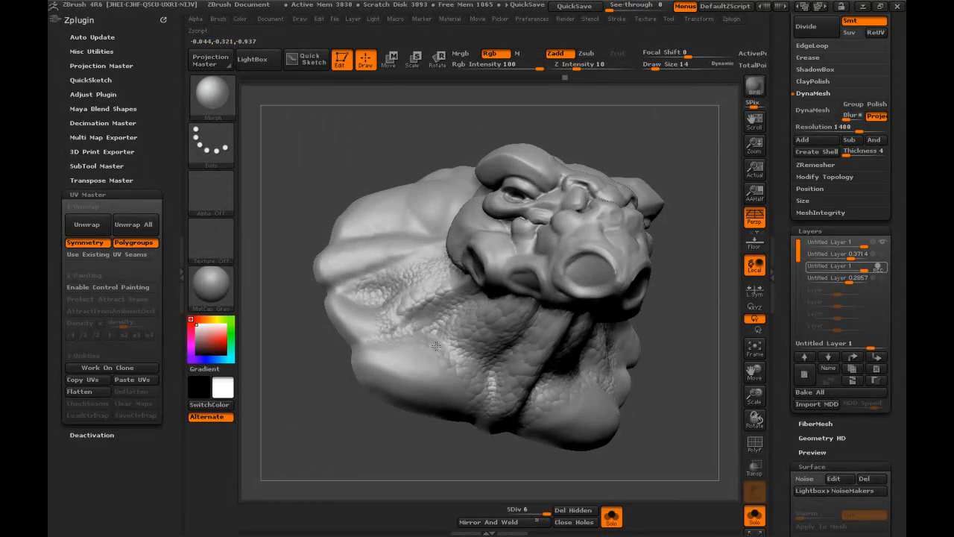
# - Paint larger scales with the Morph brush over the side of the neck and the rounded cheeks behind the eyes
pyautogui.moveTo(380, 400)
pyautogui.mouseDown()
pyautogui.moveTo(448, 454)
pyautogui.moveTo(559, 415)
pyautogui.moveTo(588, 351)
pyautogui.moveTo(515, 254)
pyautogui.mouseUp()
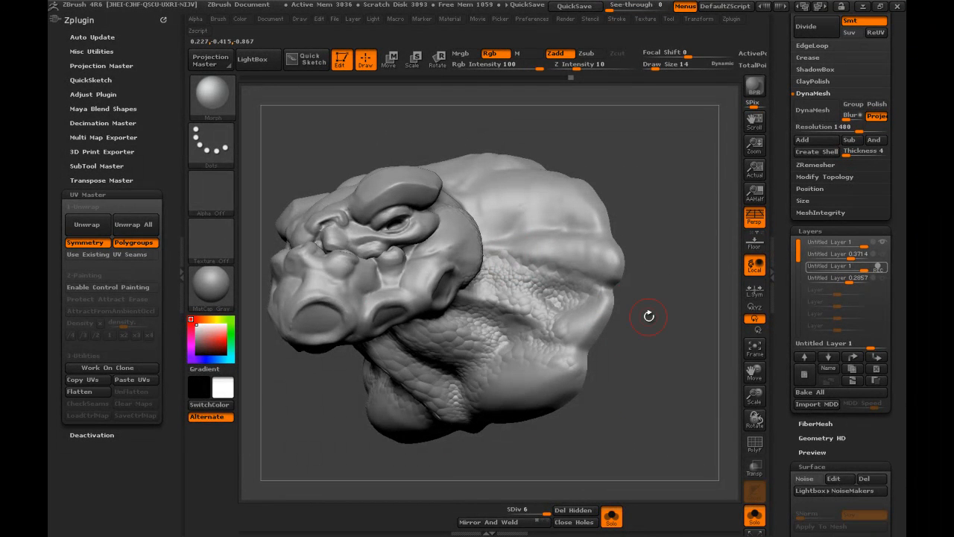
pyautogui.moveTo(620, 300); pyautogui.dragTo(558, 320)
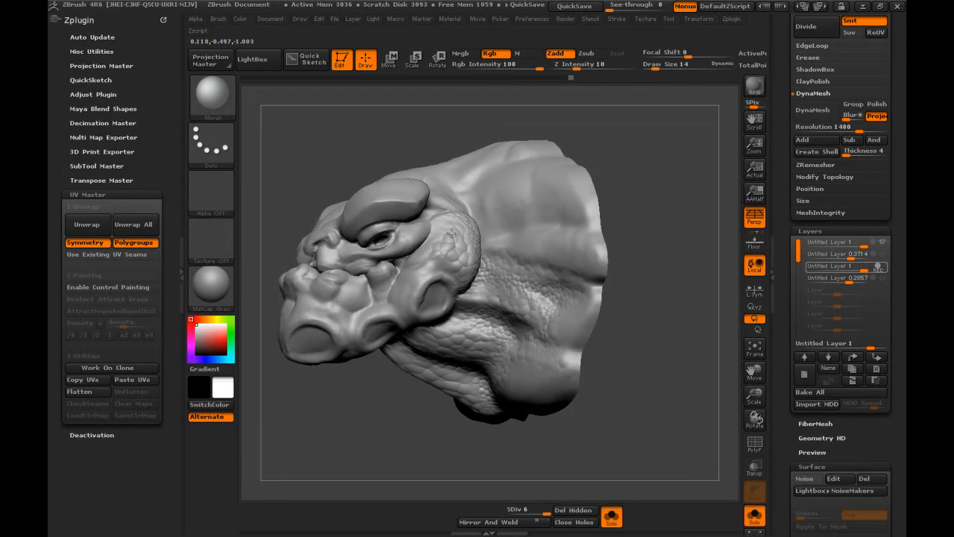
pyautogui.moveTo(468, 298)
pyautogui.mouseDown()
pyautogui.moveTo(642, 387)
pyautogui.moveTo(639, 374)
pyautogui.mouseUp()
pyautogui.moveTo(624, 411)
pyautogui.mouseDown()
pyautogui.moveTo(649, 393)
pyautogui.moveTo(656, 405)
pyautogui.moveTo(642, 415)
pyautogui.moveTo(654, 432)
pyautogui.moveTo(665, 407)
pyautogui.moveTo(667, 426)
pyautogui.mouseUp()
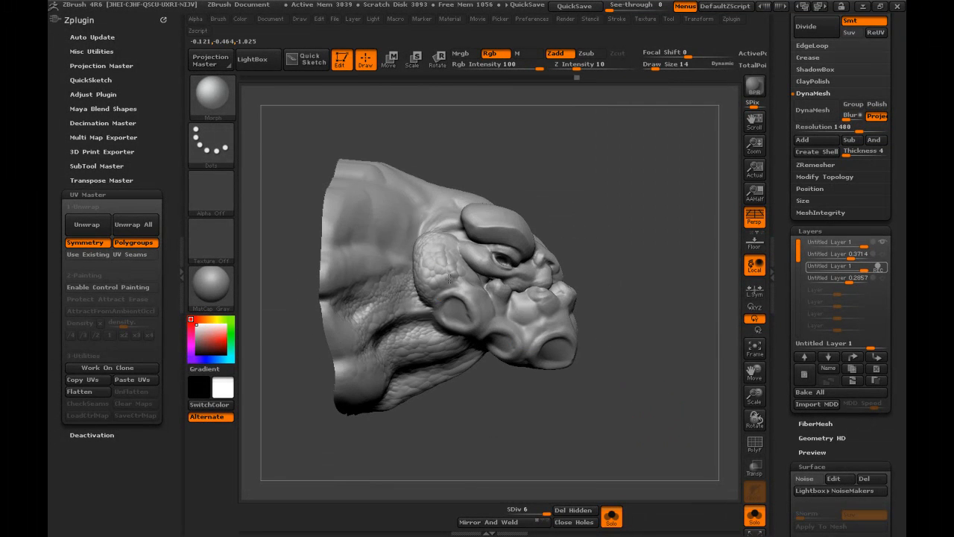
pyautogui.moveTo(614, 341)
pyautogui.mouseDown()
pyautogui.moveTo(640, 435)
pyautogui.moveTo(634, 411)
pyautogui.moveTo(651, 376)
pyautogui.mouseUp()
# - Save the tool as Dragon_Demo_B5_03 in the _Dragon folder
pyautogui.moveTo(785, 52); pyautogui.dragTo(780, 373)
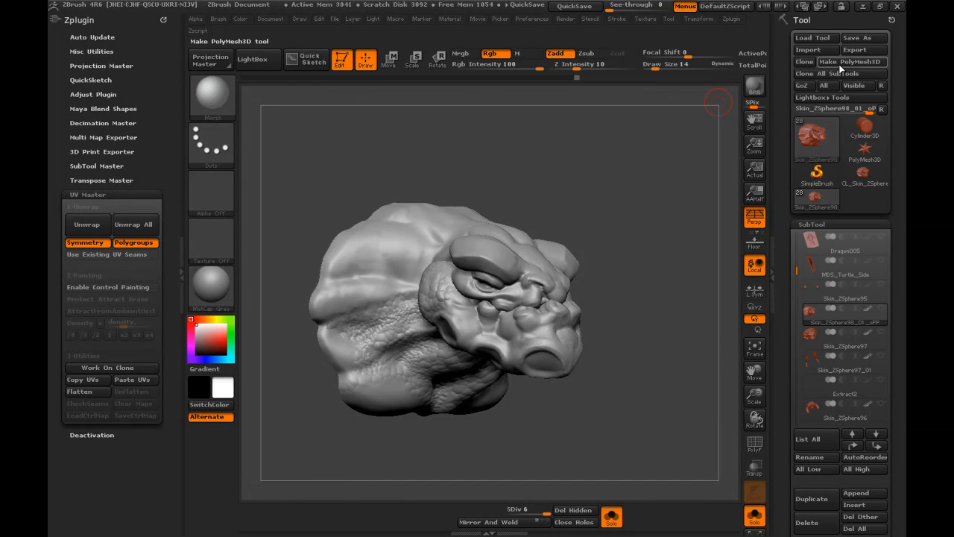
pyautogui.click(849, 39)
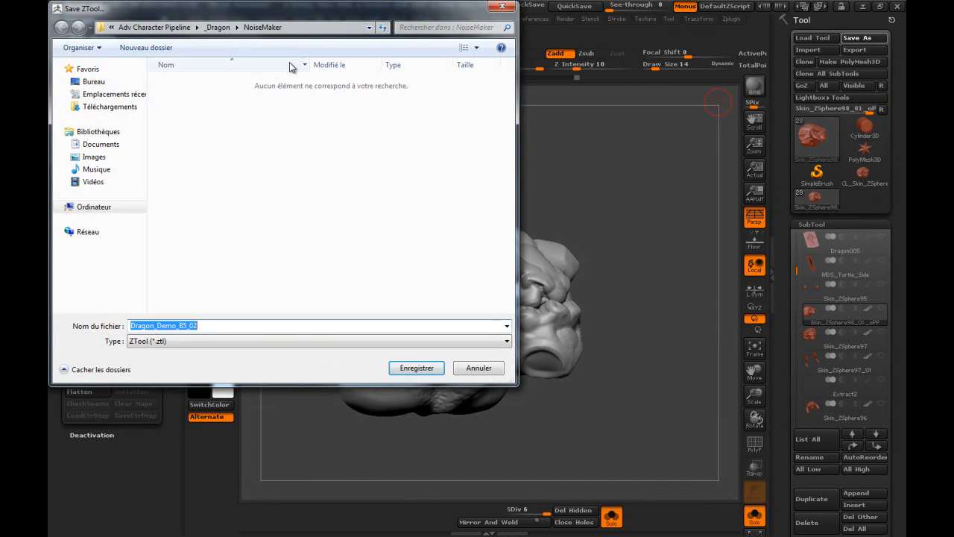
pyautogui.click(221, 27)
pyautogui.click(210, 107)
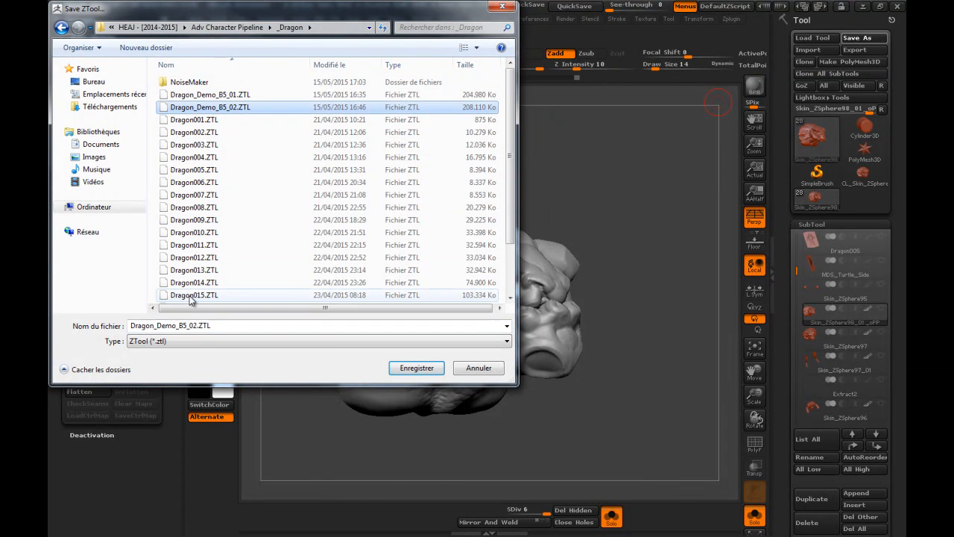
pyautogui.moveTo(193, 326); pyautogui.dragTo(246, 321)
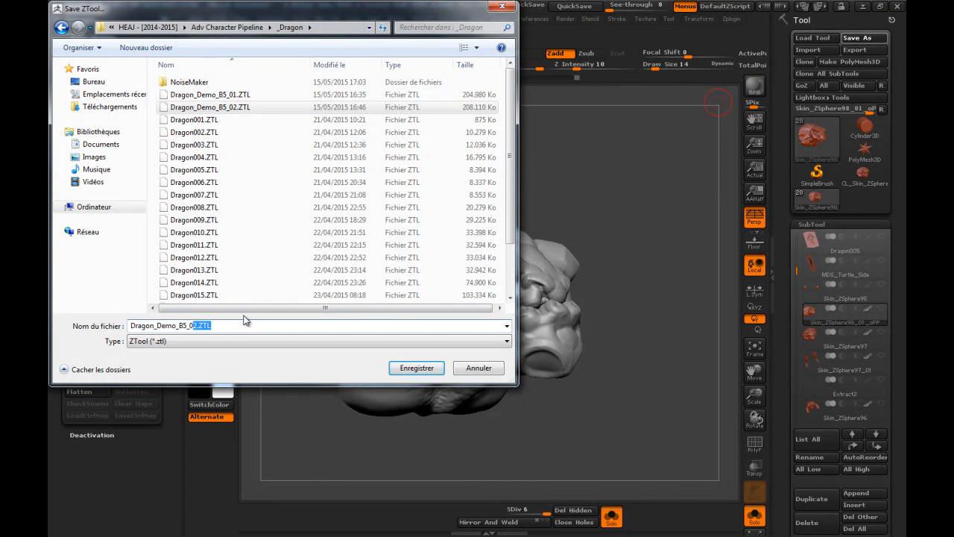
pyautogui.write('3')
pyautogui.press('Return')
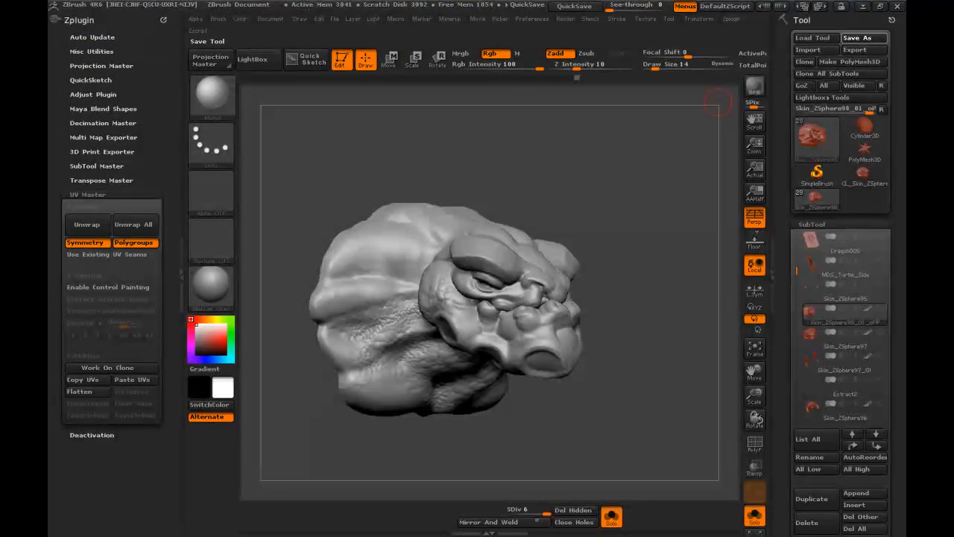
# - Preview the hidden noise layer with intensity 0.3714 on the head and delete it
pyautogui.moveTo(640, 298)
pyautogui.mouseDown()
pyautogui.moveTo(656, 290)
pyautogui.moveTo(650, 280)
pyautogui.moveTo(649, 292)
pyautogui.moveTo(673, 311)
pyautogui.moveTo(657, 285)
pyautogui.moveTo(659, 323)
pyautogui.moveTo(671, 306)
pyautogui.moveTo(657, 312)
pyautogui.moveTo(654, 371)
pyautogui.moveTo(642, 292)
pyautogui.moveTo(686, 324)
pyautogui.moveTo(666, 291)
pyautogui.mouseUp()
pyautogui.moveTo(772, 276); pyautogui.dragTo(775, 241)
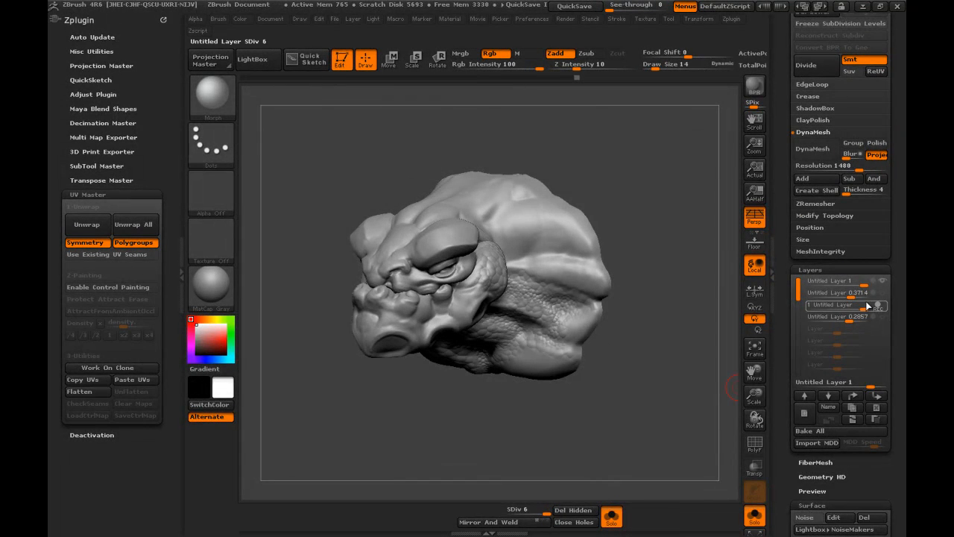
pyautogui.moveTo(857, 304)
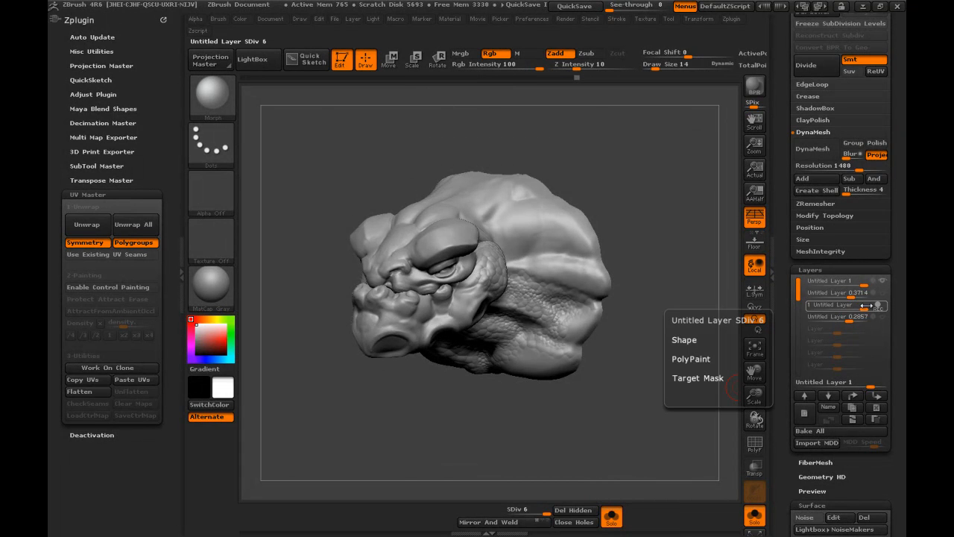
pyautogui.click(816, 292)
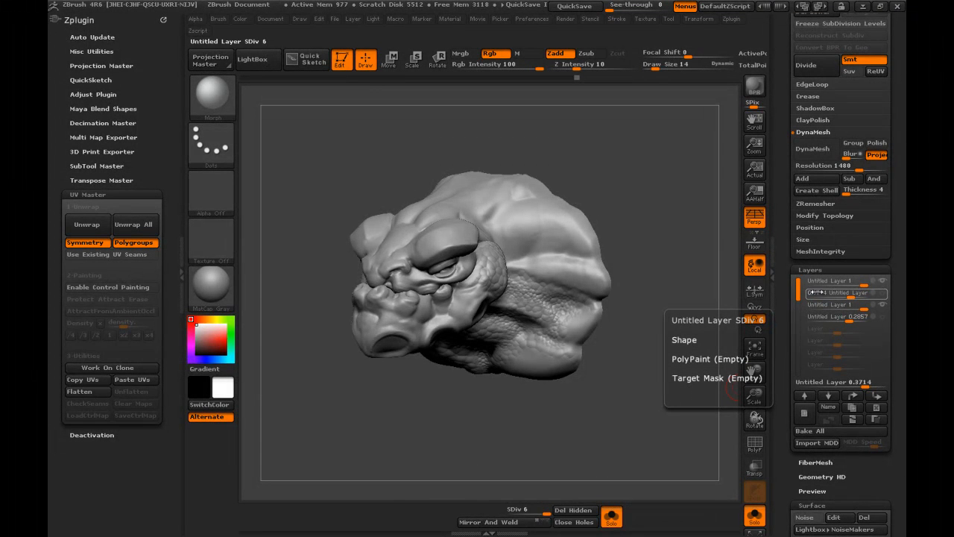
pyautogui.click(880, 292)
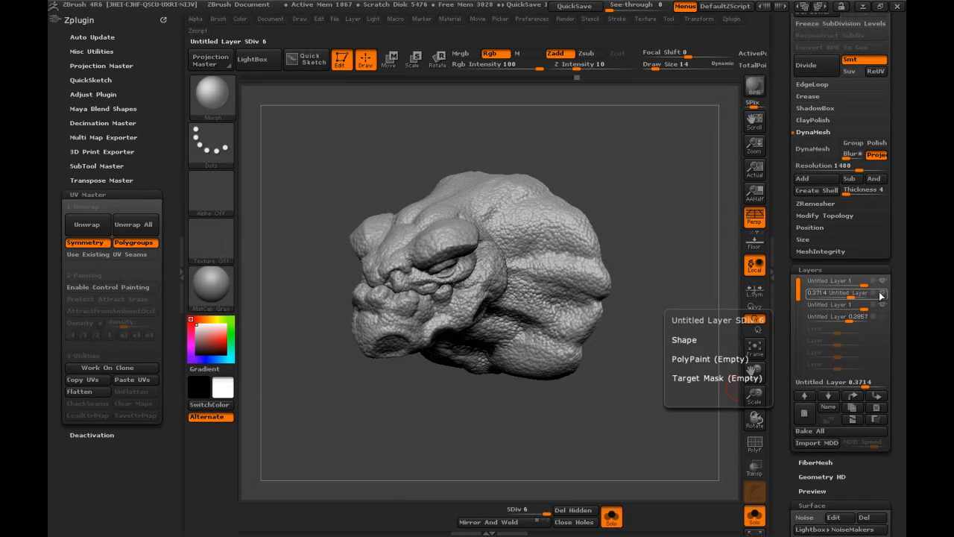
pyautogui.click(879, 293)
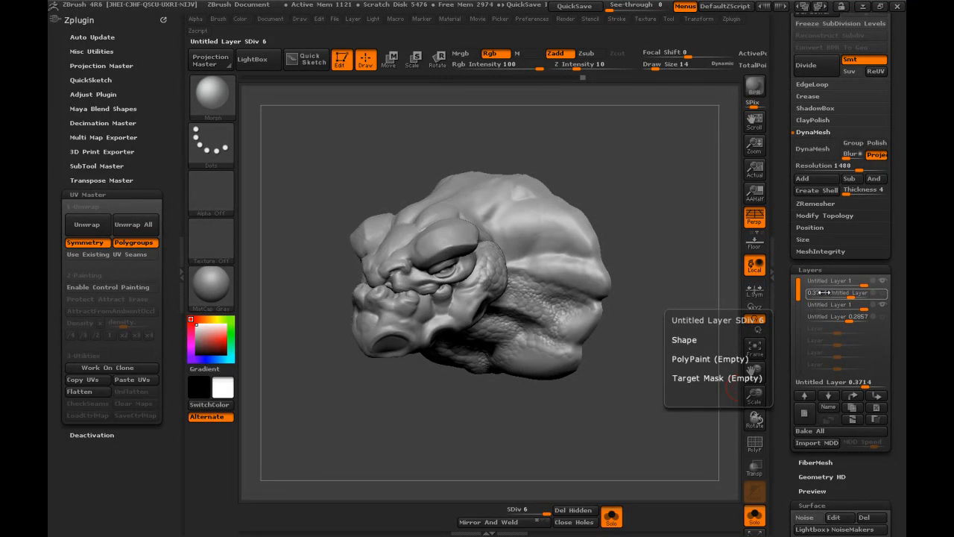
pyautogui.click(876, 408)
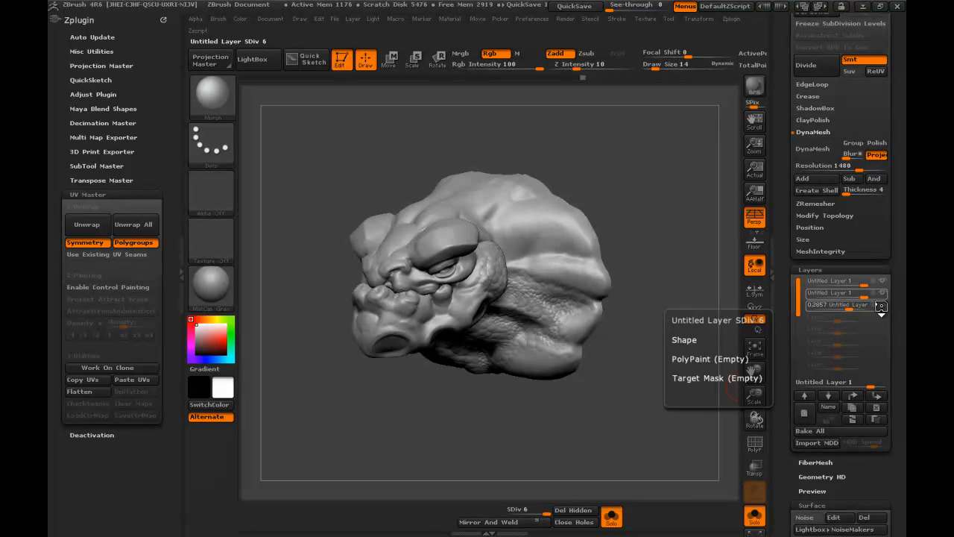
# - Delete the hidden noise layer with intensity 0.2857 and check the remaining painted scale layer by toggling its visibility
pyautogui.click(881, 305)
pyautogui.click(859, 305)
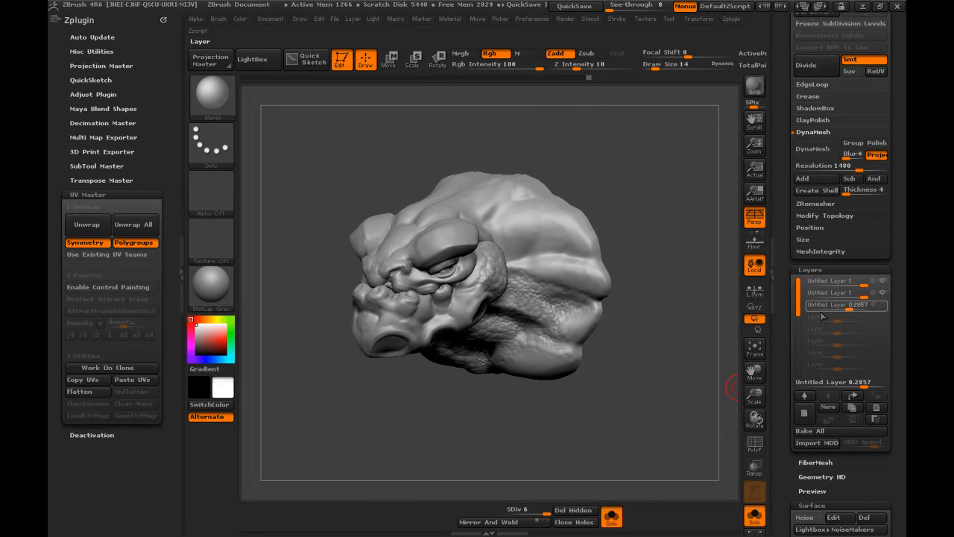
pyautogui.click(877, 408)
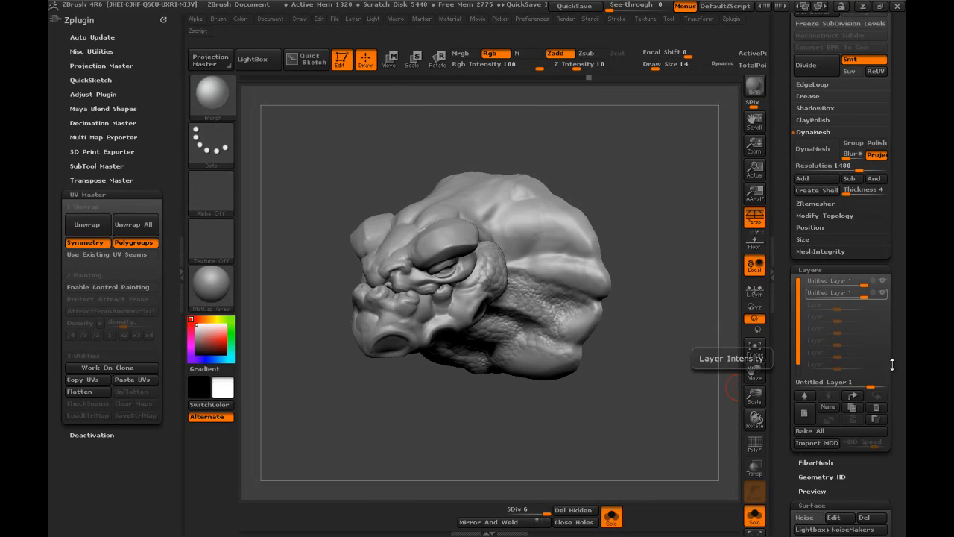
pyautogui.click(882, 296)
pyautogui.click(882, 296)
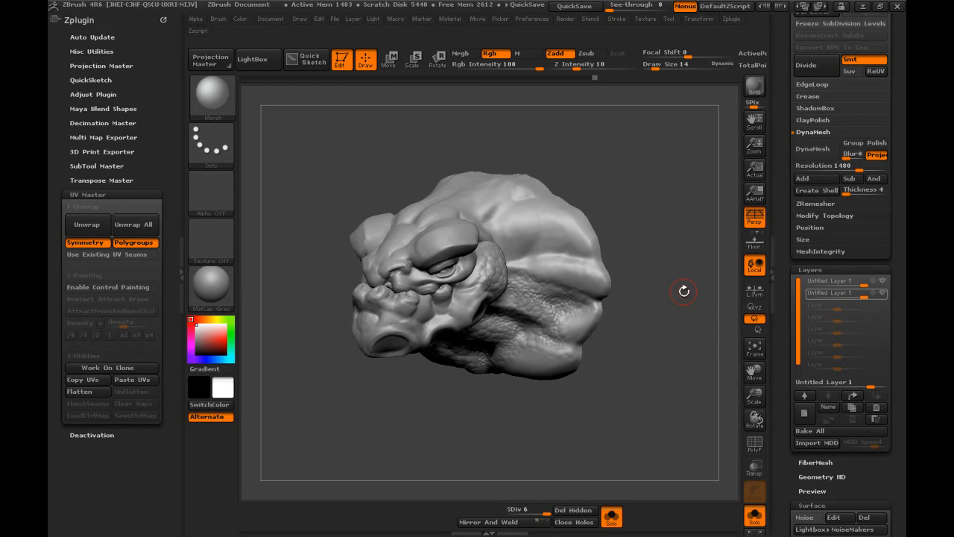
# - Add a new layer for the head, activate surface noise and open it for editing in NoiseMaker
pyautogui.click(804, 416)
pyautogui.scroll(-10, 792, 322)
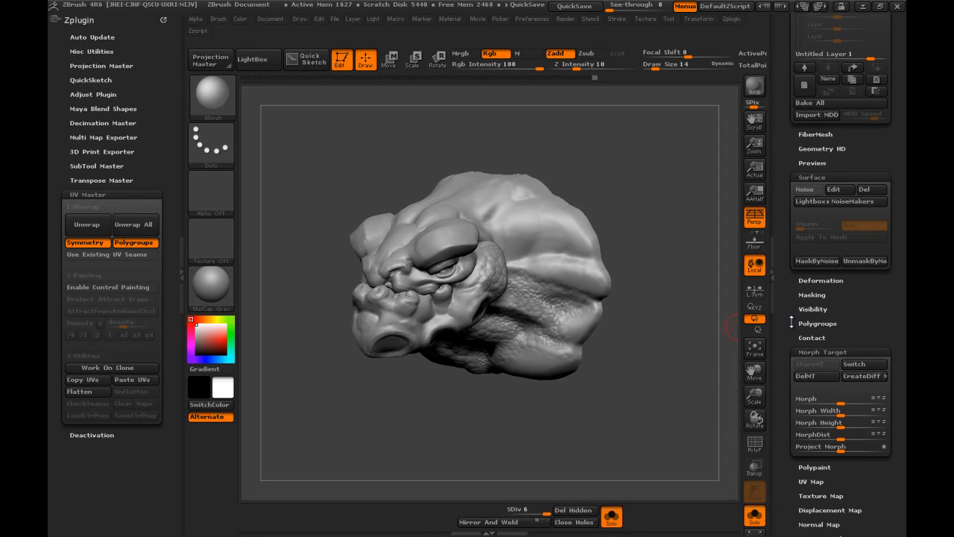
pyautogui.click(805, 190)
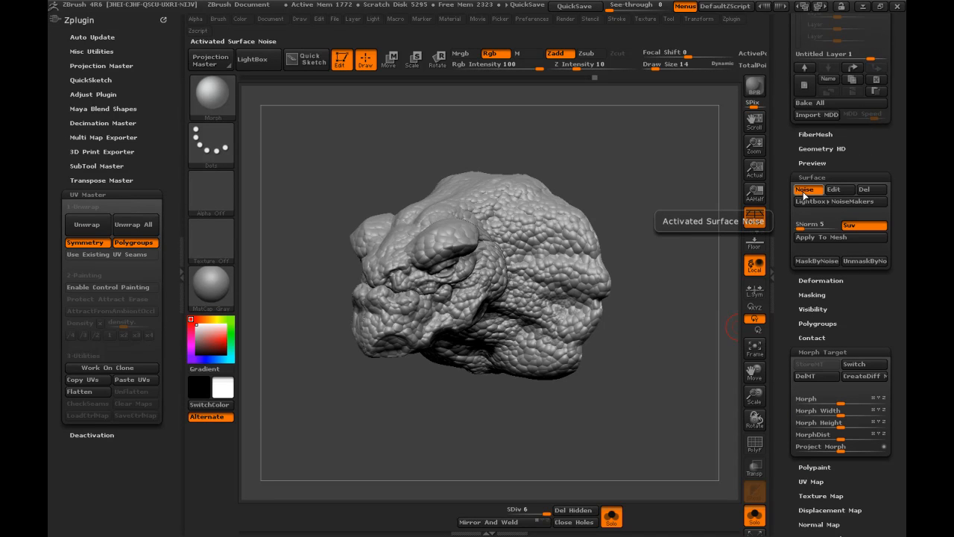
pyautogui.click(833, 190)
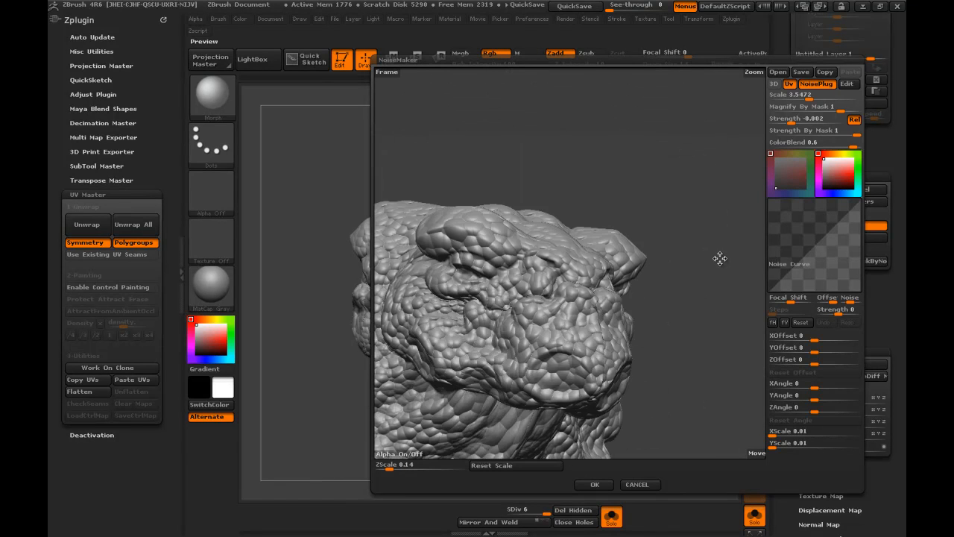
pyautogui.moveTo(721, 257); pyautogui.dragTo(714, 341)
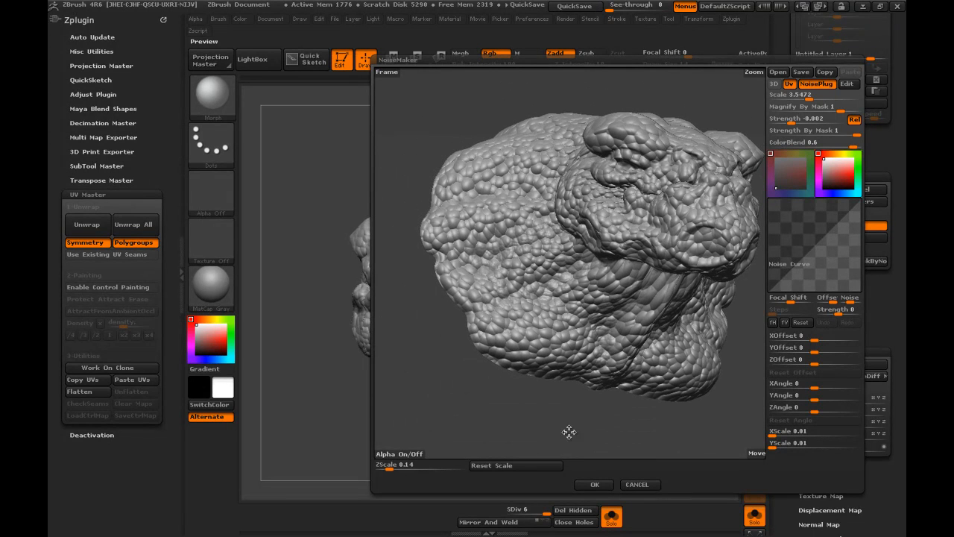
# - Load the Scales image from the ZB4R6 folder in Adv Character Pipeline as the noise alpha
pyautogui.click(401, 456)
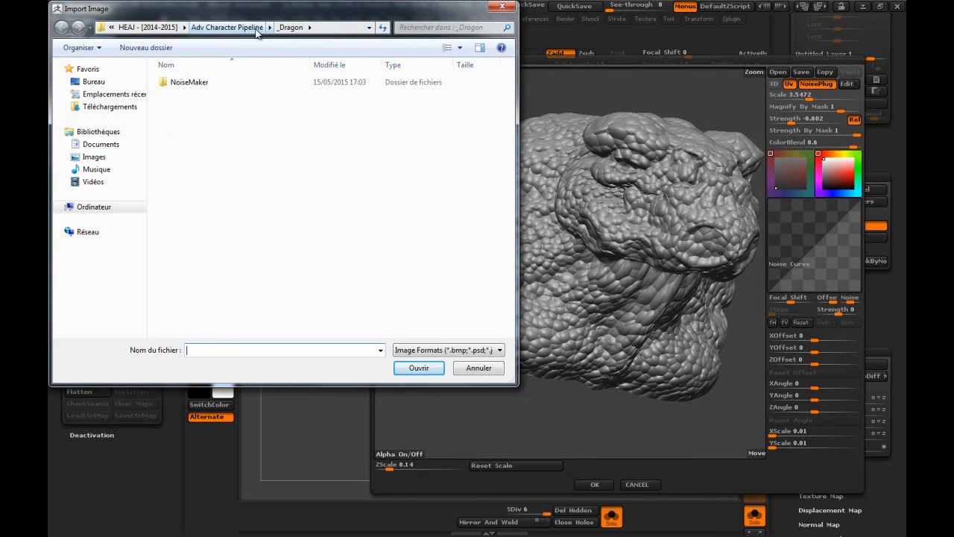
pyautogui.click(227, 27)
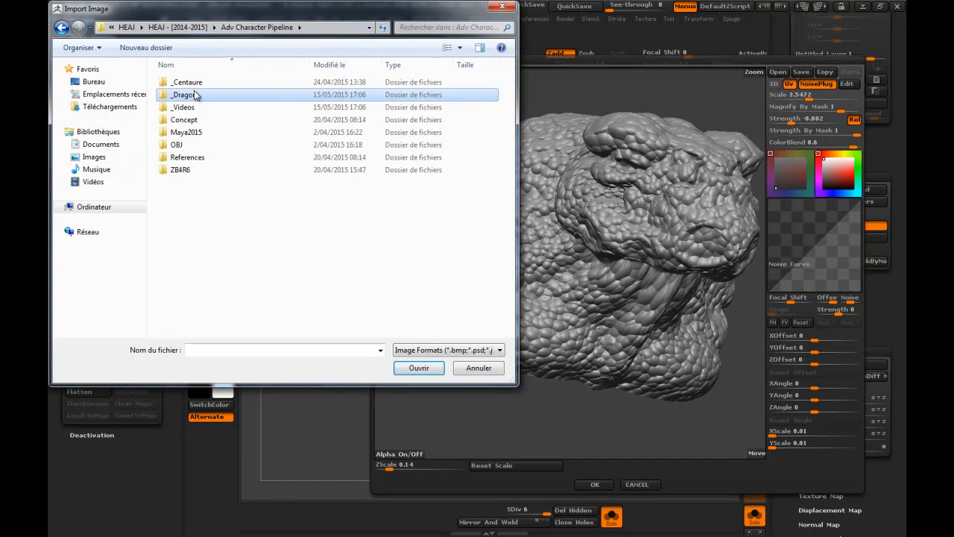
pyautogui.click(190, 170)
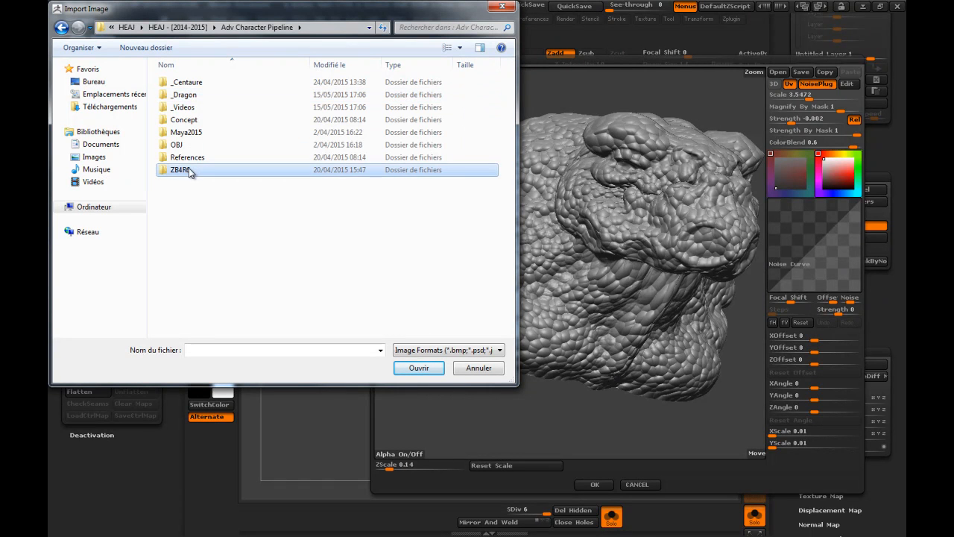
pyautogui.doubleClick(190, 170)
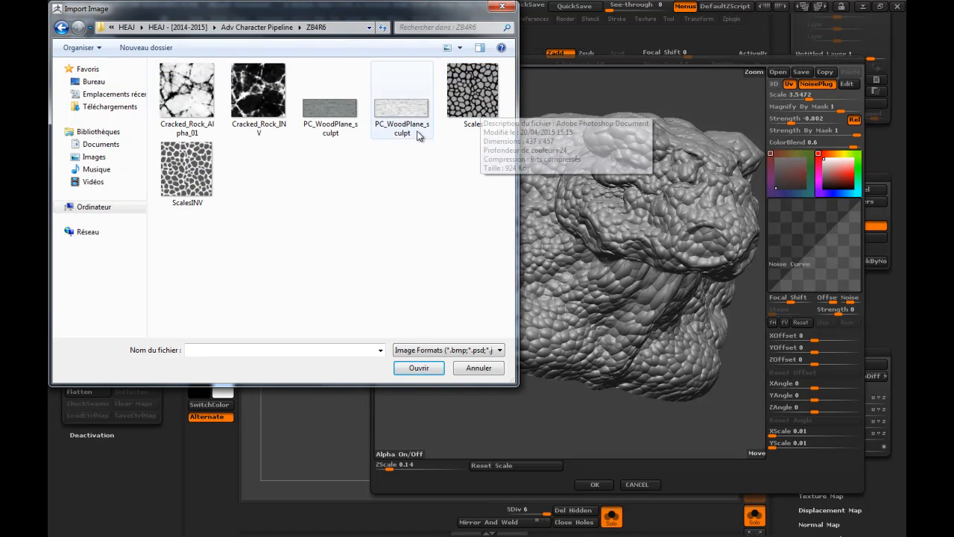
pyautogui.click(474, 93)
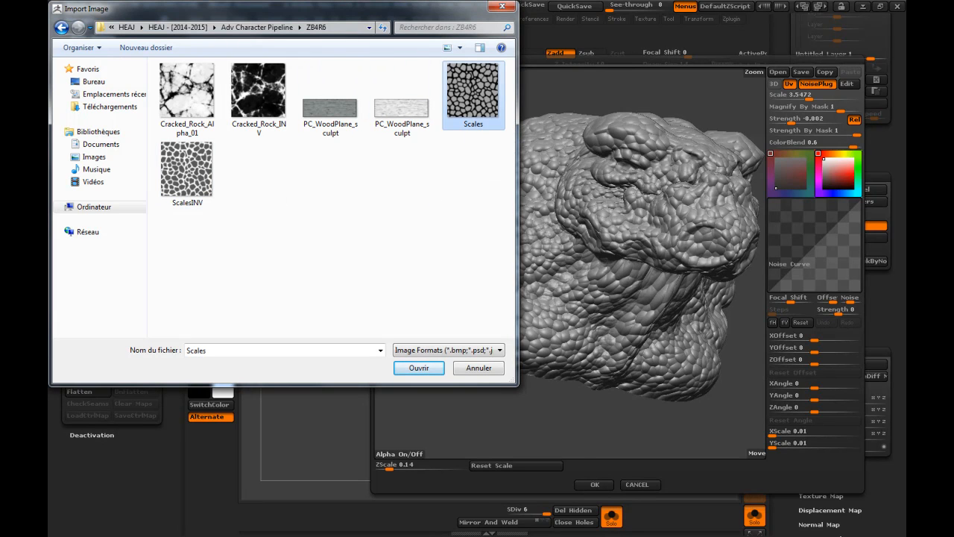
pyautogui.press('Return')
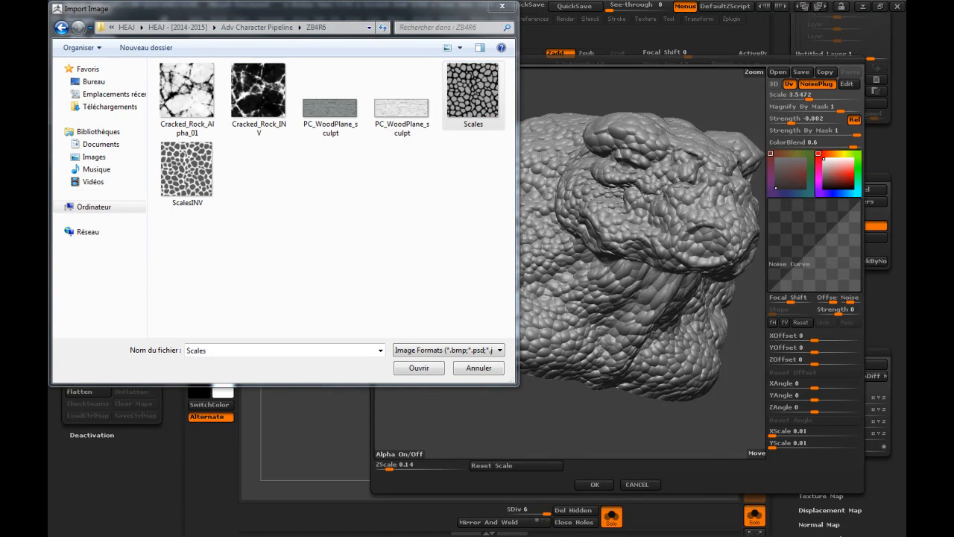
pyautogui.click(489, 95)
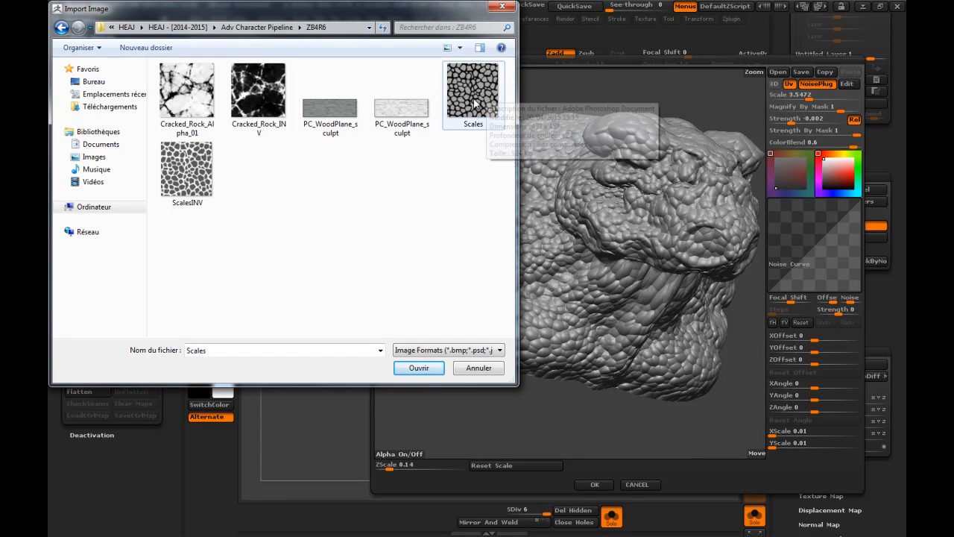
pyautogui.doubleClick(473, 99)
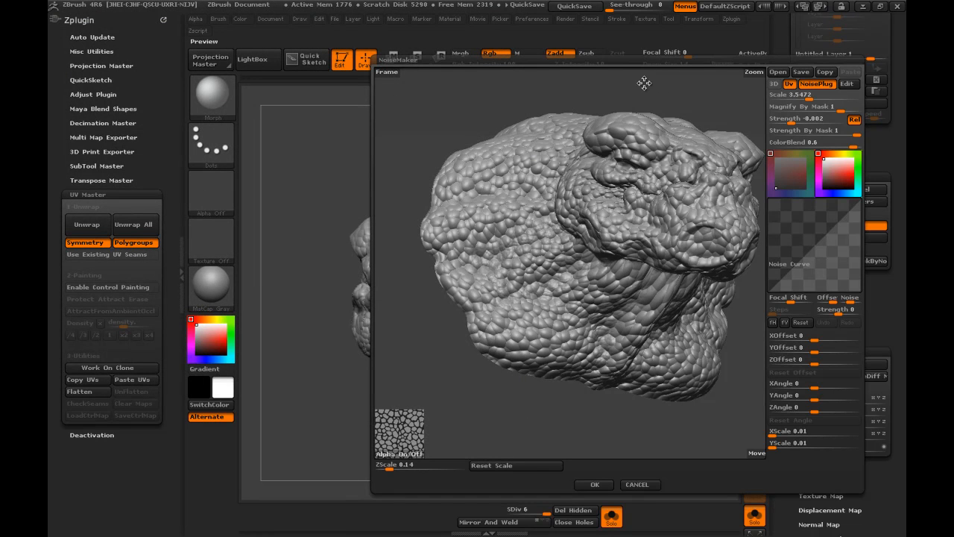
pyautogui.moveTo(651, 97); pyautogui.dragTo(659, 128)
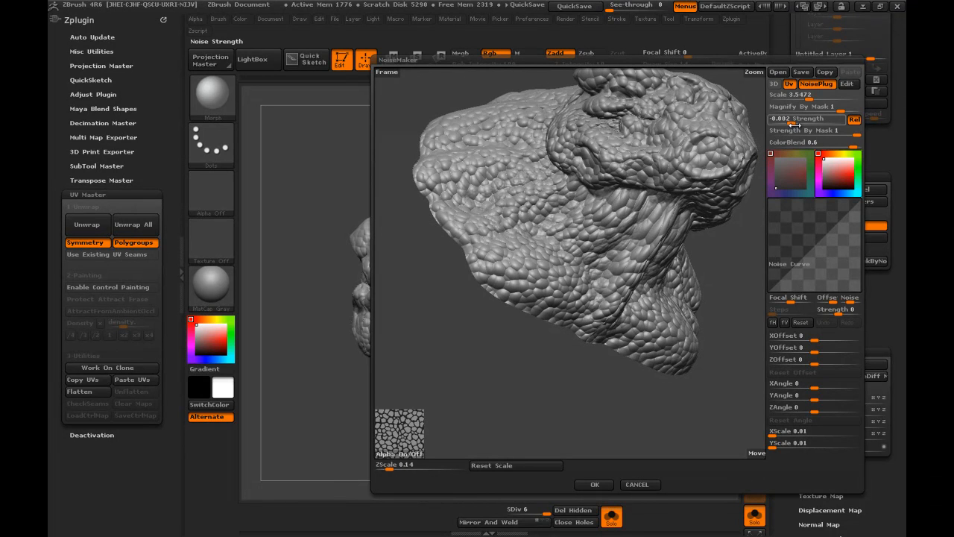
pyautogui.click(814, 84)
pyautogui.click(814, 84)
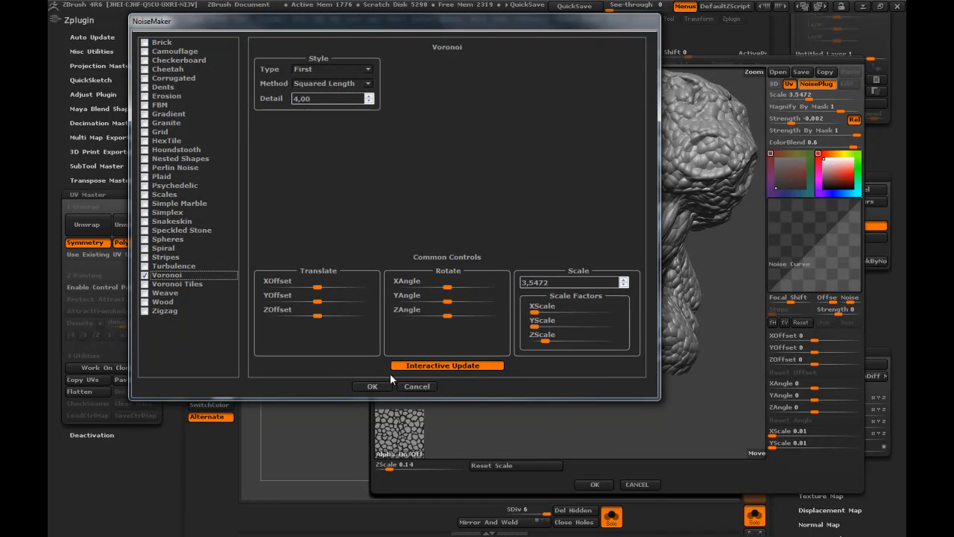
pyautogui.click(411, 387)
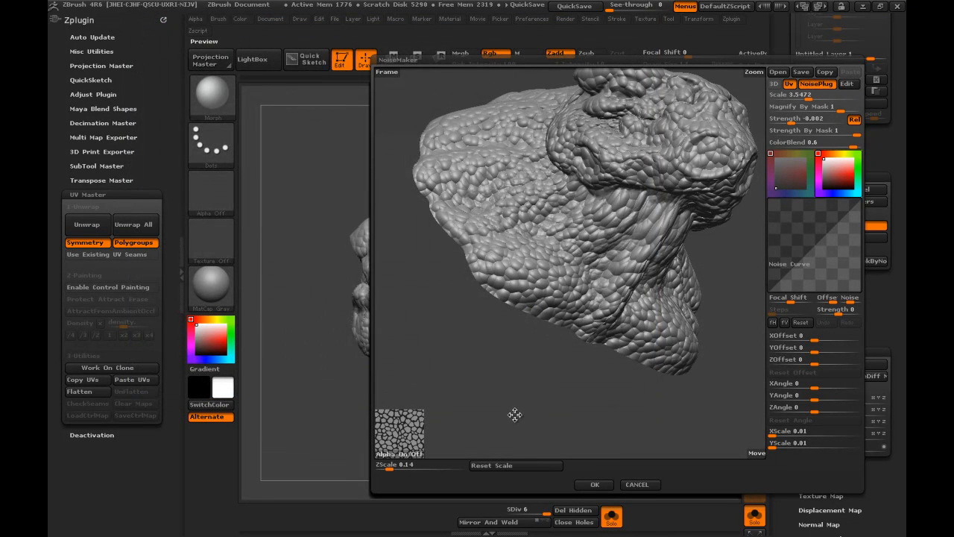
# - Reset the noise's axis scale factors to 1 and adjust the noise strength and overall scale
pyautogui.click(522, 465)
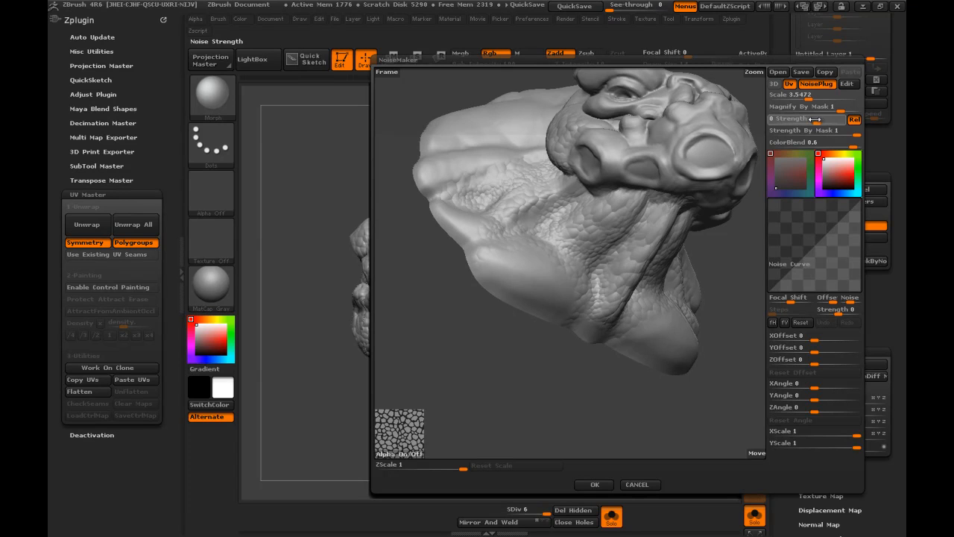
pyautogui.moveTo(812, 99); pyautogui.dragTo(839, 120)
pyautogui.moveTo(785, 97); pyautogui.dragTo(784, 97)
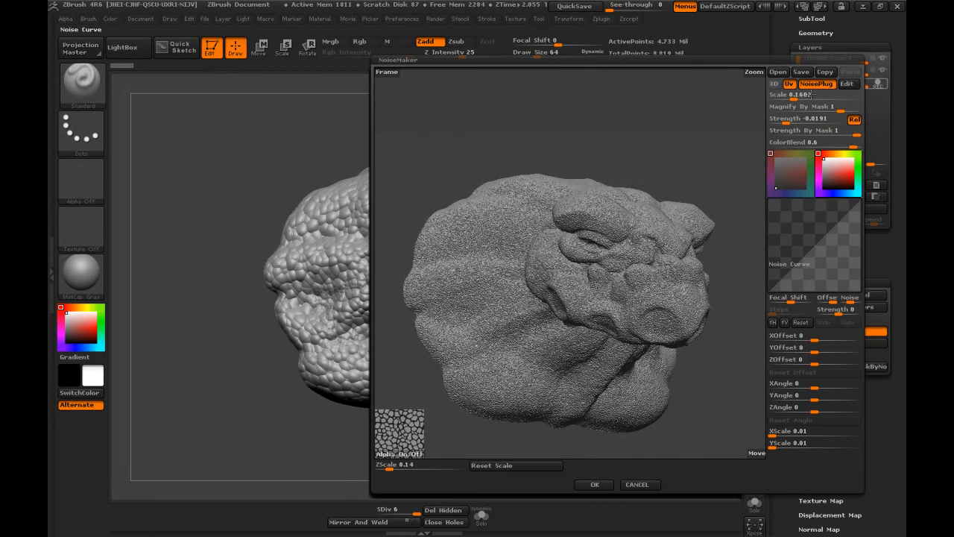
# - Turn off NoisePlug so only the UV scale alpha drives the noise, and inspect the pattern up close on the creature's head
pyautogui.click(817, 84)
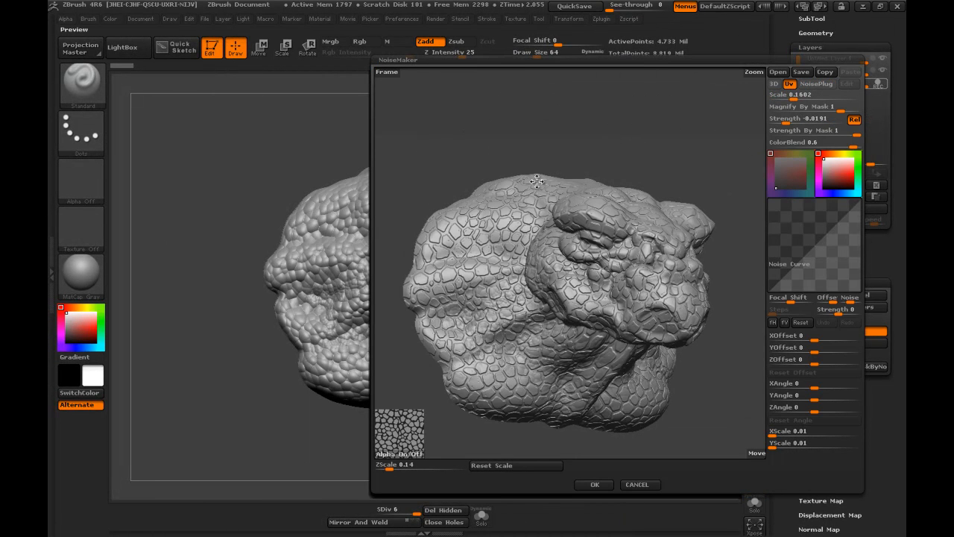
pyautogui.moveTo(554, 235); pyautogui.dragTo(648, 189)
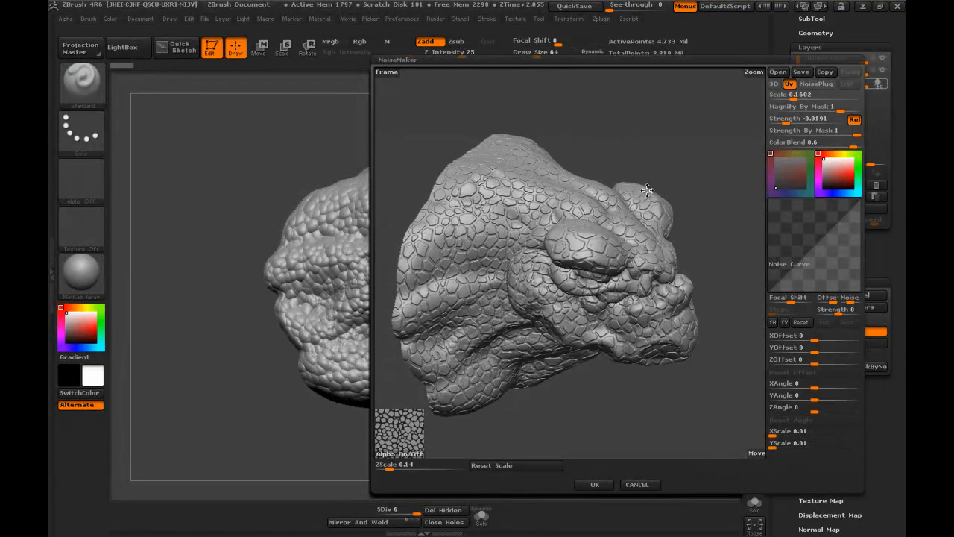
pyautogui.scroll(6, 648, 188)
pyautogui.moveTo(569, 237); pyautogui.dragTo(626, 235)
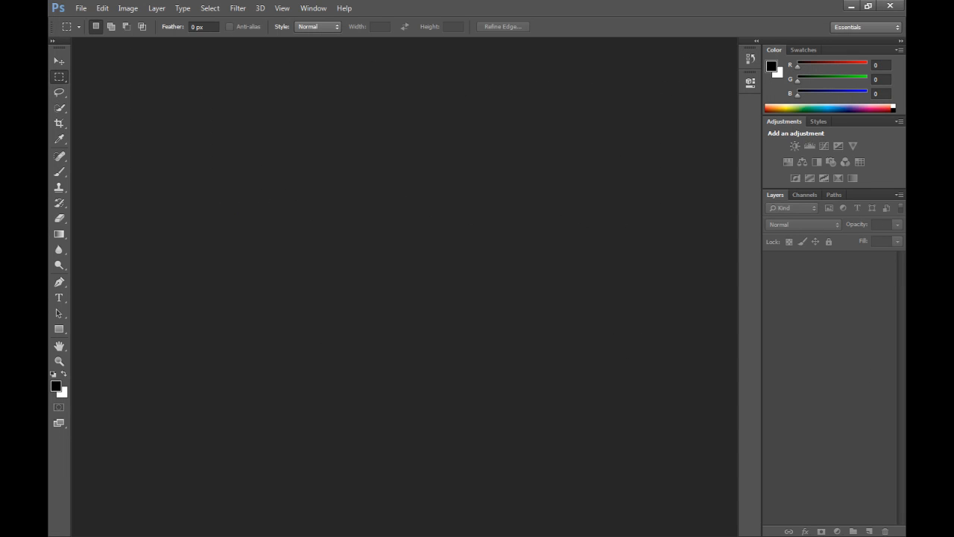
# - Switch to Photoshop, open Scales.psd, and turn the grey scales white by sampling one as the Levels white point
pyautogui.moveTo(953, 224); pyautogui.dragTo(522, 246)
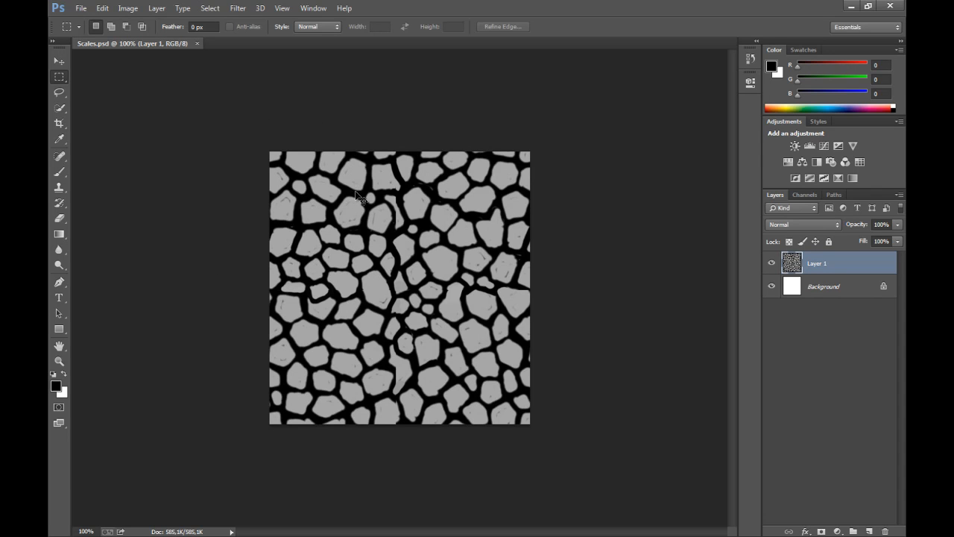
pyautogui.hotkey('ctrl', 'l')
pyautogui.click(581, 202)
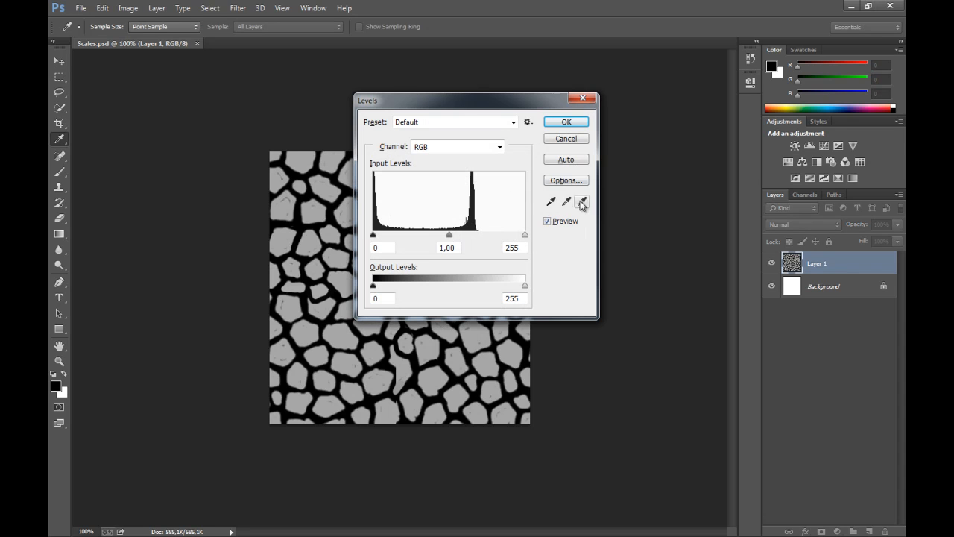
pyautogui.click(308, 266)
pyautogui.moveTo(514, 106); pyautogui.dragTo(645, 95)
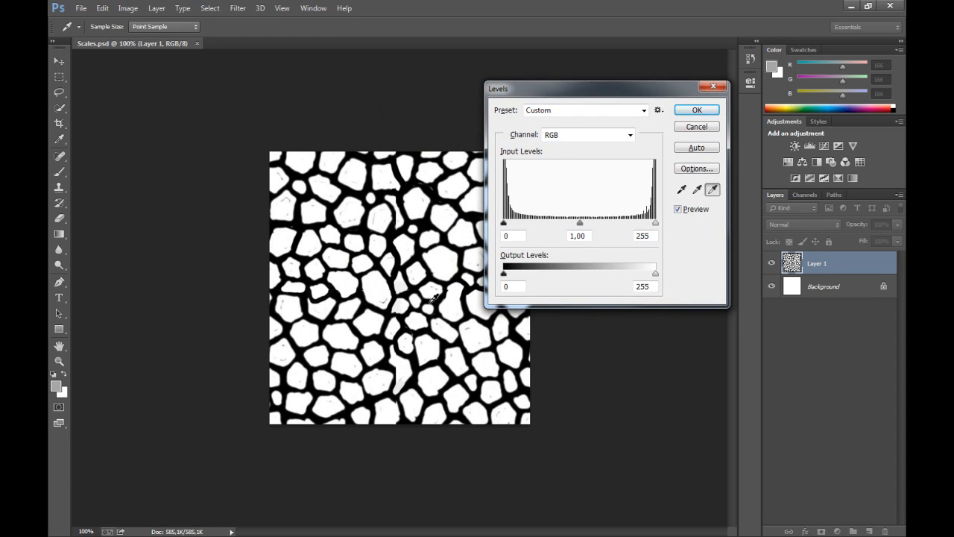
pyautogui.click(690, 111)
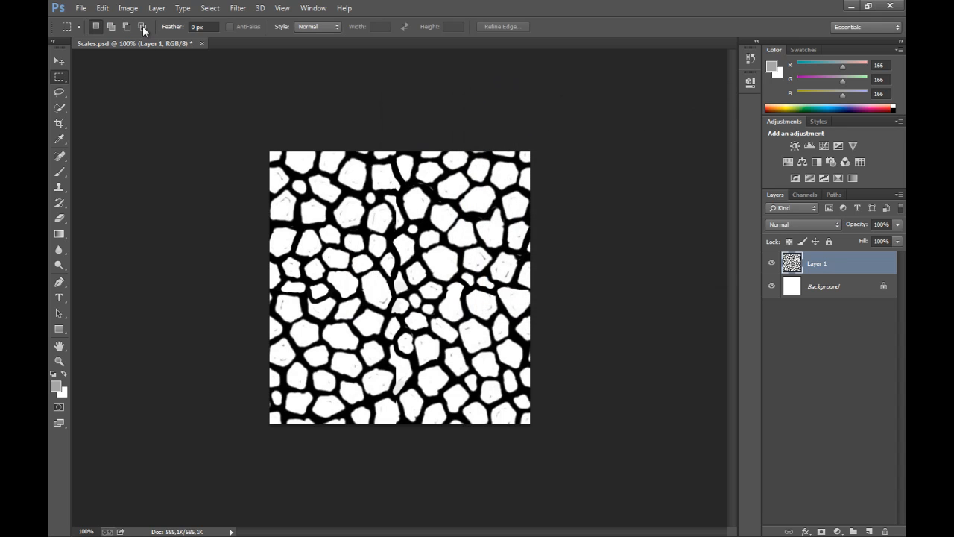
# - Copy the entire scale pattern into a new alpha channel and load that channel as a selection
pyautogui.click(210, 8)
pyautogui.click(211, 21)
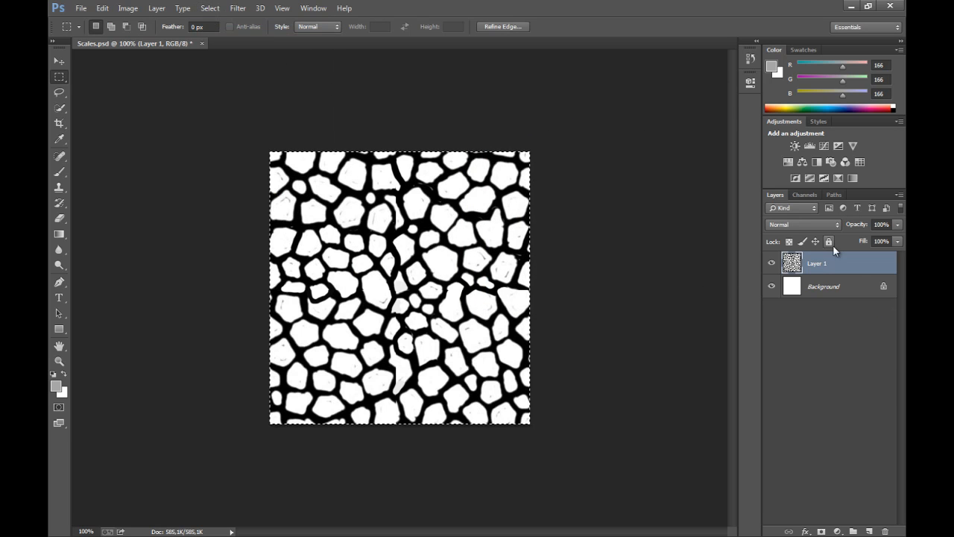
pyautogui.click(807, 196)
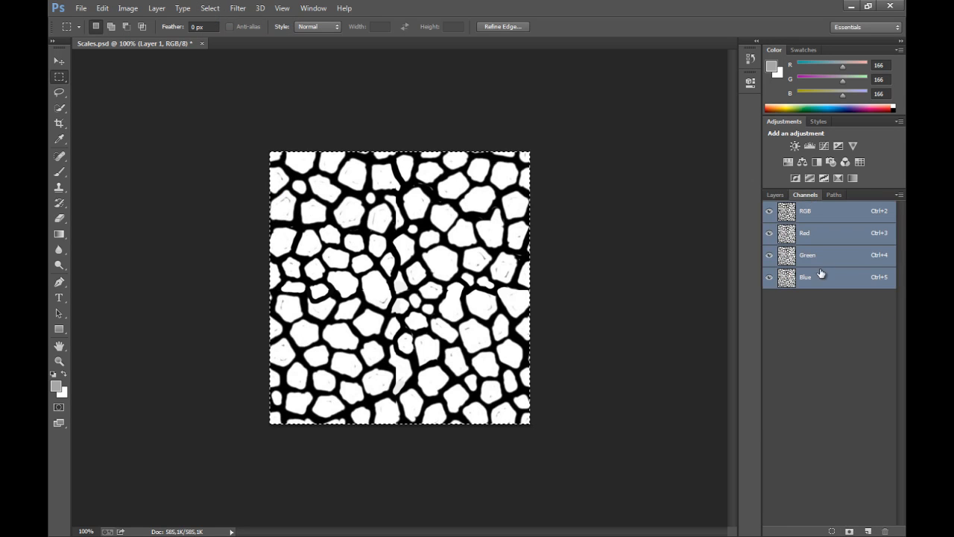
pyautogui.click(868, 531)
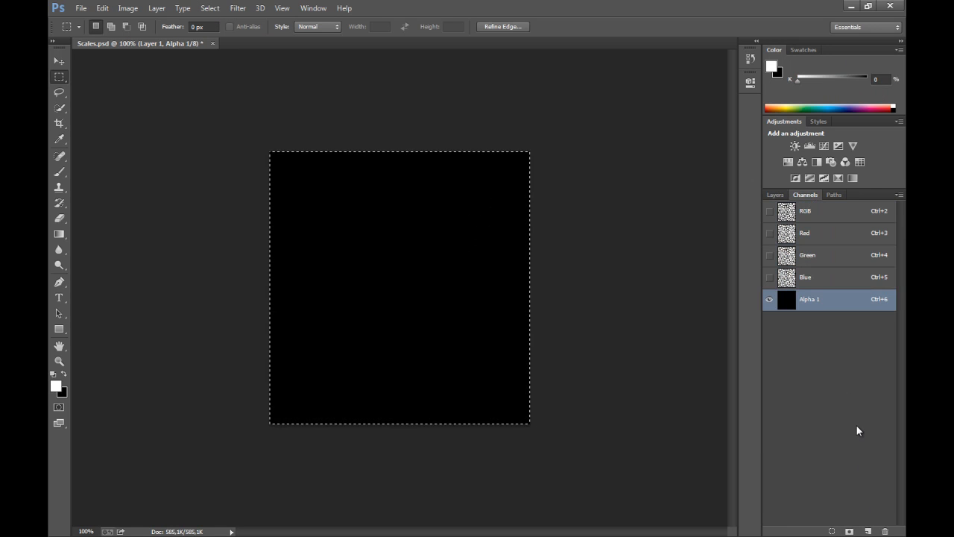
pyautogui.hotkey('ctrl', 'v')
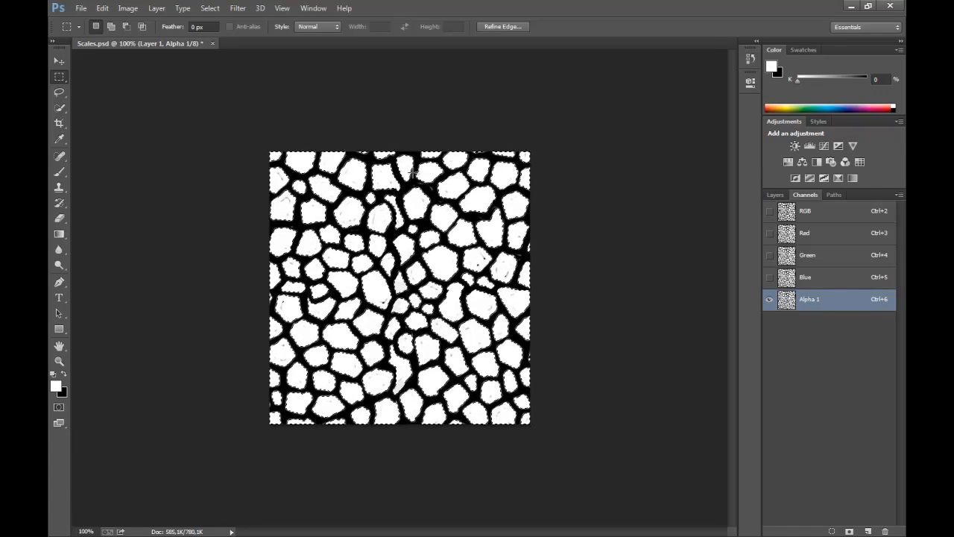
# - Return to the RGB composite and fill the selected scales with white on a new layer above Layer 1
pyautogui.click(774, 194)
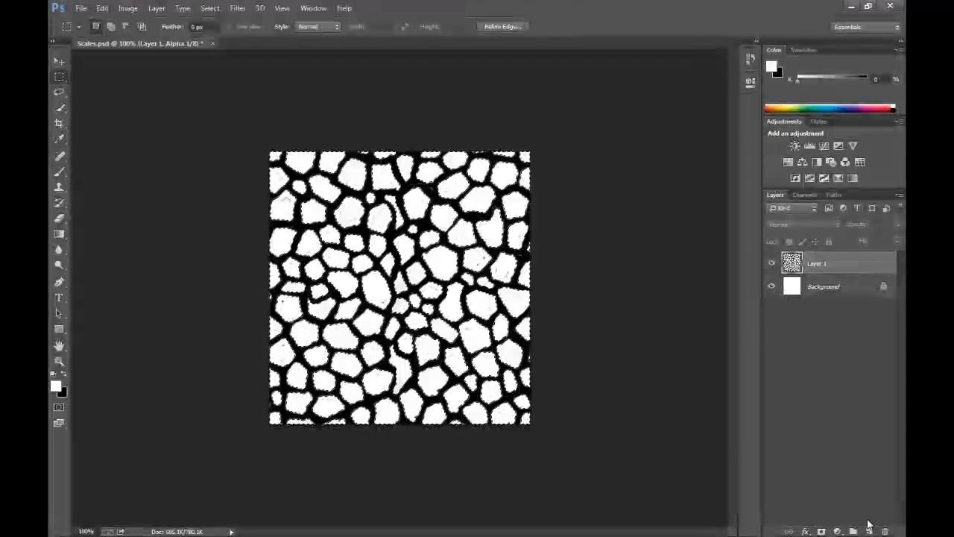
pyautogui.click(805, 195)
pyautogui.click(813, 212)
pyautogui.click(776, 194)
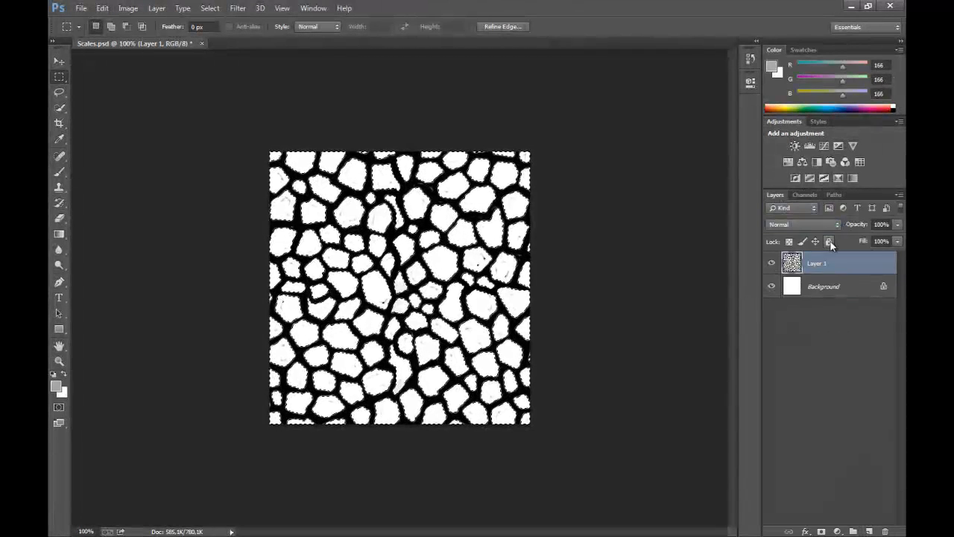
pyautogui.click(869, 530)
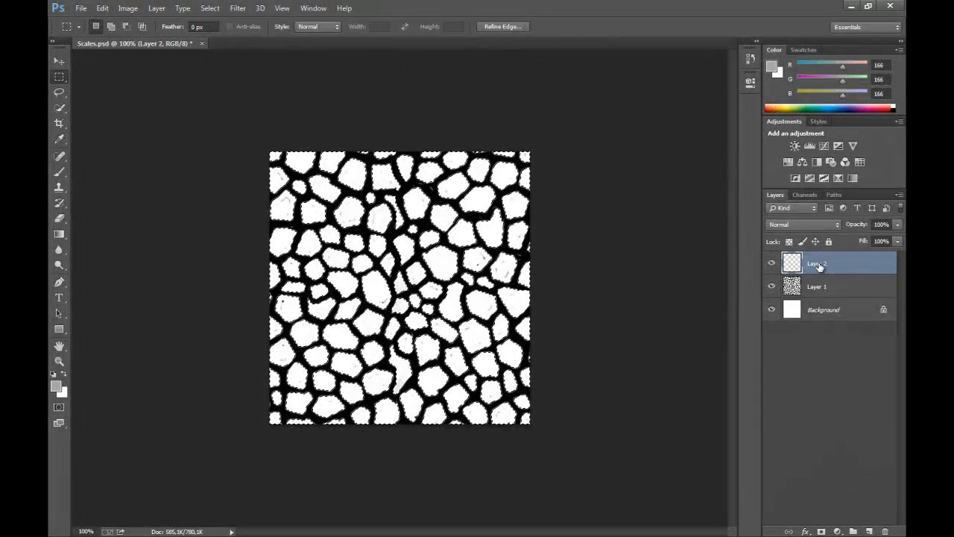
pyautogui.press('d')
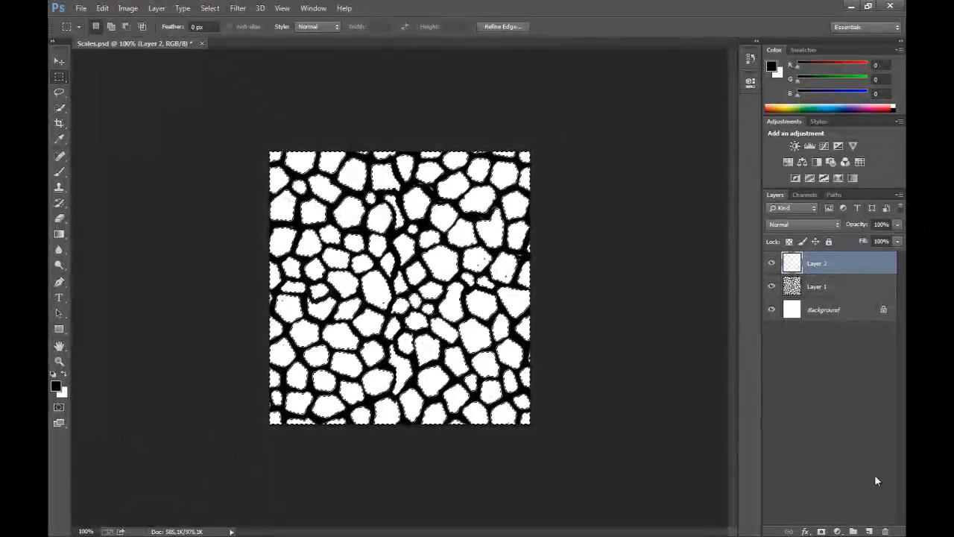
# - Add a new layer directly beneath the white scales layer, clear the selection, and fill the layer with black
pyautogui.click(869, 531)
pyautogui.moveTo(817, 287); pyautogui.dragTo(820, 298)
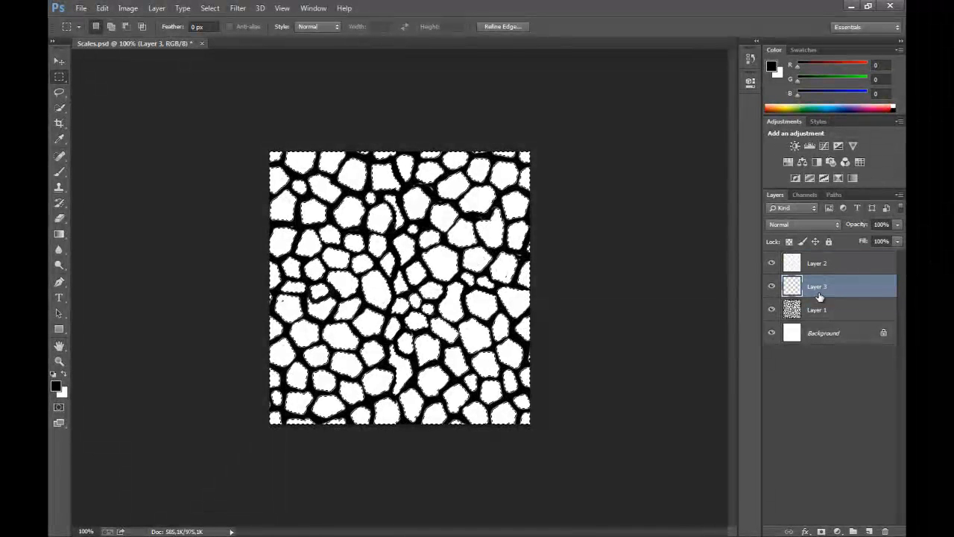
pyautogui.hotkey('ctrl', 'd')
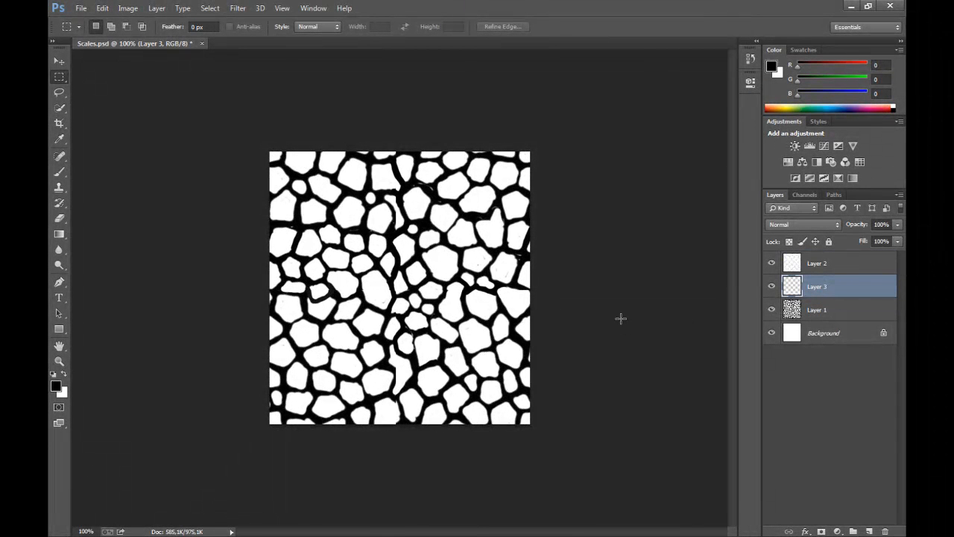
pyautogui.hotkey('alt', 'BackSpace')
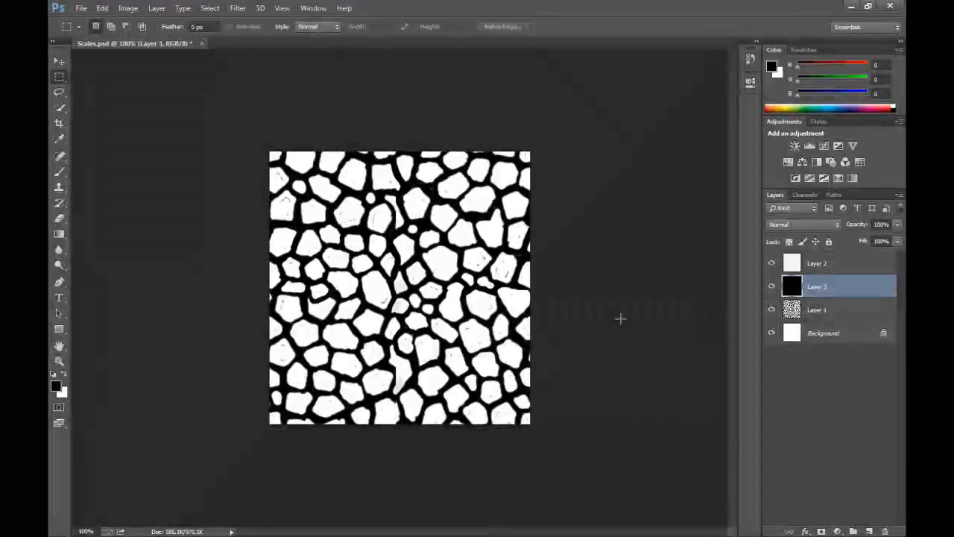
# - Hide Layer 1 and check the white scales and black background layers by toggling their visibility
pyautogui.click(771, 310)
pyautogui.click(772, 264)
pyautogui.click(771, 264)
pyautogui.click(771, 286)
pyautogui.click(772, 286)
pyautogui.click(771, 264)
pyautogui.click(771, 264)
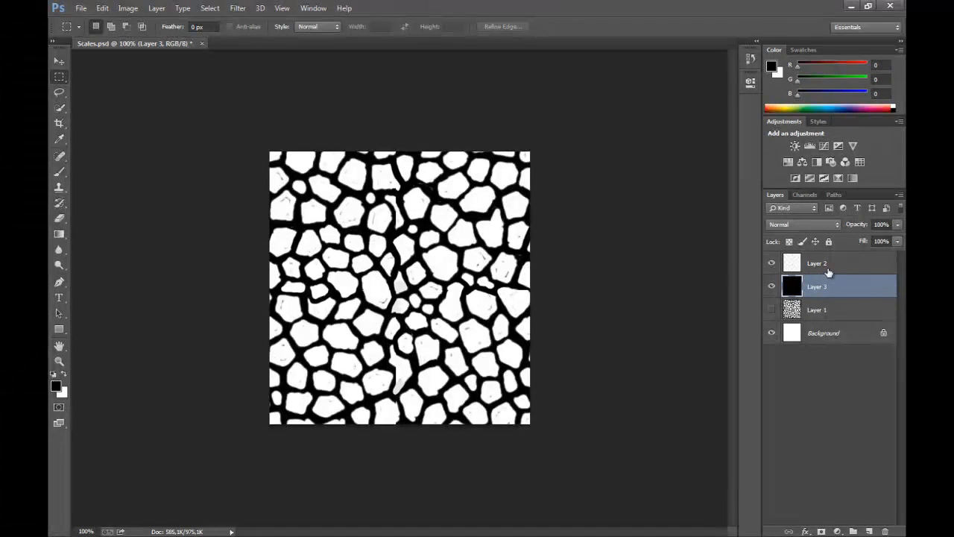
# - Add an Inner Glow to the white scales on Layer 2 with Multiply blend mode and black colour 000000
pyautogui.click(416, 205)
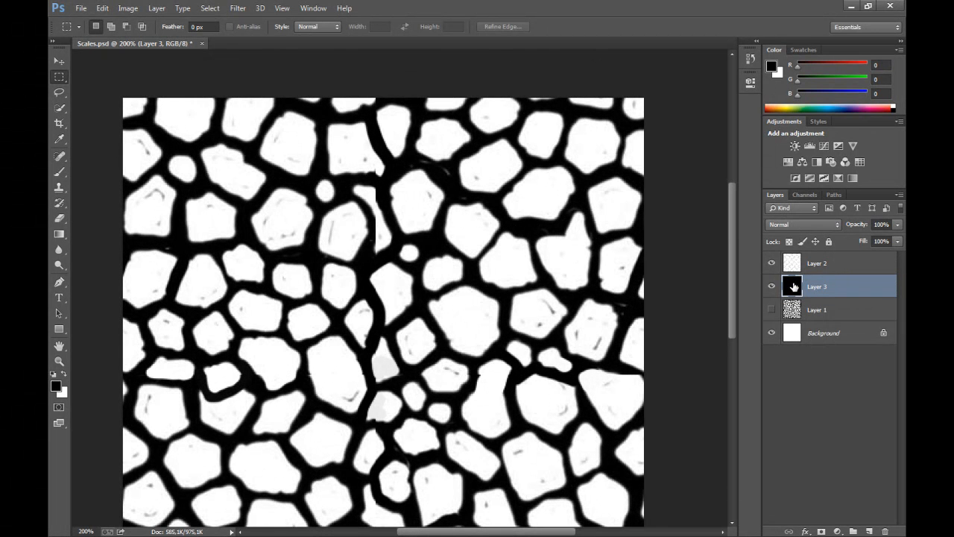
pyautogui.doubleClick(888, 266)
pyautogui.moveTo(522, 88); pyautogui.dragTo(657, 91)
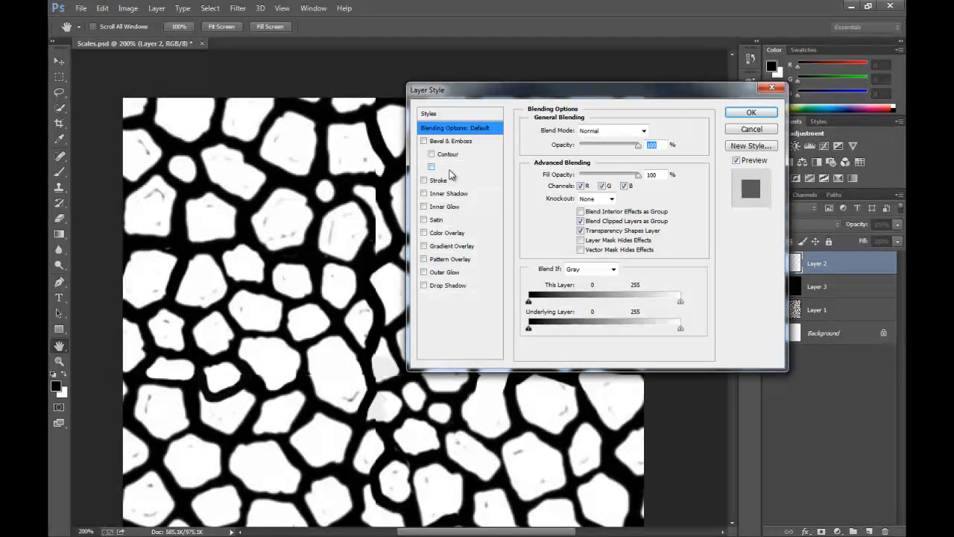
pyautogui.click(446, 208)
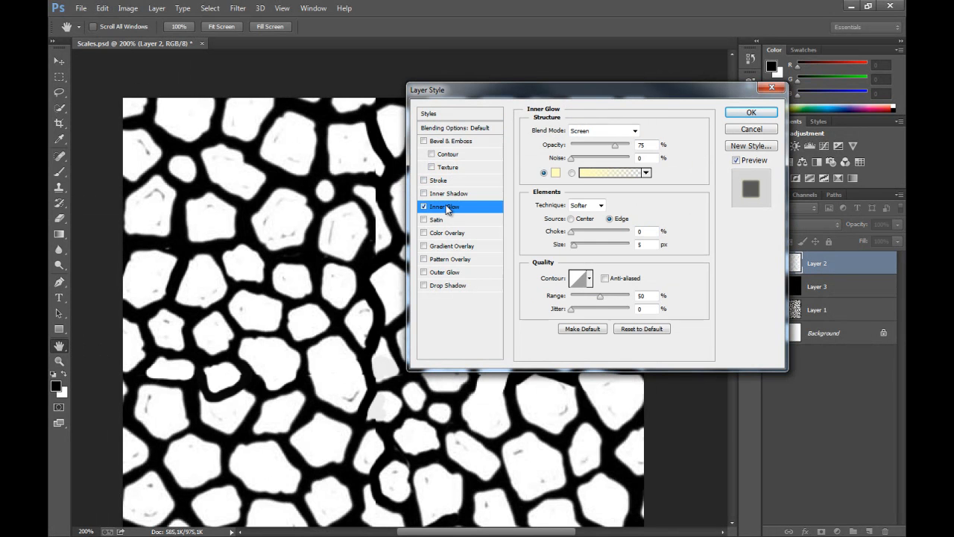
pyautogui.click(583, 131)
pyautogui.click(583, 180)
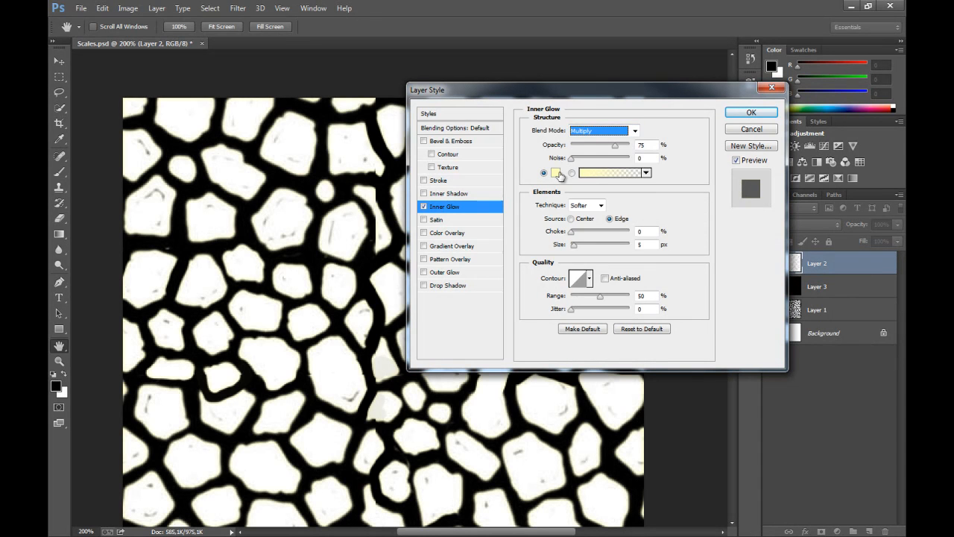
pyautogui.click(555, 173)
pyautogui.write('000000')
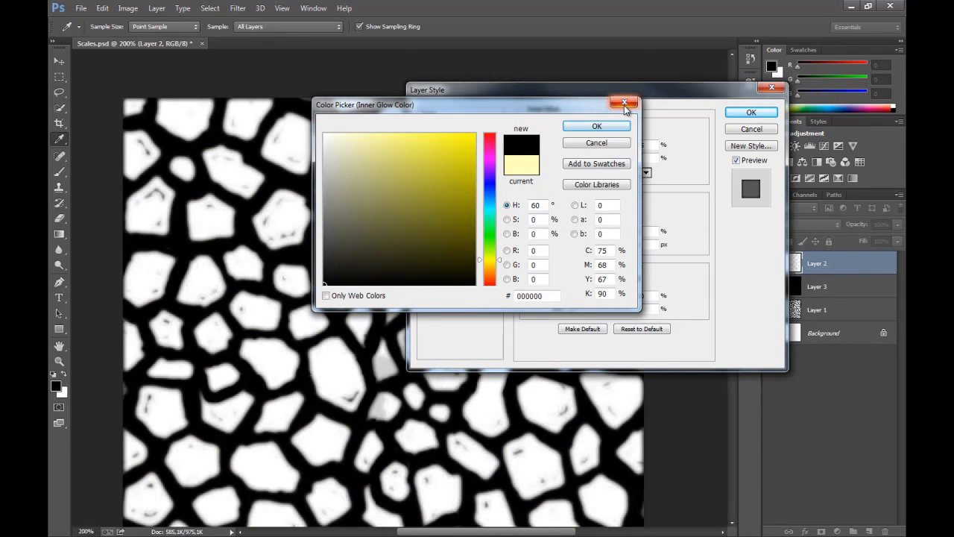
pyautogui.click(597, 126)
# - Set the Inner Glow size to 10 px and its opacity to 87%, and apply the layer style
pyautogui.moveTo(574, 246); pyautogui.dragTo(576, 251)
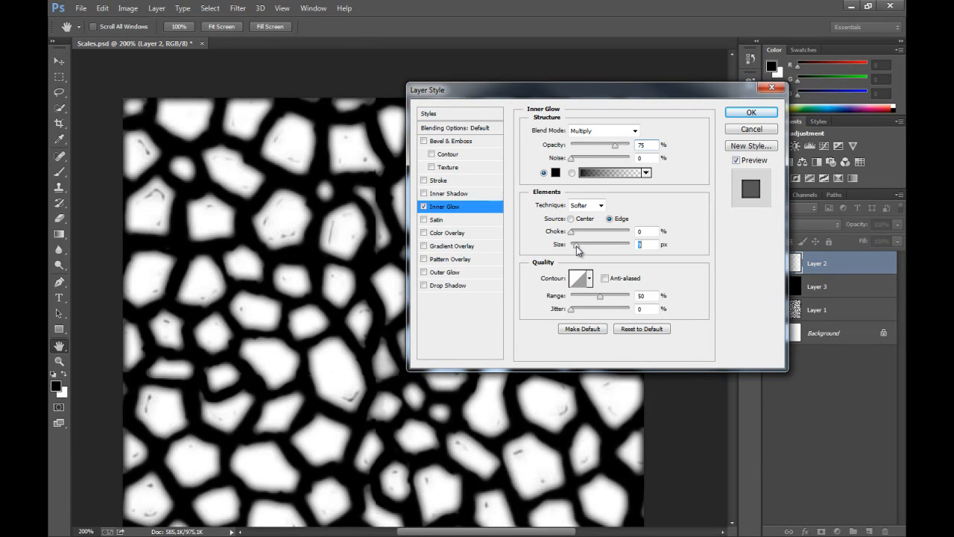
pyautogui.moveTo(576, 251); pyautogui.dragTo(580, 252)
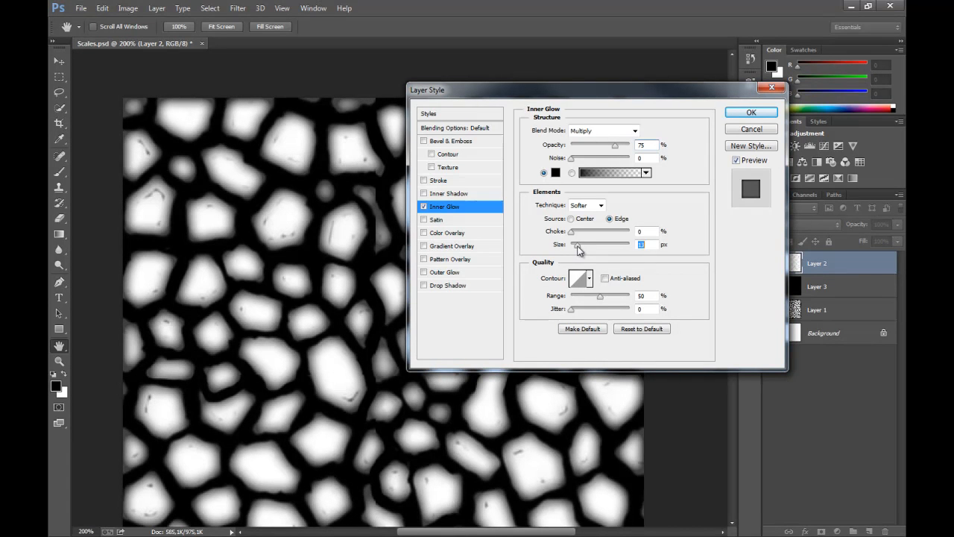
pyautogui.moveTo(579, 251); pyautogui.dragTo(578, 251)
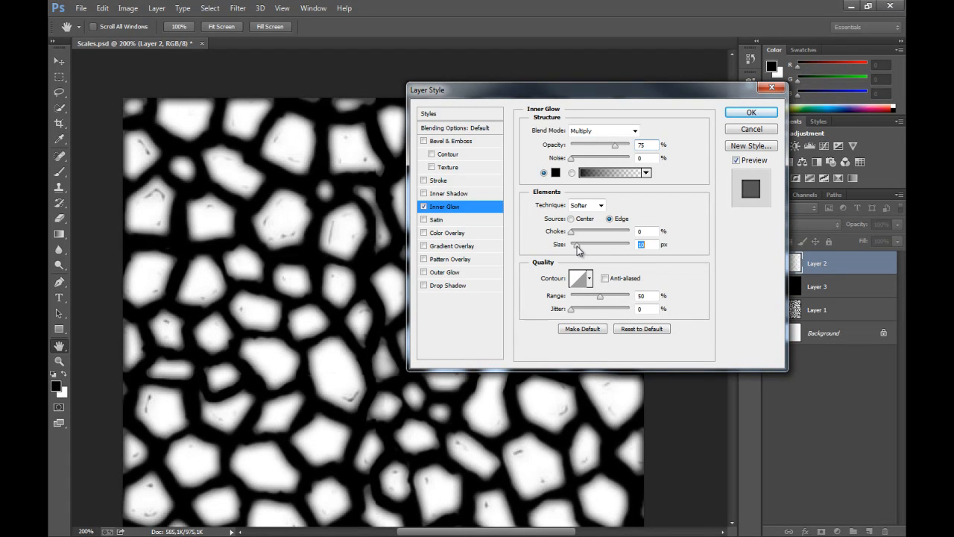
pyautogui.moveTo(615, 146); pyautogui.dragTo(623, 147)
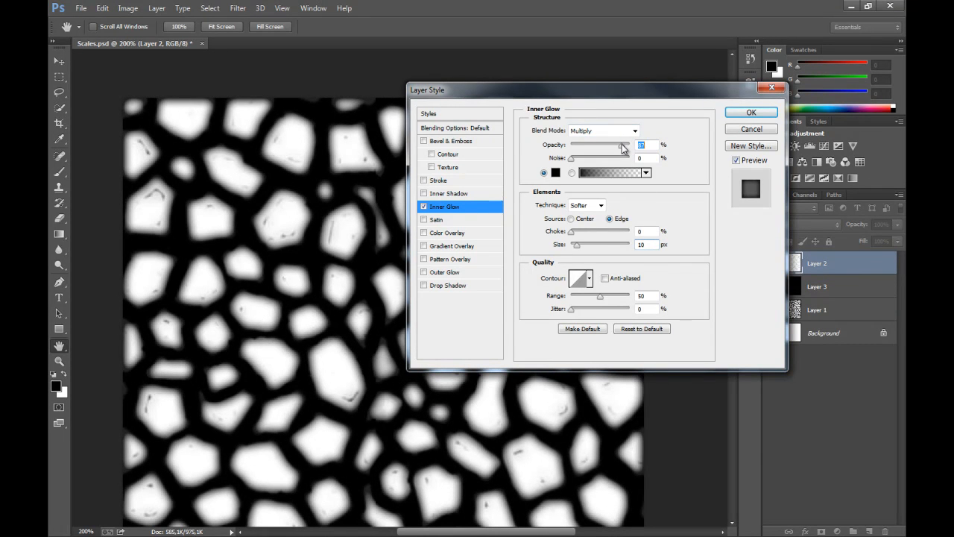
pyautogui.click(751, 112)
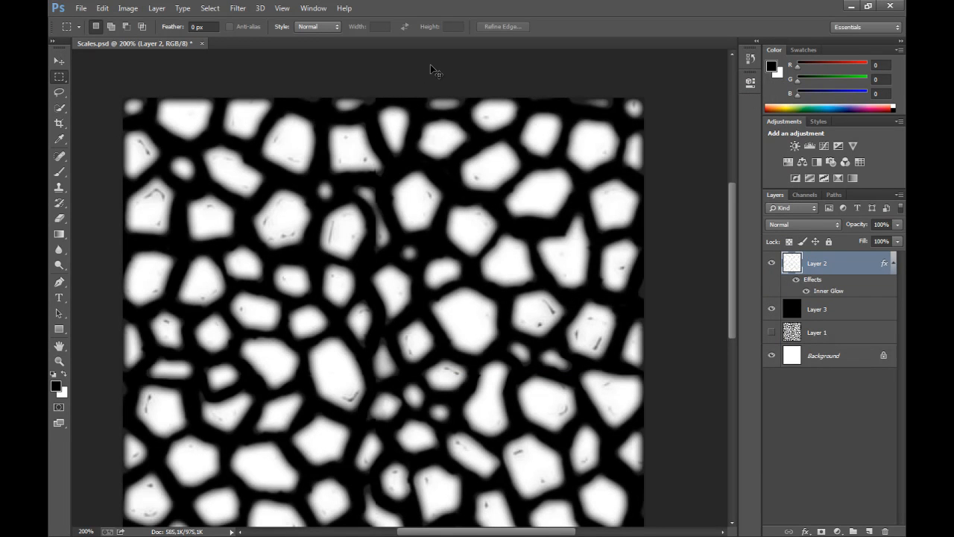
# - Save a copy of the document as ScalesEmboss in Photoshop format with maximum compatibility
pyautogui.hotkey('ctrl', 'shift', 's')
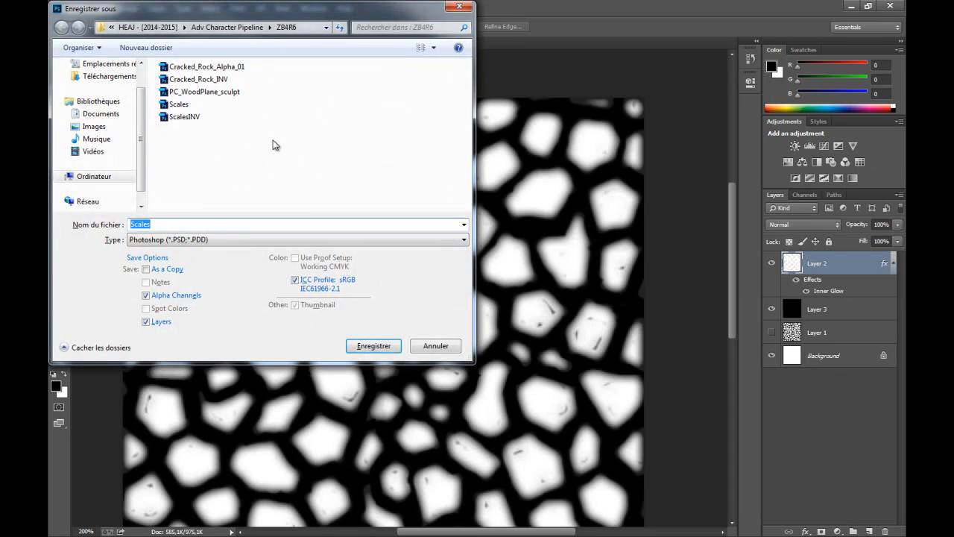
pyautogui.click(179, 105)
pyautogui.click(160, 223)
pyautogui.click(165, 224)
pyautogui.write('Emboss')
pyautogui.press('Return')
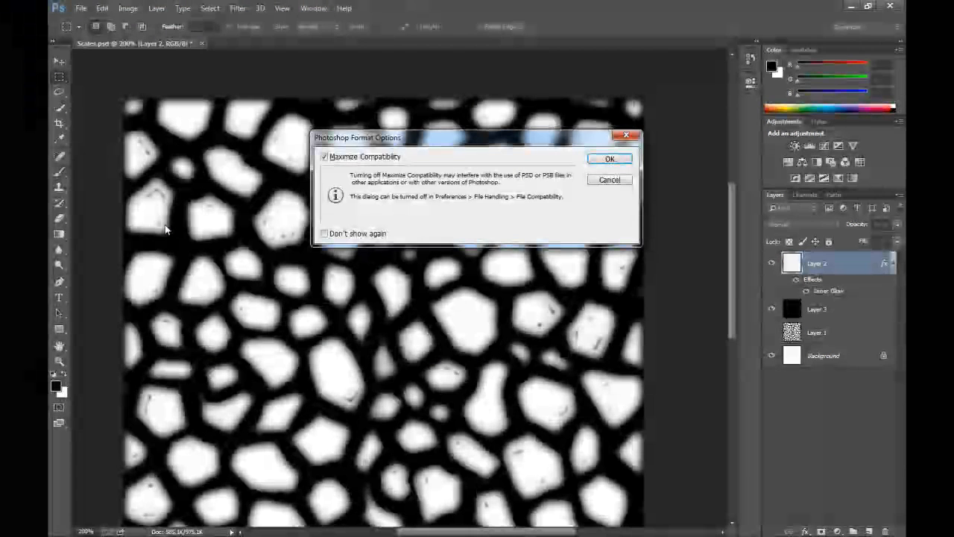
pyautogui.click(619, 159)
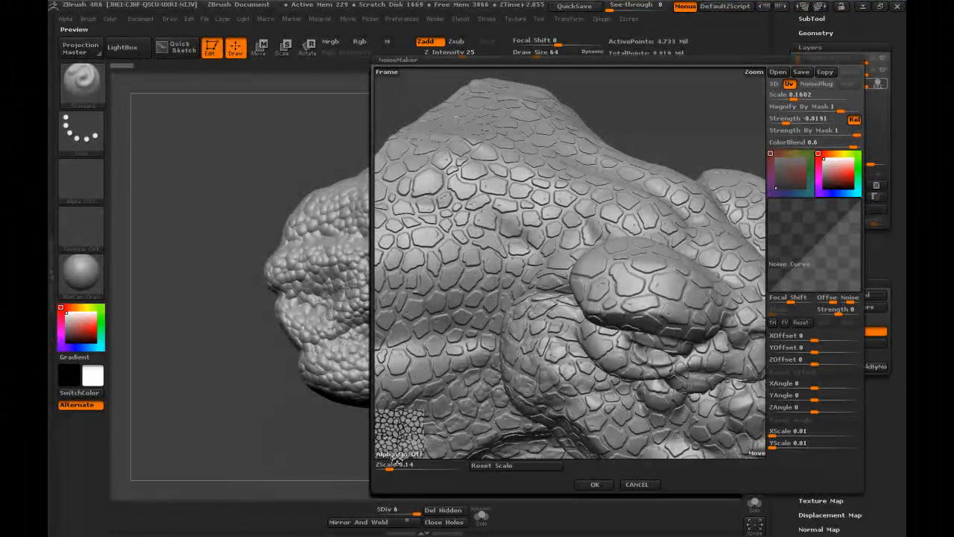
# - Switch back to ZBrush and replace the NoiseMaker alpha with the ScalesEmboss image
pyautogui.click(399, 454)
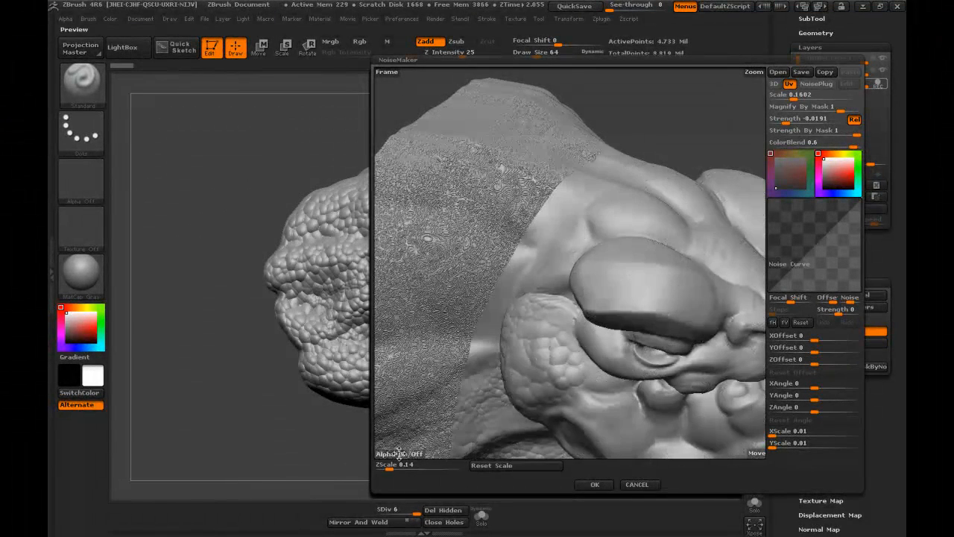
pyautogui.click(400, 456)
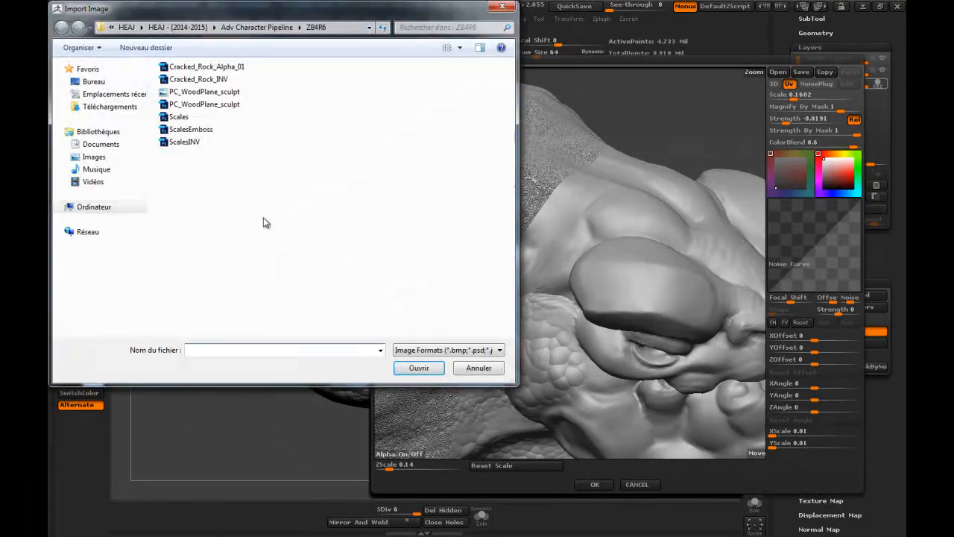
pyautogui.doubleClick(199, 129)
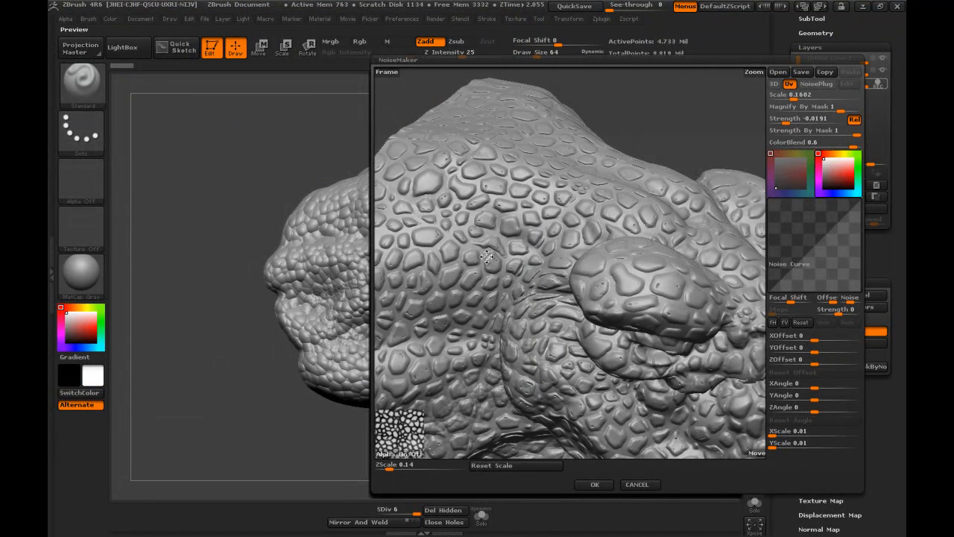
# - Replace the NoiseMaker alpha with the Scales image to compare its effect on the head
pyautogui.click(400, 453)
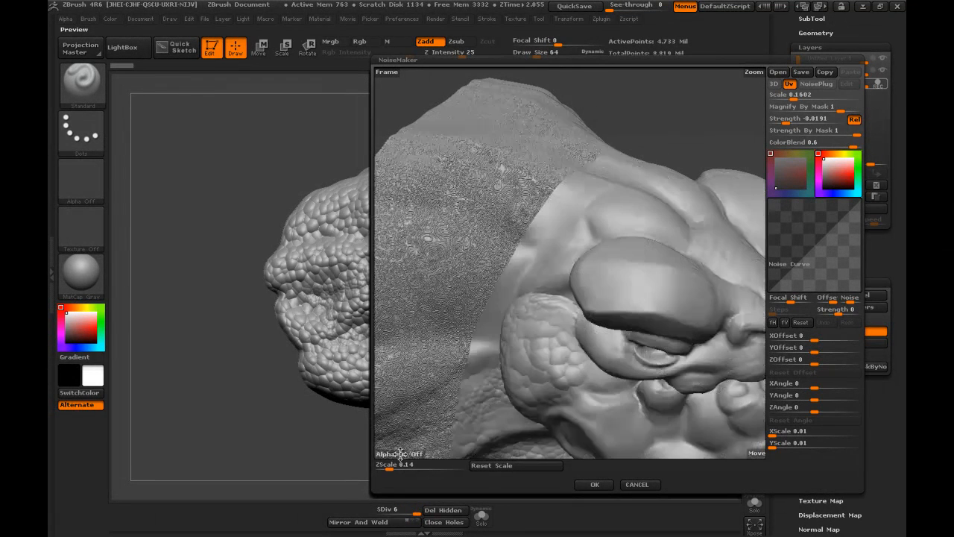
pyautogui.click(396, 446)
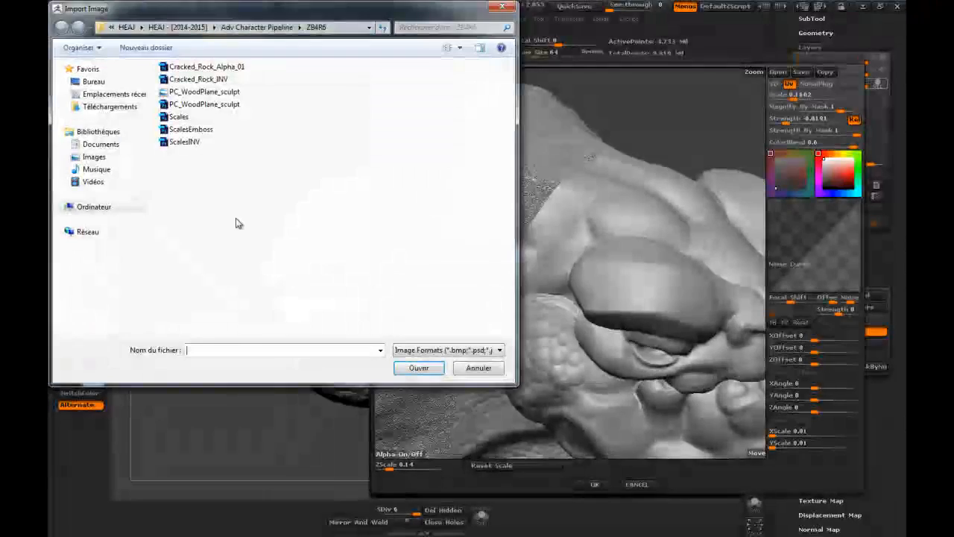
pyautogui.doubleClick(179, 117)
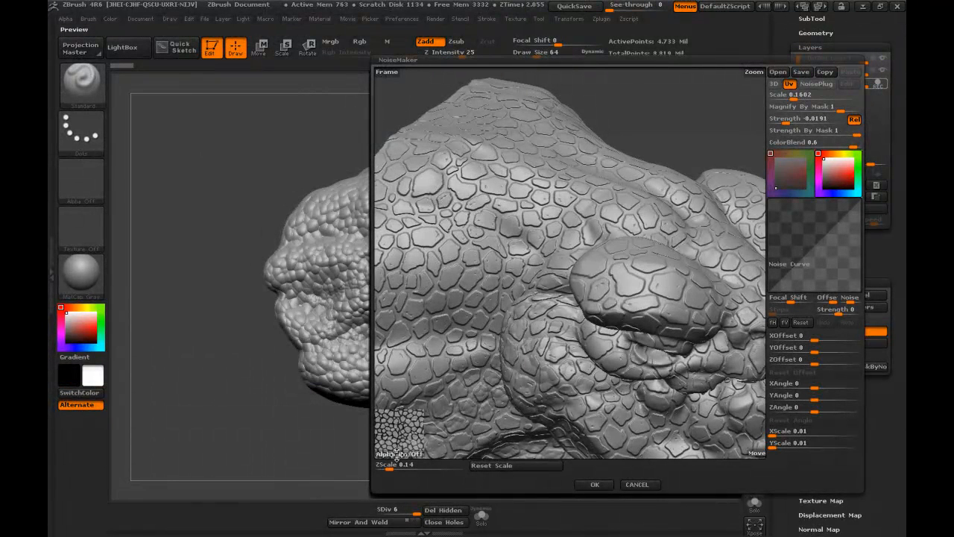
# - Swap the NoiseMaker alpha back to the ScalesEmboss image
pyautogui.click(397, 453)
pyautogui.click(397, 440)
pyautogui.click(191, 129)
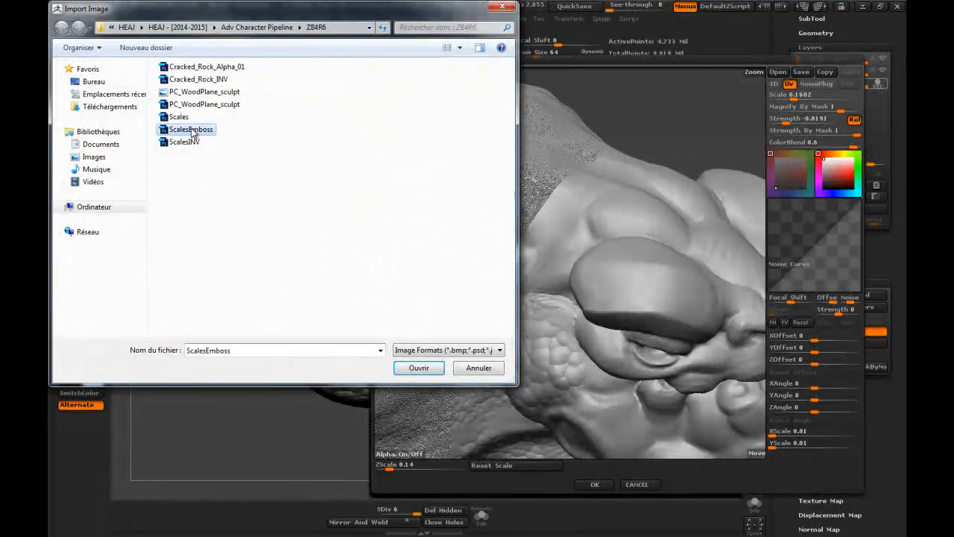
pyautogui.doubleClick(190, 131)
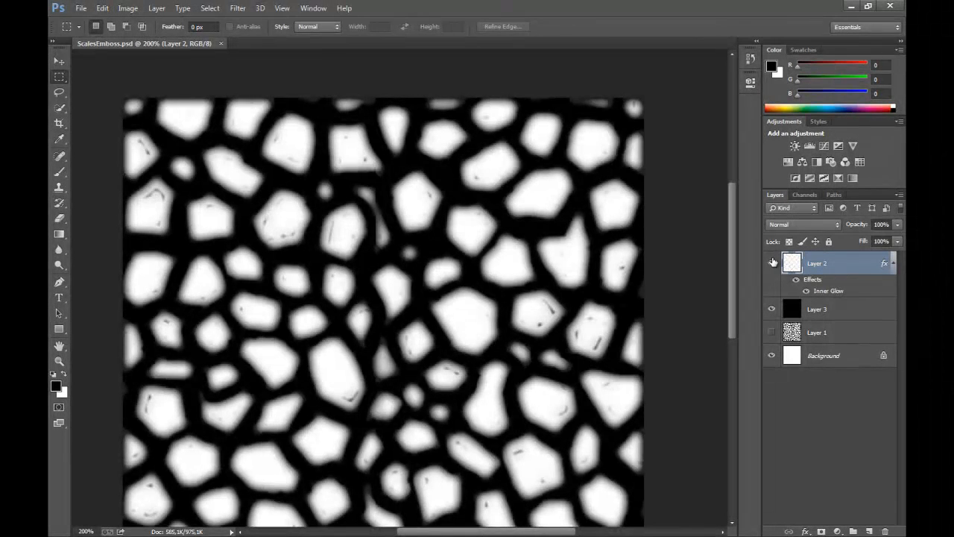
# - Switch to Photoshop, hide the Inner Glow effect on Layer 2, and open the layer's style settings
pyautogui.click(772, 265)
pyautogui.click(772, 265)
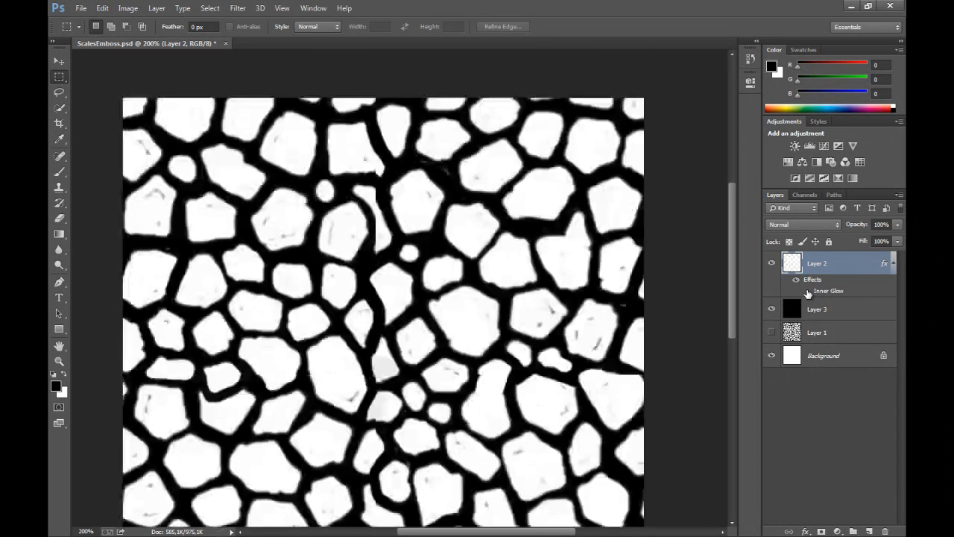
pyautogui.doubleClick(878, 274)
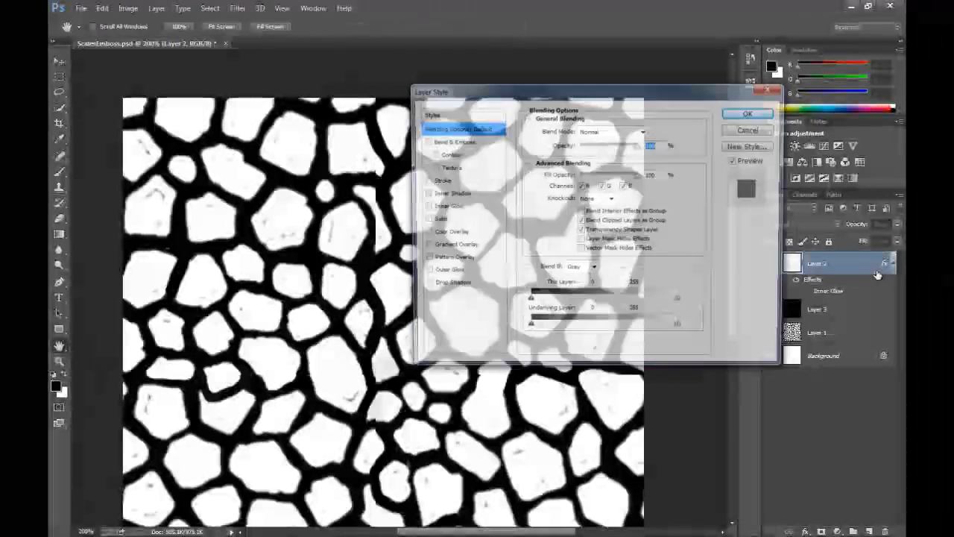
# - Add an Outer Glow in white ffffff with 99% opacity and a slightly larger size, and apply the layer style
pyautogui.click(446, 270)
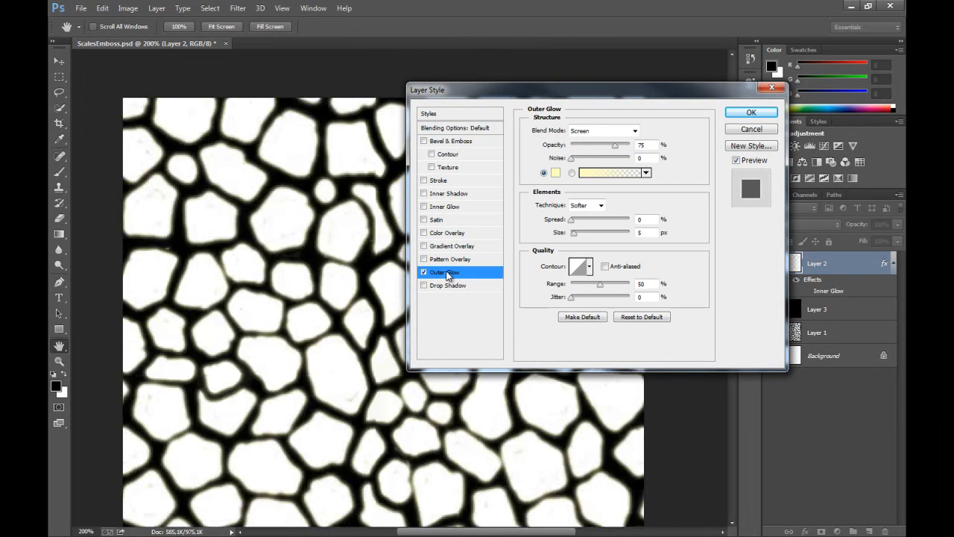
pyautogui.click(556, 173)
pyautogui.write('ffffff')
pyautogui.click(597, 128)
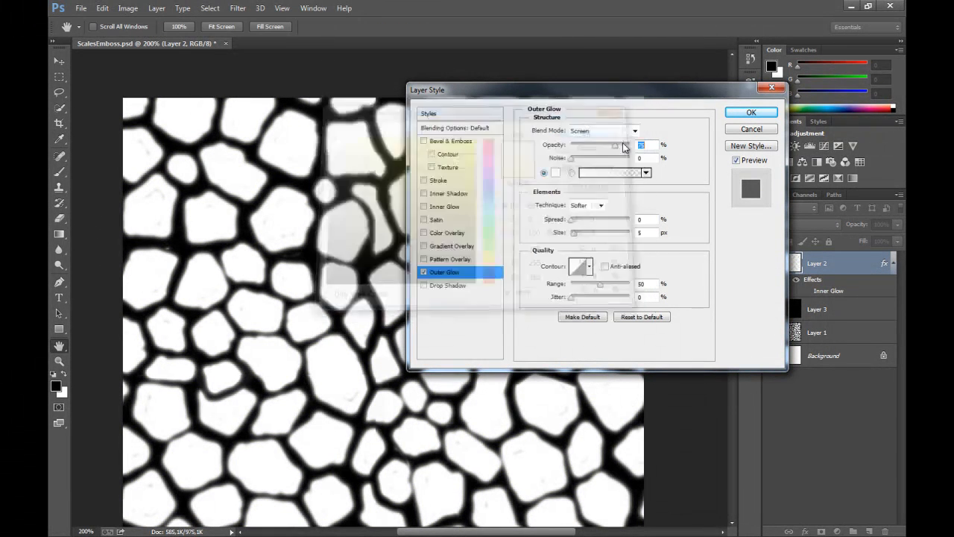
pyautogui.click(575, 233)
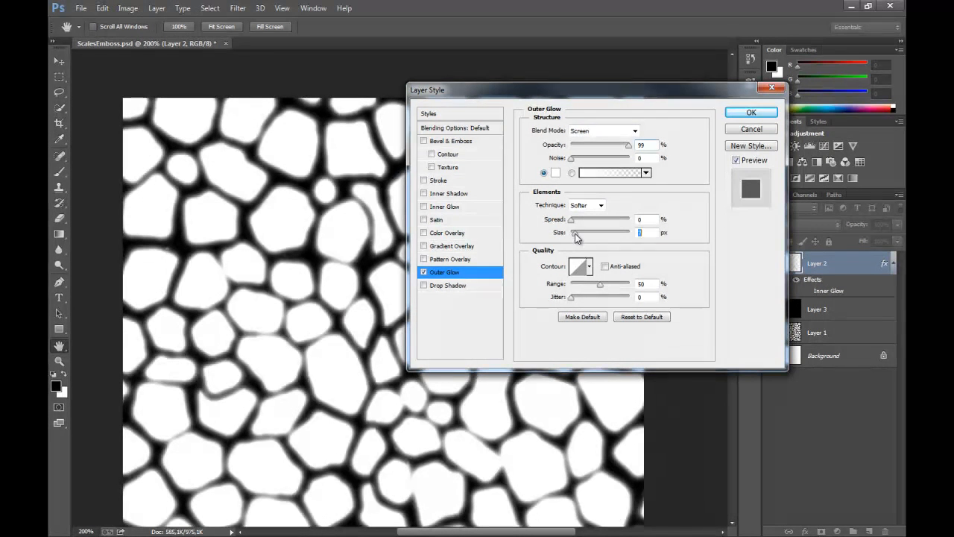
pyautogui.click(744, 116)
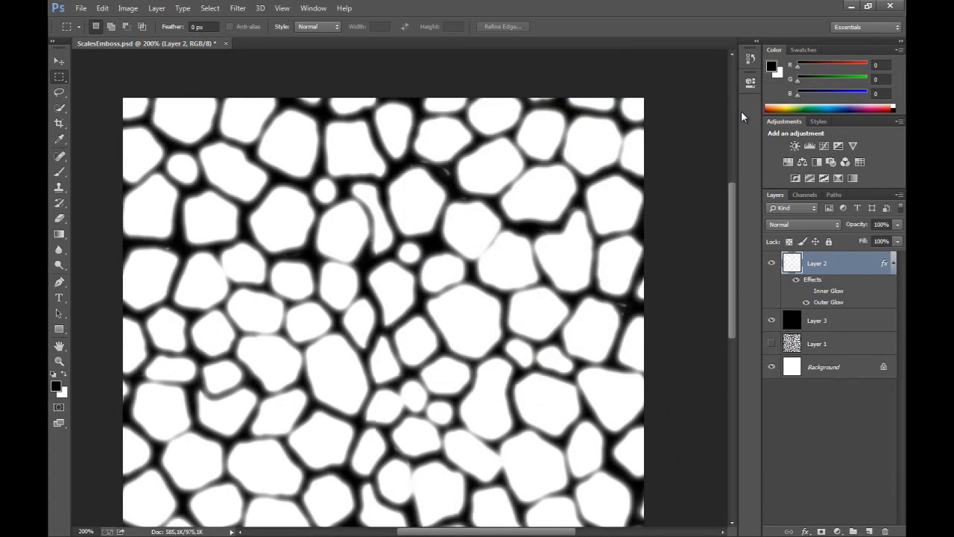
# - Save the document under the name ScalesGlow in Photoshop format with maximum compatibility
pyautogui.hotkey('ctrl', 'shift', 's')
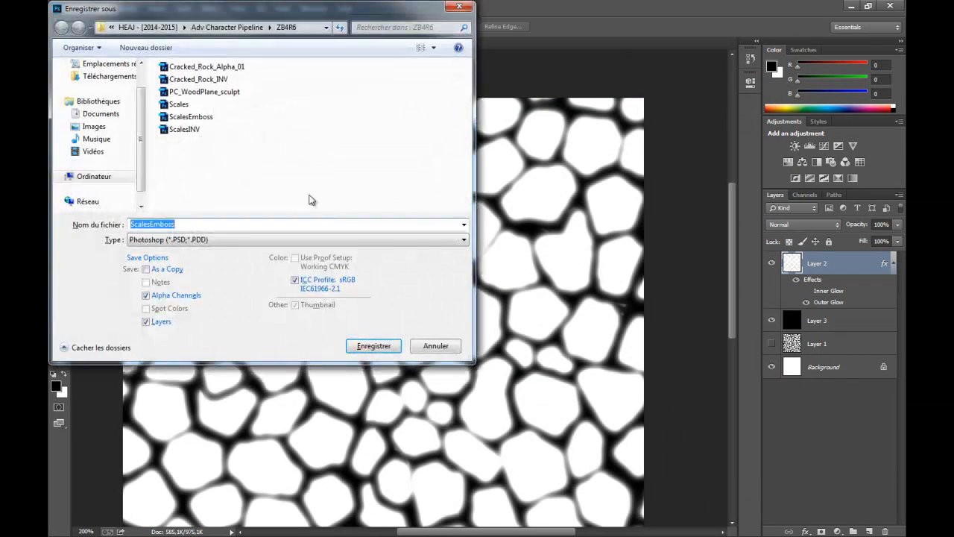
pyautogui.click(186, 118)
pyautogui.doubleClick(154, 223)
pyautogui.moveTo(150, 224); pyautogui.dragTo(160, 224)
pyautogui.write('Glow')
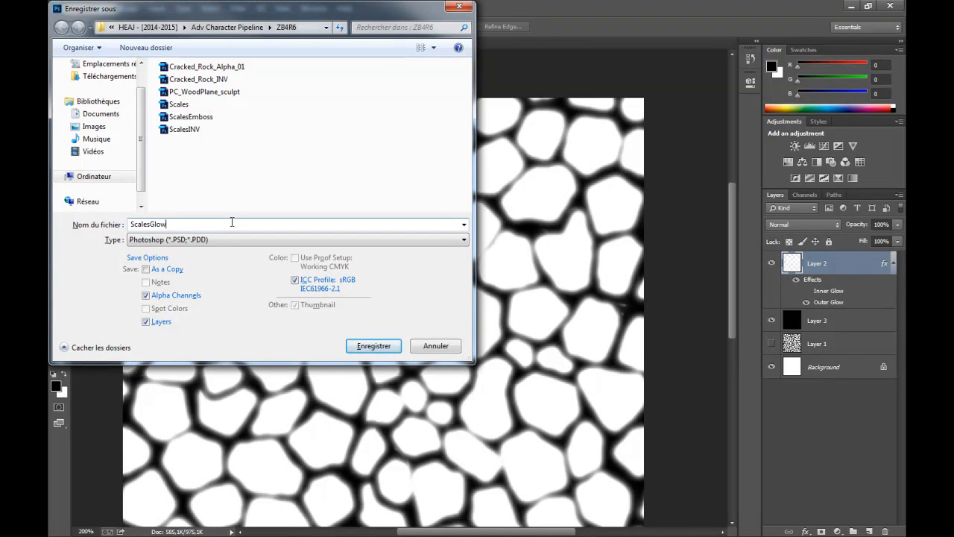
pyautogui.press('Return')
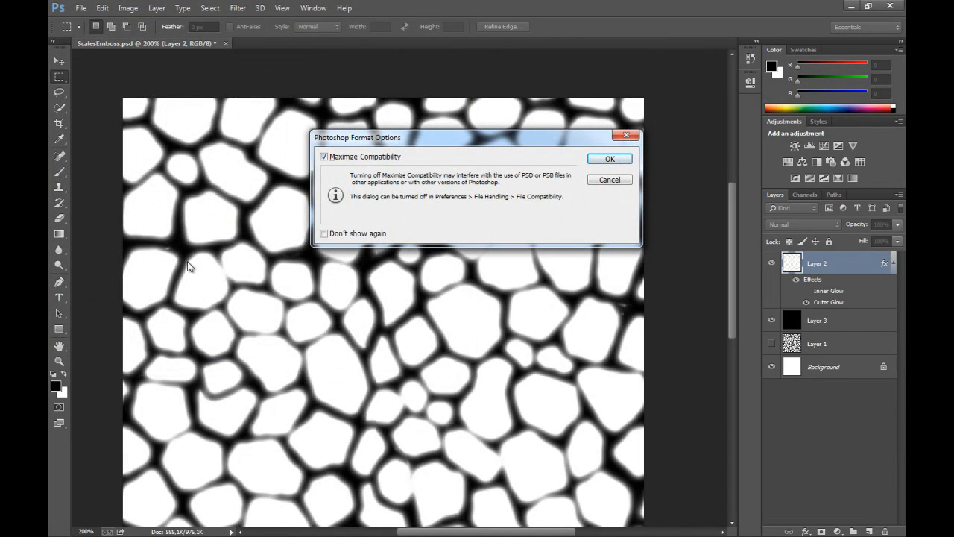
pyautogui.click(592, 158)
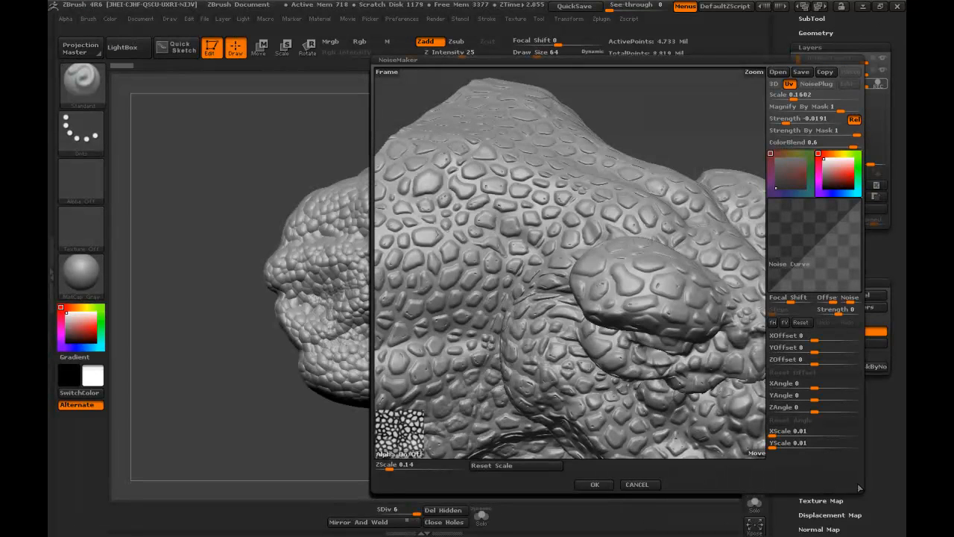
# - Switch back to ZBrush and replace the NoiseMaker alpha with the ScalesGlow image
pyautogui.click(393, 451)
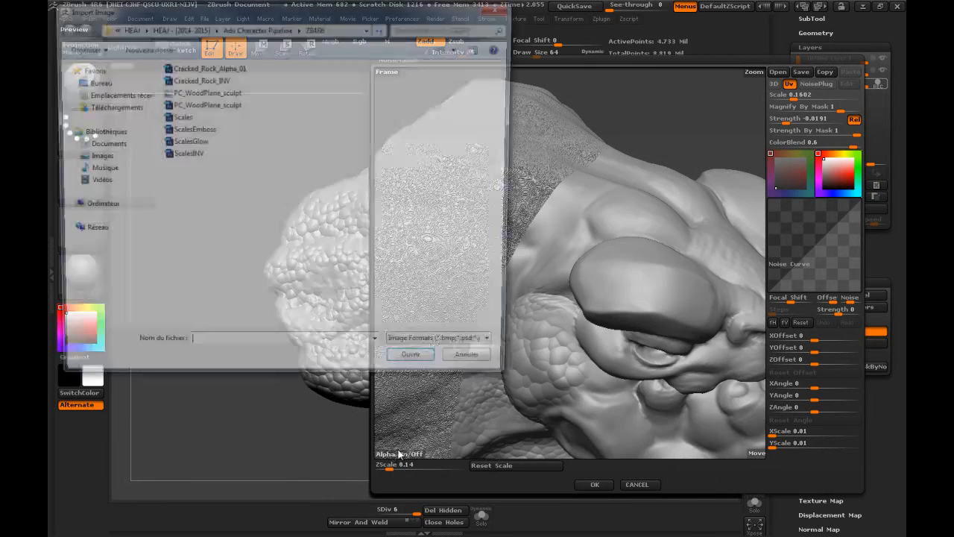
pyautogui.doubleClick(187, 142)
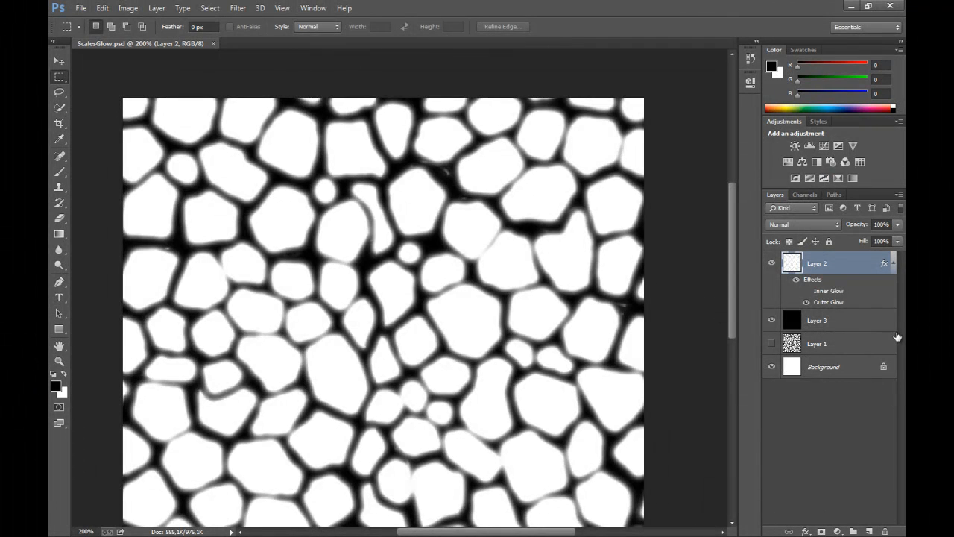
# - Switch to Photoshop, show Layer 2's Inner Glow again alongside the Outer Glow, and reduce its opacity to 7%
pyautogui.click(806, 291)
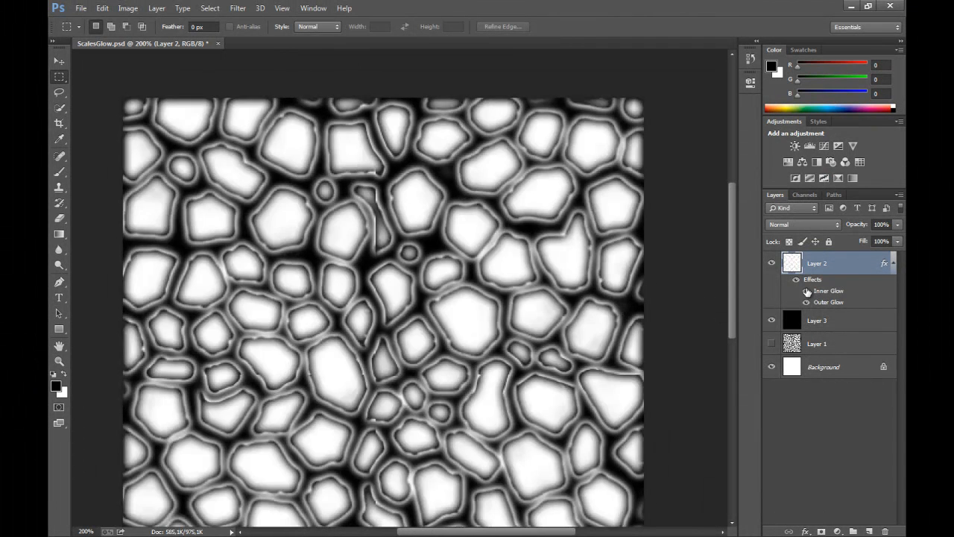
pyautogui.doubleClick(870, 293)
pyautogui.moveTo(574, 97); pyautogui.dragTo(735, 118)
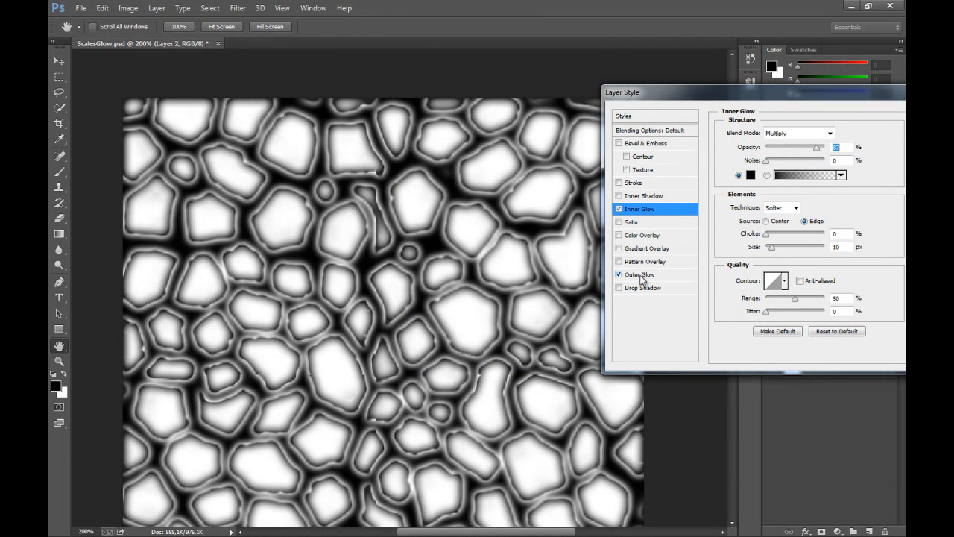
pyautogui.moveTo(817, 149); pyautogui.dragTo(772, 162)
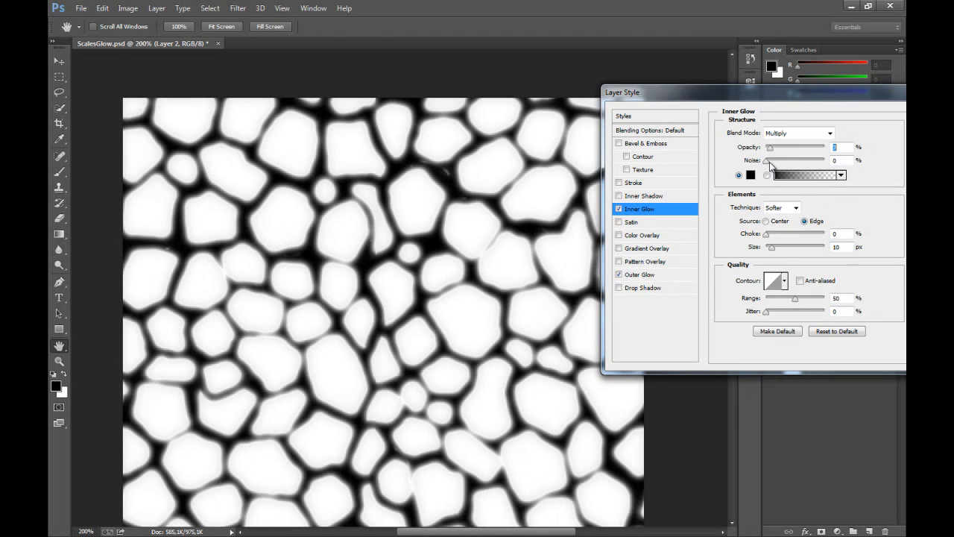
# - Compare the scales with and without the Inner Glow, apply the layer style with it enabled, and save the ScalesGlow document
pyautogui.click(646, 211)
pyautogui.click(618, 209)
pyautogui.click(618, 209)
pyautogui.moveTo(882, 105); pyautogui.dragTo(754, 109)
pyautogui.click(821, 123)
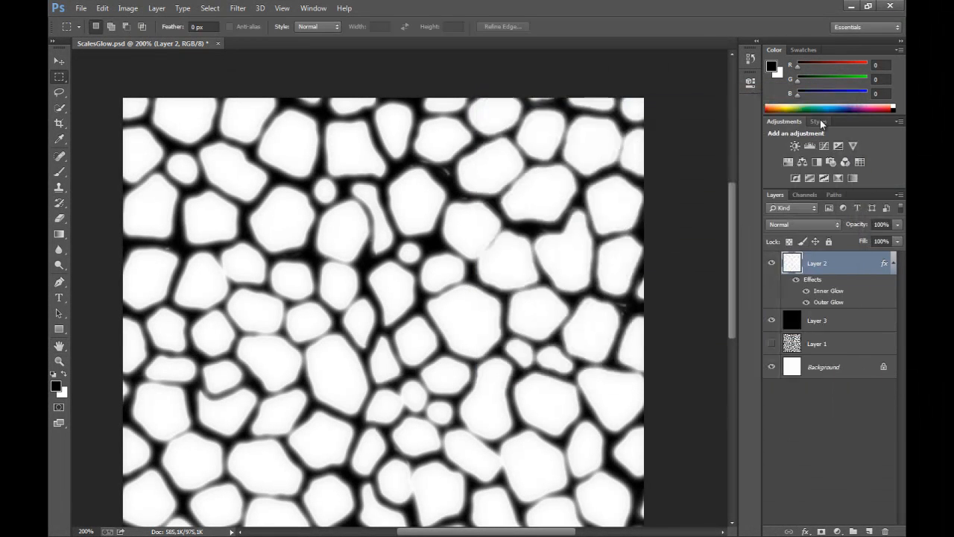
pyautogui.hotkey('ctrl', 's')
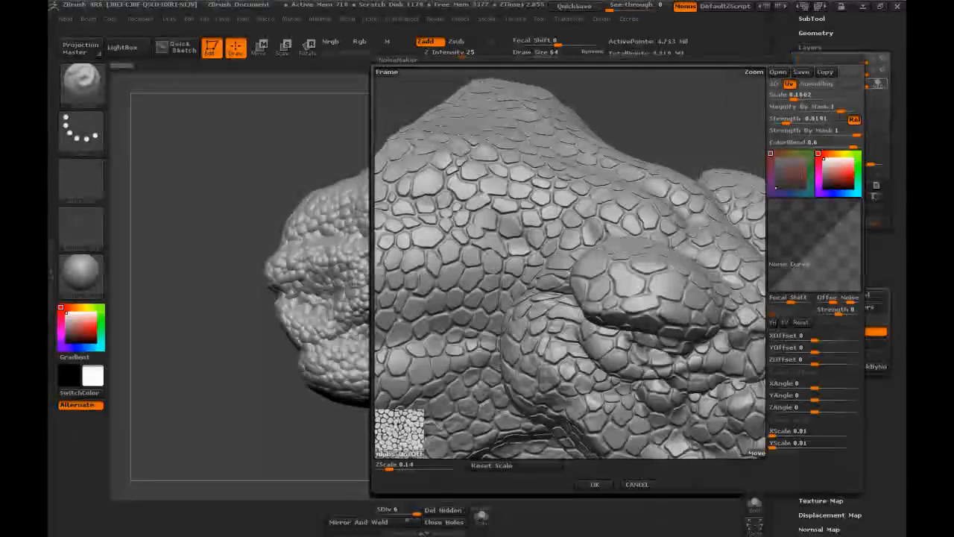
# - Switch back to ZBrush and reload the updated ScalesGlow image as the NoiseMaker alpha
pyautogui.click(401, 454)
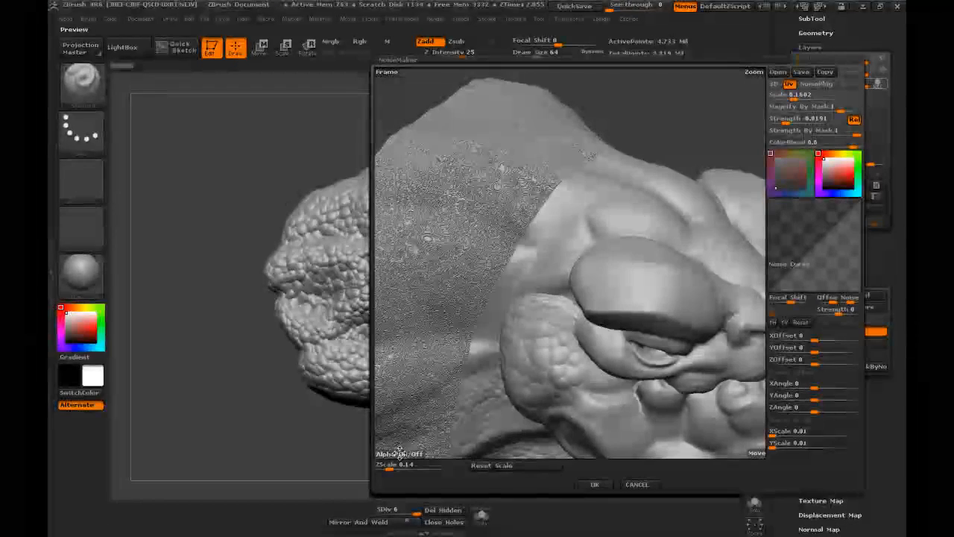
pyautogui.click(186, 142)
pyautogui.doubleClick(198, 146)
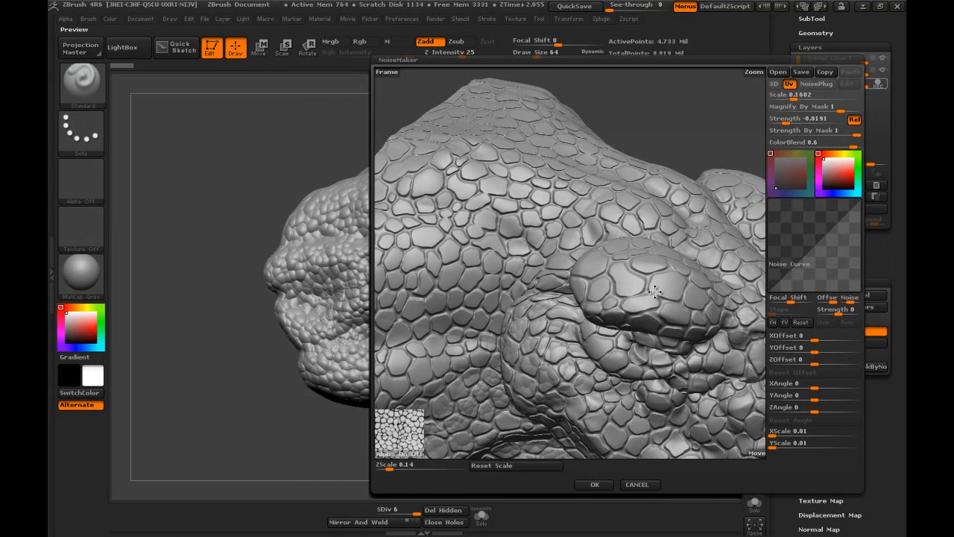
# - Reduce the noise scale to 0.0455 and set the noise strength to -0.0281
pyautogui.click(791, 94)
pyautogui.moveTo(794, 95); pyautogui.dragTo(786, 95)
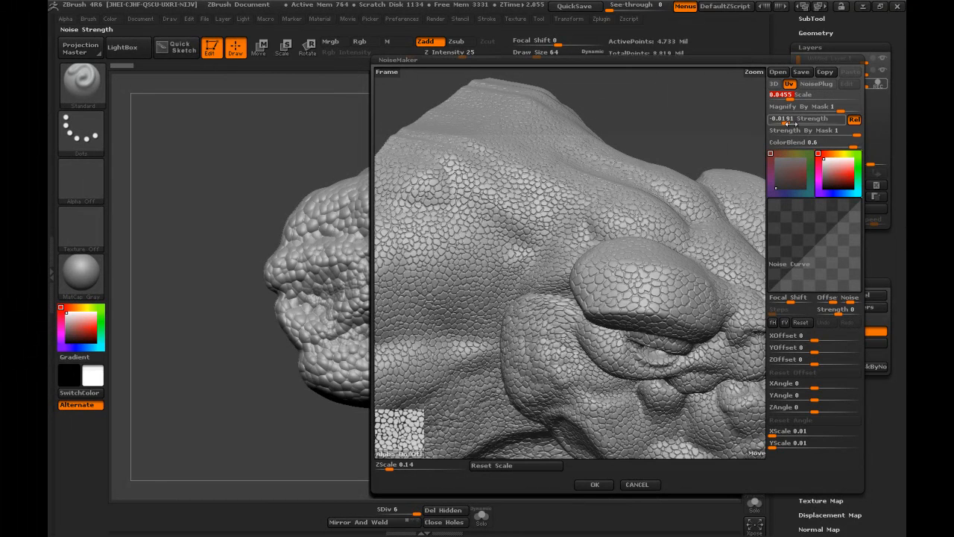
pyautogui.moveTo(787, 120); pyautogui.dragTo(780, 121)
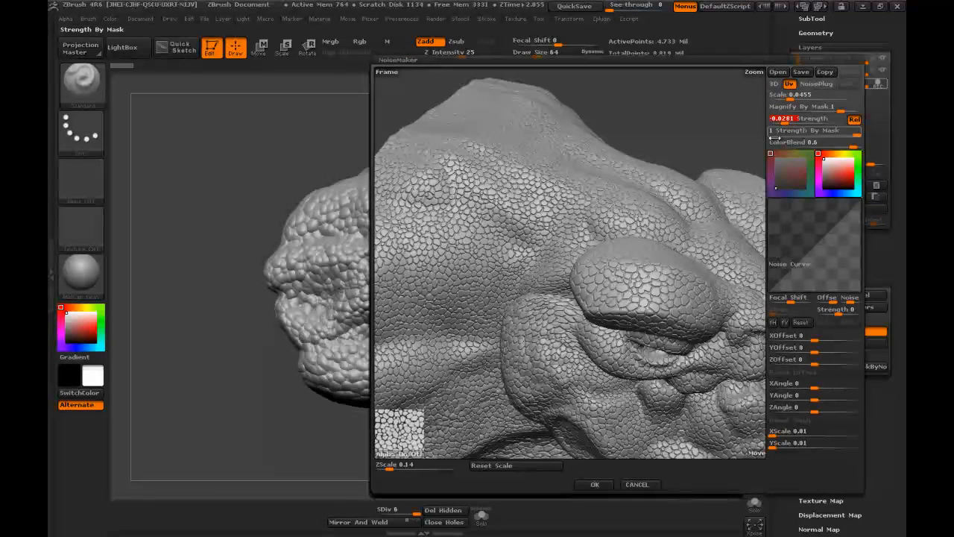
# - Try noise scales such as 0.0554, 0.08 and 0.07, settle on 0.06, and accept the NoiseMaker settings
pyautogui.moveTo(792, 96); pyautogui.dragTo(790, 98)
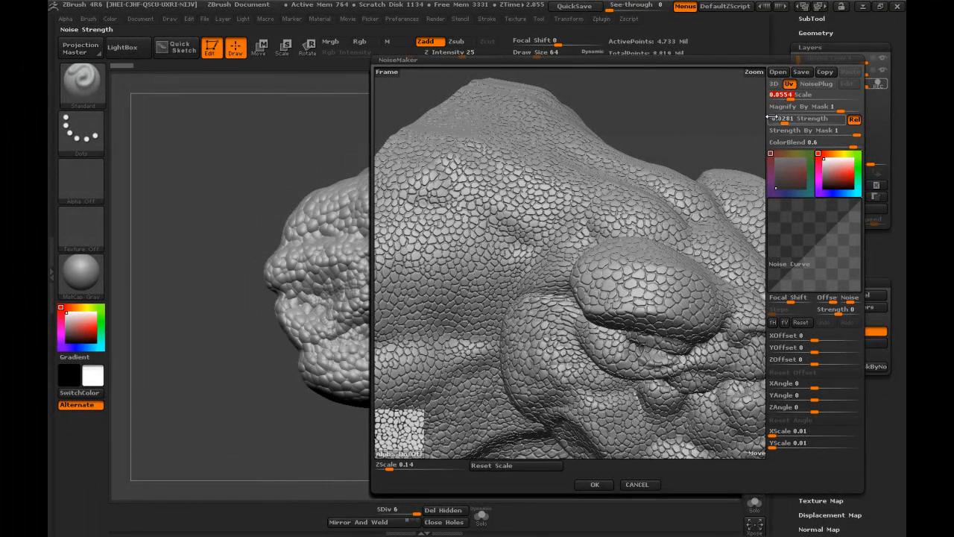
pyautogui.write('0.05')
pyautogui.press('Return')
pyautogui.write('0.08')
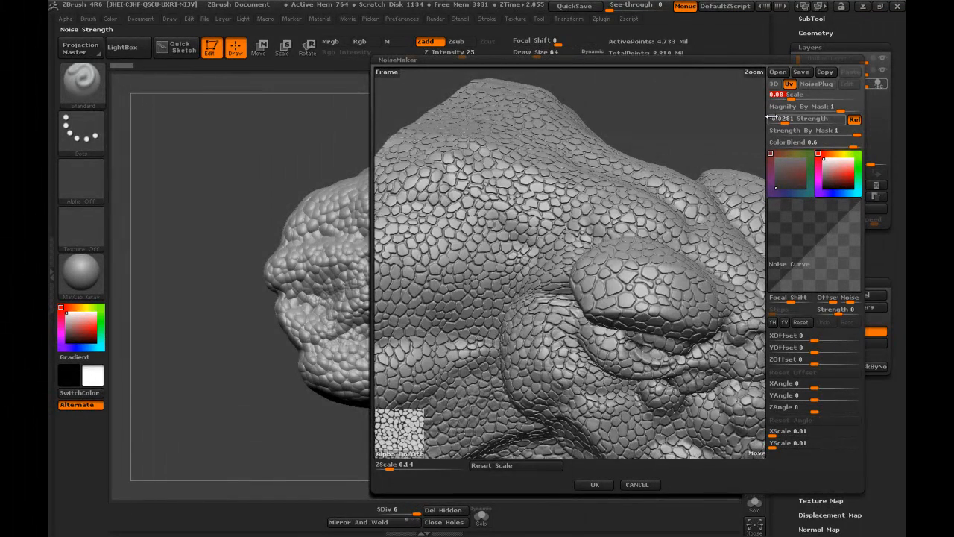
pyautogui.write('0.07')
pyautogui.press('Return')
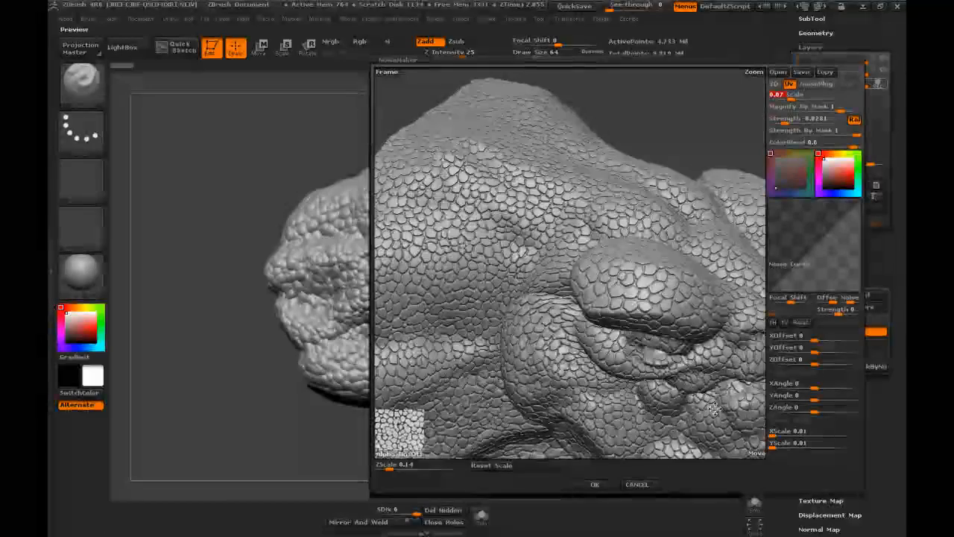
pyautogui.write('0.05')
pyautogui.press('Return')
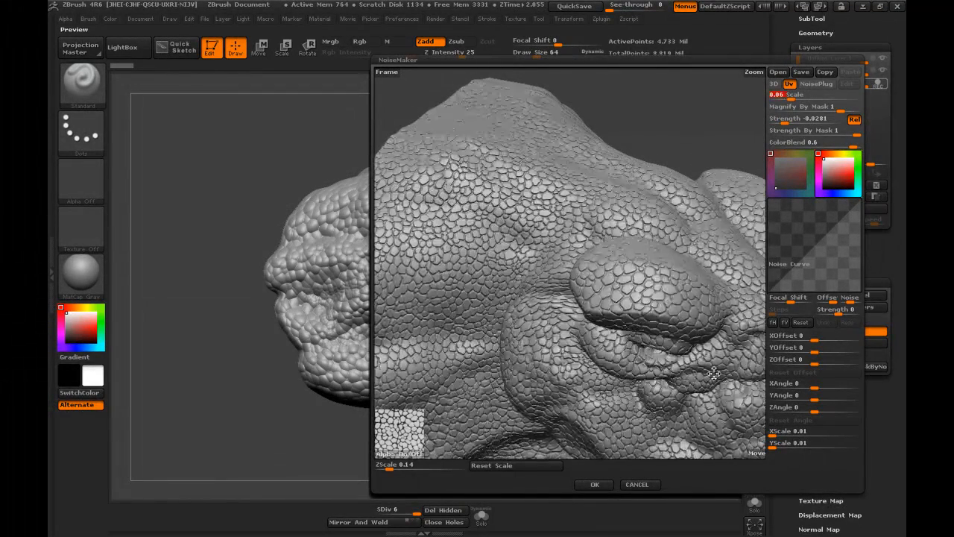
pyautogui.click(594, 485)
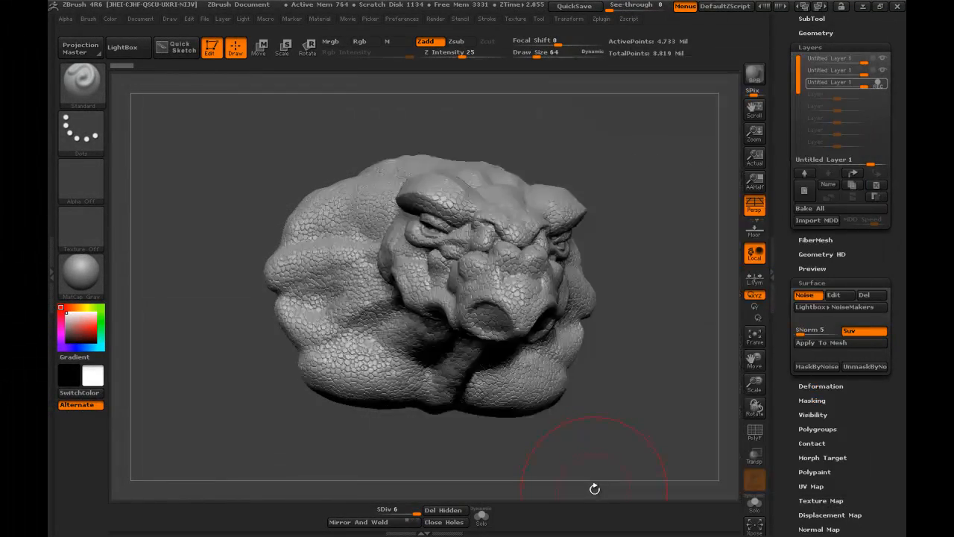
# - Inspect the scaled head from the side and apply the surface noise to the mesh
pyautogui.moveTo(680, 277)
pyautogui.mouseDown()
pyautogui.moveTo(674, 243)
pyautogui.moveTo(695, 285)
pyautogui.mouseUp()
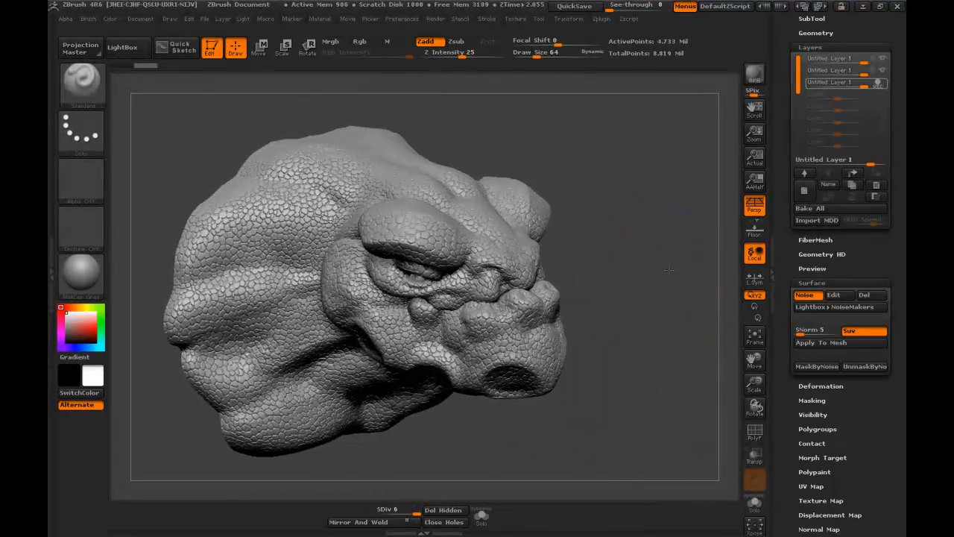
pyautogui.click(833, 344)
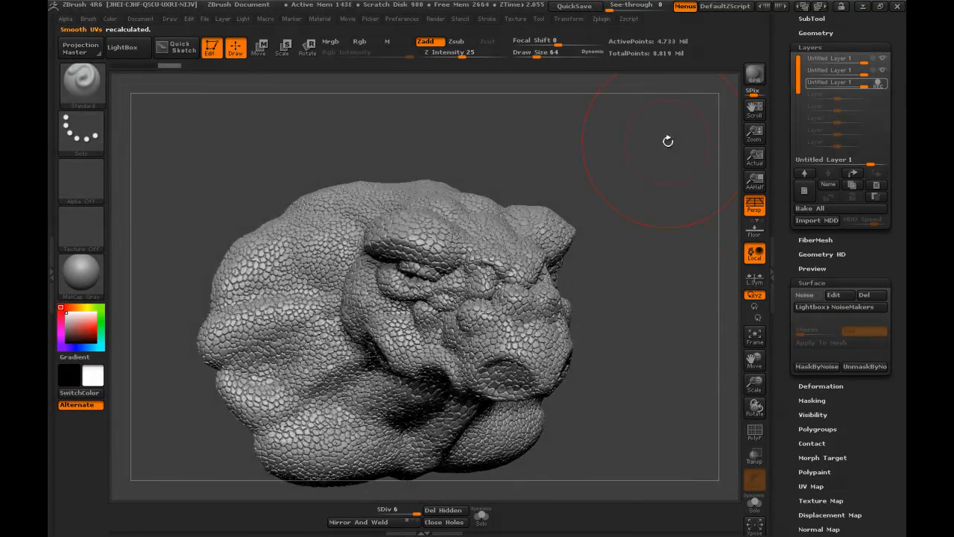
# - Lower the intensity of the layer holding the scale detail to 0.7142
pyautogui.moveTo(659, 147)
pyautogui.mouseDown()
pyautogui.moveTo(630, 149)
pyautogui.moveTo(674, 153)
pyautogui.moveTo(664, 147)
pyautogui.mouseUp()
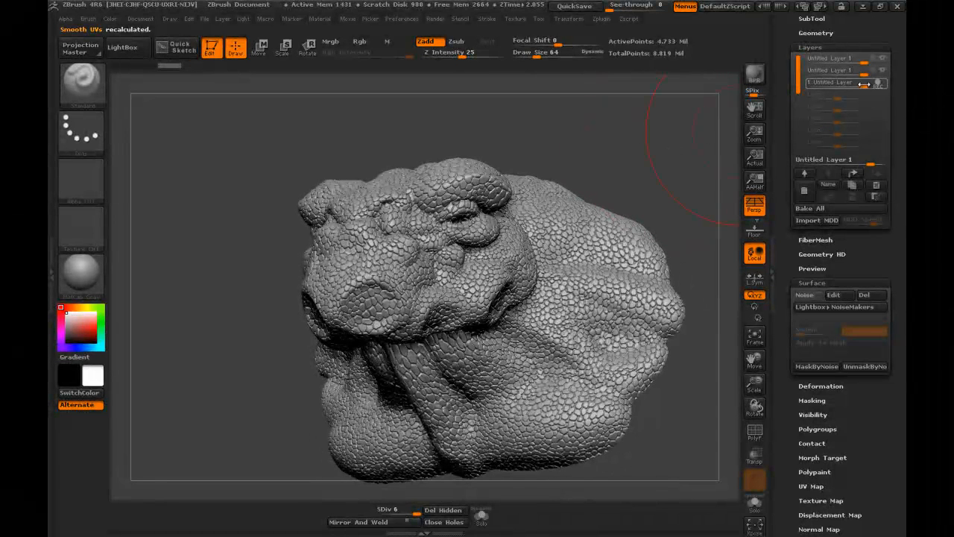
pyautogui.moveTo(862, 82); pyautogui.dragTo(859, 85)
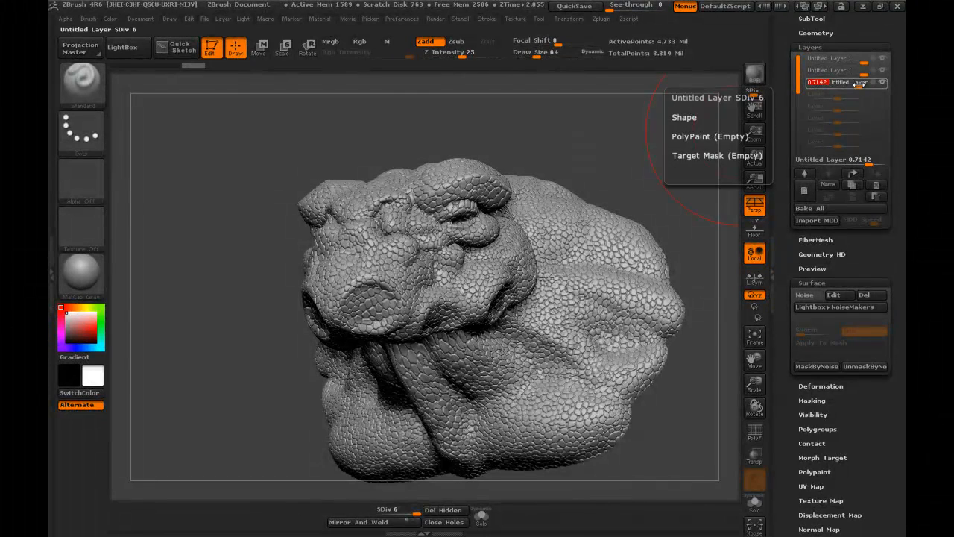
# - Lower the scale layer's intensity to 0.4857 and store the current scaled surface as the morph target
pyautogui.moveTo(857, 85); pyautogui.dragTo(855, 85)
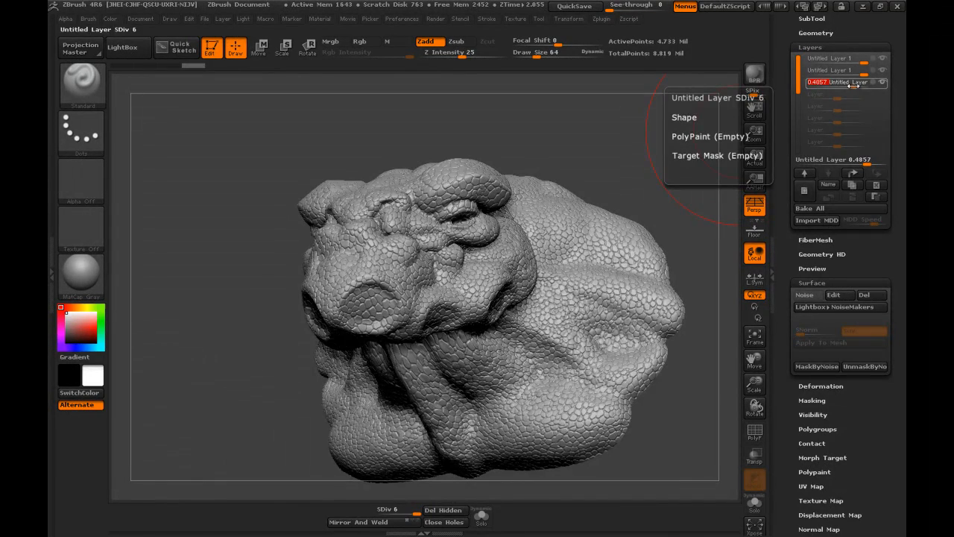
pyautogui.moveTo(656, 166); pyautogui.dragTo(656, 198)
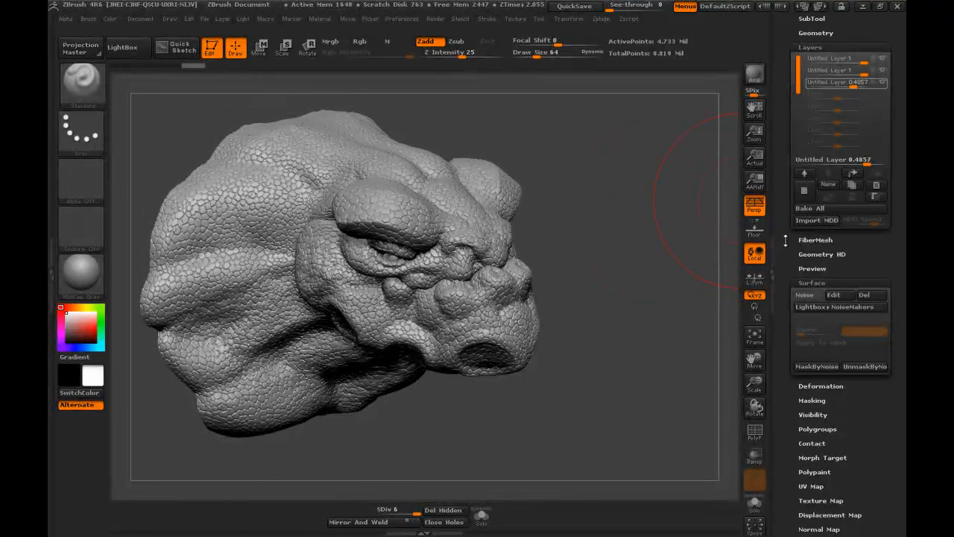
pyautogui.scroll(-4, 791, 355)
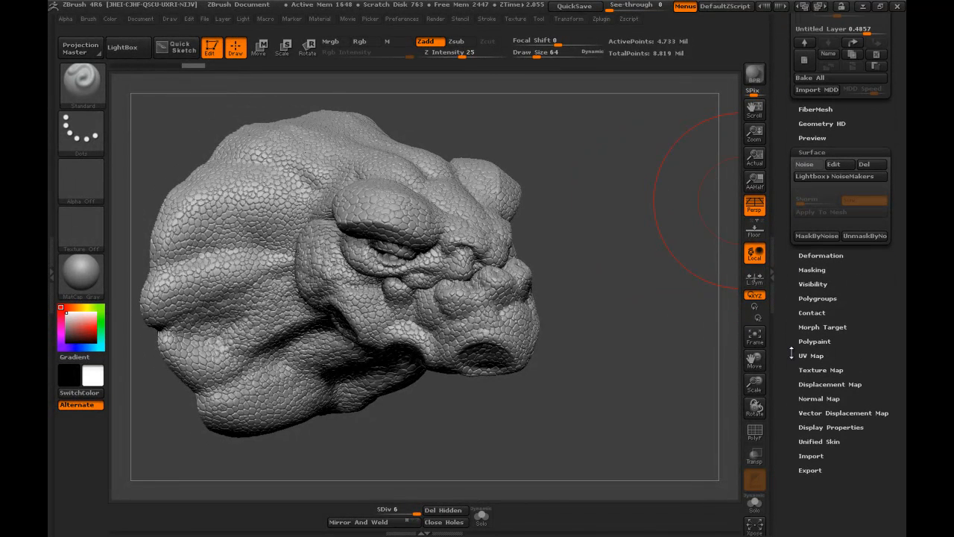
pyautogui.click(817, 326)
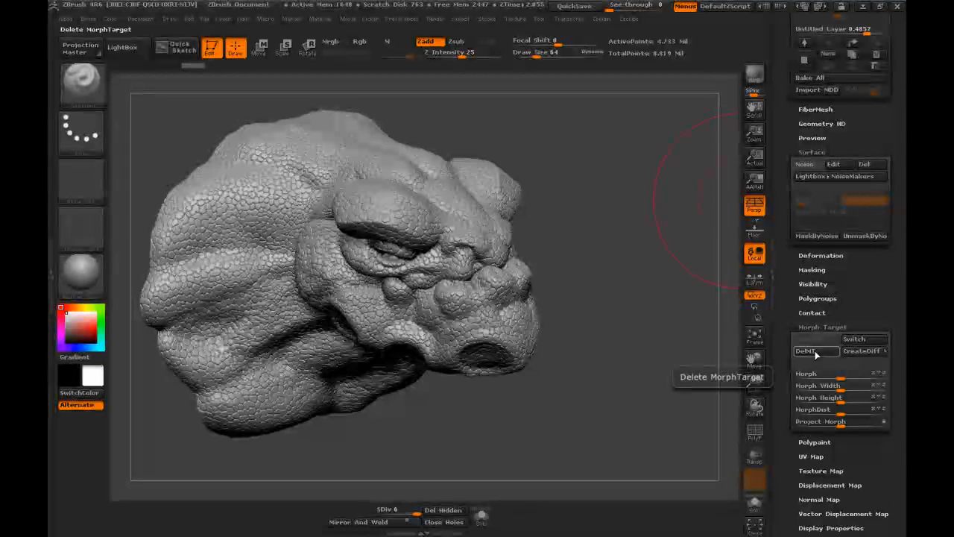
pyautogui.click(816, 341)
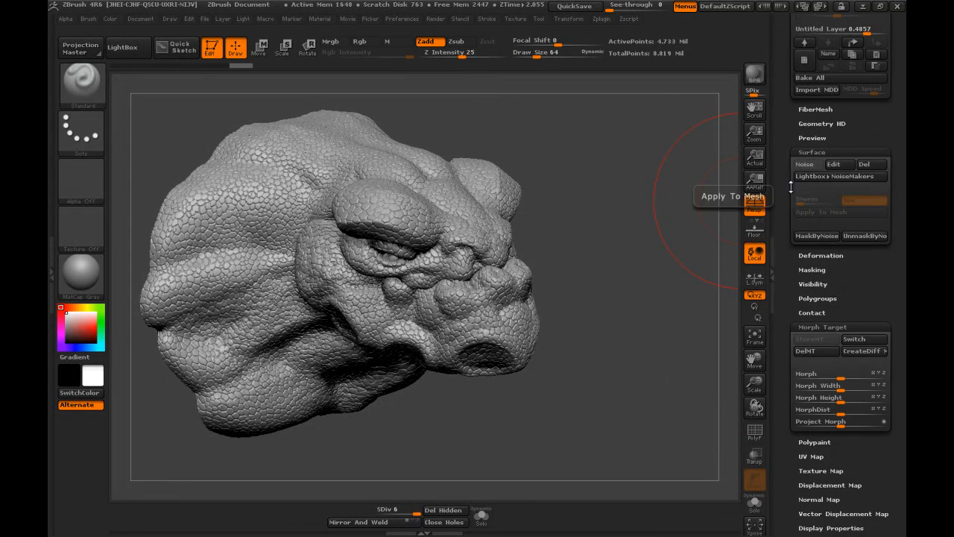
# - Add a new layer and hide the scale layer with intensity 0.4857
pyautogui.scroll(10, 775, 252)
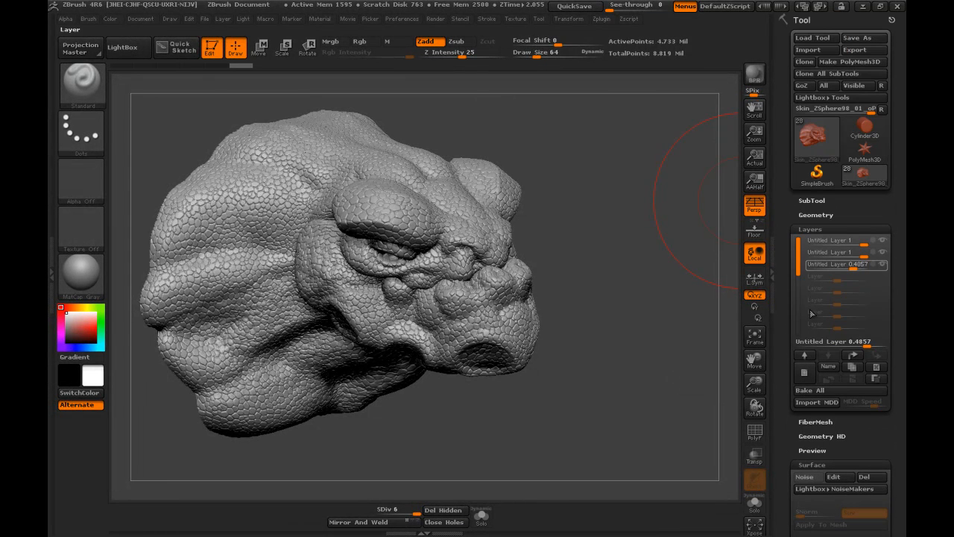
pyautogui.click(807, 374)
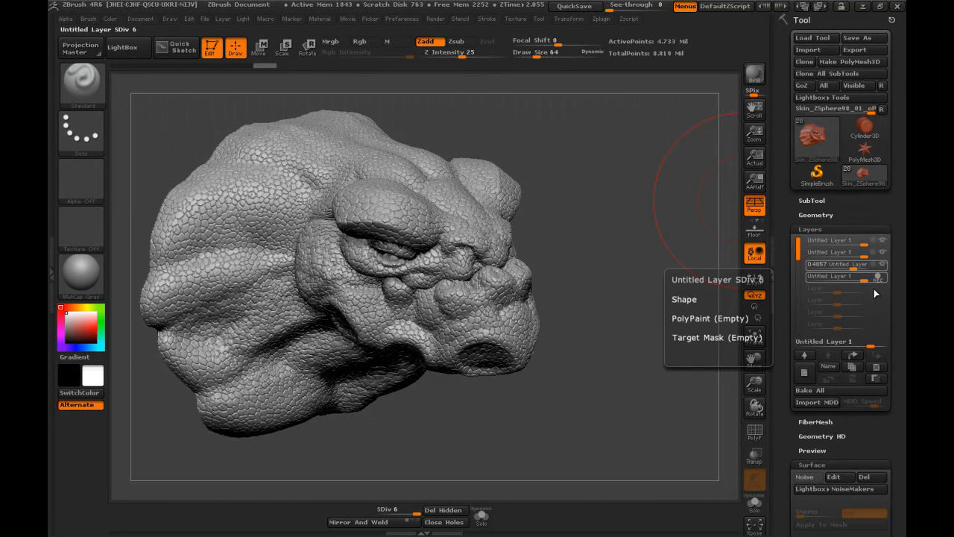
pyautogui.click(882, 265)
pyautogui.moveTo(671, 328)
pyautogui.mouseDown()
pyautogui.moveTo(636, 304)
pyautogui.moveTo(633, 274)
pyautogui.moveTo(686, 243)
pyautogui.mouseUp()
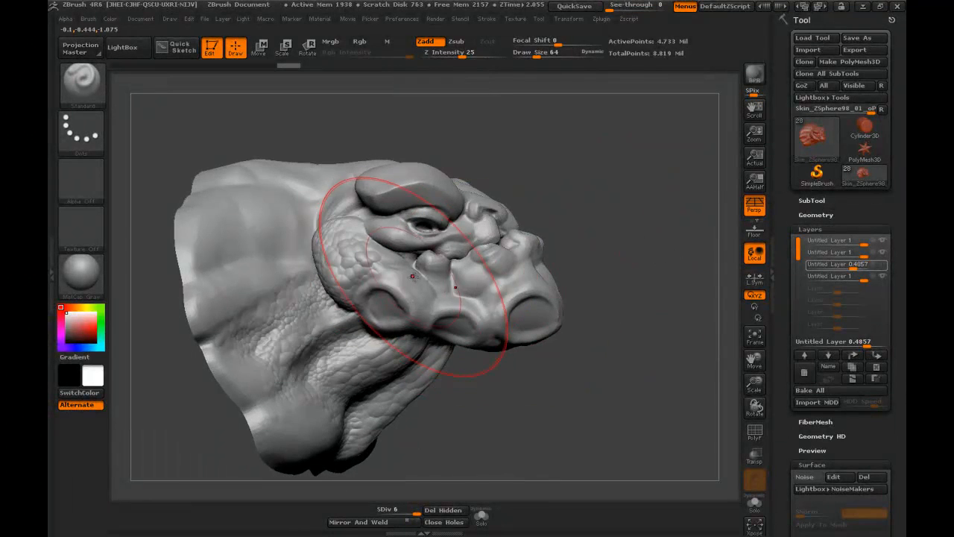
# - Reduce the brush draw size to 11 and make the new layer ready to record sculpting
pyautogui.press('s')
pyautogui.moveTo(428, 276); pyautogui.dragTo(416, 278)
pyautogui.click(423, 275)
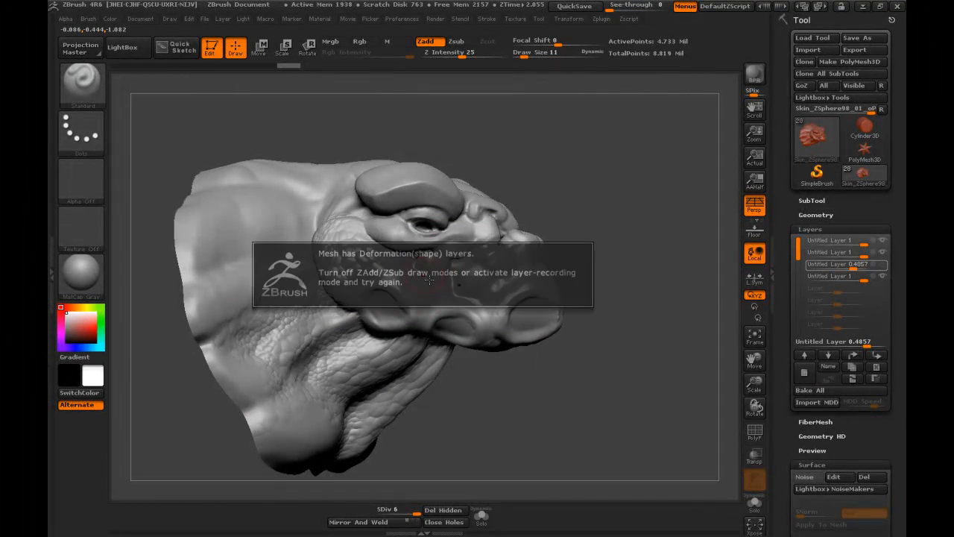
pyautogui.click(874, 277)
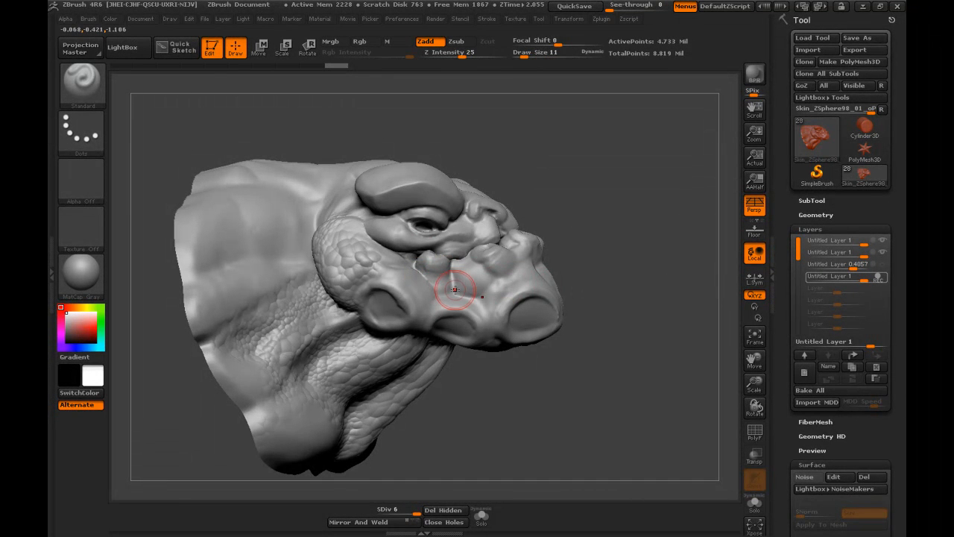
# - Select the Morph brush and paint the stored scales back onto the top and front of the snout
pyautogui.click(98, 84)
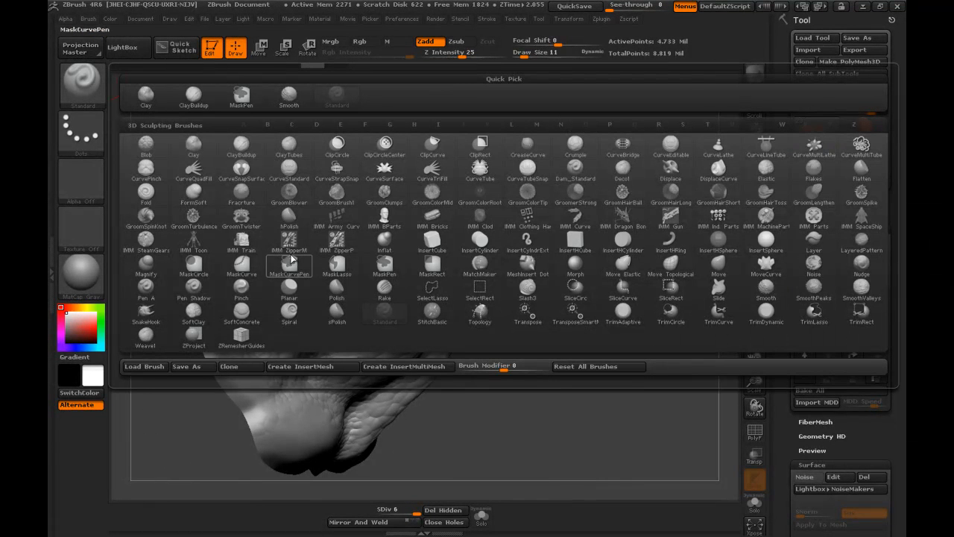
pyautogui.press('m')
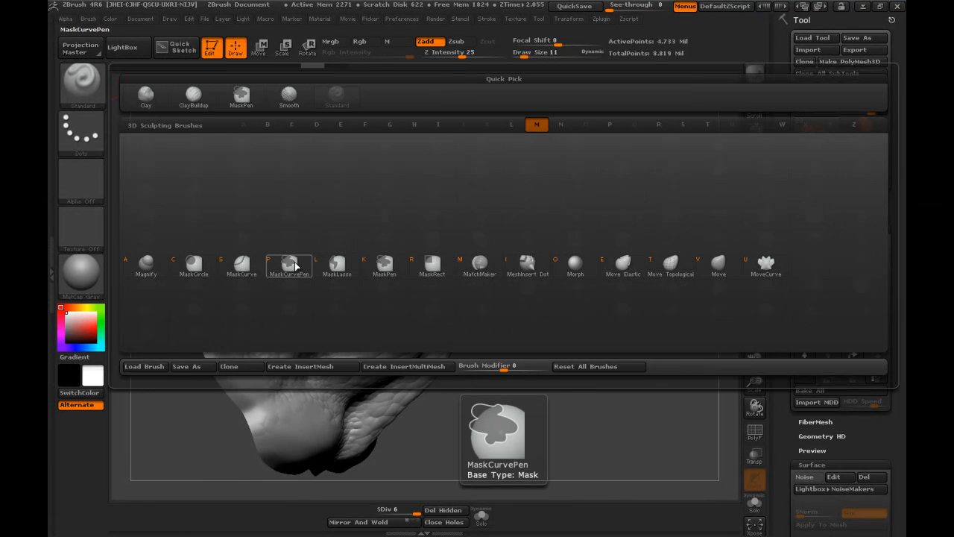
pyautogui.click(573, 270)
pyautogui.moveTo(608, 287)
pyautogui.mouseDown()
pyautogui.moveTo(479, 287)
pyautogui.moveTo(549, 273)
pyautogui.moveTo(510, 271)
pyautogui.mouseUp()
pyautogui.moveTo(619, 268); pyautogui.dragTo(517, 256)
pyautogui.moveTo(623, 267)
pyautogui.mouseDown()
pyautogui.moveTo(571, 279)
pyautogui.moveTo(565, 257)
pyautogui.mouseUp()
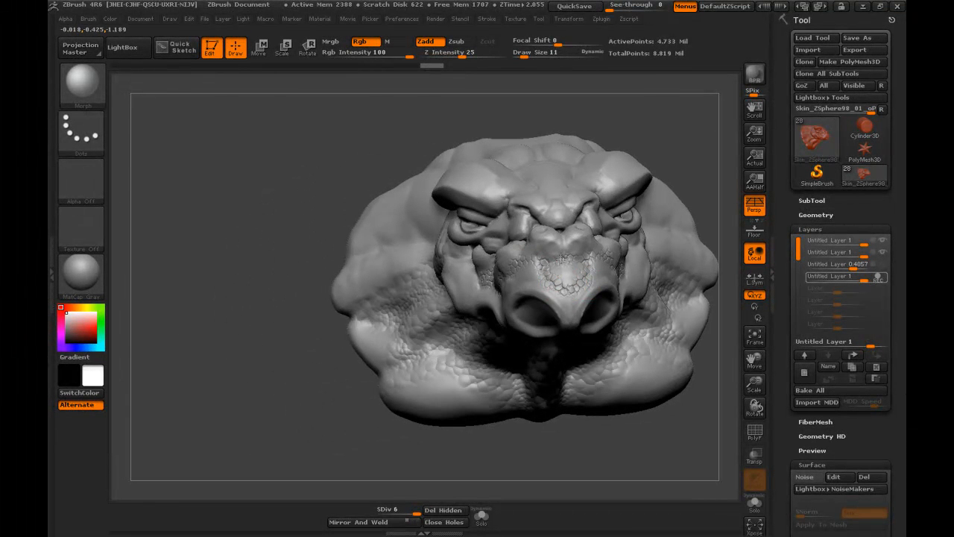
# - Paint morph-target scales along the sides of the snout, over the cheek below the eye and onto the frill ridge
pyautogui.moveTo(609, 444)
pyautogui.mouseDown()
pyautogui.moveTo(506, 437)
pyautogui.moveTo(633, 443)
pyautogui.moveTo(613, 266)
pyautogui.mouseUp()
pyautogui.moveTo(694, 177)
pyautogui.mouseDown()
pyautogui.moveTo(612, 261)
pyautogui.moveTo(523, 414)
pyautogui.moveTo(405, 330)
pyautogui.mouseUp()
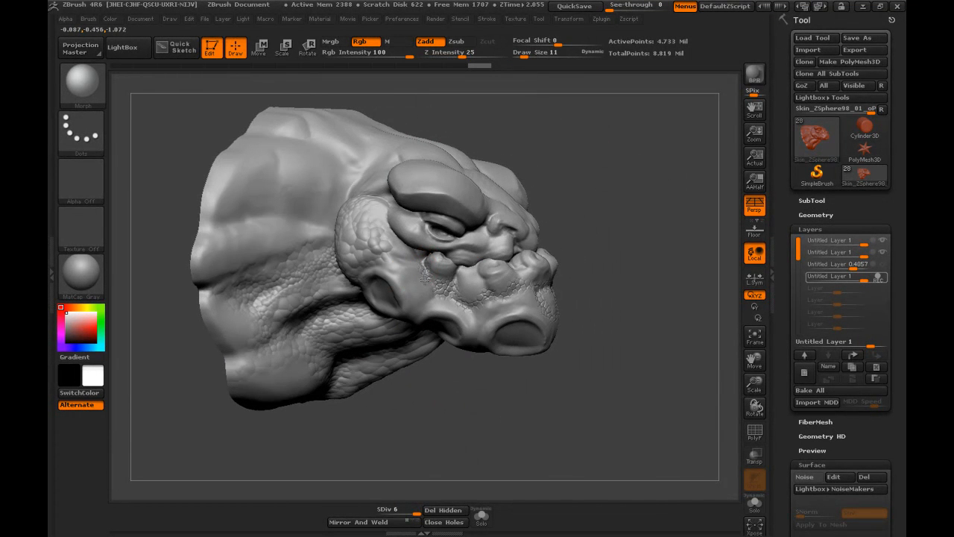
pyautogui.moveTo(508, 384); pyautogui.dragTo(474, 301)
pyautogui.moveTo(566, 358)
pyautogui.mouseDown()
pyautogui.moveTo(630, 305)
pyautogui.moveTo(618, 328)
pyautogui.moveTo(522, 313)
pyautogui.mouseUp()
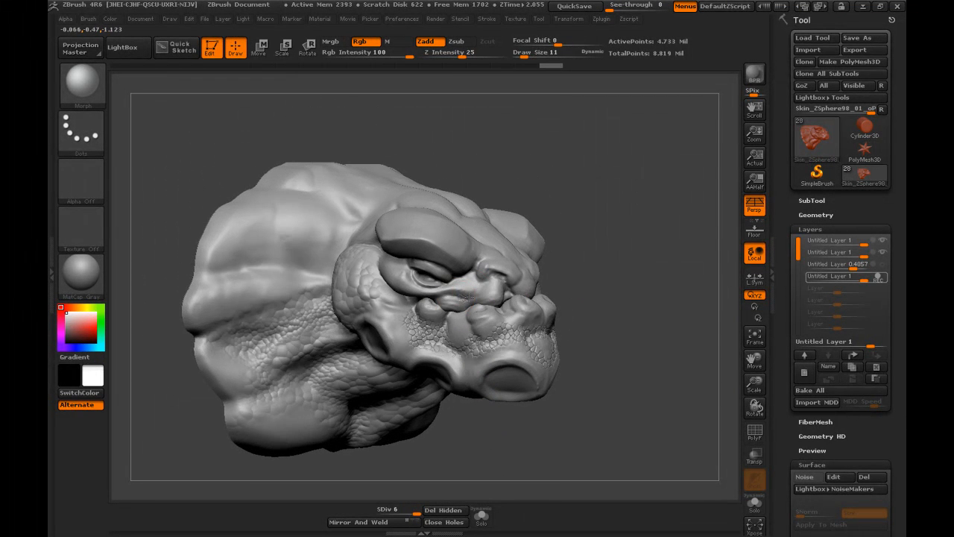
pyautogui.moveTo(635, 259); pyautogui.dragTo(521, 273)
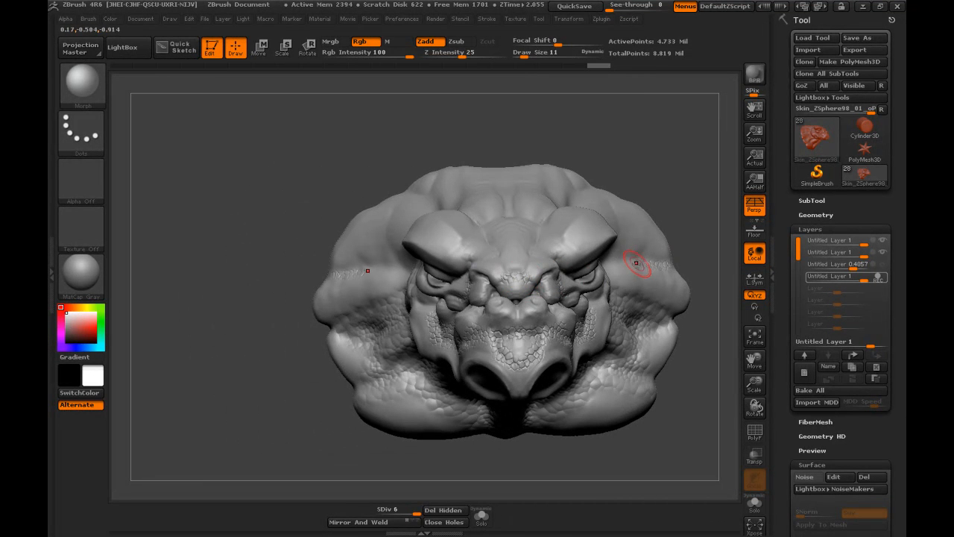
pyautogui.moveTo(636, 343)
pyautogui.mouseDown()
pyautogui.moveTo(520, 488)
pyautogui.moveTo(520, 400)
pyautogui.mouseUp()
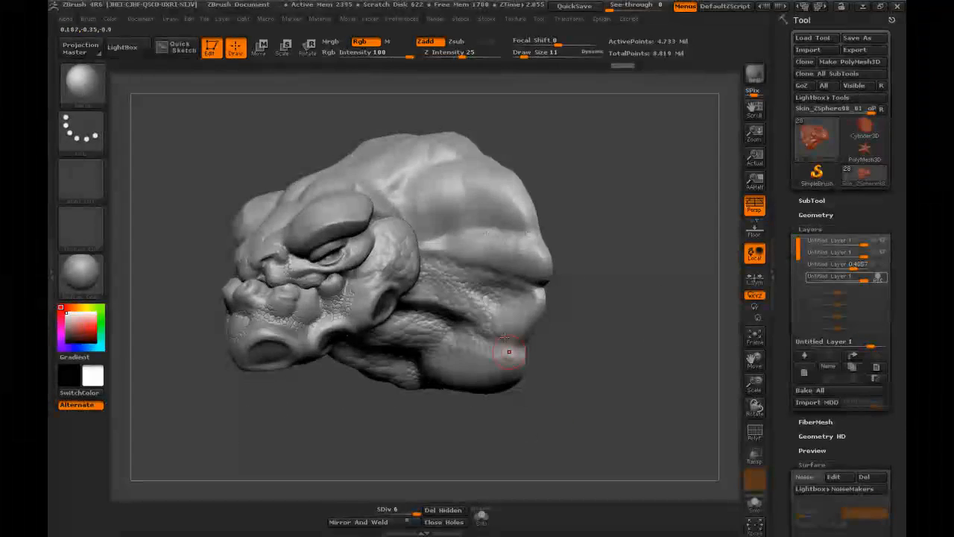
# - Set the Morph brush to draw size 17 and Z Intensity 10, and paint scales along the frill ridges
pyautogui.press('s')
pyautogui.click(456, 252)
pyautogui.moveTo(529, 260)
pyautogui.mouseDown()
pyautogui.moveTo(494, 266)
pyautogui.moveTo(447, 256)
pyautogui.moveTo(437, 245)
pyautogui.moveTo(452, 228)
pyautogui.mouseUp()
pyautogui.moveTo(559, 203)
pyautogui.mouseDown()
pyautogui.moveTo(592, 219)
pyautogui.moveTo(560, 211)
pyautogui.mouseUp()
pyautogui.click(445, 55)
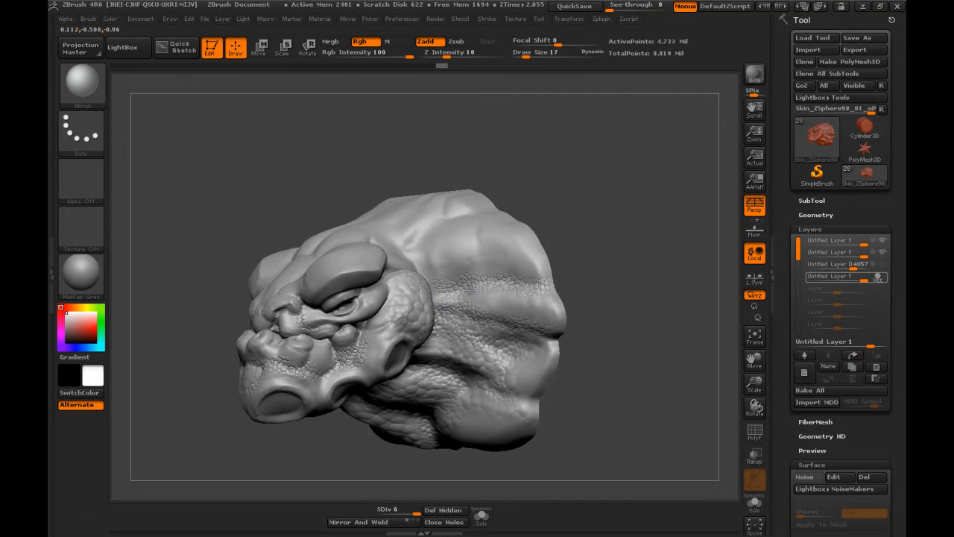
pyautogui.moveTo(570, 250)
pyautogui.mouseDown()
pyautogui.moveTo(588, 207)
pyautogui.moveTo(461, 273)
pyautogui.mouseUp()
pyautogui.moveTo(556, 196); pyautogui.dragTo(565, 224)
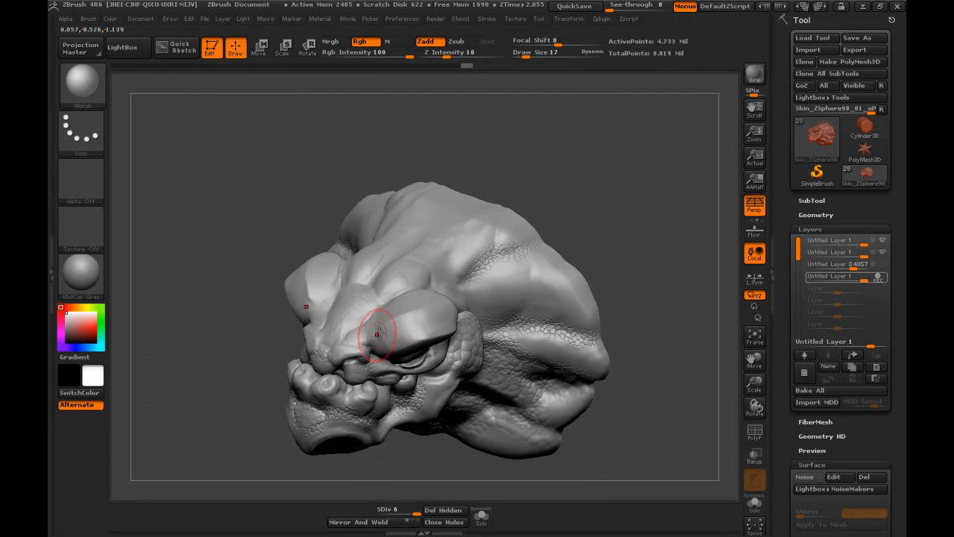
# - Paint morph-target scales over the forehead, around the brows and in the creases leading to the frill
pyautogui.moveTo(580, 160); pyautogui.dragTo(351, 320)
pyautogui.moveTo(456, 256); pyautogui.dragTo(480, 234)
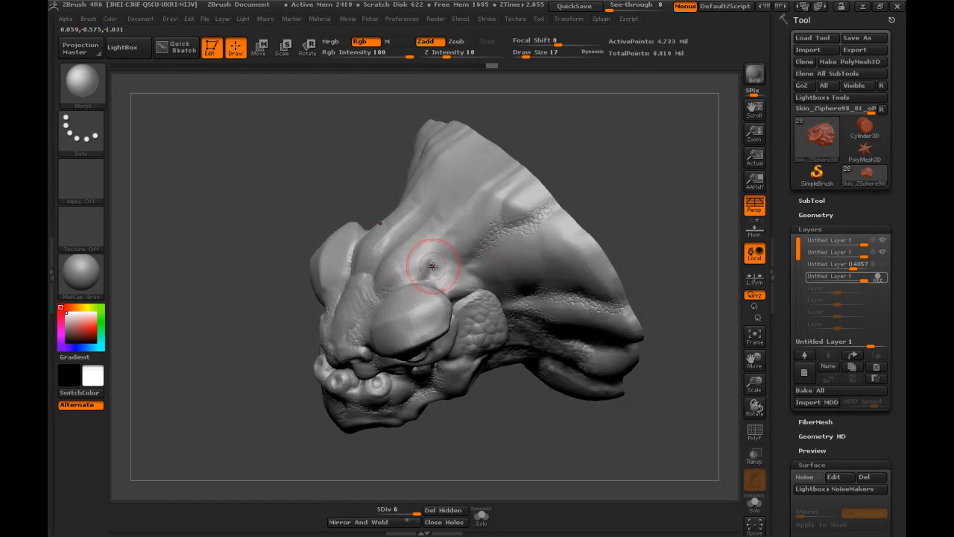
pyautogui.moveTo(478, 275)
pyautogui.mouseDown()
pyautogui.moveTo(425, 264)
pyautogui.moveTo(507, 256)
pyautogui.mouseUp()
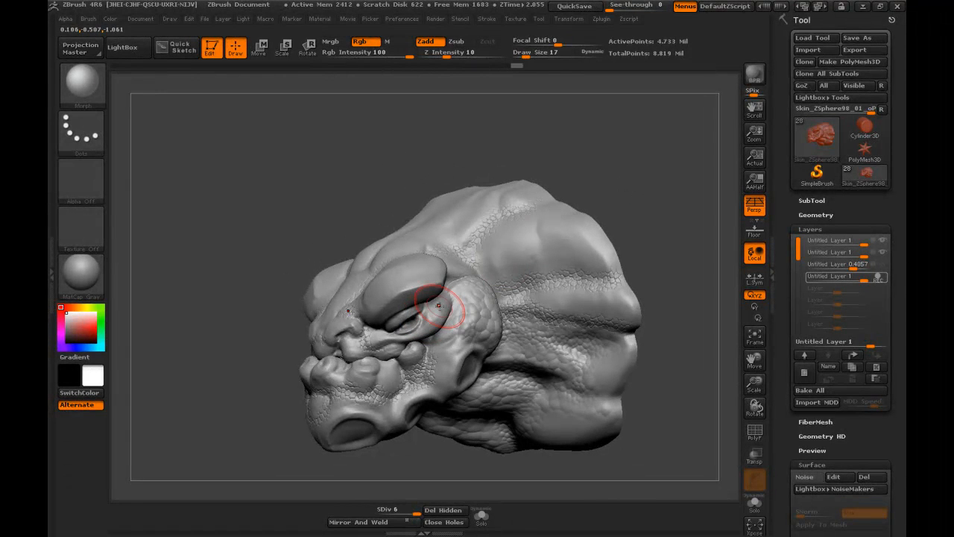
pyautogui.moveTo(522, 238)
pyautogui.mouseDown()
pyautogui.moveTo(604, 184)
pyautogui.moveTo(616, 223)
pyautogui.moveTo(589, 239)
pyautogui.mouseUp()
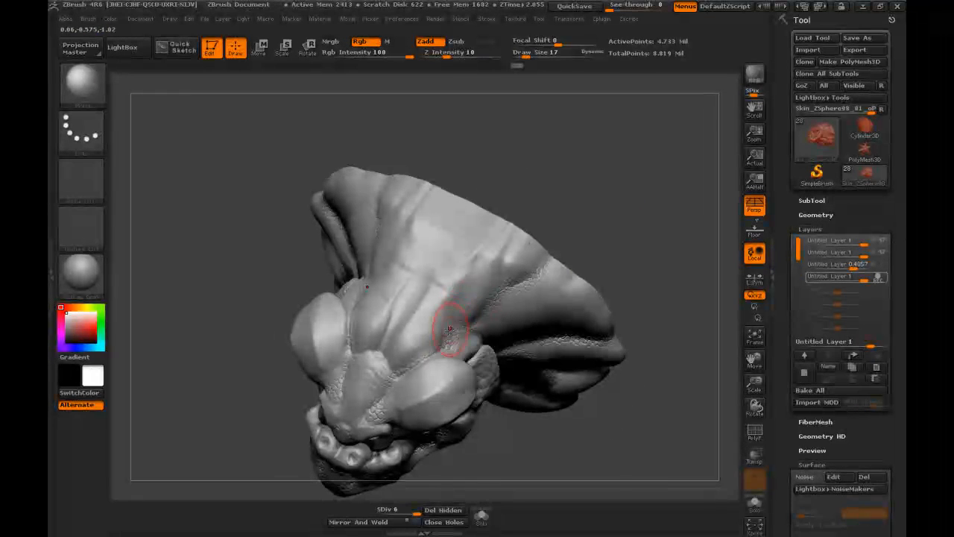
pyautogui.moveTo(402, 314)
pyautogui.mouseDown()
pyautogui.moveTo(454, 254)
pyautogui.moveTo(499, 266)
pyautogui.moveTo(518, 250)
pyautogui.mouseUp()
pyautogui.moveTo(583, 215); pyautogui.dragTo(631, 250)
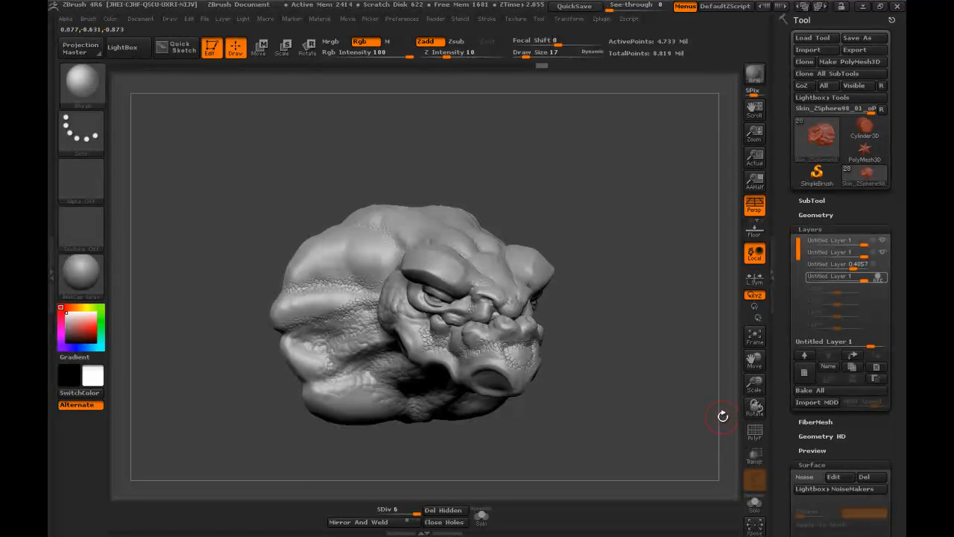
# - Reduce the draw size to 7 and paint fine scales on the eyelid and around the eye
pyautogui.moveTo(686, 386)
pyautogui.keyDown('alt'); pyautogui.mouseDown()
pyautogui.moveTo(635, 287)
pyautogui.moveTo(566, 268)
pyautogui.moveTo(451, 278)
pyautogui.moveTo(439, 267)
pyautogui.mouseUp(); pyautogui.keyUp('alt')
pyautogui.press('s')
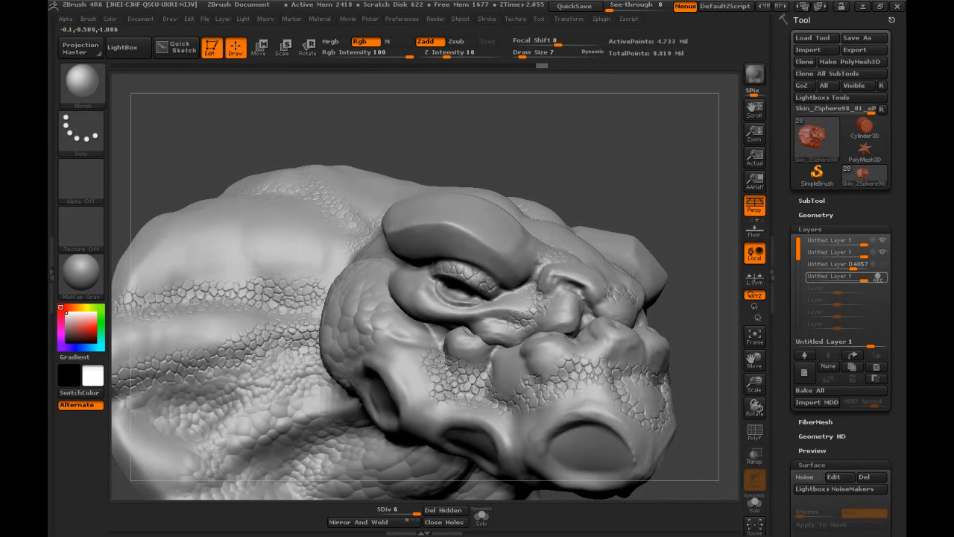
pyautogui.moveTo(589, 176)
pyautogui.mouseDown()
pyautogui.moveTo(467, 272)
pyautogui.moveTo(630, 166)
pyautogui.mouseUp()
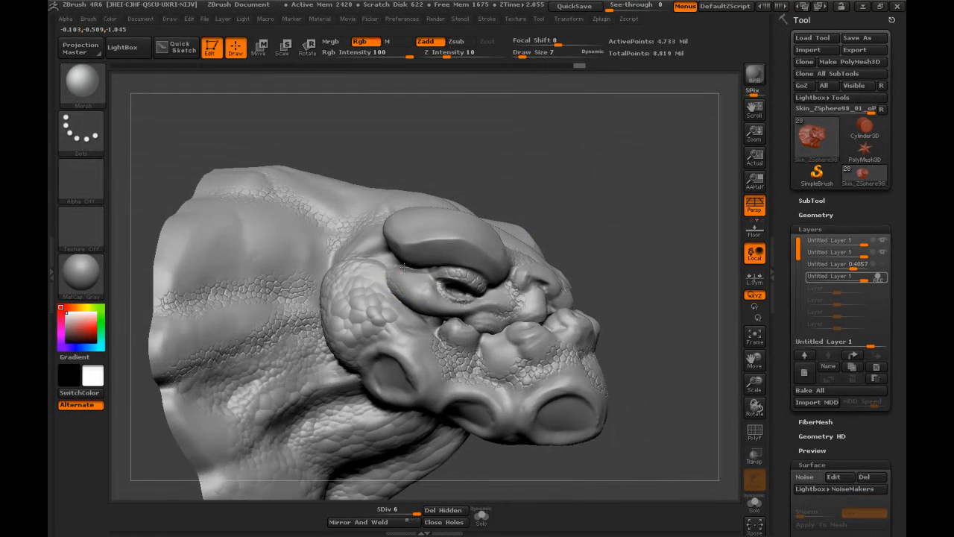
pyautogui.moveTo(599, 167); pyautogui.dragTo(436, 243)
pyautogui.moveTo(574, 187)
pyautogui.mouseDown()
pyautogui.moveTo(602, 169)
pyautogui.moveTo(588, 152)
pyautogui.mouseUp()
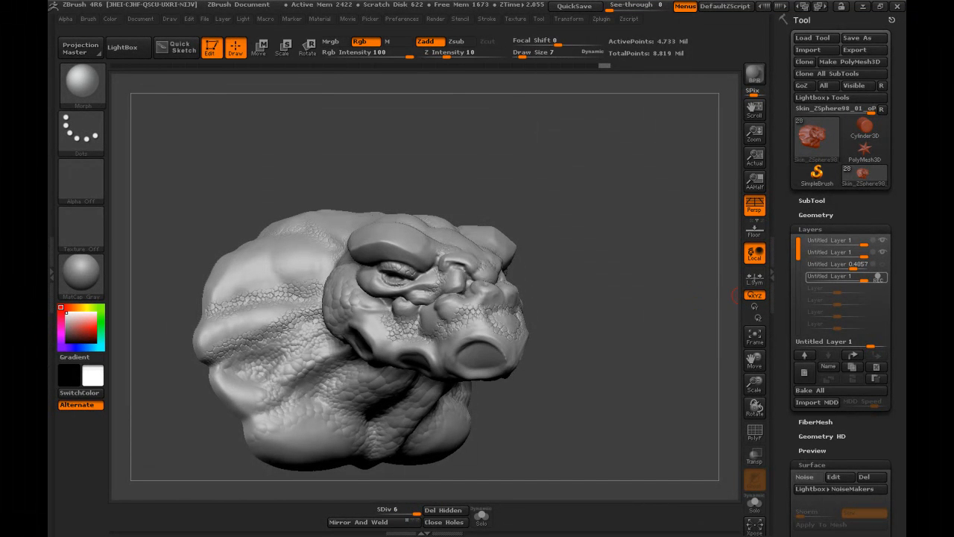
pyautogui.moveTo(723, 445)
pyautogui.mouseDown()
pyautogui.moveTo(692, 432)
pyautogui.moveTo(686, 381)
pyautogui.mouseUp()
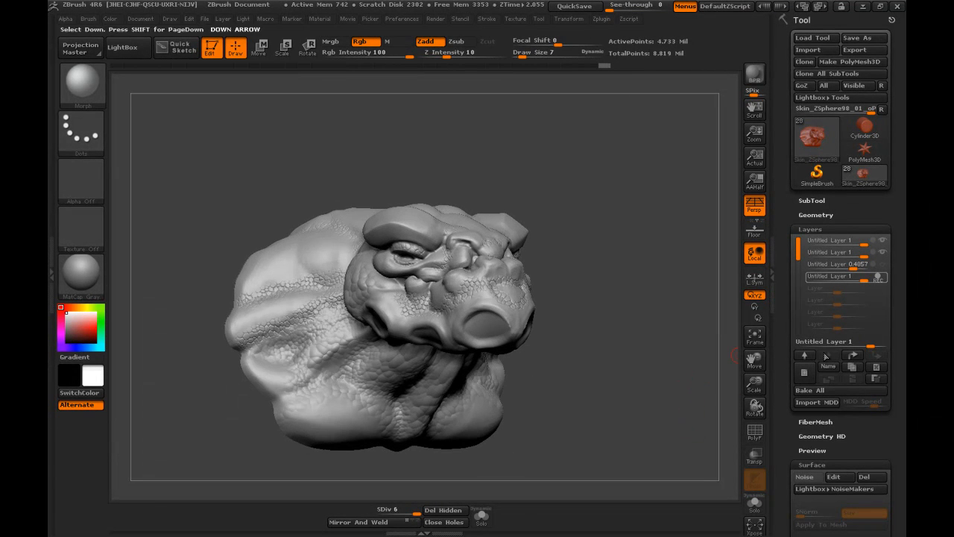
# - Add another layer and reactivate the surface noise on the head
pyautogui.moveTo(783, 359); pyautogui.dragTo(790, 304)
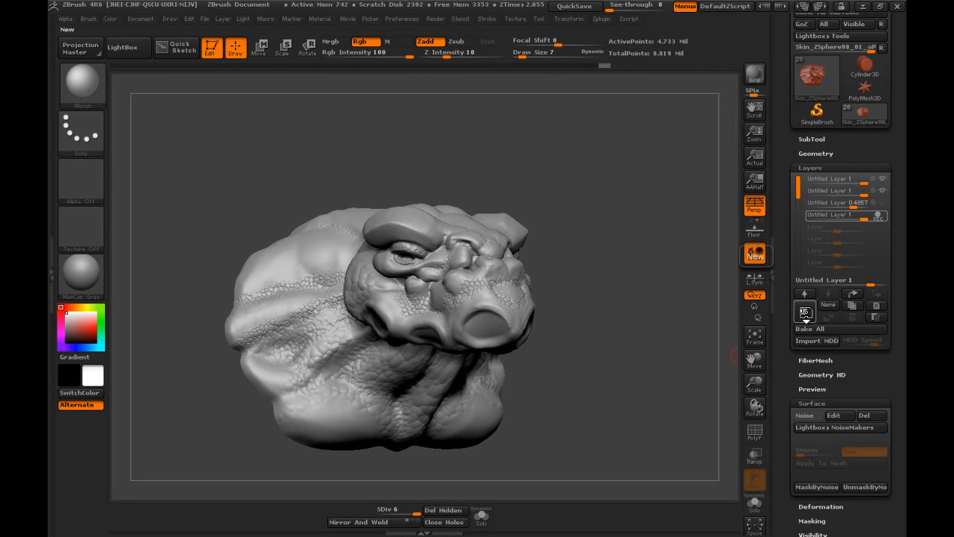
pyautogui.click(806, 313)
pyautogui.moveTo(798, 421); pyautogui.dragTo(798, 322)
pyautogui.click(804, 319)
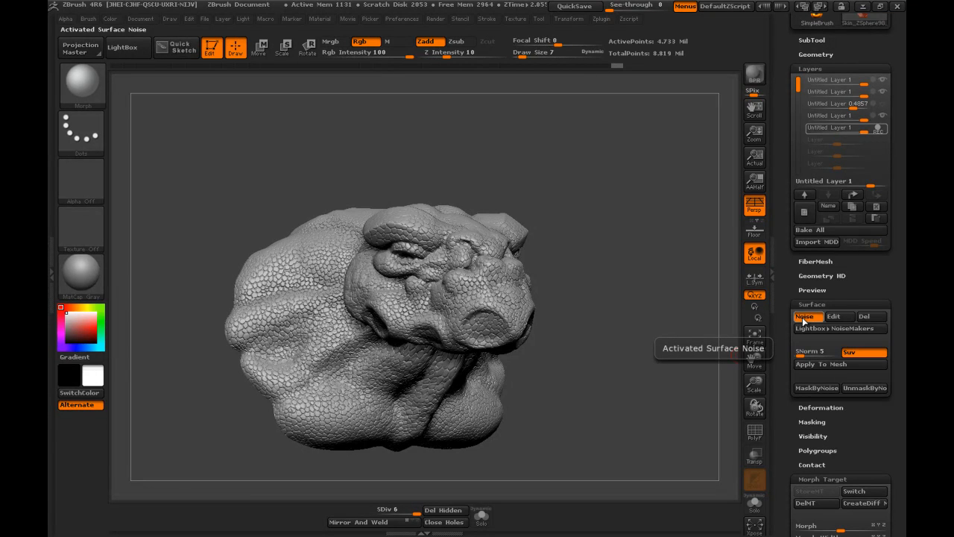
# - Save the current noise settings as Scale_Small.ZNM in the _Dragon project's NoiseMaker folder
pyautogui.click(831, 317)
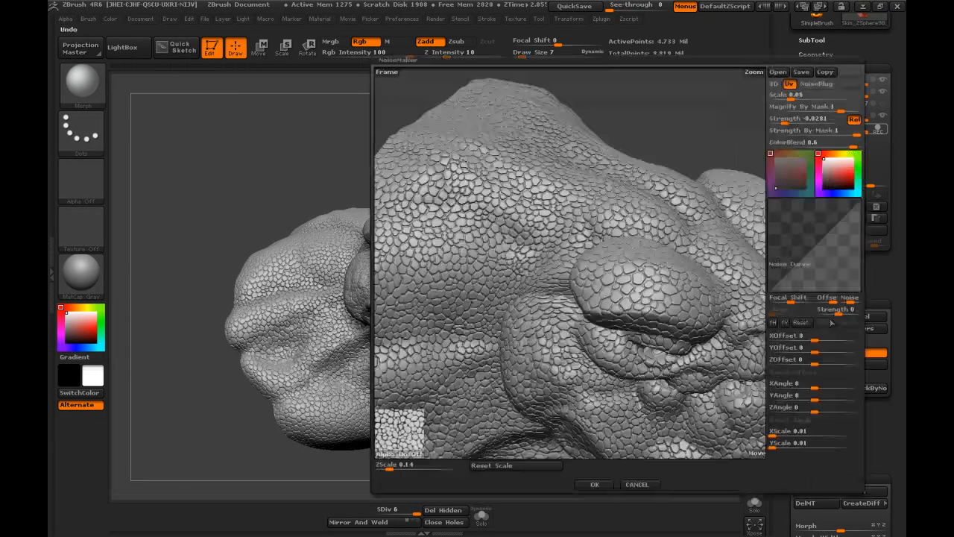
pyautogui.click(803, 74)
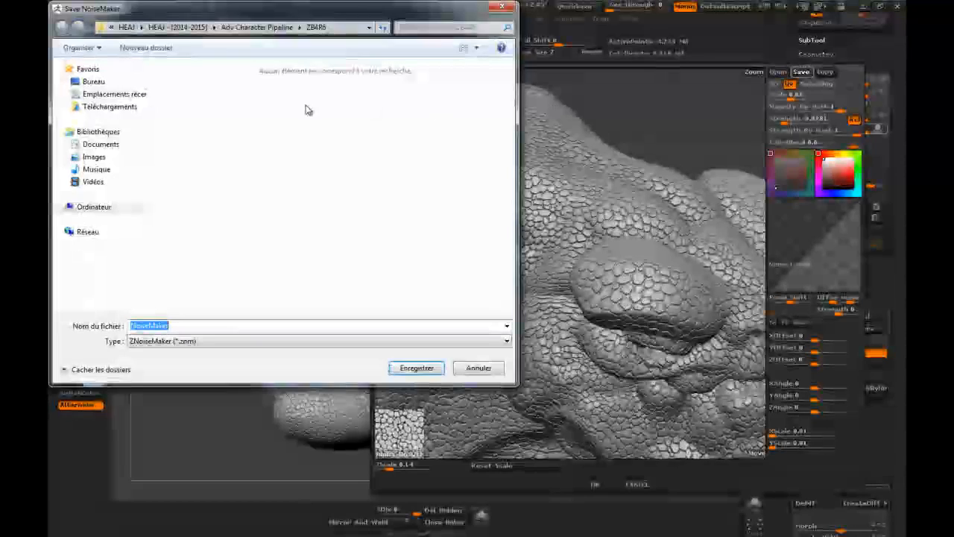
pyautogui.click(254, 27)
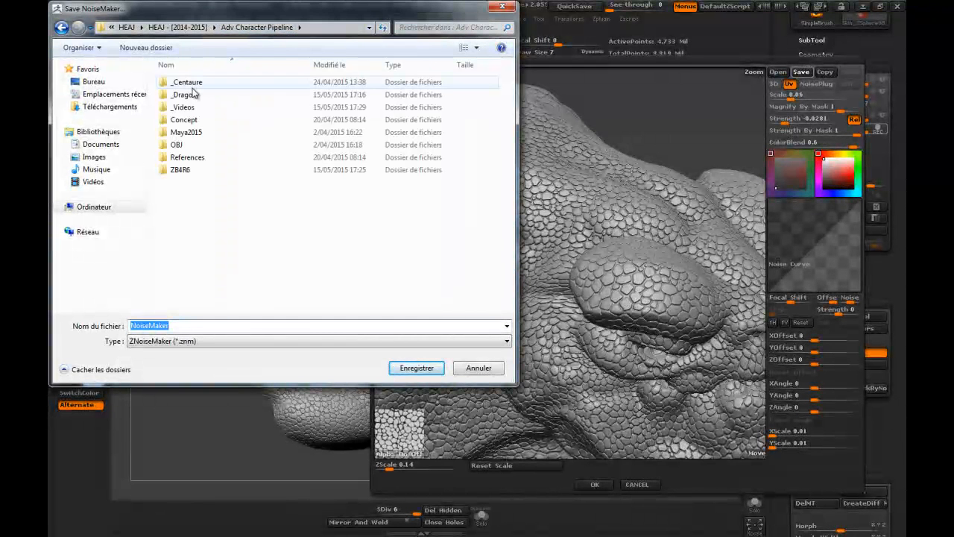
pyautogui.doubleClick(185, 94)
pyautogui.doubleClick(188, 85)
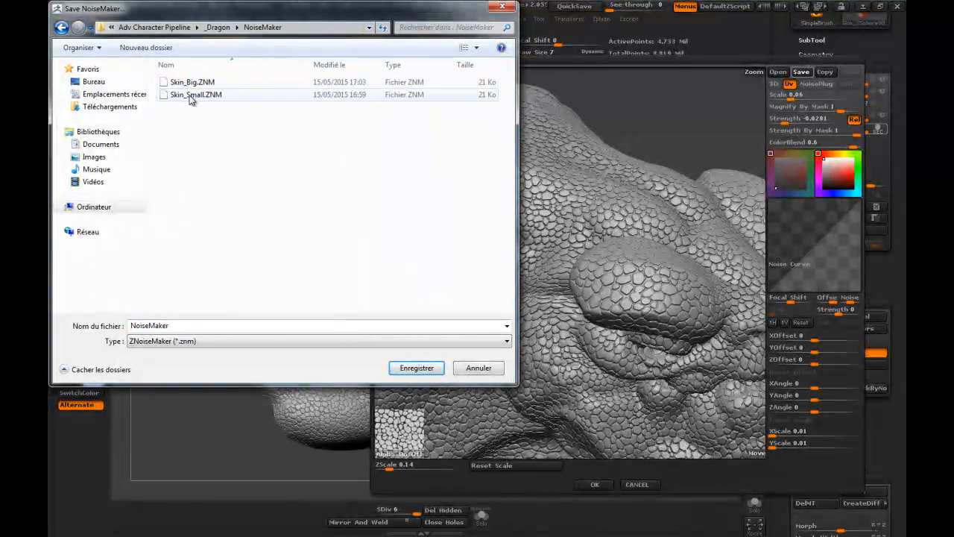
pyautogui.click(195, 94)
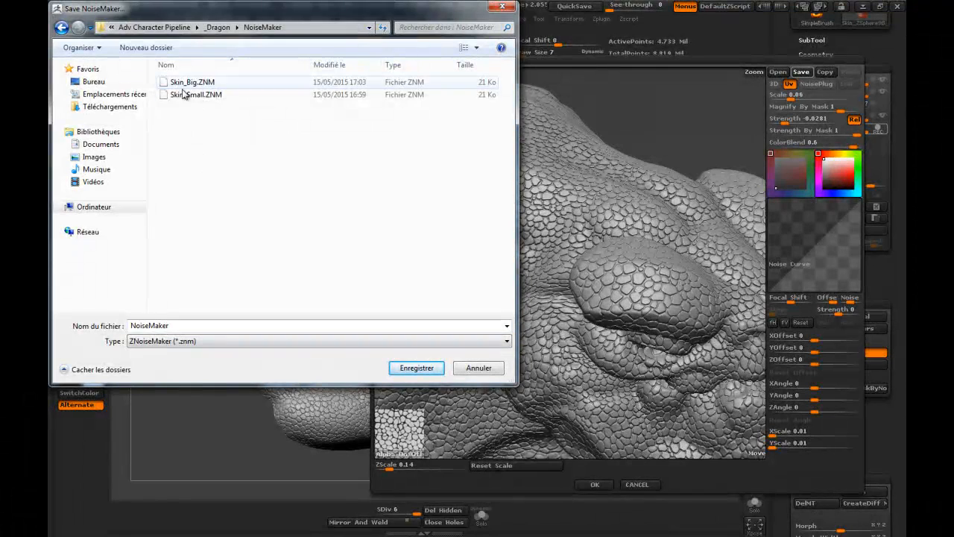
pyautogui.click(144, 325)
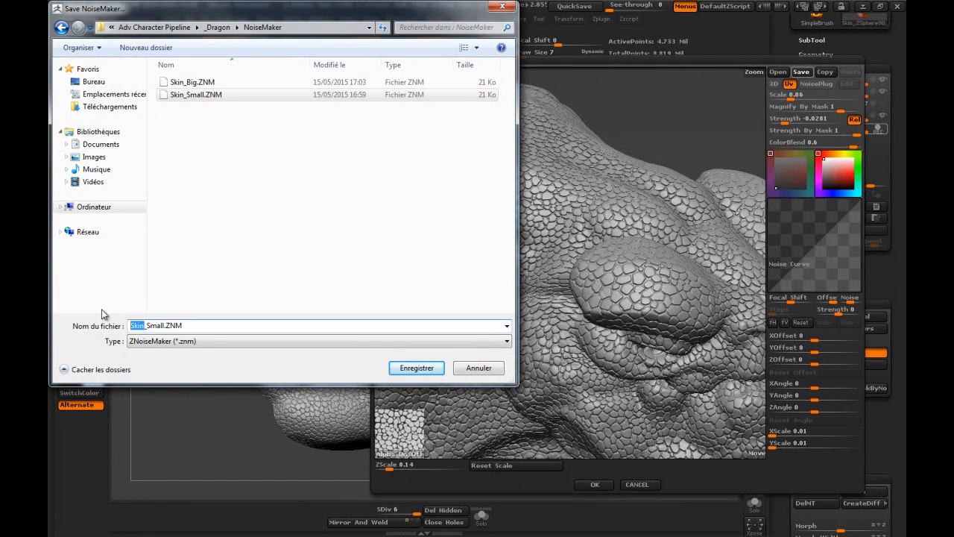
pyautogui.write('Scale')
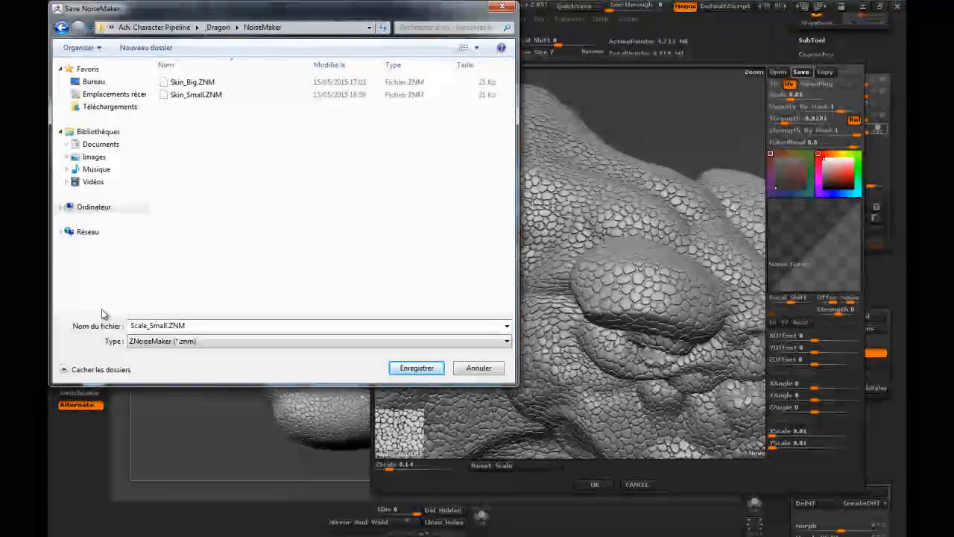
pyautogui.press('Return')
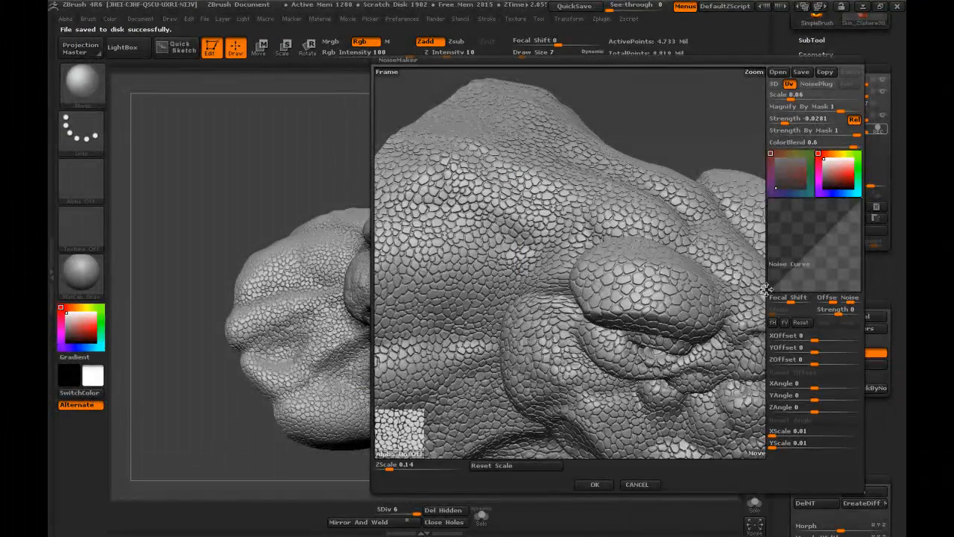
# - Preview the surface noise at Scale values of 1, 0.5, 0.1, 0.2 and 0.15
pyautogui.click(786, 97)
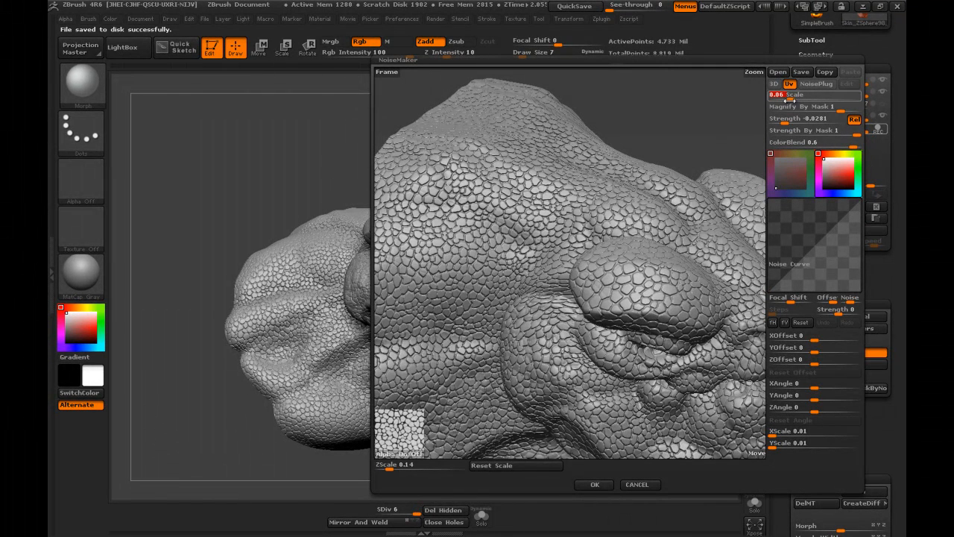
pyautogui.write('1')
pyautogui.press('Return')
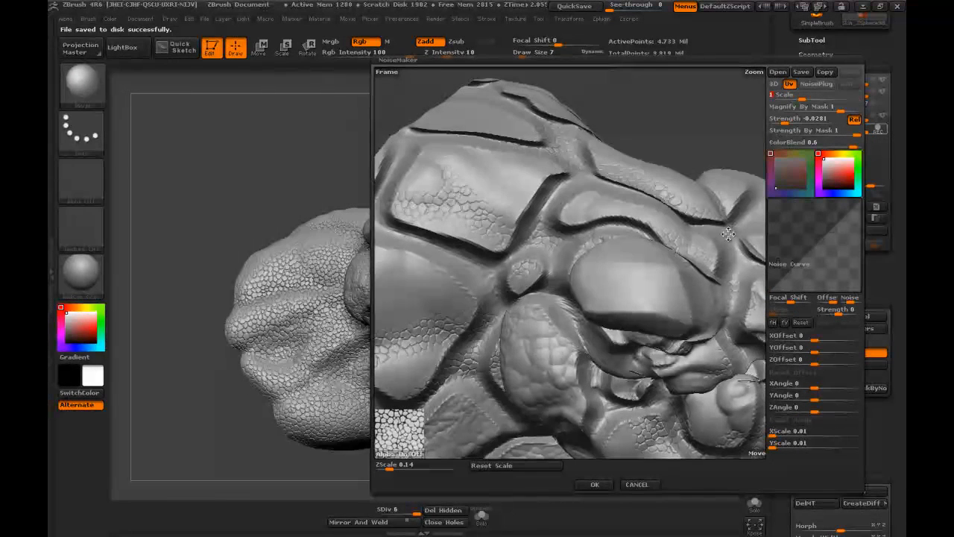
pyautogui.write('0.')
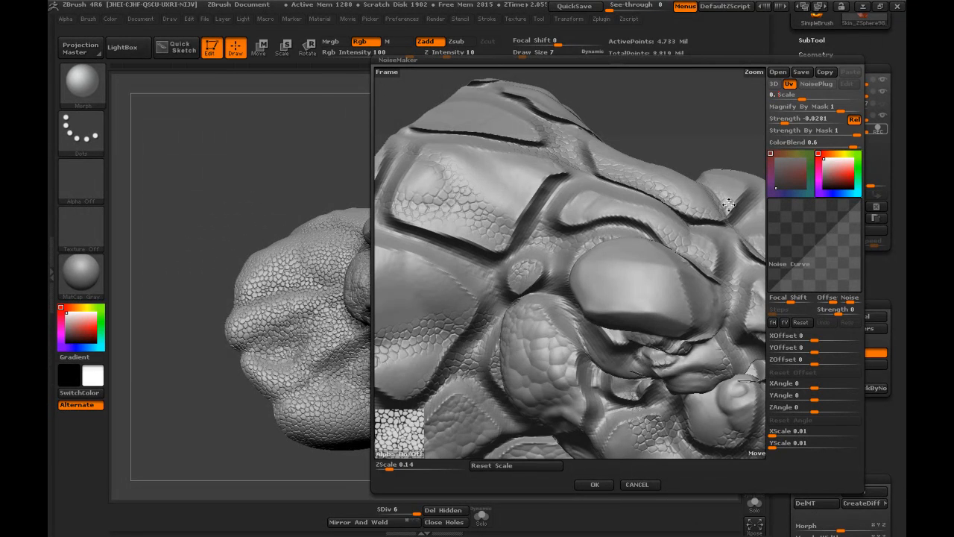
pyautogui.write('5')
pyautogui.press('Return')
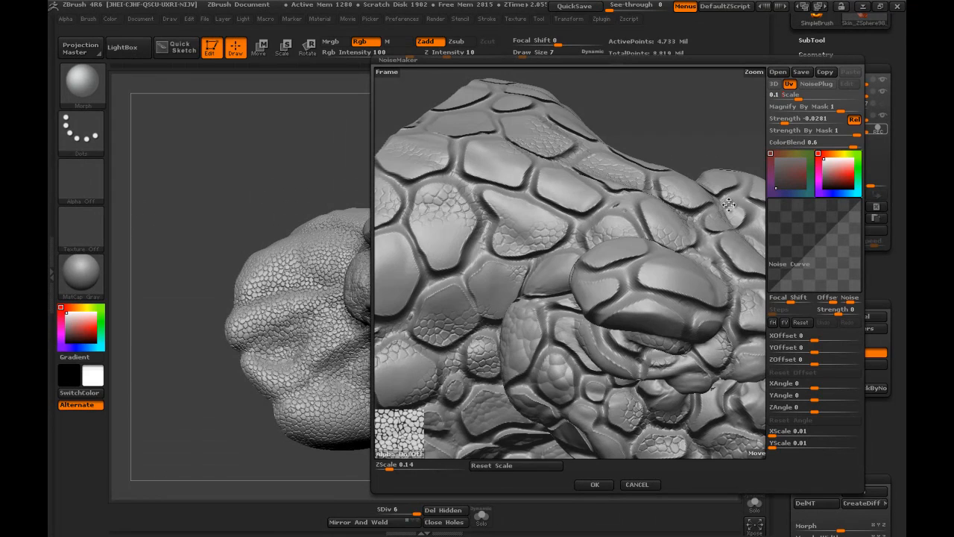
pyautogui.press('Return')
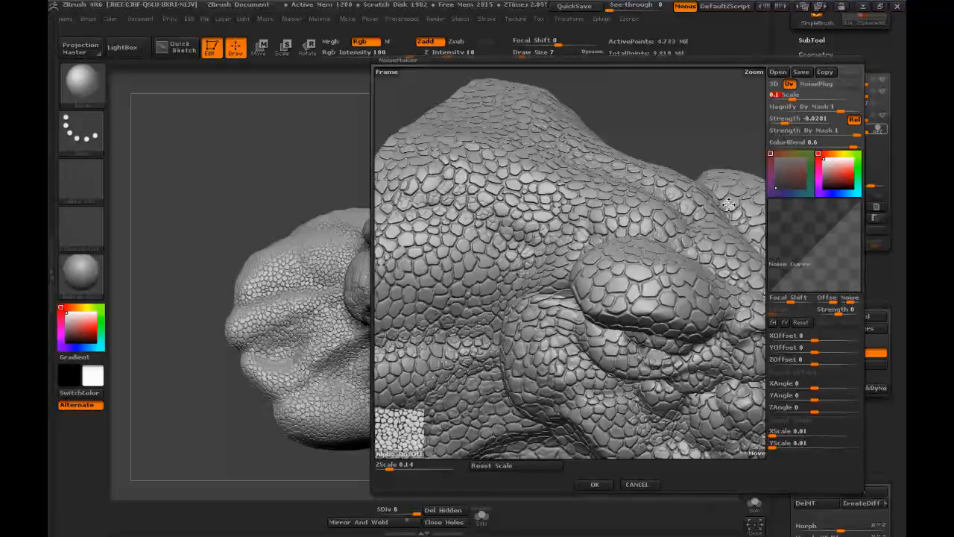
pyautogui.write('2')
pyautogui.press('Return')
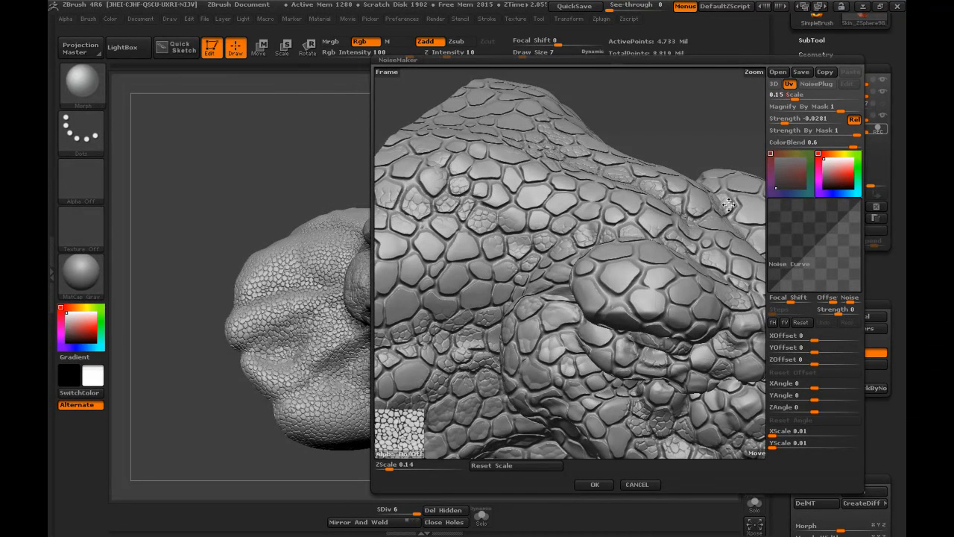
pyautogui.press('Return')
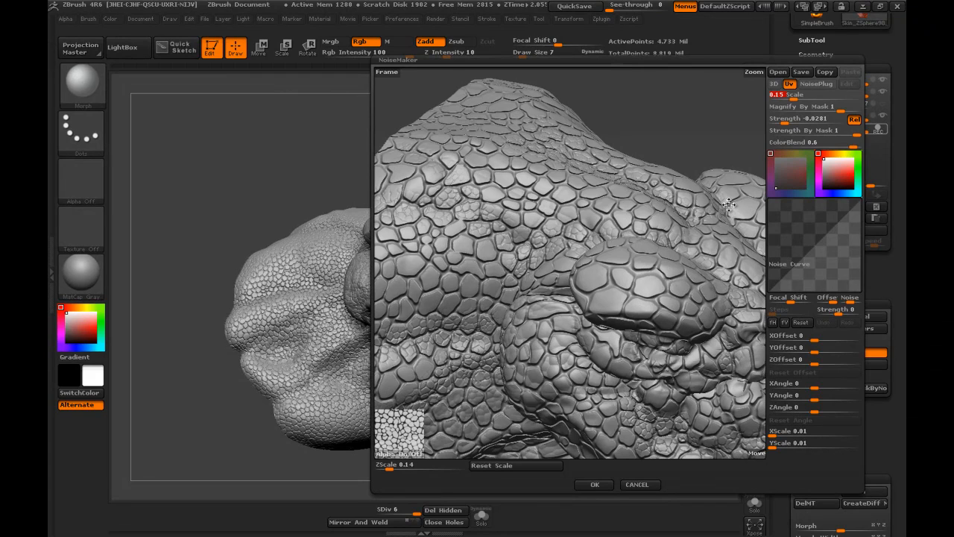
# - Set the noise Scale to 0.1 and accept the noise settings
pyautogui.write('1')
pyautogui.press('Return')
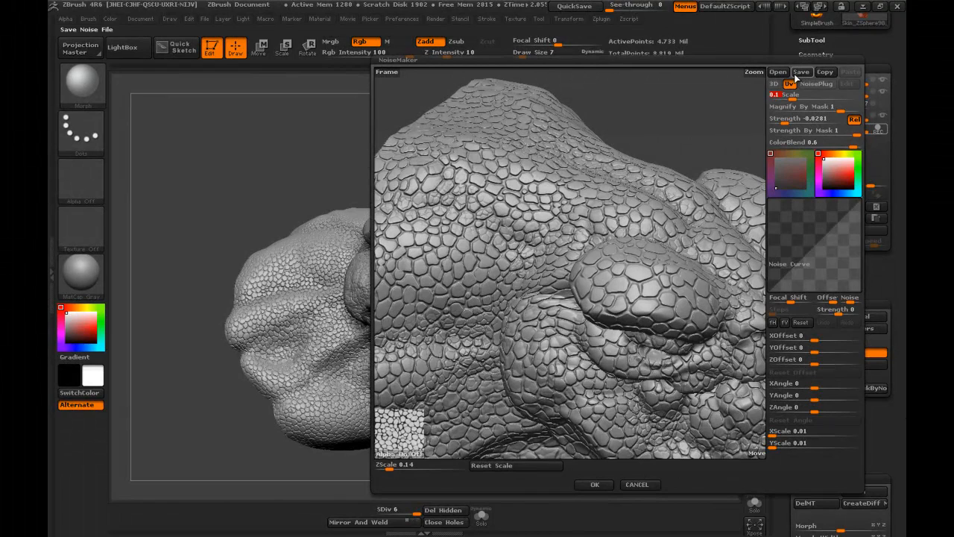
pyautogui.click(602, 482)
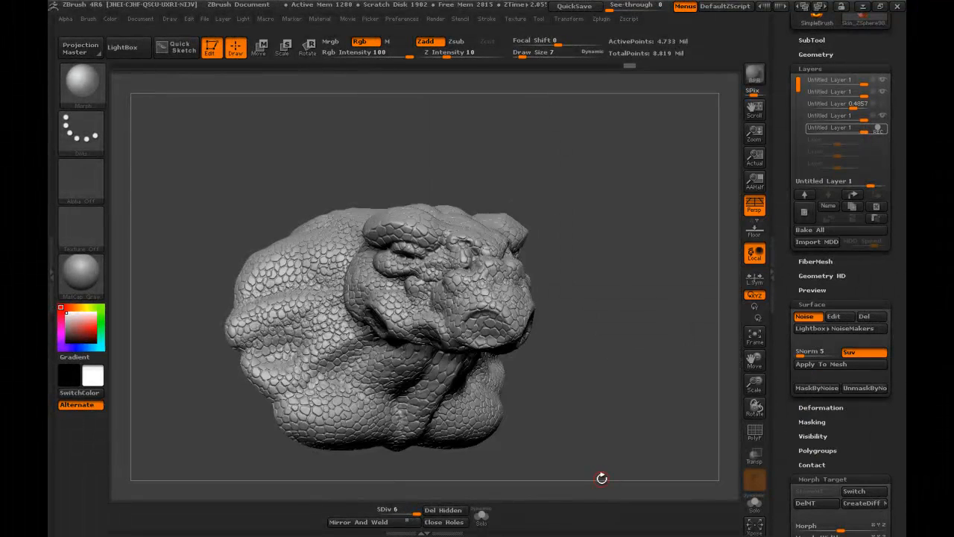
# - Hide the earlier scale layers and apply the surface noise to the mesh on the newest layer
pyautogui.moveTo(633, 280)
pyautogui.mouseDown()
pyautogui.moveTo(522, 260)
pyautogui.moveTo(470, 236)
pyautogui.moveTo(468, 213)
pyautogui.moveTo(567, 224)
pyautogui.mouseUp()
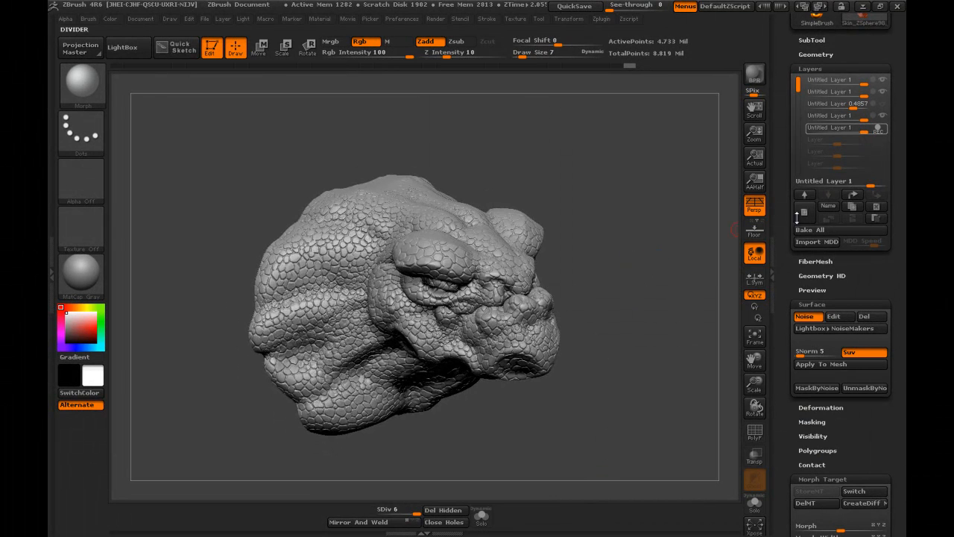
pyautogui.click(882, 93)
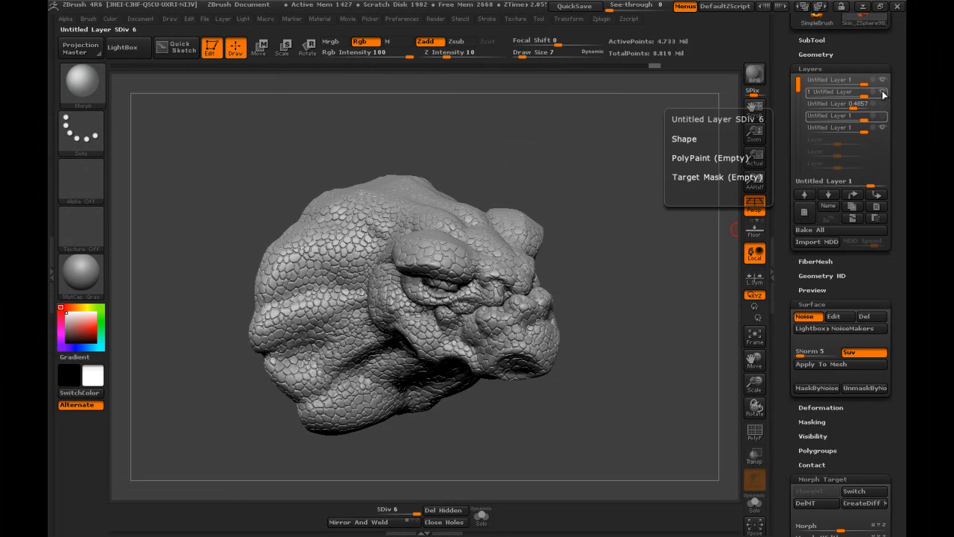
pyautogui.click(877, 130)
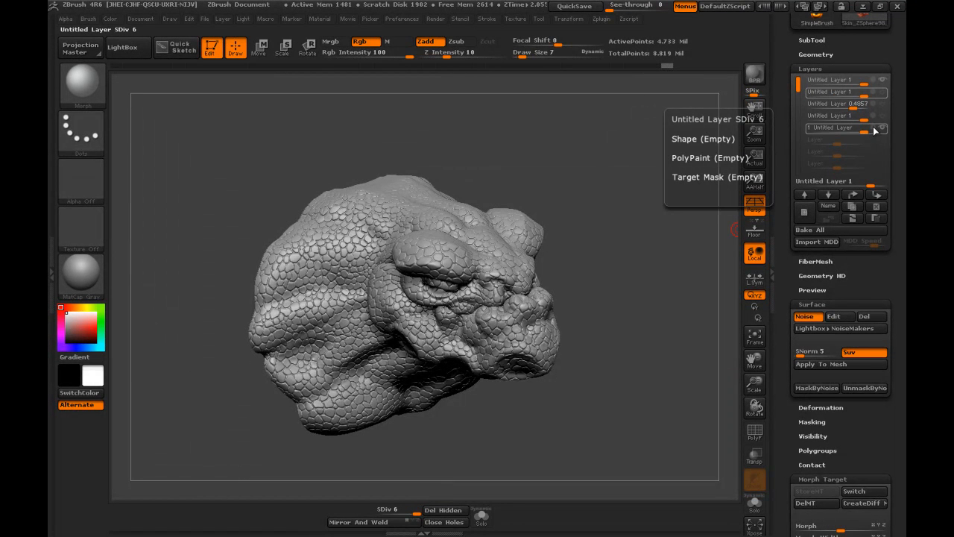
pyautogui.click(826, 365)
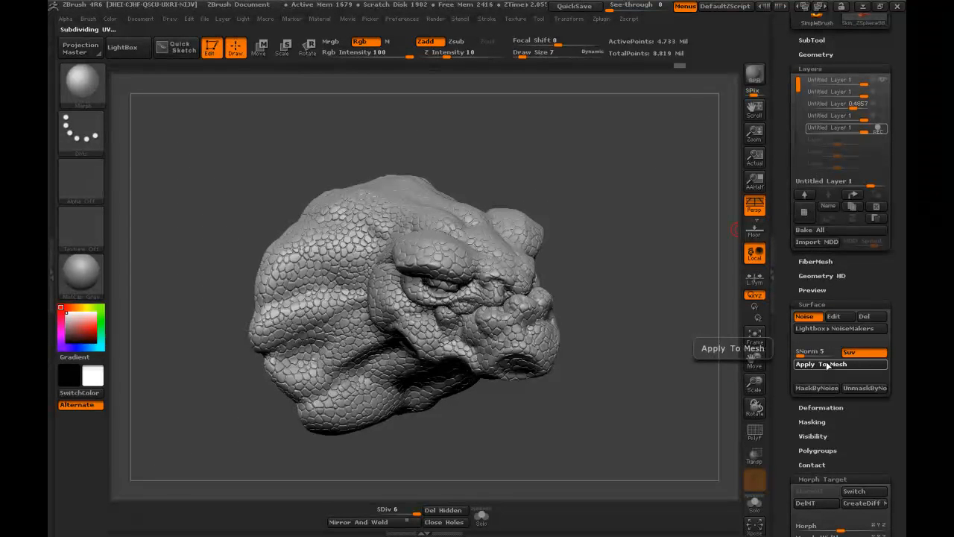
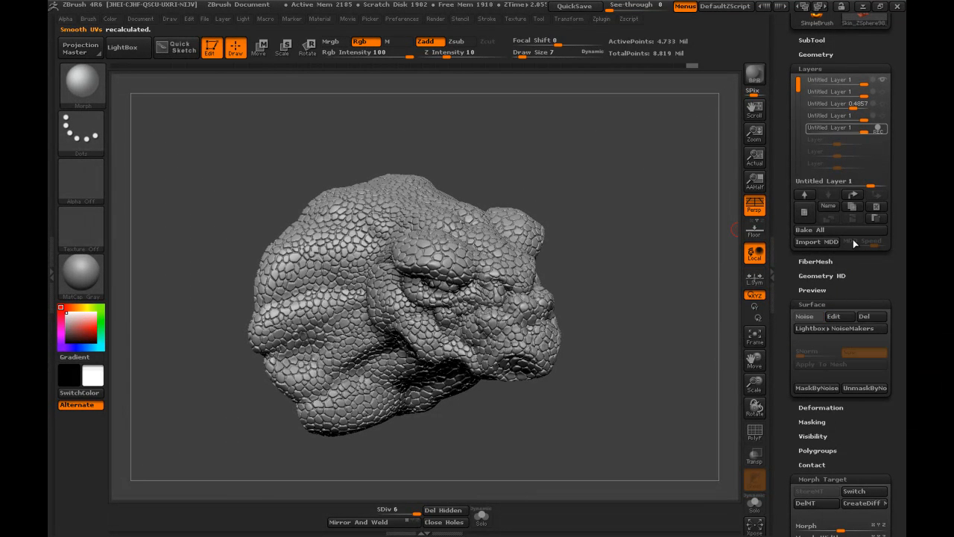
# - Set the newest layer's intensity to 0.4 and replace the stored morph target with this scaled surface
pyautogui.moveTo(866, 129); pyautogui.dragTo(852, 129)
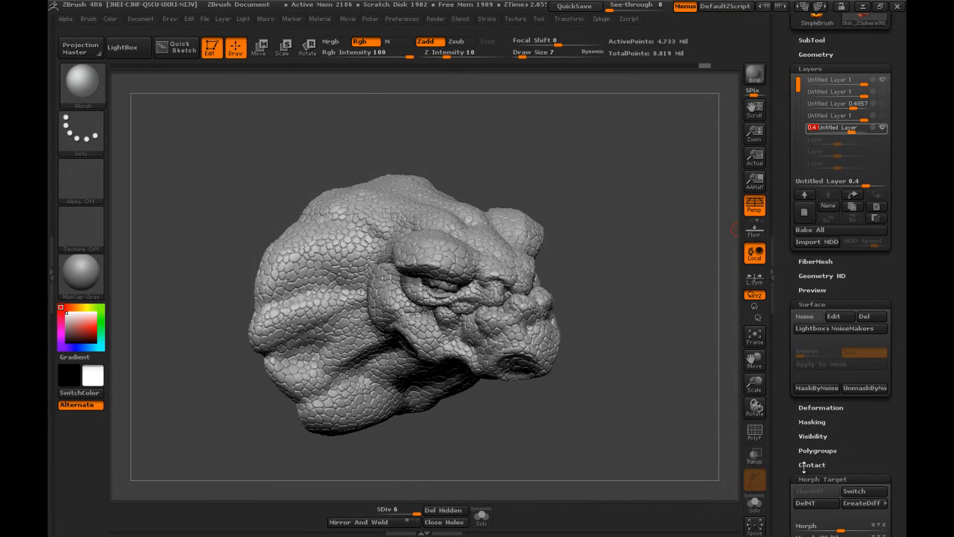
pyautogui.moveTo(792, 466); pyautogui.dragTo(793, 390)
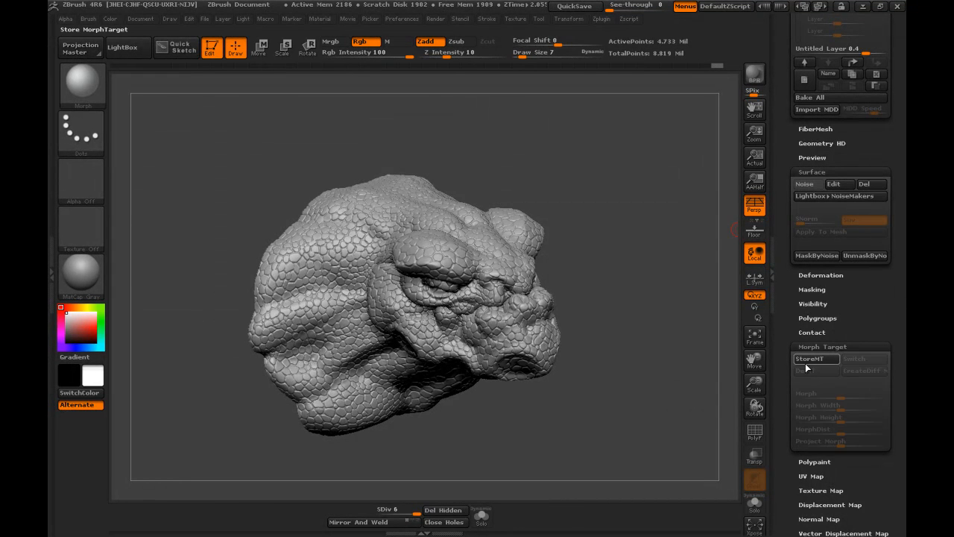
pyautogui.scroll(5, 801, 313)
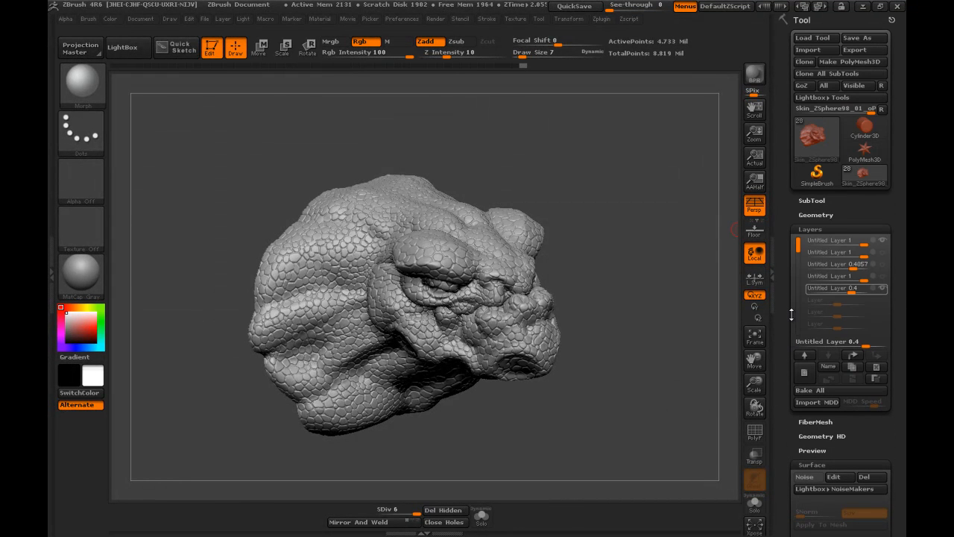
# - Hide the 0.4 layer, show the painted scale layer again and record on the layer just above the hidden one
pyautogui.moveTo(873, 280)
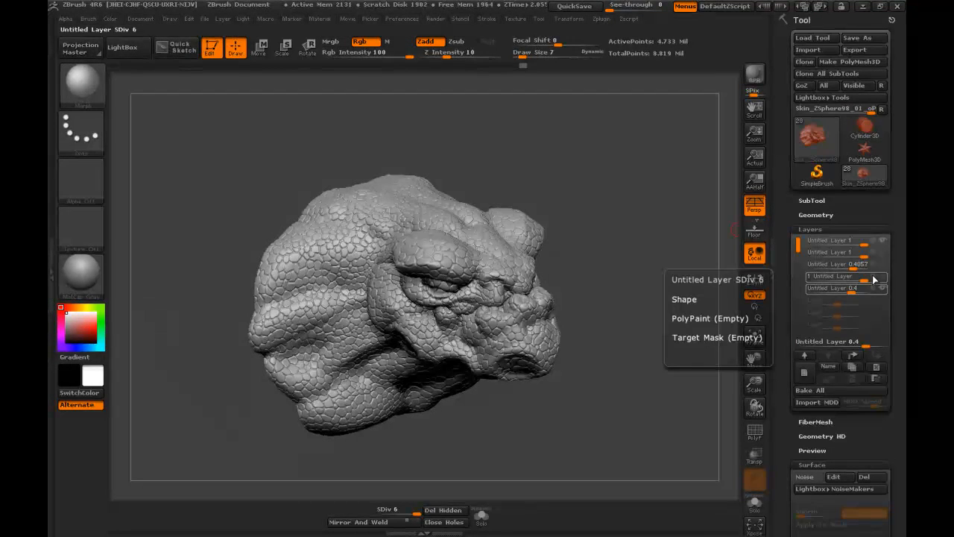
pyautogui.click(881, 289)
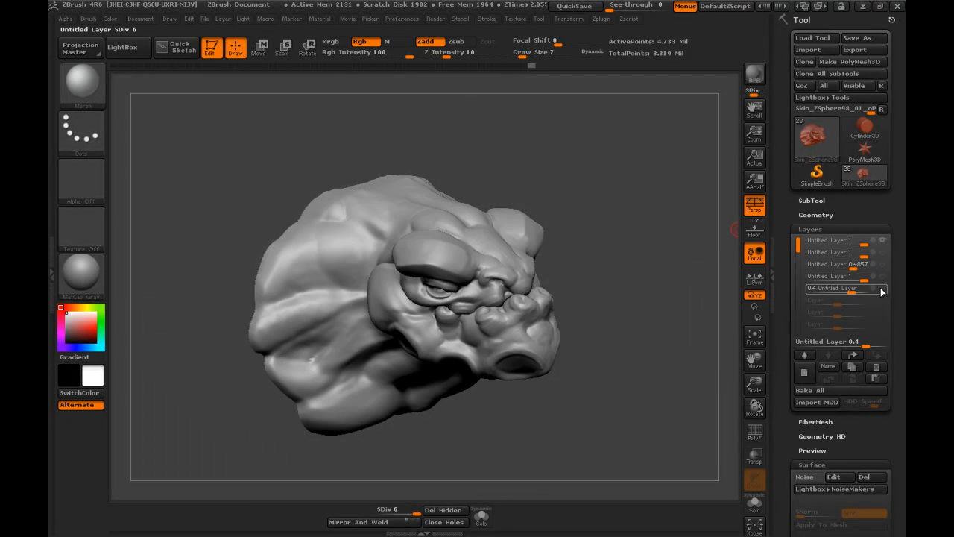
pyautogui.moveTo(877, 277)
pyautogui.mouseDown()
pyautogui.moveTo(881, 257)
pyautogui.moveTo(877, 287)
pyautogui.mouseUp()
pyautogui.click(877, 281)
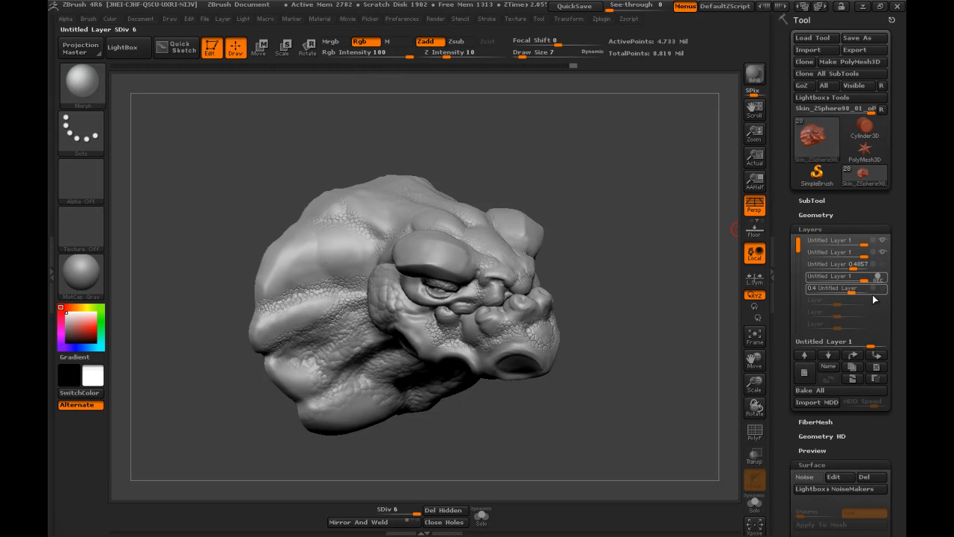
# - Set the Morph brush's draw size to 12 and paint larger scales along the middle groove of the frill
pyautogui.moveTo(635, 253)
pyautogui.mouseDown()
pyautogui.moveTo(628, 245)
pyautogui.moveTo(603, 268)
pyautogui.mouseUp()
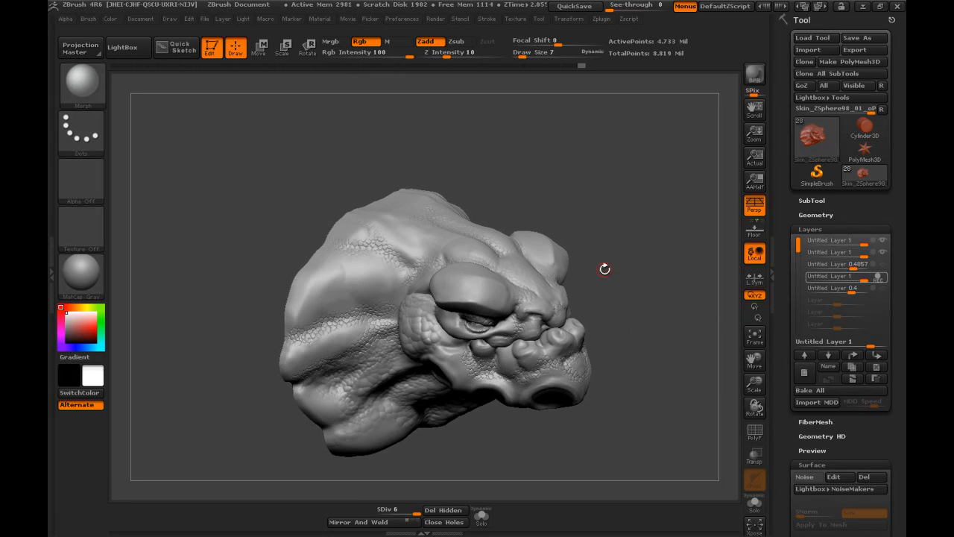
pyautogui.press('s')
pyautogui.click(389, 292)
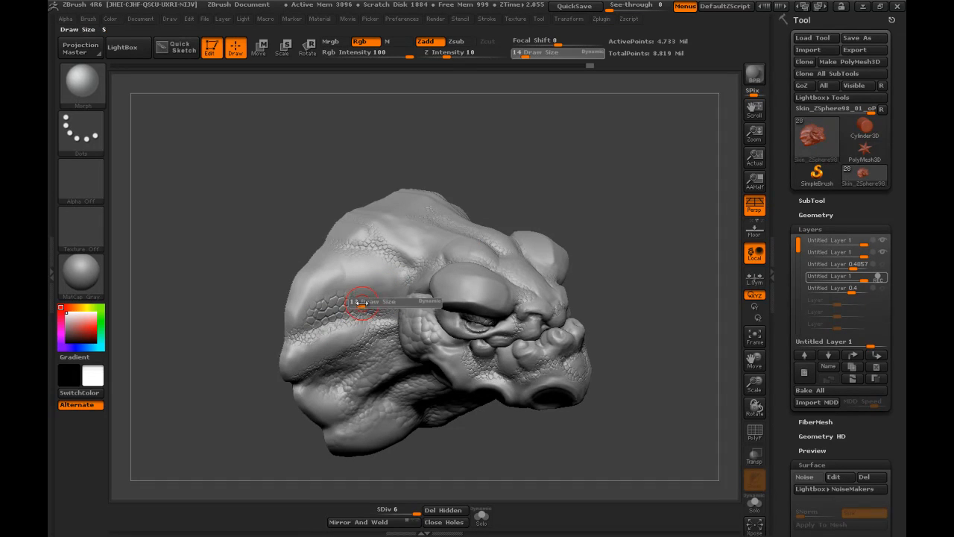
pyautogui.press('ctrl')
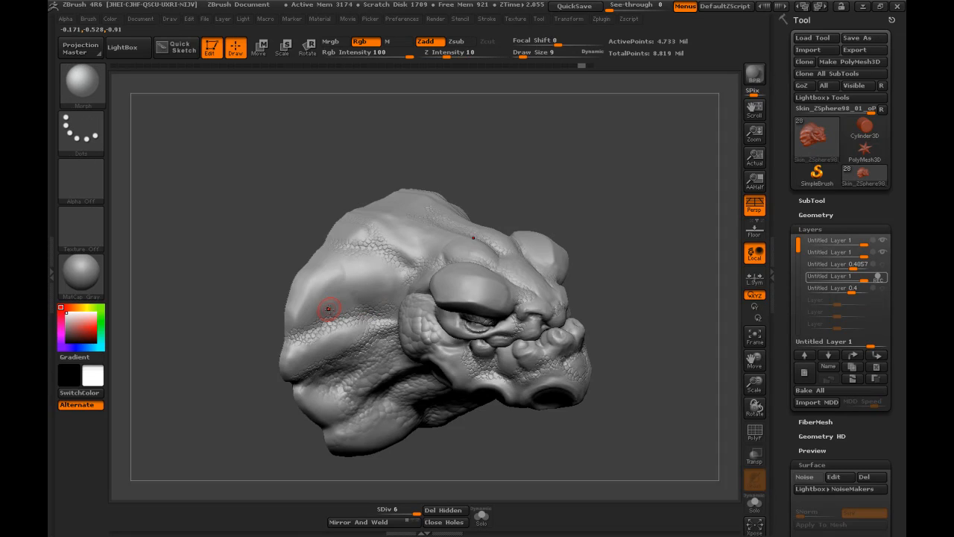
pyautogui.press('s')
pyautogui.click(310, 316)
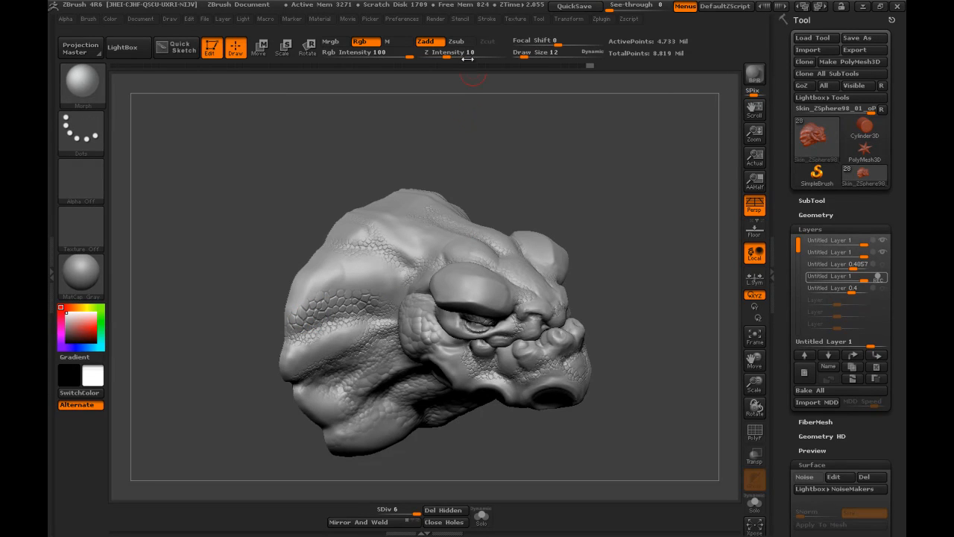
# - Set the Z Intensity to 6 and paint larger scales behind the brow and along the upper groove of the frill
pyautogui.write('9')
pyautogui.press('Return')
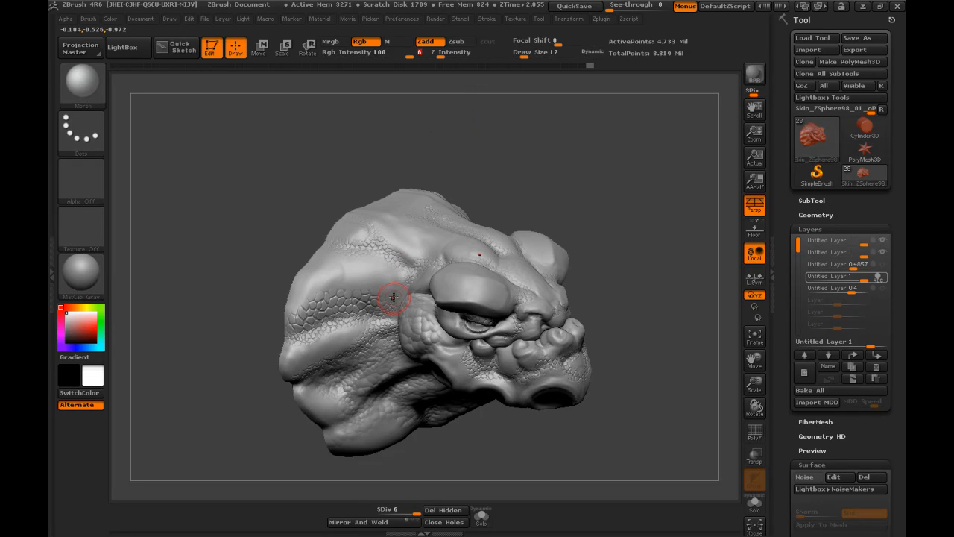
pyautogui.moveTo(399, 288); pyautogui.dragTo(375, 263)
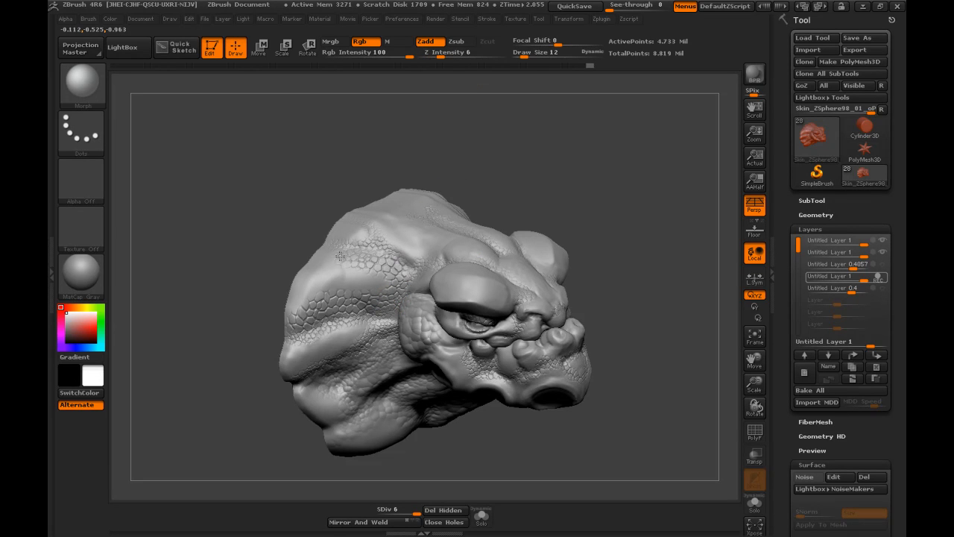
pyautogui.moveTo(537, 179)
pyautogui.mouseDown()
pyautogui.moveTo(522, 161)
pyautogui.moveTo(535, 154)
pyautogui.moveTo(514, 168)
pyautogui.mouseUp()
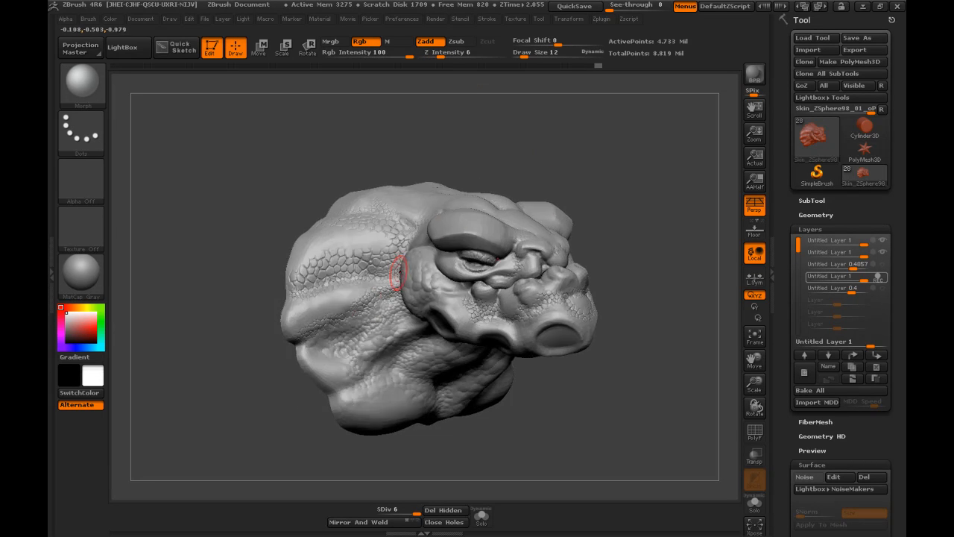
# - Paint larger scales over the ridges of the frill and across the cheek with the Morph brush
pyautogui.moveTo(284, 316)
pyautogui.mouseDown()
pyautogui.moveTo(328, 313)
pyautogui.moveTo(277, 324)
pyautogui.moveTo(373, 278)
pyautogui.mouseUp()
pyautogui.moveTo(600, 164)
pyautogui.mouseDown()
pyautogui.moveTo(606, 157)
pyautogui.moveTo(589, 166)
pyautogui.moveTo(604, 167)
pyautogui.moveTo(600, 177)
pyautogui.mouseUp()
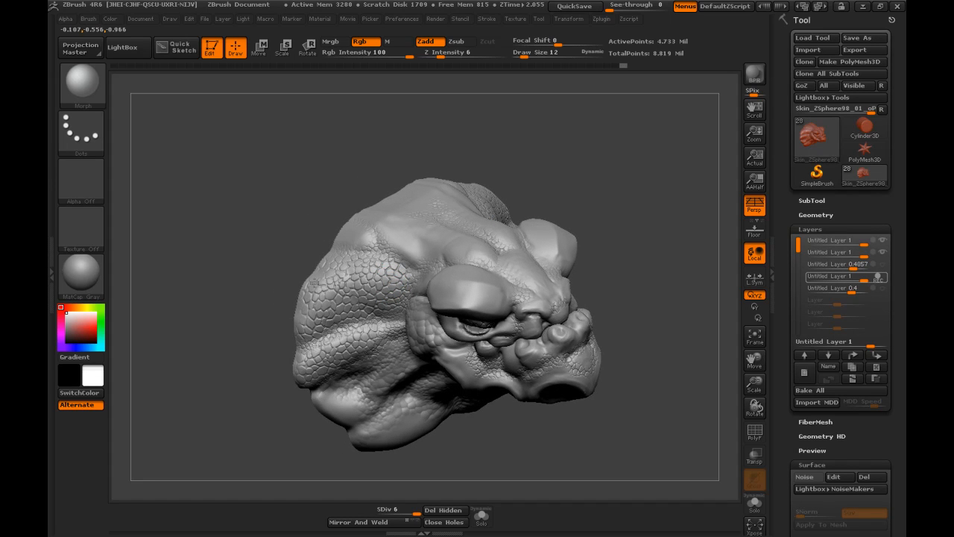
pyautogui.moveTo(522, 197)
pyautogui.mouseDown()
pyautogui.moveTo(610, 177)
pyautogui.moveTo(592, 205)
pyautogui.moveTo(573, 211)
pyautogui.moveTo(586, 228)
pyautogui.mouseUp()
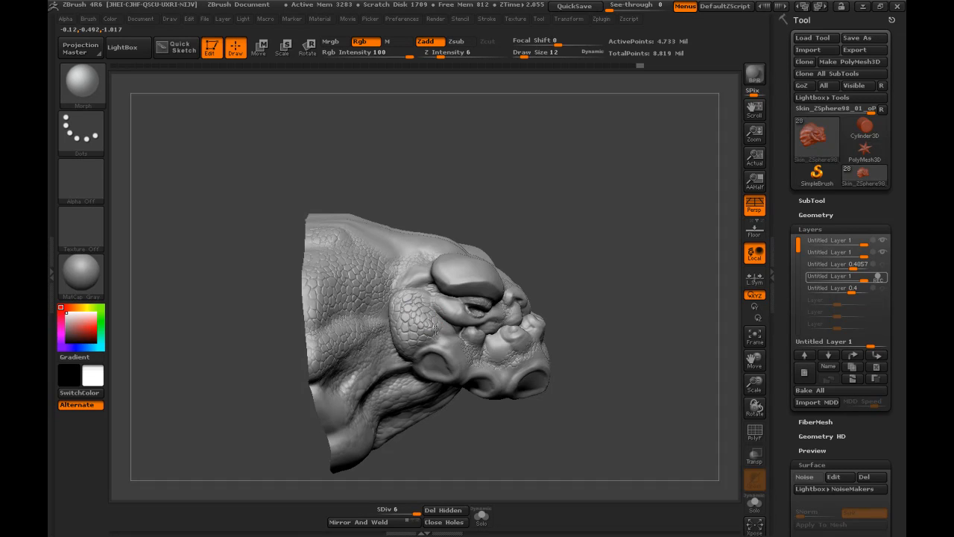
pyautogui.moveTo(562, 251)
pyautogui.mouseDown()
pyautogui.moveTo(606, 217)
pyautogui.moveTo(380, 354)
pyautogui.moveTo(456, 356)
pyautogui.mouseUp()
pyautogui.press('ctrl')
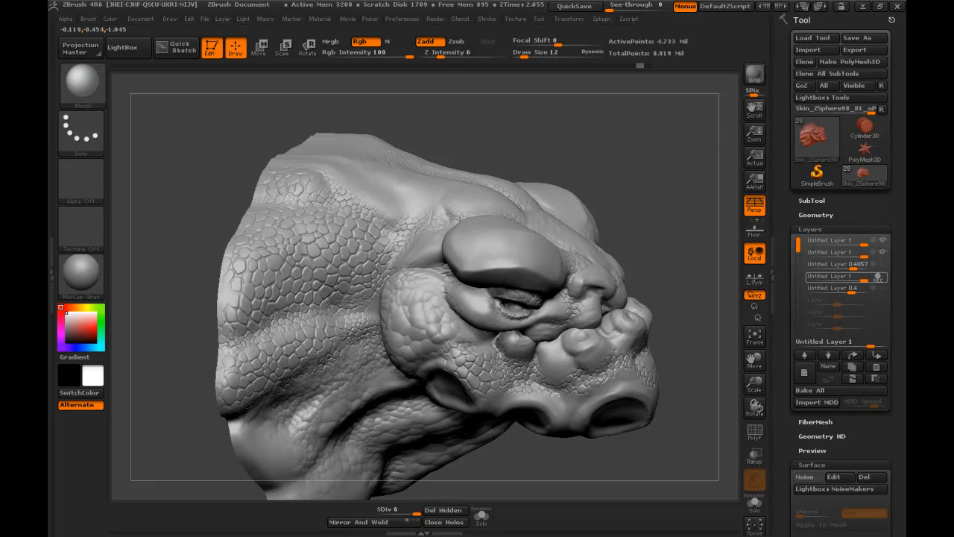
# - Set the Morph brush's draw size to 6 and paint larger scales along the jaw edge and muzzle
pyautogui.moveTo(613, 271)
pyautogui.mouseDown()
pyautogui.moveTo(667, 186)
pyautogui.moveTo(490, 358)
pyautogui.mouseUp()
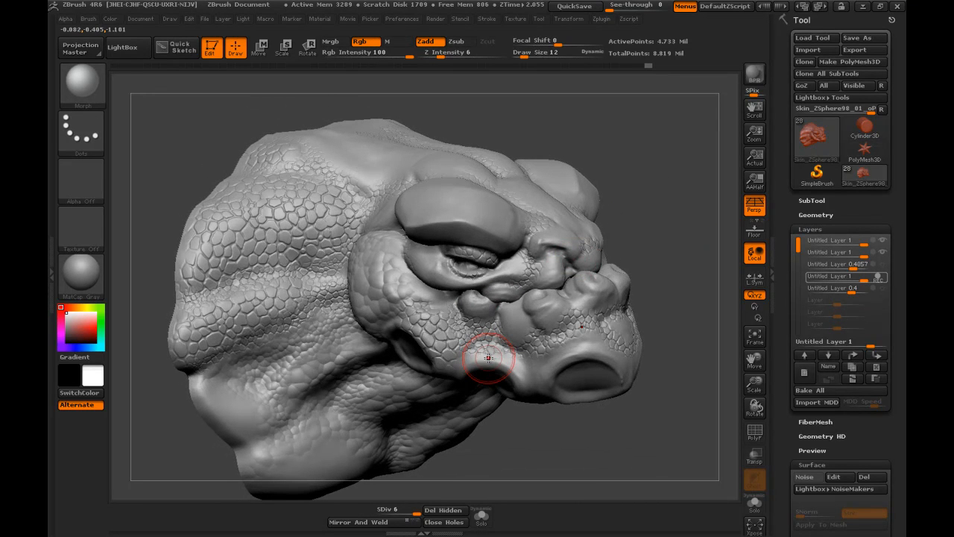
pyautogui.write('sity 6')
pyautogui.press('Return')
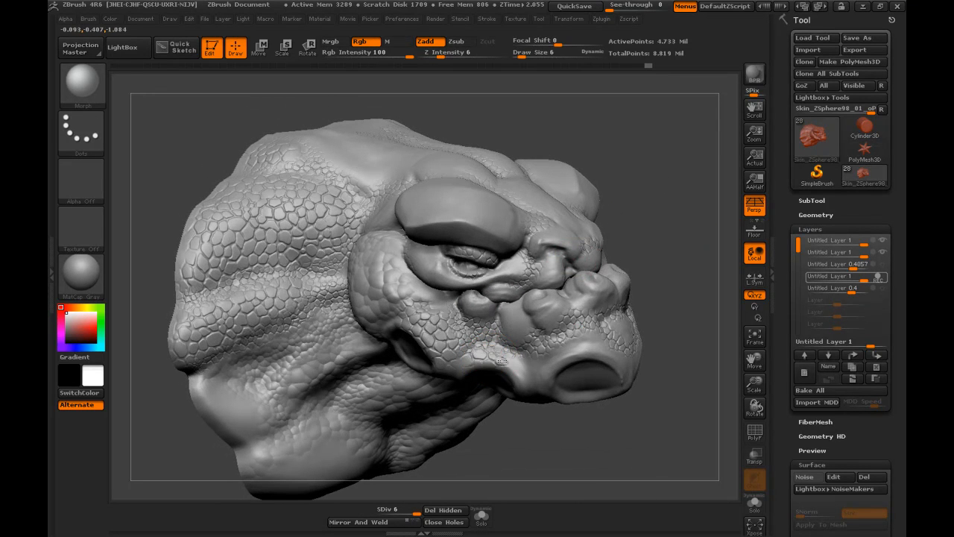
pyautogui.moveTo(614, 284); pyautogui.dragTo(488, 363)
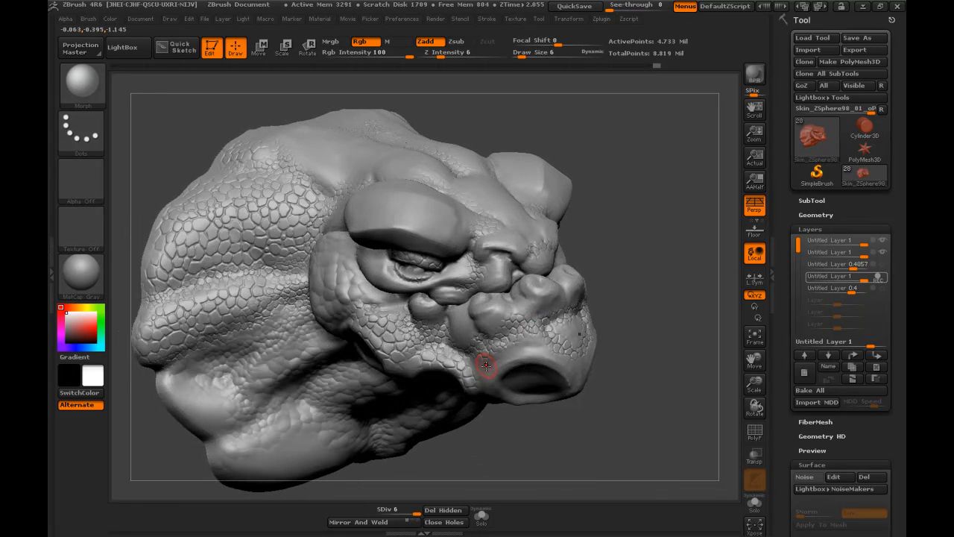
pyautogui.moveTo(580, 380); pyautogui.dragTo(554, 285)
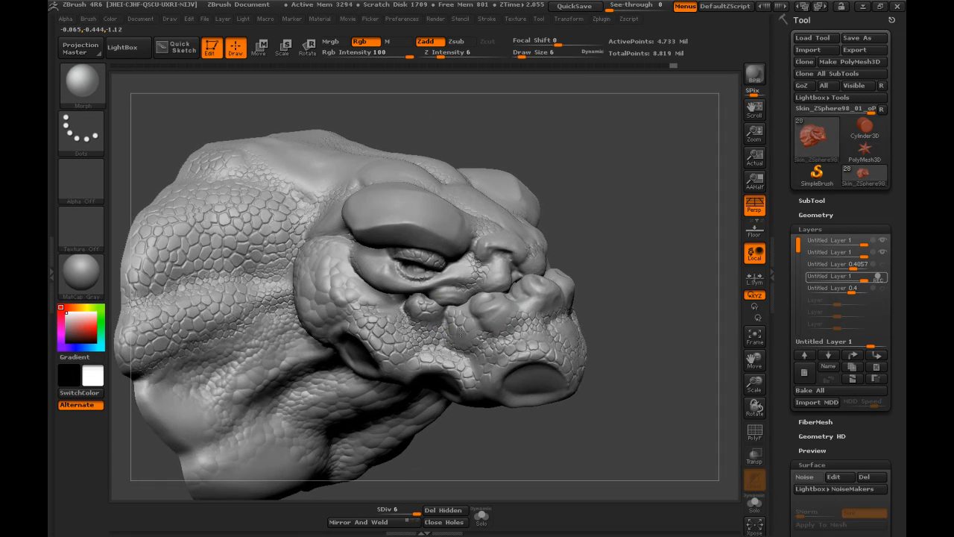
pyautogui.moveTo(537, 302)
pyautogui.mouseDown()
pyautogui.moveTo(567, 321)
pyautogui.moveTo(538, 301)
pyautogui.mouseUp()
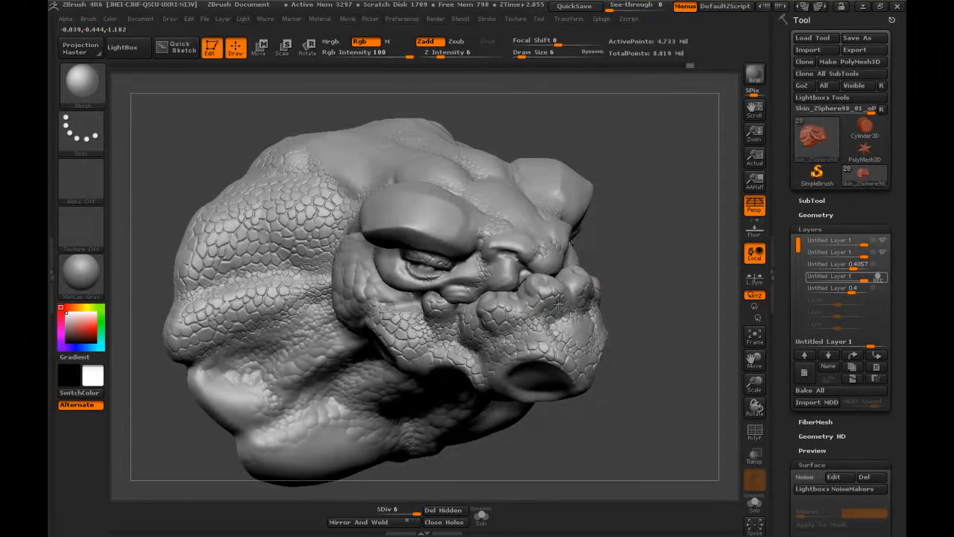
# - Paint larger scales across the front of the snout and over the bumps along the upper lip
pyautogui.moveTo(648, 268); pyautogui.dragTo(578, 287)
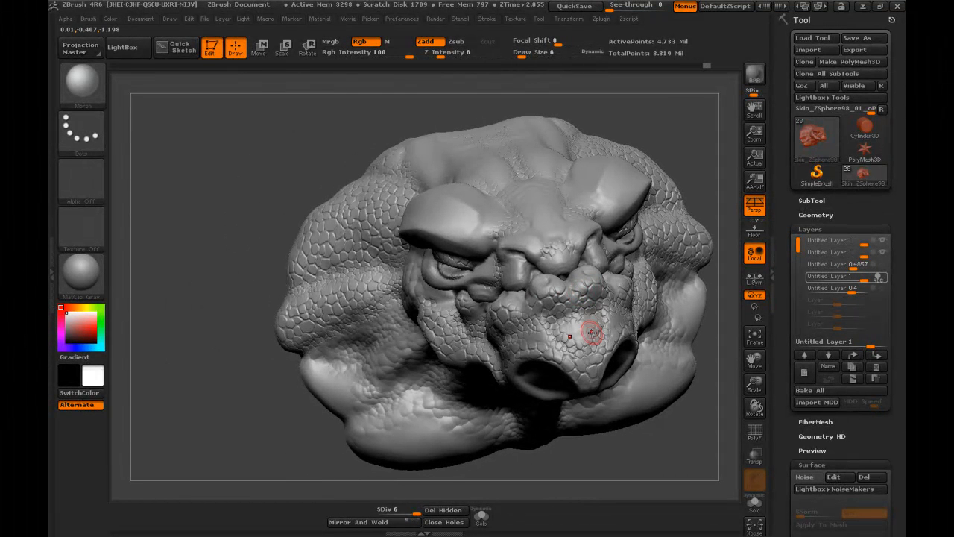
pyautogui.moveTo(645, 366)
pyautogui.mouseDown()
pyautogui.moveTo(645, 404)
pyautogui.moveTo(592, 361)
pyautogui.mouseUp()
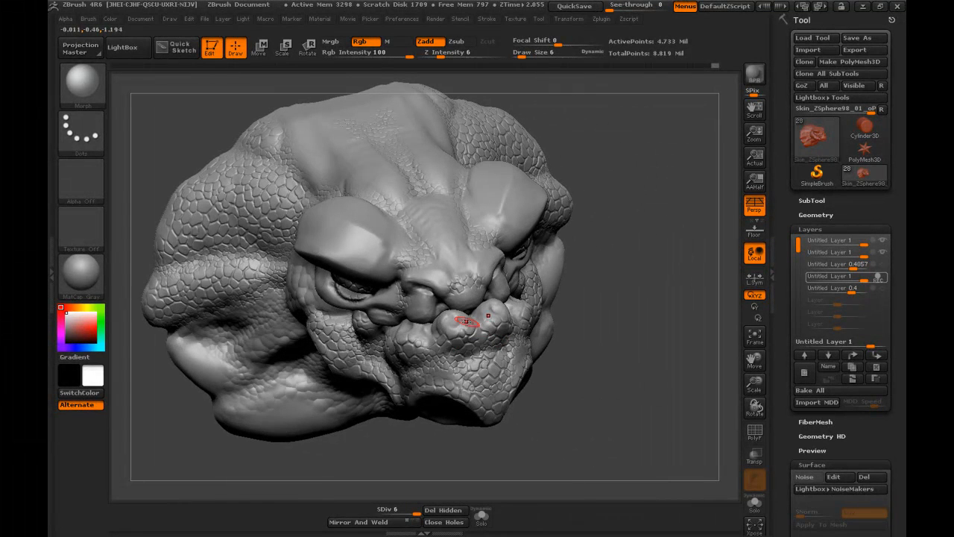
pyautogui.moveTo(594, 333); pyautogui.dragTo(511, 308)
pyautogui.moveTo(626, 442); pyautogui.dragTo(582, 436)
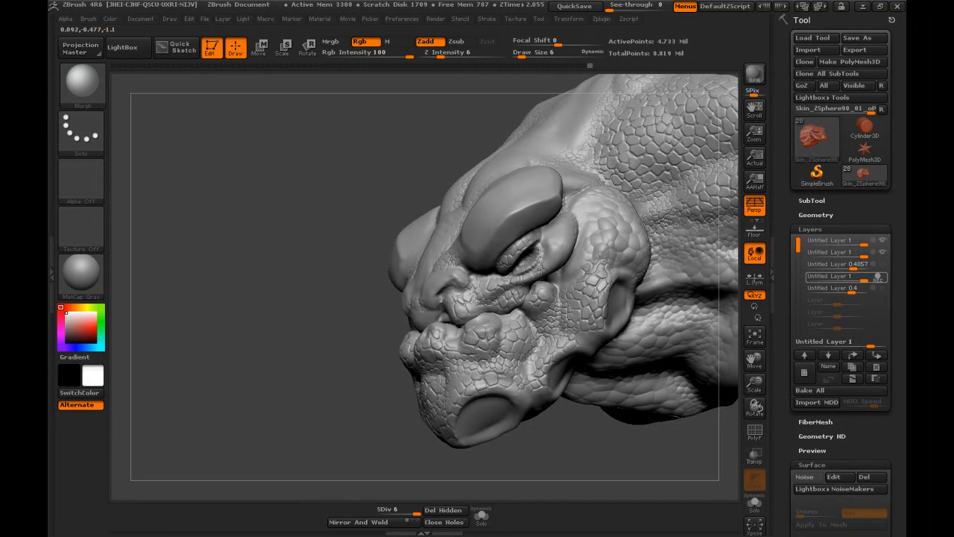
pyautogui.moveTo(577, 451)
pyautogui.mouseDown()
pyautogui.moveTo(649, 385)
pyautogui.moveTo(645, 410)
pyautogui.mouseUp()
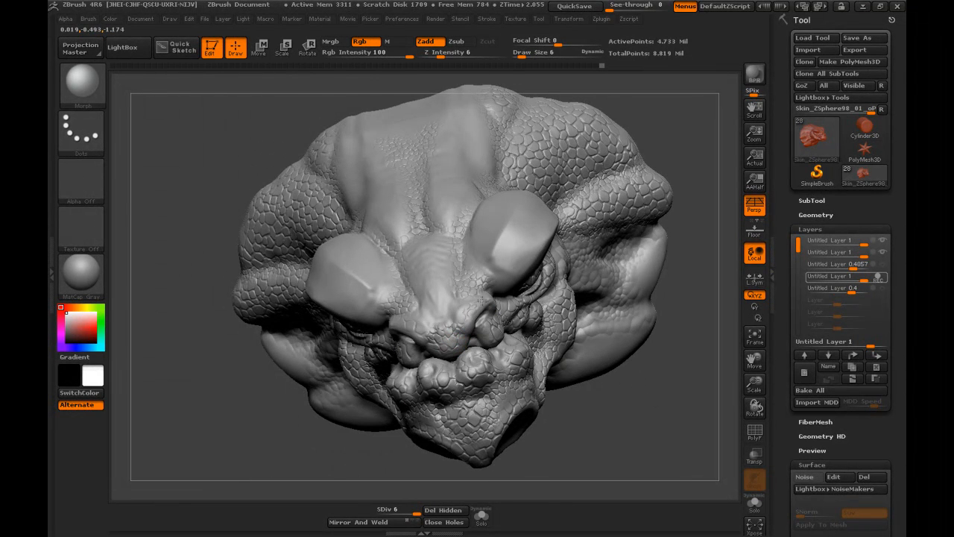
# - Paint larger scales around the nose, then set the draw size to 14 and cover the bridge between the brows
pyautogui.moveTo(633, 396); pyautogui.dragTo(495, 315)
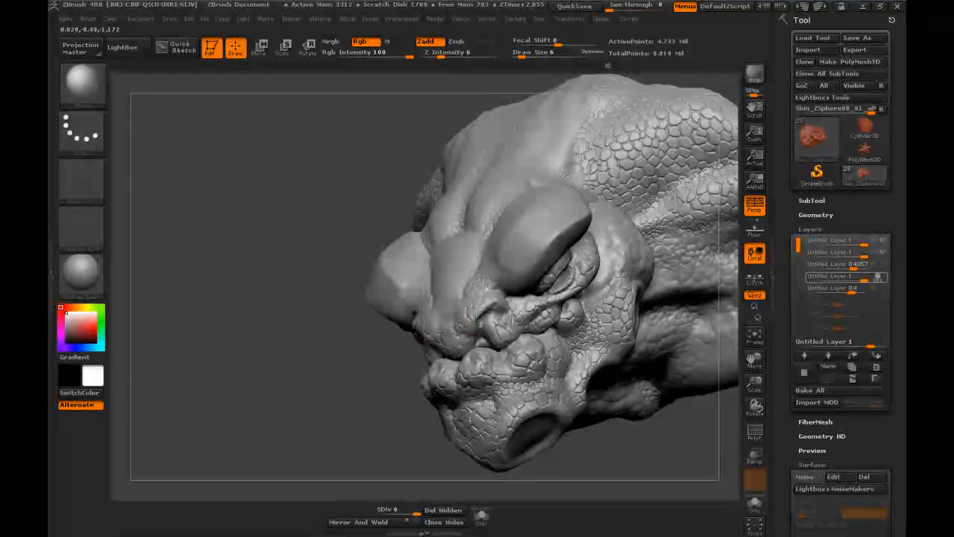
pyautogui.moveTo(628, 469)
pyautogui.mouseDown()
pyautogui.moveTo(647, 288)
pyautogui.moveTo(636, 262)
pyautogui.moveTo(633, 291)
pyautogui.moveTo(635, 279)
pyautogui.moveTo(471, 307)
pyautogui.mouseUp()
pyautogui.press('s')
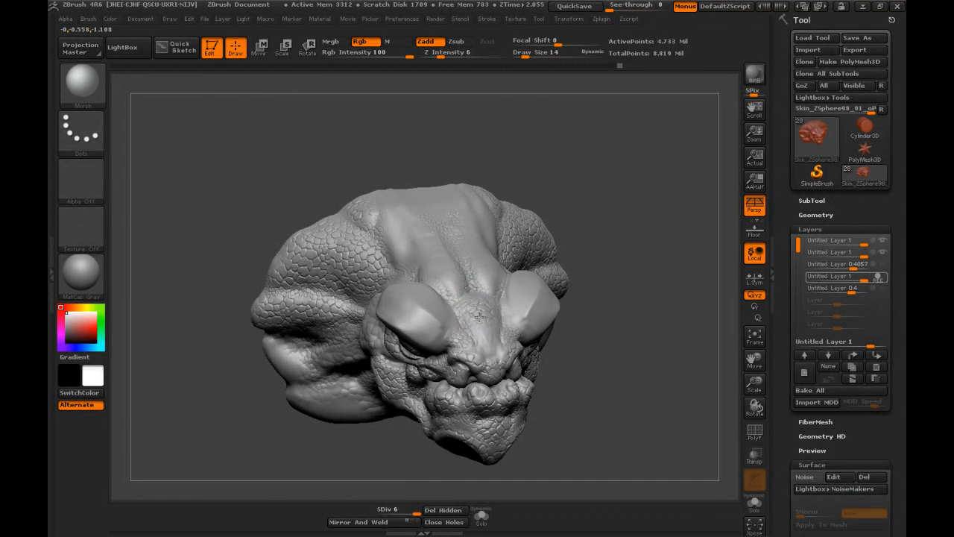
pyautogui.moveTo(650, 330)
pyautogui.mouseDown()
pyautogui.moveTo(666, 228)
pyautogui.moveTo(639, 234)
pyautogui.moveTo(638, 220)
pyautogui.moveTo(652, 219)
pyautogui.moveTo(613, 190)
pyautogui.moveTo(641, 201)
pyautogui.mouseUp()
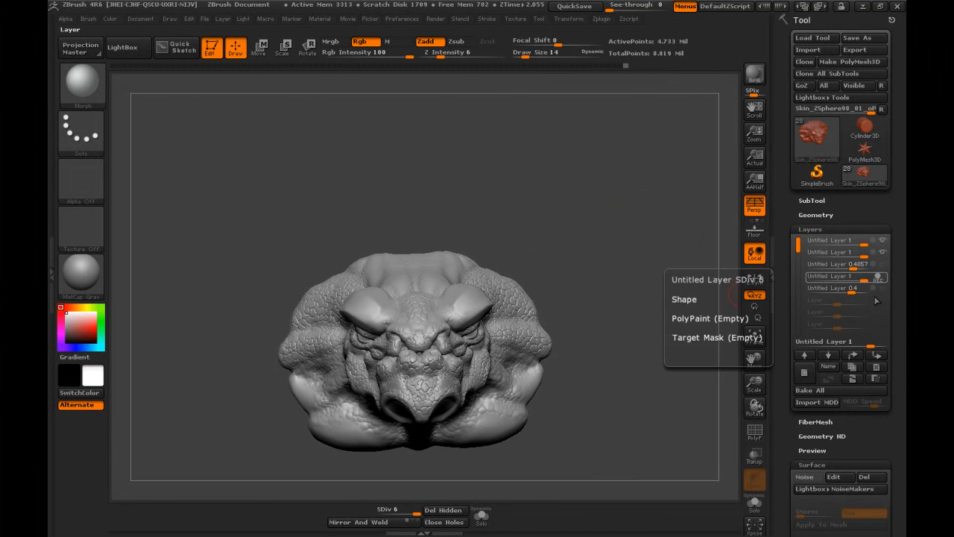
# - Stop recording on the painted larger-scale layer and toggle its visibility to compare the head with and without it
pyautogui.scroll(-2, 835, 313)
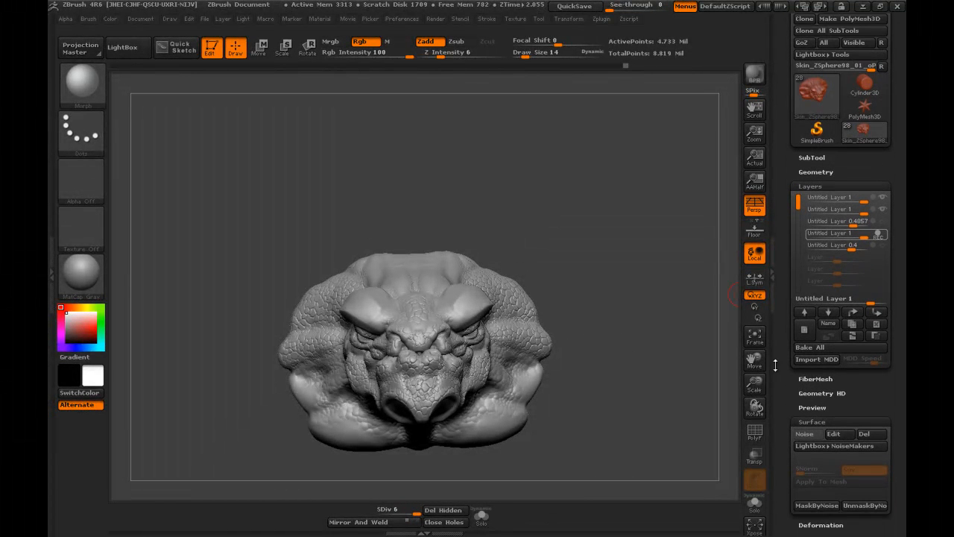
pyautogui.moveTo(878, 216)
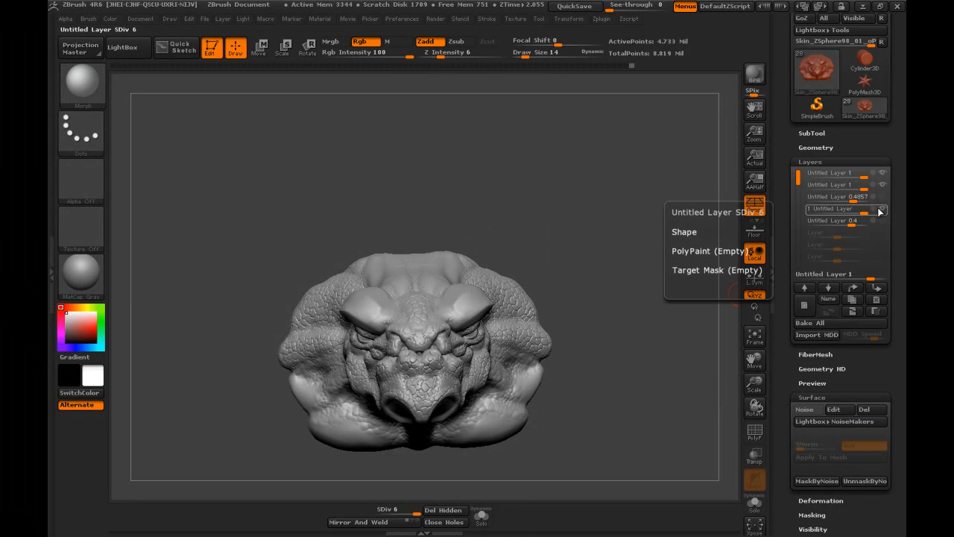
pyautogui.click(883, 211)
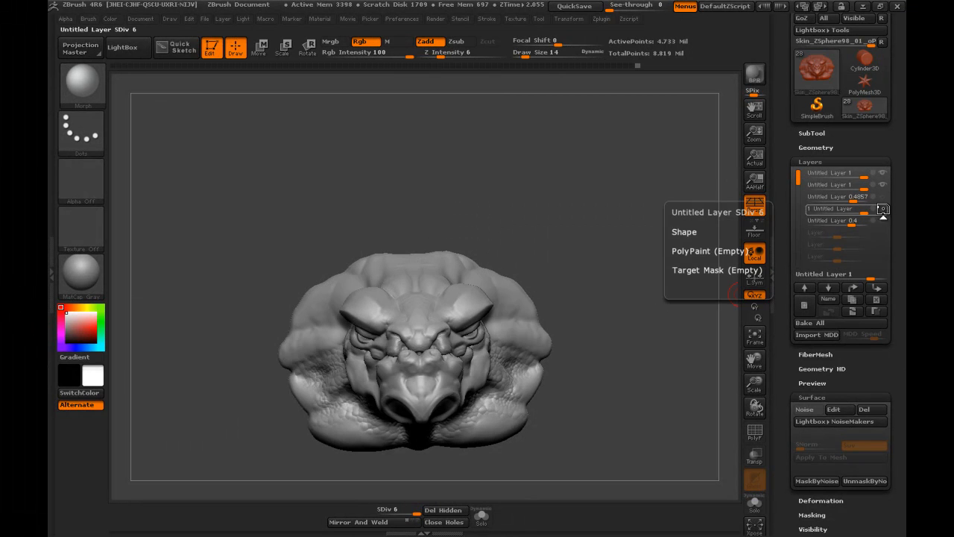
pyautogui.click(884, 209)
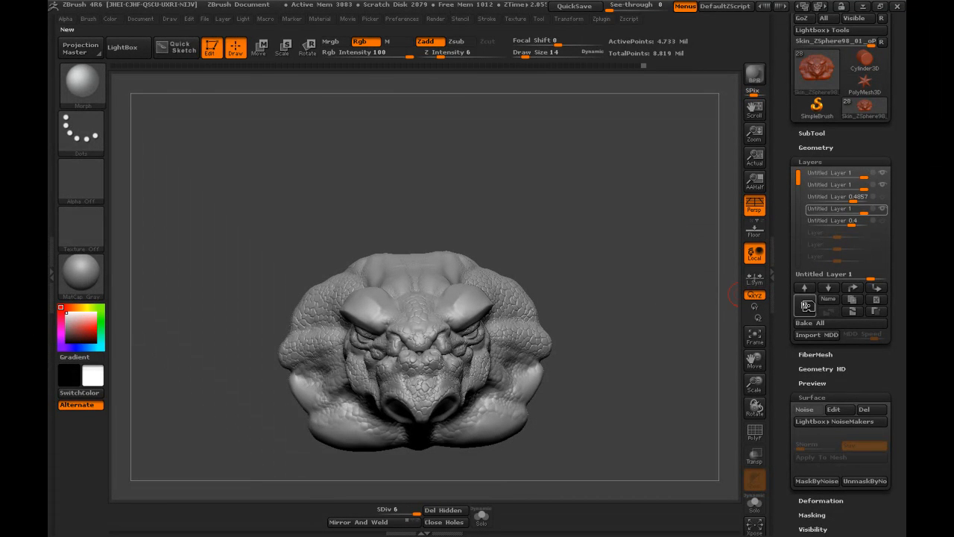
# - Add a new layer and set the NoiseMaker scale to 0.175 for a bigger scale pattern
pyautogui.click(806, 305)
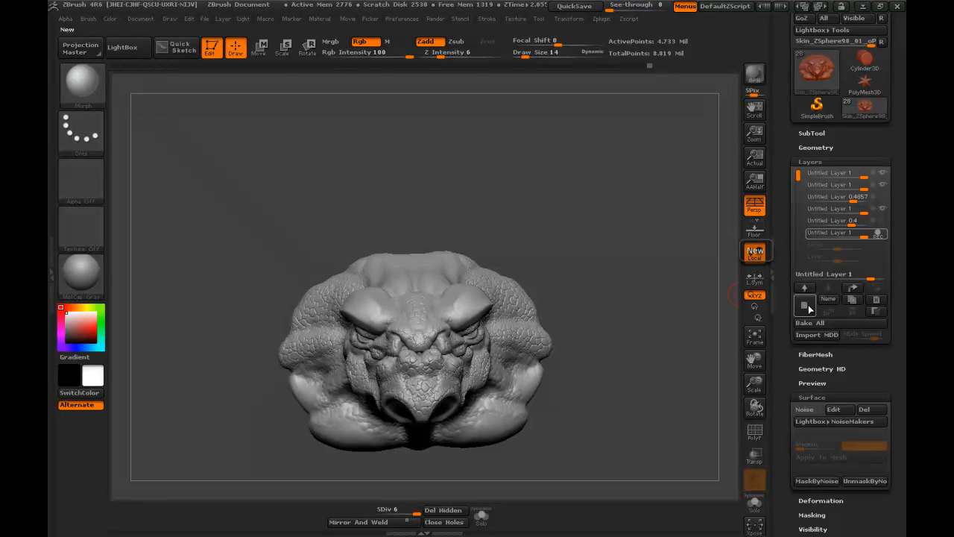
pyautogui.click(832, 409)
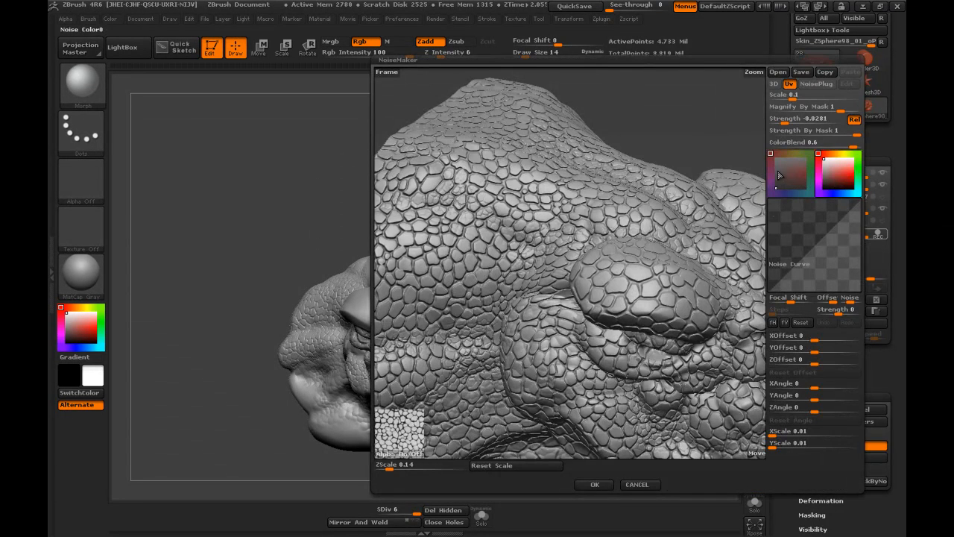
pyautogui.click(792, 95)
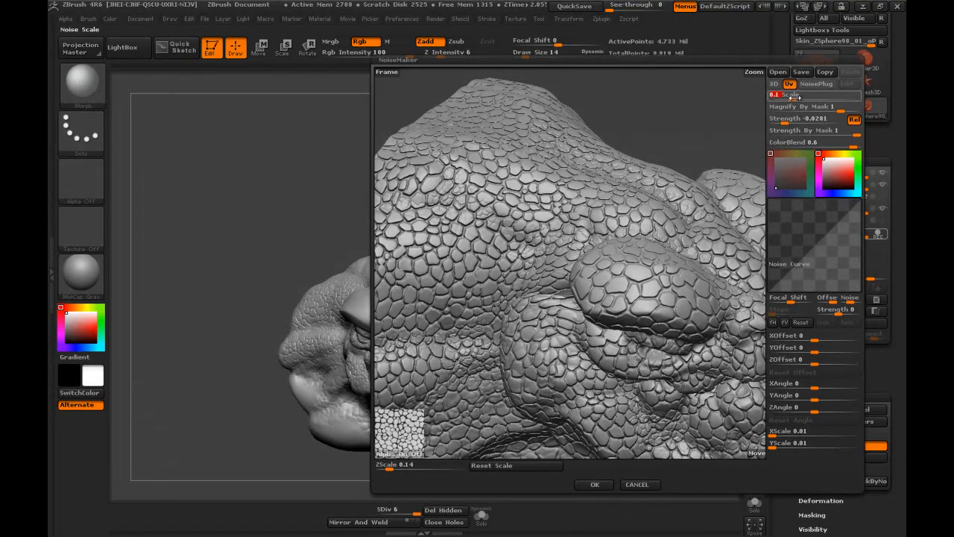
pyautogui.press('Return')
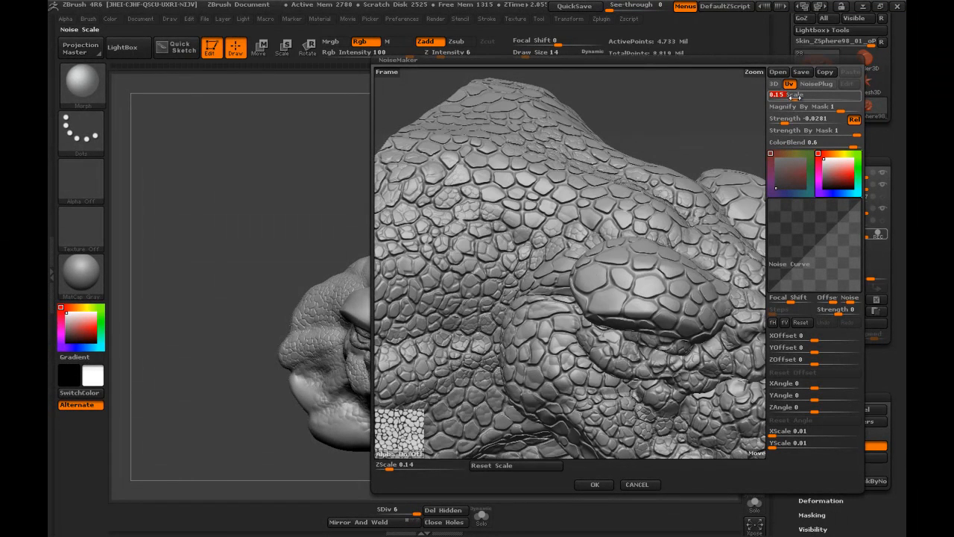
pyautogui.write('2')
pyautogui.press('Return')
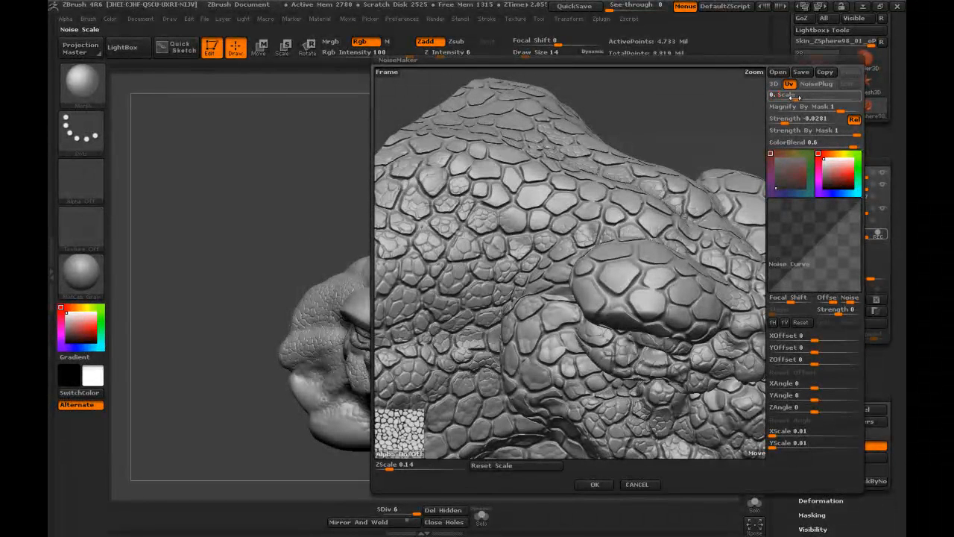
pyautogui.write('5')
pyautogui.press('Return')
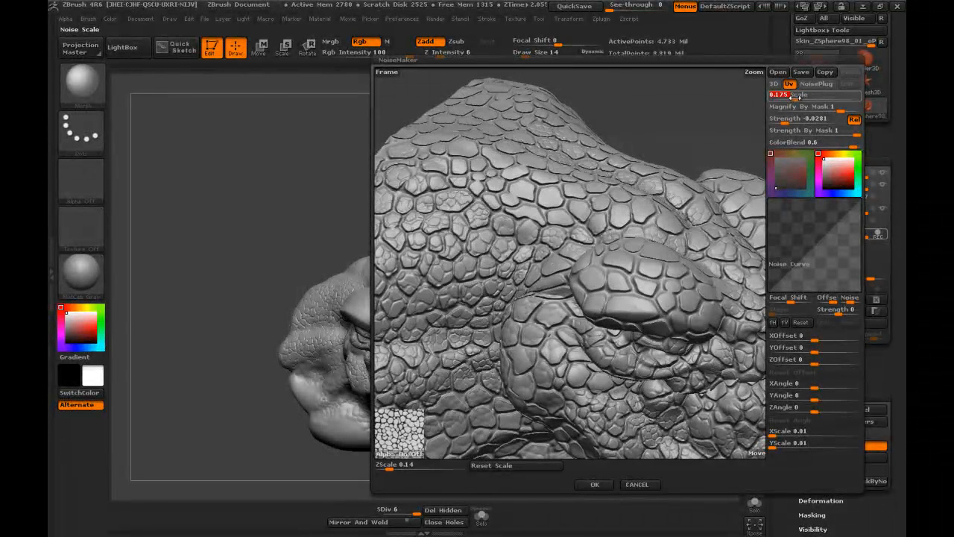
pyautogui.click(596, 484)
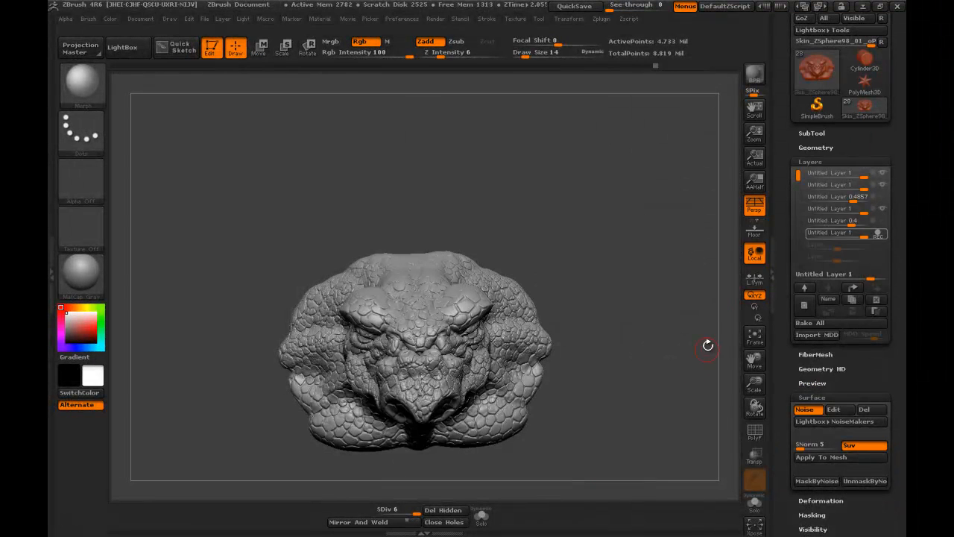
# - Apply the enlarged scale noise to the mesh on the new layer
pyautogui.moveTo(609, 259); pyautogui.dragTo(672, 273)
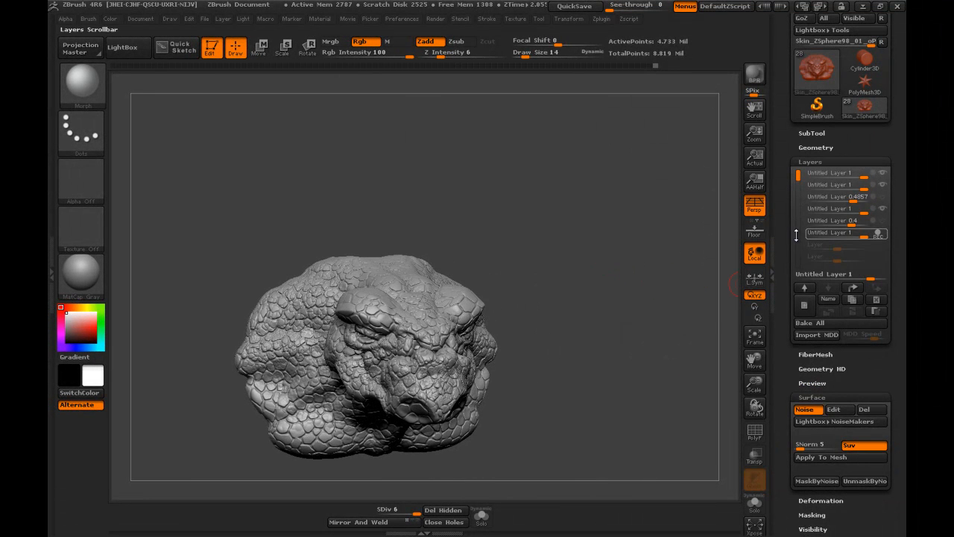
pyautogui.click(828, 456)
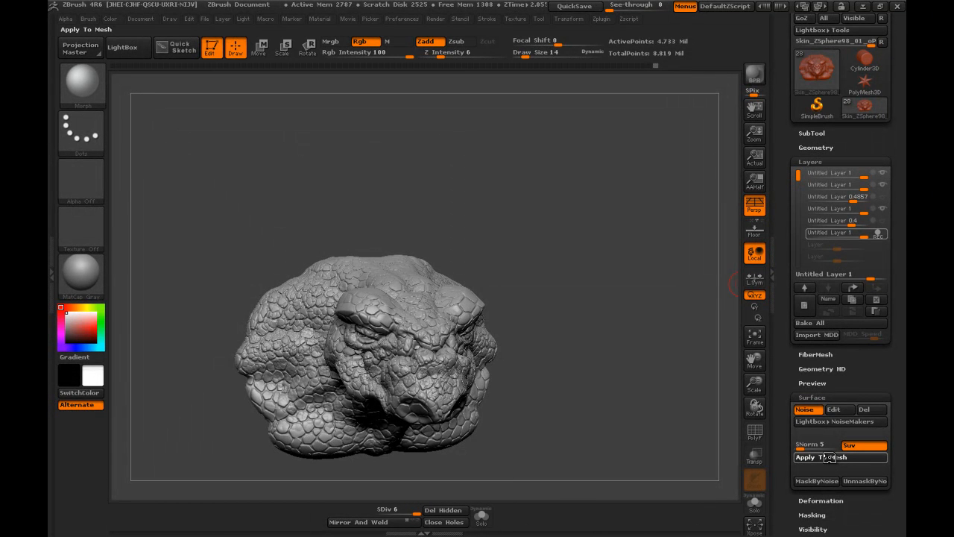
pyautogui.click(830, 458)
pyautogui.click(829, 457)
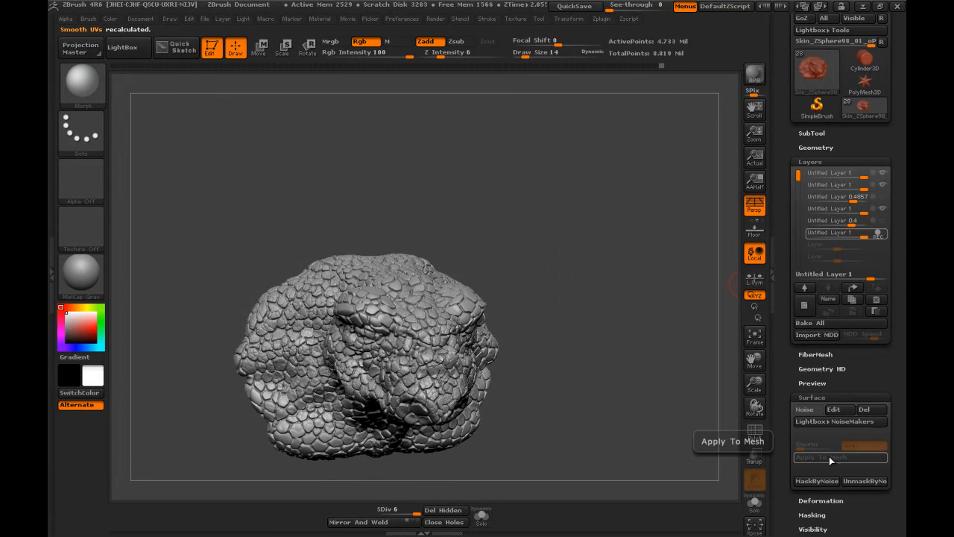
# - Hide the painted scale layers and store the newest layer's surface at 0.4571 intensity as the replacement morph target
pyautogui.click(884, 211)
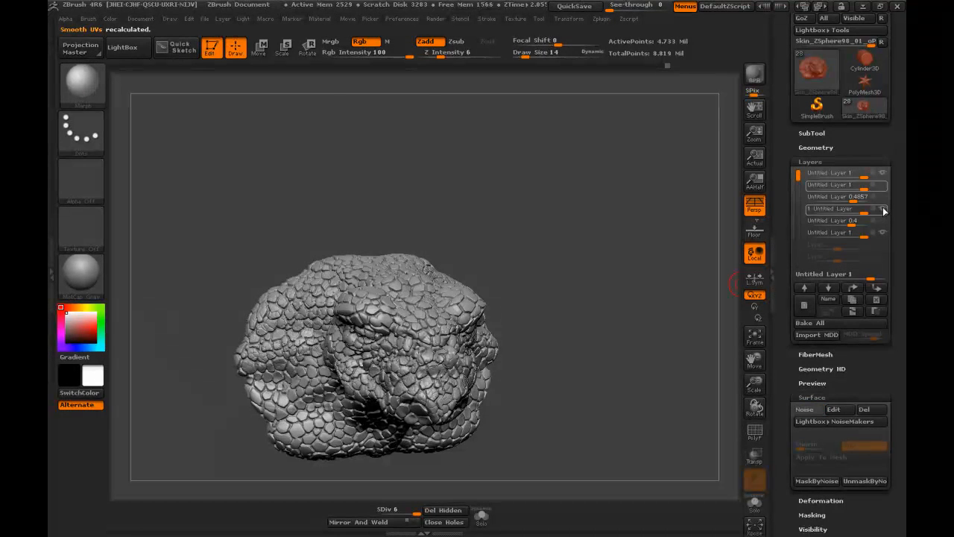
pyautogui.click(867, 233)
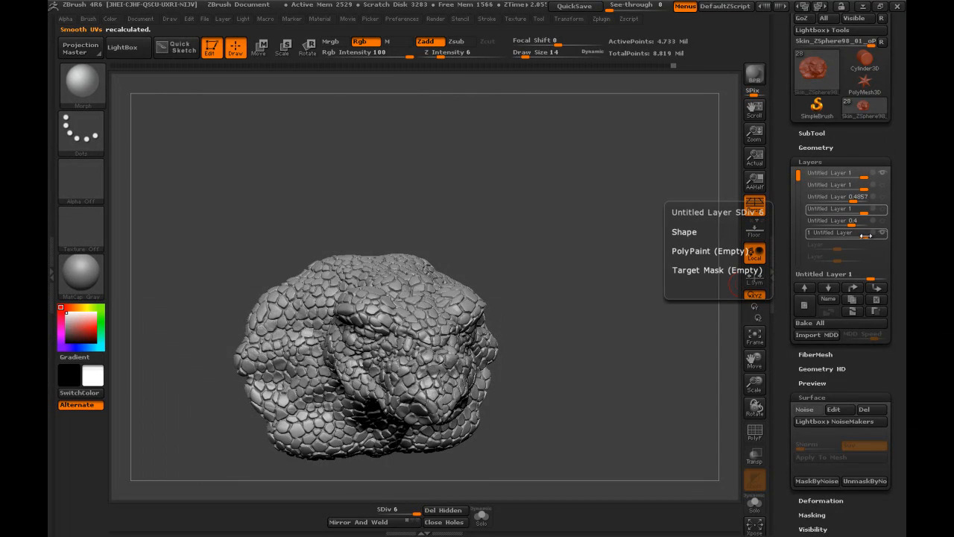
pyautogui.moveTo(865, 236); pyautogui.dragTo(852, 235)
pyautogui.moveTo(783, 315); pyautogui.dragTo(784, 225)
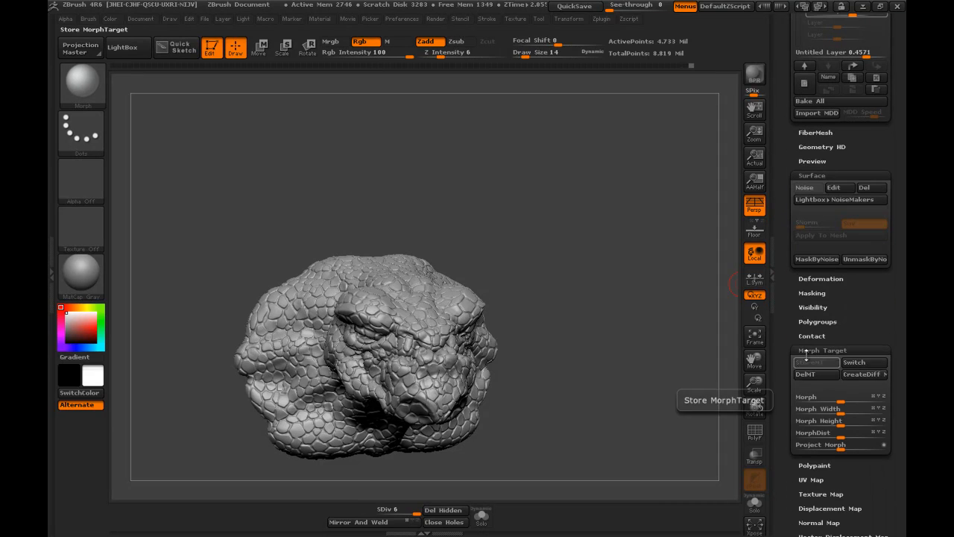
# - Hide the 0.4571 layer and show the two painted scale layers again
pyautogui.moveTo(780, 276); pyautogui.dragTo(784, 507)
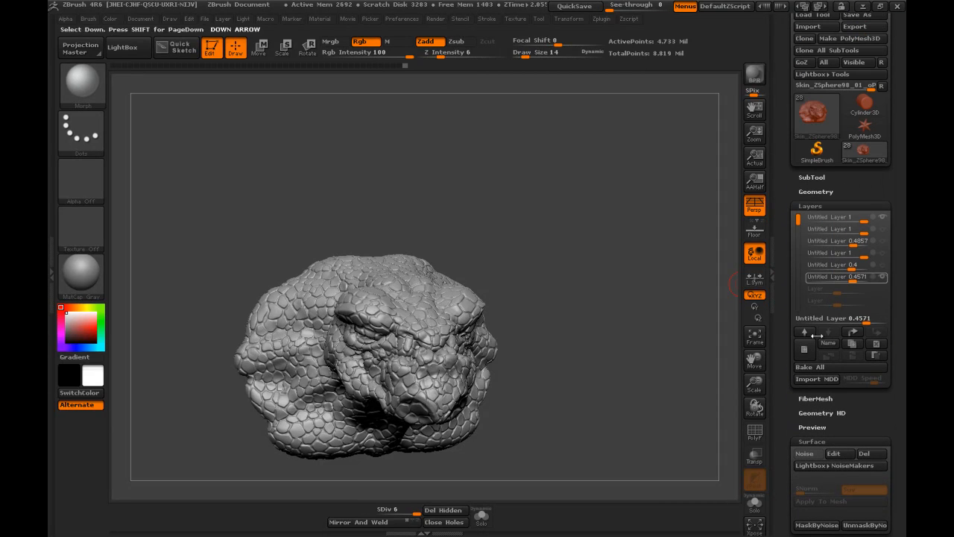
pyautogui.click(884, 277)
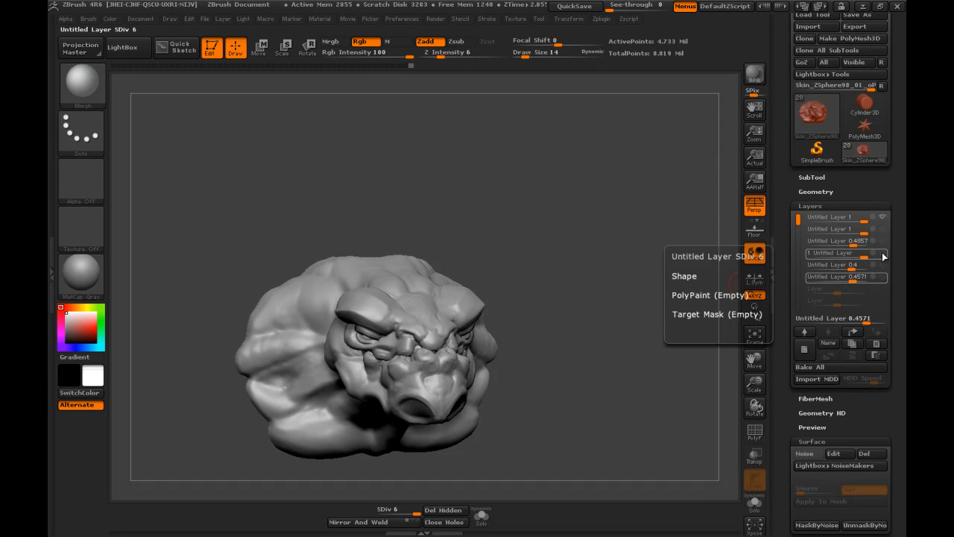
pyautogui.click(882, 254)
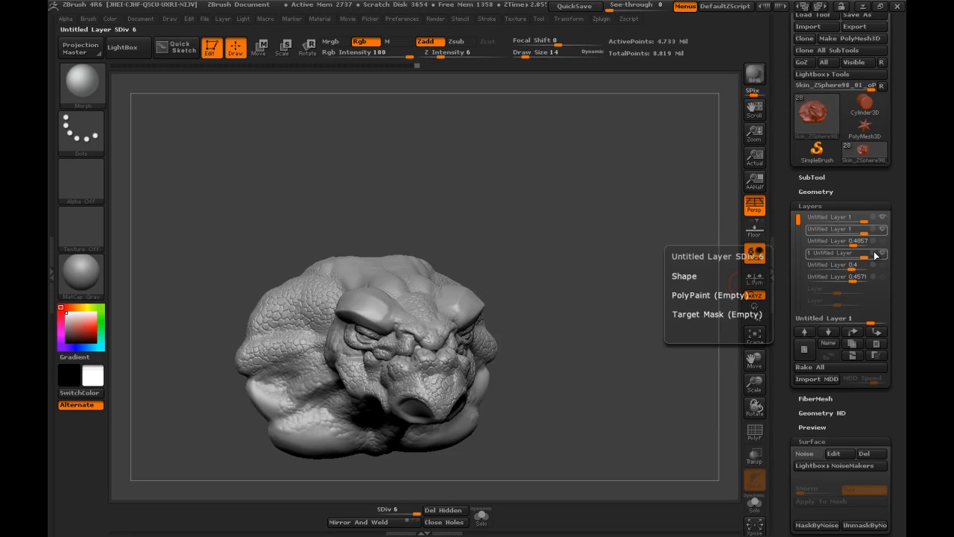
# - Try painting the enlarged scales over the frill, snout and forehead with the Morph brush at draw size 14
pyautogui.moveTo(479, 221); pyautogui.dragTo(274, 391)
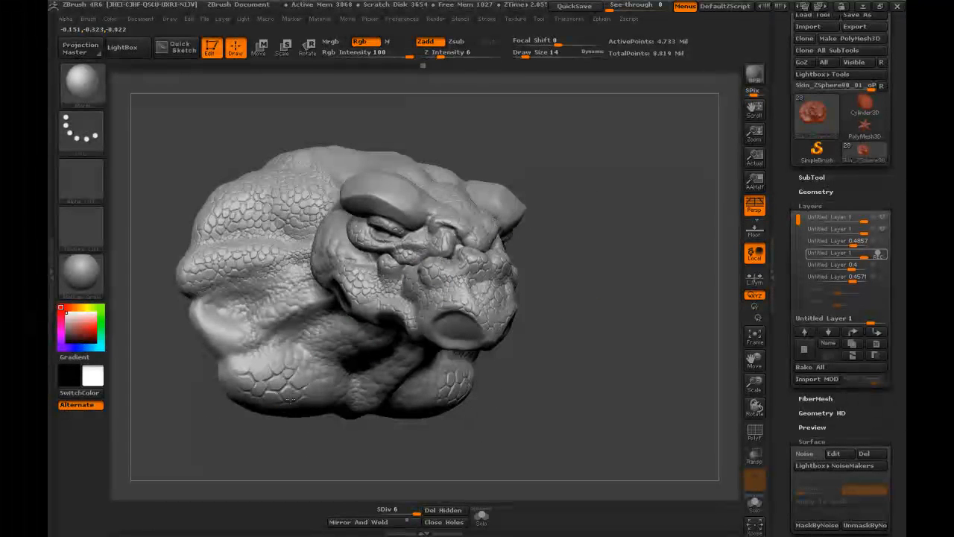
pyautogui.moveTo(533, 350)
pyautogui.mouseDown()
pyautogui.moveTo(571, 335)
pyautogui.moveTo(521, 328)
pyautogui.moveTo(406, 341)
pyautogui.mouseUp()
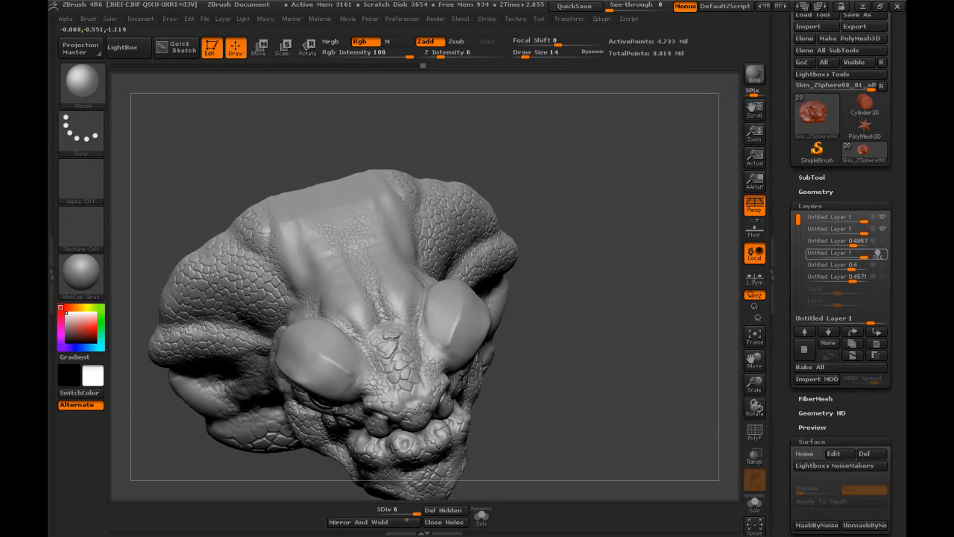
pyautogui.press('ctrl')
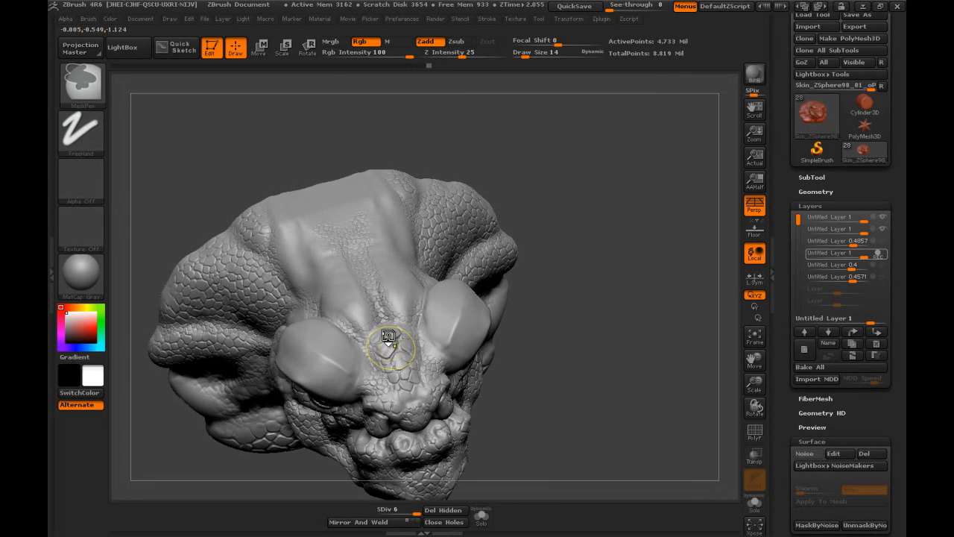
pyautogui.moveTo(348, 282)
pyautogui.mouseDown()
pyautogui.moveTo(494, 241)
pyautogui.moveTo(542, 211)
pyautogui.moveTo(362, 277)
pyautogui.moveTo(337, 296)
pyautogui.moveTo(309, 253)
pyautogui.moveTo(321, 223)
pyautogui.moveTo(291, 205)
pyautogui.moveTo(343, 205)
pyautogui.moveTo(331, 182)
pyautogui.mouseUp()
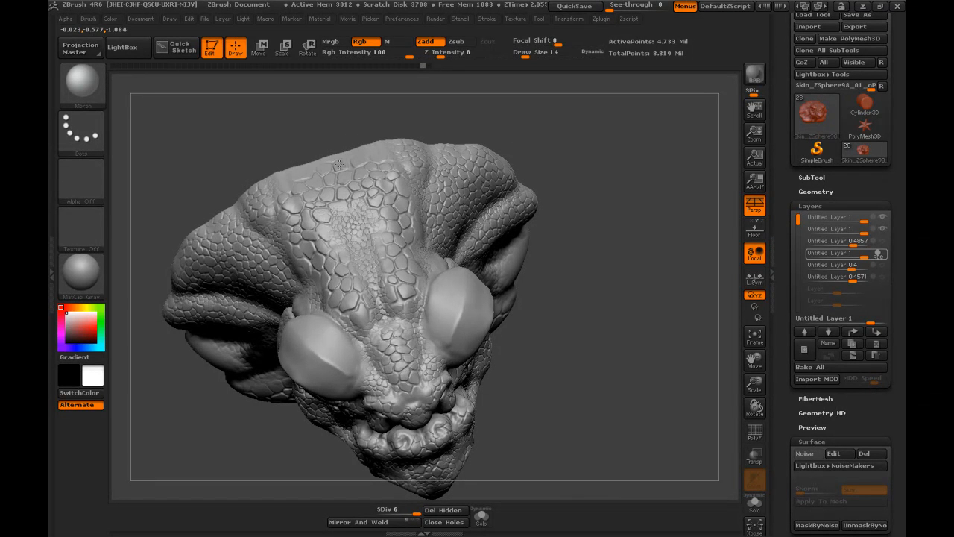
pyautogui.moveTo(555, 212)
pyautogui.mouseDown()
pyautogui.moveTo(592, 275)
pyautogui.moveTo(602, 258)
pyautogui.moveTo(589, 246)
pyautogui.mouseUp()
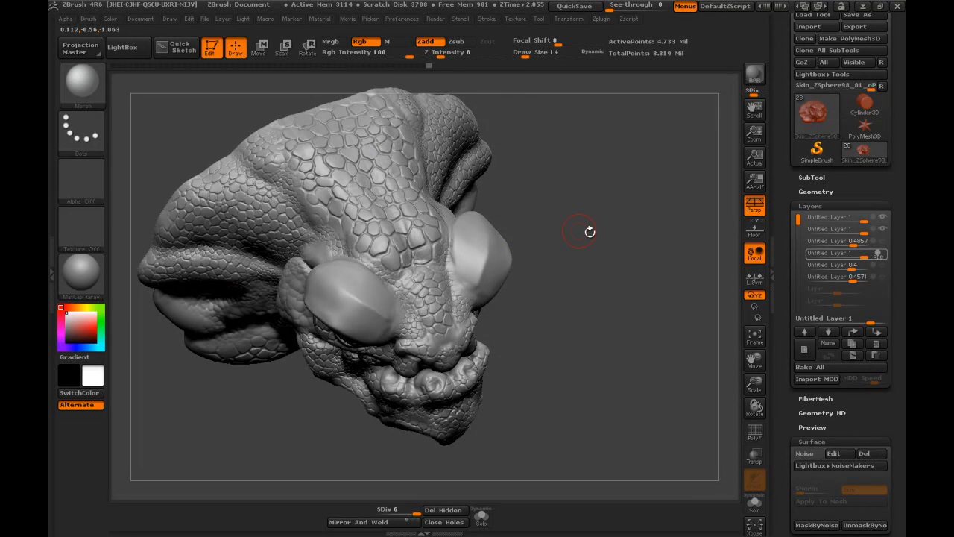
pyautogui.moveTo(520, 215); pyautogui.dragTo(317, 224)
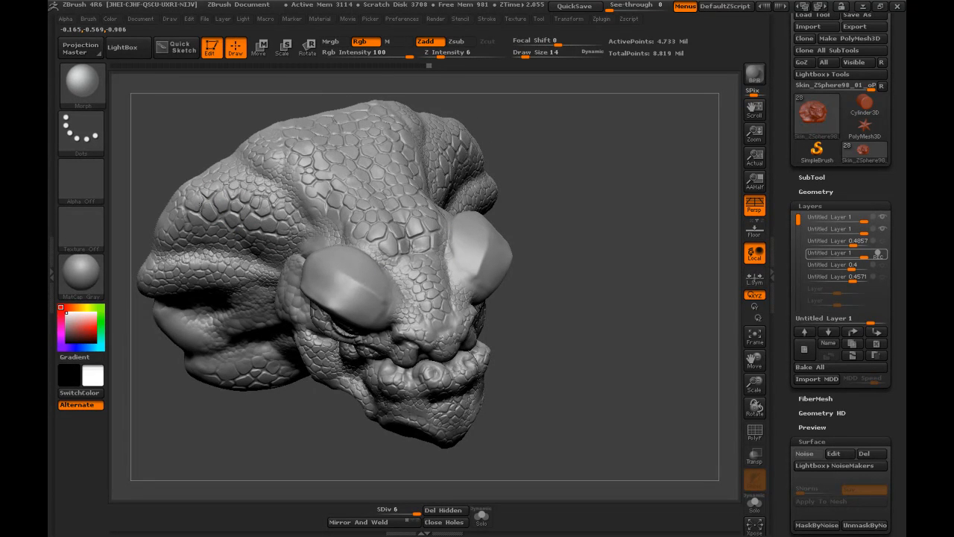
pyautogui.moveTo(518, 220)
pyautogui.mouseDown()
pyautogui.moveTo(618, 216)
pyautogui.moveTo(604, 219)
pyautogui.moveTo(626, 227)
pyautogui.moveTo(621, 239)
pyautogui.moveTo(539, 230)
pyautogui.mouseUp()
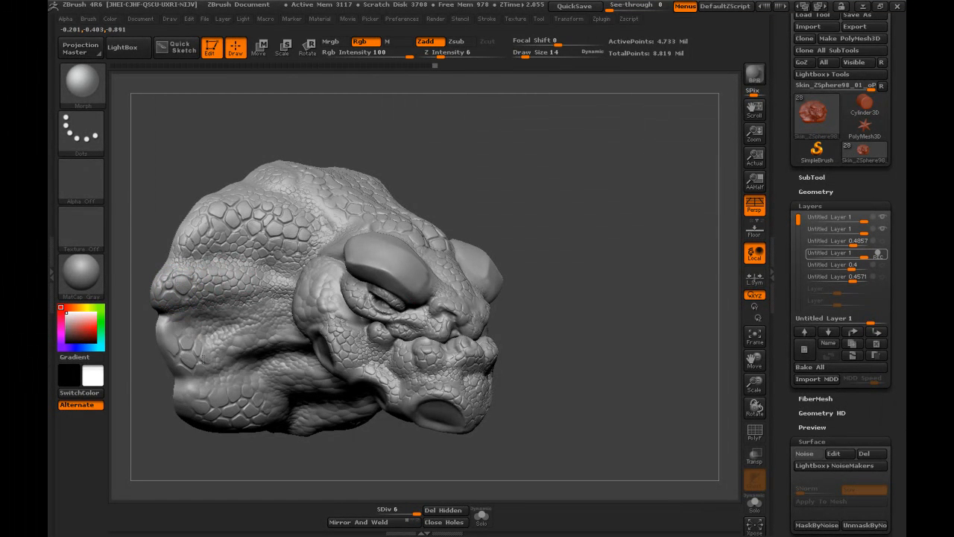
pyautogui.moveTo(622, 362)
pyautogui.mouseDown()
pyautogui.moveTo(633, 373)
pyautogui.moveTo(631, 274)
pyautogui.moveTo(616, 240)
pyautogui.moveTo(614, 279)
pyautogui.moveTo(610, 254)
pyautogui.moveTo(626, 256)
pyautogui.moveTo(603, 235)
pyautogui.mouseUp()
pyautogui.press('ctrl')
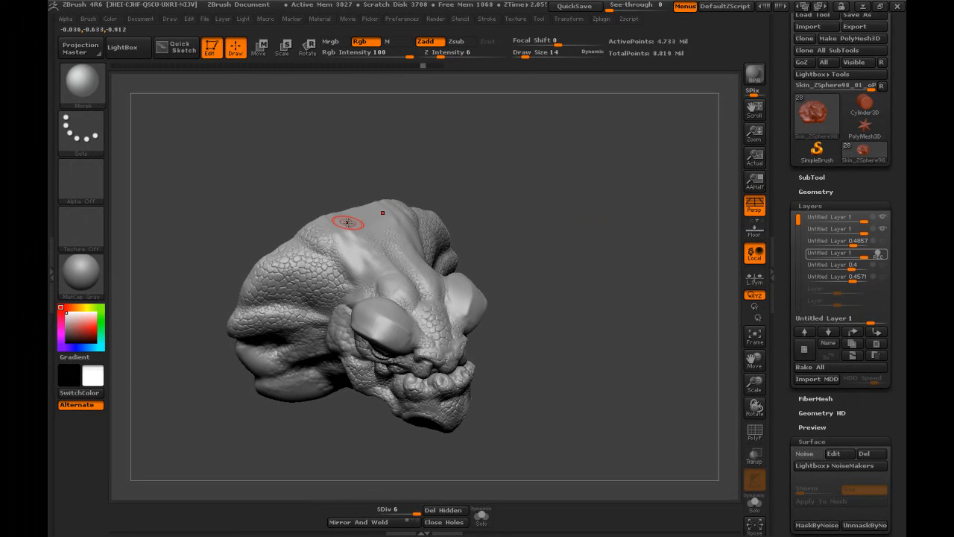
# - Set the Morph brush draw size to 23 and paint the enlarged scales over the forehead and upper frill
pyautogui.press('s')
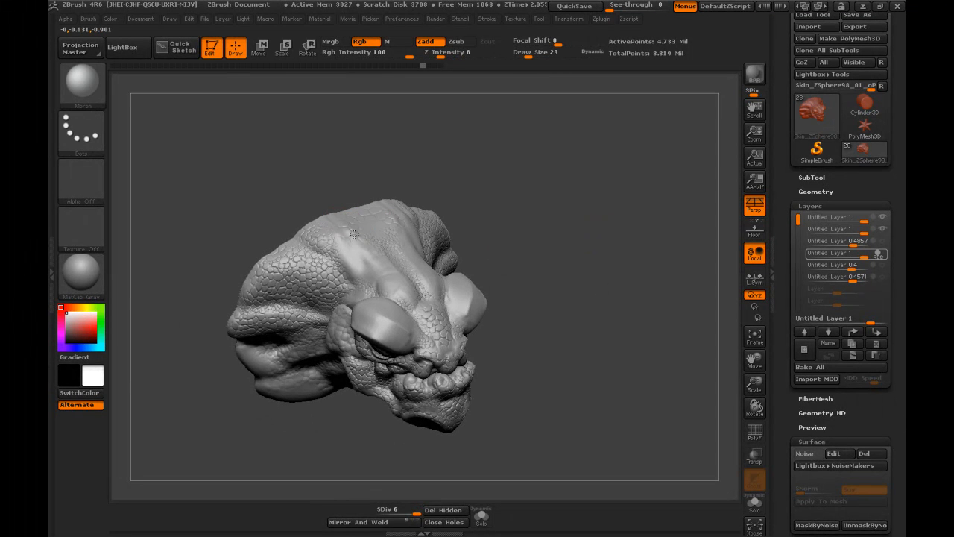
pyautogui.moveTo(360, 233)
pyautogui.mouseDown()
pyautogui.moveTo(384, 275)
pyautogui.moveTo(416, 289)
pyautogui.mouseUp()
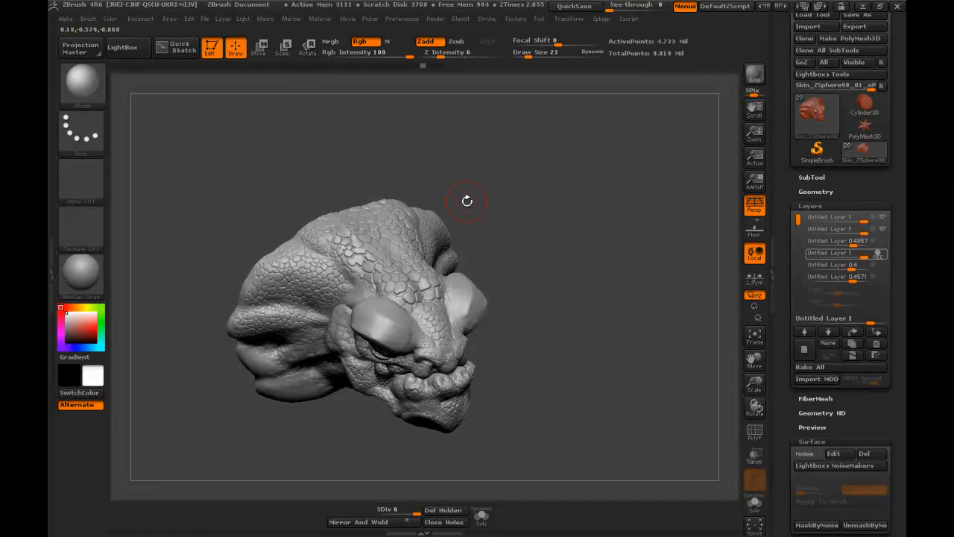
pyautogui.moveTo(400, 198); pyautogui.dragTo(447, 174)
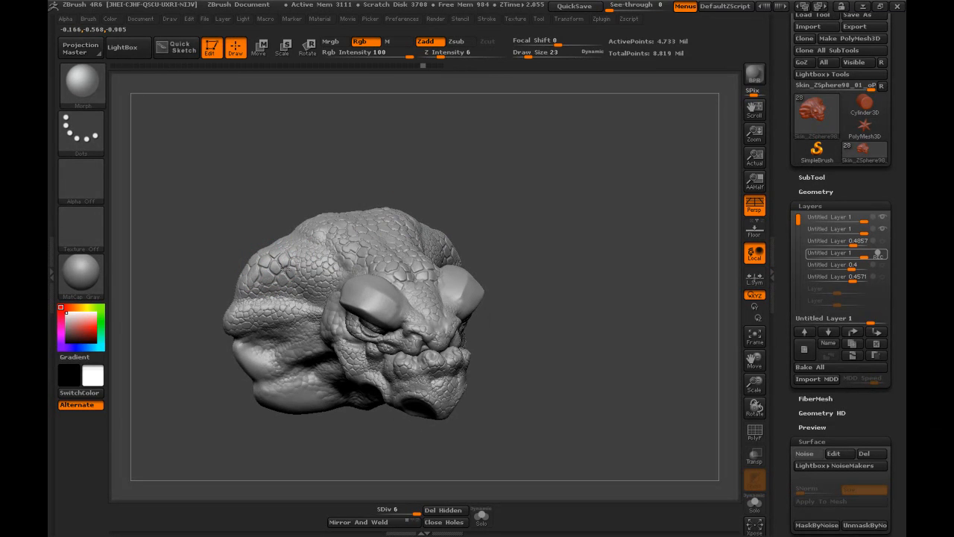
pyautogui.moveTo(574, 246)
pyautogui.mouseDown()
pyautogui.moveTo(592, 242)
pyautogui.moveTo(599, 215)
pyautogui.moveTo(604, 262)
pyautogui.moveTo(597, 187)
pyautogui.moveTo(618, 174)
pyautogui.moveTo(613, 198)
pyautogui.moveTo(626, 179)
pyautogui.moveTo(627, 207)
pyautogui.moveTo(622, 188)
pyautogui.mouseUp()
pyautogui.moveTo(669, 402)
pyautogui.mouseDown()
pyautogui.moveTo(678, 392)
pyautogui.moveTo(668, 387)
pyautogui.mouseUp()
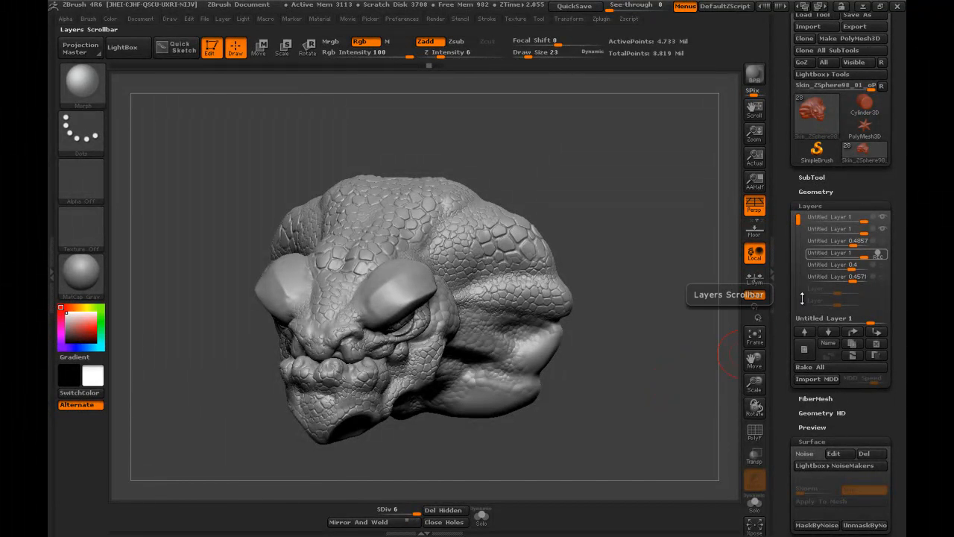
pyautogui.moveTo(629, 362)
pyautogui.mouseDown()
pyautogui.moveTo(642, 398)
pyautogui.moveTo(634, 389)
pyautogui.moveTo(649, 324)
pyautogui.moveTo(638, 335)
pyautogui.moveTo(619, 319)
pyautogui.moveTo(631, 311)
pyautogui.mouseUp()
pyautogui.moveTo(636, 371)
pyautogui.mouseDown()
pyautogui.moveTo(621, 318)
pyautogui.moveTo(601, 344)
pyautogui.moveTo(624, 338)
pyautogui.mouseUp()
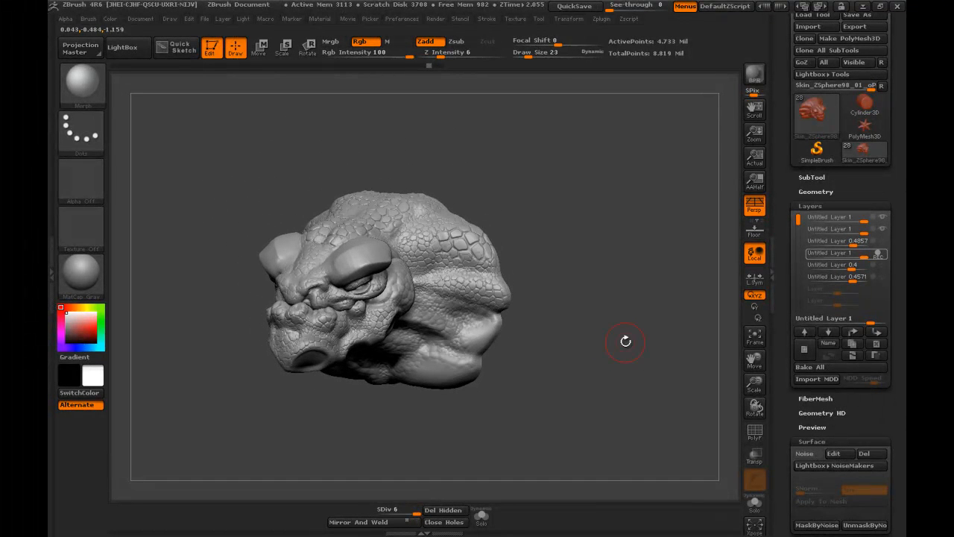
# - Delete the three hidden noise layers (0.4857, 0.4 and 0.4571) and add a new layer for further sculpting
pyautogui.moveTo(839, 242)
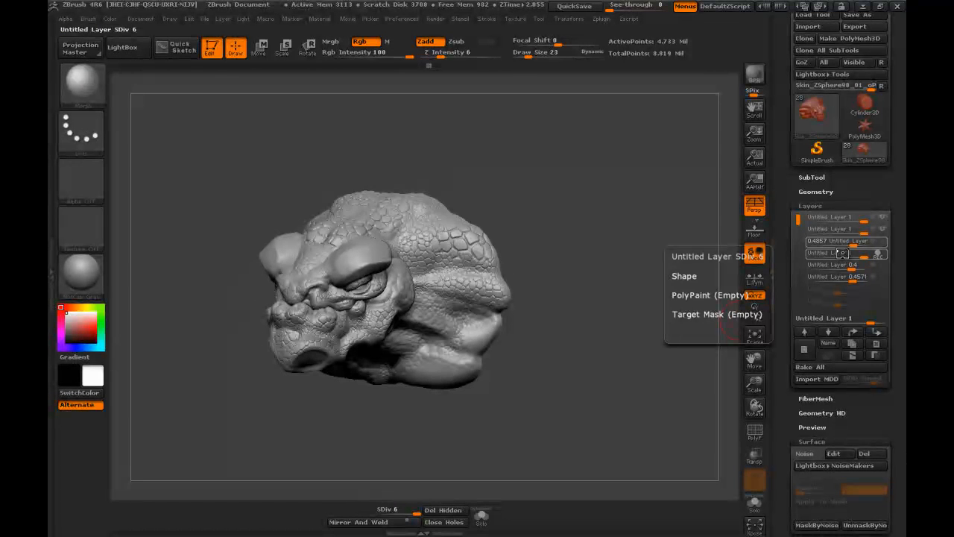
pyautogui.click(851, 243)
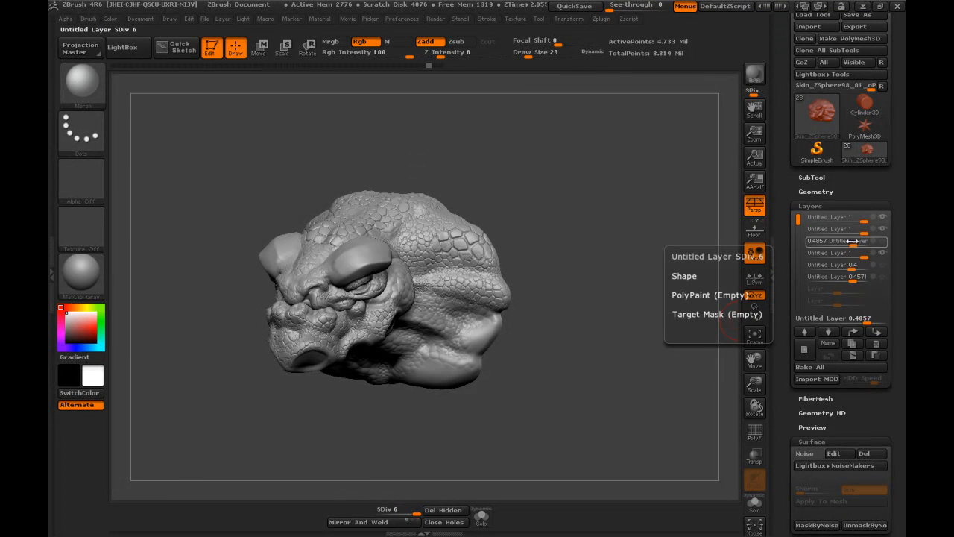
pyautogui.click(875, 344)
pyautogui.click(851, 254)
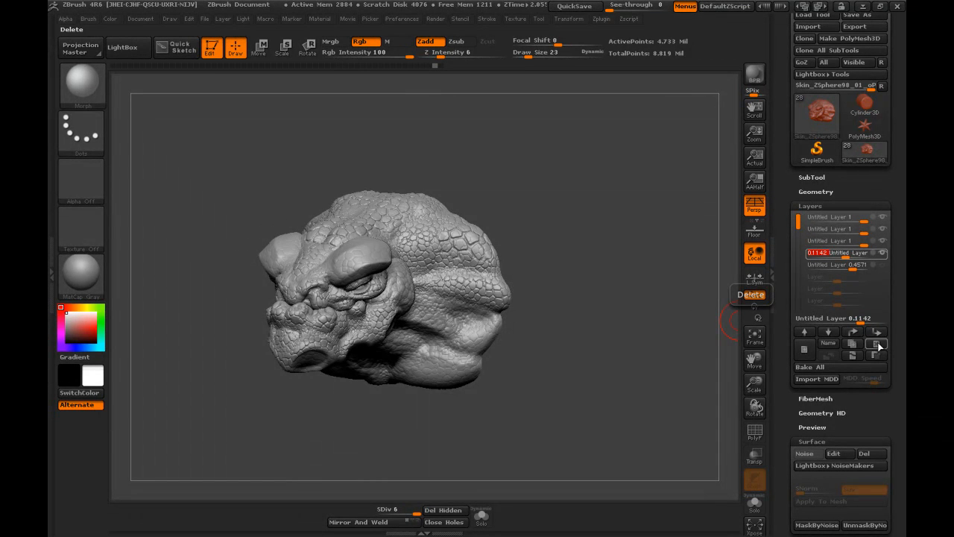
pyautogui.click(876, 343)
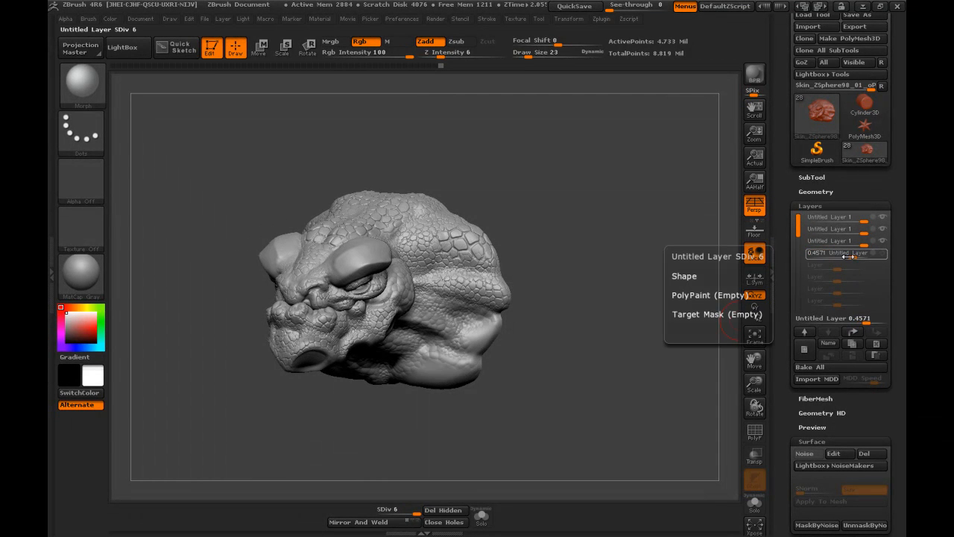
pyautogui.click(877, 344)
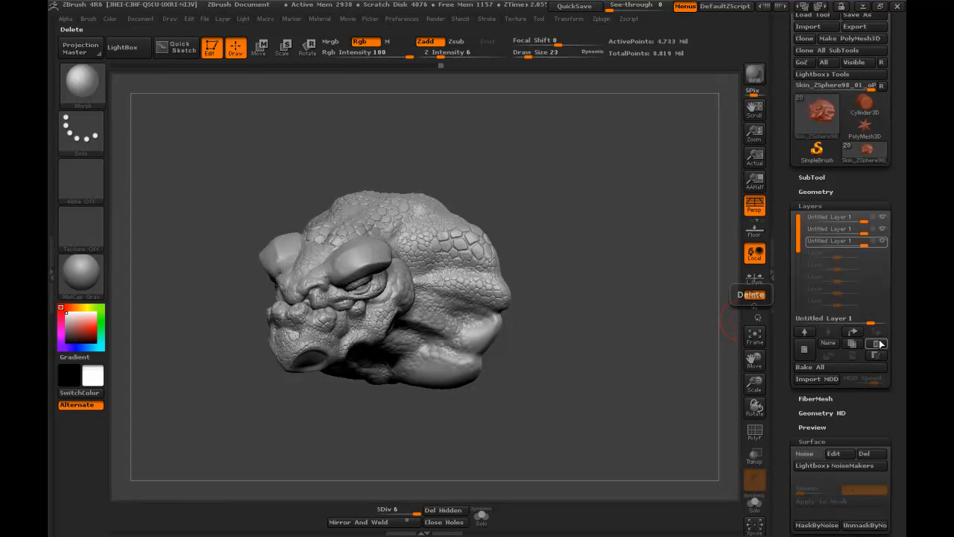
pyautogui.click(805, 350)
# - Set the draw size to 4 and mask the first large scale shape at the front of the smooth brow ridges
pyautogui.moveTo(614, 185); pyautogui.dragTo(615, 235)
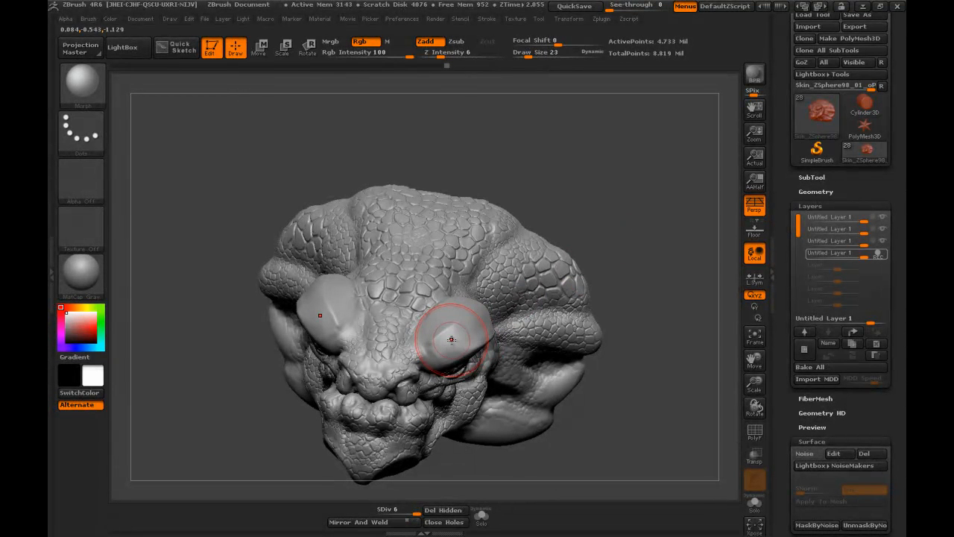
pyautogui.press('s')
pyautogui.moveTo(446, 342)
pyautogui.mouseDown()
pyautogui.moveTo(440, 348)
pyautogui.moveTo(436, 335)
pyautogui.mouseUp()
pyautogui.press('ctrl')
pyautogui.moveTo(524, 292)
pyautogui.mouseDown()
pyautogui.moveTo(637, 174)
pyautogui.moveTo(462, 324)
pyautogui.moveTo(576, 227)
pyautogui.mouseUp()
pyautogui.press('ctrl')
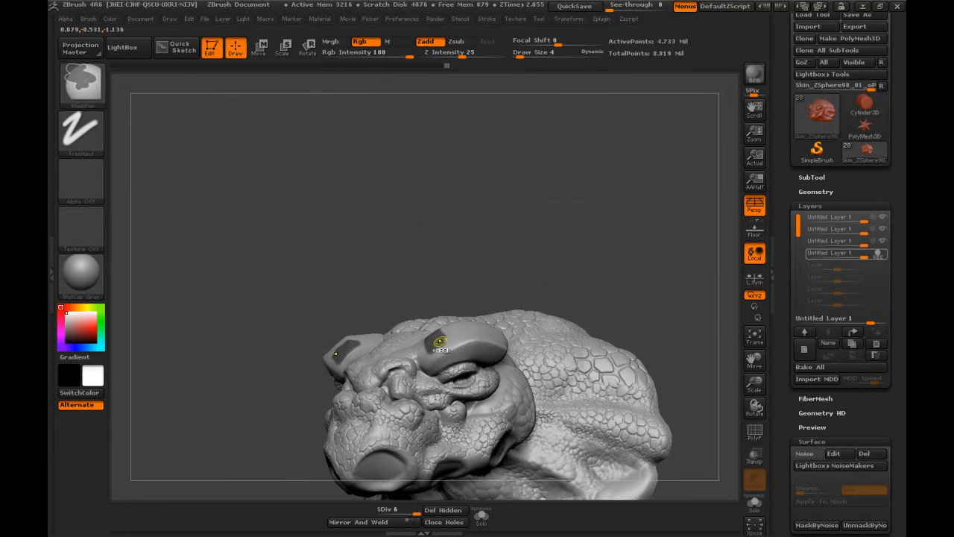
pyautogui.keyDown('ctrl'); pyautogui.moveTo(441, 346); pyautogui.dragTo(429, 362); pyautogui.keyUp('ctrl')
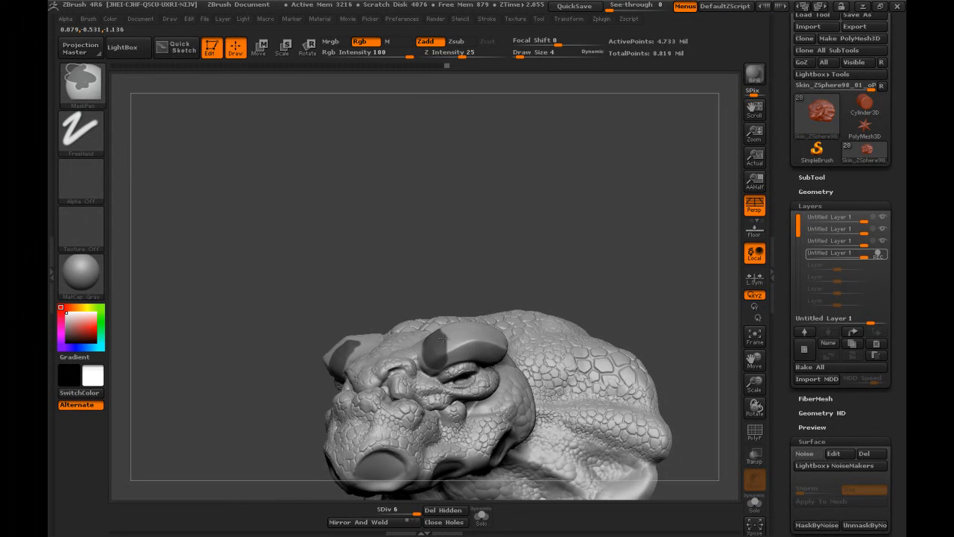
# - Mask more irregular scale shapes across the middle of the brow ridges, leaving thin unmasked gaps between them
pyautogui.moveTo(535, 273); pyautogui.dragTo(450, 316)
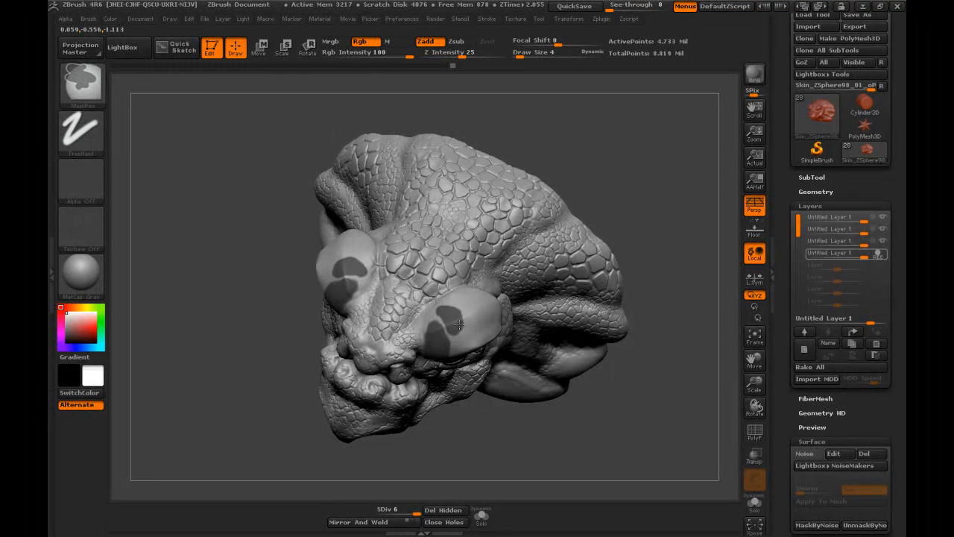
pyautogui.moveTo(538, 268)
pyautogui.mouseDown()
pyautogui.moveTo(602, 176)
pyautogui.moveTo(559, 258)
pyautogui.moveTo(520, 266)
pyautogui.mouseUp()
pyautogui.keyDown('ctrl'); pyautogui.moveTo(453, 324); pyautogui.dragTo(455, 334); pyautogui.keyUp('ctrl')
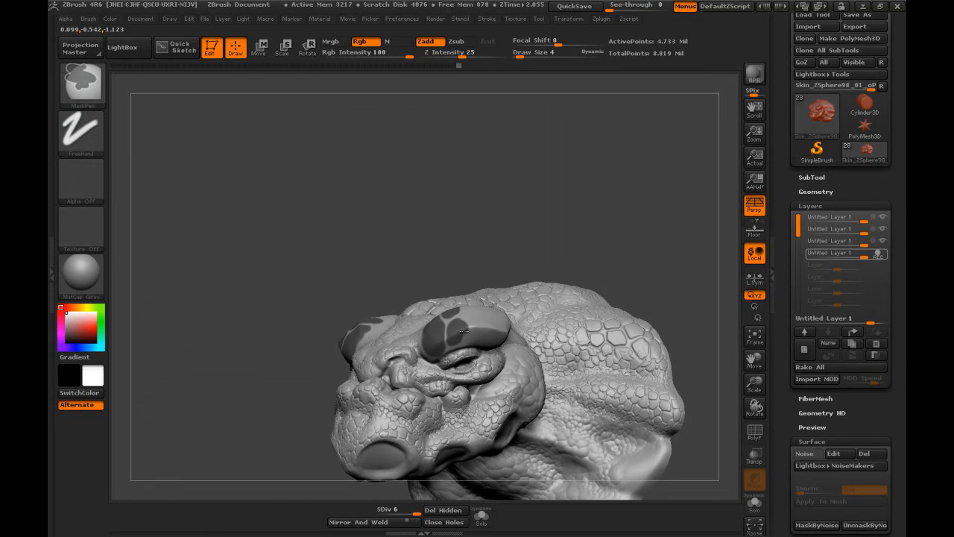
pyautogui.moveTo(567, 186)
pyautogui.mouseDown()
pyautogui.moveTo(591, 231)
pyautogui.moveTo(537, 261)
pyautogui.moveTo(482, 315)
pyautogui.mouseUp()
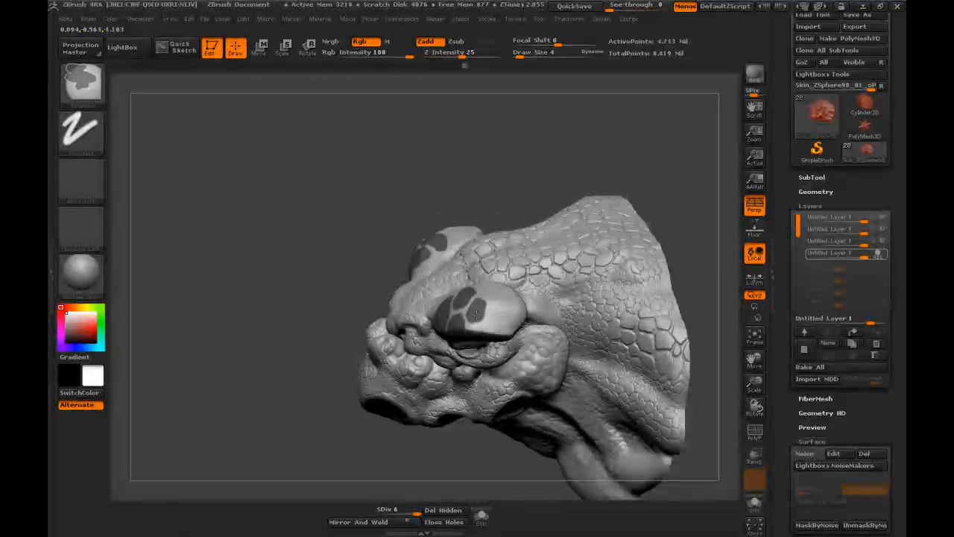
pyautogui.moveTo(639, 177)
pyautogui.mouseDown()
pyautogui.moveTo(489, 294)
pyautogui.moveTo(485, 287)
pyautogui.moveTo(490, 307)
pyautogui.mouseUp()
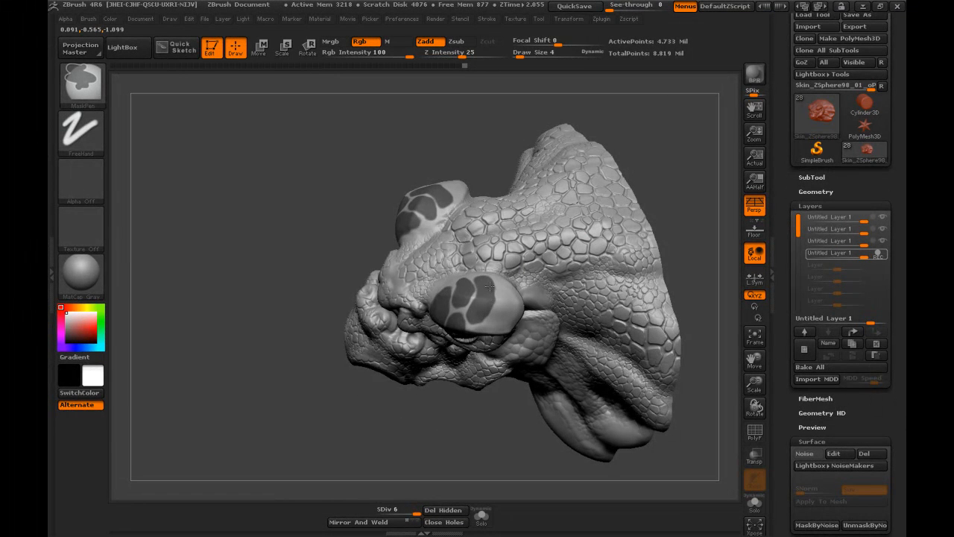
pyautogui.moveTo(673, 176); pyautogui.dragTo(441, 275)
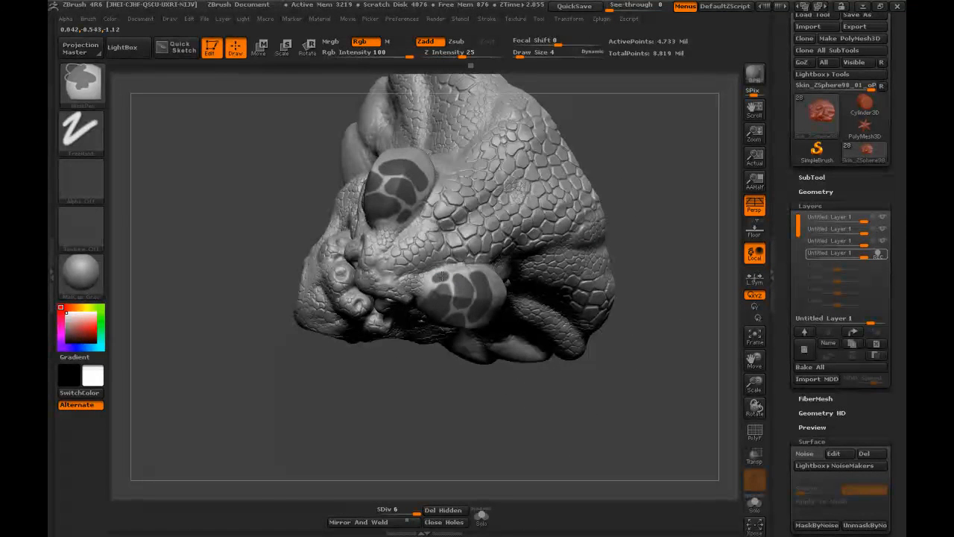
# - Fill the remaining outer, rear and inner areas of the brow ridges with masked scale shapes separated by thin gaps
pyautogui.moveTo(656, 240)
pyautogui.mouseDown()
pyautogui.moveTo(580, 182)
pyautogui.moveTo(481, 281)
pyautogui.mouseUp()
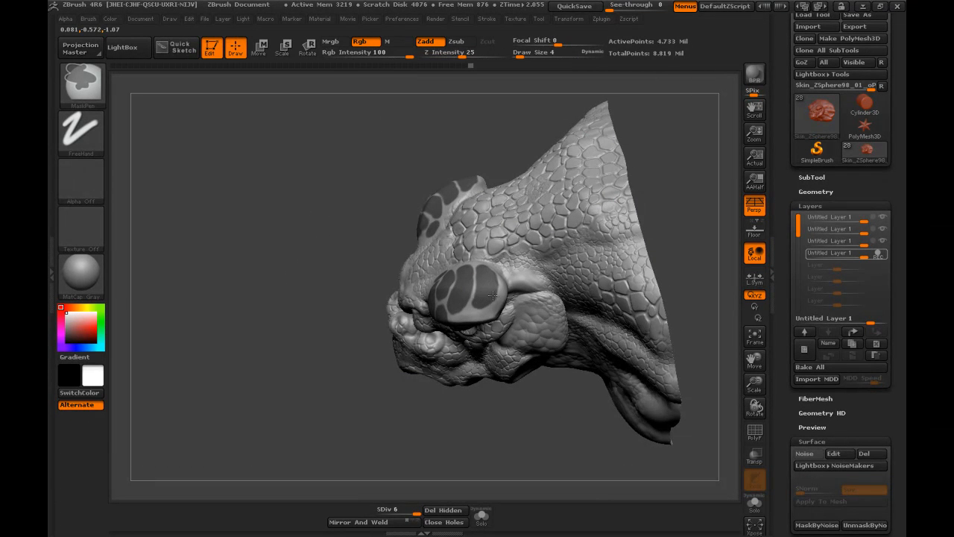
pyautogui.moveTo(676, 185)
pyautogui.mouseDown()
pyautogui.moveTo(686, 135)
pyautogui.moveTo(656, 196)
pyautogui.moveTo(560, 227)
pyautogui.mouseUp()
pyautogui.press('ctrl')
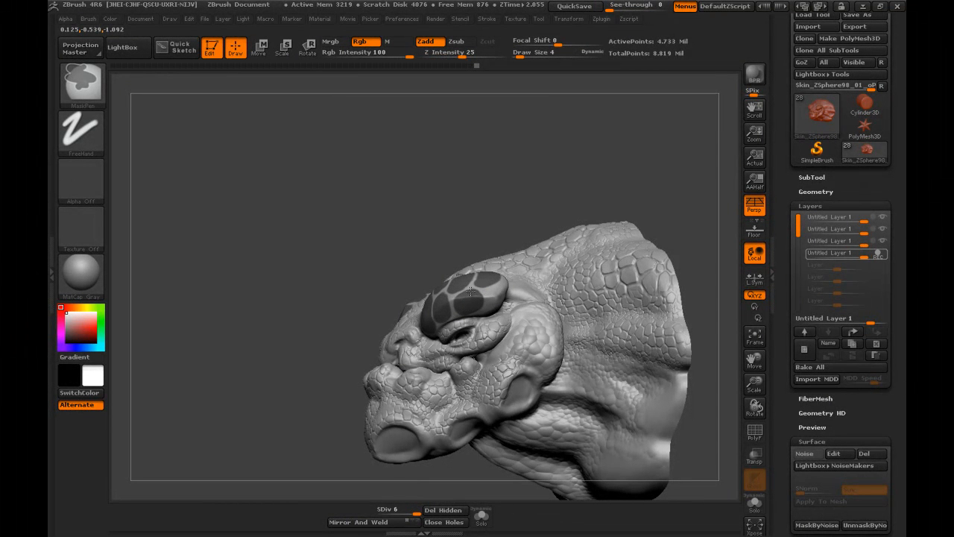
pyautogui.moveTo(565, 154); pyautogui.dragTo(494, 339)
pyautogui.press('ctrl')
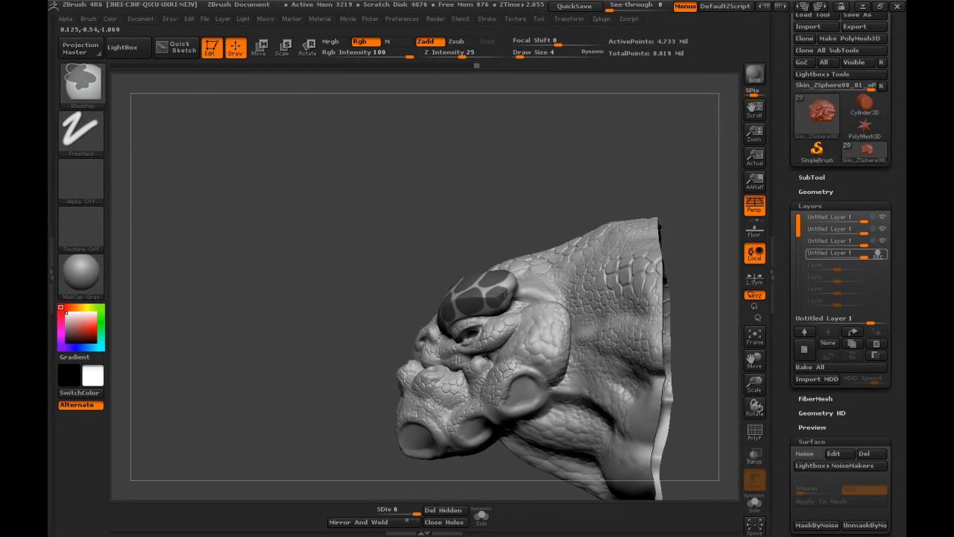
pyautogui.moveTo(512, 266); pyautogui.dragTo(521, 260)
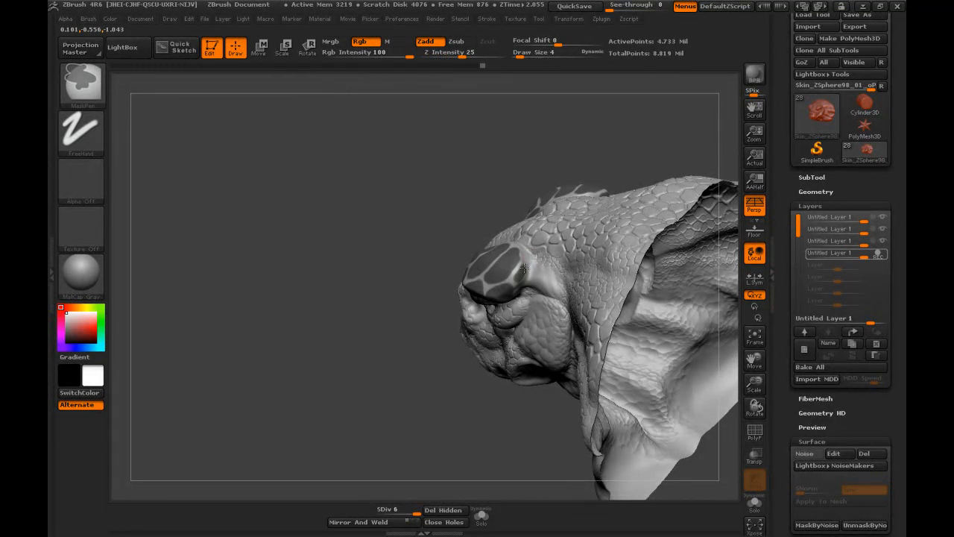
pyautogui.moveTo(371, 273)
pyautogui.keyDown('shift'); pyautogui.mouseDown()
pyautogui.moveTo(655, 148)
pyautogui.moveTo(635, 134)
pyautogui.moveTo(656, 142)
pyautogui.moveTo(495, 284)
pyautogui.moveTo(529, 391)
pyautogui.moveTo(660, 351)
pyautogui.moveTo(659, 205)
pyautogui.moveTo(582, 205)
pyautogui.moveTo(490, 277)
pyautogui.mouseUp(); pyautogui.keyUp('shift')
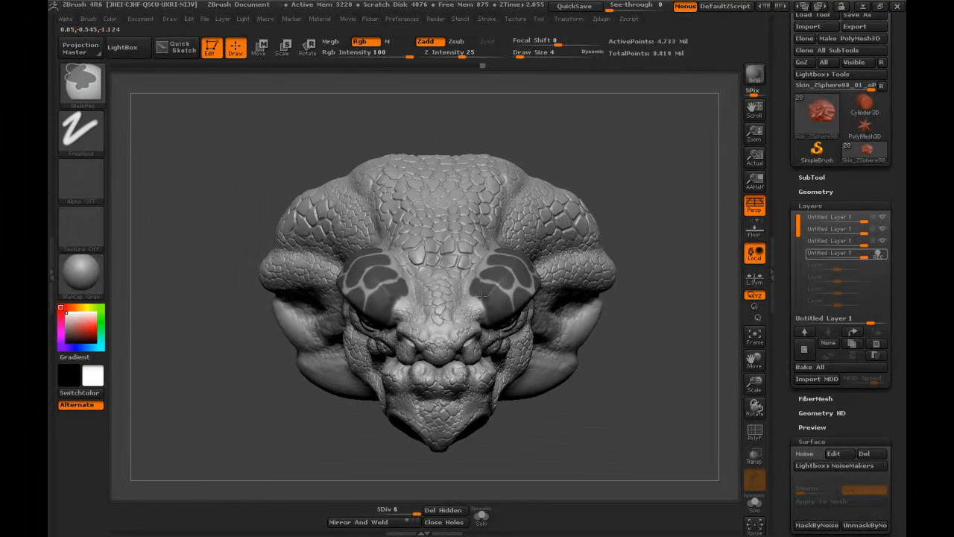
pyautogui.moveTo(656, 224)
pyautogui.mouseDown()
pyautogui.moveTo(671, 216)
pyautogui.moveTo(634, 187)
pyautogui.moveTo(611, 205)
pyautogui.moveTo(612, 189)
pyautogui.moveTo(633, 182)
pyautogui.moveTo(619, 187)
pyautogui.moveTo(633, 191)
pyautogui.mouseUp()
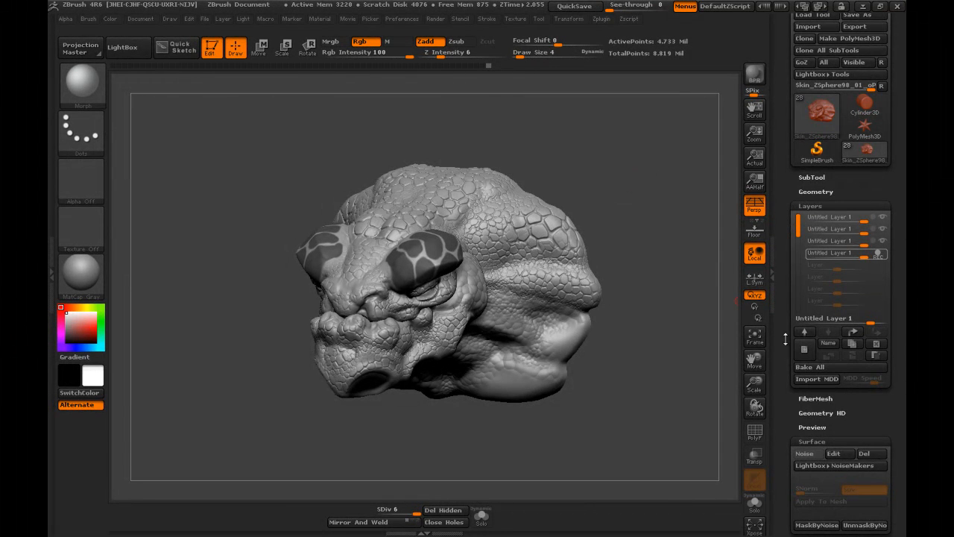
# - Create an alpha bitmap from the brow-ridge scale mask
pyautogui.moveTo(782, 344); pyautogui.dragTo(781, 237)
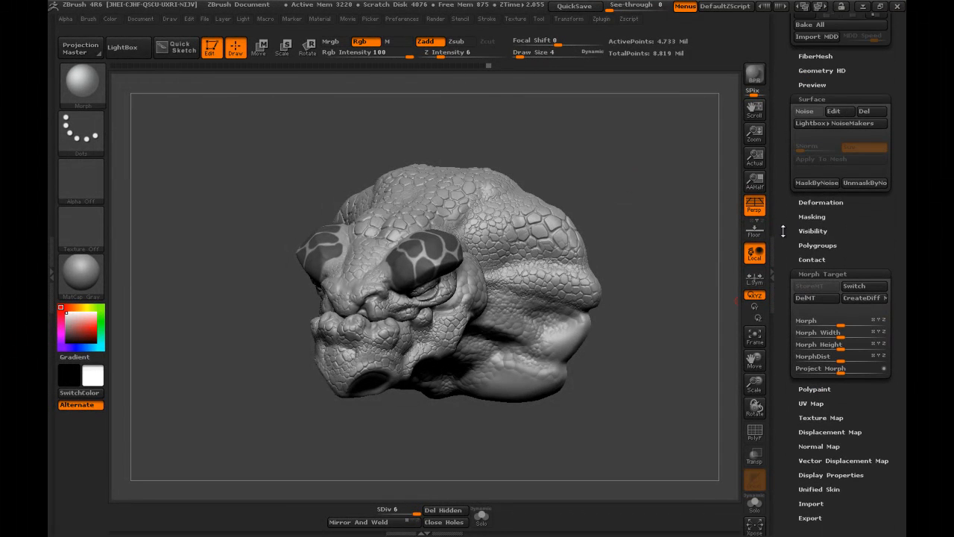
pyautogui.click(802, 272)
pyautogui.moveTo(787, 246); pyautogui.dragTo(791, 336)
pyautogui.click(810, 338)
pyautogui.click(811, 102)
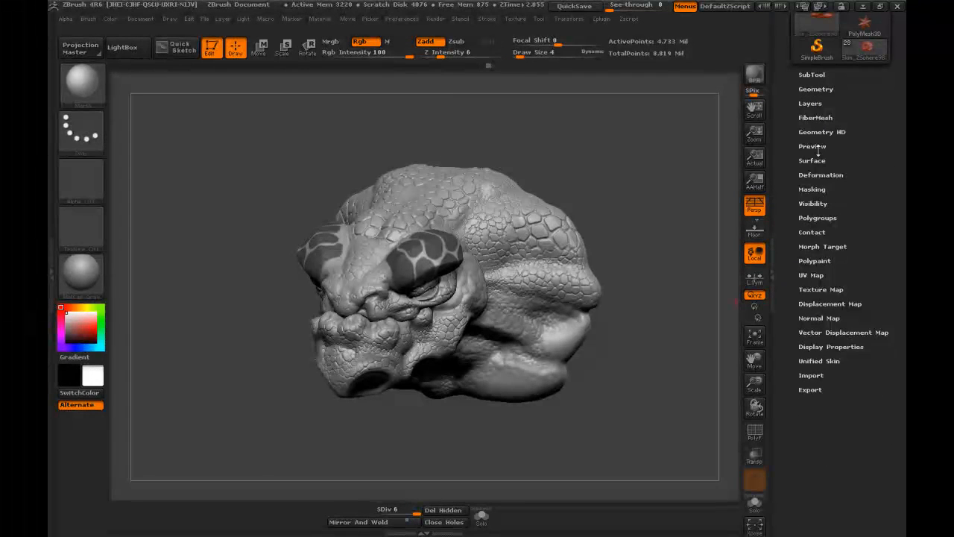
pyautogui.click(812, 190)
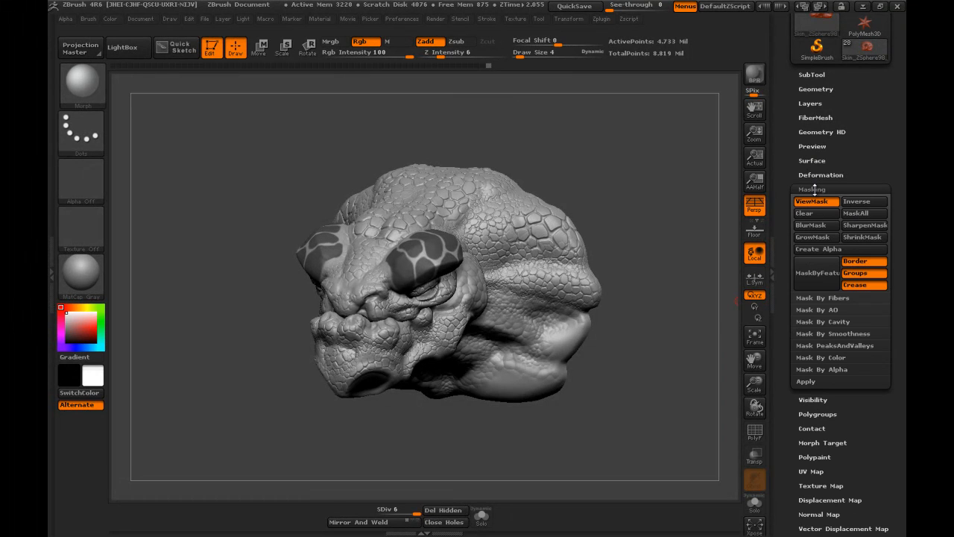
pyautogui.click(834, 251)
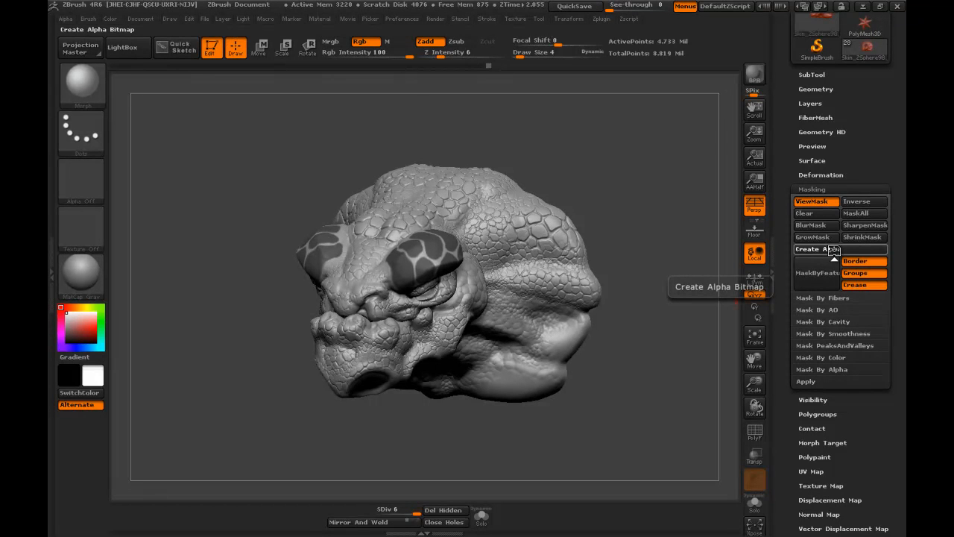
pyautogui.click(834, 251)
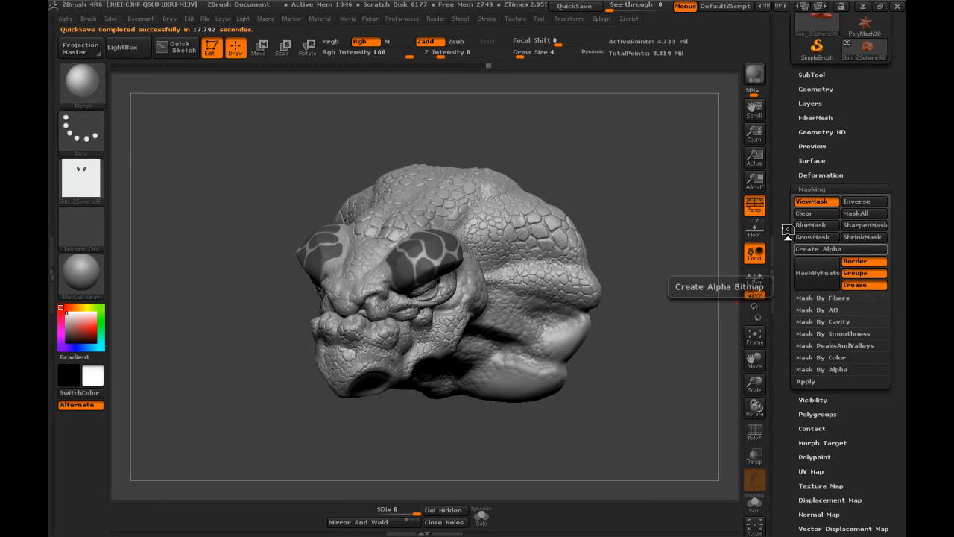
# - Export the newly created mask alpha to the _Dragon folder as a Photoshop PSD named Scales_head
pyautogui.click(89, 186)
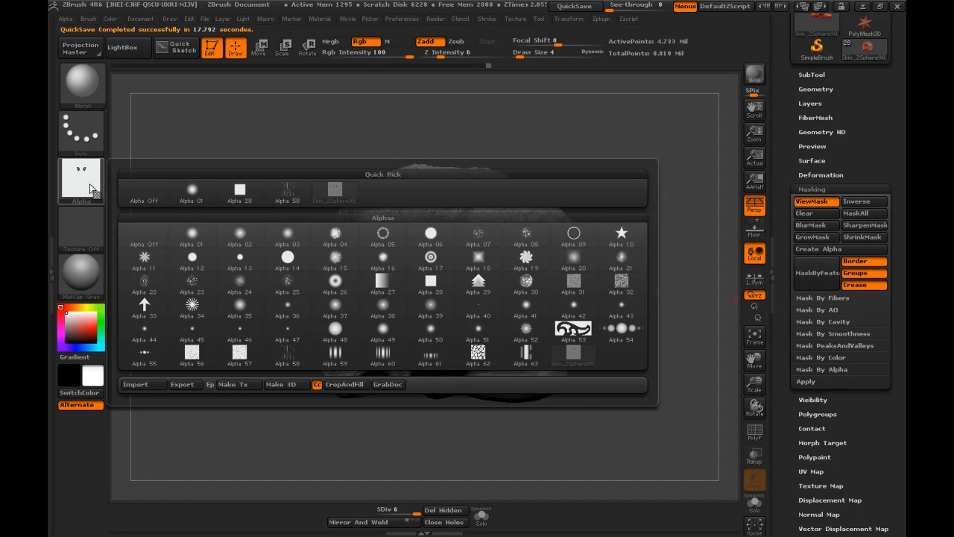
pyautogui.moveTo(569, 360)
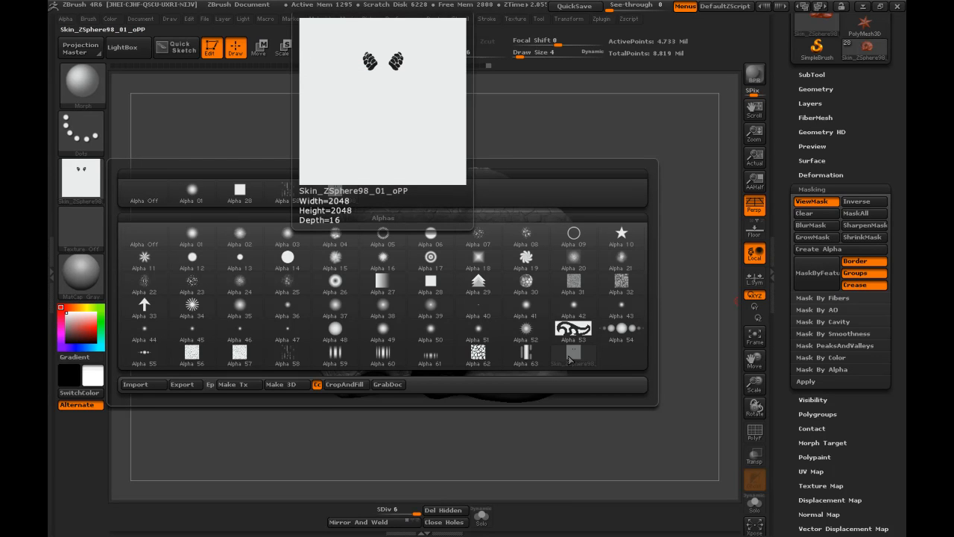
pyautogui.moveTo(569, 360); pyautogui.dragTo(568, 356)
pyautogui.click(181, 385)
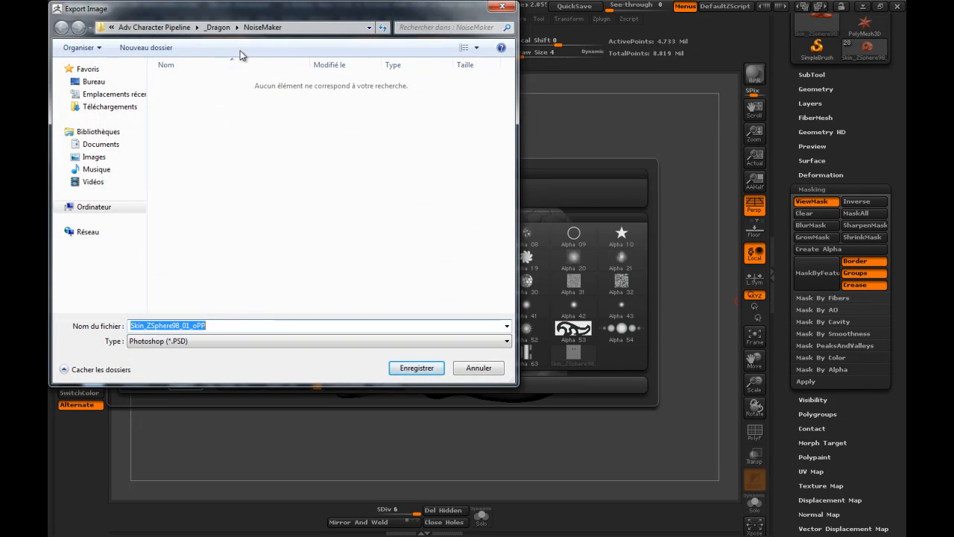
pyautogui.click(219, 26)
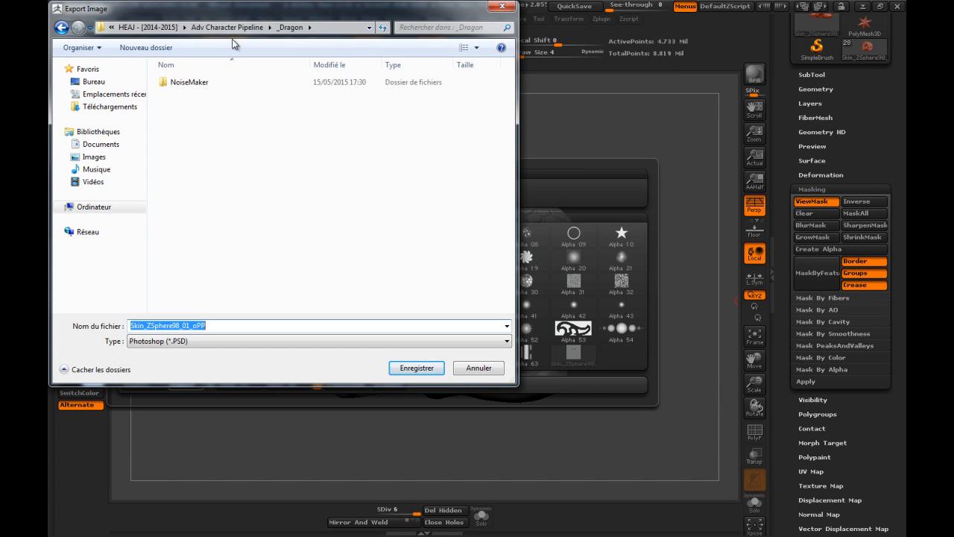
pyautogui.moveTo(213, 326); pyautogui.dragTo(99, 316)
pyautogui.write('Scales')
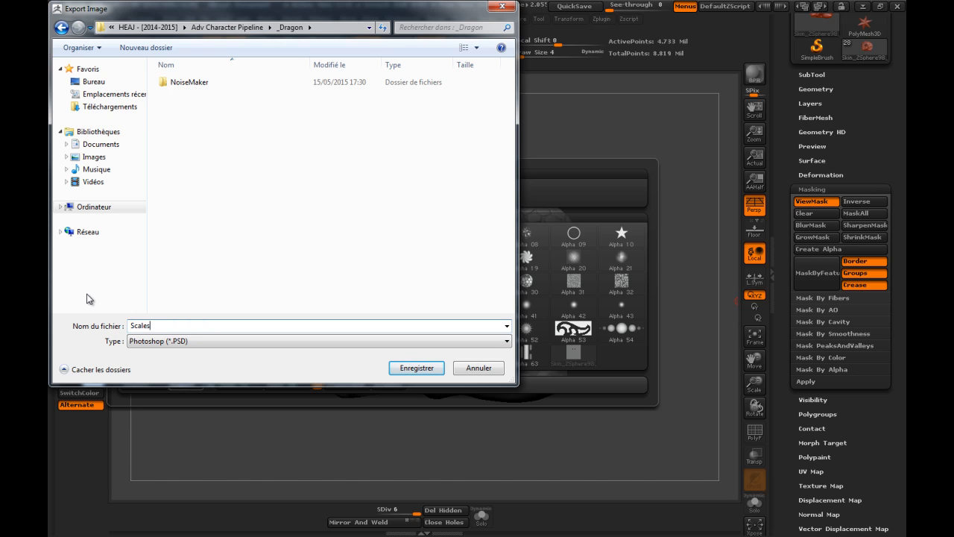
pyautogui.write('_head')
pyautogui.press('Return')
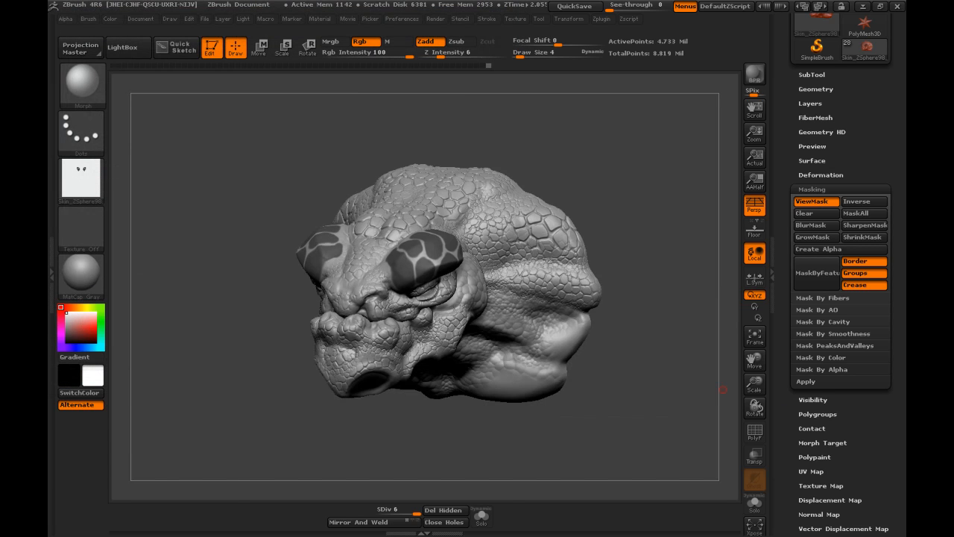
# - Switch to Photoshop and open Scales_head.PSD from the _Dragon folder
pyautogui.hotkey('alt', 'Tab')
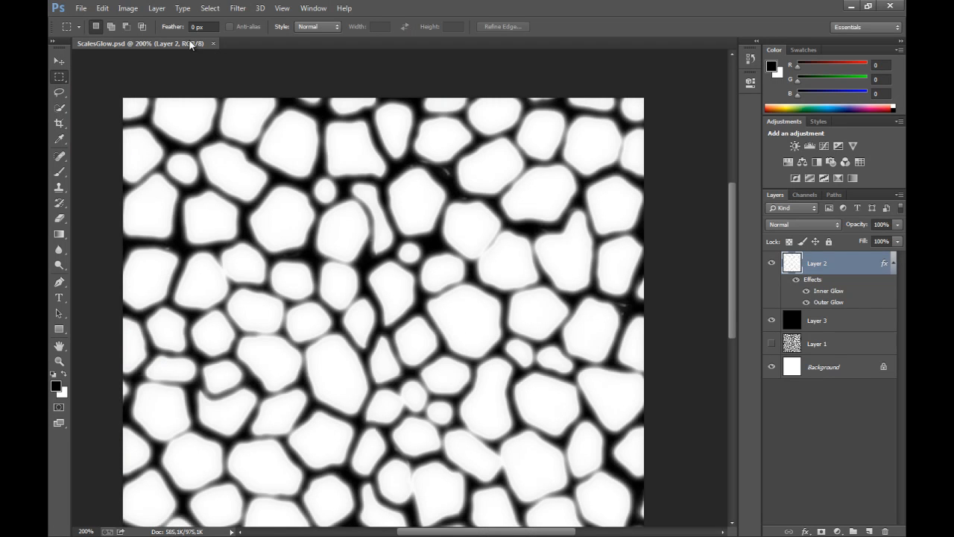
pyautogui.moveTo(188, 39); pyautogui.dragTo(155, 165)
pyautogui.hotkey('ctrl', 'o')
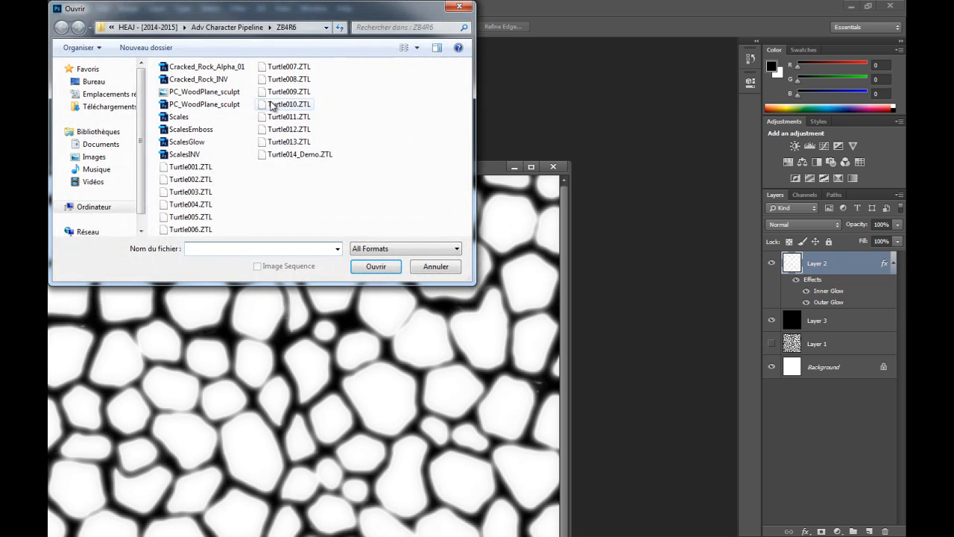
pyautogui.click(227, 27)
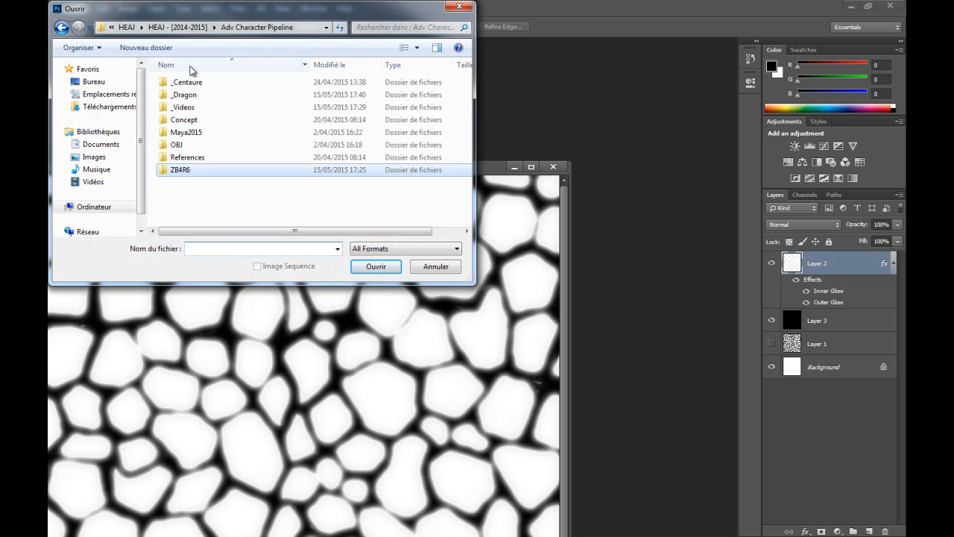
pyautogui.doubleClick(184, 95)
pyautogui.click(188, 107)
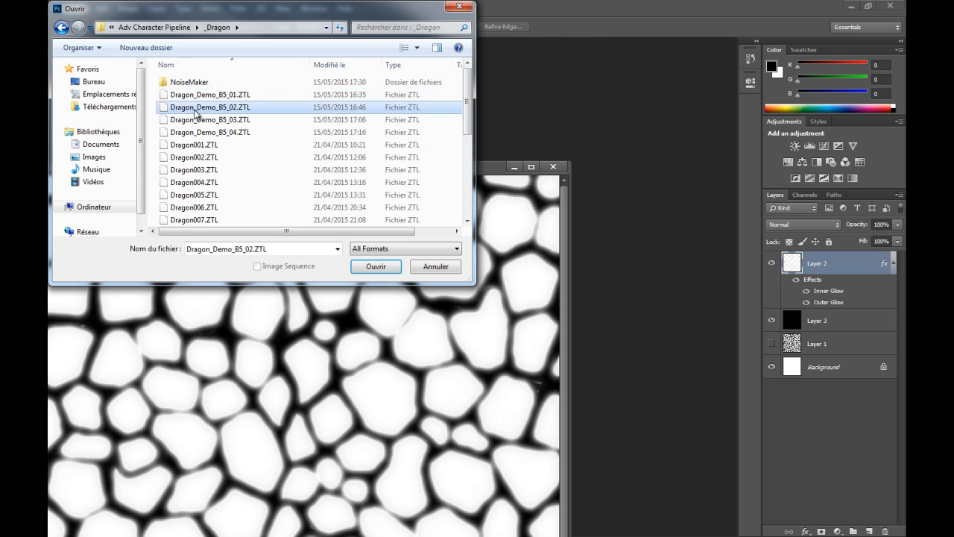
pyautogui.scroll(-4, 201, 125)
pyautogui.doubleClick(191, 219)
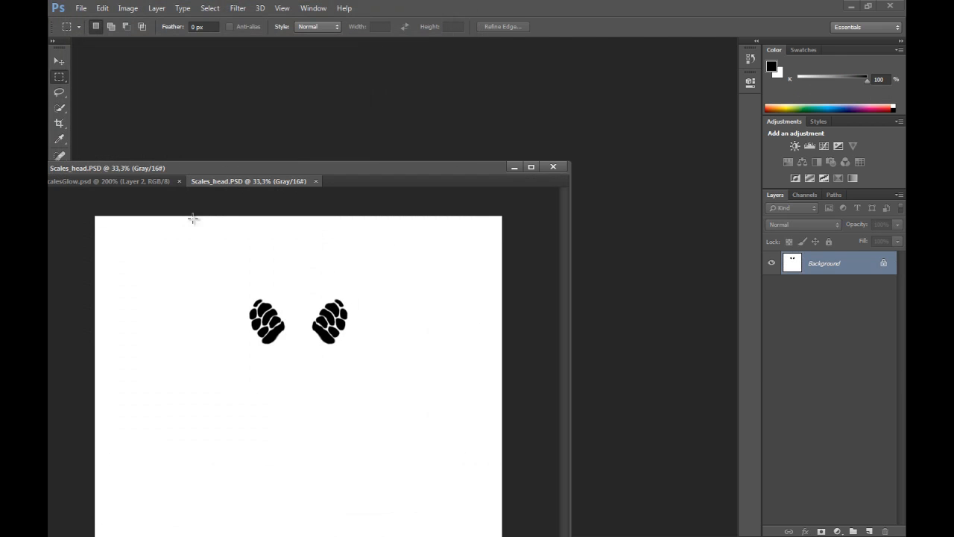
# - Float Scales_head.PSD in its own window, zoom it to 100%, and move the ScalesGlow.psd window clear of the scales
pyautogui.moveTo(289, 181); pyautogui.dragTo(355, 124)
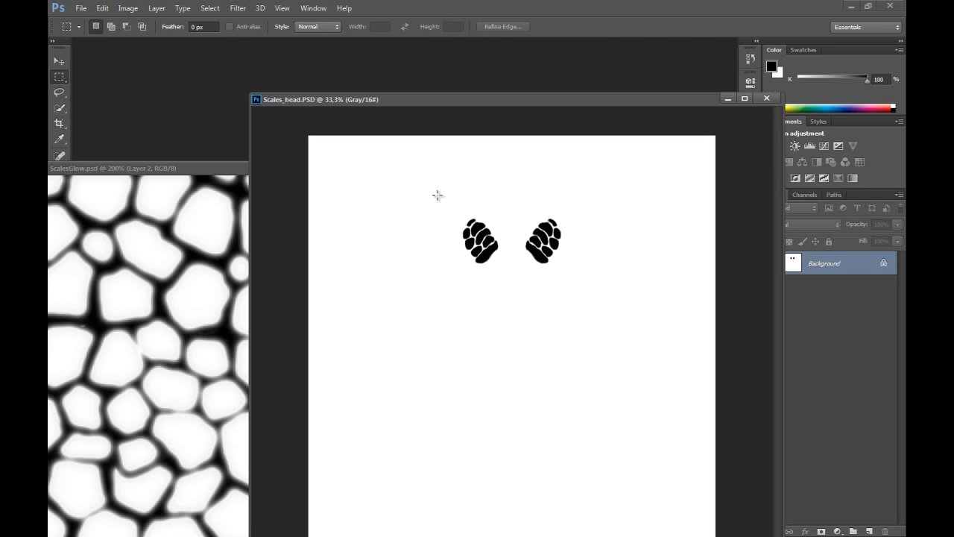
pyautogui.moveTo(487, 236); pyautogui.dragTo(481, 251)
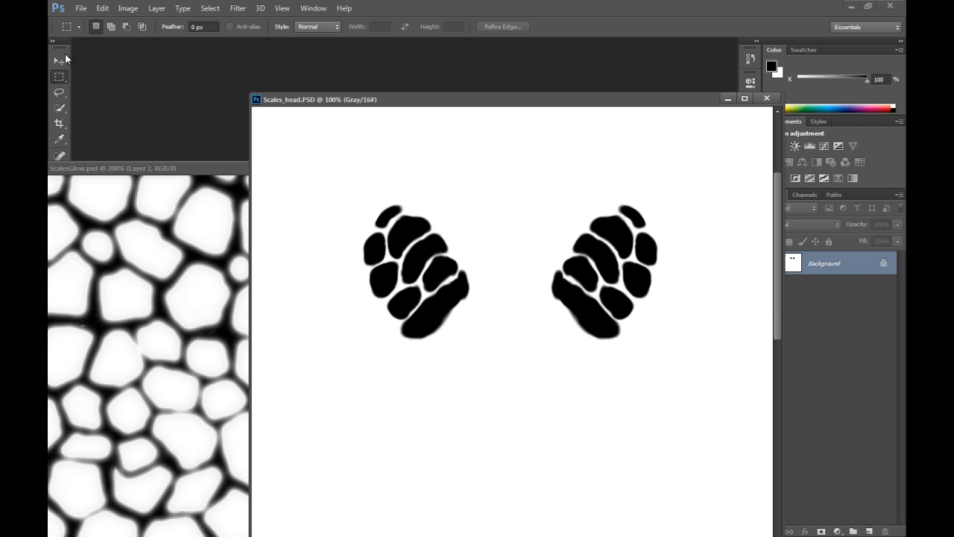
pyautogui.moveTo(112, 168); pyautogui.dragTo(148, 368)
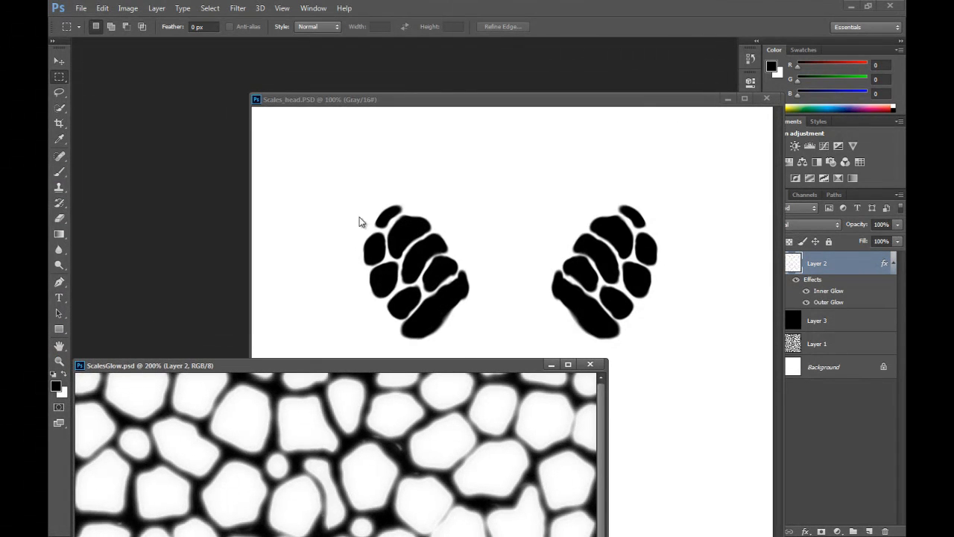
# - Activate the Brush tool, show its presets as stroke previews in an enlarged list, and choose a hard round preset
pyautogui.click(64, 173)
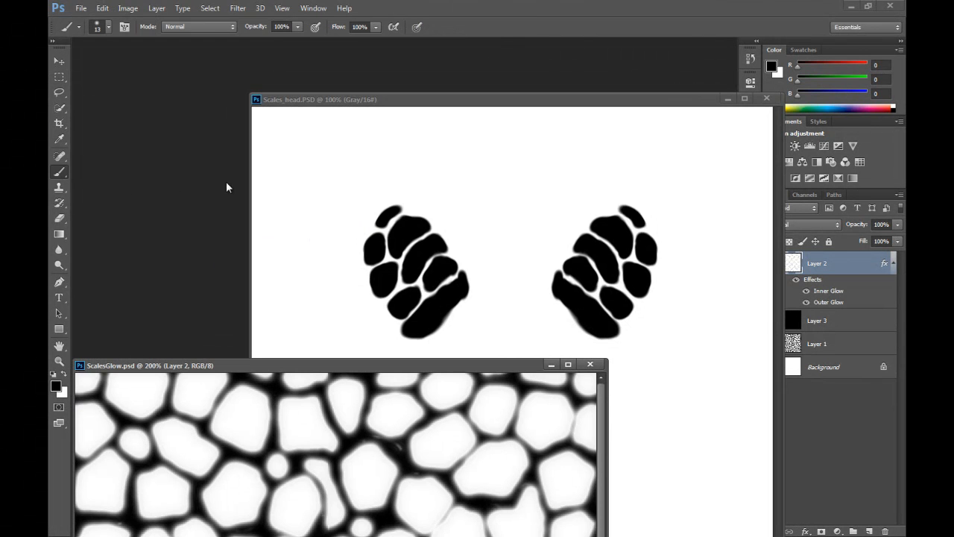
pyautogui.click(108, 27)
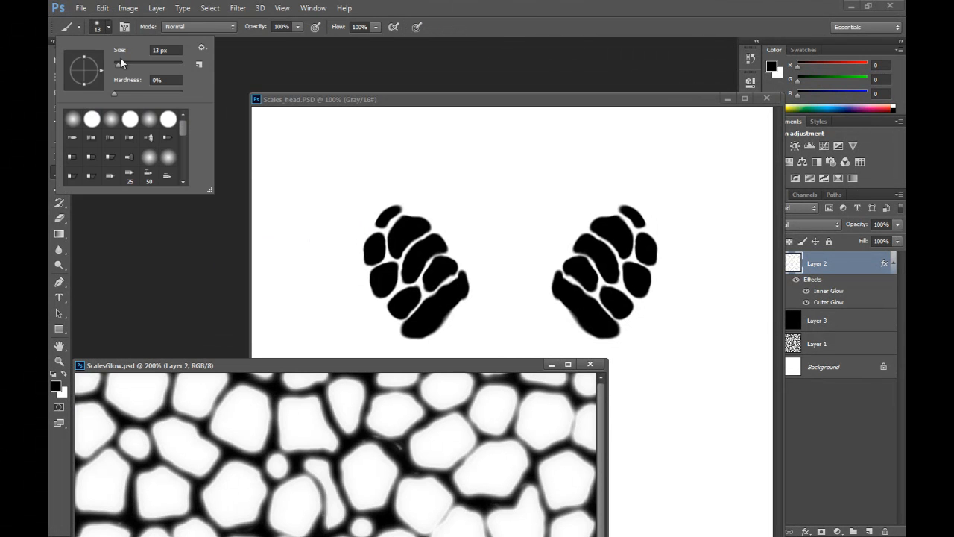
pyautogui.click(201, 48)
pyautogui.click(249, 160)
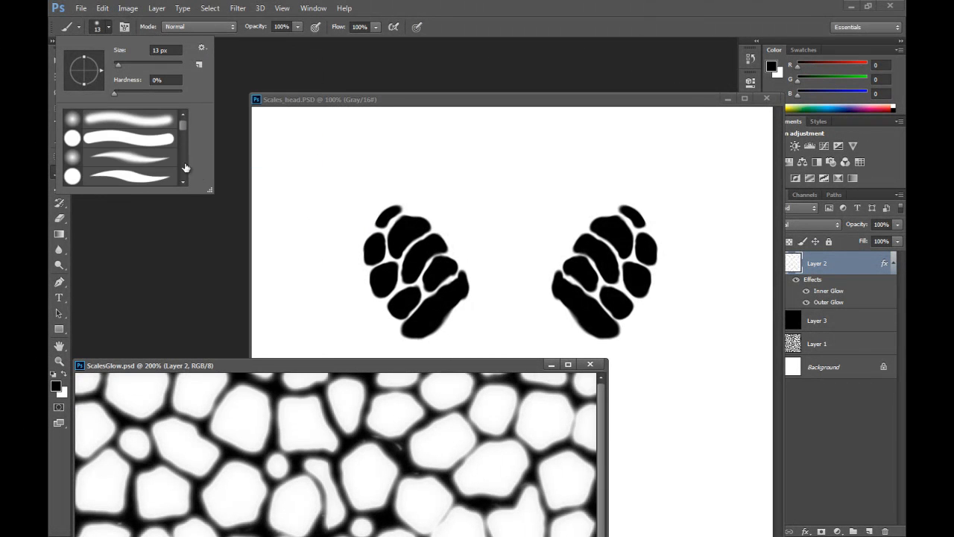
pyautogui.scroll(-5, 182, 128)
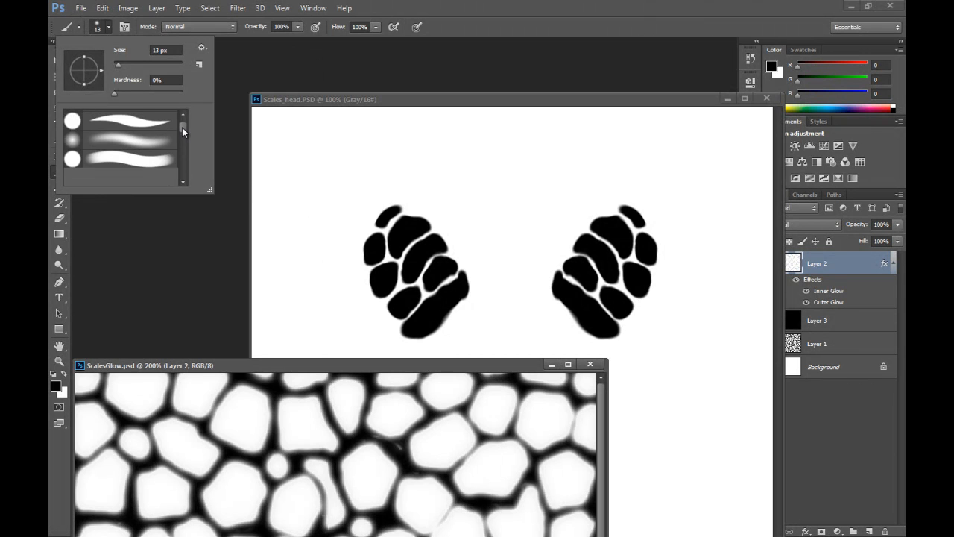
pyautogui.moveTo(209, 190); pyautogui.dragTo(221, 327)
pyautogui.scroll(5, 192, 154)
pyautogui.click(160, 214)
# - Paint with a white 7 px brush along the gaps between the black scales in both groups of Scales_head.PSD to widen them
pyautogui.click(419, 100)
pyautogui.keyDown('alt'); pyautogui.moveTo(404, 208); pyautogui.dragTo(392, 214, button='right'); pyautogui.keyUp('alt')
pyautogui.press('x')
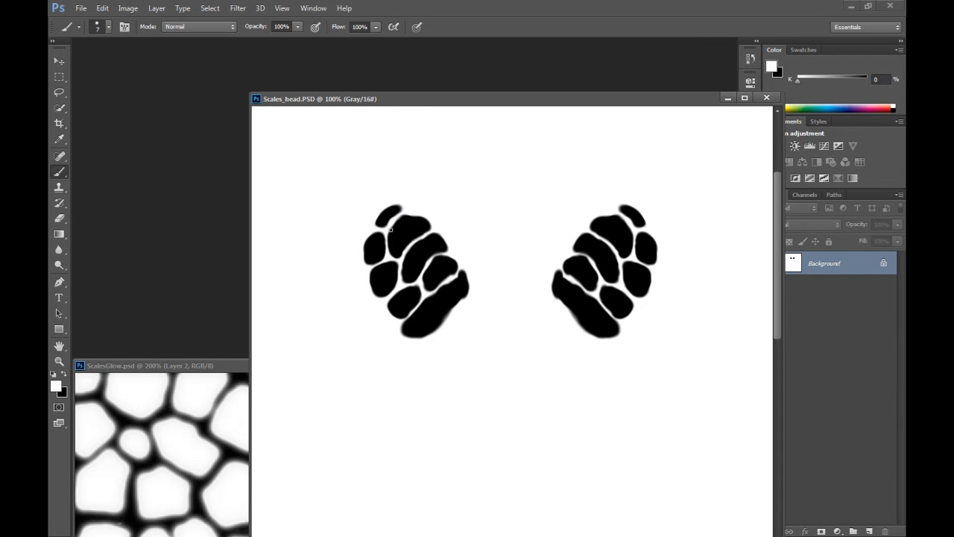
pyautogui.moveTo(386, 230); pyautogui.dragTo(401, 205)
pyautogui.moveTo(408, 243); pyautogui.dragTo(446, 224)
pyautogui.moveTo(399, 264)
pyautogui.mouseDown()
pyautogui.moveTo(400, 281)
pyautogui.moveTo(416, 284)
pyautogui.moveTo(429, 258)
pyautogui.moveTo(454, 252)
pyautogui.moveTo(422, 276)
pyautogui.moveTo(423, 293)
pyautogui.moveTo(463, 263)
pyautogui.mouseUp()
pyautogui.moveTo(423, 297); pyautogui.dragTo(399, 329)
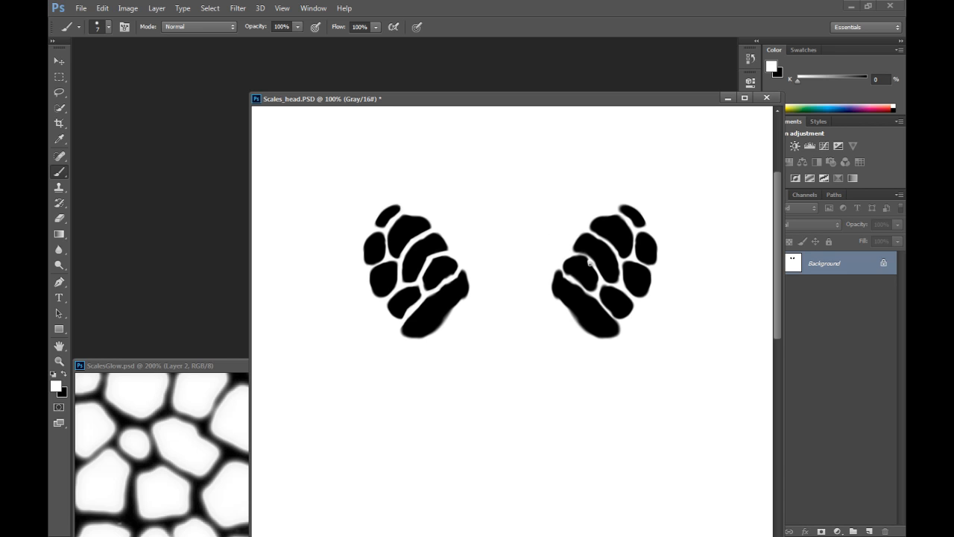
pyautogui.moveTo(589, 263); pyautogui.dragTo(601, 278)
pyautogui.moveTo(588, 232); pyautogui.dragTo(618, 267)
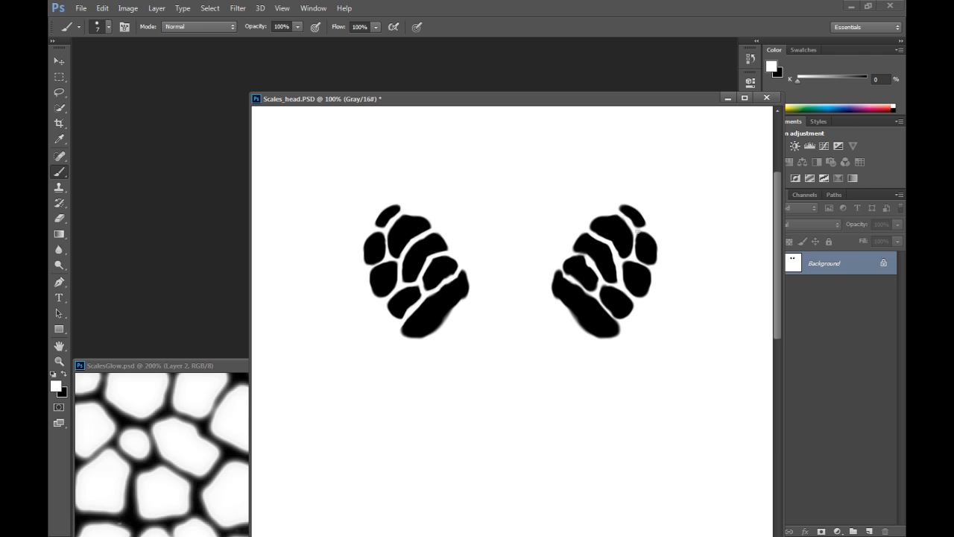
# - Invert the Scales_head image and paste a copy of it into a new alpha channel
pyautogui.hotkey('ctrl', 'i')
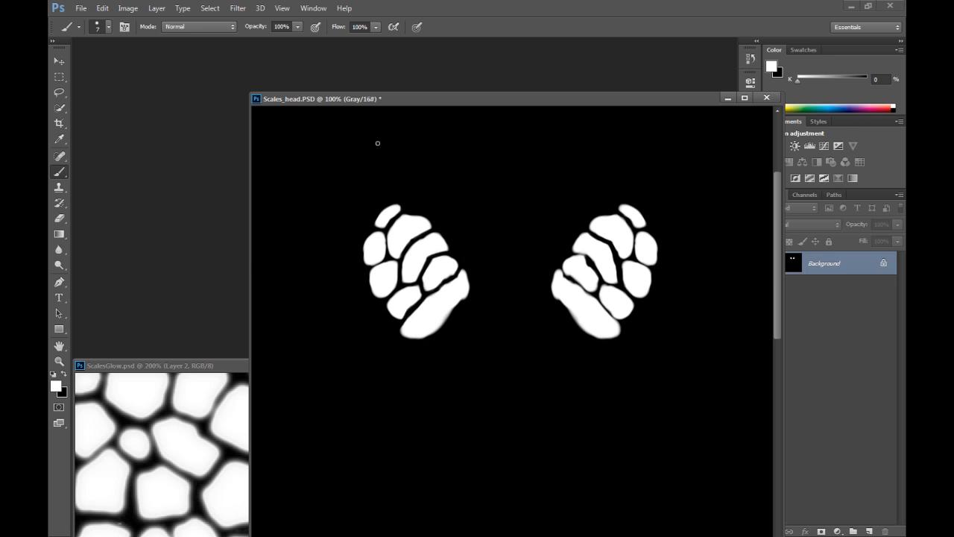
pyautogui.click(212, 8)
pyautogui.click(216, 22)
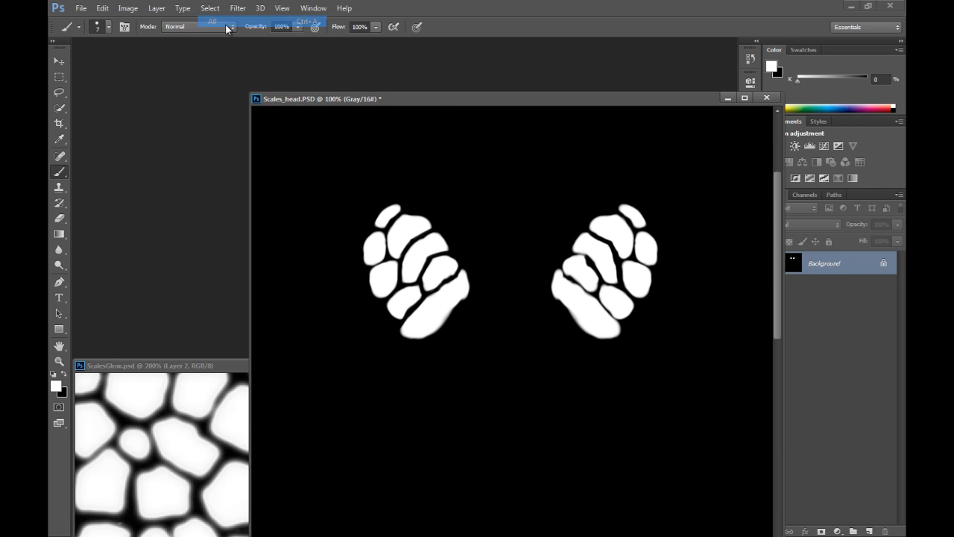
pyautogui.click(805, 195)
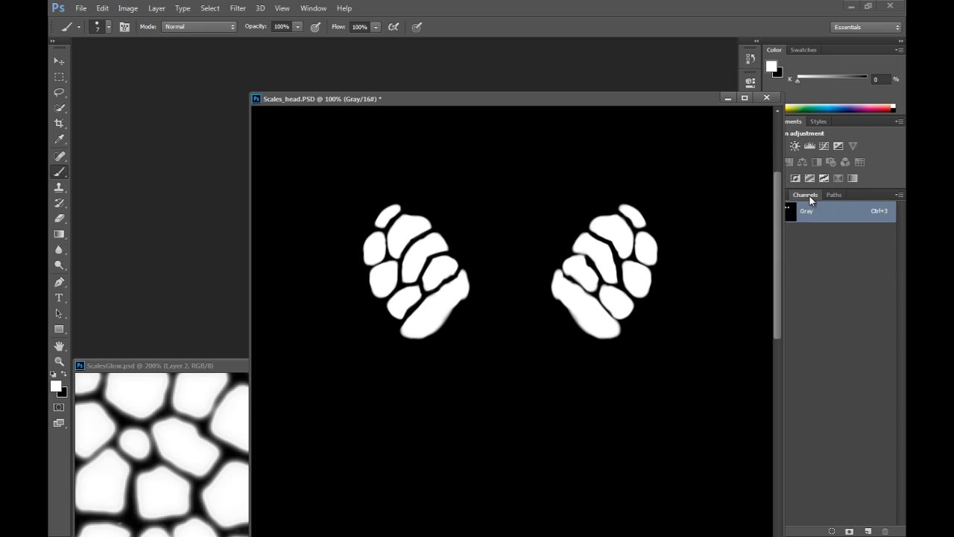
pyautogui.click(868, 531)
pyautogui.hotkey('ctrl', 'v')
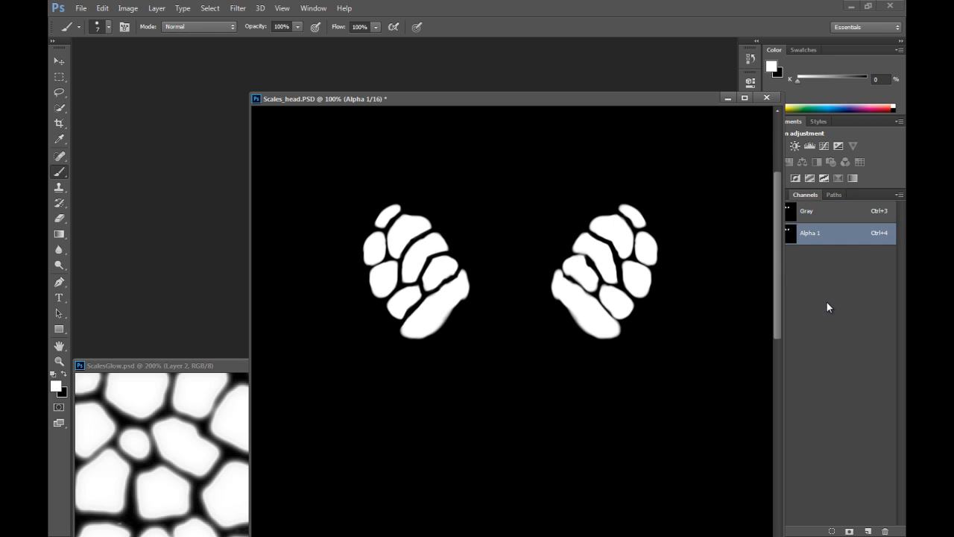
# - Load the white scales of the alpha channel as a selection and make the Gray channel active again
pyautogui.moveTo(694, 99); pyautogui.dragTo(639, 84)
pyautogui.click(780, 196)
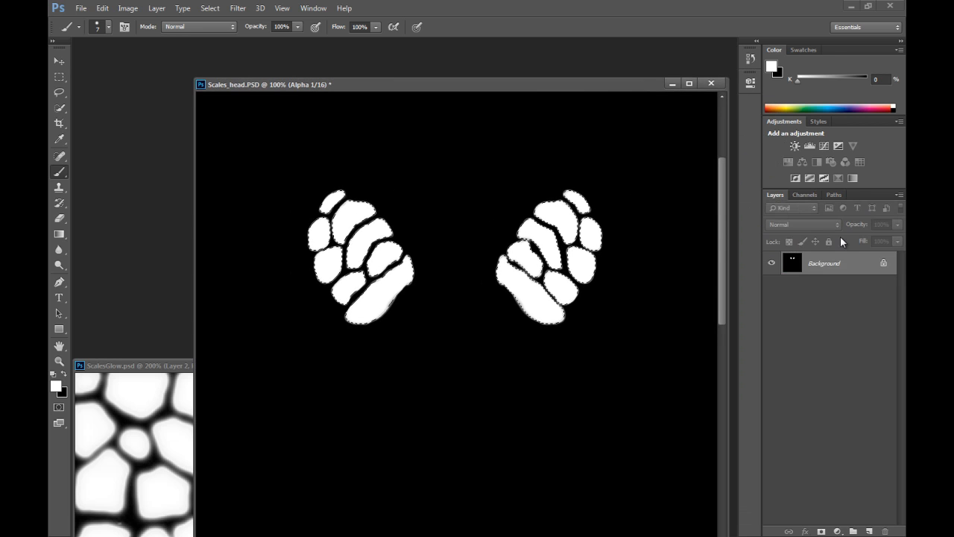
pyautogui.click(805, 195)
pyautogui.click(820, 211)
pyautogui.click(776, 194)
# - Add two layers, fill the scale selection with white on the upper one, deselect, fill the lower one with black, and toggle the upper layer's visibility
pyautogui.click(868, 530)
pyautogui.click(867, 531)
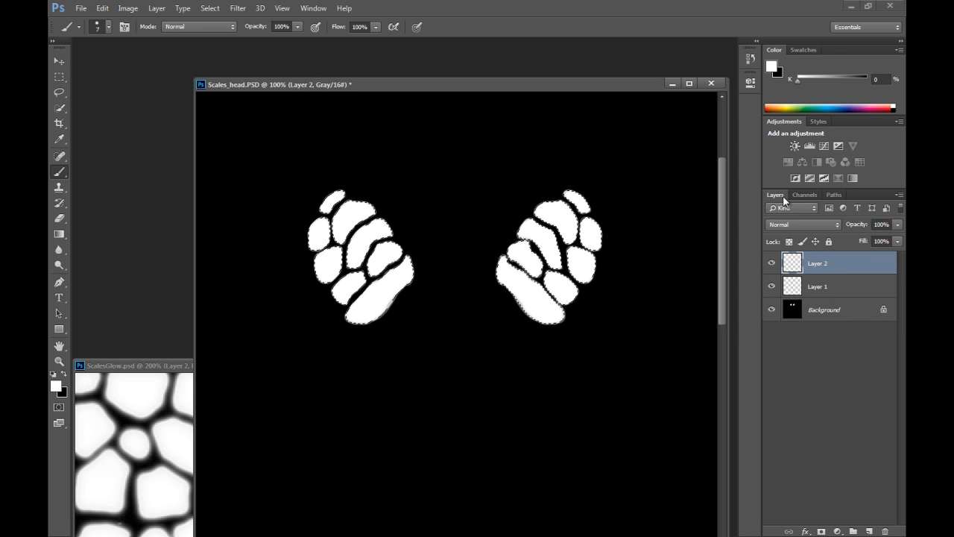
pyautogui.click(832, 291)
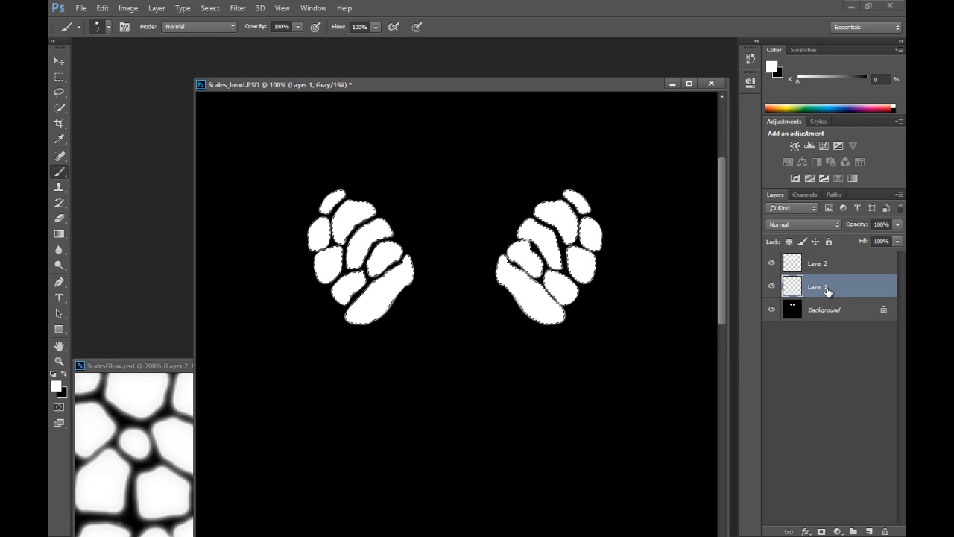
pyautogui.hotkey('ctrl', 'd')
pyautogui.hotkey('ctrl', 'BackSpace')
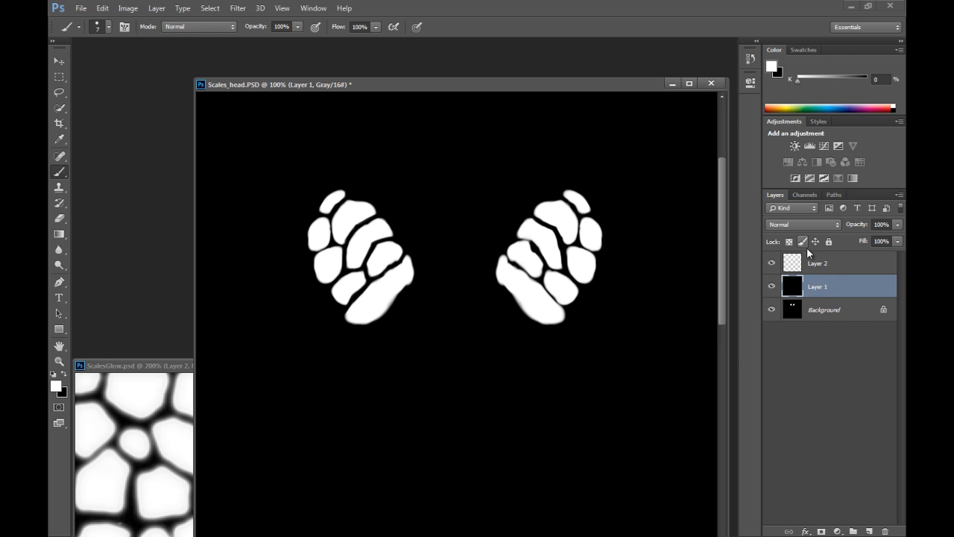
pyautogui.click(772, 263)
pyautogui.click(772, 264)
pyautogui.click(771, 264)
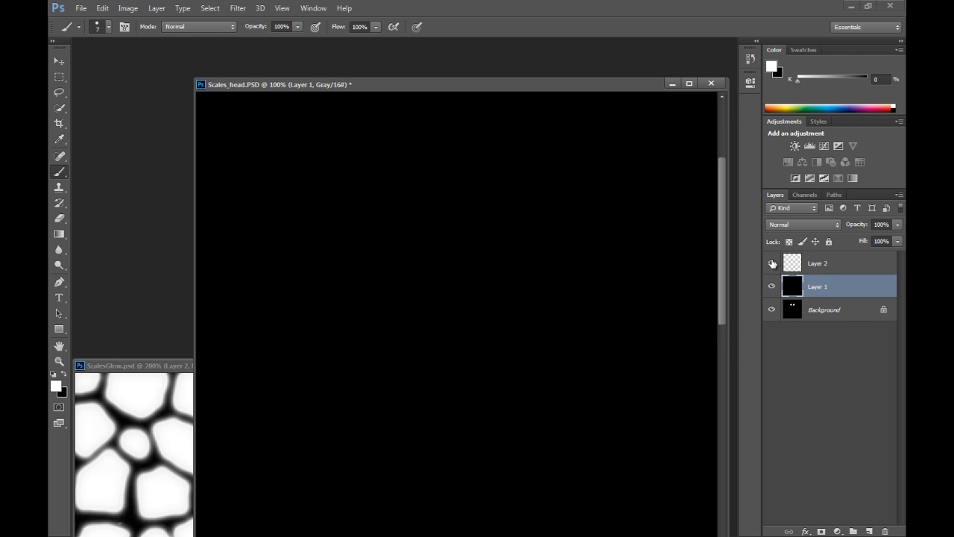
# - Show the white scale layer of Scales_head.PSD and paste onto it the layer style copied from Layer 2 of ScalesGlow.psd
pyautogui.click(772, 263)
pyautogui.keyDown('ctrl'); pyautogui.click(792, 263); pyautogui.keyUp('ctrl')
pyautogui.hotkey('ctrl', 'd')
pyautogui.click(143, 365)
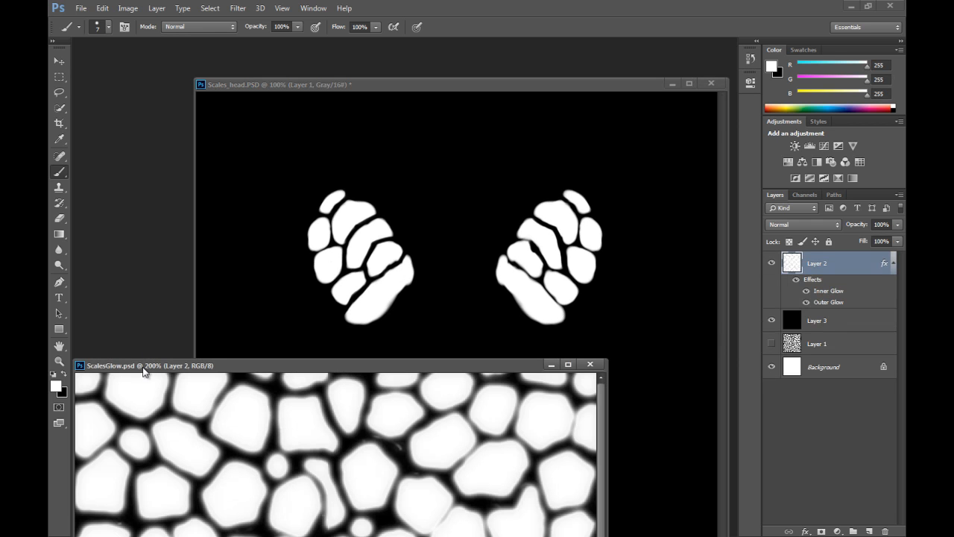
pyautogui.rightClick(838, 264)
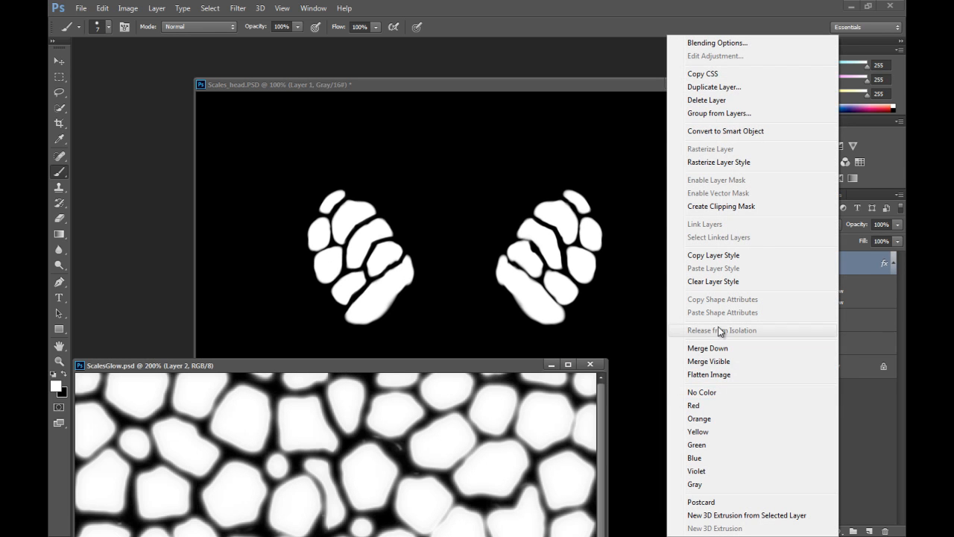
pyautogui.click(713, 255)
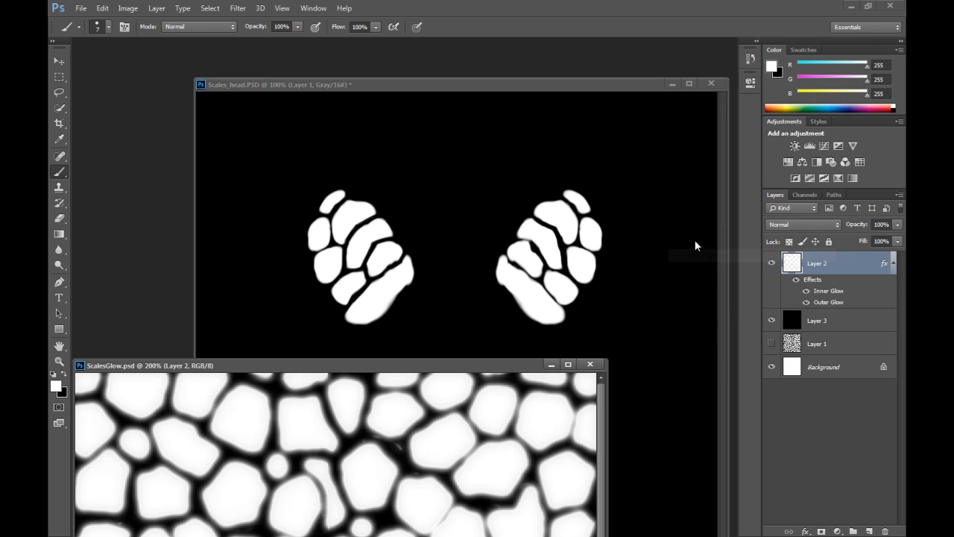
pyautogui.click(589, 84)
pyautogui.click(838, 263)
pyautogui.rightClick(839, 265)
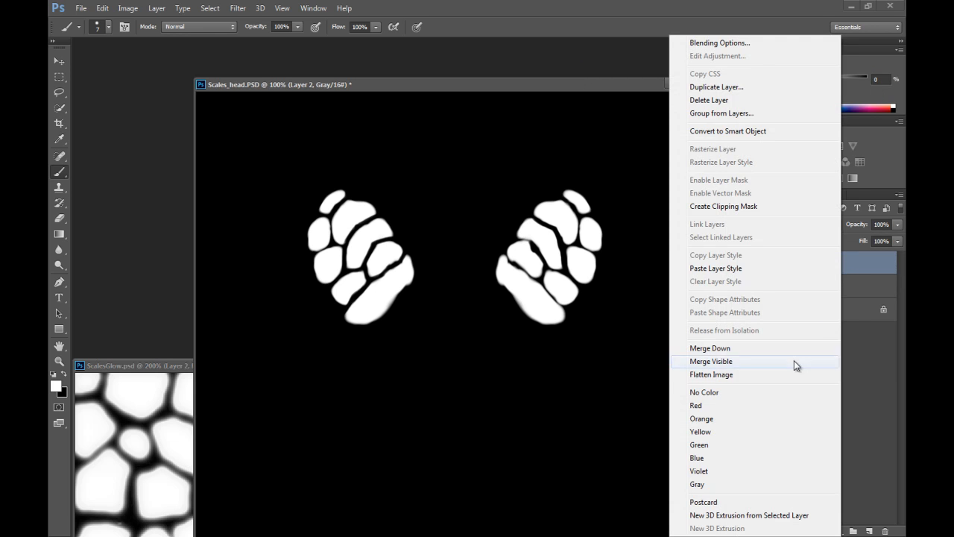
pyautogui.click(716, 268)
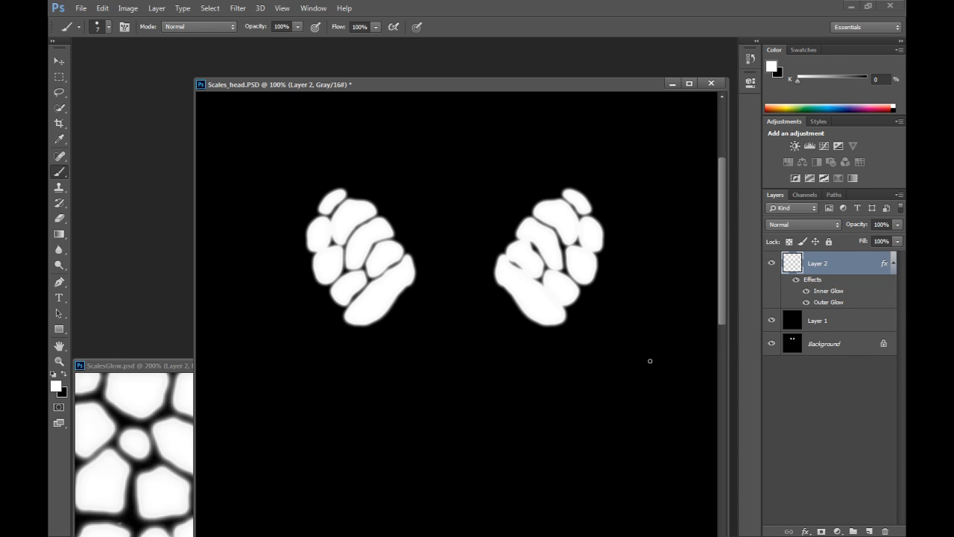
# - Add an Invert adjustment layer above the glowing scale layer and save Scales_head.PSD with Maximize Compatibility on
pyautogui.click(837, 531)
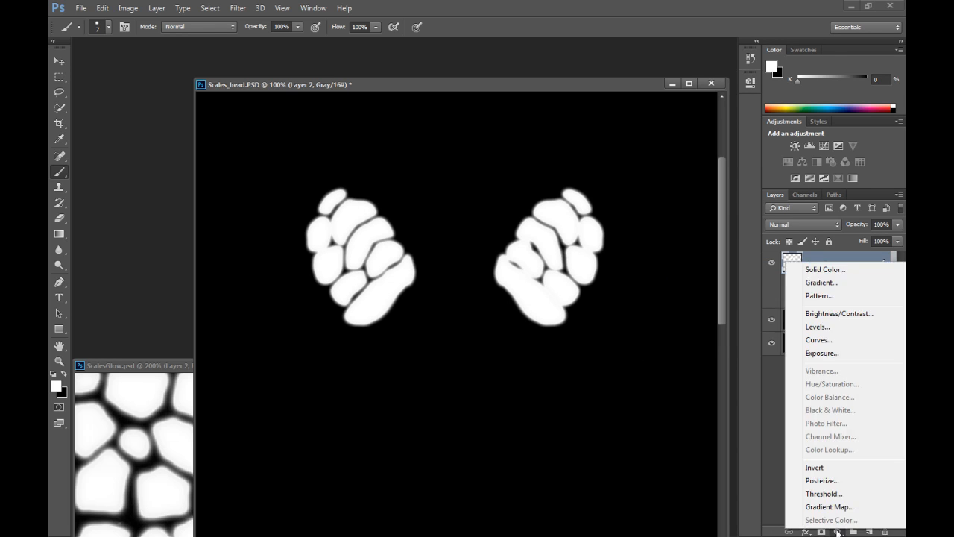
pyautogui.click(816, 468)
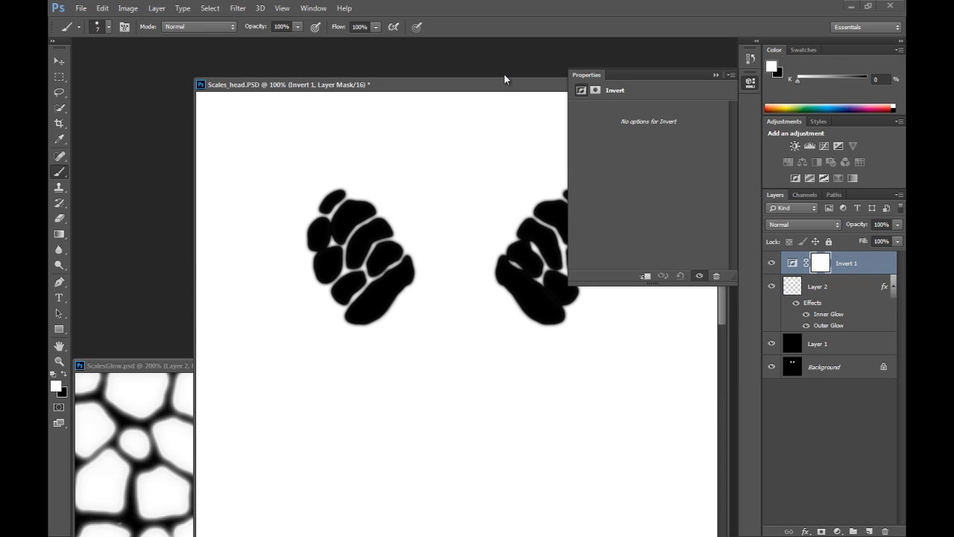
pyautogui.moveTo(416, 89); pyautogui.dragTo(324, 79)
pyautogui.hotkey('ctrl', 's')
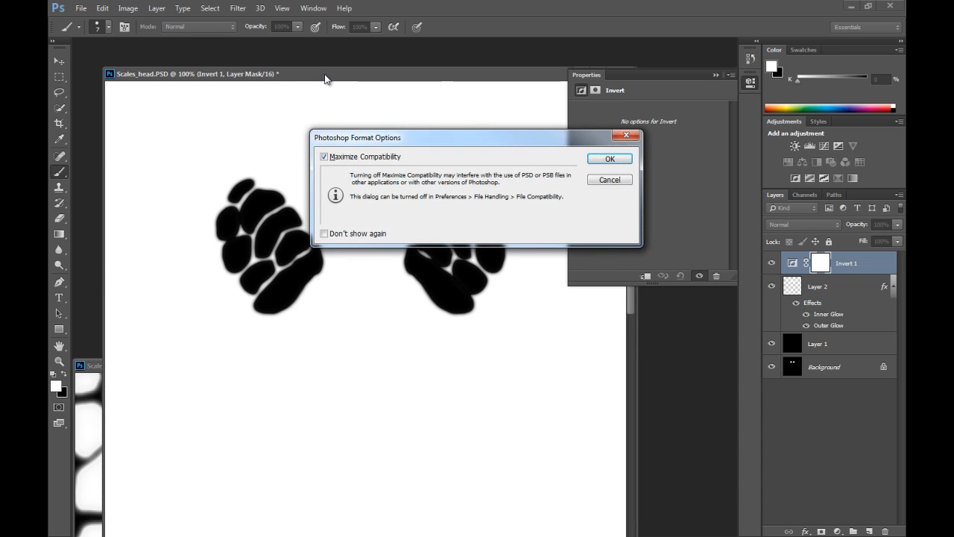
pyautogui.click(610, 159)
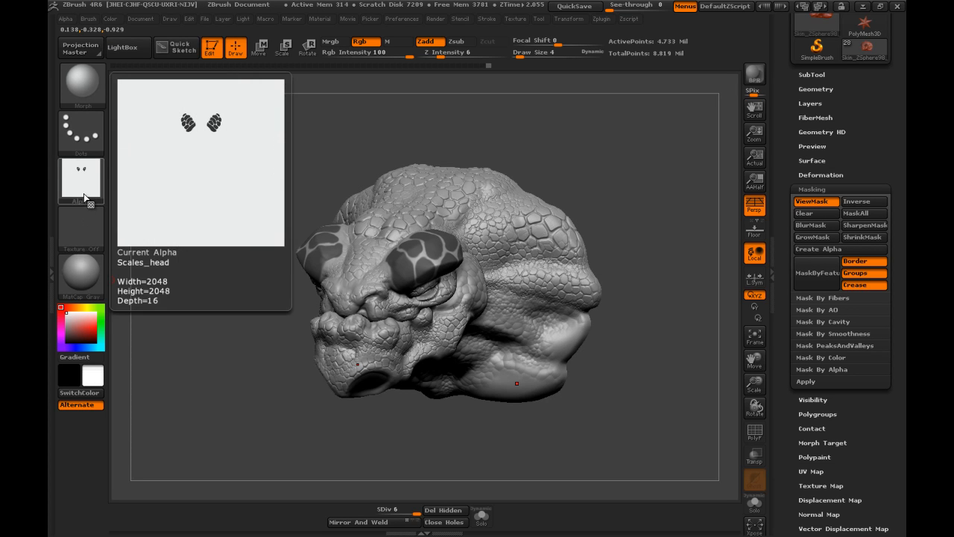
# - Switch to ZBrush, try to import the saved Scales_head.PSD as an alpha, and check its thumbnail
pyautogui.click(84, 199)
pyautogui.click(144, 388)
pyautogui.doubleClick(255, 96)
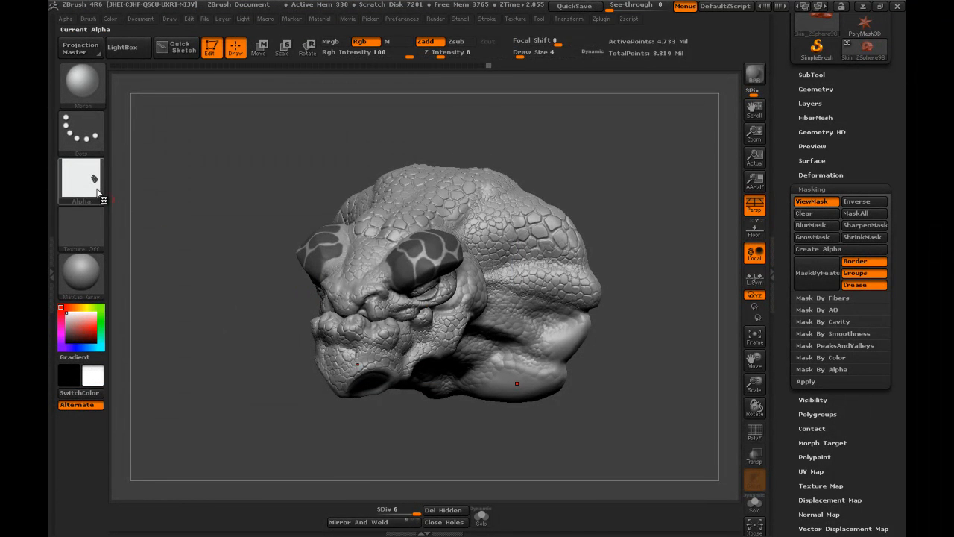
pyautogui.moveTo(102, 183)
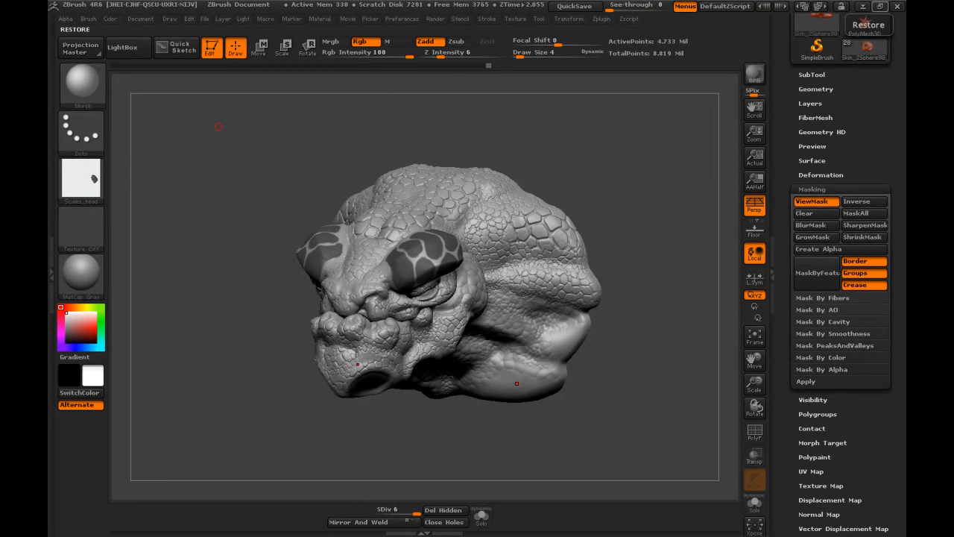
pyautogui.click(92, 181)
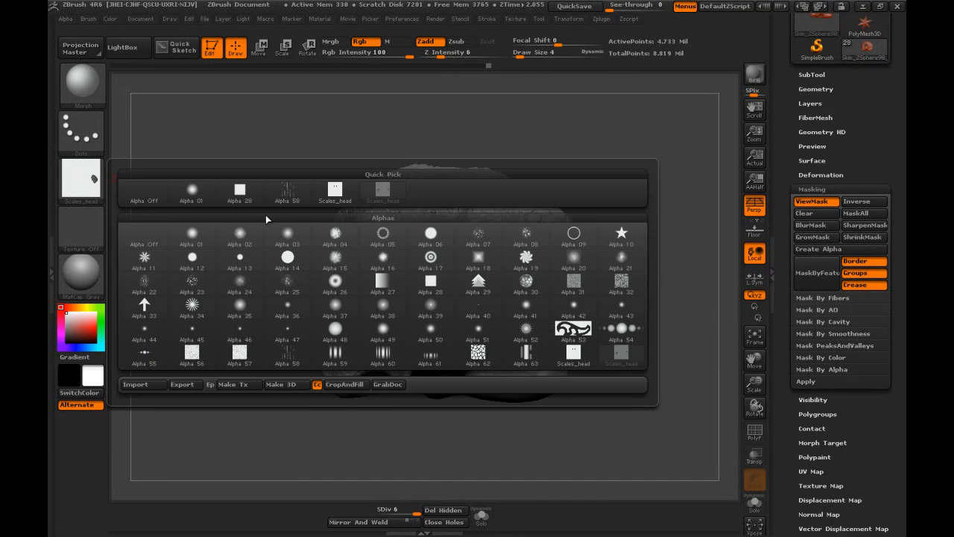
pyautogui.click(96, 170)
# - Return to Photoshop, convert Scales_head.PSD from Grayscale to RGB Color without flattening its layers, and save it
pyautogui.moveTo(630, 360)
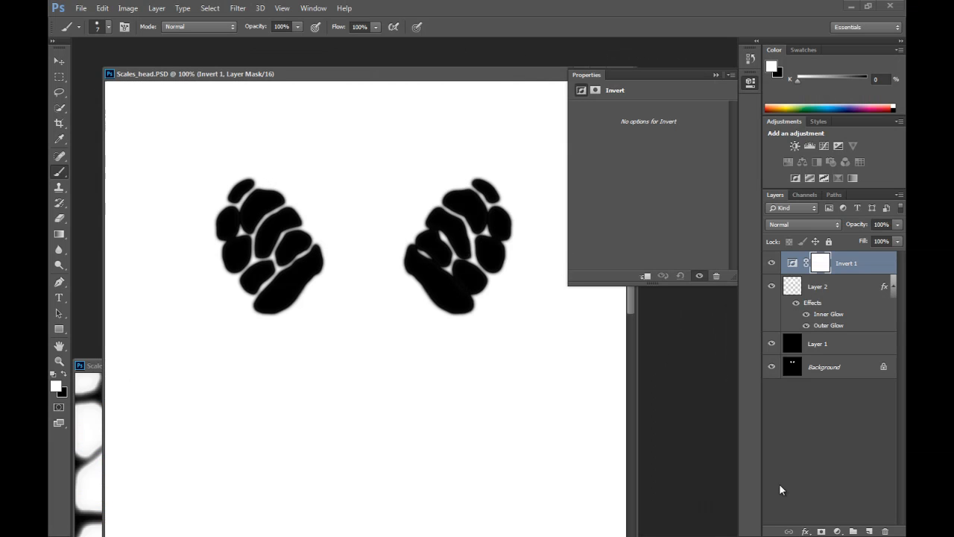
pyautogui.moveTo(275, 79); pyautogui.dragTo(264, 72)
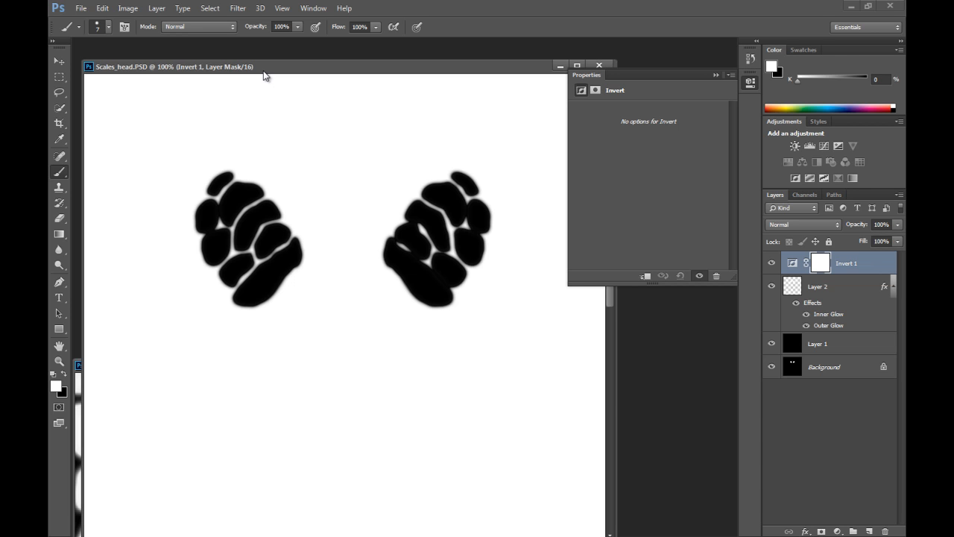
pyautogui.hotkey('ctrl', '-')
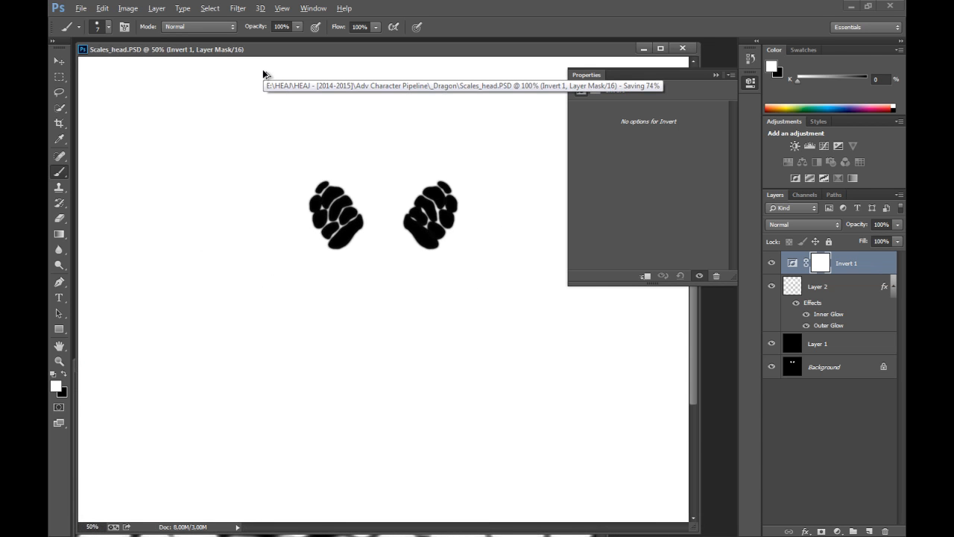
pyautogui.hotkey('ctrl', '-')
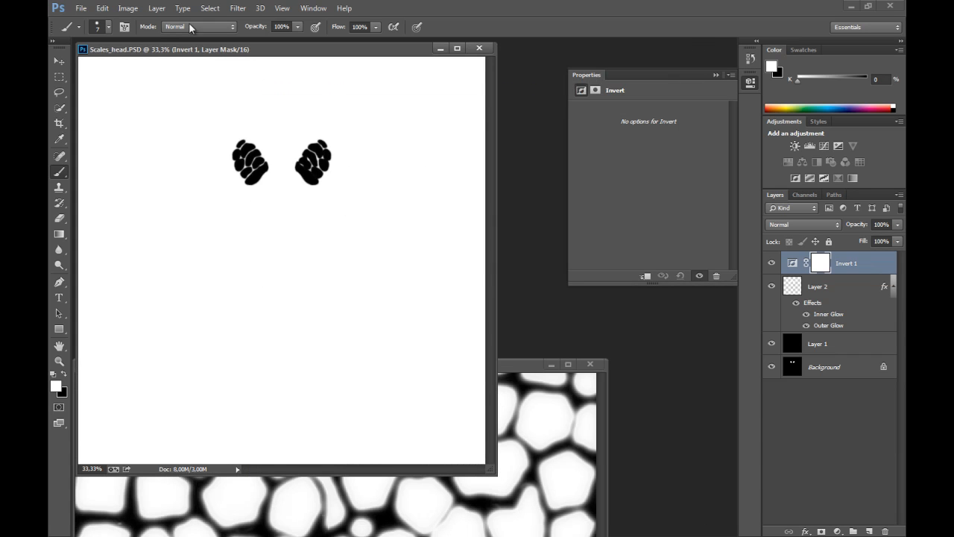
pyautogui.click(126, 11)
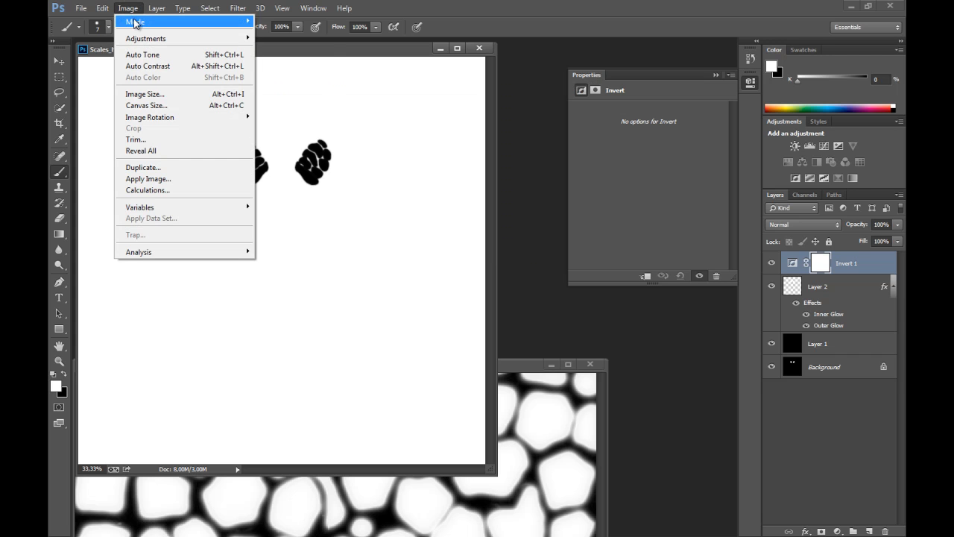
pyautogui.moveTo(161, 25)
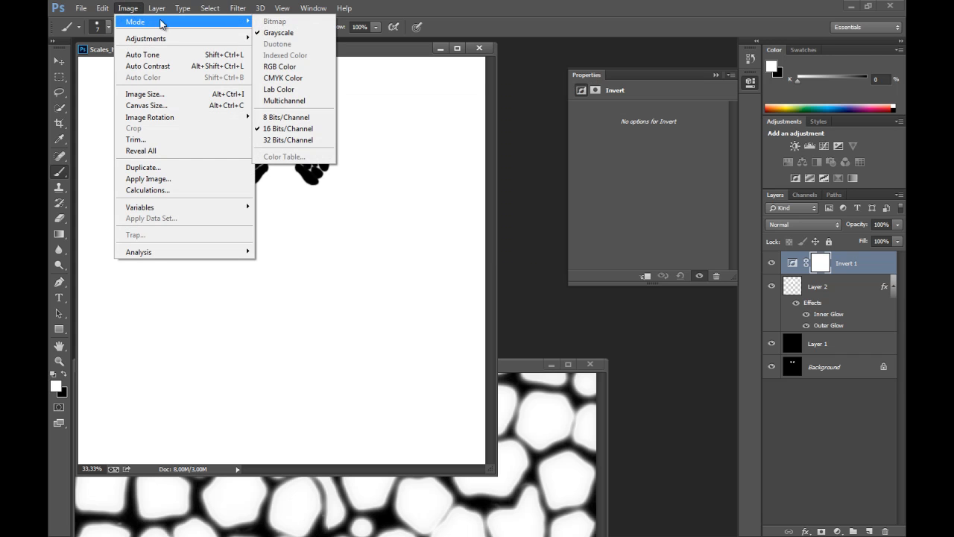
pyautogui.click(275, 68)
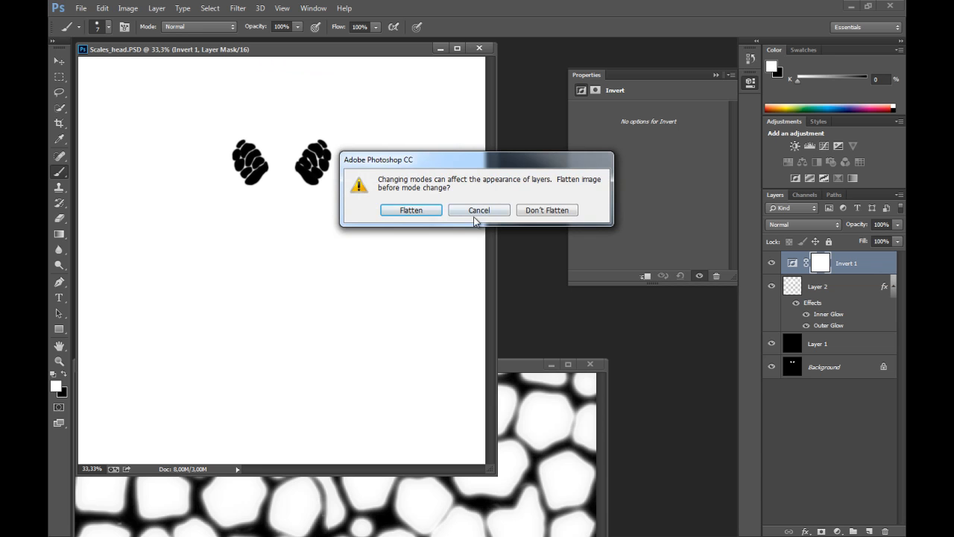
pyautogui.click(546, 210)
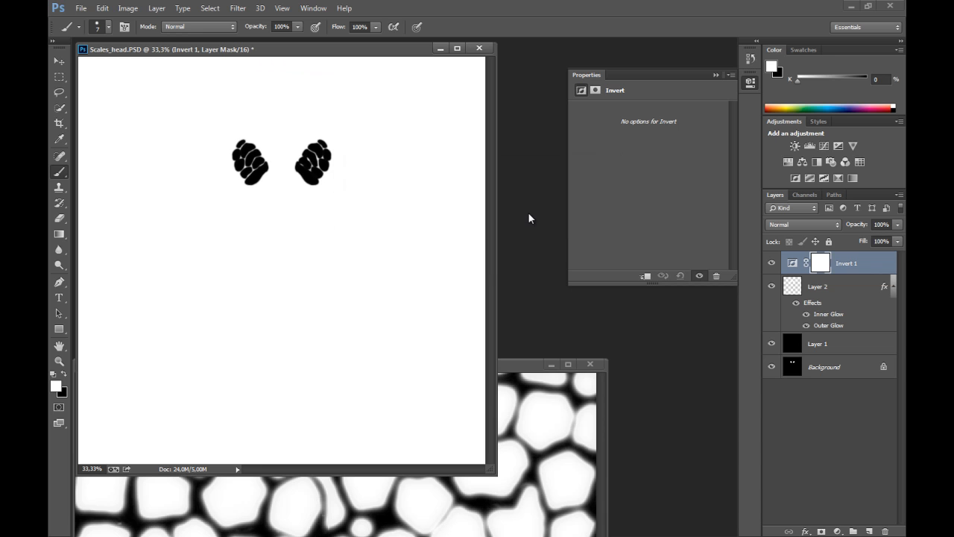
pyautogui.hotkey('ctrl', 's')
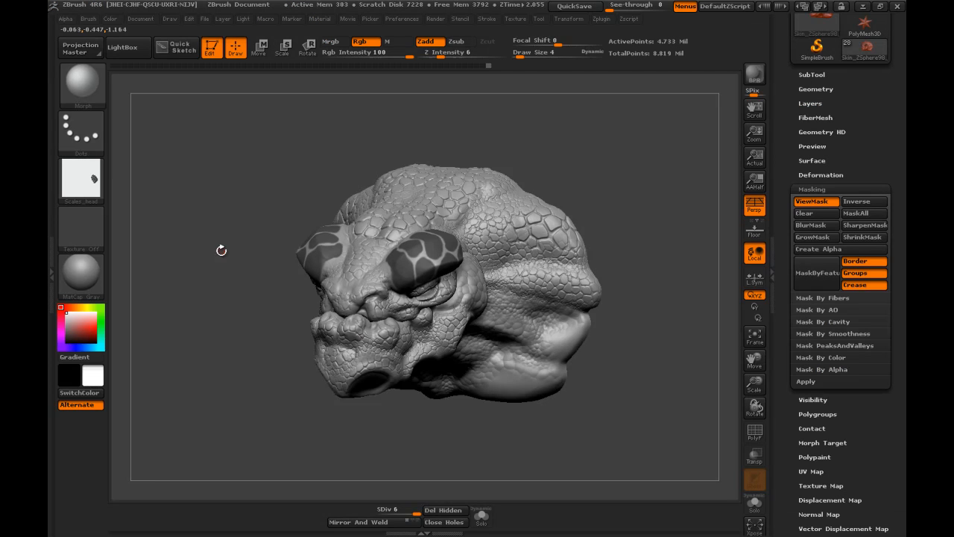
# - Try to import the RGB version of Scales_head.PSD as an alpha in ZBrush
pyautogui.click(95, 195)
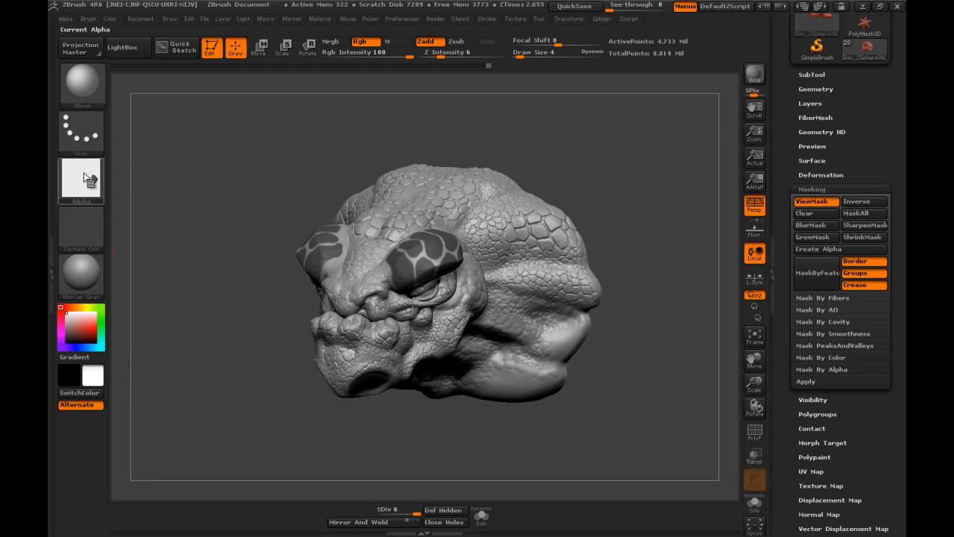
pyautogui.click(80, 182)
pyautogui.click(139, 385)
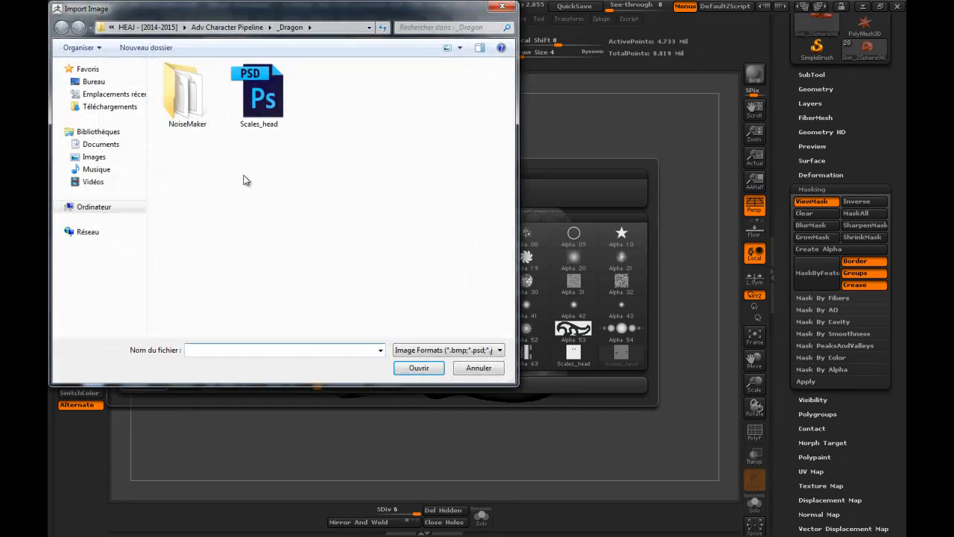
pyautogui.doubleClick(266, 111)
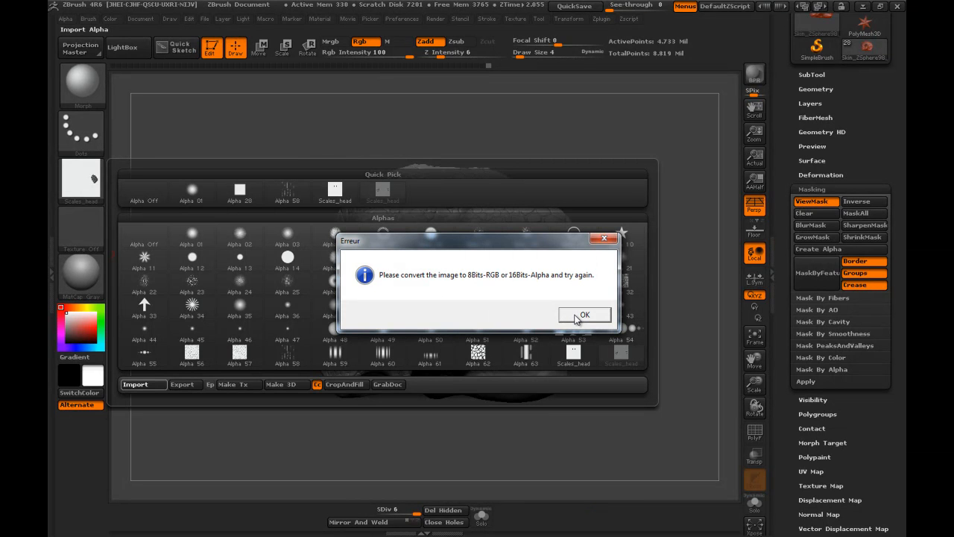
pyautogui.click(575, 316)
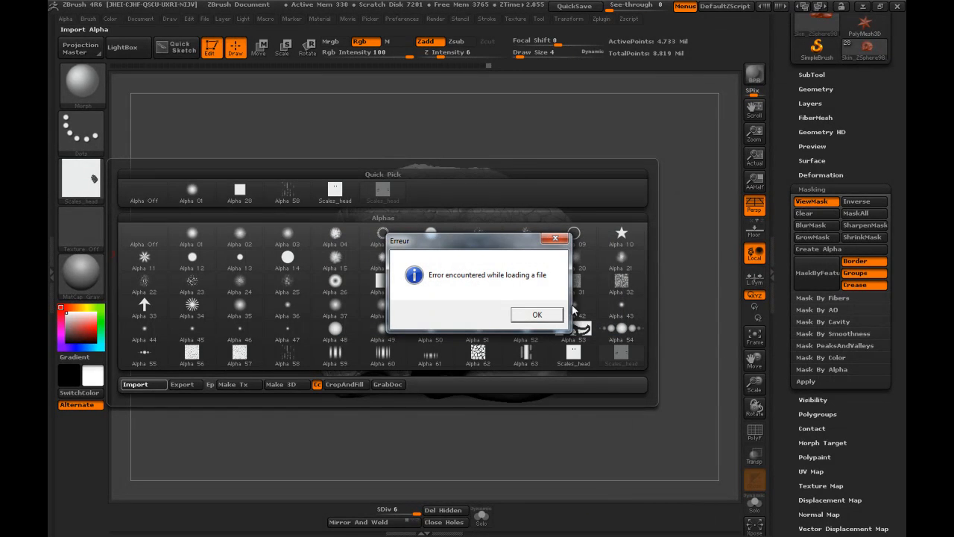
pyautogui.click(540, 317)
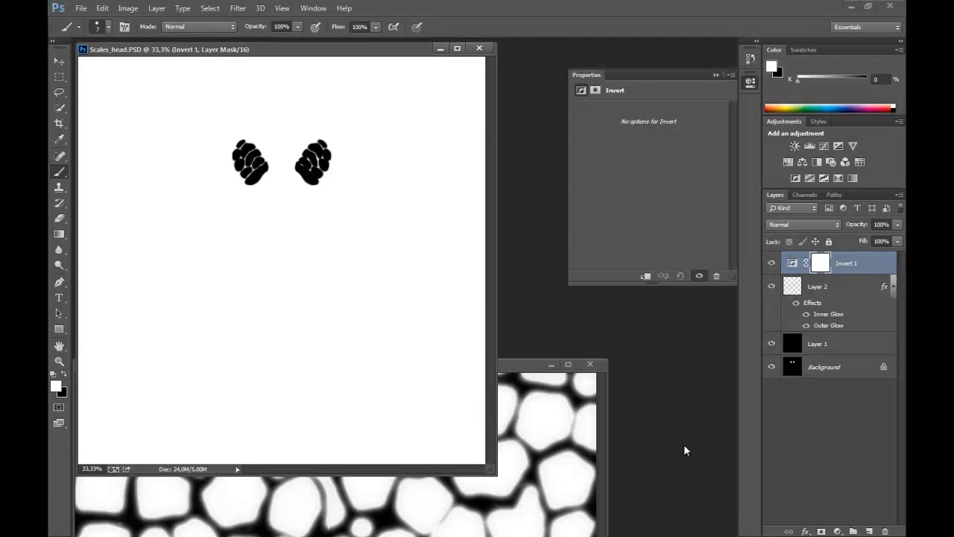
# - Back in Photoshop, convert Scales_head.PSD to 8 Bits/Channel and save it
pyautogui.click(128, 9)
pyautogui.moveTo(148, 22)
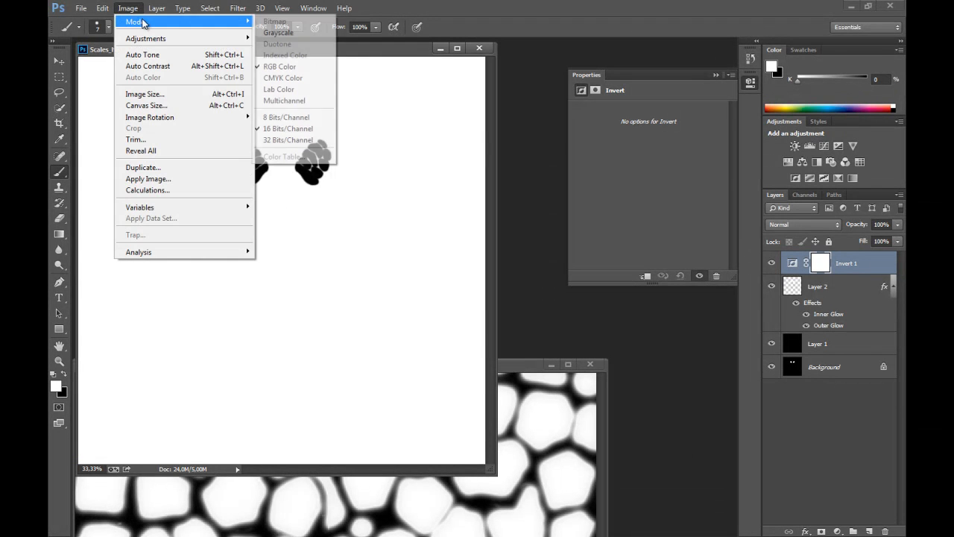
pyautogui.click(271, 119)
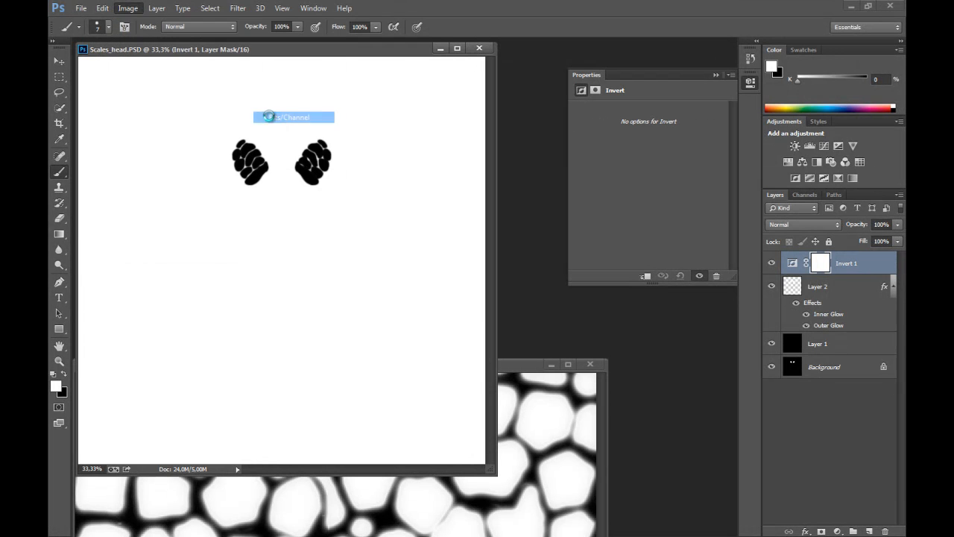
pyautogui.hotkey('ctrl', 's')
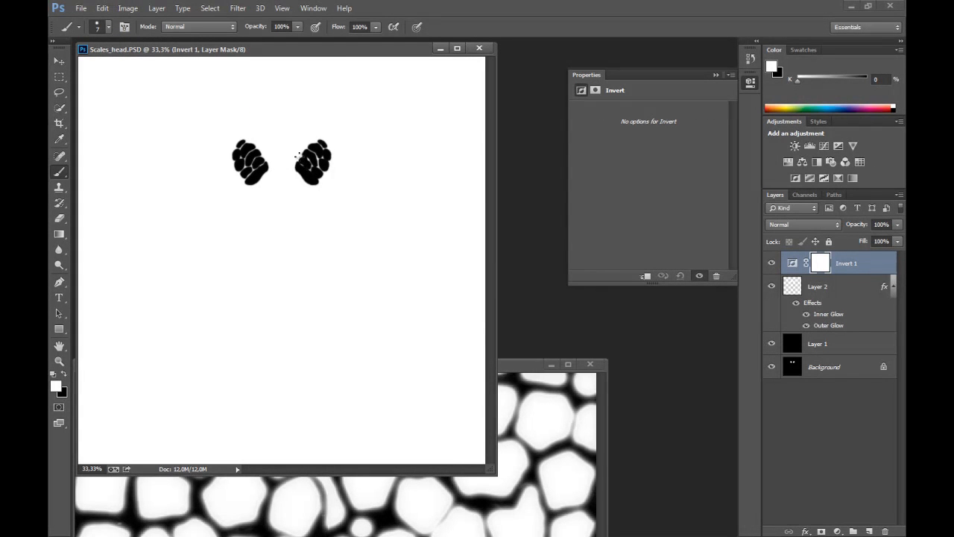
# - Switch to ZBrush, import the 8-bit Scales_head.PSD as the current alpha, and mask the creature's head with Mask By Alpha
pyautogui.hotkey('alt', 'Tab')
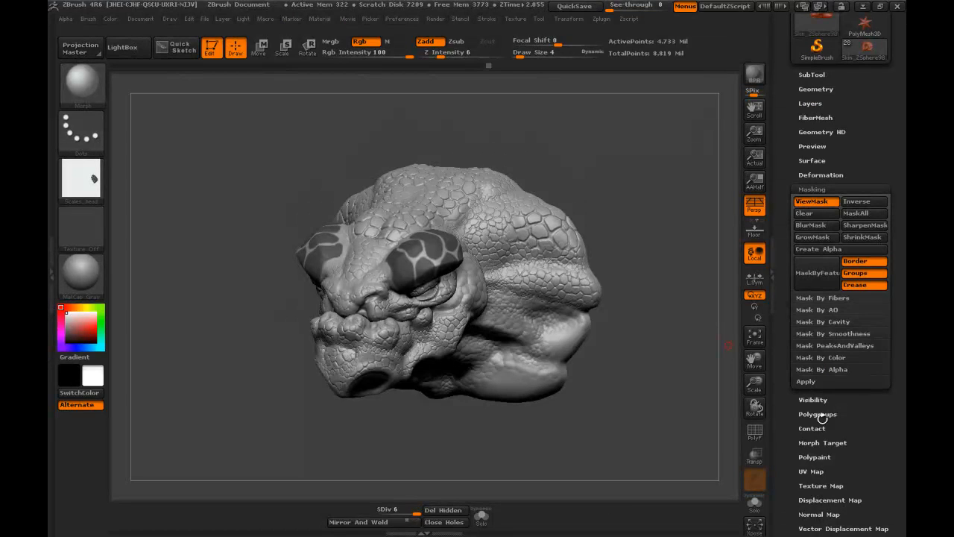
pyautogui.click(83, 186)
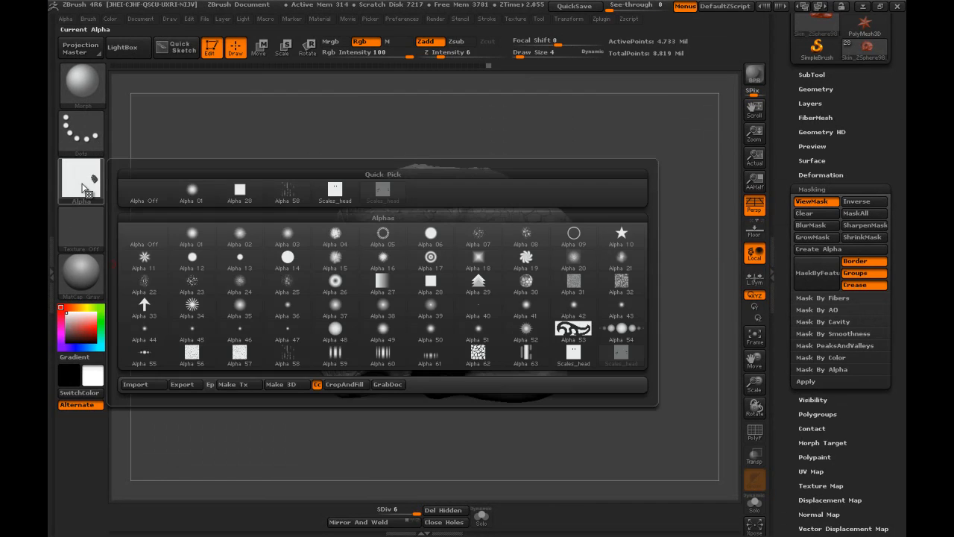
pyautogui.click(137, 385)
pyautogui.doubleClick(264, 119)
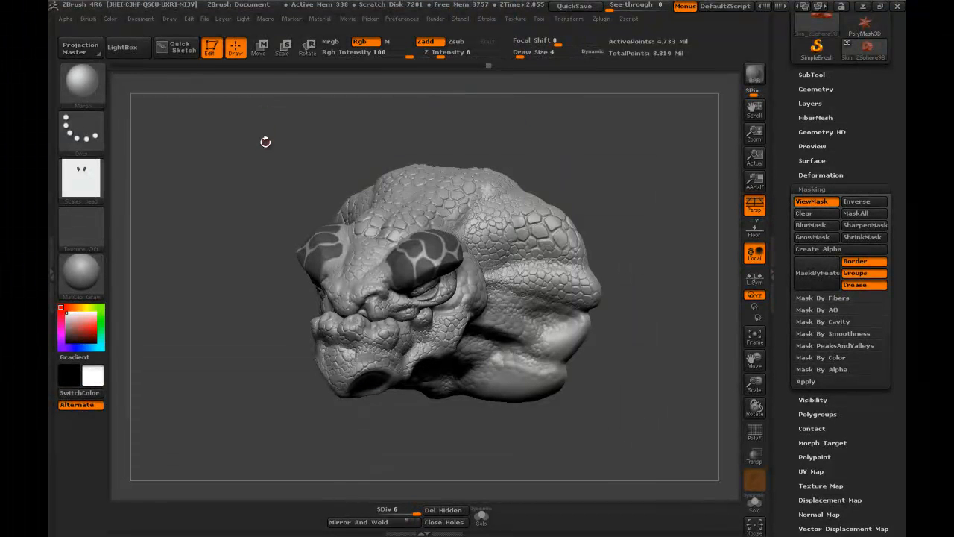
pyautogui.moveTo(88, 183)
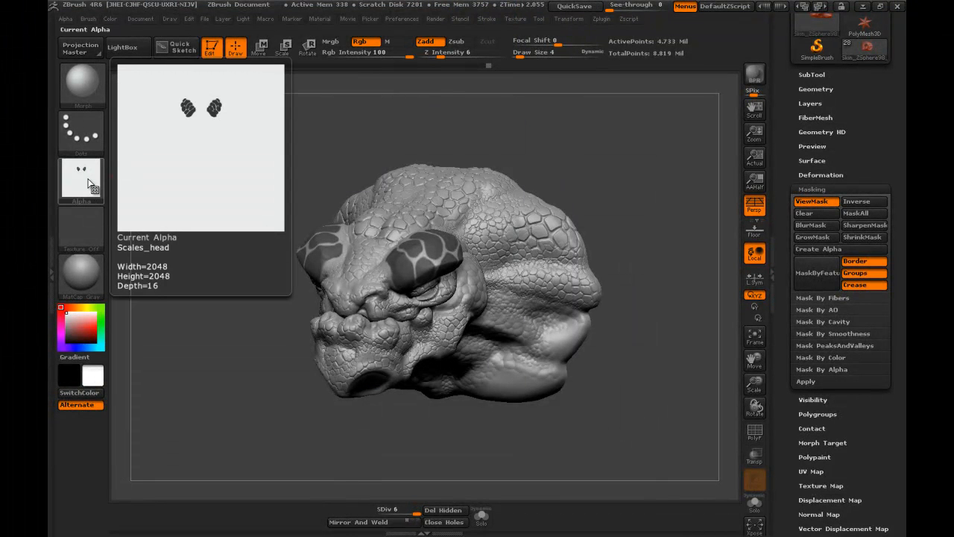
pyautogui.click(819, 369)
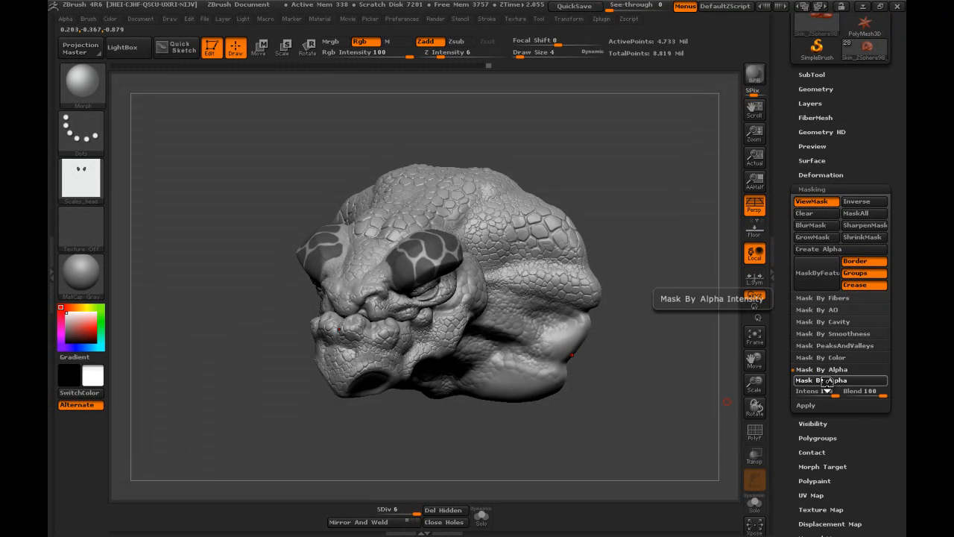
pyautogui.click(827, 381)
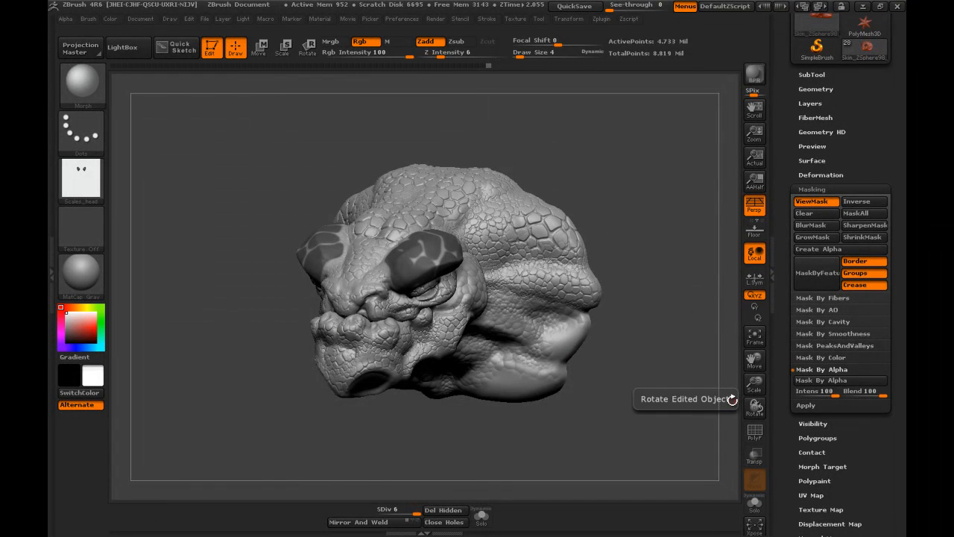
# - Compare the head with the scale mask hidden and shown, invert the mask, and inflate the exposed brow-ridge scales
pyautogui.moveTo(683, 256)
pyautogui.mouseDown()
pyautogui.moveTo(655, 248)
pyautogui.moveTo(639, 287)
pyautogui.mouseUp()
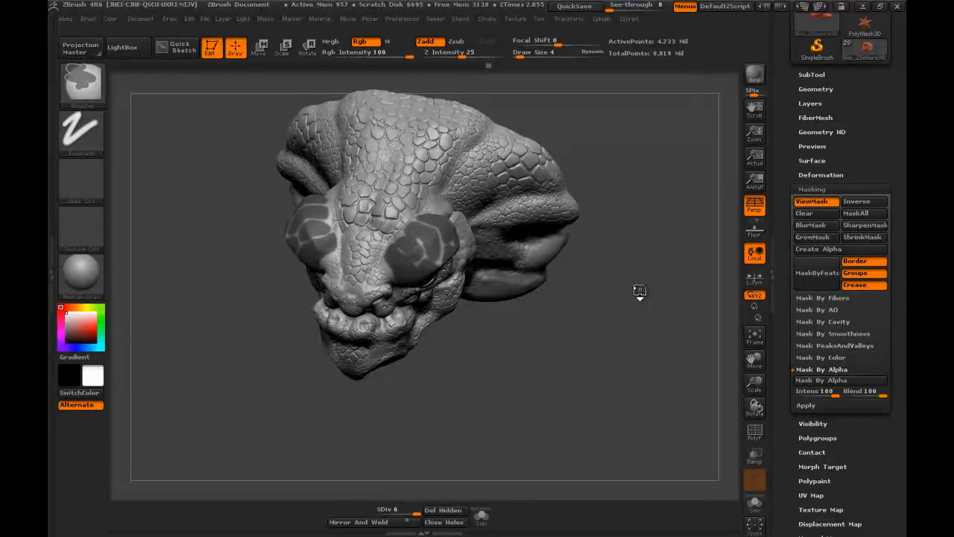
pyautogui.hotkey('ctrl', 'h')
pyautogui.press('ctrl')
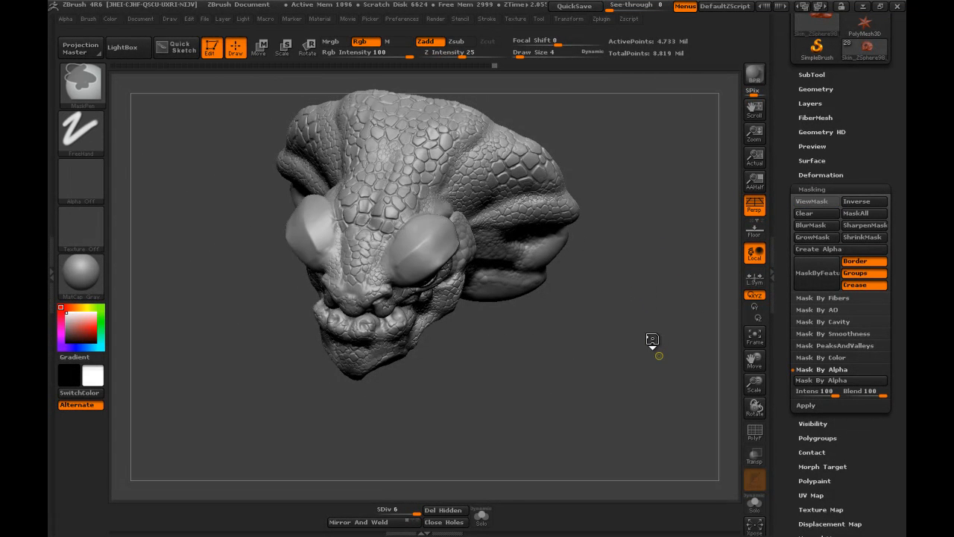
pyautogui.hotkey('ctrl', 'h')
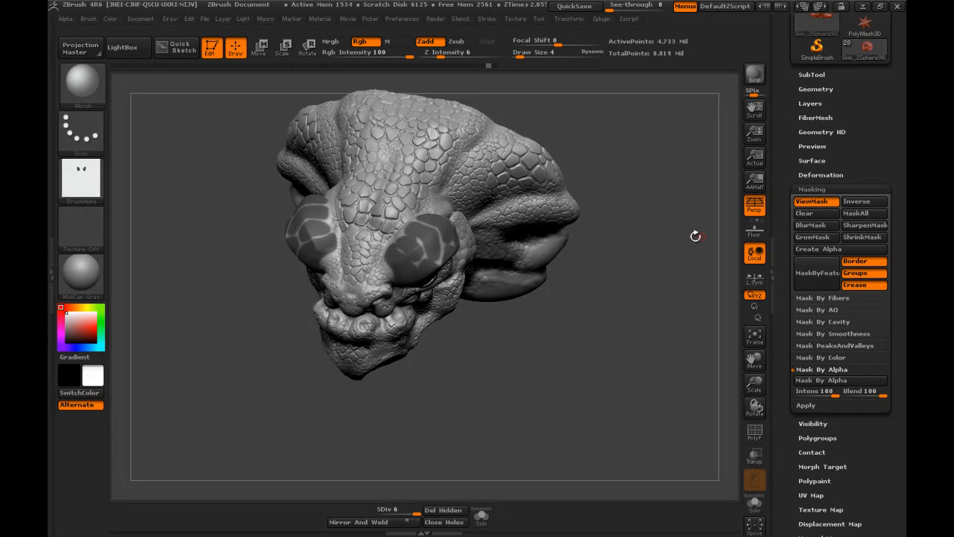
pyautogui.keyDown('ctrl'); pyautogui.click(659, 186); pyautogui.keyUp('ctrl')
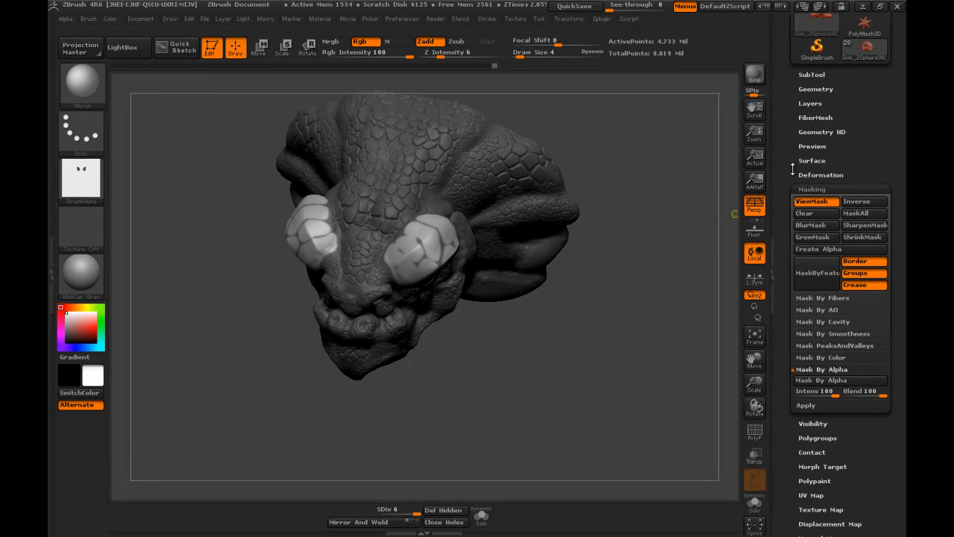
pyautogui.click(813, 176)
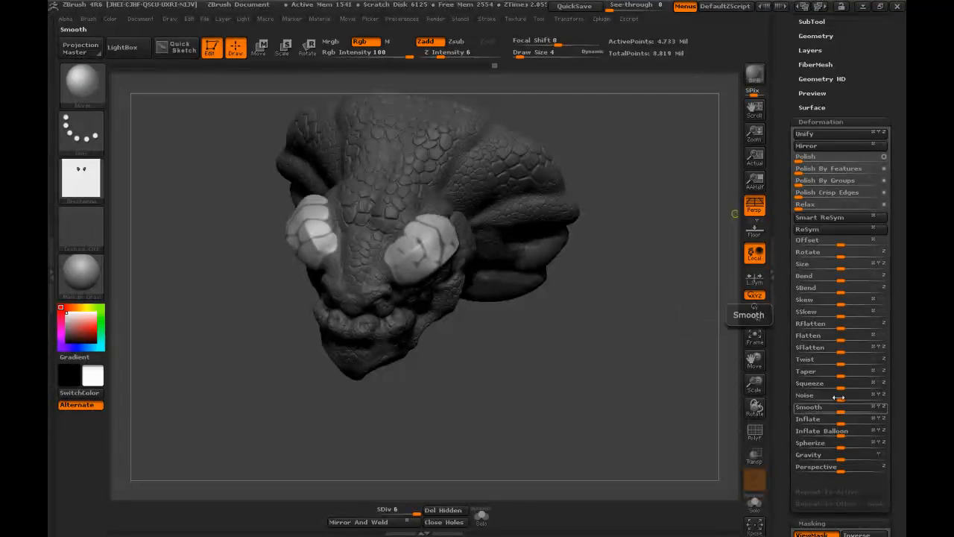
pyautogui.click(833, 423)
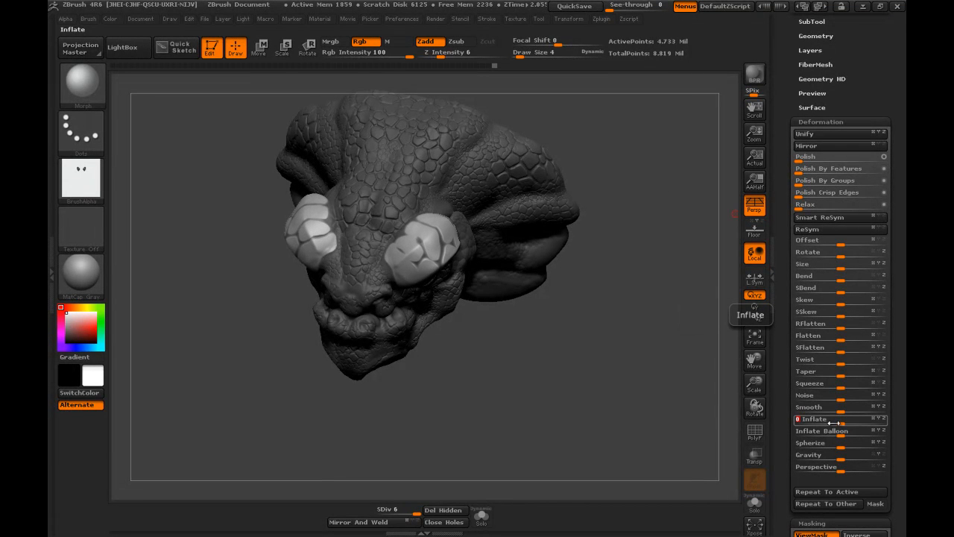
pyautogui.click(818, 421)
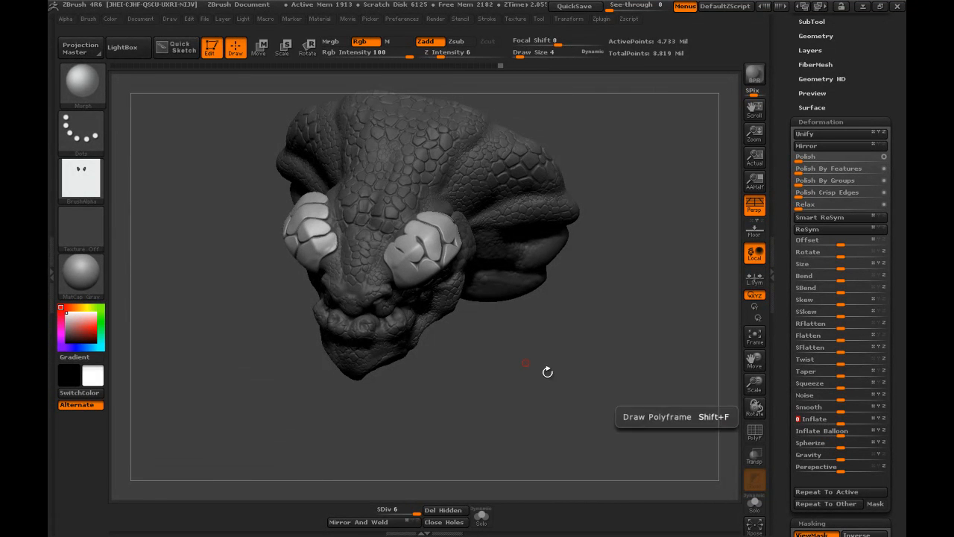
# - Clear the mask on the creature's head and add a new sculpting layer for further scale detail
pyautogui.moveTo(554, 360)
pyautogui.mouseDown()
pyautogui.moveTo(598, 322)
pyautogui.moveTo(567, 341)
pyautogui.moveTo(613, 371)
pyautogui.moveTo(588, 324)
pyautogui.moveTo(626, 346)
pyautogui.moveTo(599, 345)
pyautogui.moveTo(609, 320)
pyautogui.moveTo(653, 316)
pyautogui.mouseUp()
pyautogui.press('ctrl')
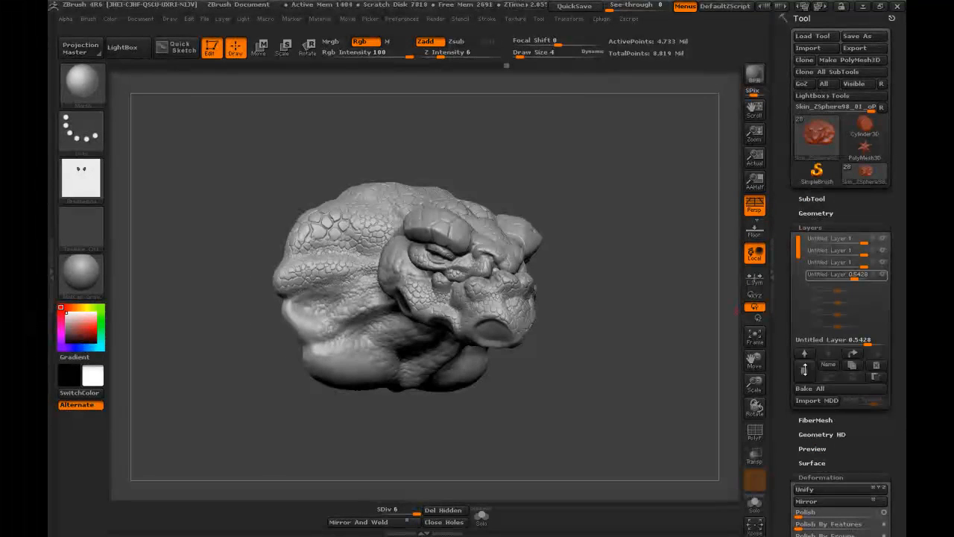
pyautogui.click(804, 373)
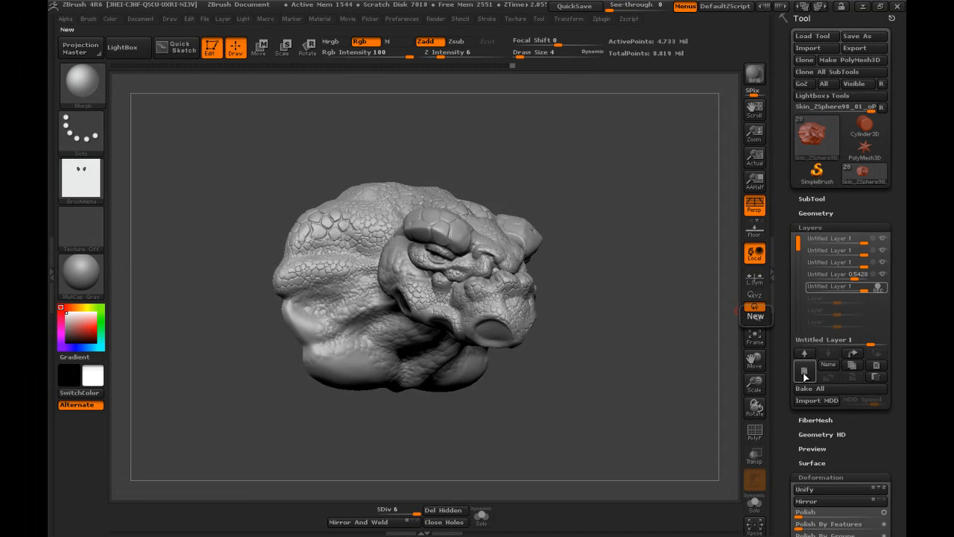
pyautogui.moveTo(658, 206); pyautogui.dragTo(652, 190)
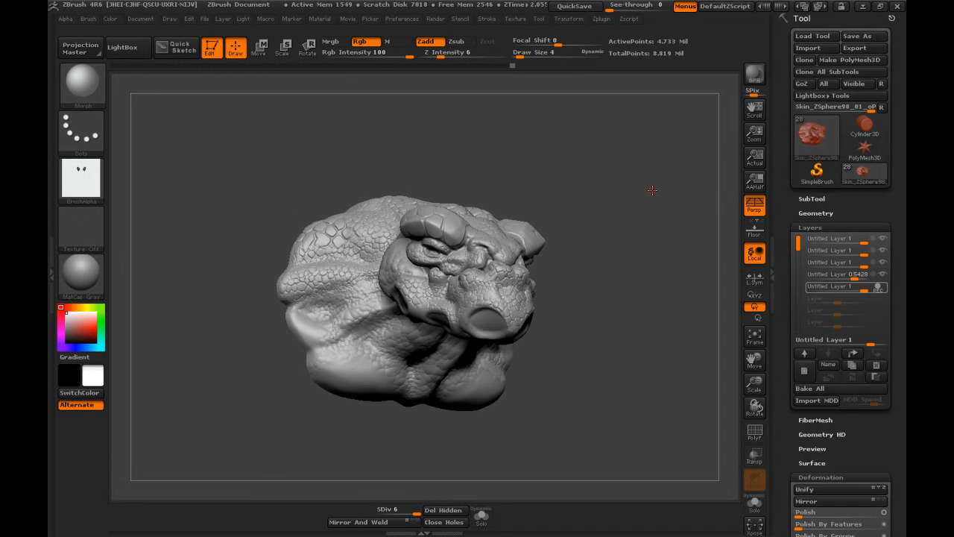
pyautogui.moveTo(608, 259); pyautogui.dragTo(661, 228)
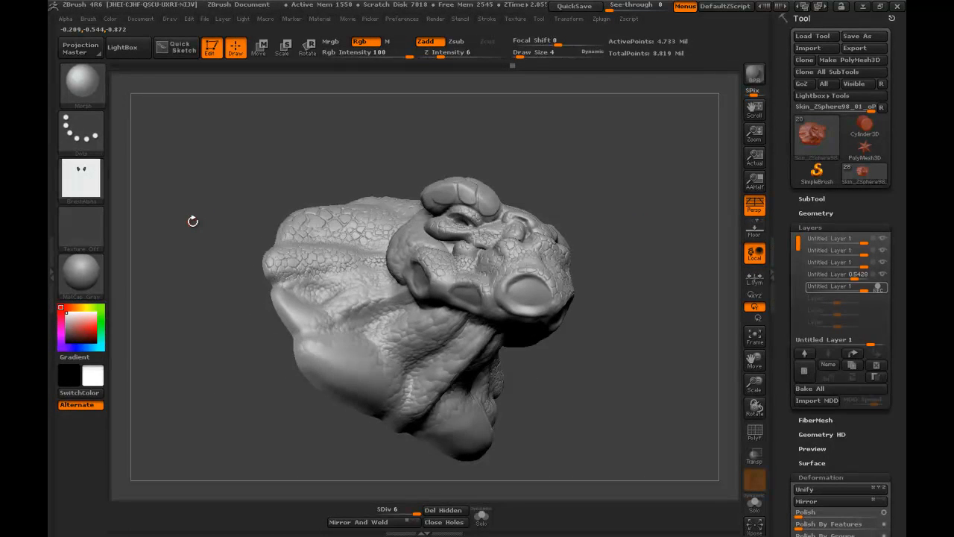
# - Choose the Standard brush and set its stroke type to DragRect
pyautogui.press('b')
pyautogui.press('s')
pyautogui.press('t')
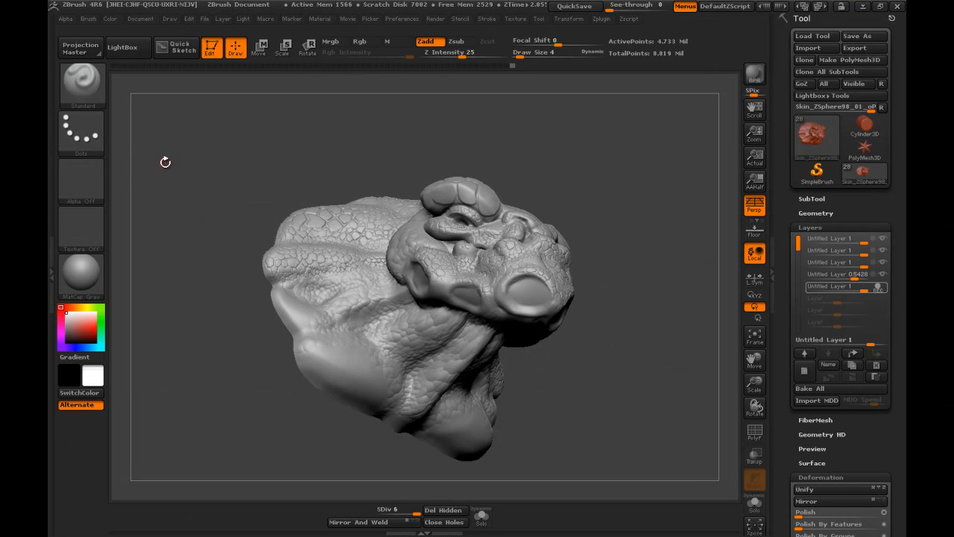
pyautogui.moveTo(164, 160); pyautogui.dragTo(147, 152)
pyautogui.click(87, 141)
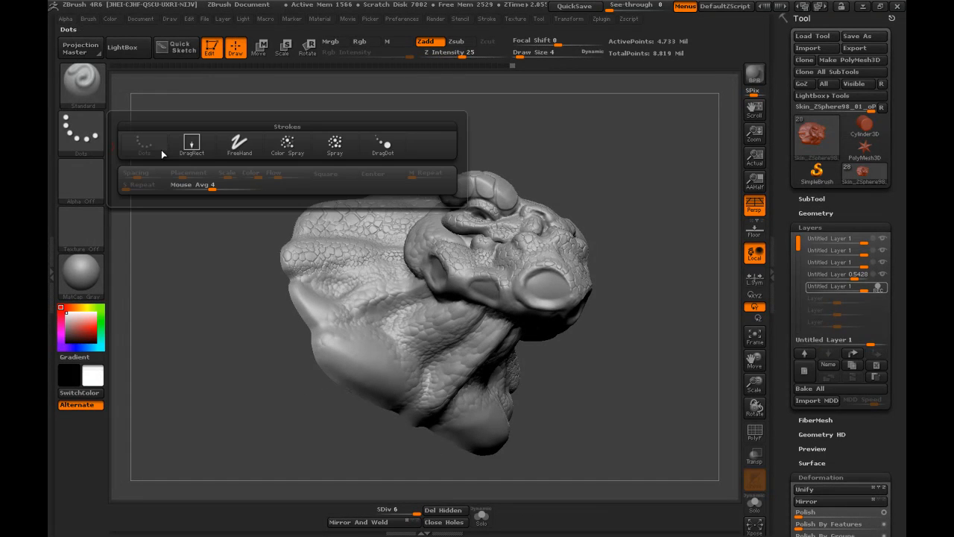
pyautogui.click(193, 147)
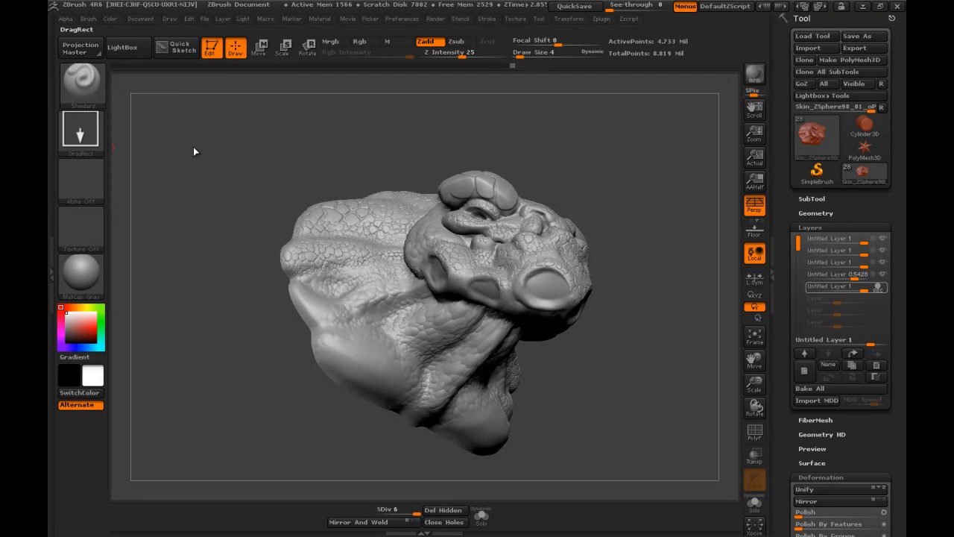
# - Import the ScalesGlow image from inside the ZB4R6 folder as the Standard brush's alpha
pyautogui.click(92, 186)
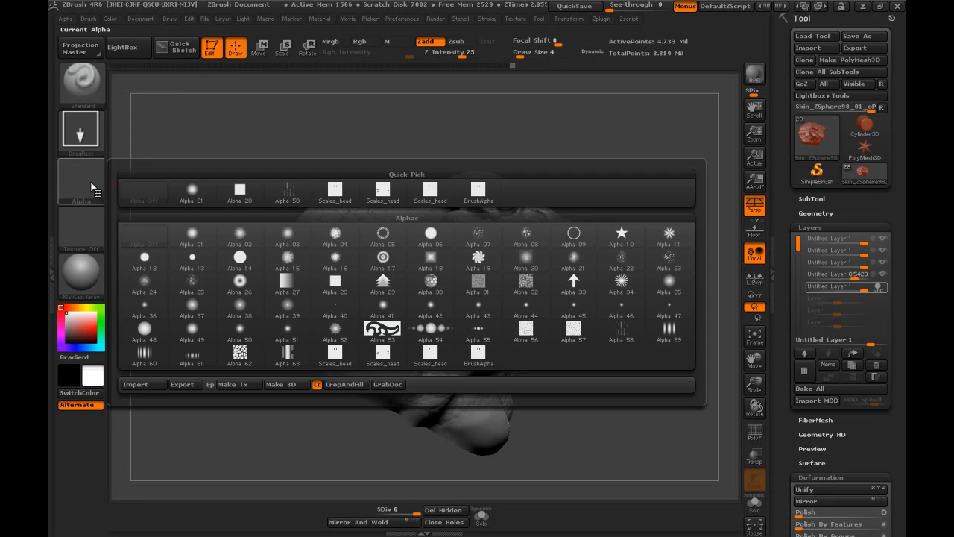
pyautogui.click(136, 384)
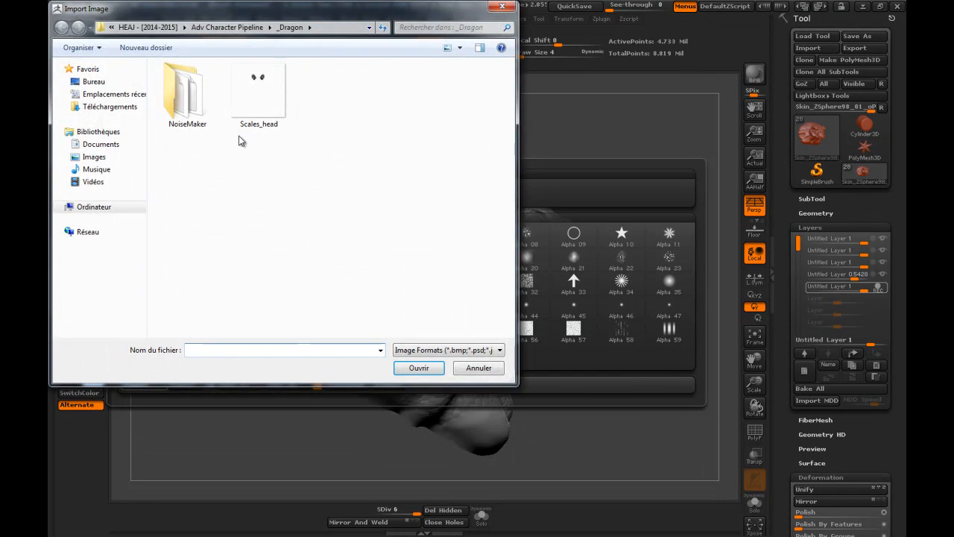
pyautogui.click(228, 27)
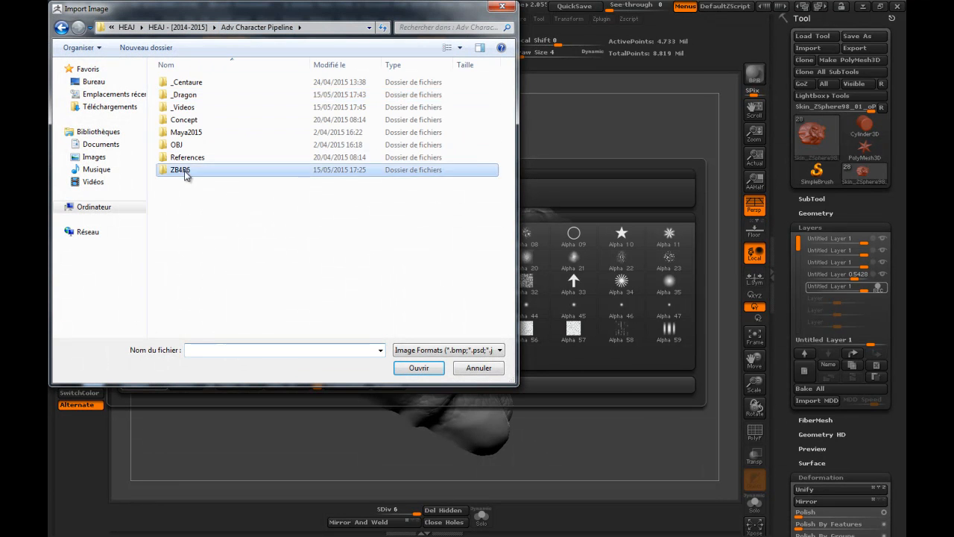
pyautogui.doubleClick(185, 171)
pyautogui.doubleClick(197, 142)
pyautogui.moveTo(249, 263); pyautogui.dragTo(176, 118)
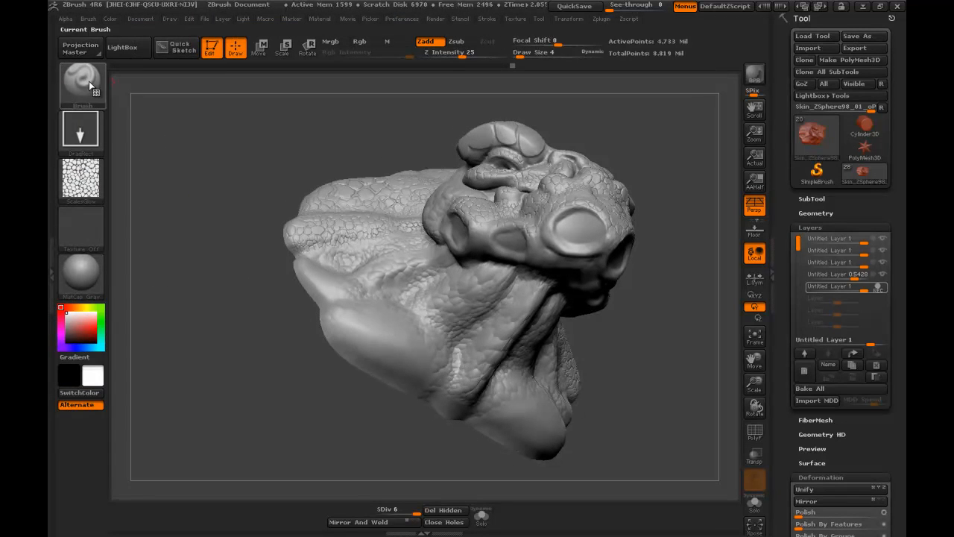
# - Try stamping the scale alpha over the smooth lower swelling and the frill edge above it, and undo both stamps
pyautogui.moveTo(224, 194)
pyautogui.mouseDown()
pyautogui.moveTo(293, 158)
pyautogui.moveTo(298, 122)
pyautogui.mouseUp()
pyautogui.moveTo(419, 383); pyautogui.dragTo(479, 339)
pyautogui.moveTo(377, 305); pyautogui.dragTo(364, 248)
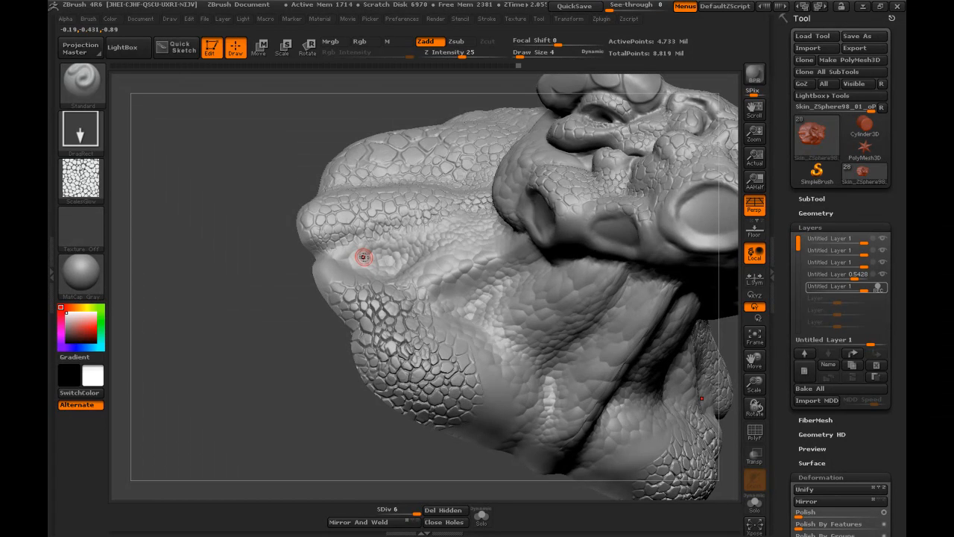
pyautogui.press('ctrl')
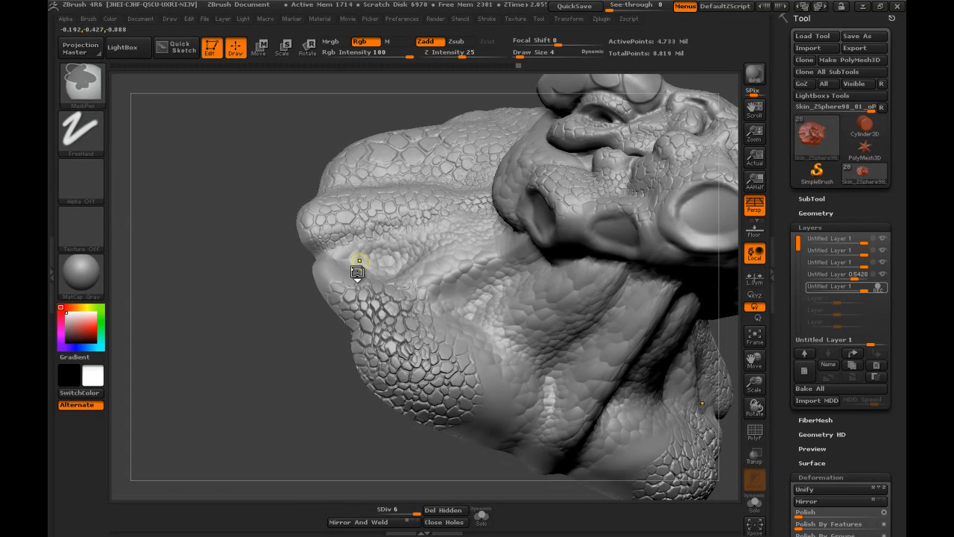
pyautogui.hotkey('ctrl', 'z')
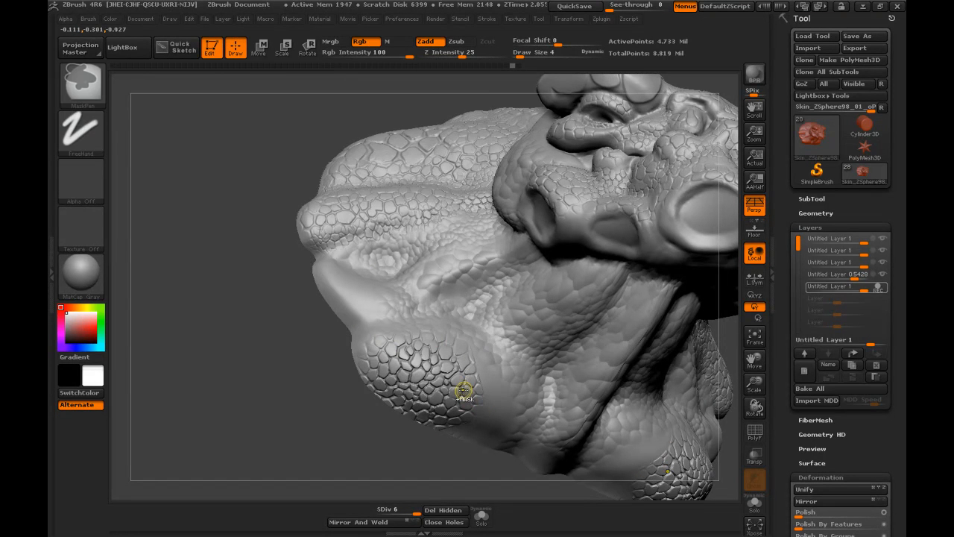
pyautogui.hotkey('ctrl', 'z')
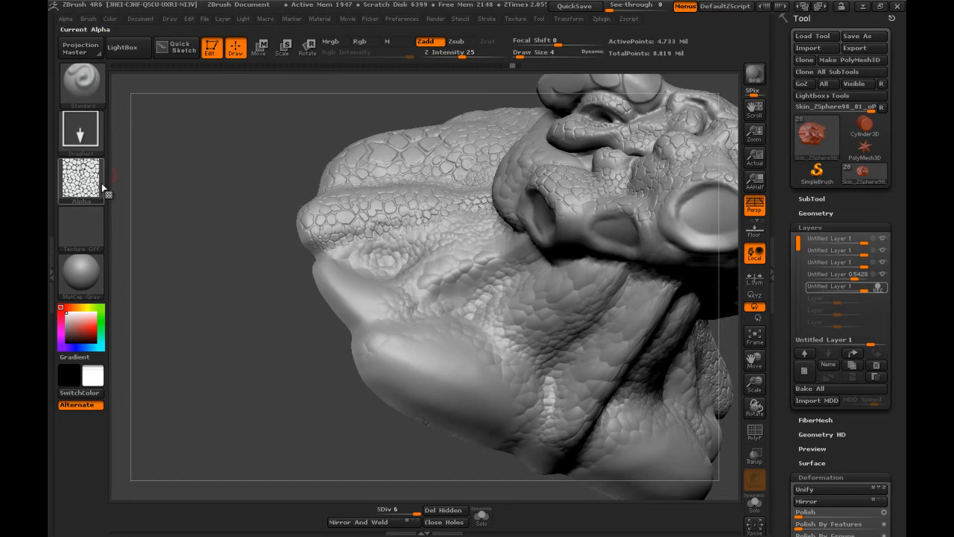
# - Replace the docked Material palette with the Alpha palette and expand its Modify settings
pyautogui.click(53, 279)
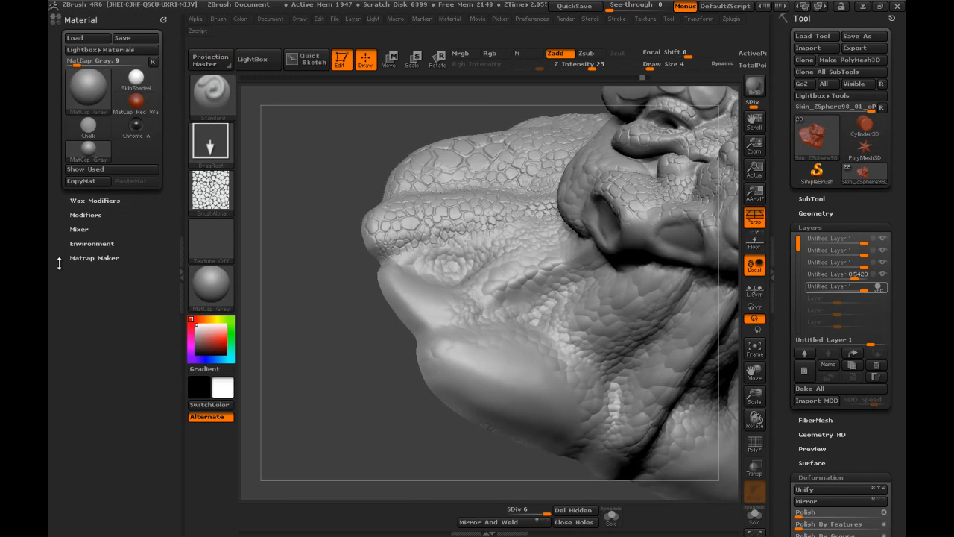
pyautogui.click(163, 19)
pyautogui.click(196, 21)
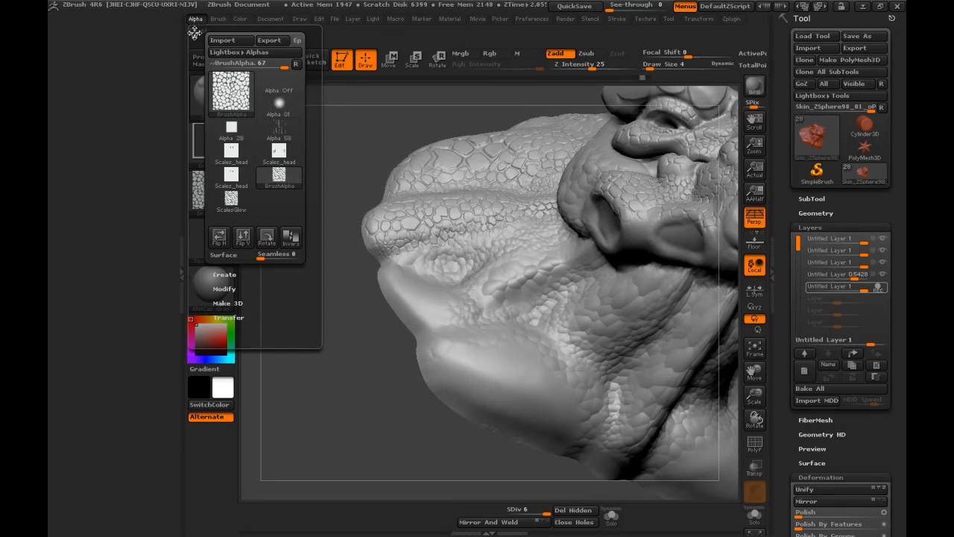
pyautogui.click(193, 32)
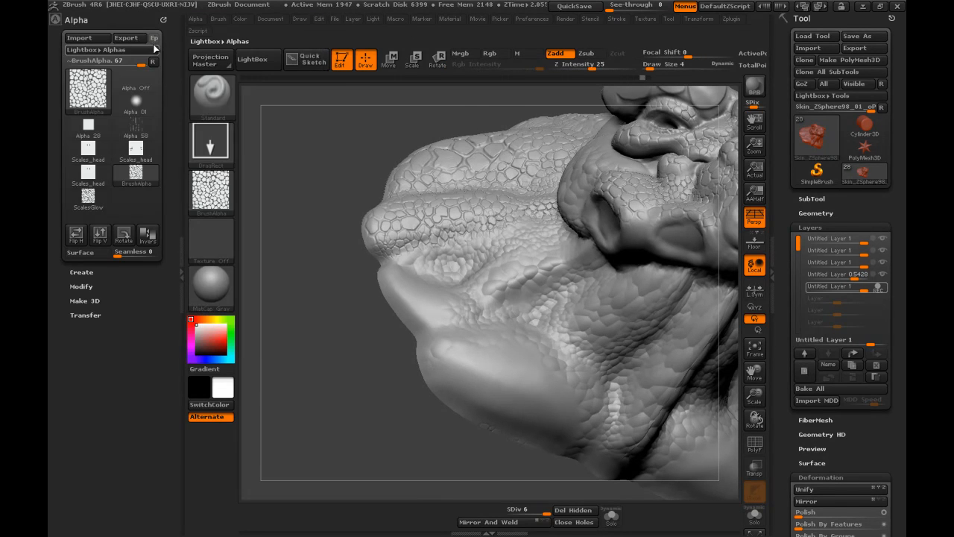
pyautogui.click(80, 286)
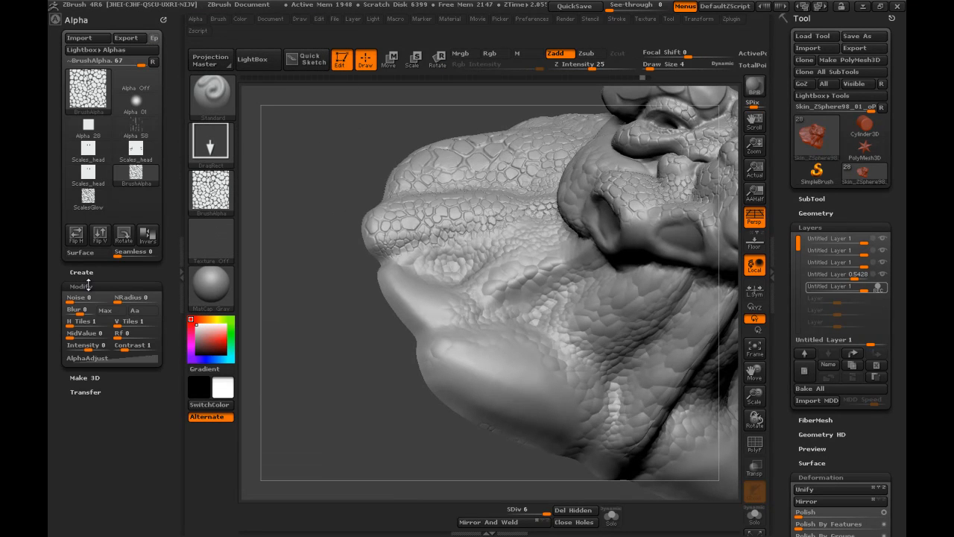
# - Set the alpha's NRadius to 512, test it with a stamp on the smooth lower swelling, and undo the stamp
pyautogui.moveTo(117, 297); pyautogui.dragTo(116, 297)
pyautogui.moveTo(480, 344); pyautogui.dragTo(488, 315)
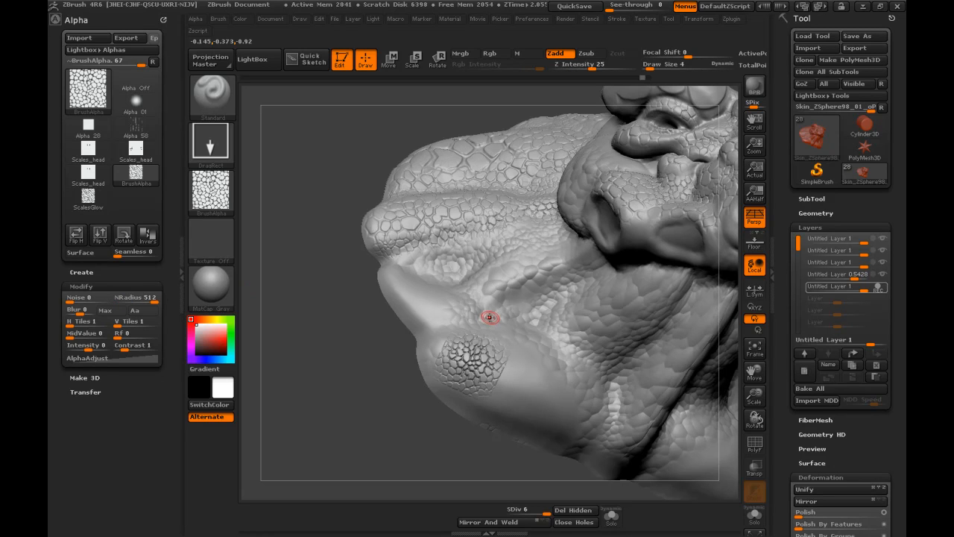
pyautogui.press('ctrl')
pyautogui.hotkey('ctrl', 'z')
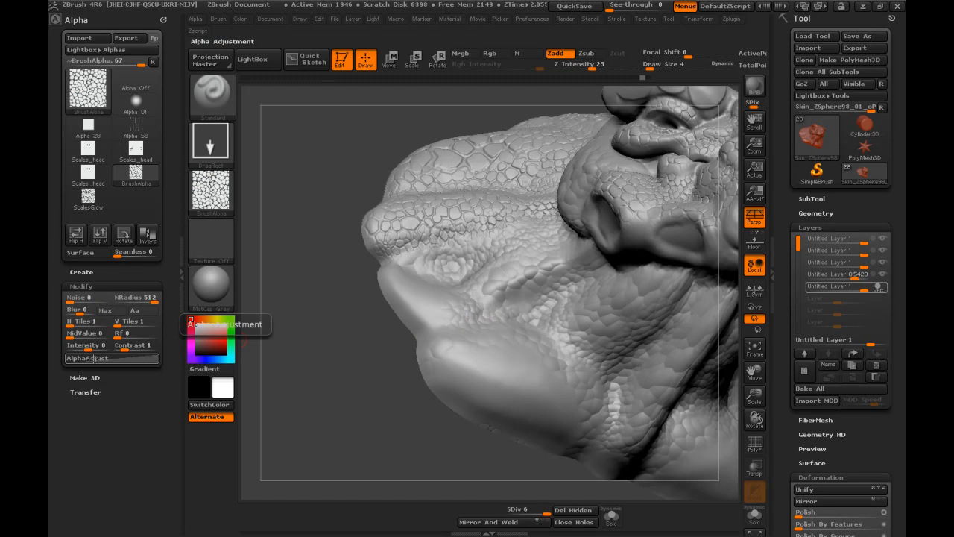
pyautogui.click(82, 272)
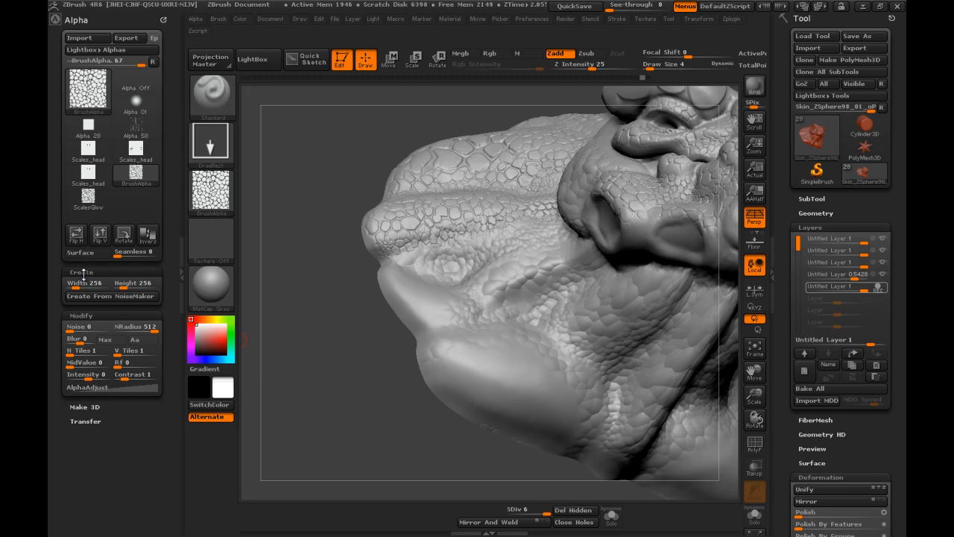
pyautogui.click(82, 272)
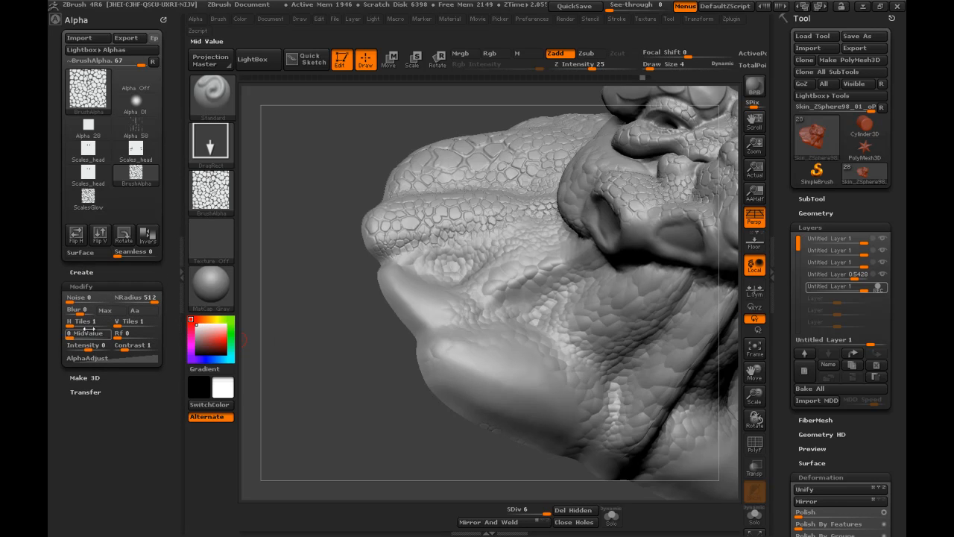
pyautogui.click(85, 377)
pyautogui.click(85, 378)
pyautogui.click(85, 391)
pyautogui.click(85, 392)
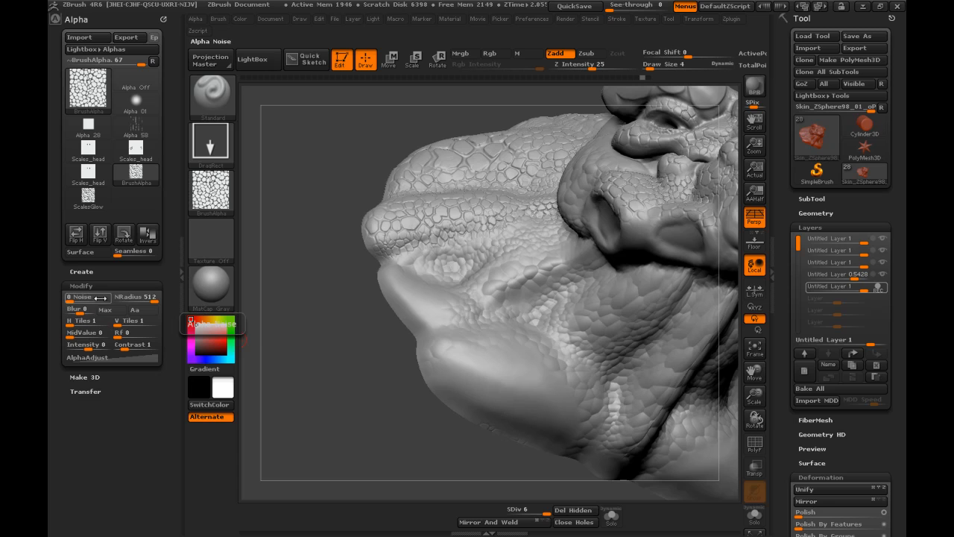
# - Reduce the alpha's NRadius to about 21, stamp a test patch on the lower swelling, and undo it
pyautogui.moveTo(149, 297); pyautogui.dragTo(136, 297)
pyautogui.moveTo(483, 377); pyautogui.dragTo(494, 347)
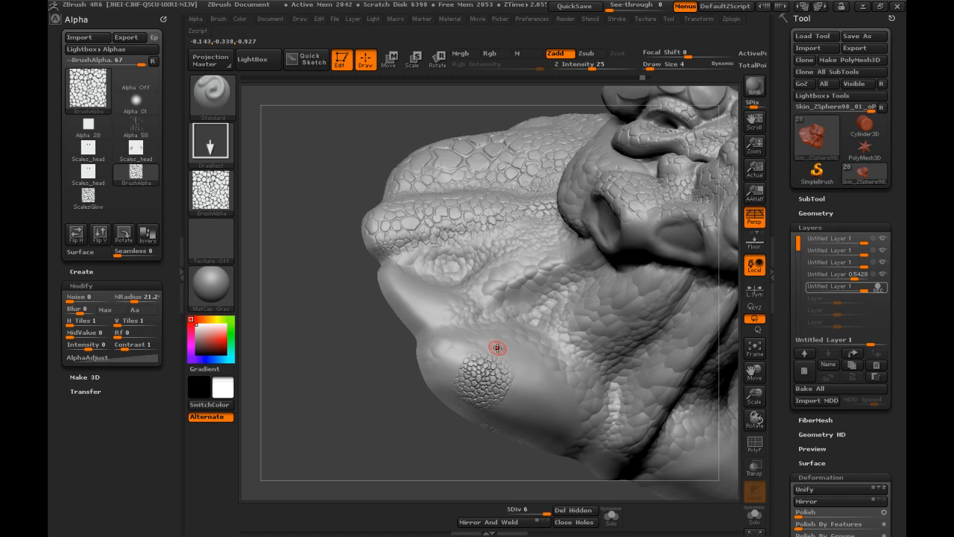
pyautogui.press('ctrl')
pyautogui.hotkey('ctrl', 'z')
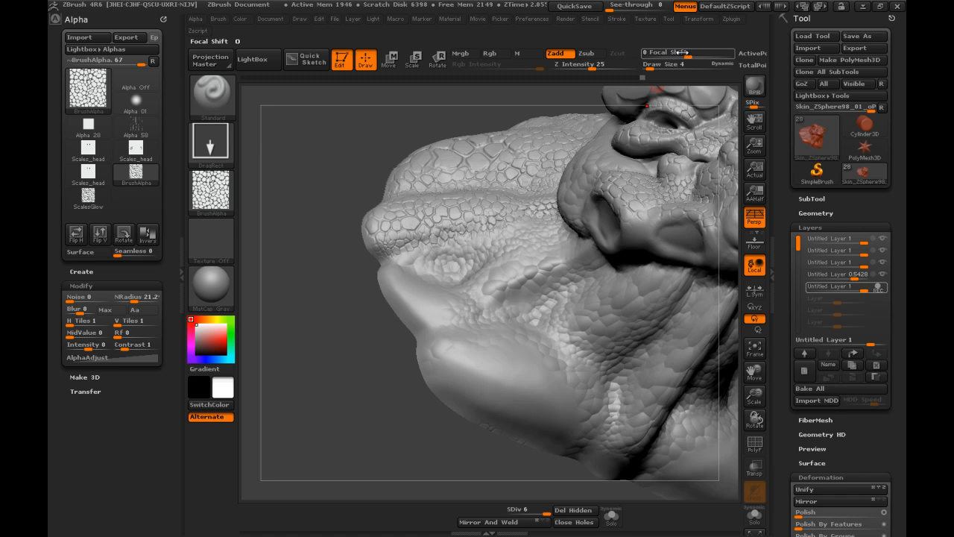
# - Set the brush's Focal Shift to 28 and stamp a patch of scales on the smooth lower swelling
pyautogui.moveTo(695, 46); pyautogui.dragTo(738, 46)
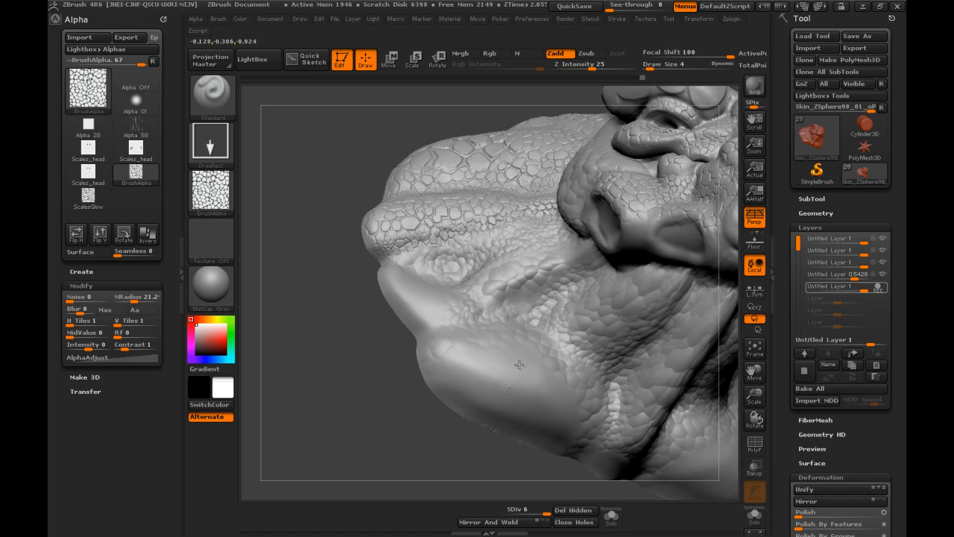
pyautogui.moveTo(729, 56); pyautogui.dragTo(701, 90)
pyautogui.moveTo(481, 374); pyautogui.dragTo(494, 339)
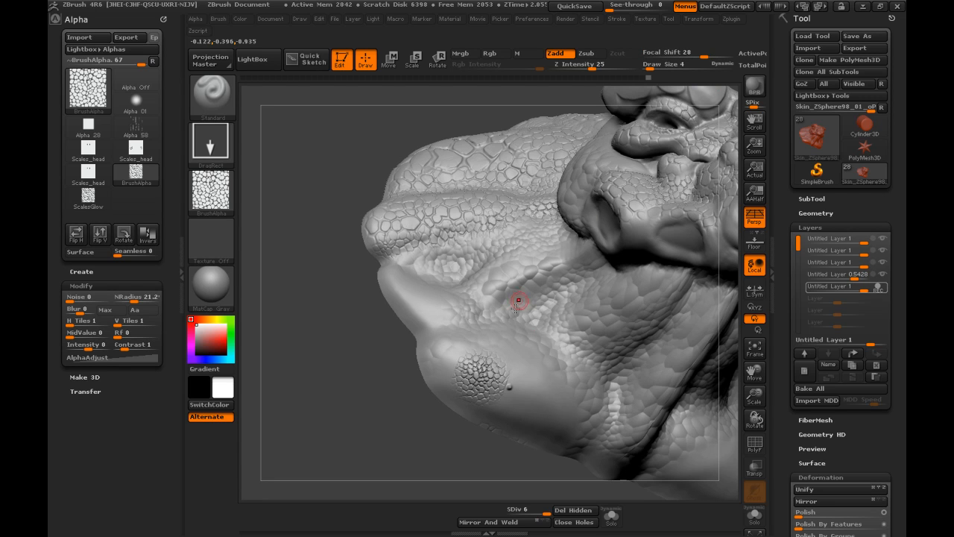
# - Stamp a test patch with Focal Shift 41, set Focal Shift to 51, and undo the test stamps on the lower swelling
pyautogui.moveTo(703, 57); pyautogui.dragTo(709, 56)
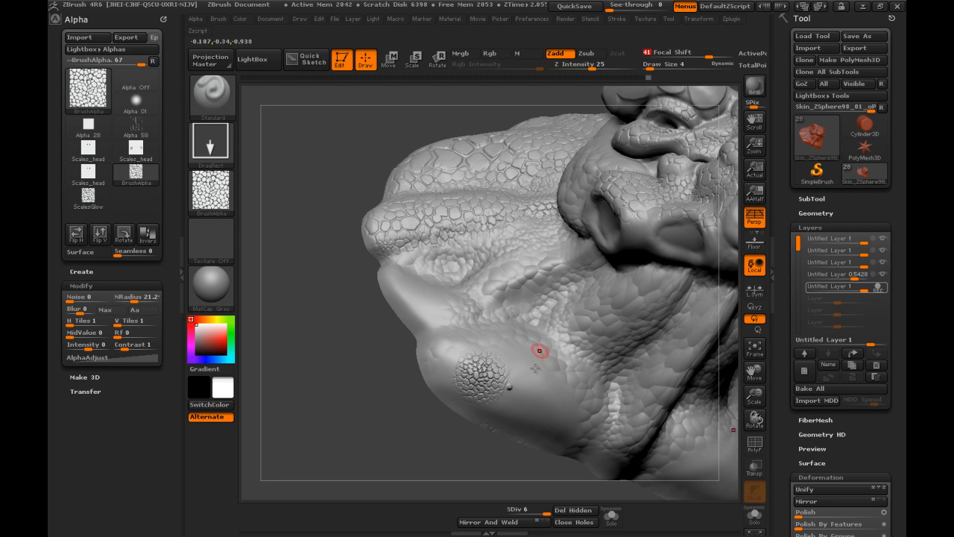
pyautogui.moveTo(537, 396); pyautogui.dragTo(542, 358)
pyautogui.click(713, 55)
pyautogui.press('ctrl')
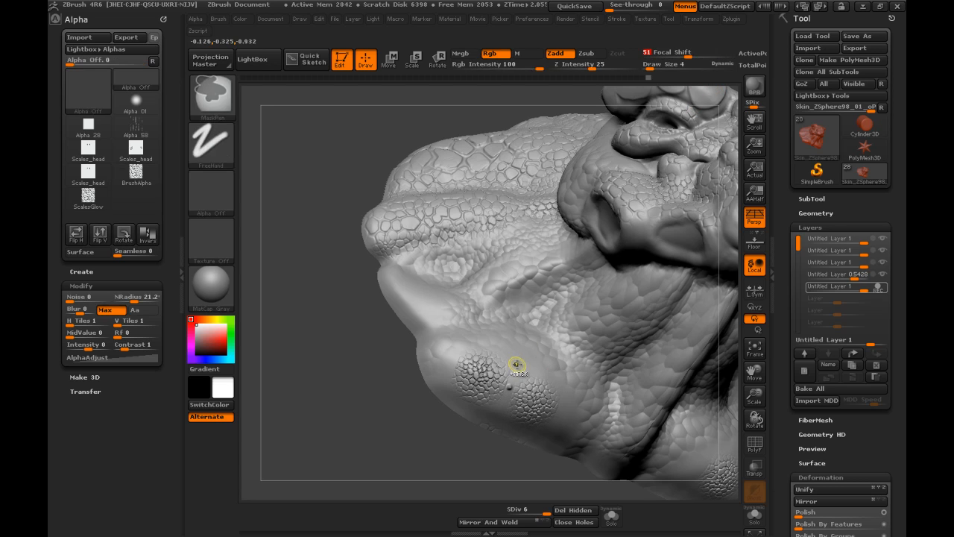
pyautogui.hotkey('ctrl', 'z')
pyautogui.hotkey('ctrl', 'z')
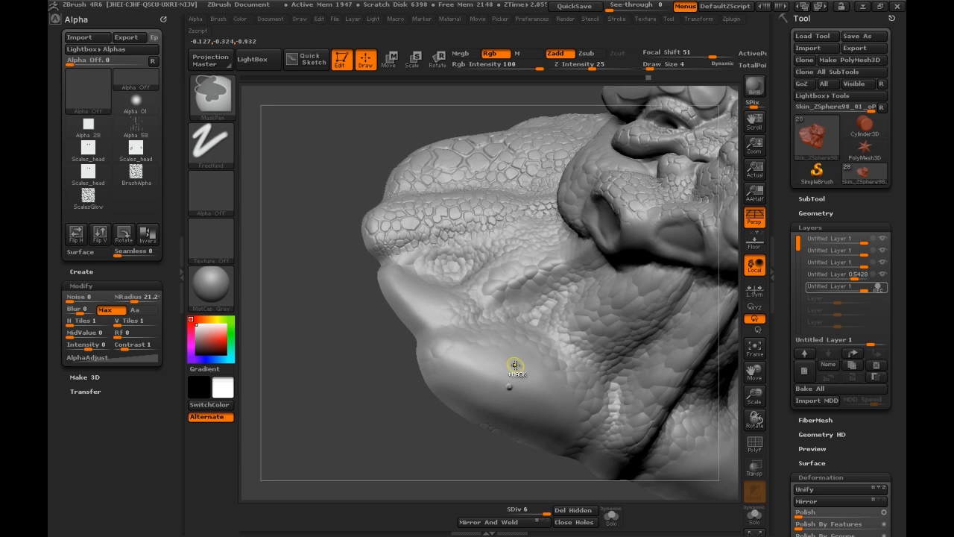
# - Stamp overlapping patches of scales along the smooth lower swelling and inspect them from several angles
pyautogui.moveTo(476, 357); pyautogui.dragTo(477, 325)
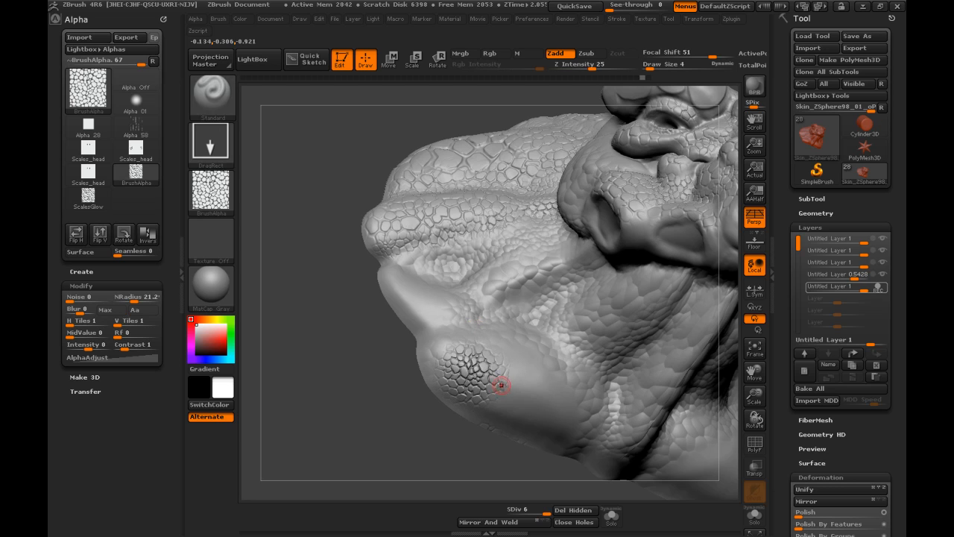
pyautogui.moveTo(513, 363); pyautogui.dragTo(492, 331)
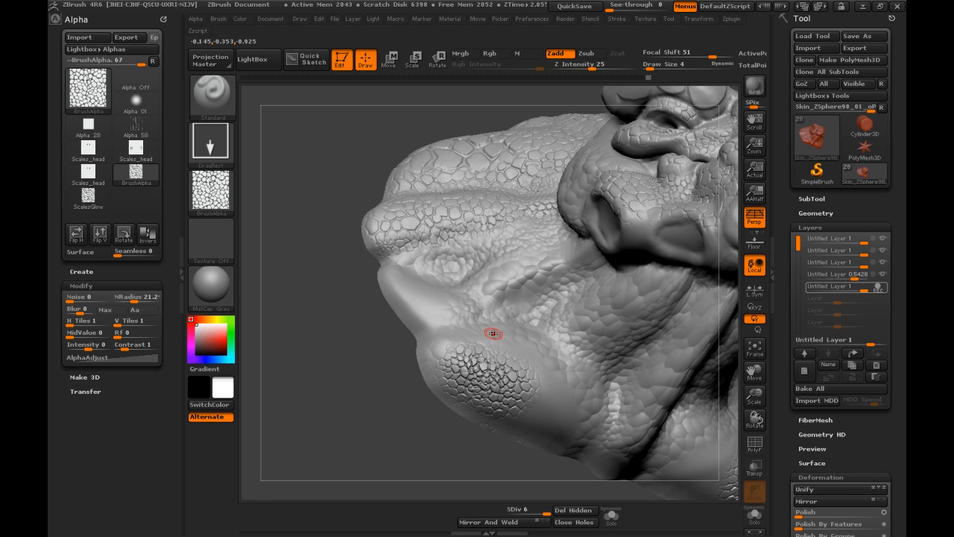
pyautogui.hotkey('ctrl', 'z')
pyautogui.moveTo(518, 373); pyautogui.dragTo(520, 330)
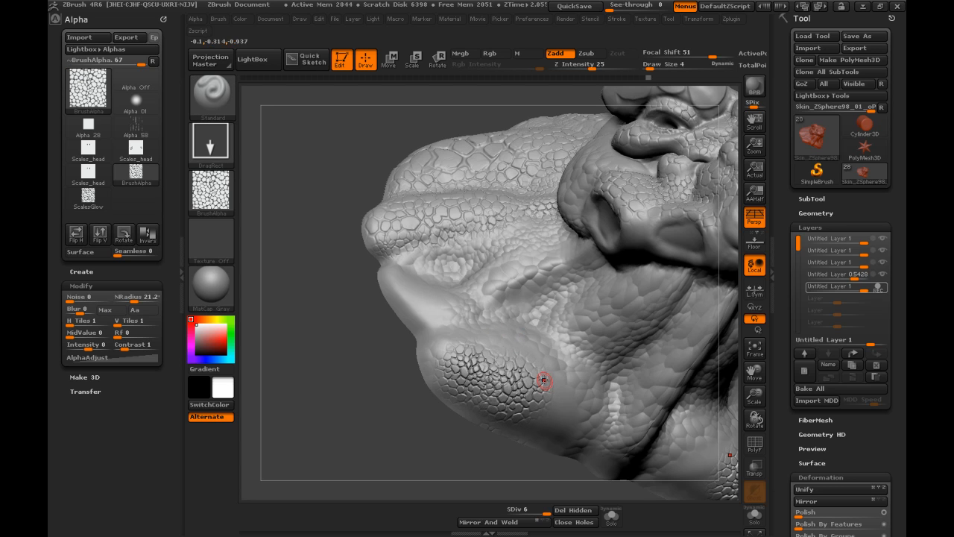
pyautogui.moveTo(565, 412); pyautogui.dragTo(568, 358)
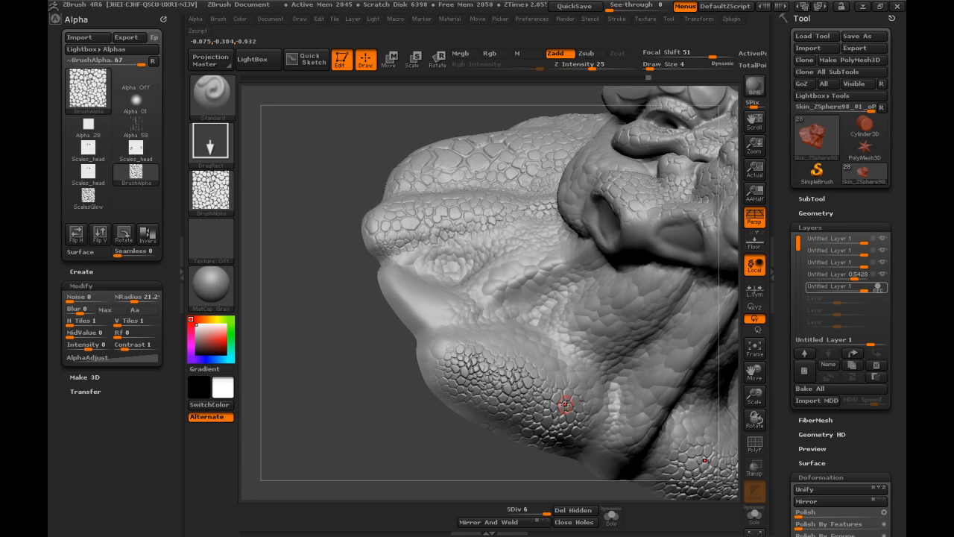
pyautogui.moveTo(464, 441); pyautogui.dragTo(549, 400)
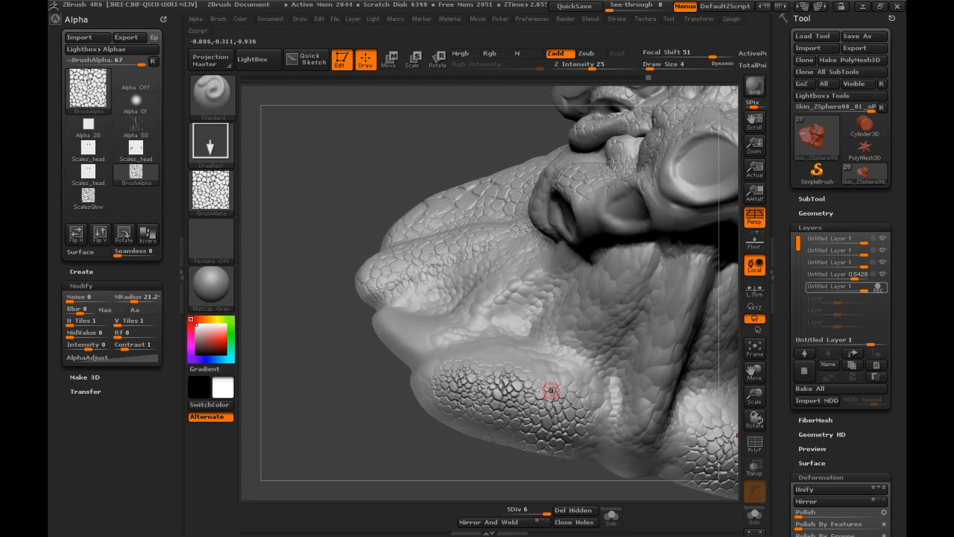
pyautogui.moveTo(379, 429); pyautogui.dragTo(397, 448)
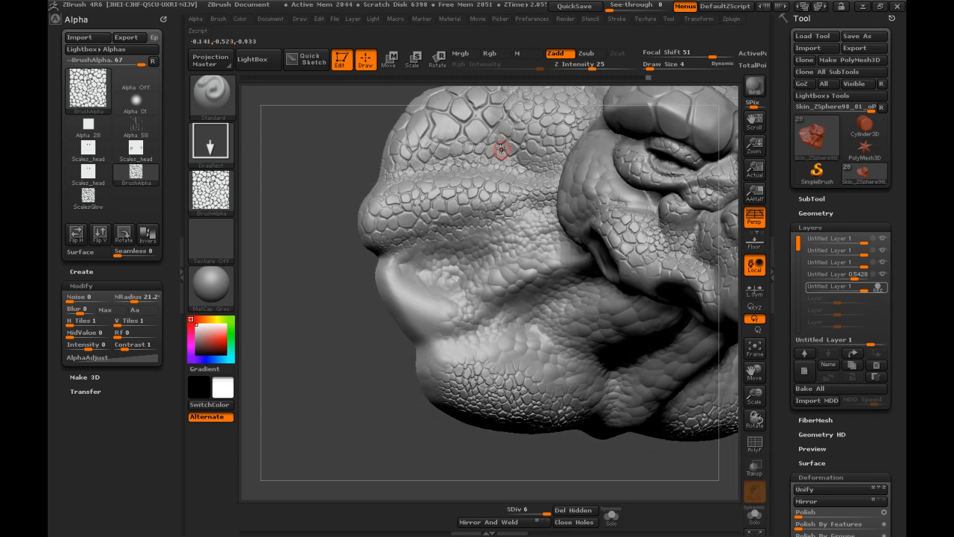
pyautogui.moveTo(352, 429); pyautogui.dragTo(505, 352)
# - Undo the overlapping scale stamps on the lower swelling
pyautogui.press('ctrl')
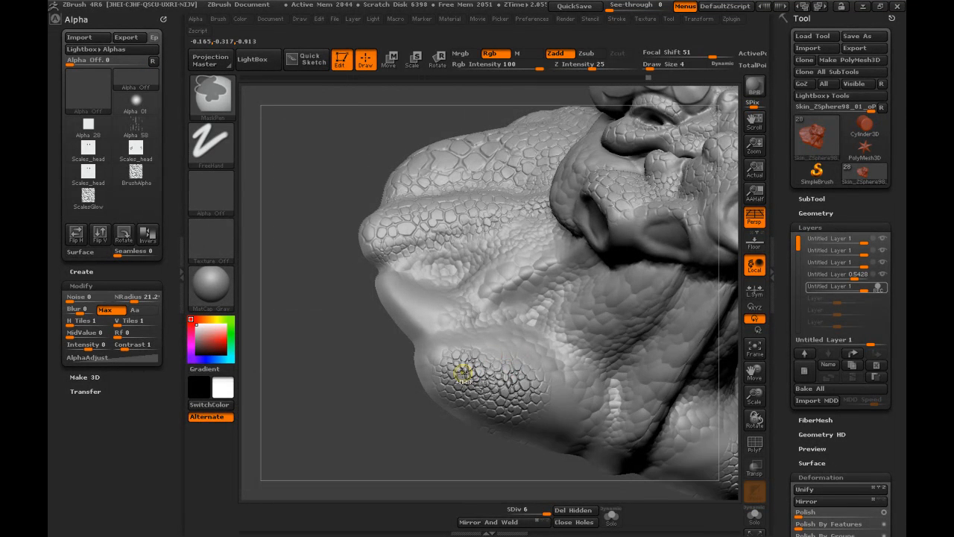
pyautogui.hotkey('ctrl', 'z')
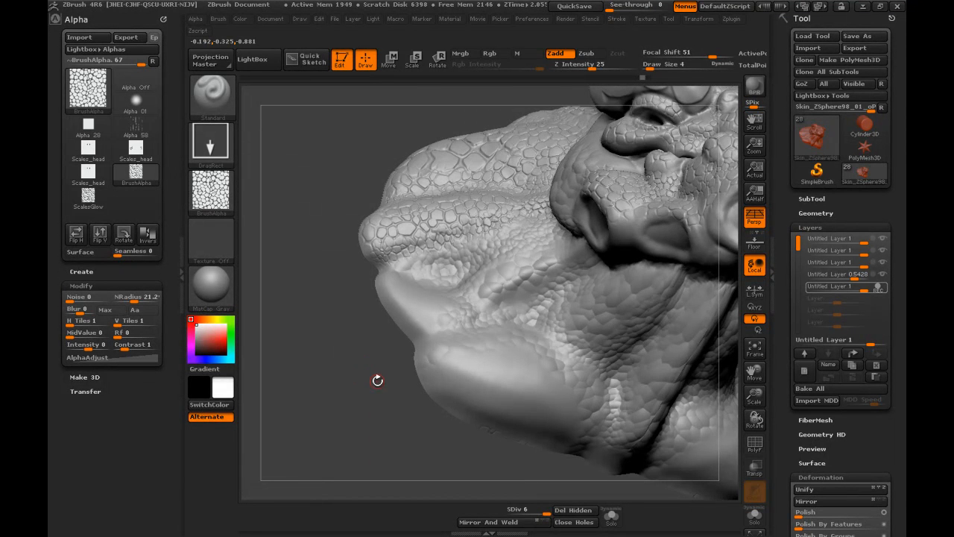
pyautogui.hotkey('ctrl', 'z')
pyautogui.hotkey('ctrl', 'z')
pyautogui.hotkey('ctrl', 'z')
pyautogui.hotkey('ctrl', 'z')
pyautogui.hotkey('ctrl', 'z')
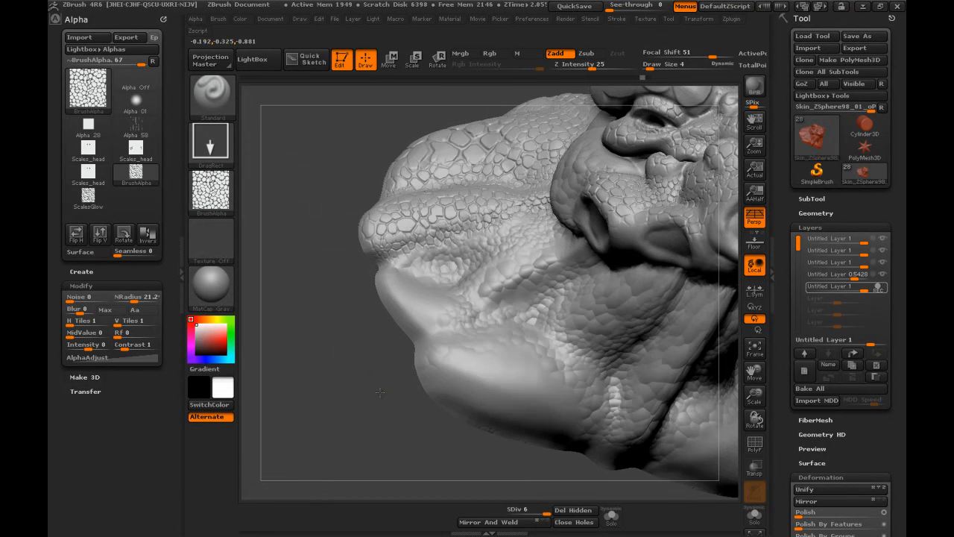
pyautogui.hotkey('ctrl', 'shift', 'z')
pyautogui.hotkey('ctrl', 'shift', 'z')
pyautogui.hotkey('ctrl', 'shift', 'z')
pyautogui.hotkey('ctrl', 'shift', 'z')
pyautogui.hotkey('ctrl', 'shift', 'z')
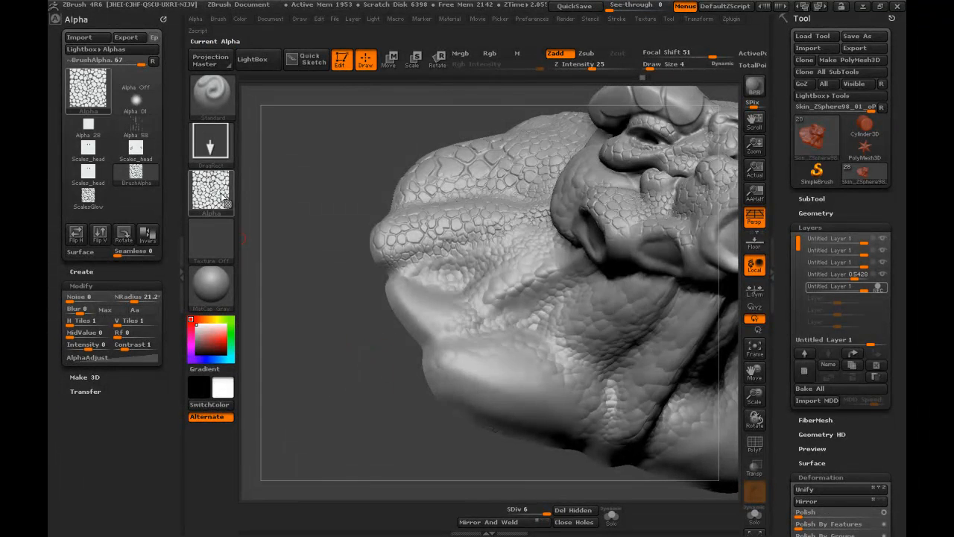
# - Switch the brush to Alpha 23 at Draw Size 7, test it with a stamp on the lower swelling, and undo the stamp
pyautogui.click(232, 210)
pyautogui.moveTo(628, 386)
pyautogui.click(797, 270)
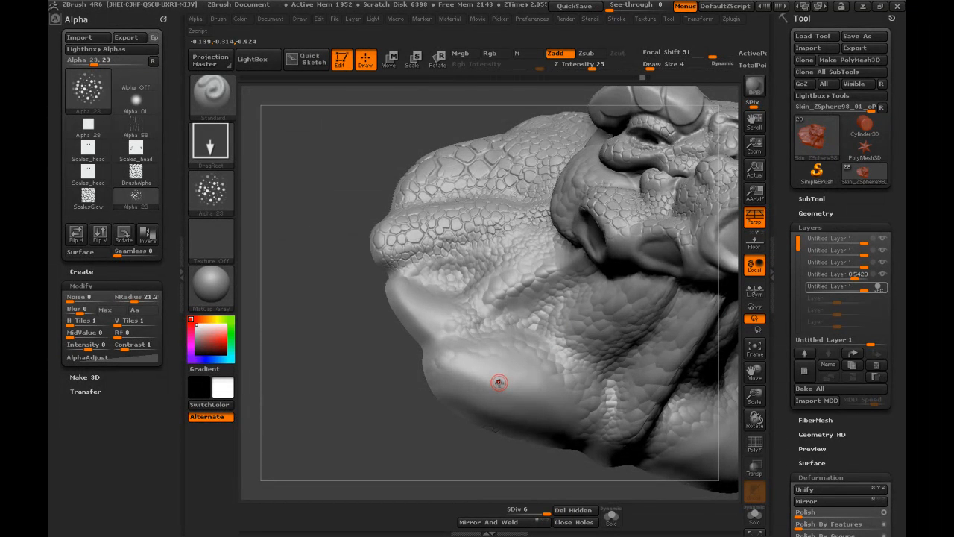
pyautogui.press('s')
pyautogui.click(499, 383)
pyautogui.moveTo(482, 363); pyautogui.dragTo(491, 348)
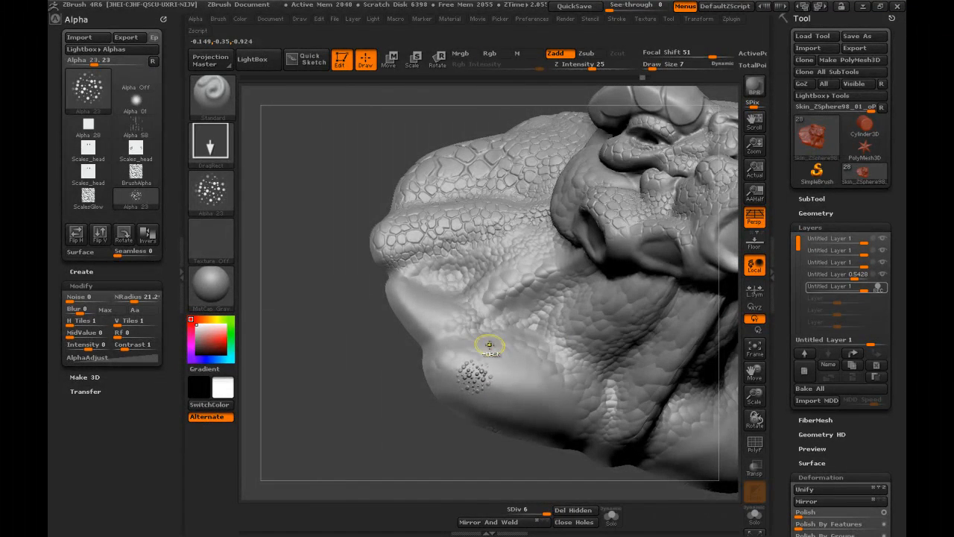
pyautogui.press('ctrl')
pyautogui.hotkey('ctrl', 'z')
# - Set the brush to Zsub with Z Intensity 8 and stamp fine pits over the smooth lower swelling
pyautogui.click(588, 53)
pyautogui.moveTo(589, 64); pyautogui.dragTo(573, 65)
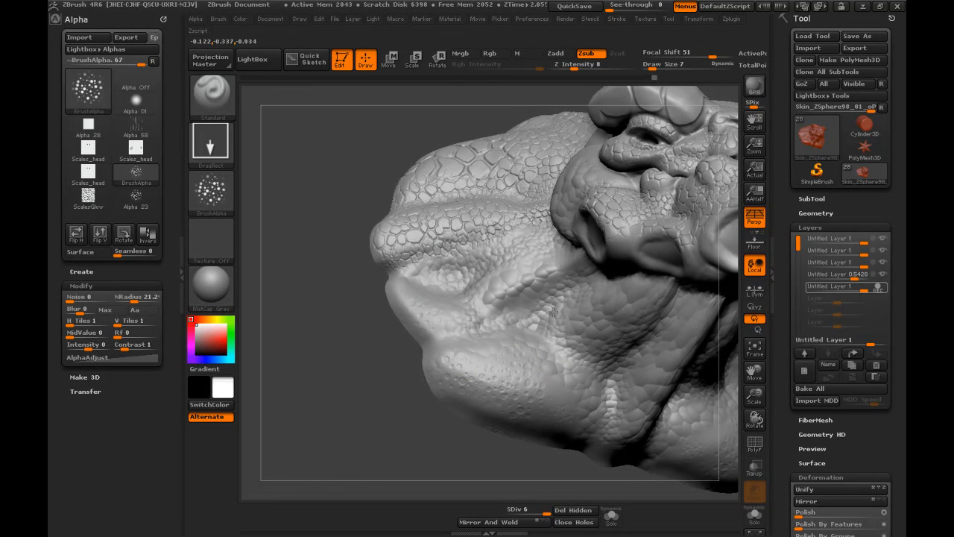
pyautogui.moveTo(369, 400)
pyautogui.mouseDown()
pyautogui.moveTo(353, 413)
pyautogui.moveTo(358, 384)
pyautogui.moveTo(367, 402)
pyautogui.moveTo(321, 375)
pyautogui.moveTo(358, 434)
pyautogui.moveTo(326, 379)
pyautogui.moveTo(328, 395)
pyautogui.mouseUp()
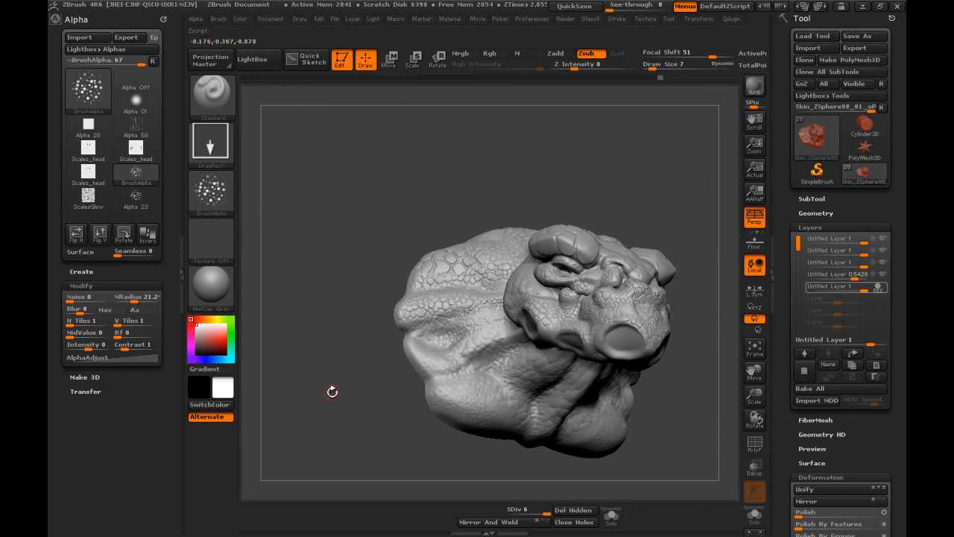
pyautogui.moveTo(675, 357)
pyautogui.mouseDown()
pyautogui.moveTo(704, 418)
pyautogui.moveTo(684, 441)
pyautogui.moveTo(580, 370)
pyautogui.moveTo(556, 375)
pyautogui.moveTo(656, 375)
pyautogui.moveTo(458, 351)
pyautogui.mouseUp()
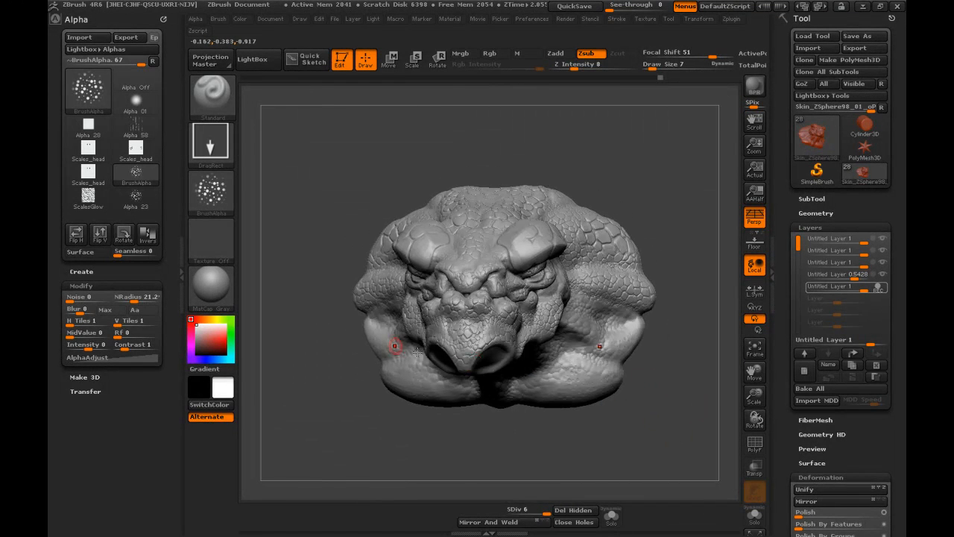
pyautogui.moveTo(334, 402); pyautogui.dragTo(370, 409)
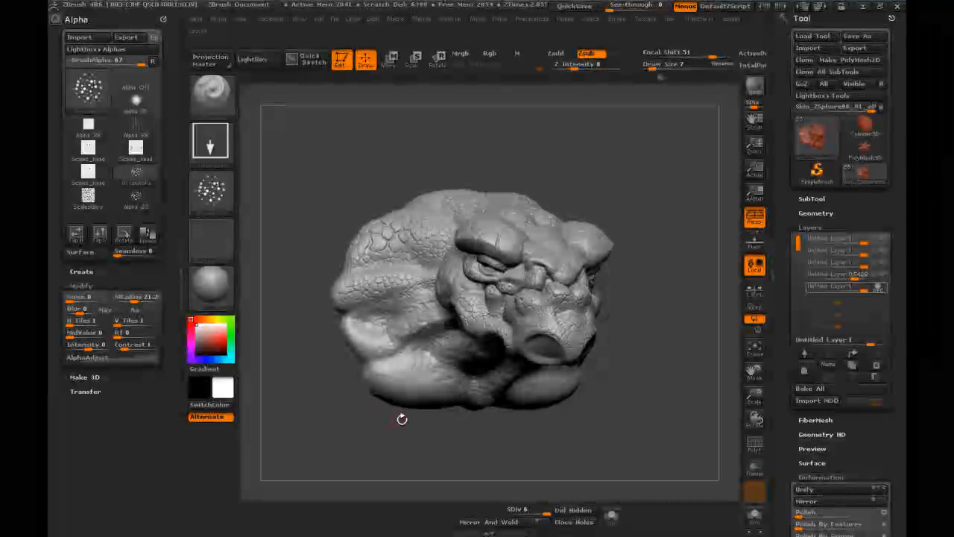
pyautogui.moveTo(631, 422); pyautogui.dragTo(642, 423)
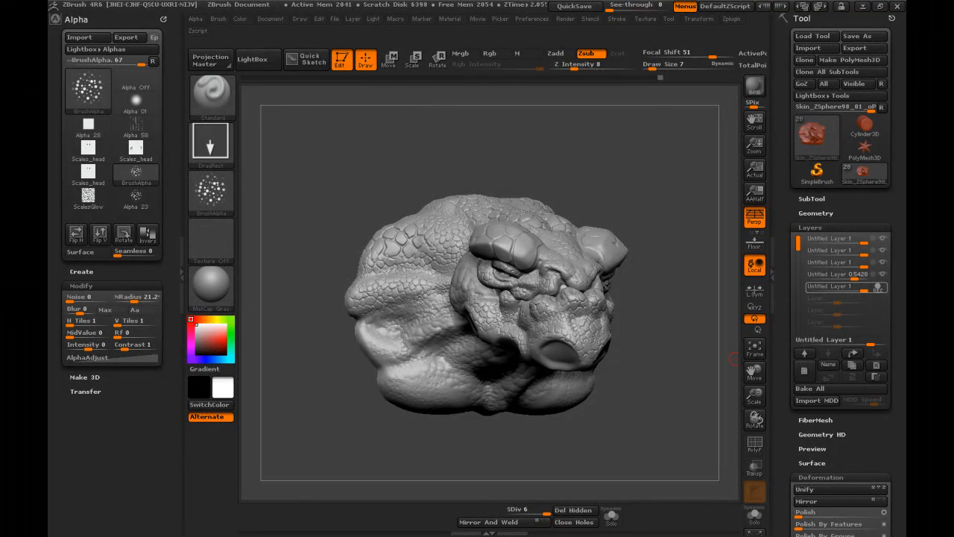
# - Hide the first layer in the layer list and examine the open-mouthed head from several angles
pyautogui.moveTo(733, 358); pyautogui.dragTo(615, 254)
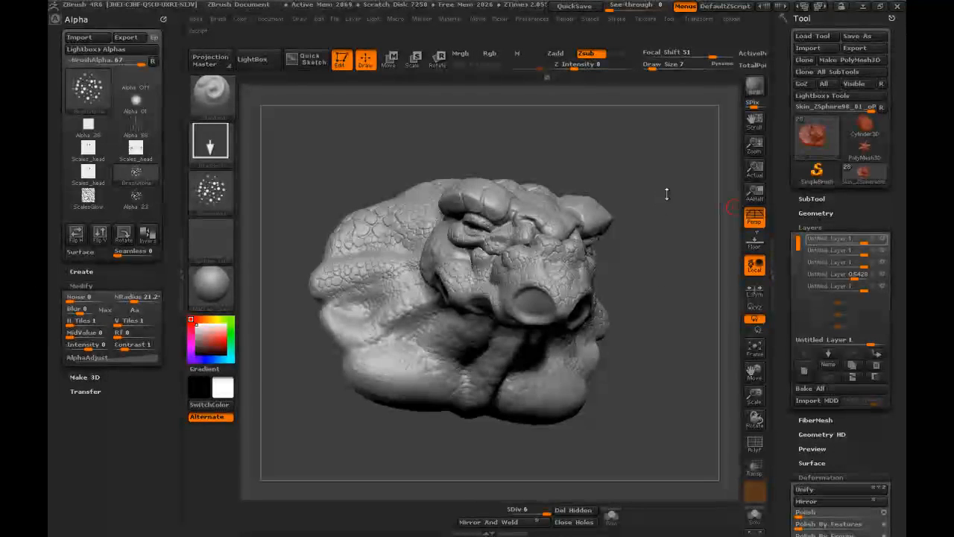
pyautogui.moveTo(674, 204); pyautogui.dragTo(691, 246)
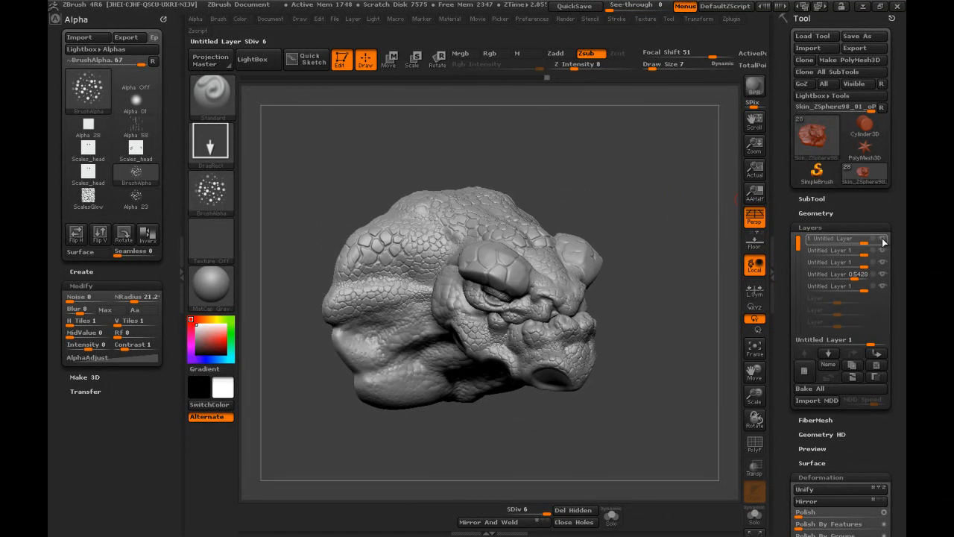
pyautogui.moveTo(884, 240)
pyautogui.moveTo(630, 195)
pyautogui.mouseDown()
pyautogui.moveTo(635, 173)
pyautogui.moveTo(638, 184)
pyautogui.mouseUp()
pyautogui.moveTo(628, 225)
pyautogui.mouseDown()
pyautogui.moveTo(626, 206)
pyautogui.moveTo(612, 206)
pyautogui.moveTo(658, 228)
pyautogui.moveTo(665, 214)
pyautogui.mouseUp()
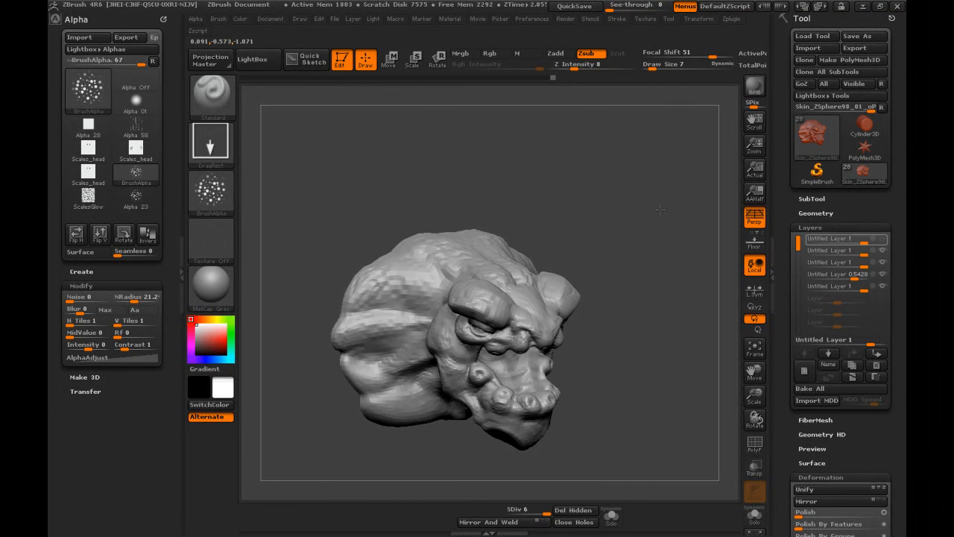
pyautogui.moveTo(662, 203); pyautogui.dragTo(674, 175)
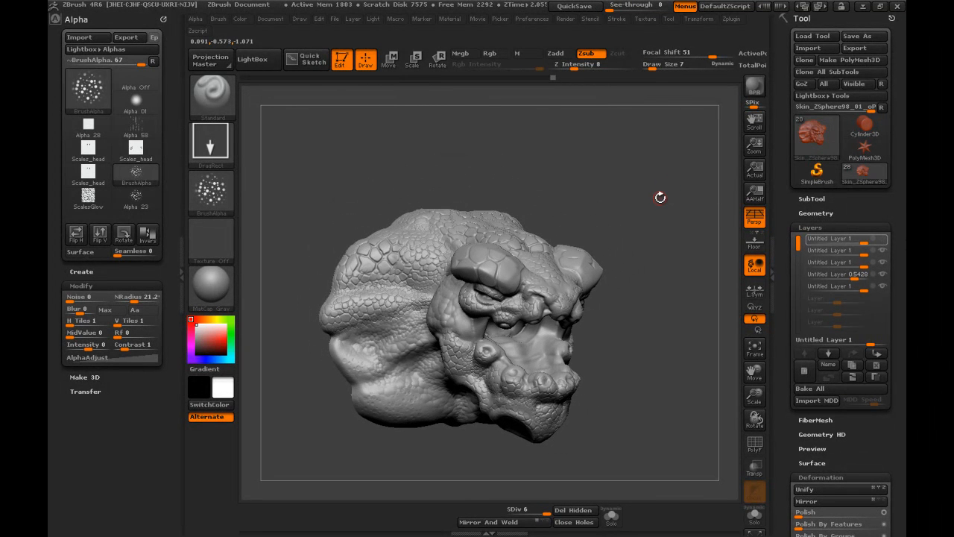
pyautogui.moveTo(657, 198); pyautogui.dragTo(654, 197)
pyautogui.moveTo(660, 205)
pyautogui.mouseDown()
pyautogui.moveTo(645, 194)
pyautogui.moveTo(647, 179)
pyautogui.moveTo(650, 211)
pyautogui.mouseUp()
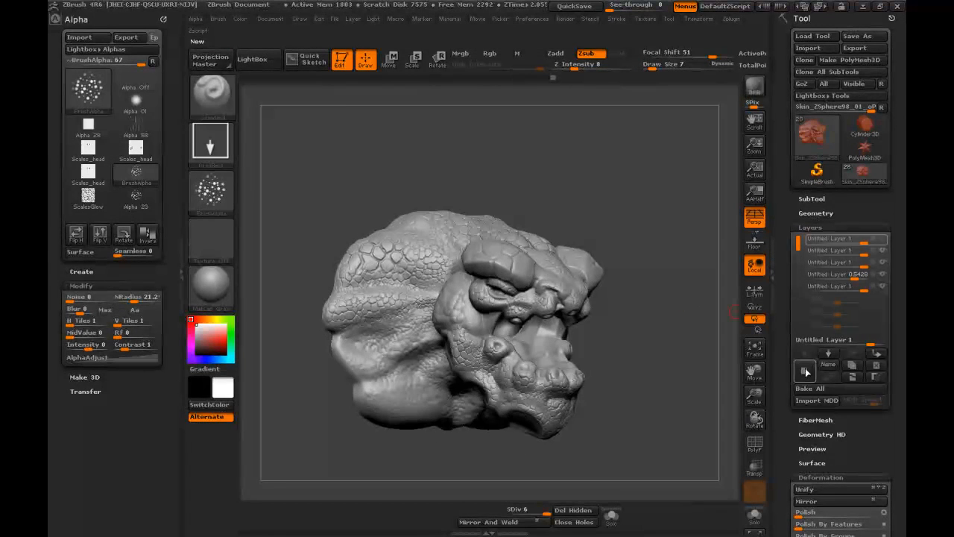
# - Add a new layer, choose a dark green (R 87, G 109, B 64), and fill the object with it
pyautogui.click(805, 372)
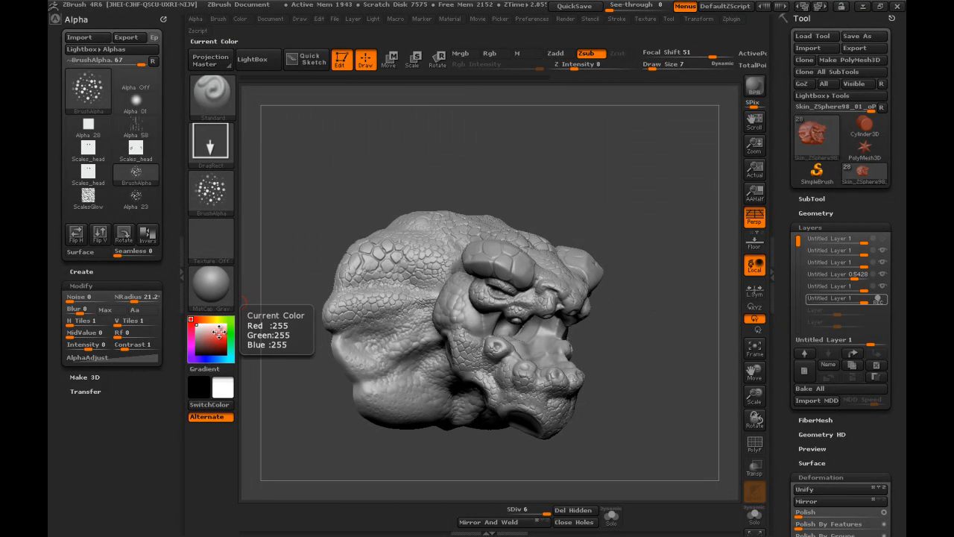
pyautogui.moveTo(218, 330); pyautogui.dragTo(203, 343)
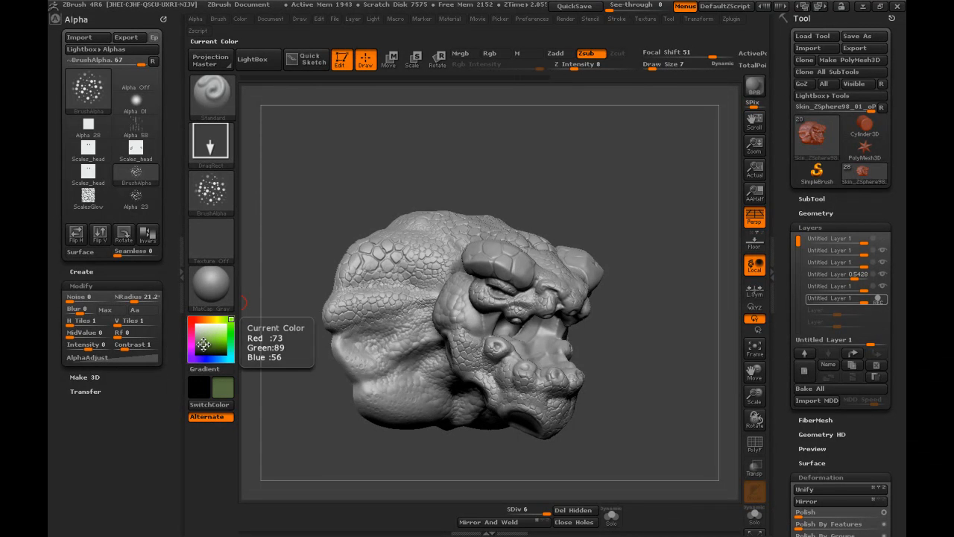
pyautogui.click(240, 20)
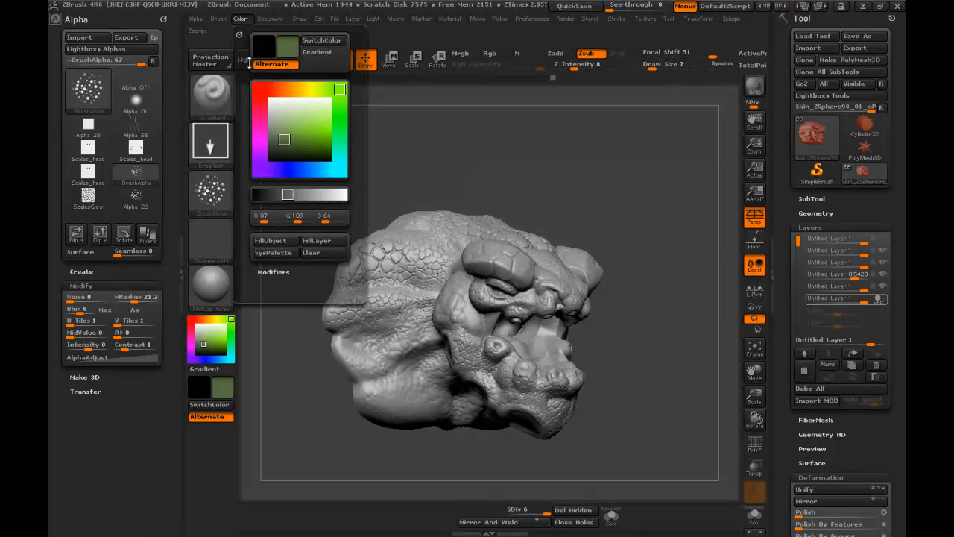
pyautogui.click(274, 241)
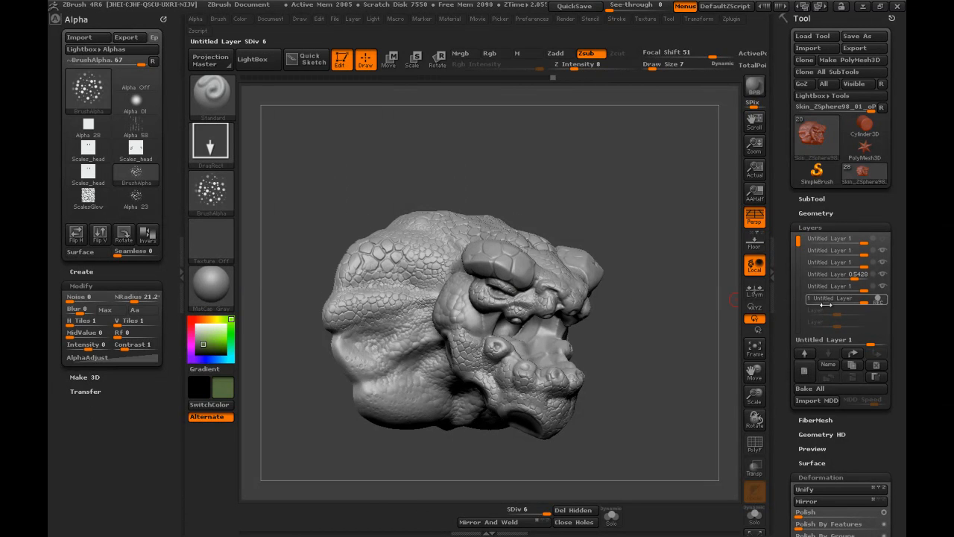
# - Turn off recording on the selected layer and fill the whole head with the current dark green colour
pyautogui.click(879, 300)
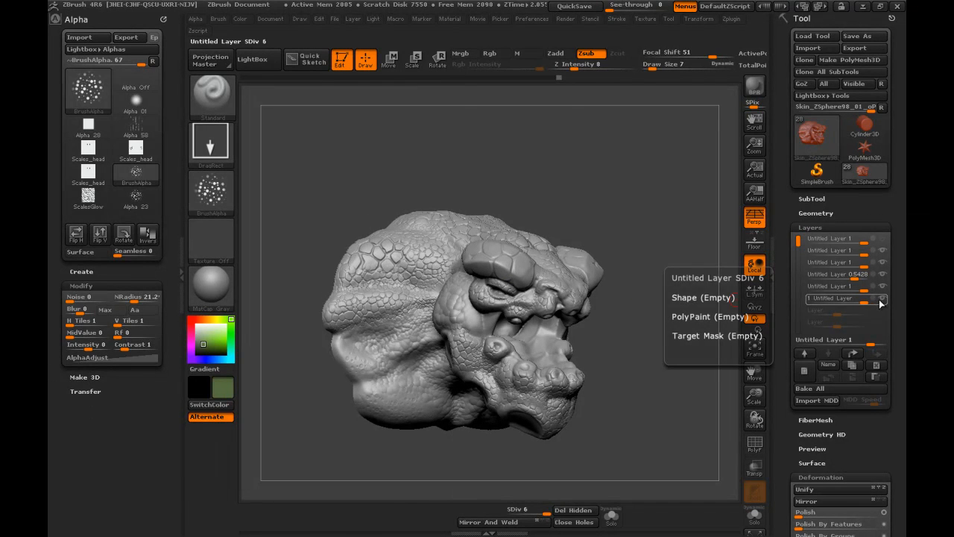
pyautogui.click(240, 19)
pyautogui.click(273, 240)
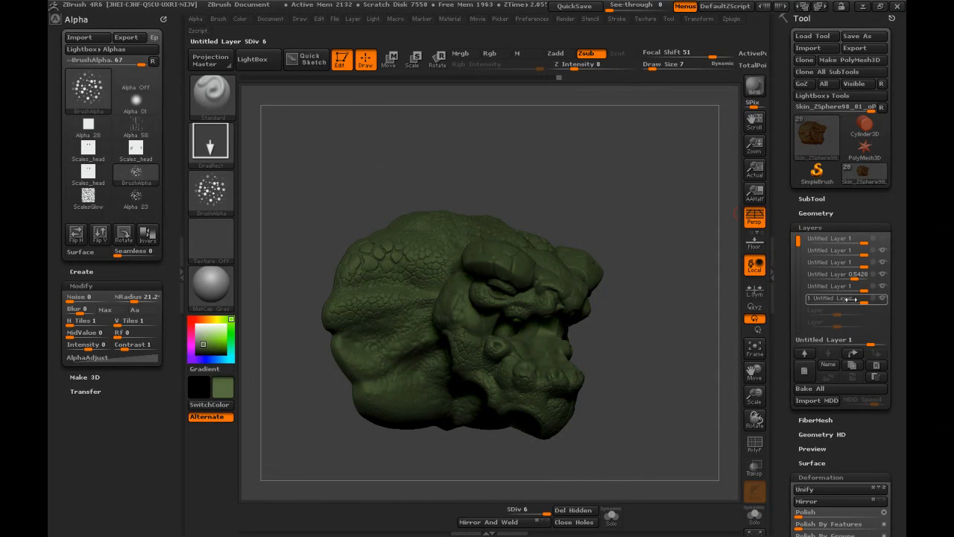
# - Delete the selected empty layer from the head's layer stack
pyautogui.moveTo(840, 299)
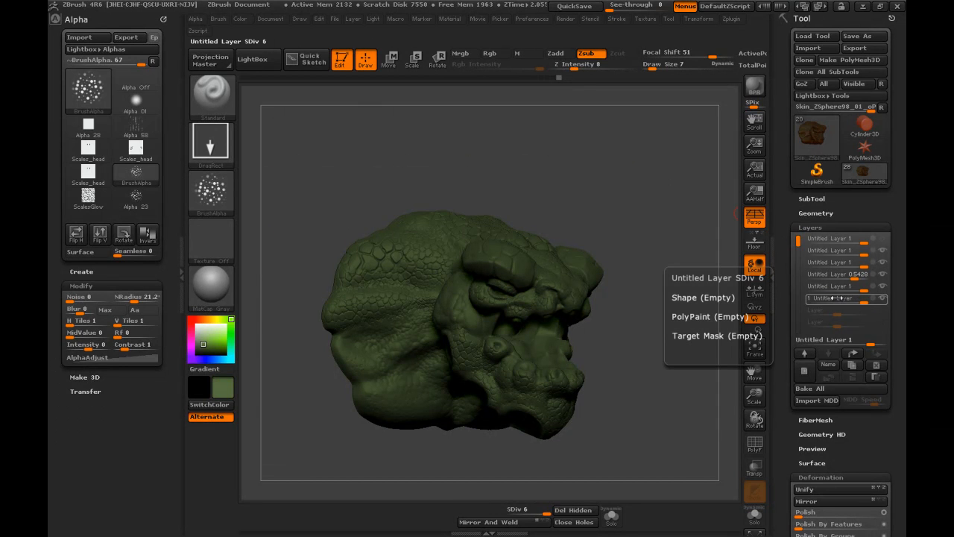
pyautogui.click(876, 377)
pyautogui.moveTo(693, 171); pyautogui.dragTo(614, 162)
# - Choose a darker, desaturated grey-green colour and fill the whole head with it
pyautogui.click(202, 341)
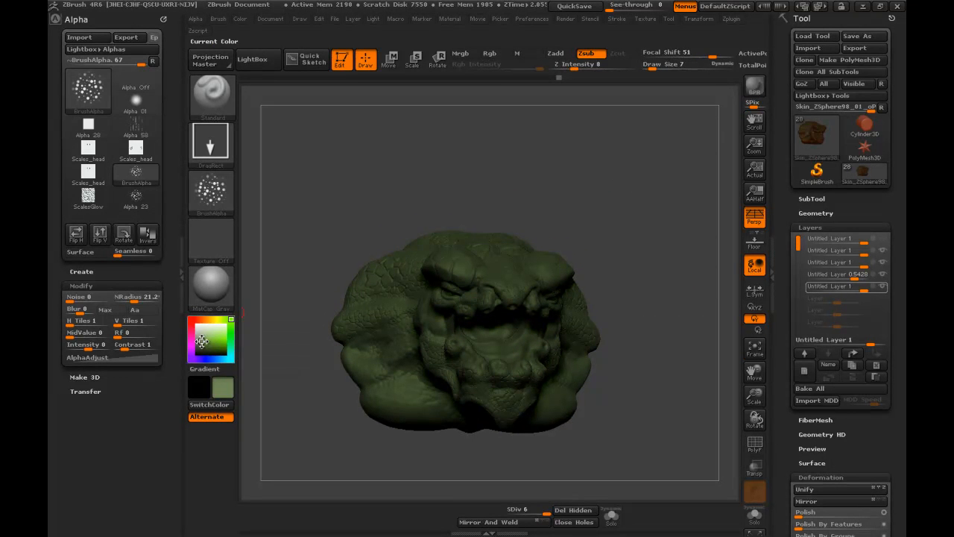
pyautogui.moveTo(202, 342); pyautogui.dragTo(198, 344)
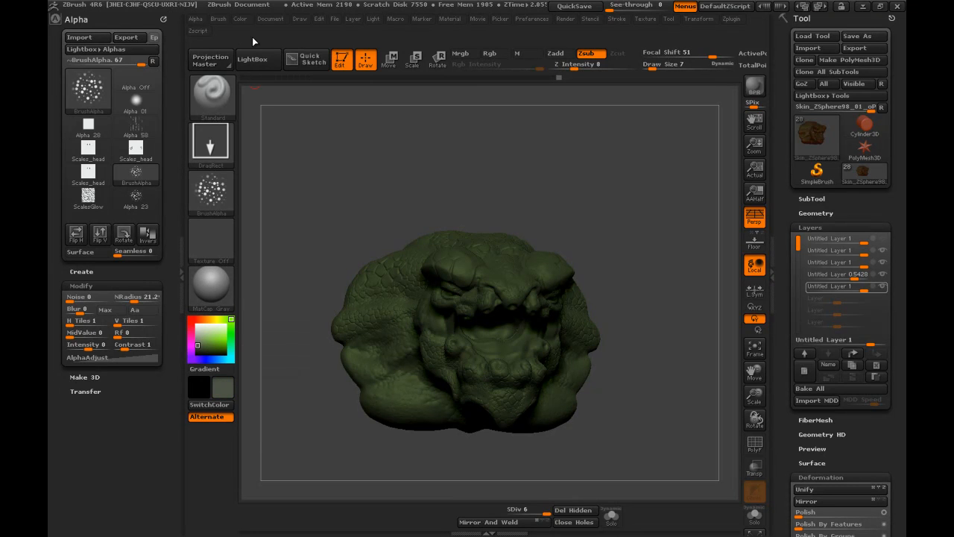
pyautogui.click(240, 19)
pyautogui.click(272, 240)
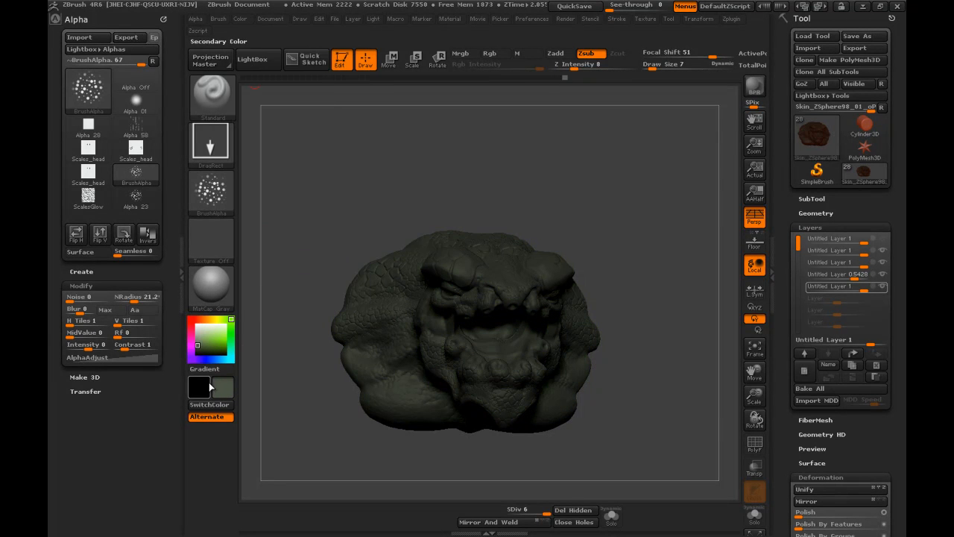
pyautogui.moveTo(400, 179); pyautogui.dragTo(550, 175)
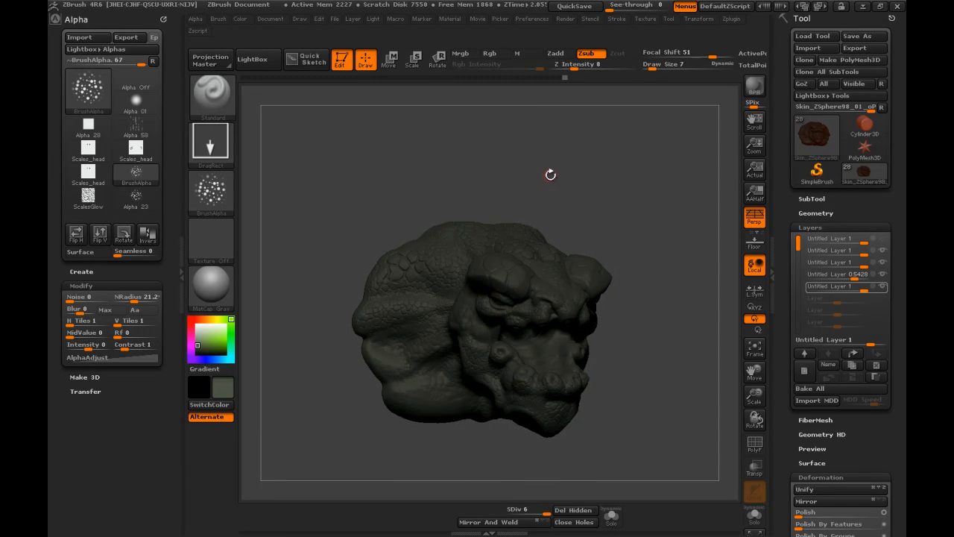
# - Switch the head's material to SkinShade4
pyautogui.click(213, 291)
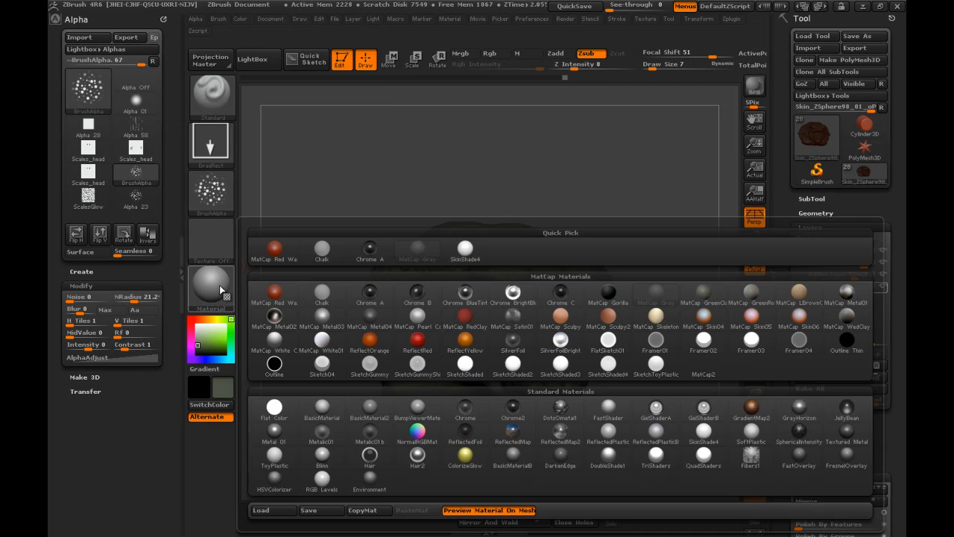
pyautogui.click(467, 253)
pyautogui.moveTo(577, 170)
pyautogui.mouseDown()
pyautogui.moveTo(618, 164)
pyautogui.moveTo(611, 156)
pyautogui.moveTo(622, 169)
pyautogui.moveTo(646, 170)
pyautogui.mouseUp()
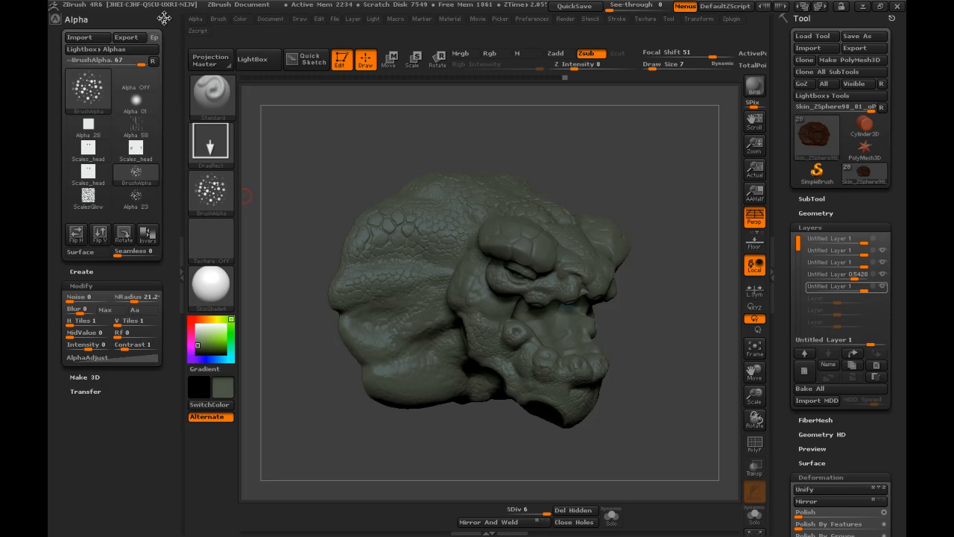
# - Replace the docked Alpha palette with the Material palette and expand the material's modifiers
pyautogui.moveTo(164, 18); pyautogui.dragTo(420, 33)
pyautogui.click(442, 20)
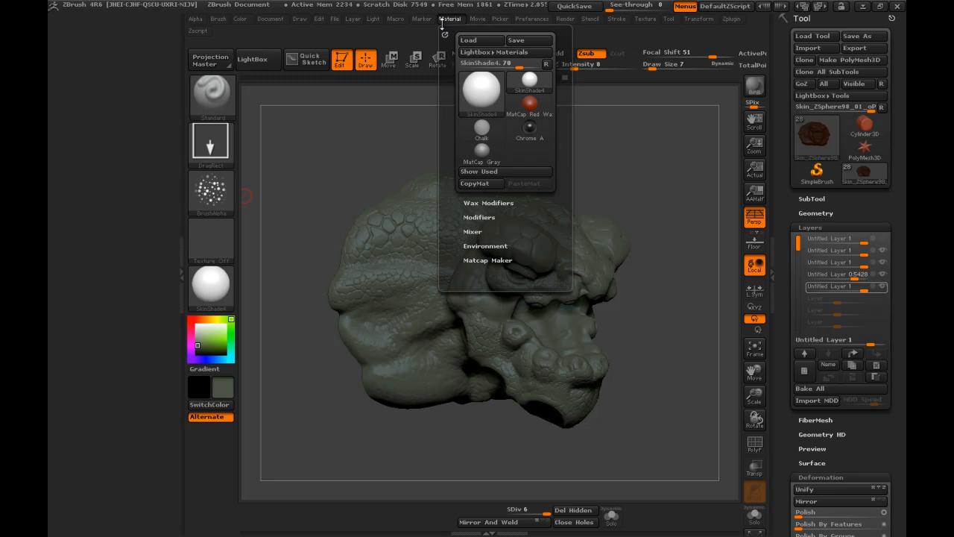
pyautogui.moveTo(446, 33); pyautogui.dragTo(112, 162)
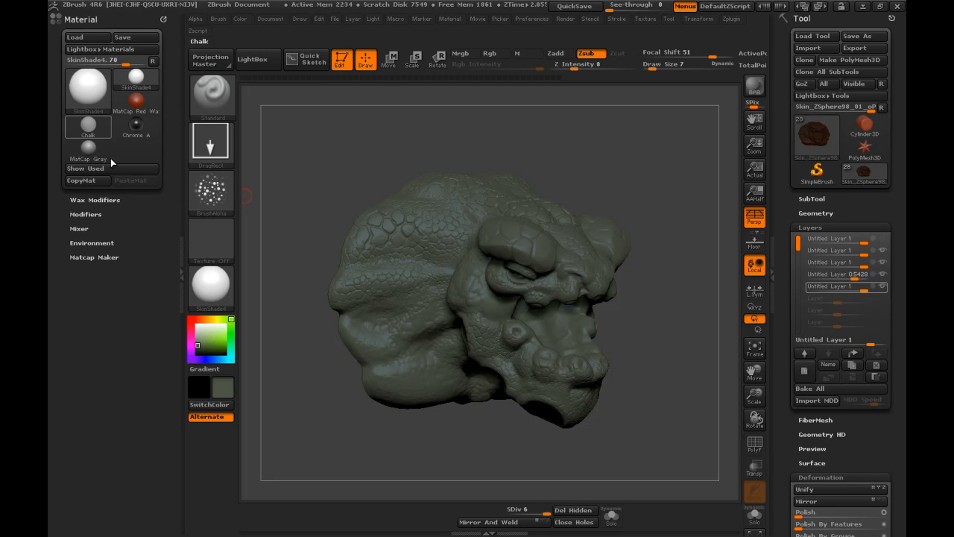
pyautogui.click(91, 215)
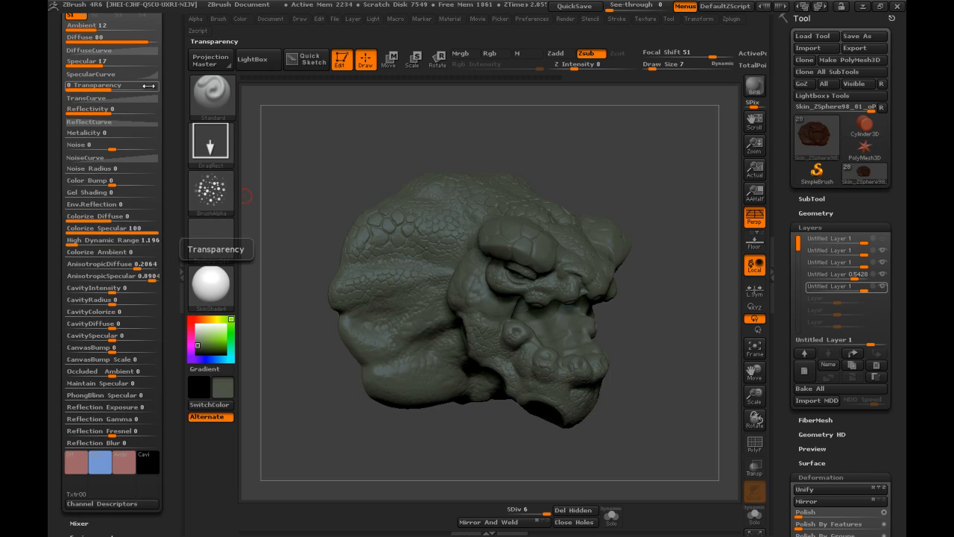
# - Set the SkinShade4 material's Specular to 12 and bend its specular curve downward with an added point
pyautogui.moveTo(172, 15); pyautogui.dragTo(172, 119)
pyautogui.moveTo(98, 150); pyautogui.dragTo(99, 181)
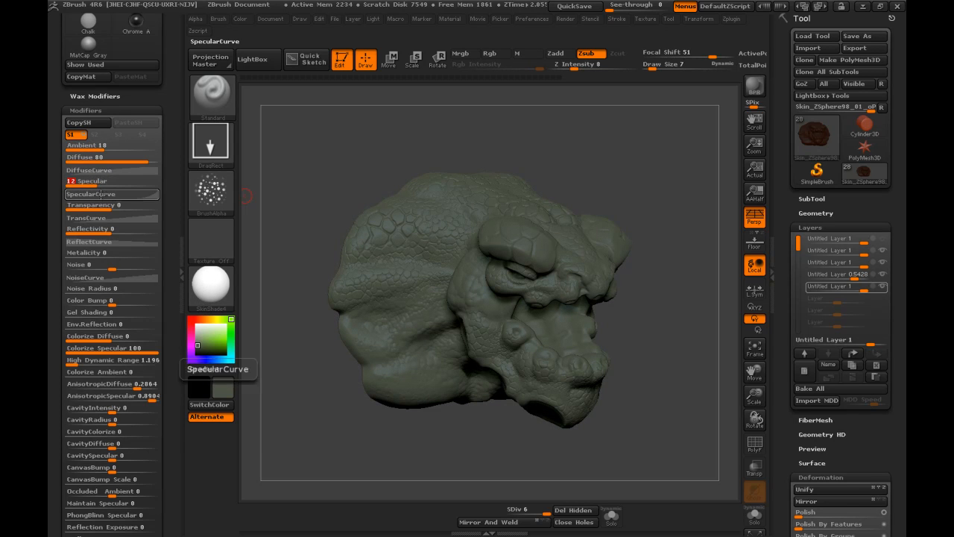
pyautogui.click(101, 194)
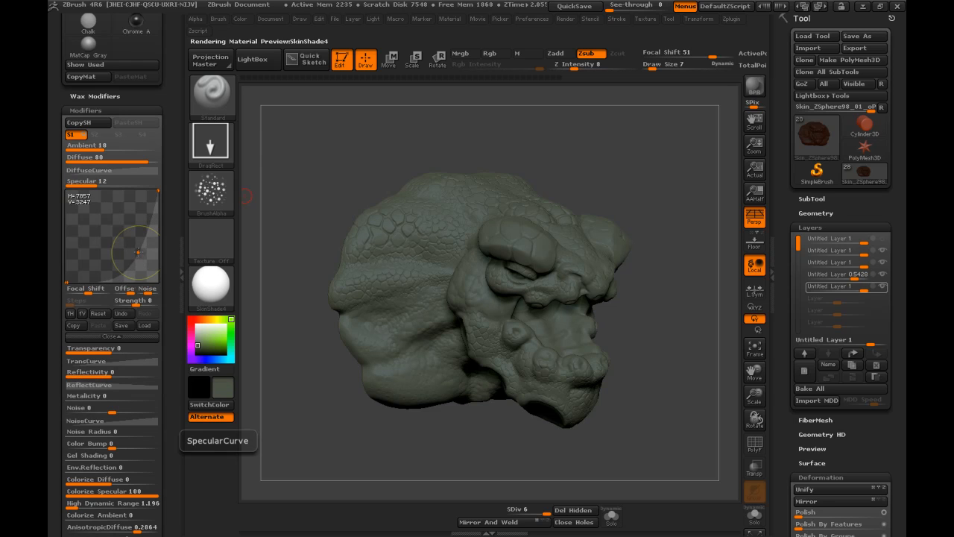
pyautogui.moveTo(577, 179)
pyautogui.keyDown('shift'); pyautogui.mouseDown()
pyautogui.moveTo(571, 166)
pyautogui.moveTo(582, 159)
pyautogui.mouseUp(); pyautogui.keyUp('shift')
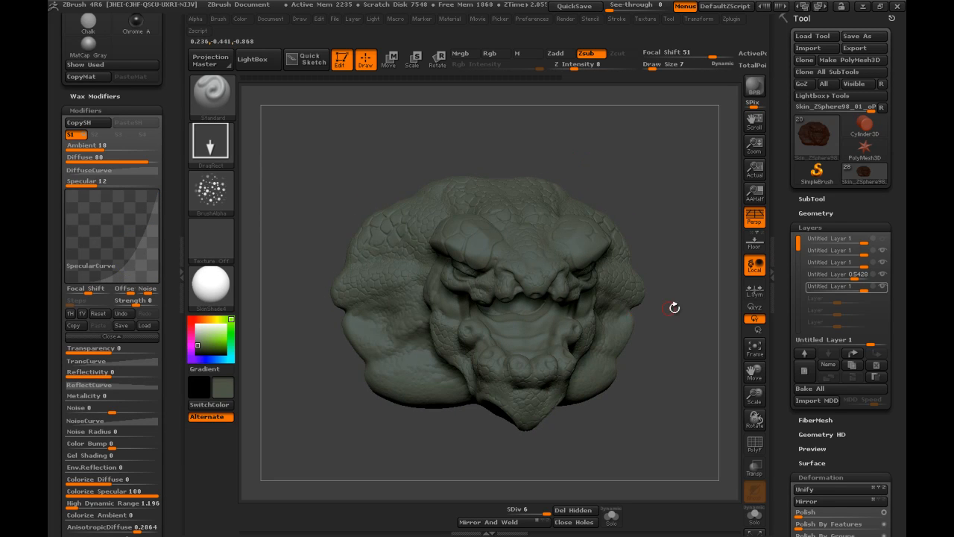
# - Set the material's Ambient to 12 and check the shading on the head from several angles
pyautogui.moveTo(713, 228)
pyautogui.mouseDown()
pyautogui.moveTo(687, 236)
pyautogui.moveTo(686, 221)
pyautogui.mouseUp()
pyautogui.click(99, 141)
pyautogui.write('13')
pyautogui.moveTo(105, 147); pyautogui.dragTo(97, 147)
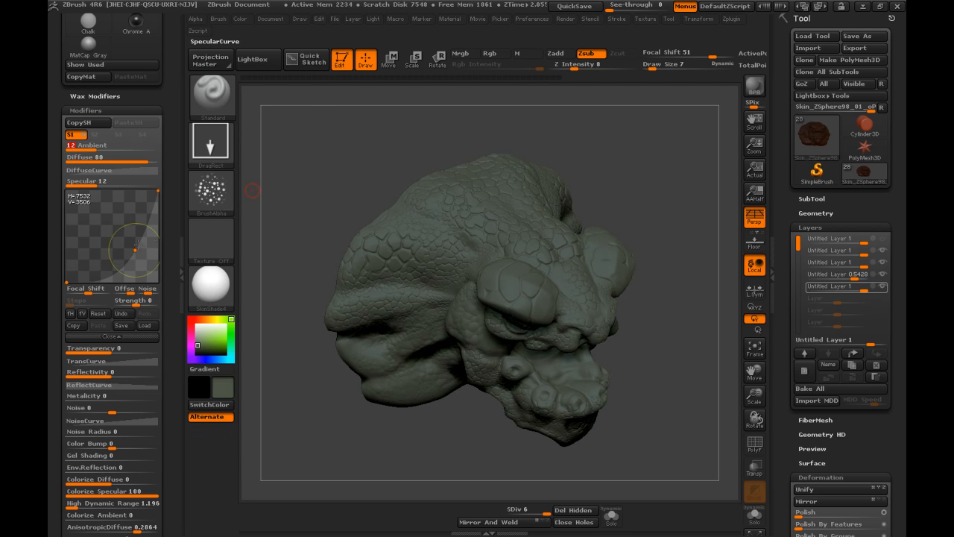
pyautogui.moveTo(323, 179)
pyautogui.mouseDown()
pyautogui.moveTo(316, 162)
pyautogui.moveTo(313, 170)
pyautogui.mouseUp()
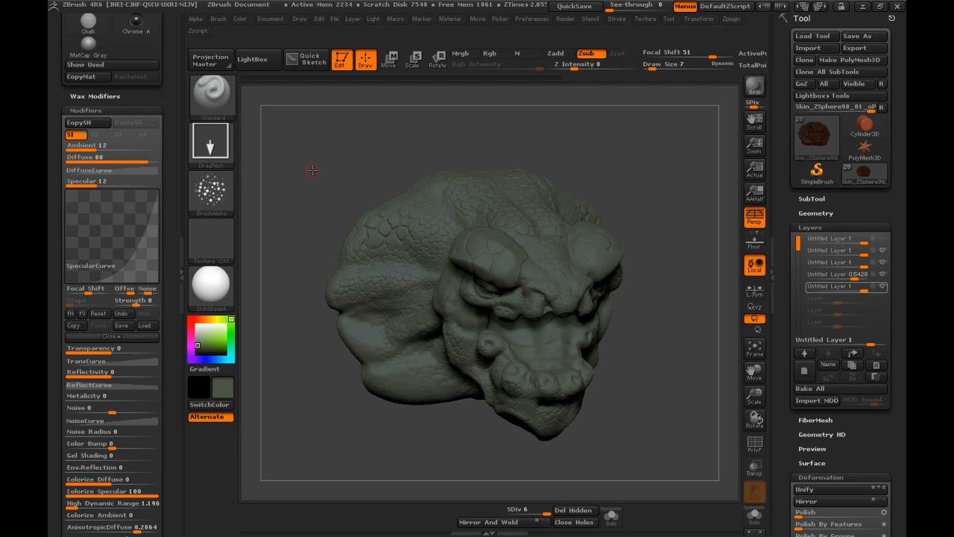
pyautogui.moveTo(716, 273)
pyautogui.mouseDown()
pyautogui.moveTo(695, 326)
pyautogui.moveTo(671, 328)
pyautogui.moveTo(677, 345)
pyautogui.moveTo(673, 294)
pyautogui.moveTo(675, 309)
pyautogui.mouseUp()
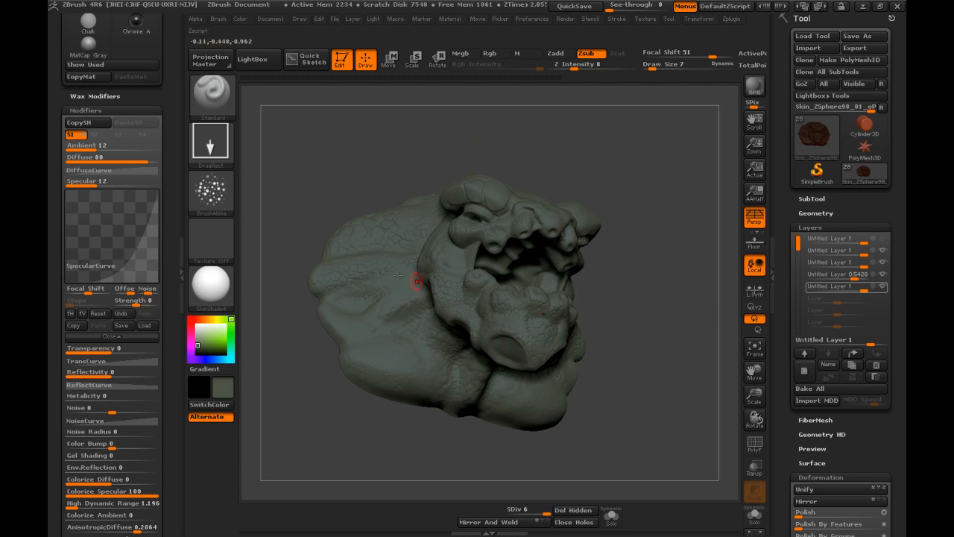
# - Set the Standard brush to the Dots stroke, with Zsub off and Rgb on for colour-only painting
pyautogui.click(209, 140)
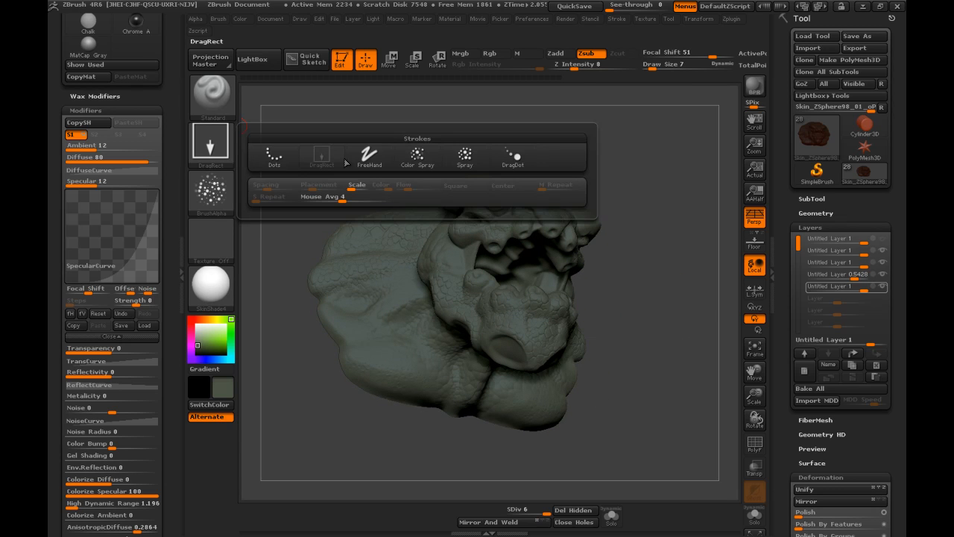
pyautogui.click(274, 156)
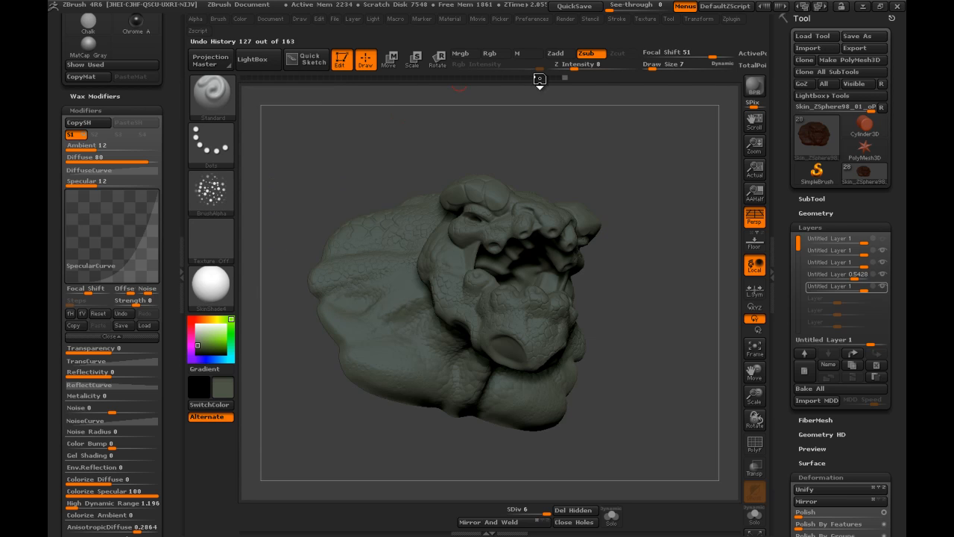
pyautogui.click(586, 54)
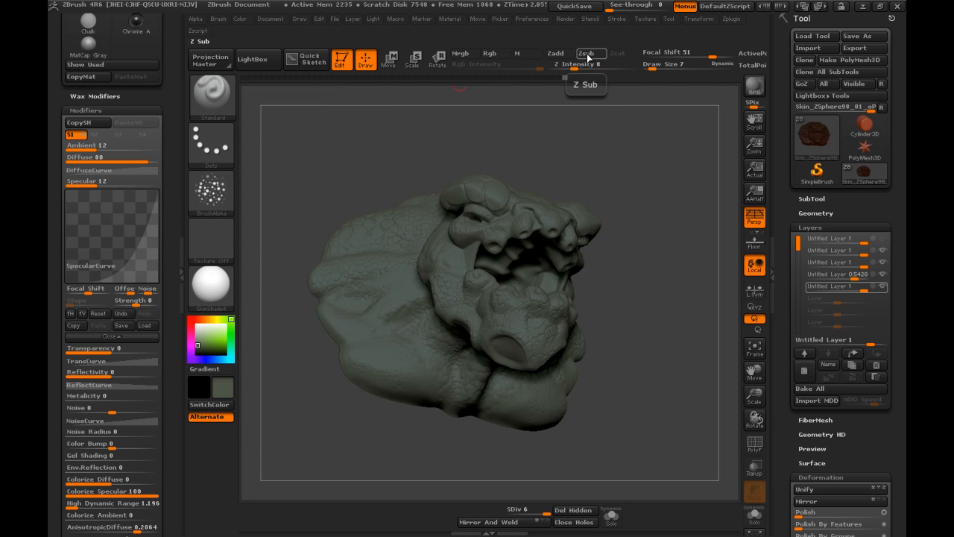
pyautogui.click(489, 54)
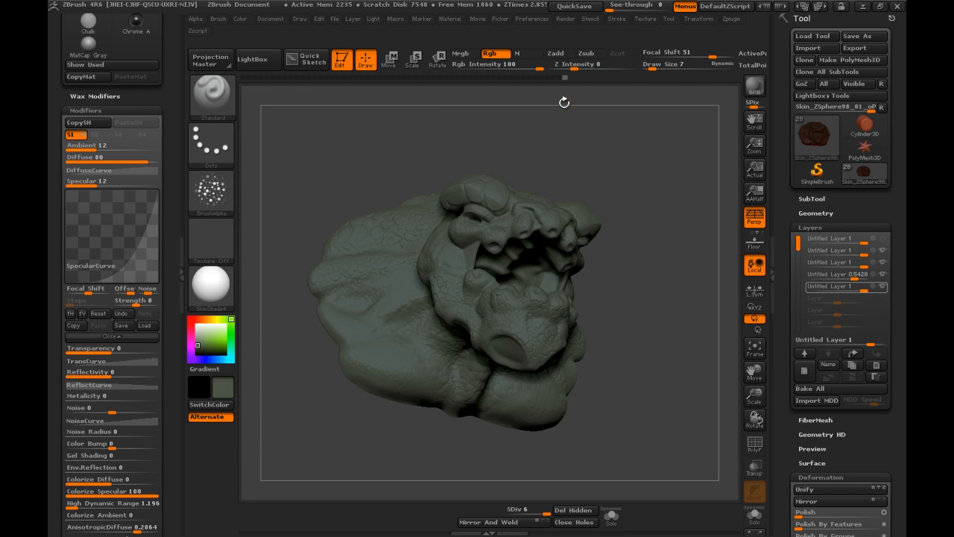
# - Set the draw size to 21 and choose a light tan paint colour
pyautogui.moveTo(603, 183); pyautogui.dragTo(609, 219)
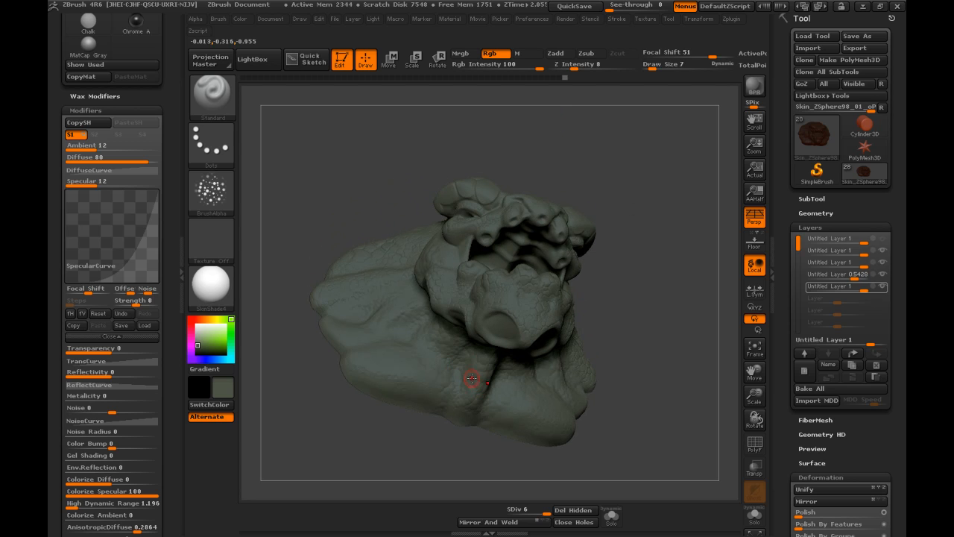
pyautogui.press('s')
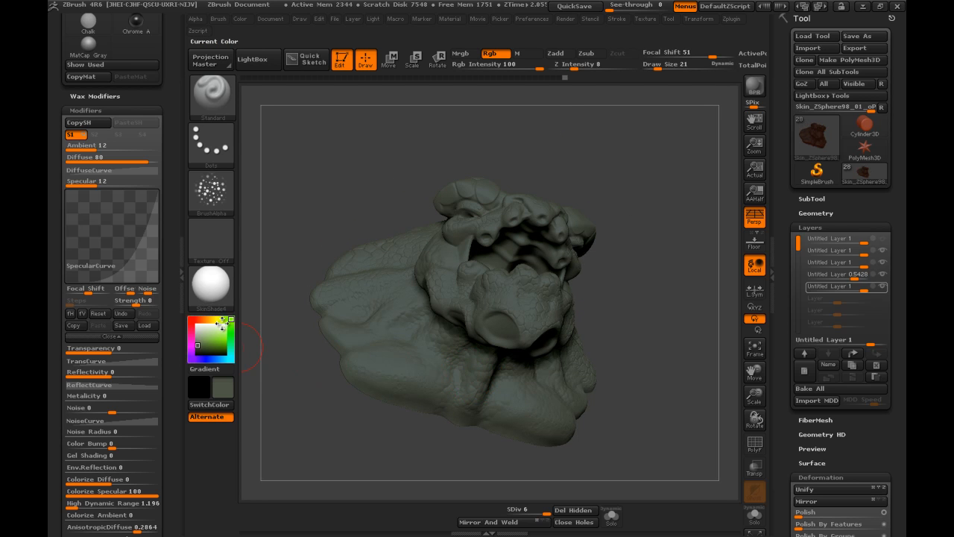
pyautogui.click(216, 320)
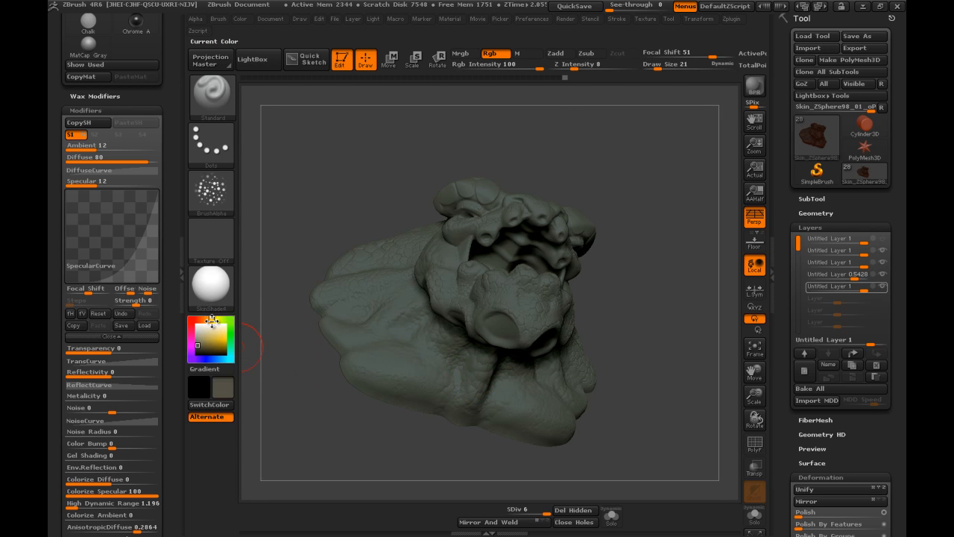
pyautogui.moveTo(205, 328); pyautogui.dragTo(201, 338)
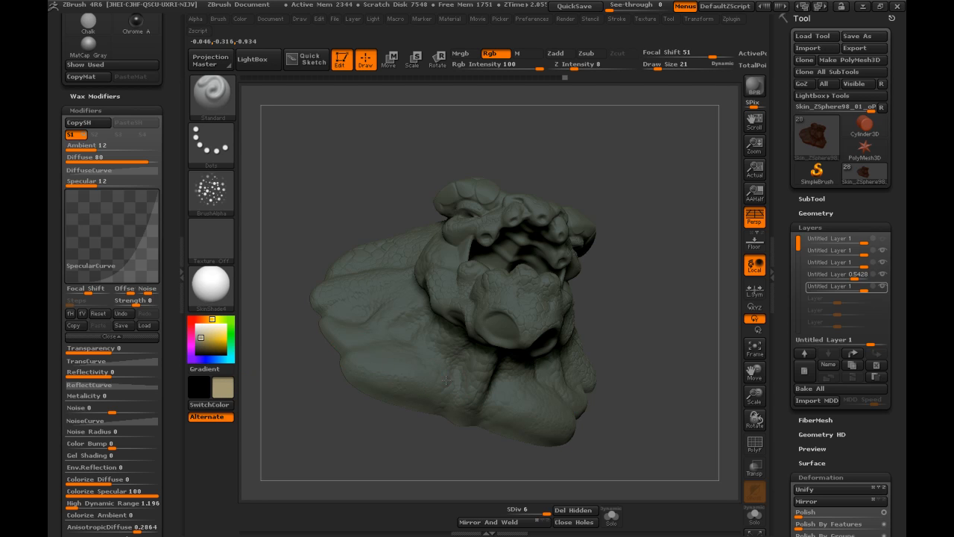
# - Paint speckled tan onto the lower neck folds on both sides, enlarging the brush to draw size 43
pyautogui.moveTo(433, 362)
pyautogui.mouseDown()
pyautogui.moveTo(445, 352)
pyautogui.moveTo(447, 363)
pyautogui.mouseUp()
pyautogui.write('s43')
pyautogui.press('Return')
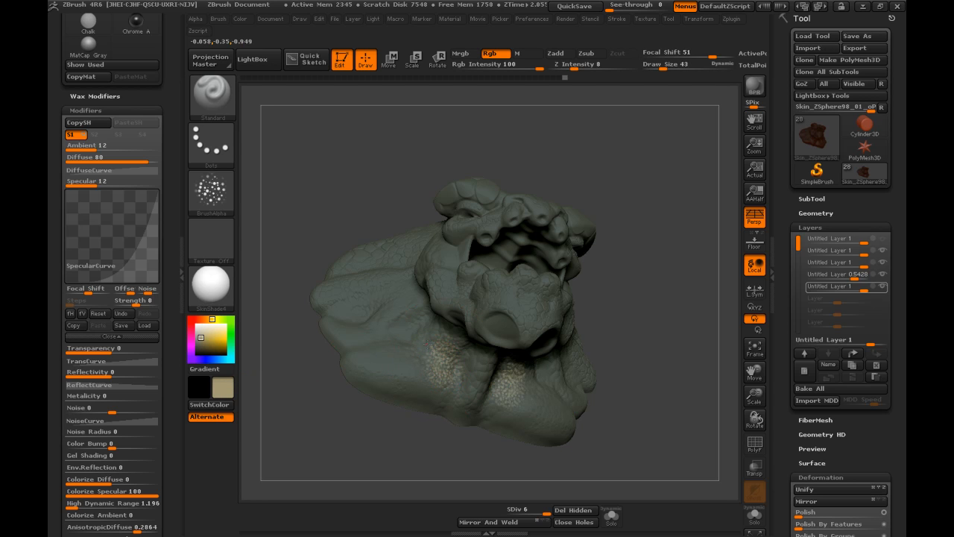
pyautogui.moveTo(424, 347)
pyautogui.mouseDown()
pyautogui.moveTo(413, 360)
pyautogui.moveTo(420, 343)
pyautogui.mouseUp()
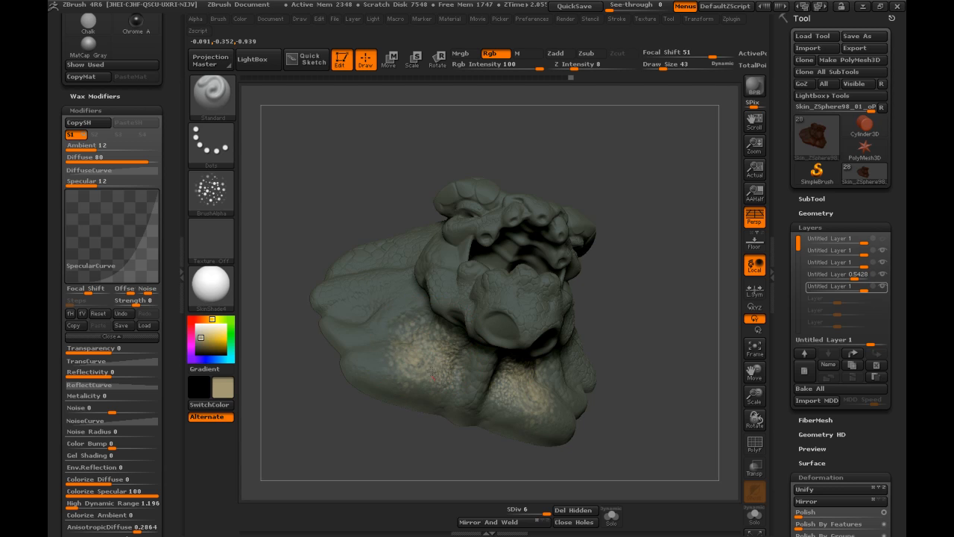
# - Extend the tan paint across the throat under the chin and up the sides of the neck
pyautogui.moveTo(646, 294)
pyautogui.mouseDown()
pyautogui.moveTo(625, 226)
pyautogui.moveTo(470, 304)
pyautogui.moveTo(512, 318)
pyautogui.mouseUp()
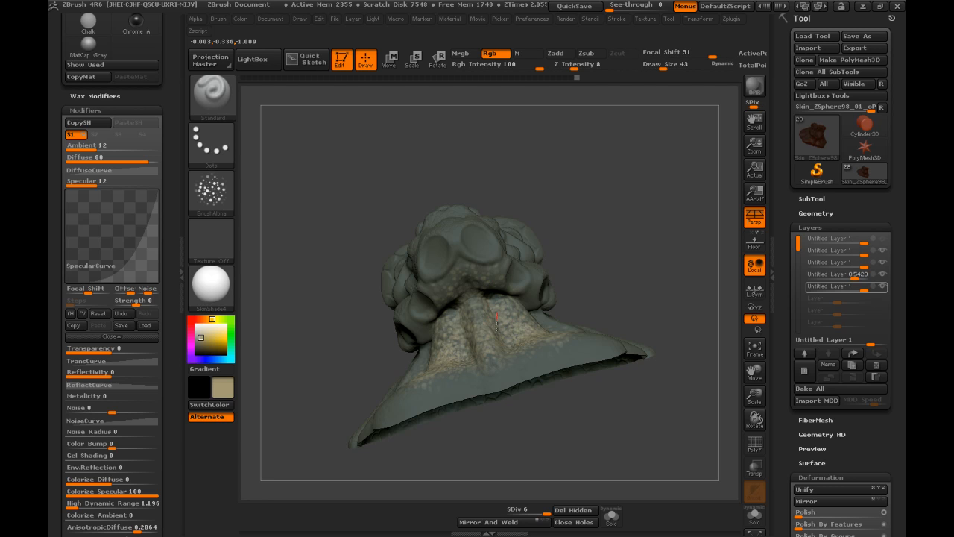
pyautogui.moveTo(624, 251); pyautogui.dragTo(570, 271)
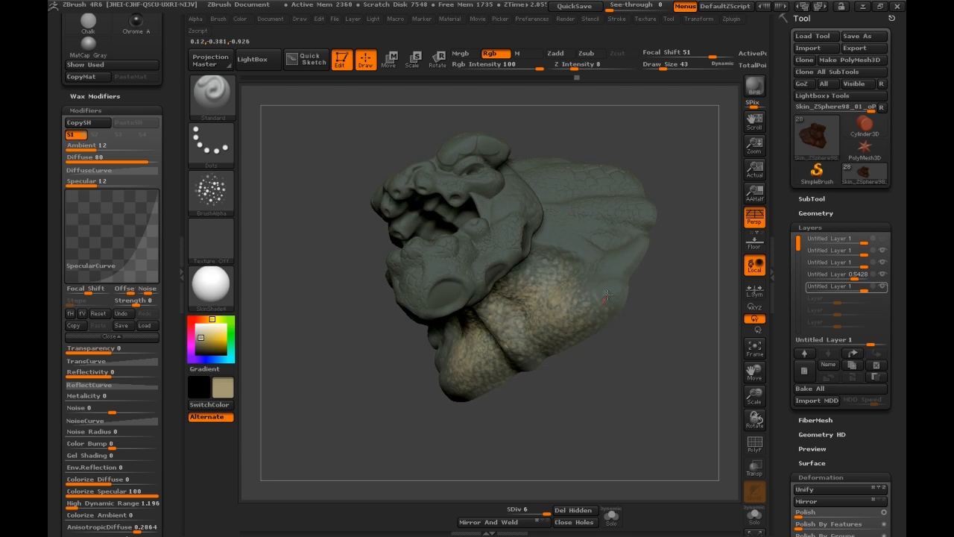
pyautogui.moveTo(615, 280); pyautogui.dragTo(551, 245)
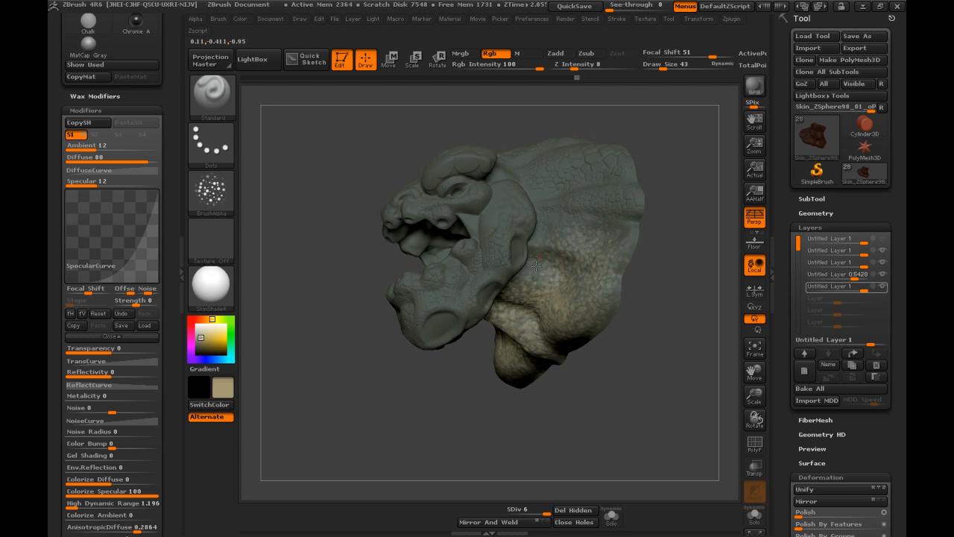
pyautogui.moveTo(542, 251); pyautogui.dragTo(541, 251)
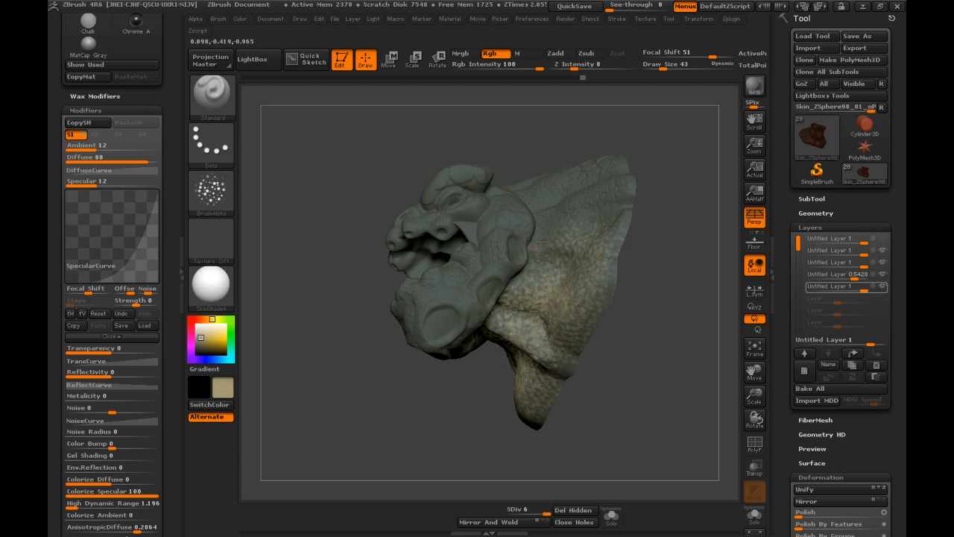
pyautogui.moveTo(633, 328)
pyautogui.mouseDown()
pyautogui.moveTo(661, 362)
pyautogui.moveTo(657, 388)
pyautogui.moveTo(605, 320)
pyautogui.mouseUp()
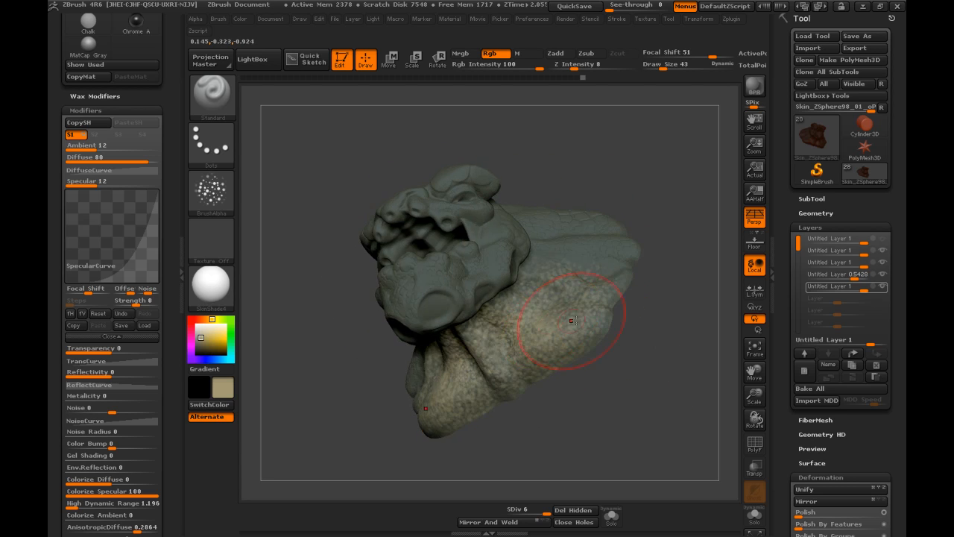
# - Try to smooth the tan paint on the neck and turn off Zadd for the Smooth brush
pyautogui.keyDown('shift'); pyautogui.click(498, 343); pyautogui.keyUp('shift')
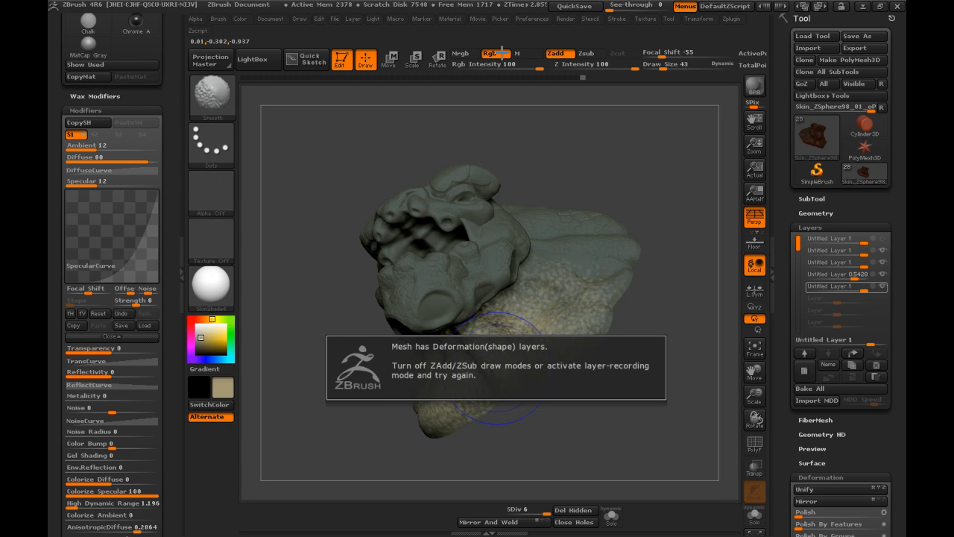
pyautogui.click(557, 54)
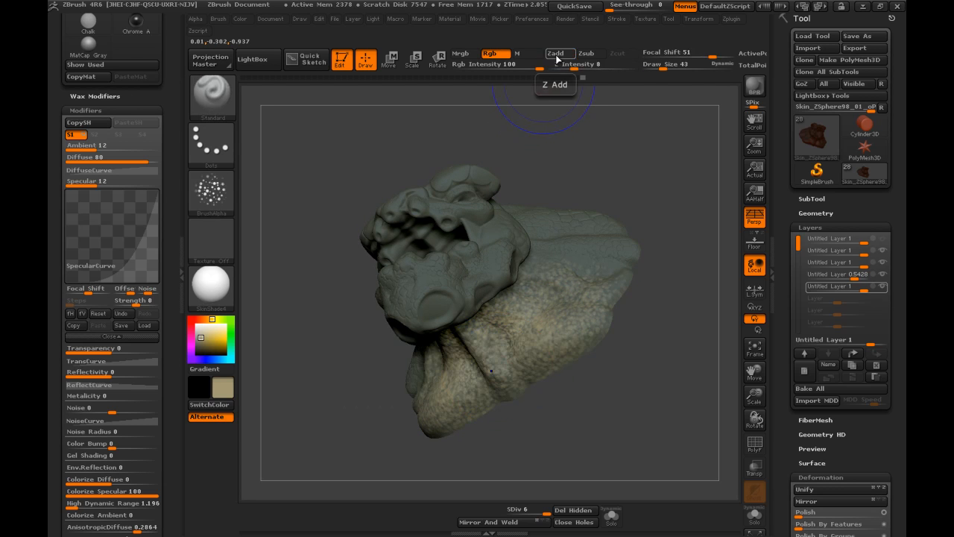
# - Smooth the tan paint on the throat and the side of the neck with the Smooth brush
pyautogui.press('shift')
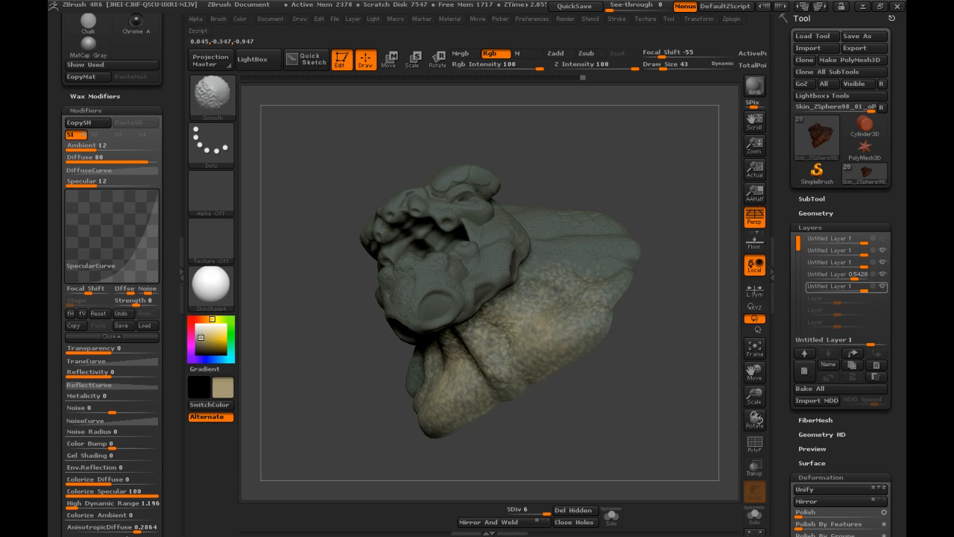
pyautogui.moveTo(560, 202)
pyautogui.mouseDown()
pyautogui.moveTo(568, 213)
pyautogui.moveTo(552, 224)
pyautogui.mouseUp()
pyautogui.moveTo(475, 309); pyautogui.dragTo(490, 286)
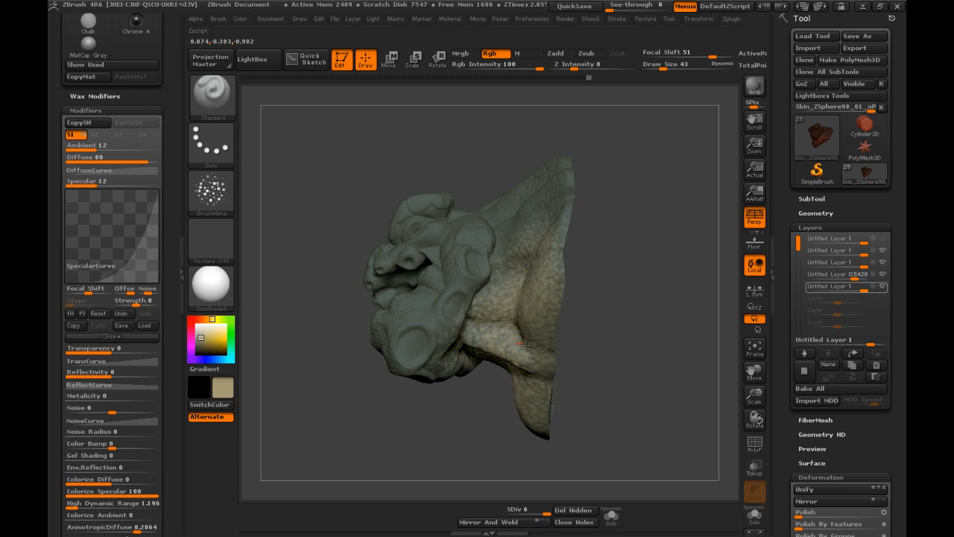
pyautogui.moveTo(552, 425); pyautogui.dragTo(602, 382)
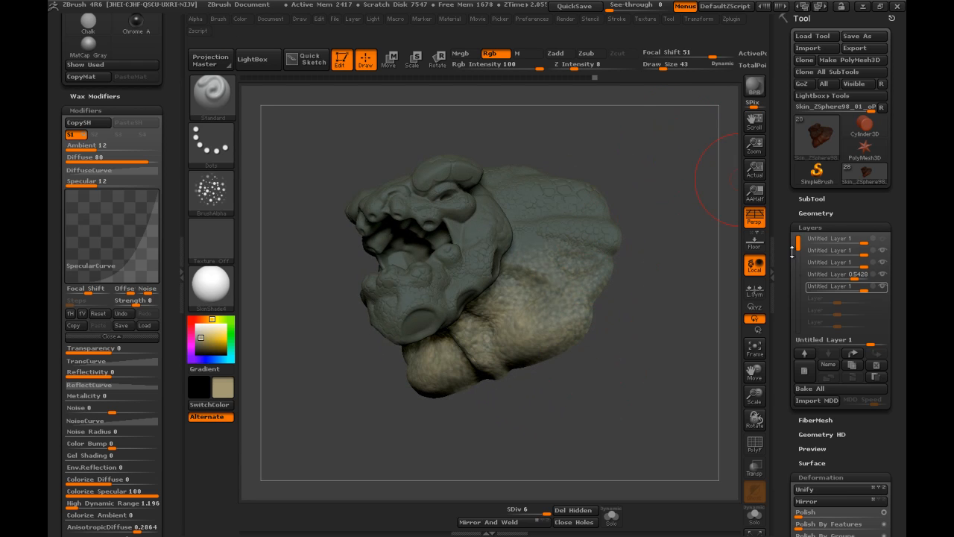
# - Lower the head's geometry to subdivision level 4
pyautogui.moveTo(782, 365); pyautogui.dragTo(776, 277)
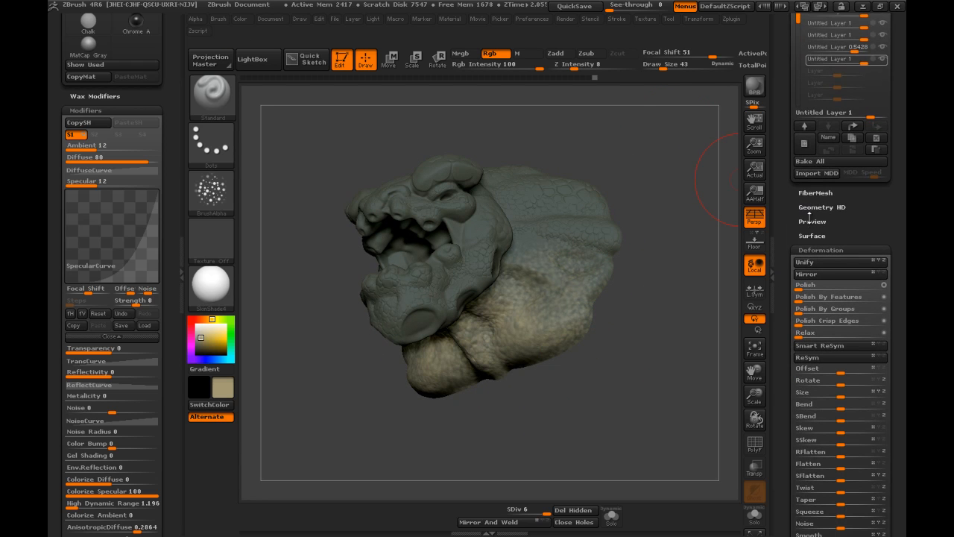
pyautogui.moveTo(785, 221); pyautogui.dragTo(785, 380)
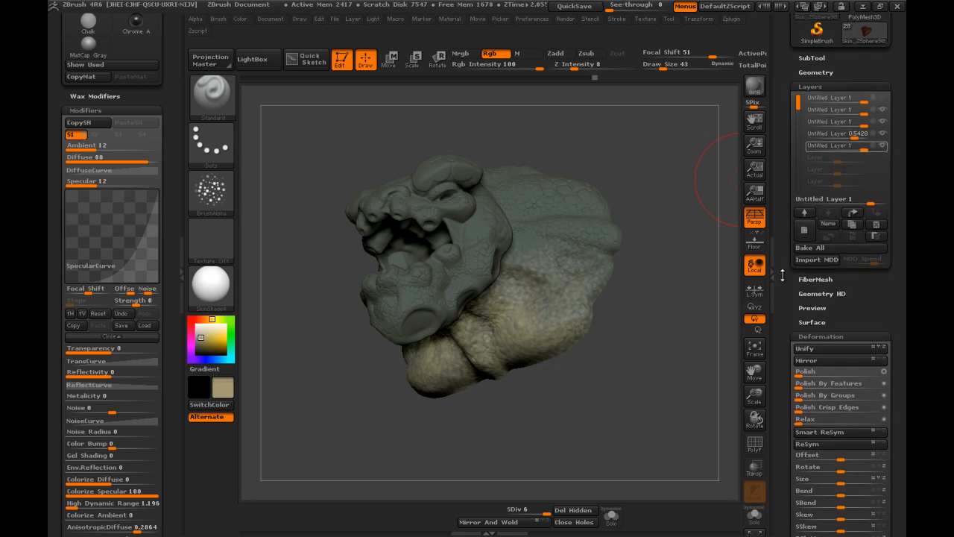
pyautogui.click(815, 66)
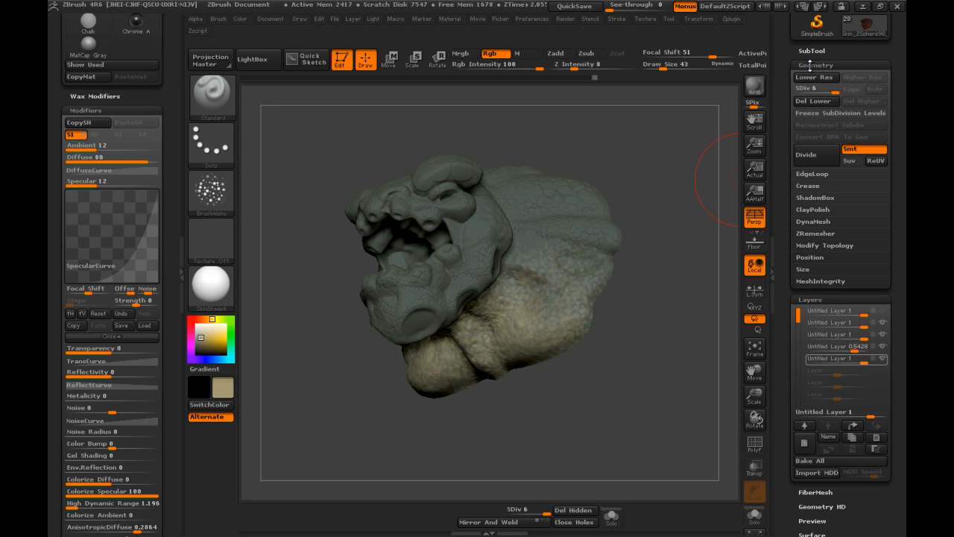
pyautogui.moveTo(823, 87); pyautogui.dragTo(821, 87)
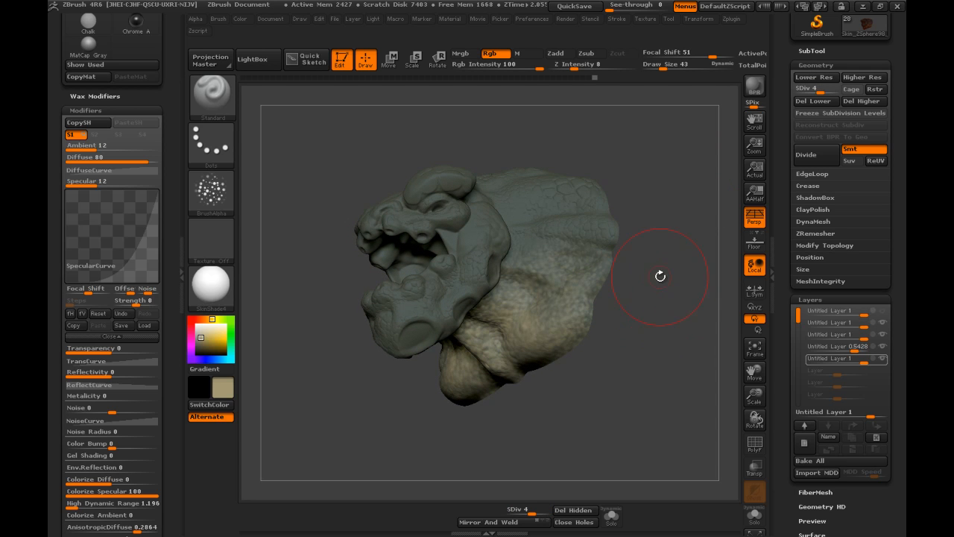
# - Smooth the speckled tan paint into the grey-green base along both sides of the neck and the throat folds
pyautogui.press('shift')
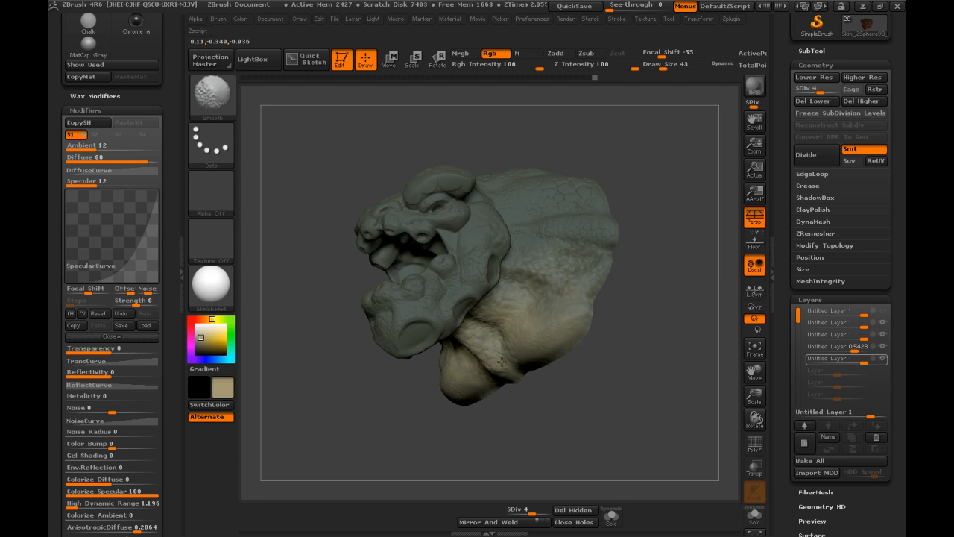
pyautogui.moveTo(571, 384); pyautogui.dragTo(565, 266)
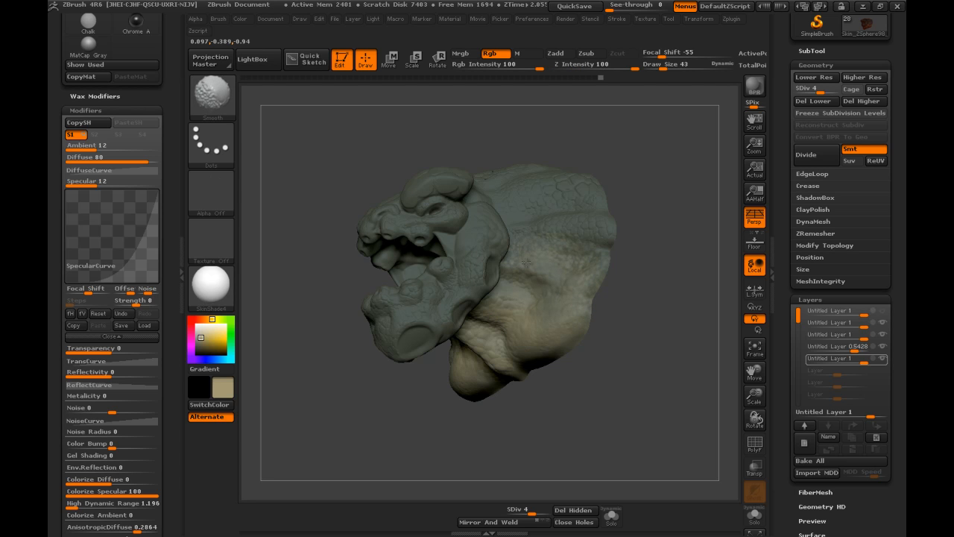
pyautogui.moveTo(570, 349)
pyautogui.mouseDown()
pyautogui.moveTo(627, 407)
pyautogui.moveTo(614, 417)
pyautogui.moveTo(551, 272)
pyautogui.mouseUp()
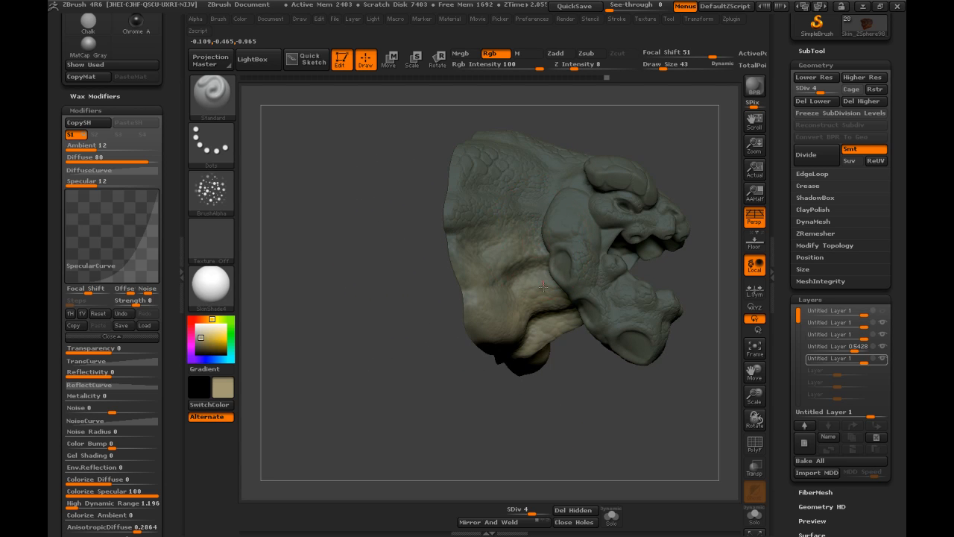
pyautogui.moveTo(515, 342); pyautogui.dragTo(511, 234)
pyautogui.press('shift')
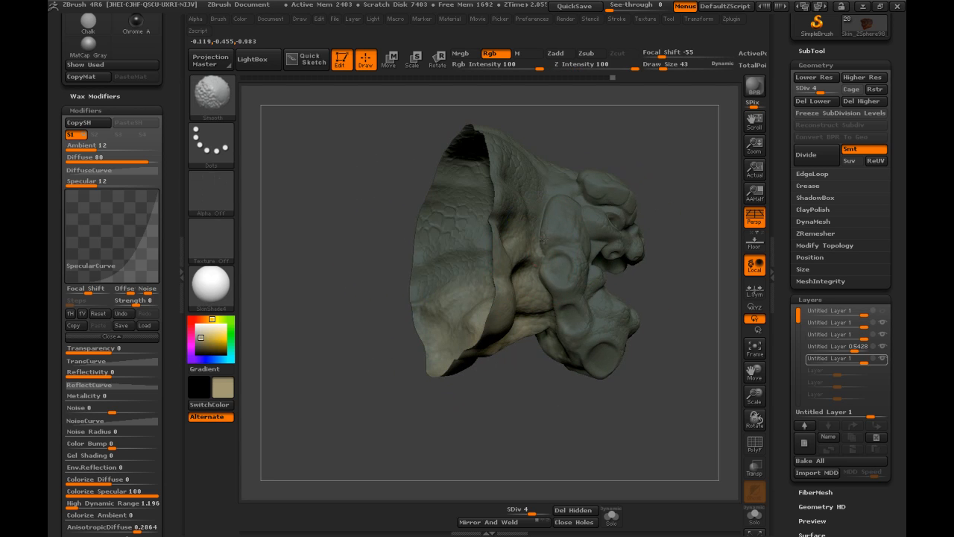
pyautogui.moveTo(562, 400)
pyautogui.mouseDown()
pyautogui.moveTo(532, 431)
pyautogui.moveTo(466, 370)
pyautogui.moveTo(446, 377)
pyautogui.moveTo(394, 352)
pyautogui.mouseUp()
pyautogui.moveTo(488, 292); pyautogui.dragTo(488, 310)
pyautogui.moveTo(495, 364)
pyautogui.mouseDown()
pyautogui.moveTo(528, 378)
pyautogui.moveTo(532, 356)
pyautogui.moveTo(500, 325)
pyautogui.mouseUp()
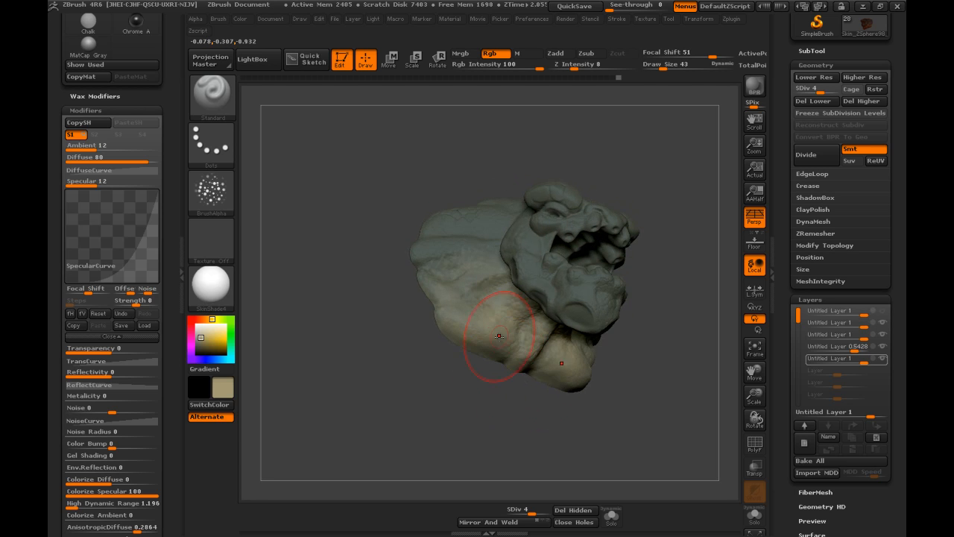
# - Blend the tan paint behind the jaw and soften the remaining speckles across the lower neck
pyautogui.moveTo(509, 390)
pyautogui.mouseDown()
pyautogui.moveTo(495, 391)
pyautogui.moveTo(537, 405)
pyautogui.moveTo(614, 358)
pyautogui.moveTo(675, 272)
pyautogui.moveTo(662, 299)
pyautogui.moveTo(641, 292)
pyautogui.mouseUp()
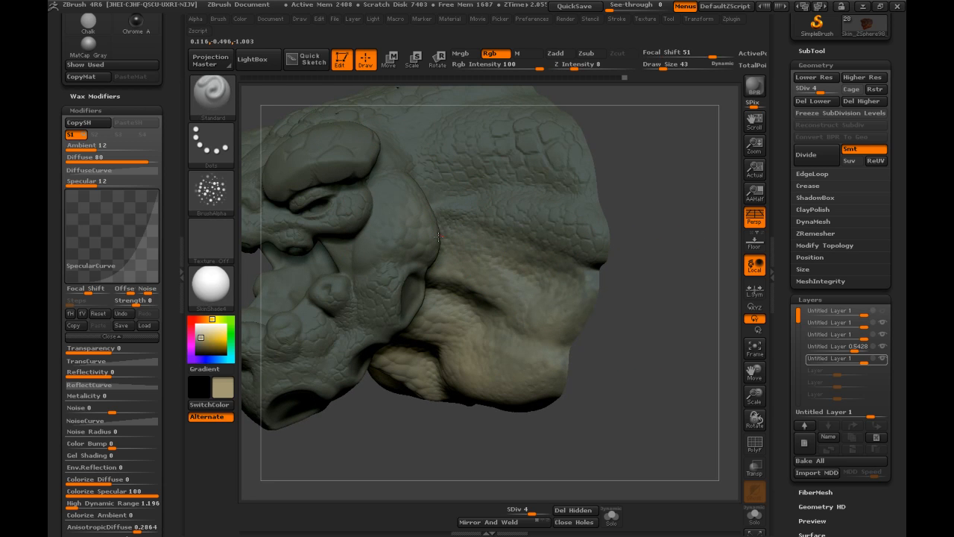
pyautogui.moveTo(421, 229); pyautogui.dragTo(447, 240)
pyautogui.press('shift')
pyautogui.moveTo(640, 196)
pyautogui.keyDown('shift'); pyautogui.mouseDown()
pyautogui.moveTo(639, 153)
pyautogui.moveTo(666, 172)
pyautogui.moveTo(618, 174)
pyautogui.mouseUp(); pyautogui.keyUp('shift')
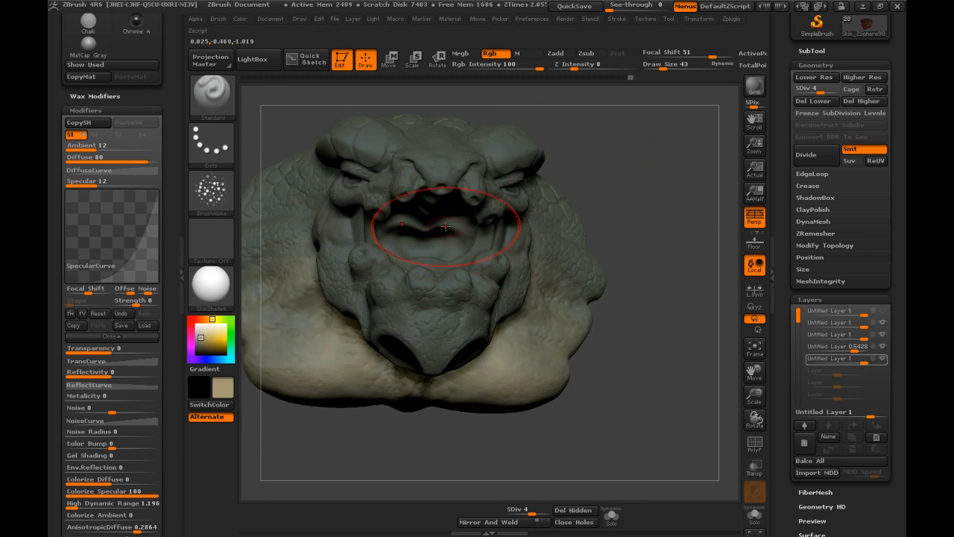
pyautogui.moveTo(655, 220)
pyautogui.mouseDown()
pyautogui.moveTo(669, 235)
pyautogui.moveTo(706, 235)
pyautogui.moveTo(325, 195)
pyautogui.mouseUp()
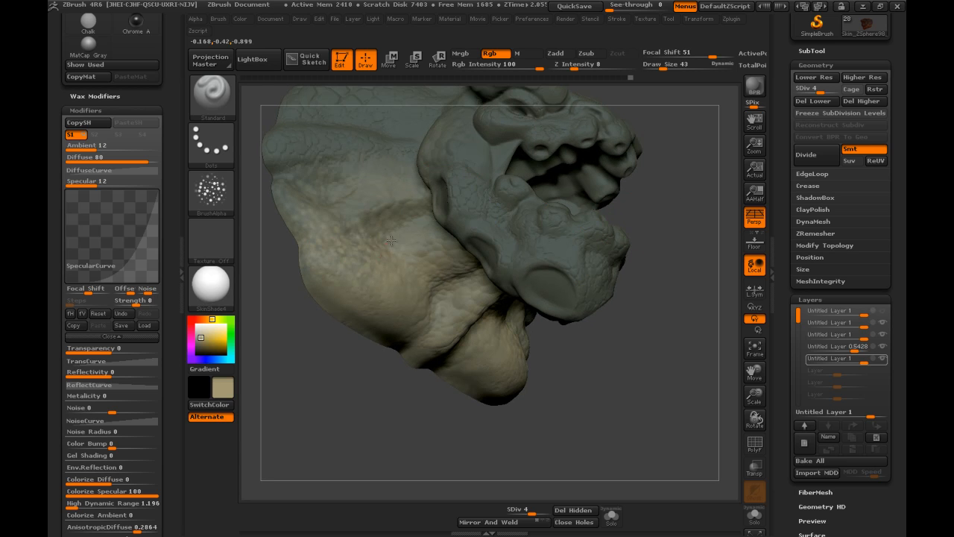
pyautogui.press('shift')
pyautogui.moveTo(460, 404)
pyautogui.mouseDown()
pyautogui.moveTo(529, 397)
pyautogui.moveTo(546, 324)
pyautogui.mouseUp()
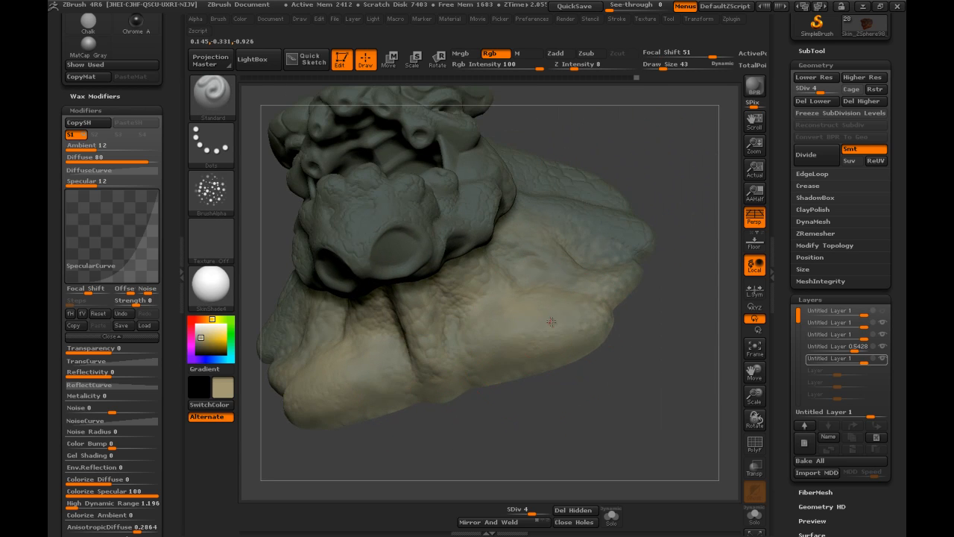
# - Check the blended neck paint from several angles and raise the geometry back to subdivision level 6
pyautogui.moveTo(634, 386); pyautogui.dragTo(643, 331)
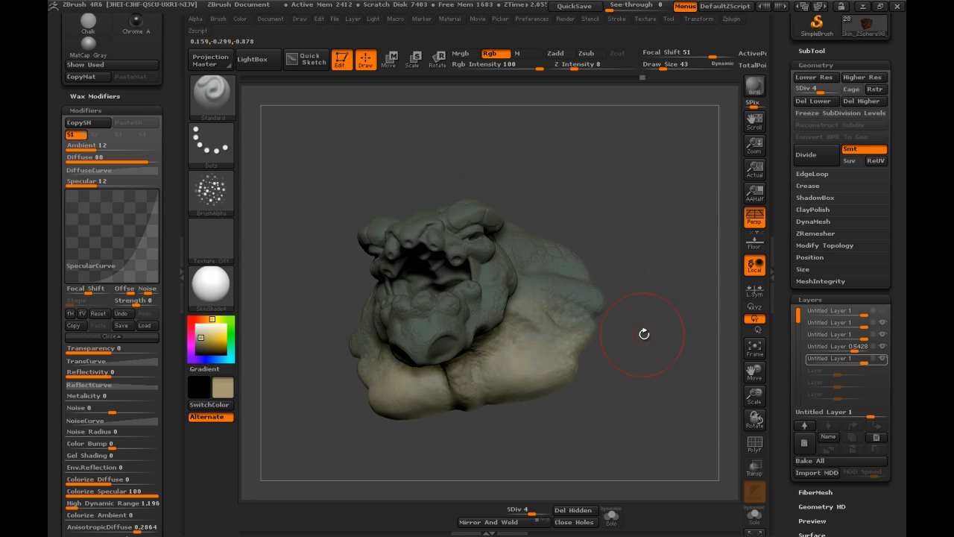
pyautogui.moveTo(677, 375); pyautogui.dragTo(666, 360)
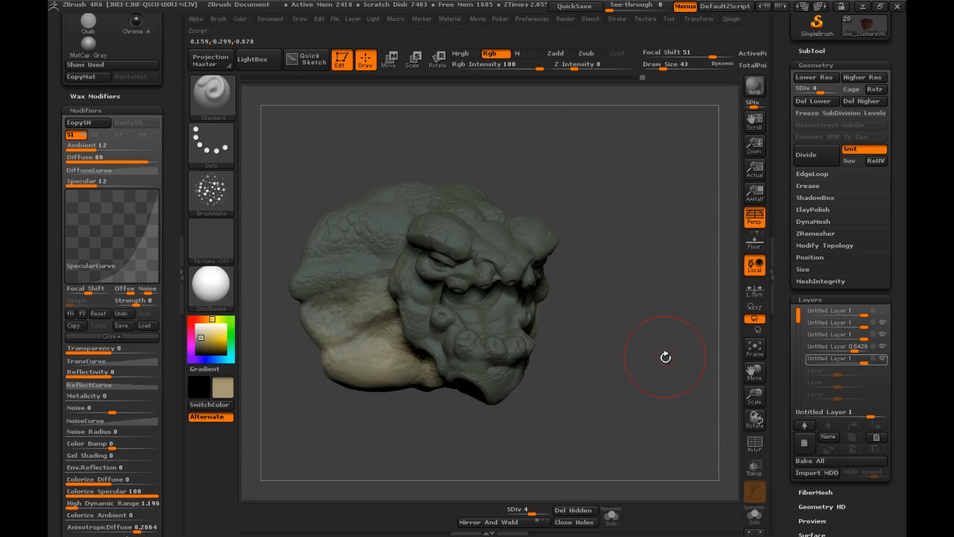
pyautogui.moveTo(655, 270)
pyautogui.mouseDown()
pyautogui.moveTo(673, 283)
pyautogui.moveTo(671, 266)
pyautogui.mouseUp()
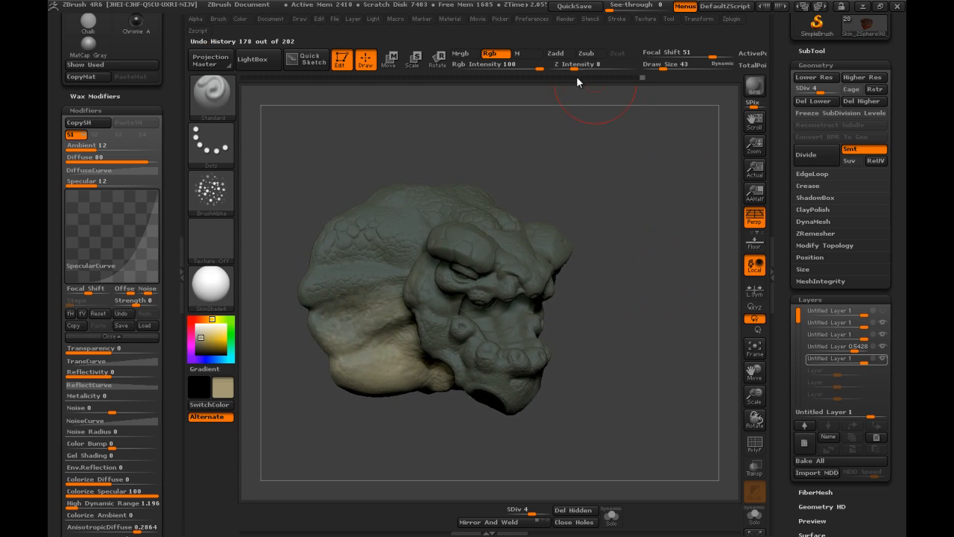
pyautogui.moveTo(802, 87); pyautogui.dragTo(837, 88)
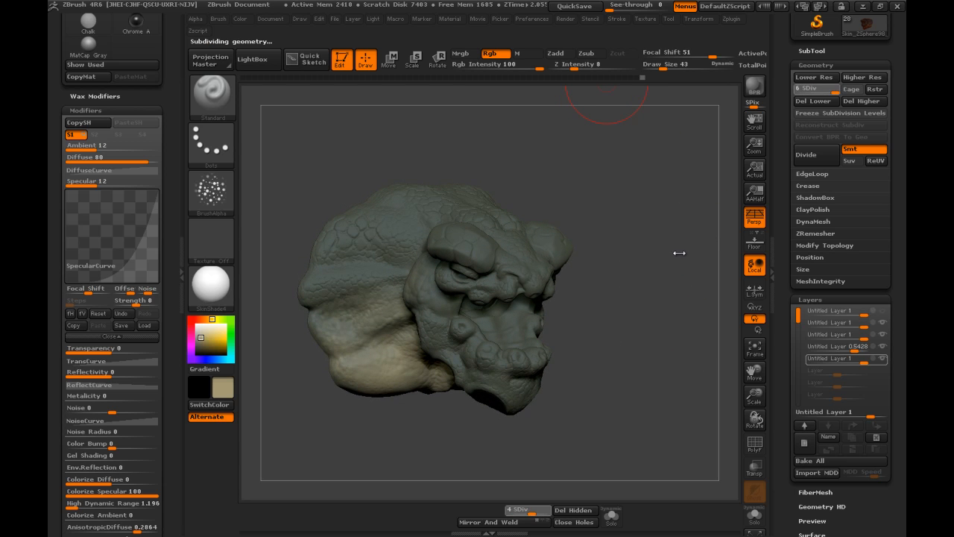
pyautogui.moveTo(671, 249)
pyautogui.mouseDown()
pyautogui.moveTo(662, 257)
pyautogui.moveTo(660, 211)
pyautogui.moveTo(679, 228)
pyautogui.mouseUp()
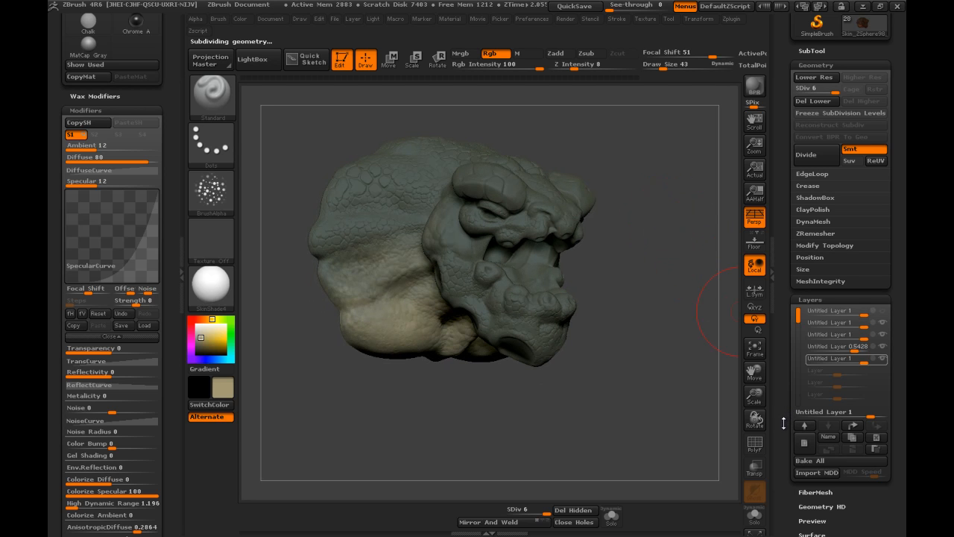
# - Mask the head by cavity with an intensity of 100
pyautogui.moveTo(783, 424); pyautogui.dragTo(787, 290)
pyautogui.click(806, 202)
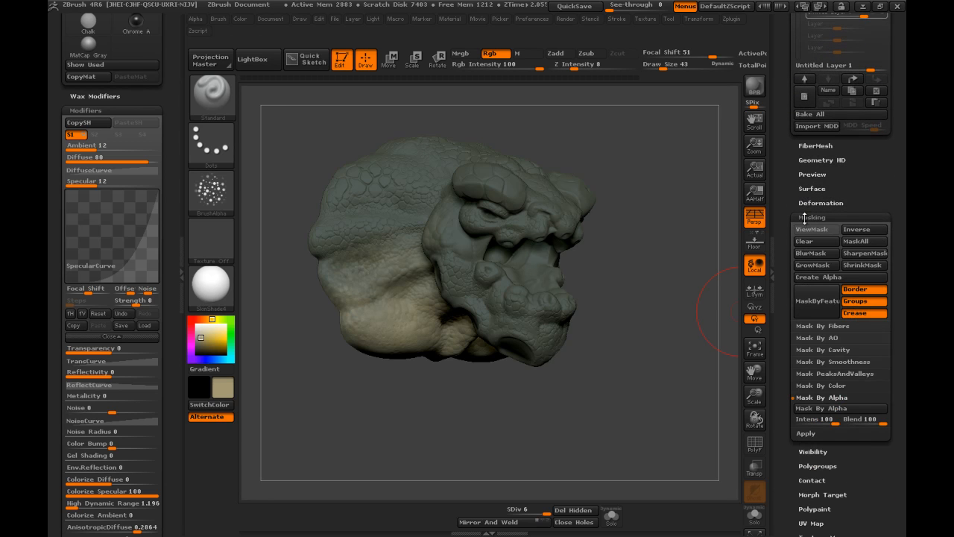
pyautogui.moveTo(793, 283); pyautogui.dragTo(793, 206)
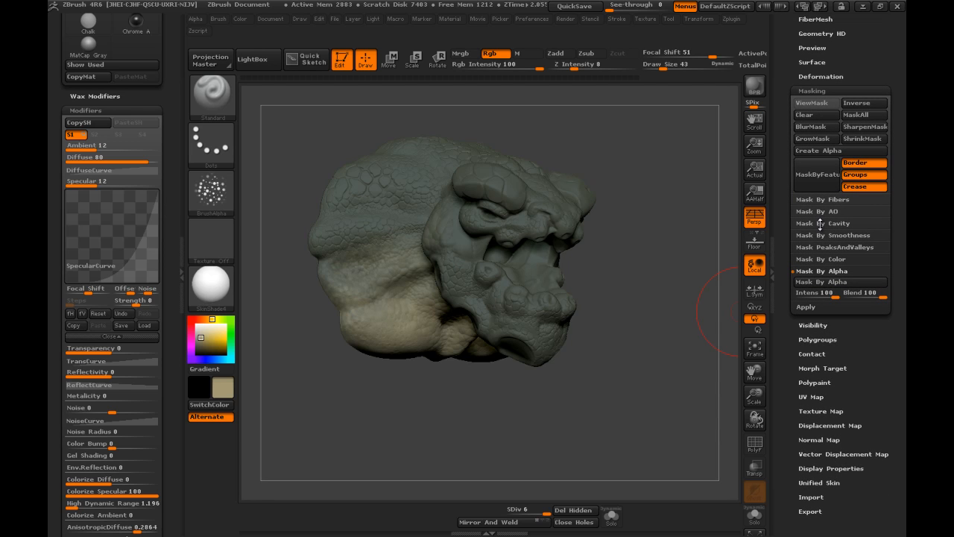
pyautogui.click(820, 224)
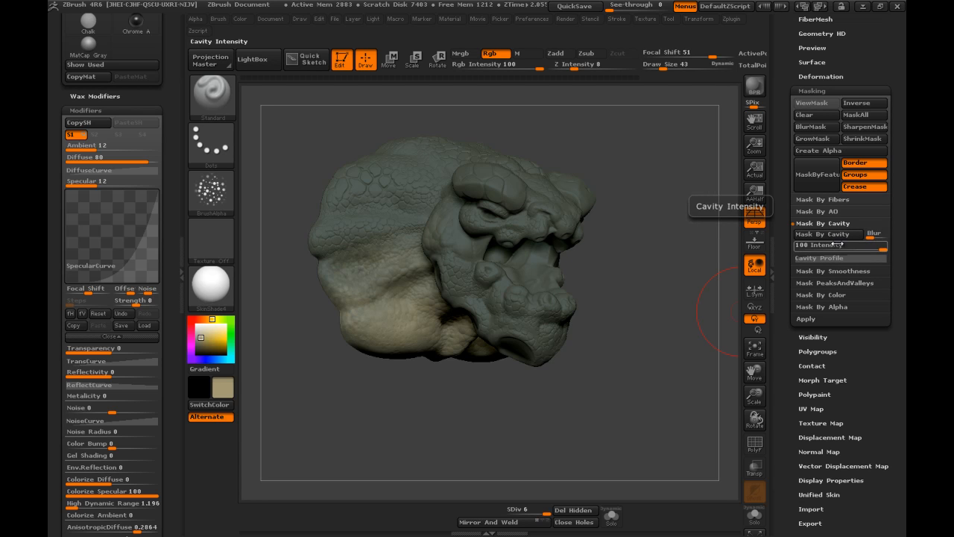
pyautogui.click(835, 235)
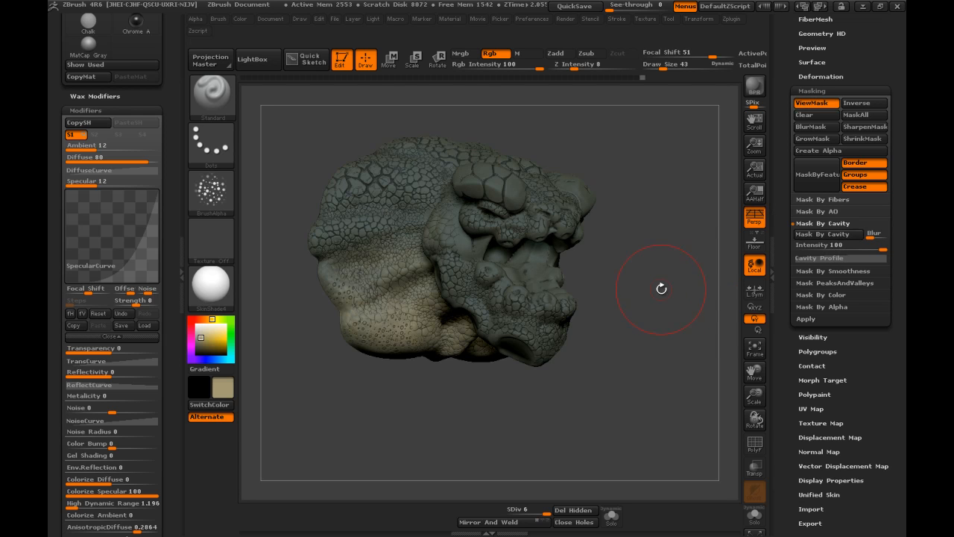
# - Inspect the cavity mask around the head, set its intensity to 50 and reapply it
pyautogui.moveTo(668, 272)
pyautogui.mouseDown()
pyautogui.moveTo(660, 293)
pyautogui.moveTo(641, 297)
pyautogui.moveTo(654, 329)
pyautogui.mouseUp()
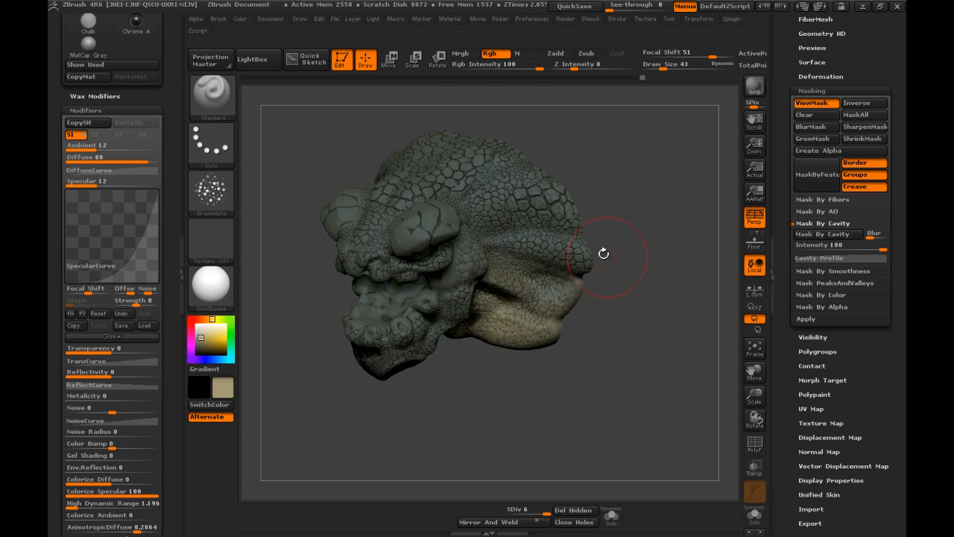
pyautogui.moveTo(654, 354)
pyautogui.mouseDown()
pyautogui.moveTo(658, 383)
pyautogui.moveTo(673, 377)
pyautogui.moveTo(665, 390)
pyautogui.moveTo(669, 377)
pyautogui.mouseUp()
pyautogui.moveTo(670, 334); pyautogui.dragTo(669, 326)
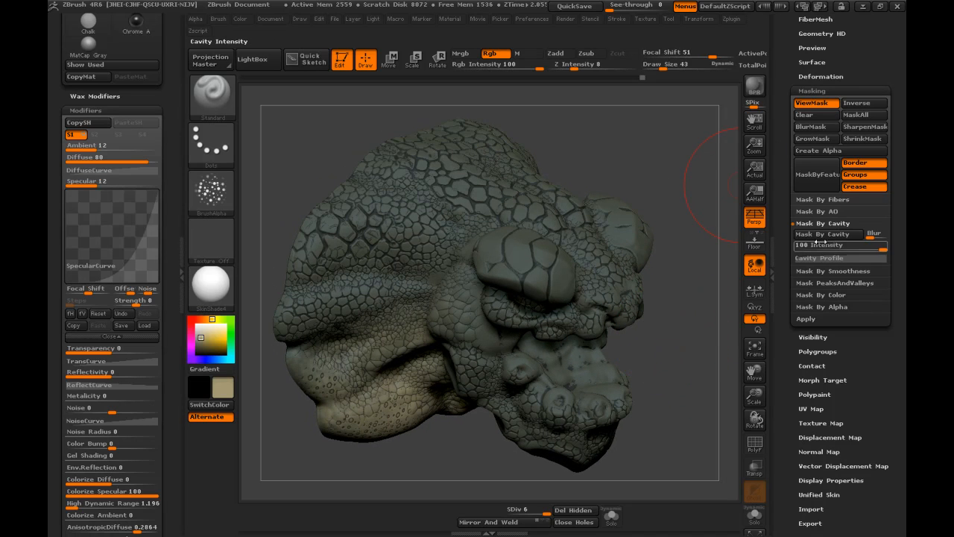
pyautogui.moveTo(871, 235); pyautogui.dragTo(855, 239)
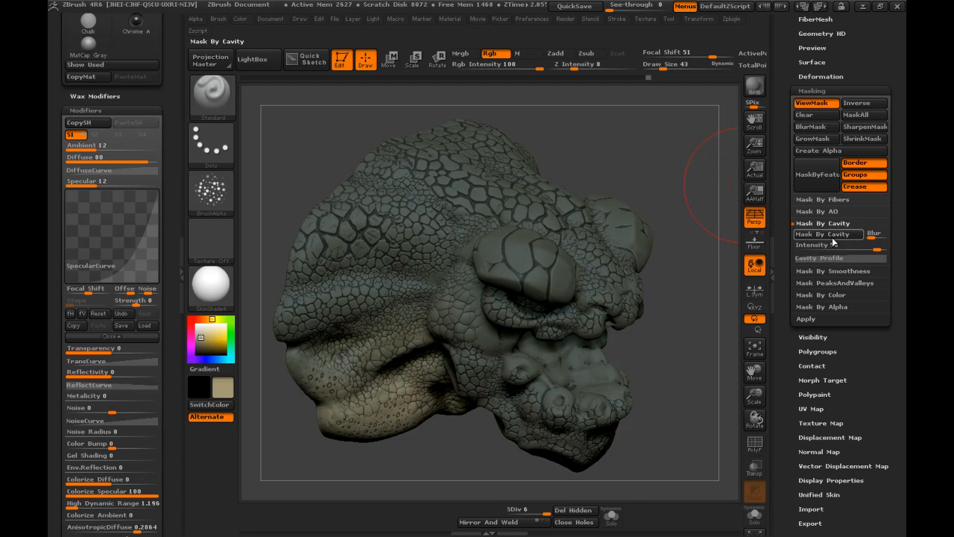
# - Undo the clearing of the cavity mask and invert the mask
pyautogui.moveTo(696, 359)
pyautogui.mouseDown()
pyautogui.moveTo(680, 334)
pyautogui.moveTo(691, 368)
pyautogui.mouseUp()
pyautogui.moveTo(687, 333); pyautogui.dragTo(673, 352)
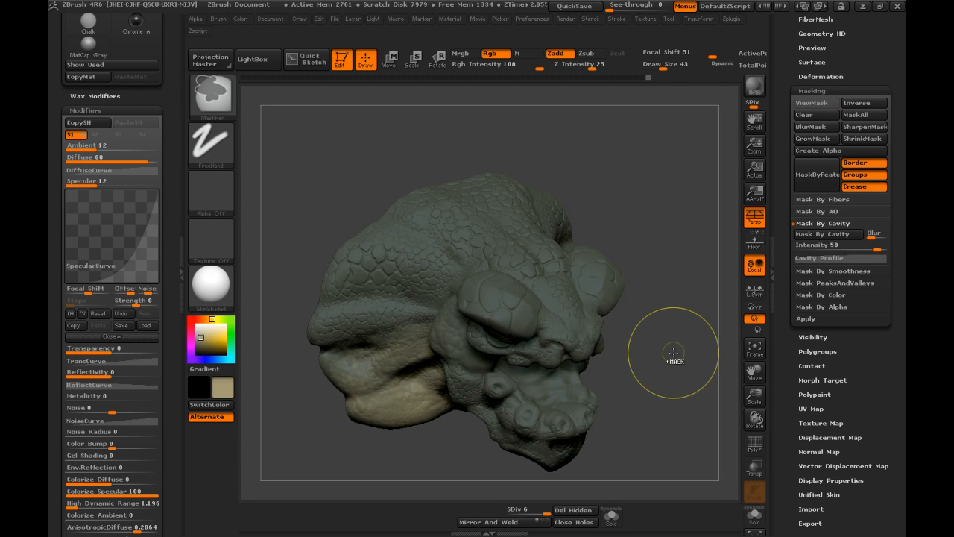
pyautogui.hotkey('ctrl', 'z')
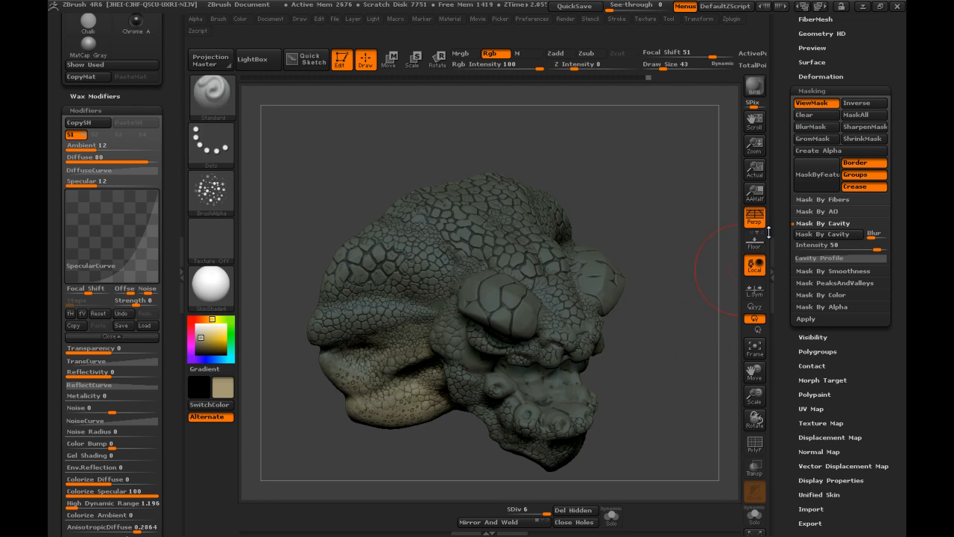
pyautogui.click(855, 106)
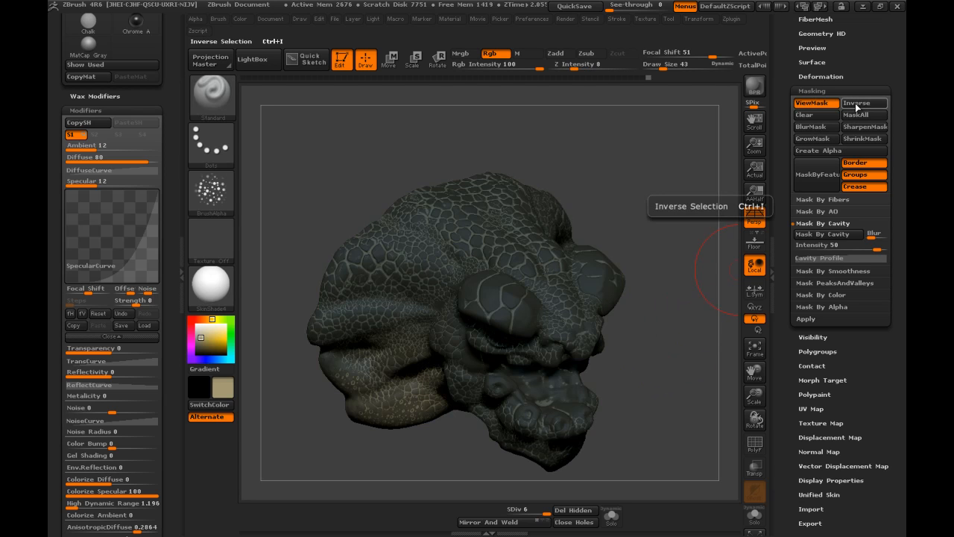
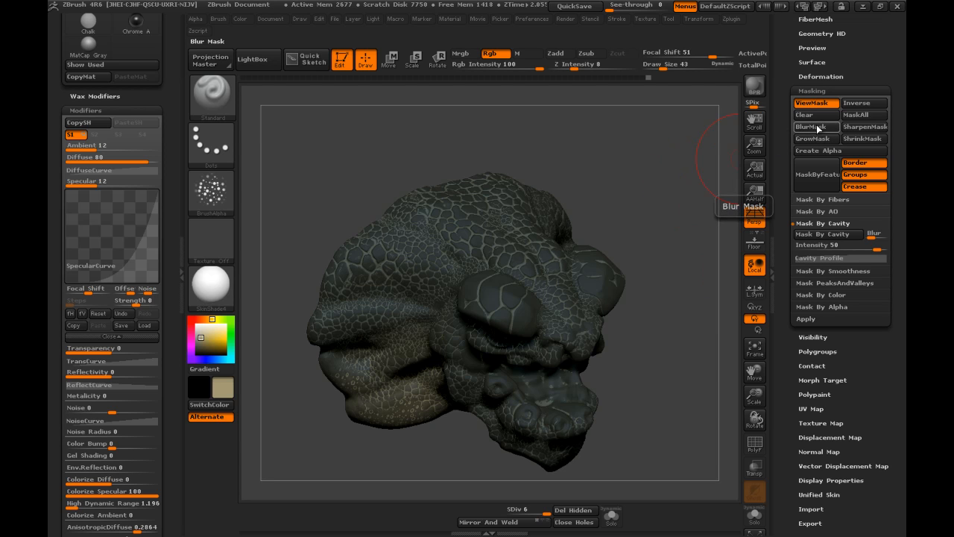
# - Turn off the mask display and sample a darker tan paint colour from the side of the neck
pyautogui.moveTo(724, 187); pyautogui.dragTo(668, 120)
pyautogui.moveTo(678, 255)
pyautogui.mouseDown()
pyautogui.moveTo(664, 419)
pyautogui.moveTo(664, 399)
pyautogui.mouseUp()
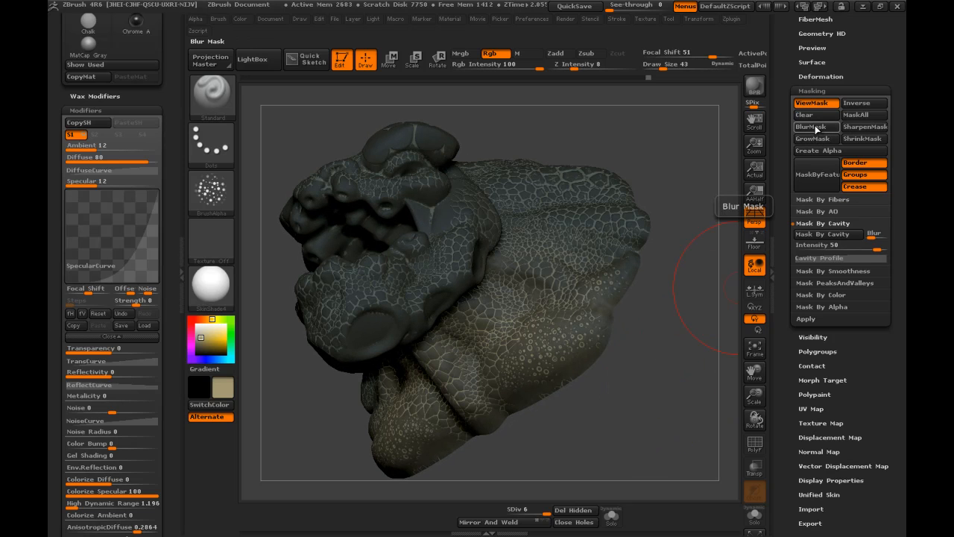
pyautogui.click(814, 104)
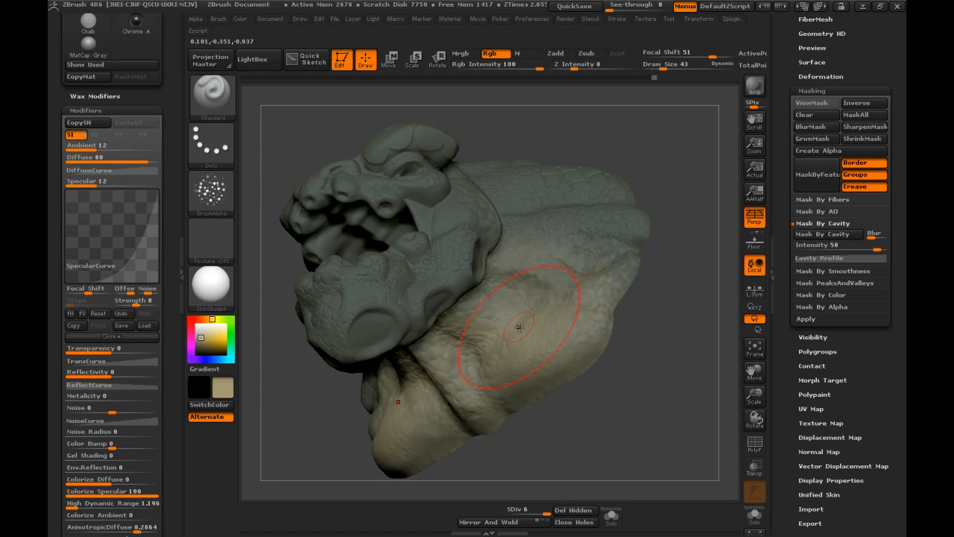
pyautogui.press('c')
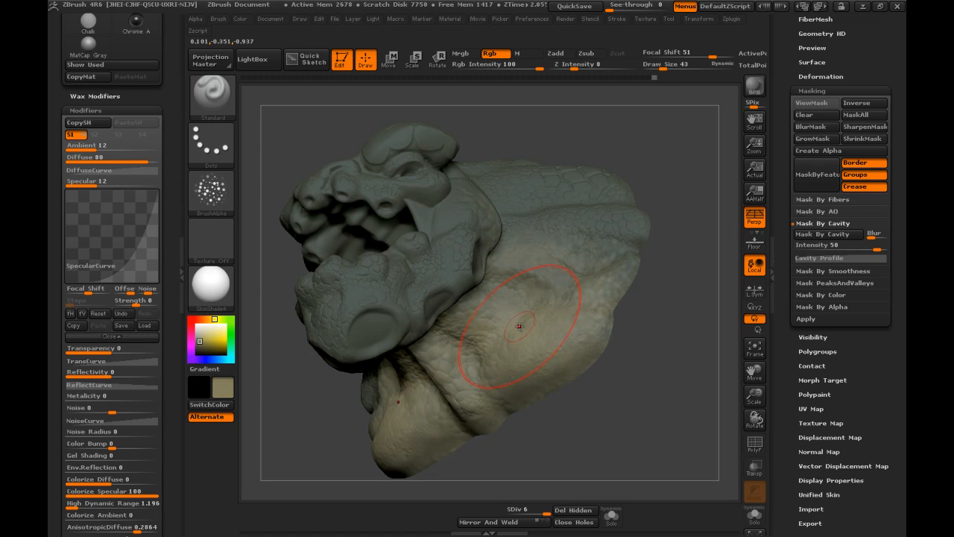
# - Sample the tan from the neck and shift the paint colour to a medium, slightly reddish brown
pyautogui.press('c')
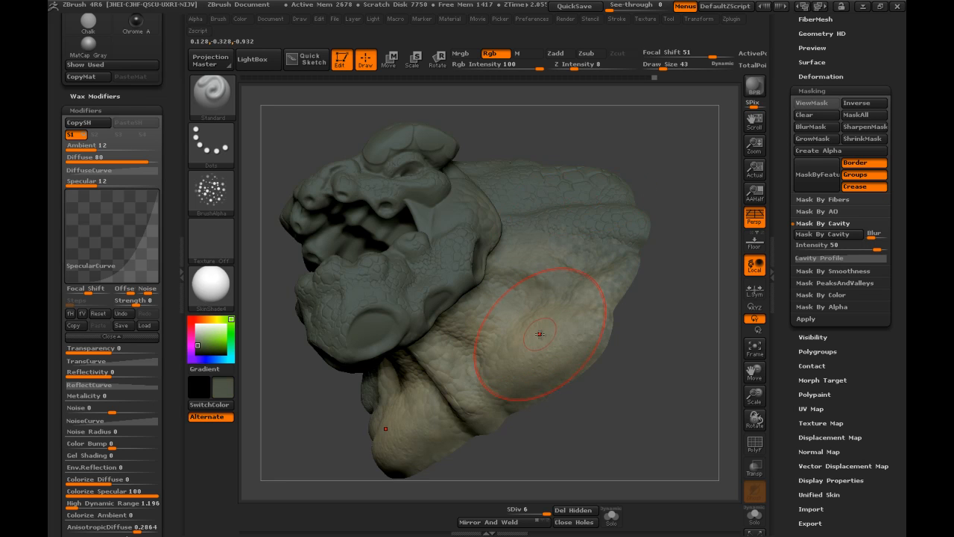
pyautogui.press('c')
pyautogui.press('c')
pyautogui.press('c')
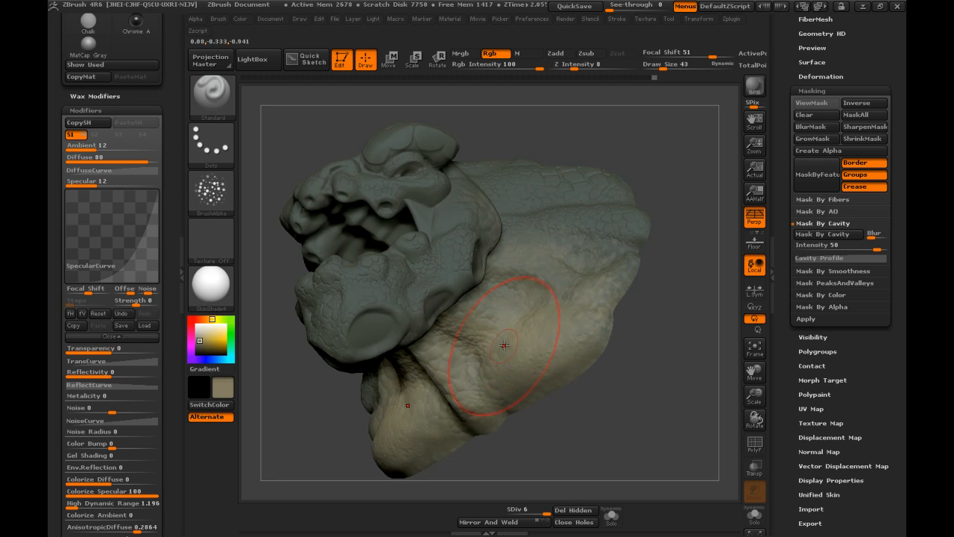
pyautogui.click(206, 346)
pyautogui.click(207, 319)
pyautogui.click(204, 345)
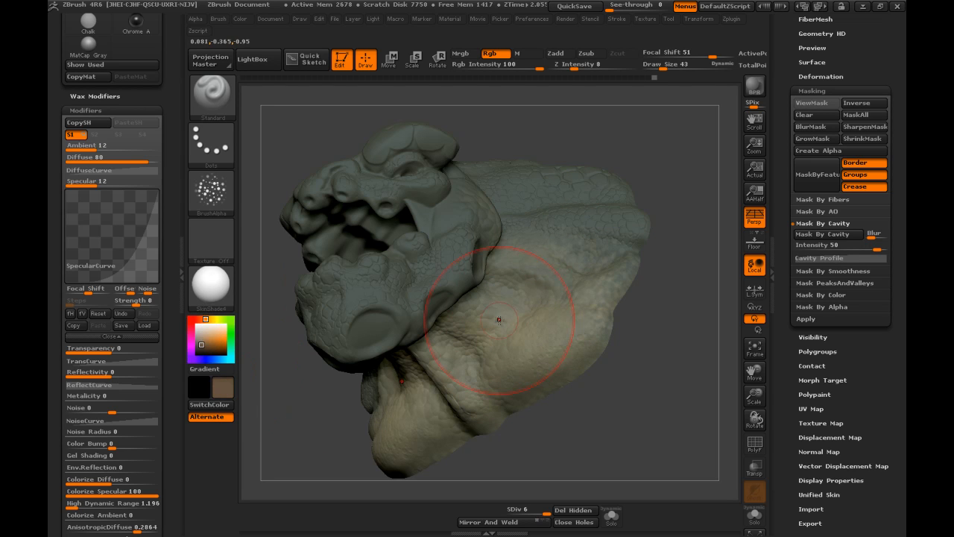
# - Set the brush alpha to Alpha 01 and paint the brown over the scales and folds of the throat and neck
pyautogui.click(220, 195)
pyautogui.click(322, 206)
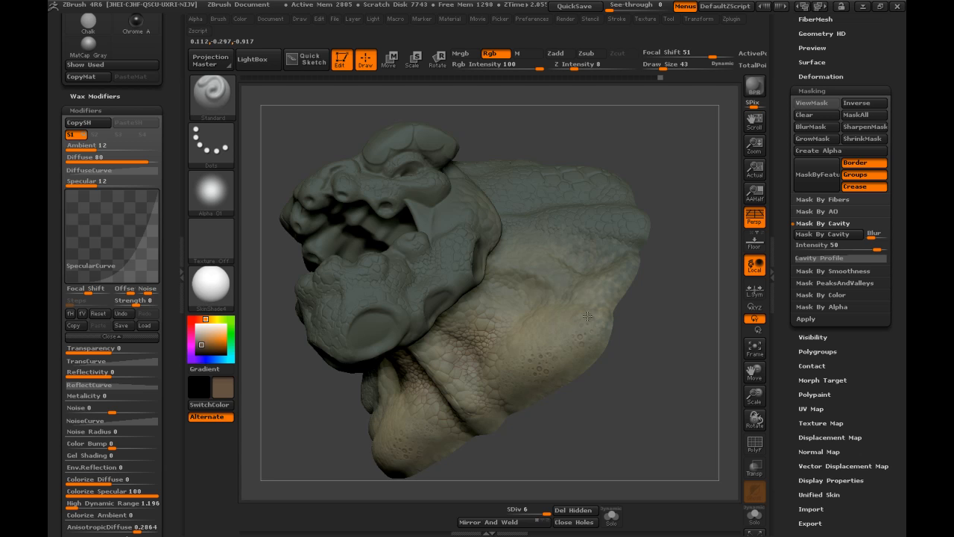
pyautogui.moveTo(698, 341); pyautogui.dragTo(495, 304)
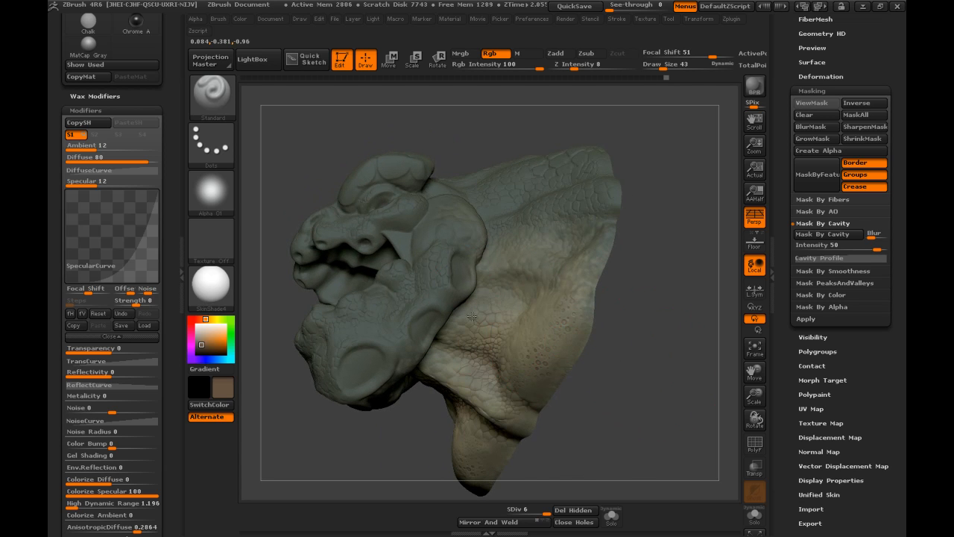
pyautogui.moveTo(624, 330); pyautogui.dragTo(524, 276)
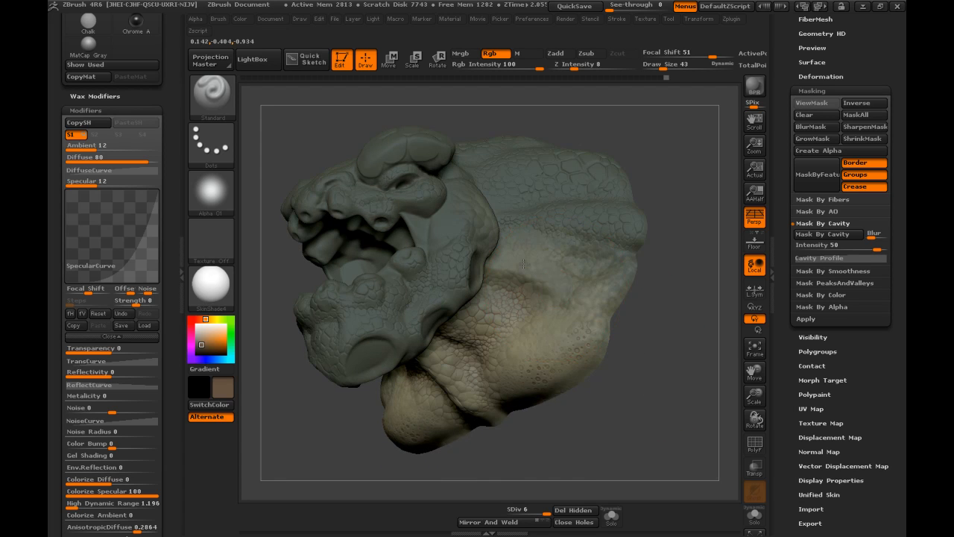
pyautogui.moveTo(593, 330)
pyautogui.mouseDown()
pyautogui.moveTo(417, 369)
pyautogui.moveTo(446, 367)
pyautogui.mouseUp()
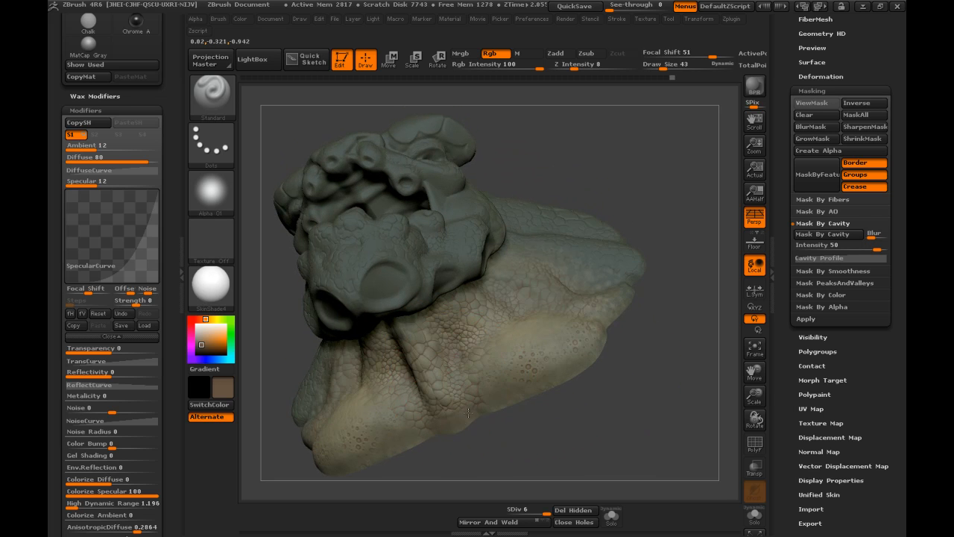
pyautogui.moveTo(569, 409); pyautogui.dragTo(441, 293)
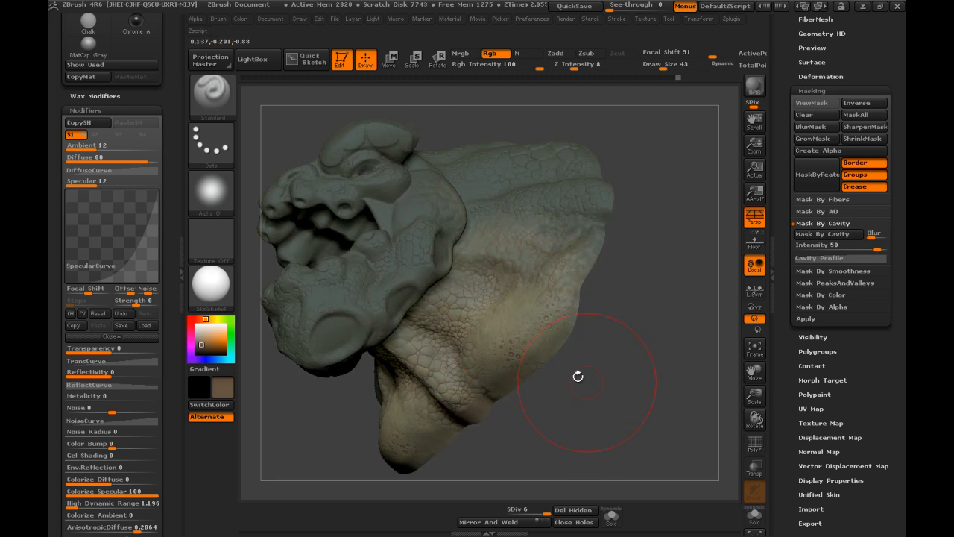
pyautogui.moveTo(532, 343); pyautogui.dragTo(483, 301)
pyautogui.moveTo(626, 280); pyautogui.dragTo(509, 251)
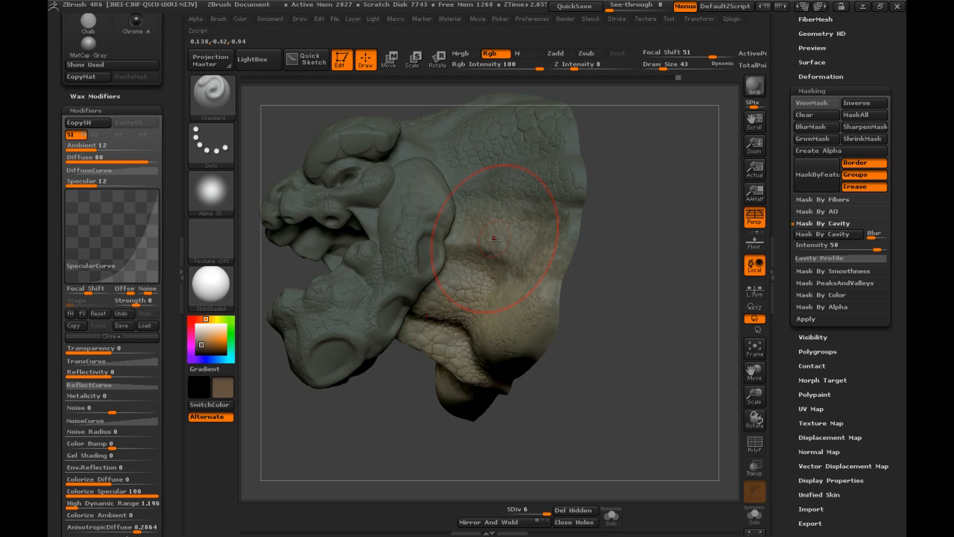
pyautogui.moveTo(612, 291)
pyautogui.mouseDown()
pyautogui.moveTo(551, 276)
pyautogui.moveTo(624, 316)
pyautogui.moveTo(491, 270)
pyautogui.mouseUp()
pyautogui.press('shift')
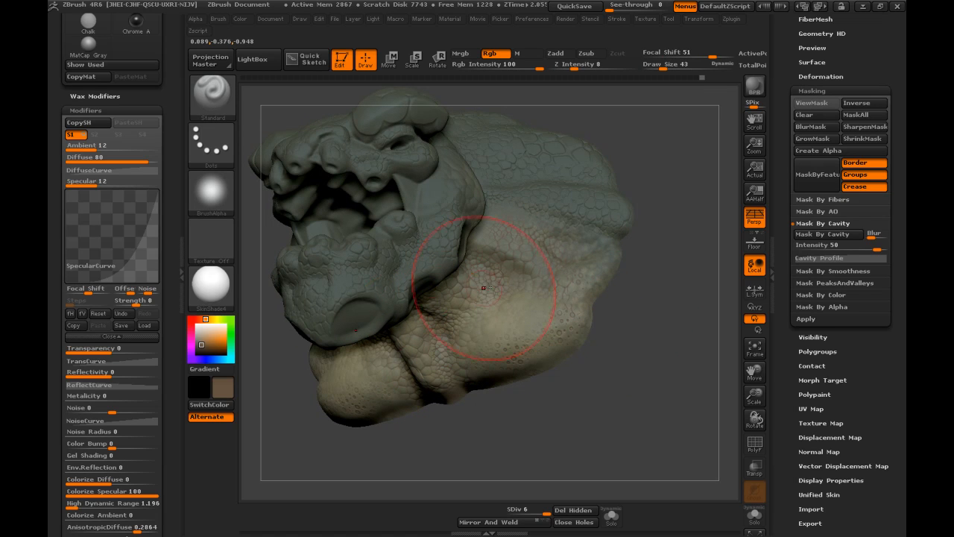
# - Darken the brown paint colour and deepen the scale pattern along the neck folds behind and below the jaw
pyautogui.moveTo(201, 343); pyautogui.dragTo(202, 349)
pyautogui.moveTo(539, 283)
pyautogui.mouseDown()
pyautogui.moveTo(510, 283)
pyautogui.moveTo(498, 297)
pyautogui.mouseUp()
pyautogui.hotkey('ctrl', 'z')
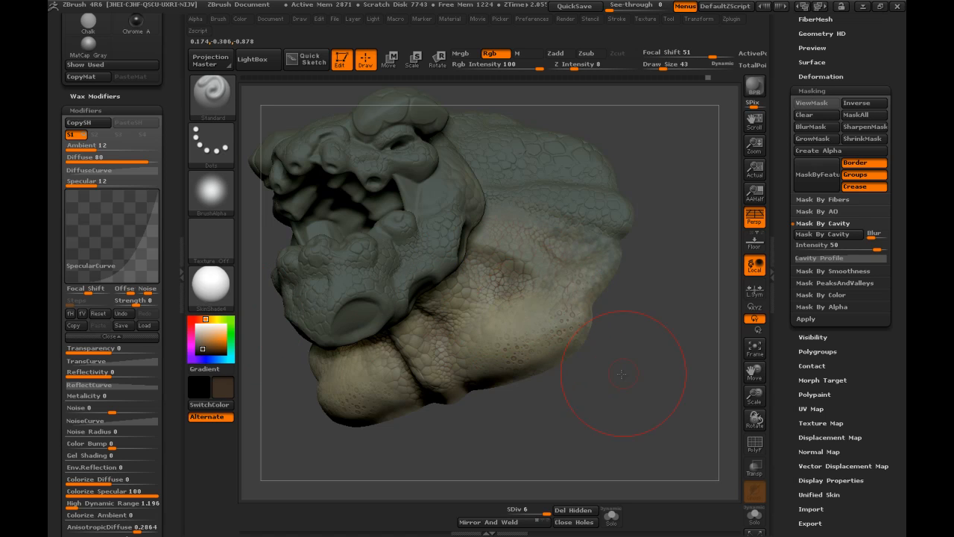
pyautogui.moveTo(610, 366); pyautogui.dragTo(547, 244)
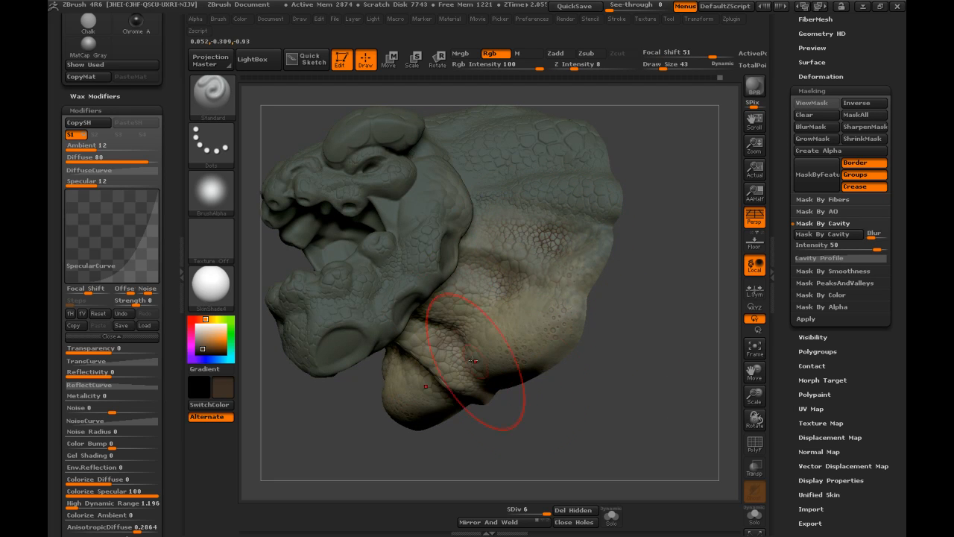
pyautogui.moveTo(453, 351); pyautogui.dragTo(462, 346)
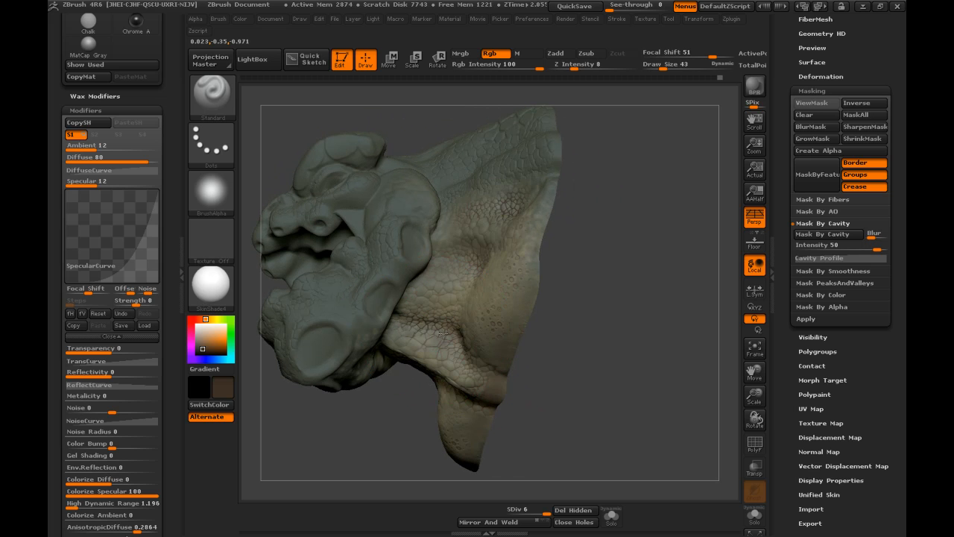
pyautogui.moveTo(407, 470); pyautogui.dragTo(411, 362)
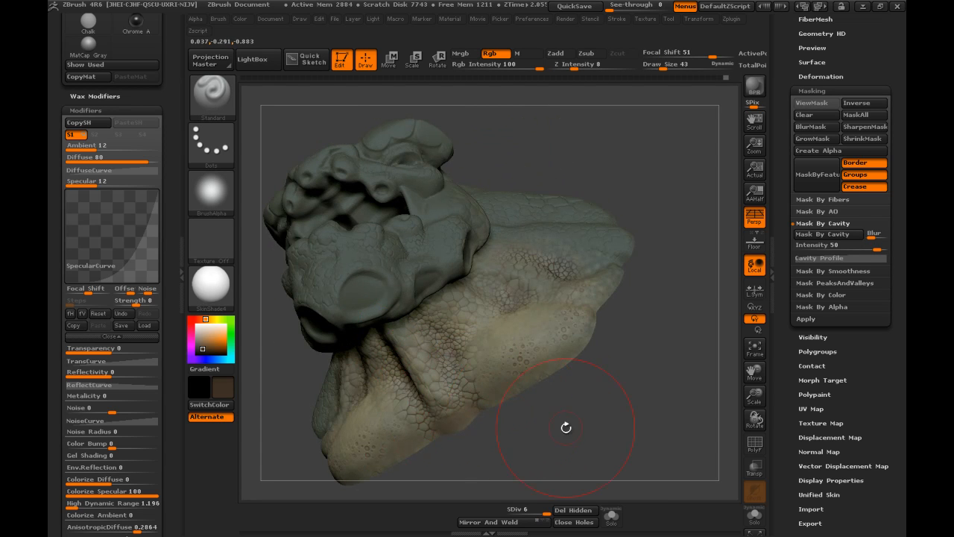
pyautogui.moveTo(546, 415); pyautogui.dragTo(408, 278)
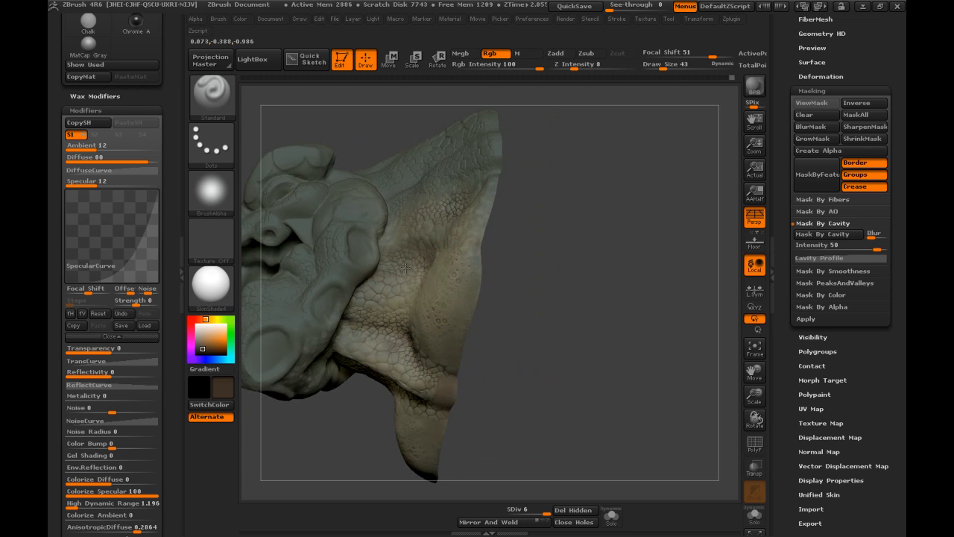
pyautogui.moveTo(478, 288); pyautogui.dragTo(460, 277)
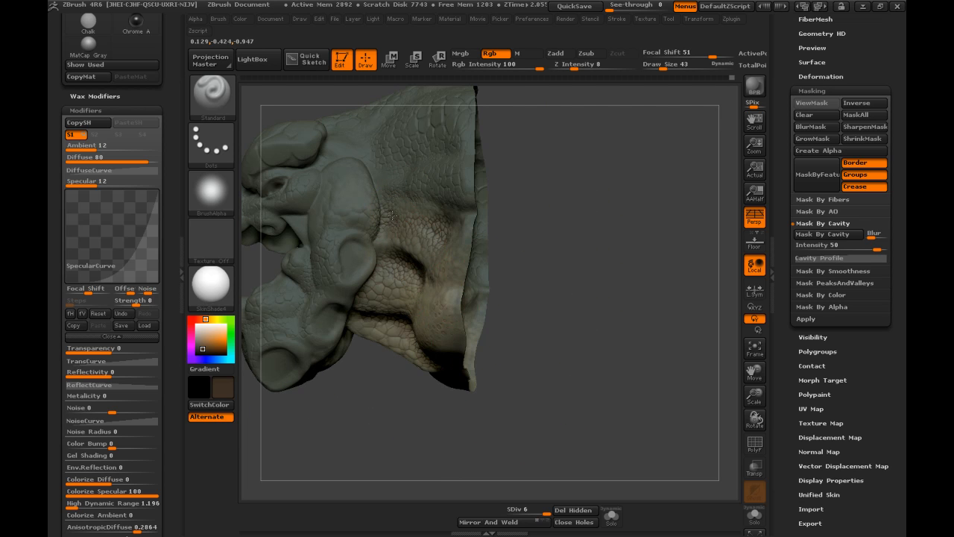
pyautogui.moveTo(469, 245); pyautogui.dragTo(545, 270)
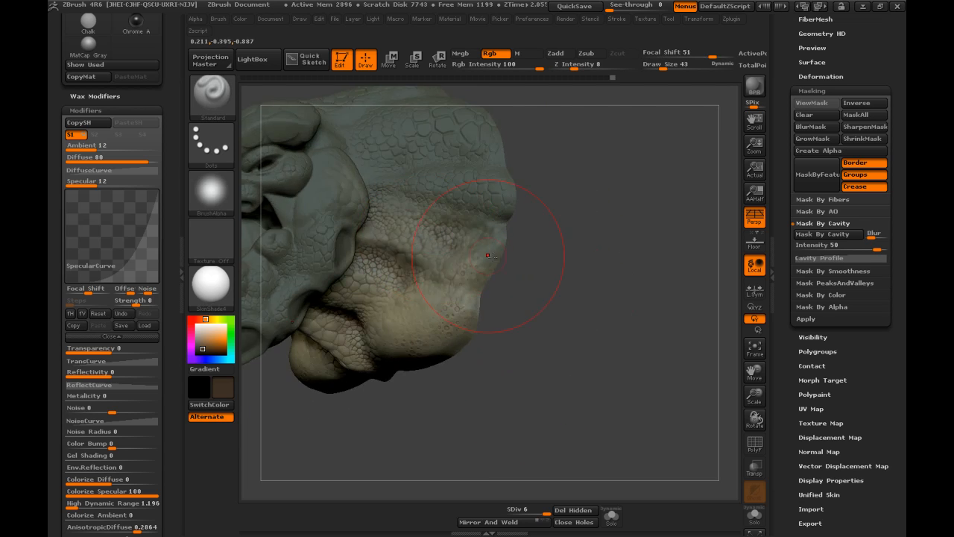
# - Build up the dark brown on the rear neck scales and the spots on the throat bulge
pyautogui.press('shift')
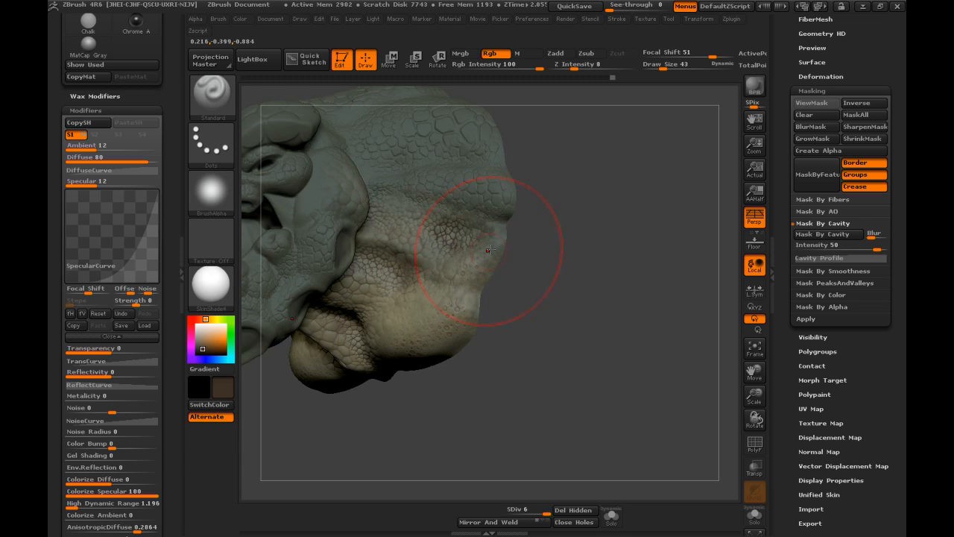
pyautogui.moveTo(480, 298); pyautogui.dragTo(399, 293)
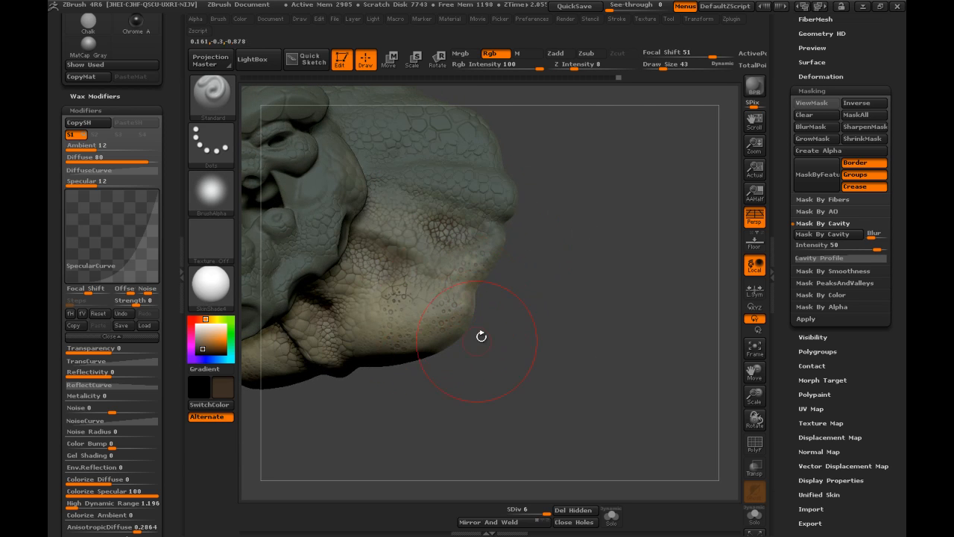
pyautogui.press('shift')
pyautogui.moveTo(553, 341)
pyautogui.mouseDown()
pyautogui.moveTo(579, 327)
pyautogui.moveTo(599, 373)
pyautogui.moveTo(515, 257)
pyautogui.mouseUp()
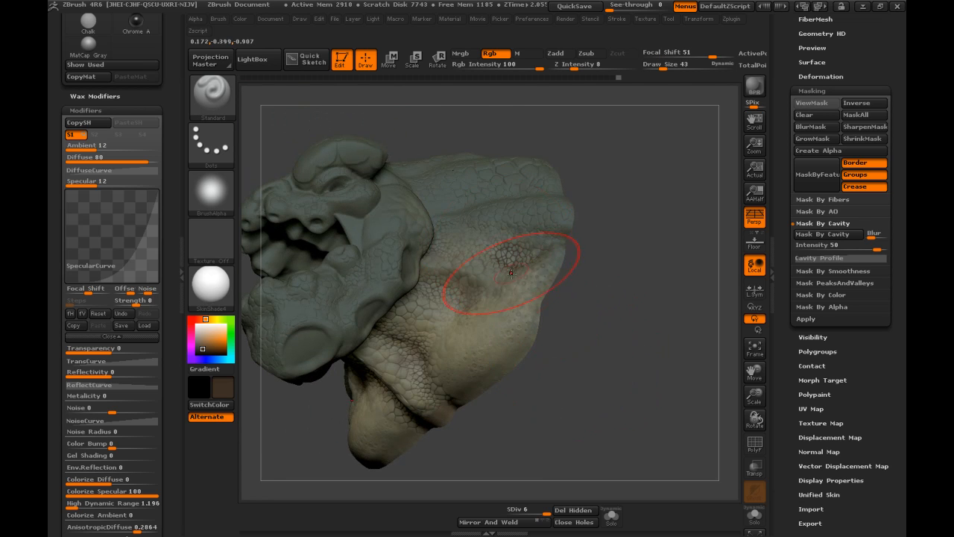
pyautogui.press('shift')
pyautogui.moveTo(603, 294)
pyautogui.mouseDown()
pyautogui.moveTo(623, 371)
pyautogui.moveTo(624, 336)
pyautogui.moveTo(630, 328)
pyautogui.moveTo(640, 351)
pyautogui.moveTo(649, 320)
pyautogui.moveTo(656, 343)
pyautogui.moveTo(653, 327)
pyautogui.mouseUp()
# - Show the cavity mask on the head and invert it
pyautogui.click(812, 103)
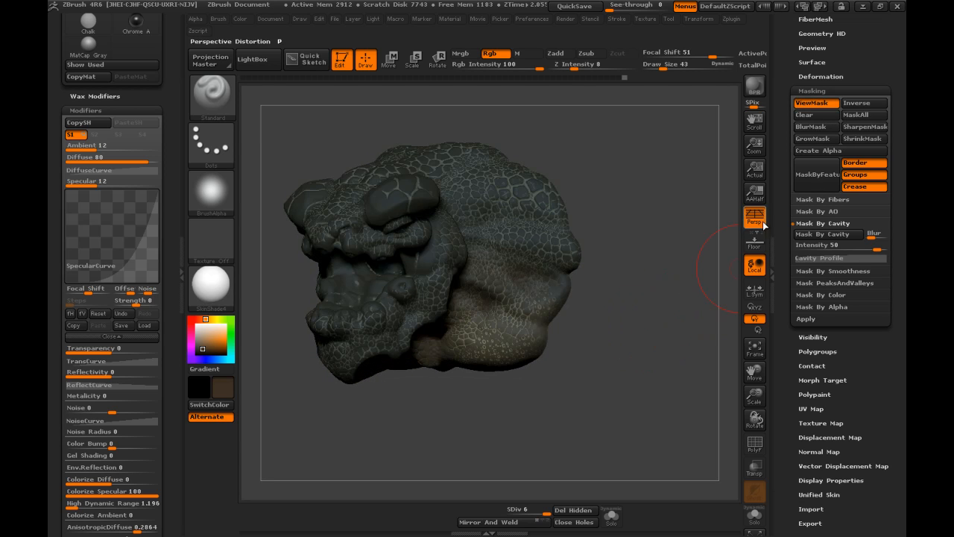
pyautogui.moveTo(690, 299)
pyautogui.mouseDown()
pyautogui.moveTo(696, 273)
pyautogui.moveTo(690, 335)
pyautogui.moveTo(674, 309)
pyautogui.mouseUp()
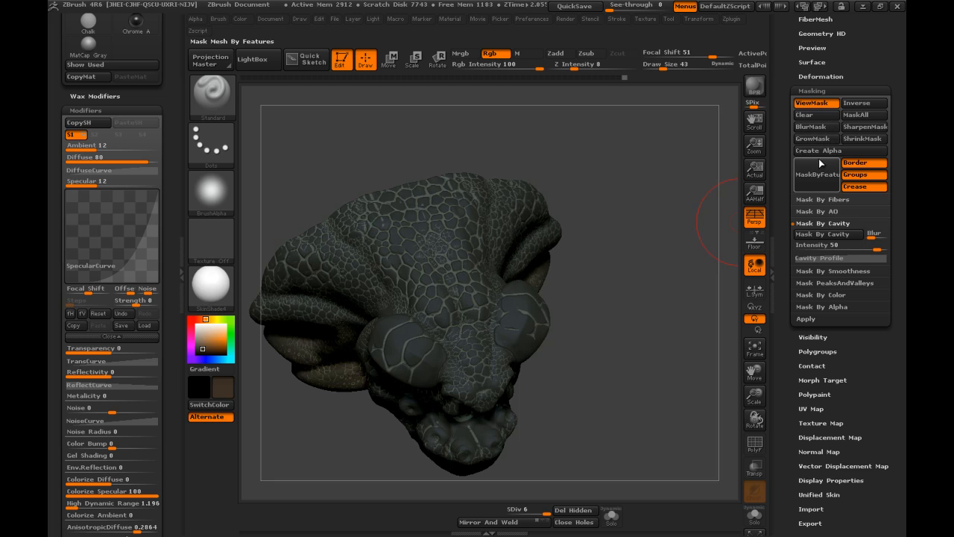
pyautogui.click(854, 105)
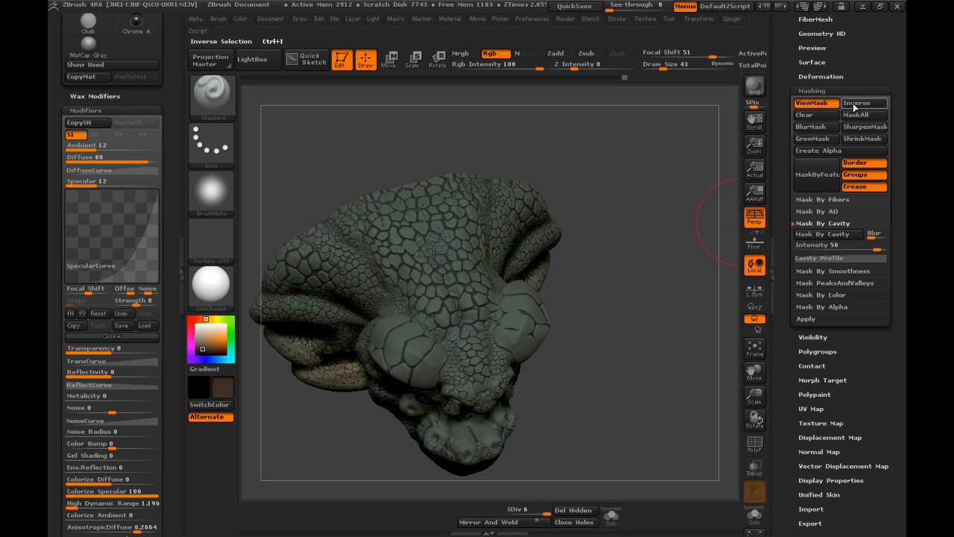
pyautogui.moveTo(679, 216); pyautogui.dragTo(656, 262)
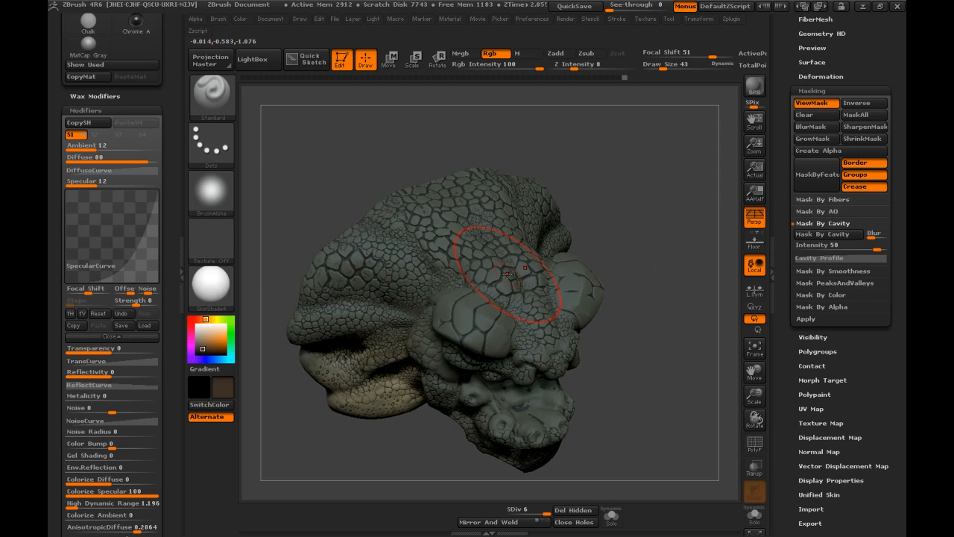
# - Sample the head's grey-green, change it to a very dark blue-green, and hide the mask display
pyautogui.press('c')
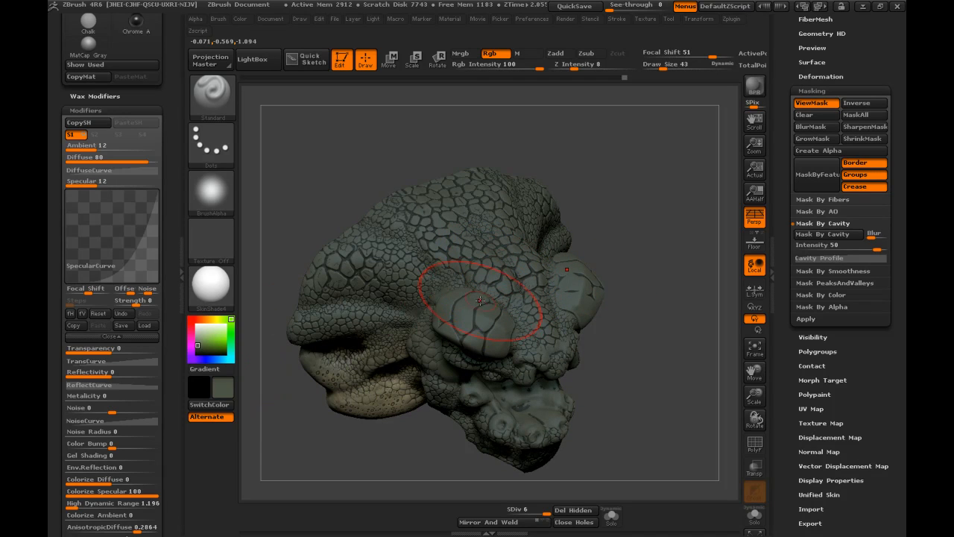
pyautogui.moveTo(197, 344); pyautogui.dragTo(201, 350)
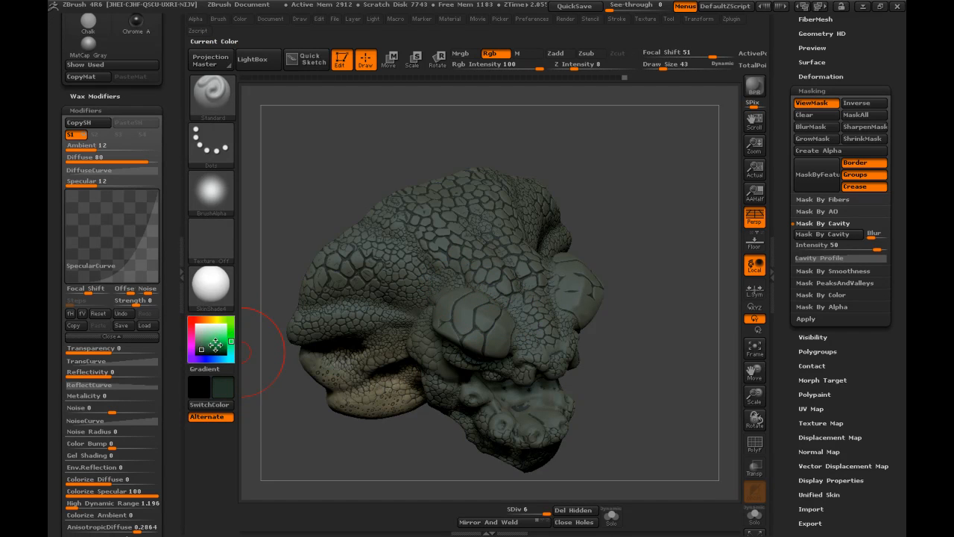
pyautogui.click(200, 350)
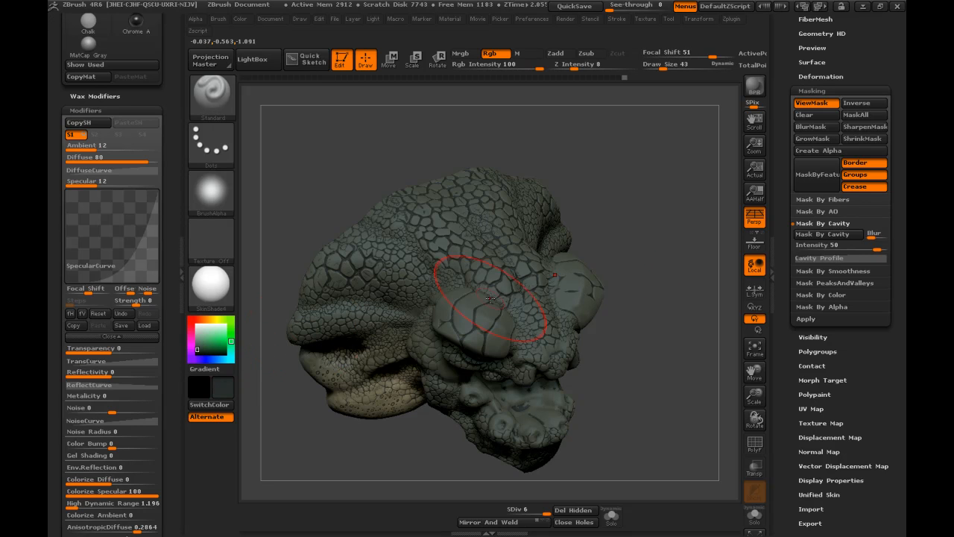
pyautogui.click(813, 103)
# - Paint the dark blue-green over the plates of the brow ridges and the scale patches on the sides of the head
pyautogui.moveTo(672, 204)
pyautogui.mouseDown()
pyautogui.moveTo(537, 246)
pyautogui.moveTo(490, 276)
pyautogui.moveTo(498, 302)
pyautogui.moveTo(471, 328)
pyautogui.mouseUp()
pyautogui.moveTo(664, 347)
pyautogui.mouseDown()
pyautogui.moveTo(492, 300)
pyautogui.moveTo(483, 325)
pyautogui.moveTo(514, 291)
pyautogui.mouseUp()
pyautogui.moveTo(667, 160); pyautogui.dragTo(559, 281)
pyautogui.moveTo(641, 262)
pyautogui.keyDown('ctrl'); pyautogui.mouseDown()
pyautogui.moveTo(642, 275)
pyautogui.moveTo(622, 268)
pyautogui.moveTo(635, 256)
pyautogui.mouseUp(); pyautogui.keyUp('ctrl')
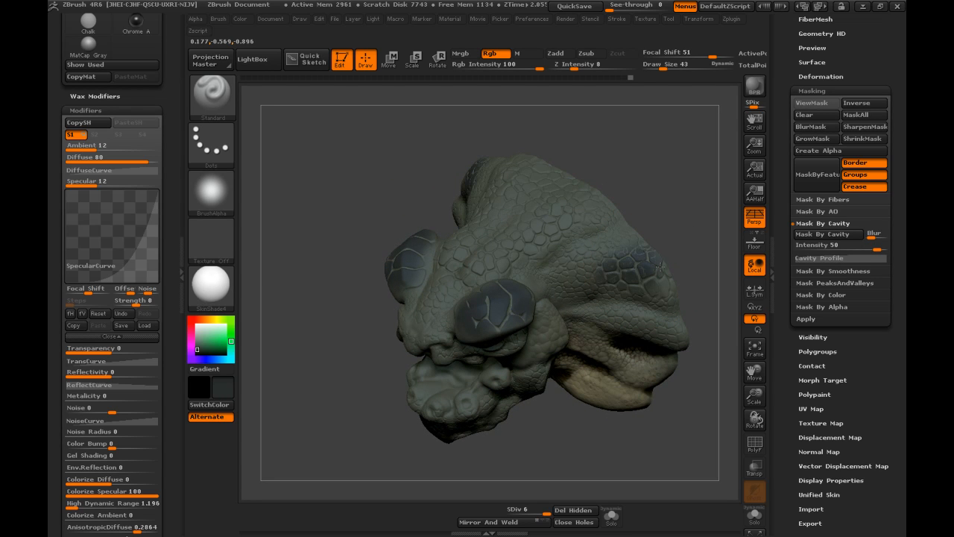
# - Extend the dark blue-green across the scales on the crown, back and upper neck
pyautogui.moveTo(671, 202)
pyautogui.mouseDown()
pyautogui.moveTo(585, 192)
pyautogui.moveTo(579, 176)
pyautogui.moveTo(556, 173)
pyautogui.moveTo(548, 195)
pyautogui.moveTo(559, 216)
pyautogui.moveTo(502, 247)
pyautogui.moveTo(452, 255)
pyautogui.moveTo(532, 195)
pyautogui.moveTo(479, 256)
pyautogui.moveTo(554, 235)
pyautogui.moveTo(668, 144)
pyautogui.moveTo(651, 125)
pyautogui.moveTo(641, 138)
pyautogui.mouseUp()
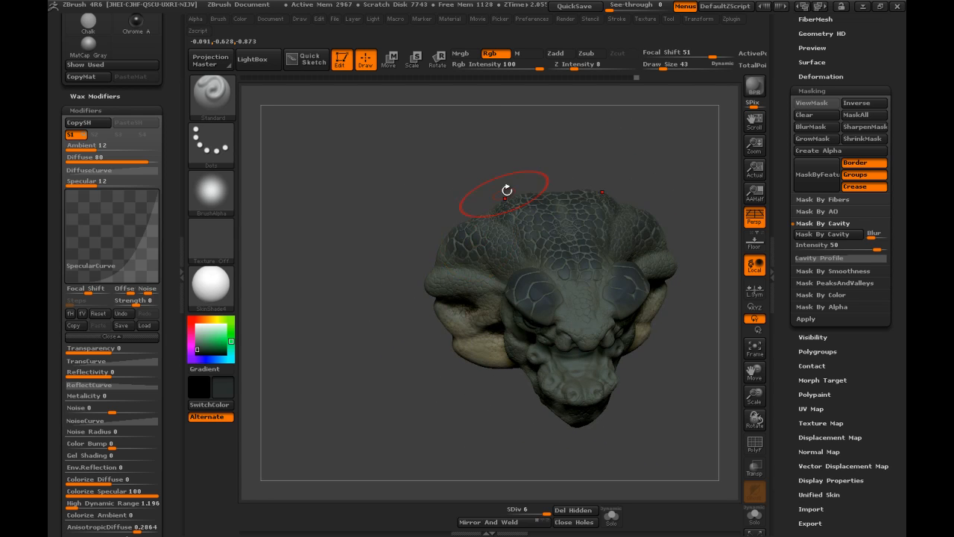
pyautogui.moveTo(486, 218); pyautogui.dragTo(511, 255)
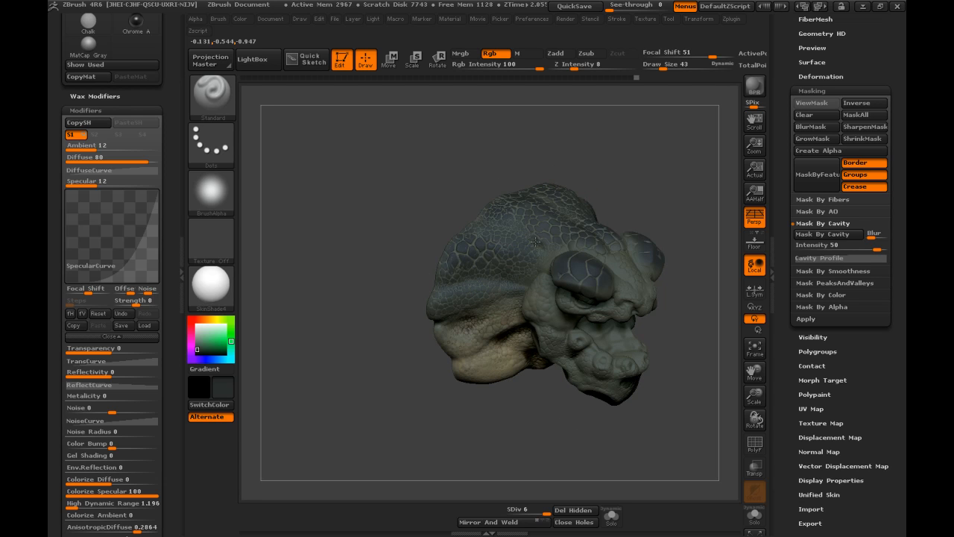
pyautogui.moveTo(594, 217); pyautogui.dragTo(641, 224)
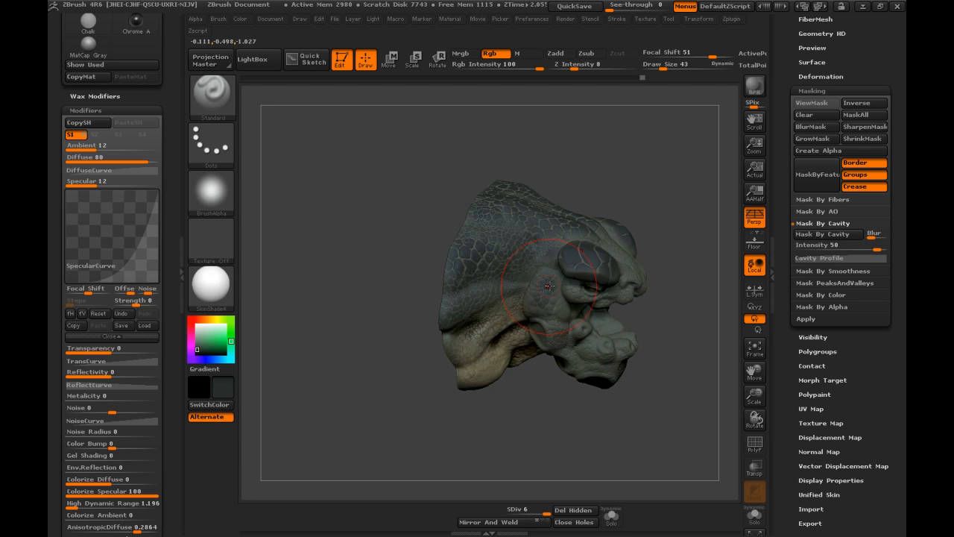
pyautogui.press('ctrl')
pyautogui.moveTo(671, 171); pyautogui.dragTo(585, 256)
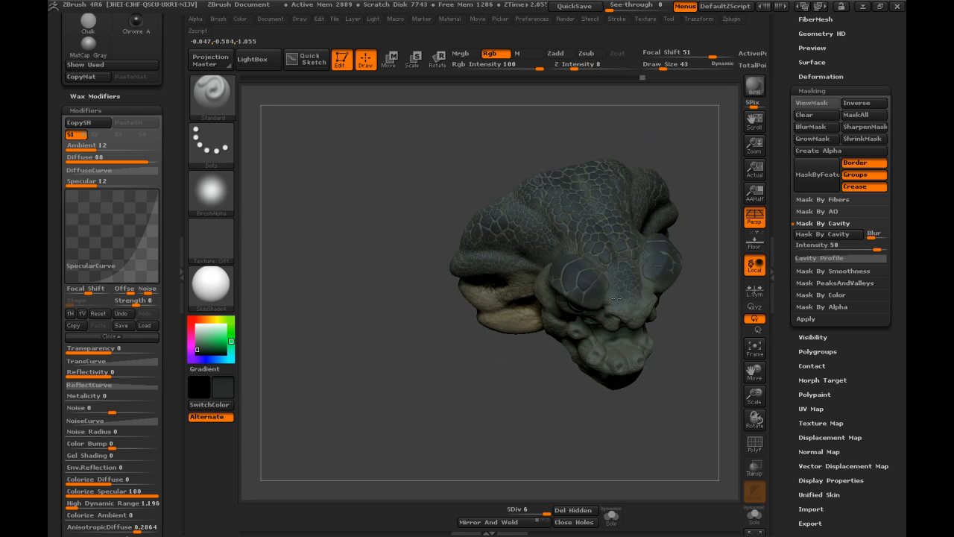
# - Paint the dark blue-green along the bridge of the snout and reduce the brush draw size to 23
pyautogui.moveTo(609, 302); pyautogui.dragTo(605, 256)
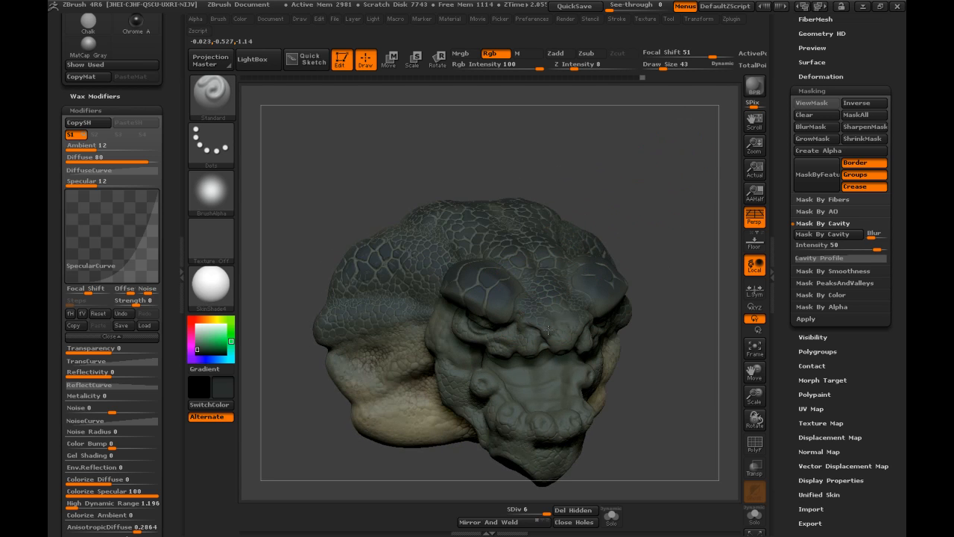
pyautogui.moveTo(534, 313); pyautogui.dragTo(575, 282)
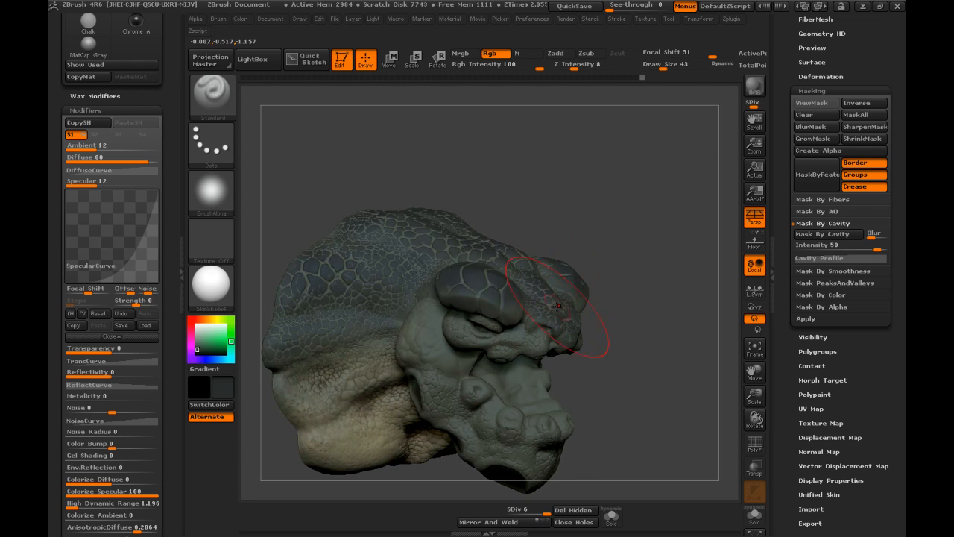
pyautogui.press('s')
pyautogui.click(530, 337)
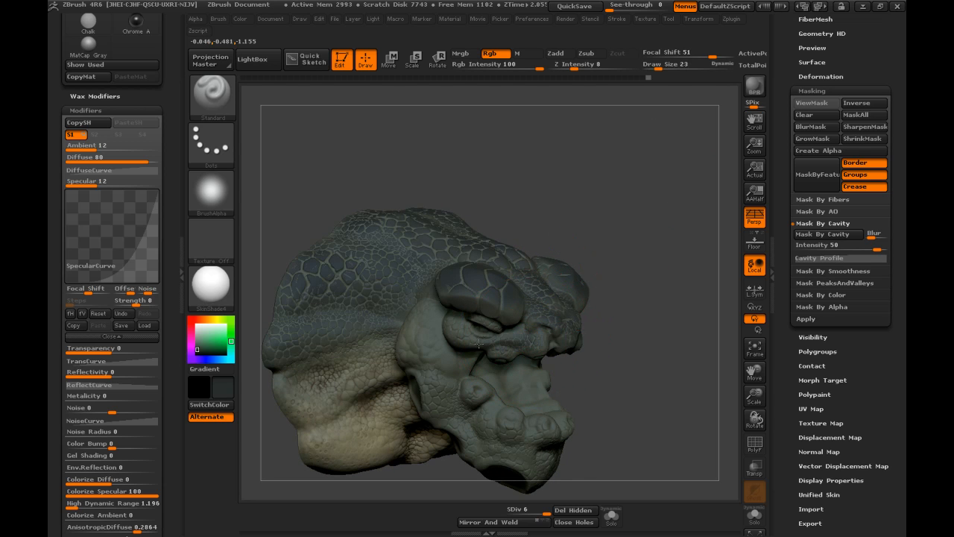
# - Paint the dark blue-green over the scales below the eyes and along the sides of the upper muzzle
pyautogui.keyDown('shift'); pyautogui.moveTo(498, 355); pyautogui.dragTo(539, 333); pyautogui.keyUp('shift')
pyautogui.moveTo(639, 241); pyautogui.dragTo(701, 232)
pyautogui.moveTo(596, 317); pyautogui.dragTo(558, 320)
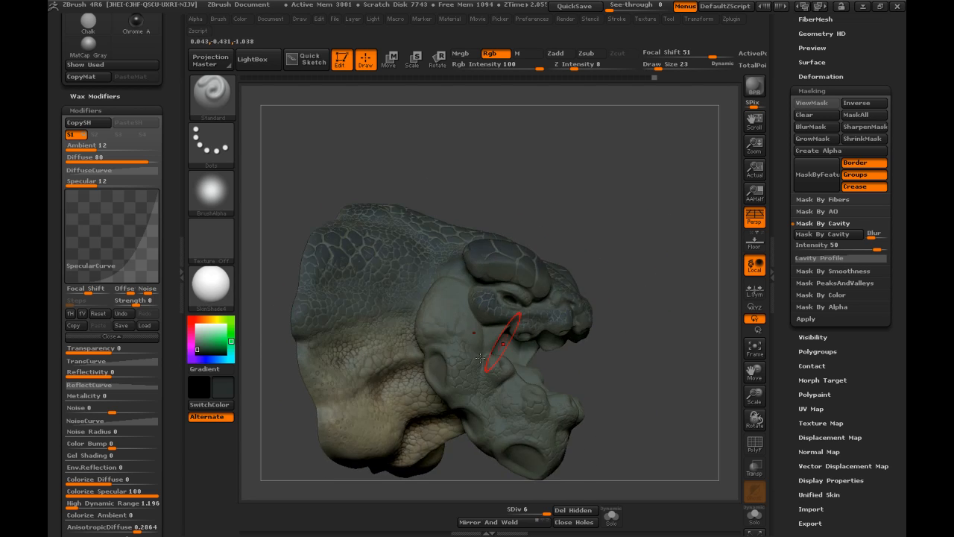
# - Extend the dark blue-green over the chin, the sides of the lower jaw and its underside
pyautogui.moveTo(478, 380)
pyautogui.mouseDown()
pyautogui.moveTo(497, 409)
pyautogui.moveTo(545, 422)
pyautogui.moveTo(557, 405)
pyautogui.moveTo(537, 391)
pyautogui.moveTo(574, 360)
pyautogui.mouseUp()
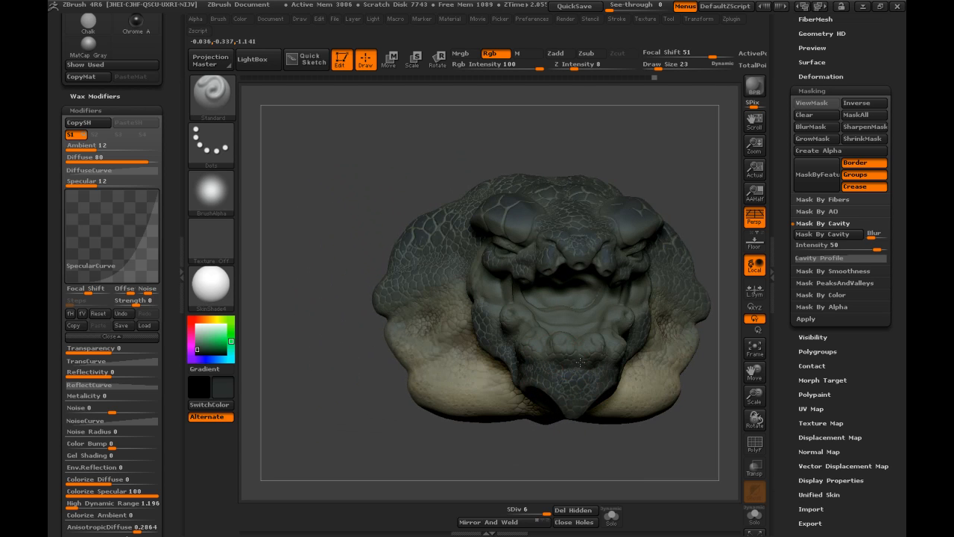
pyautogui.moveTo(613, 450); pyautogui.dragTo(538, 379)
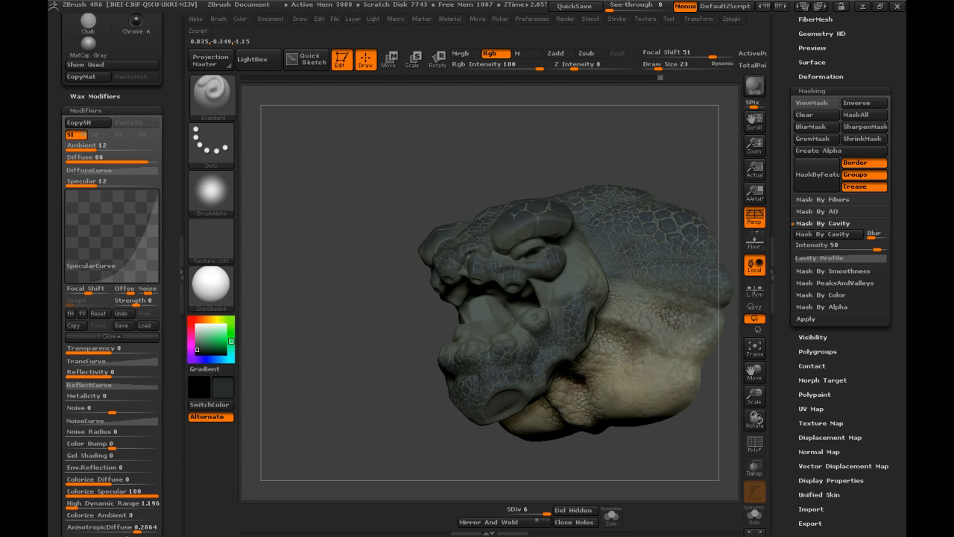
pyautogui.moveTo(558, 447); pyautogui.dragTo(542, 393)
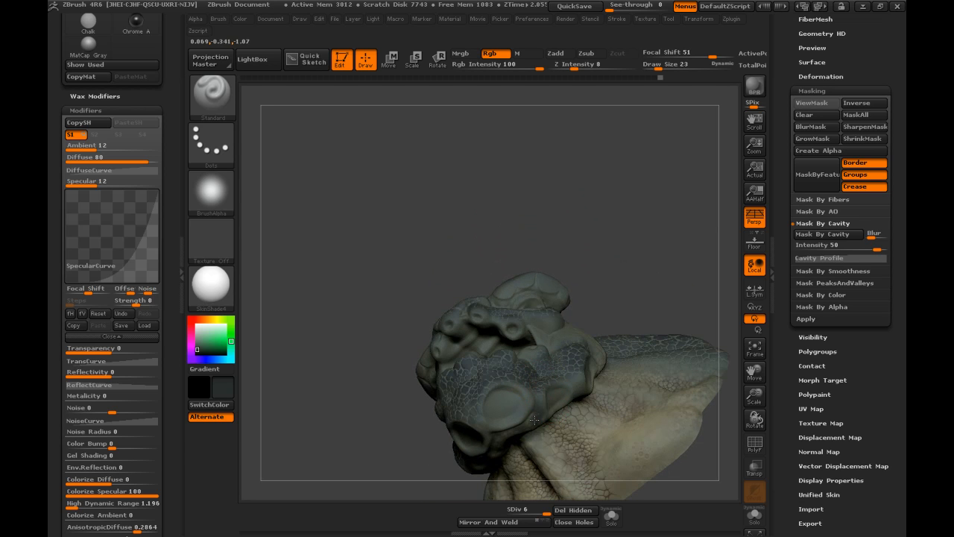
pyautogui.moveTo(605, 301); pyautogui.dragTo(605, 271)
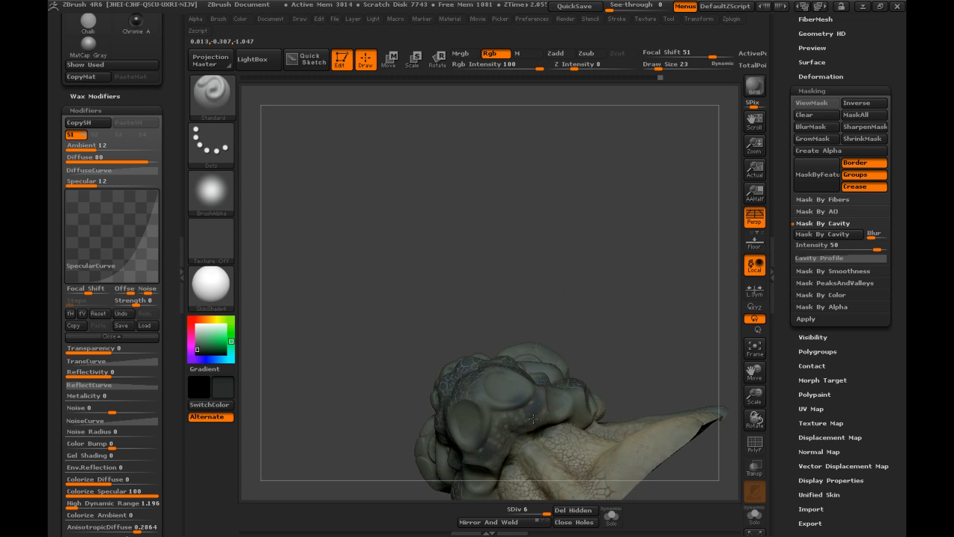
pyautogui.moveTo(529, 434)
pyautogui.mouseDown()
pyautogui.moveTo(620, 363)
pyautogui.moveTo(578, 450)
pyautogui.moveTo(654, 306)
pyautogui.mouseUp()
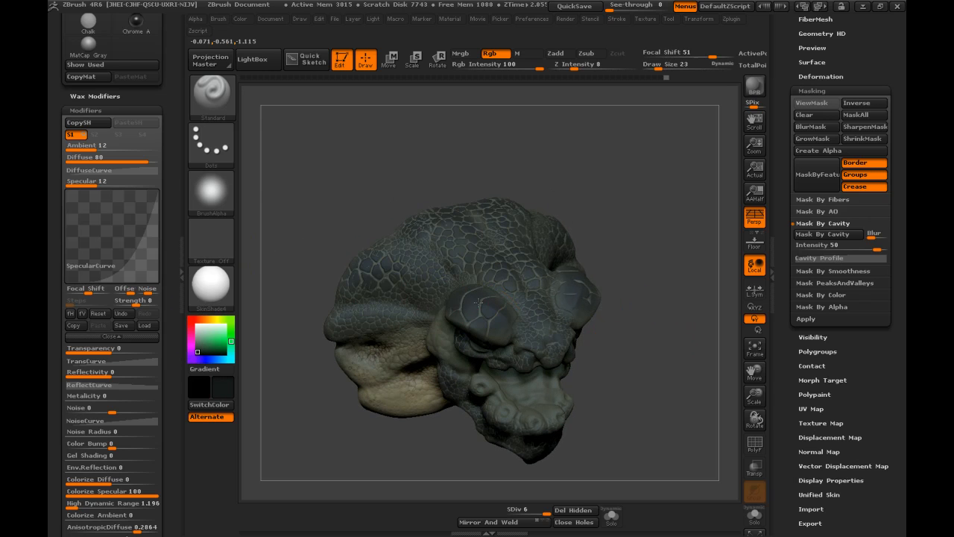
# - Darken the blue-green to near black and paint it over the brow plates and the scales between them
pyautogui.moveTo(562, 341); pyautogui.dragTo(484, 315)
pyautogui.moveTo(643, 338)
pyautogui.mouseDown()
pyautogui.moveTo(660, 362)
pyautogui.moveTo(483, 303)
pyautogui.moveTo(565, 299)
pyautogui.mouseUp()
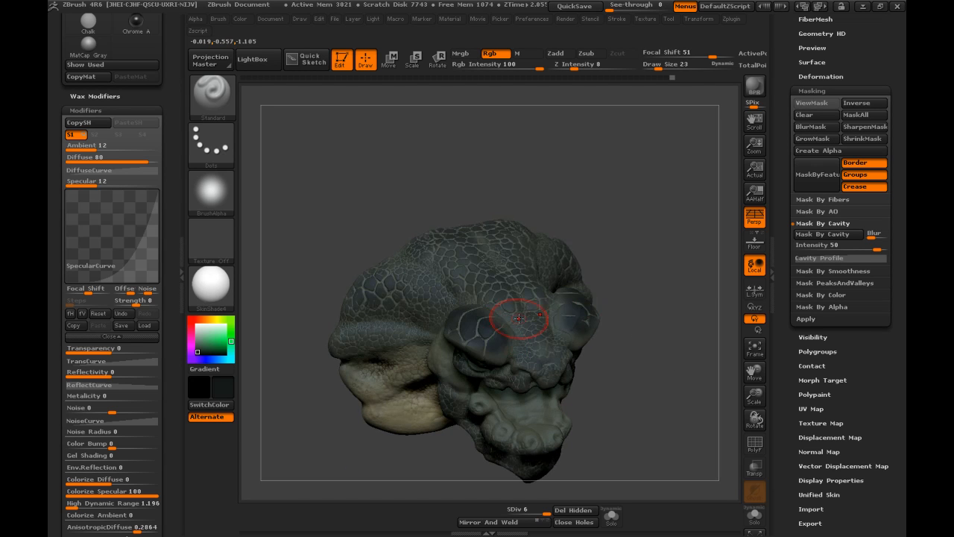
pyautogui.moveTo(671, 356)
pyautogui.mouseDown()
pyautogui.moveTo(616, 283)
pyautogui.moveTo(597, 332)
pyautogui.mouseUp()
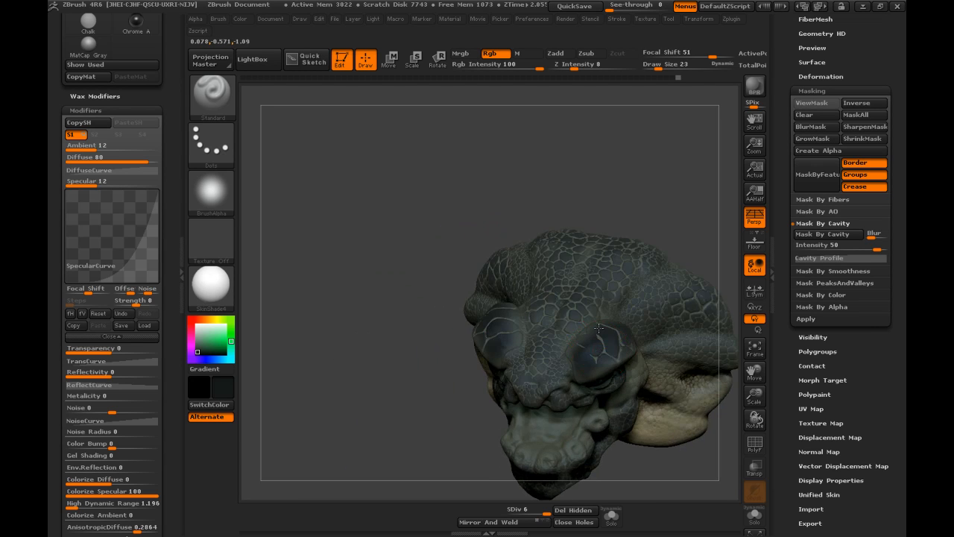
pyautogui.moveTo(645, 269); pyautogui.dragTo(644, 249)
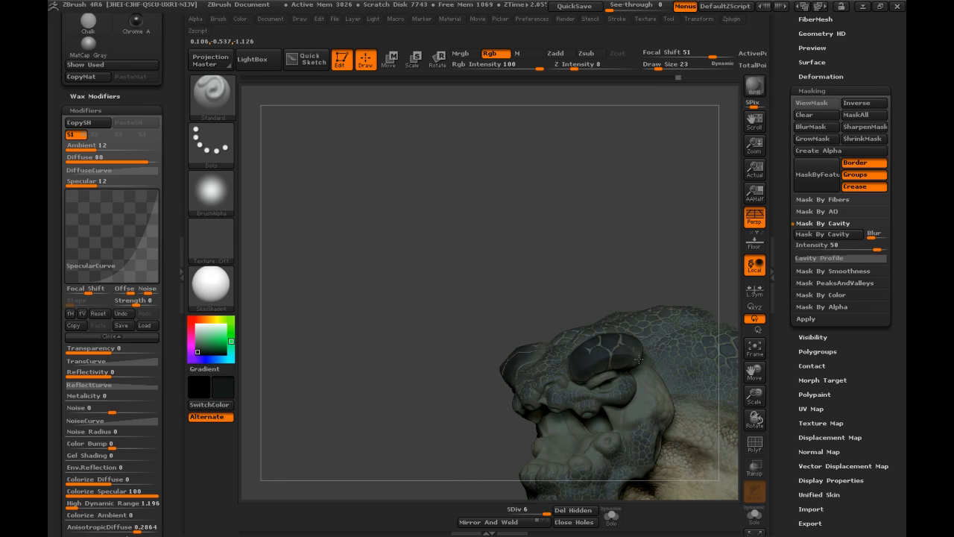
pyautogui.moveTo(622, 315); pyautogui.dragTo(638, 321)
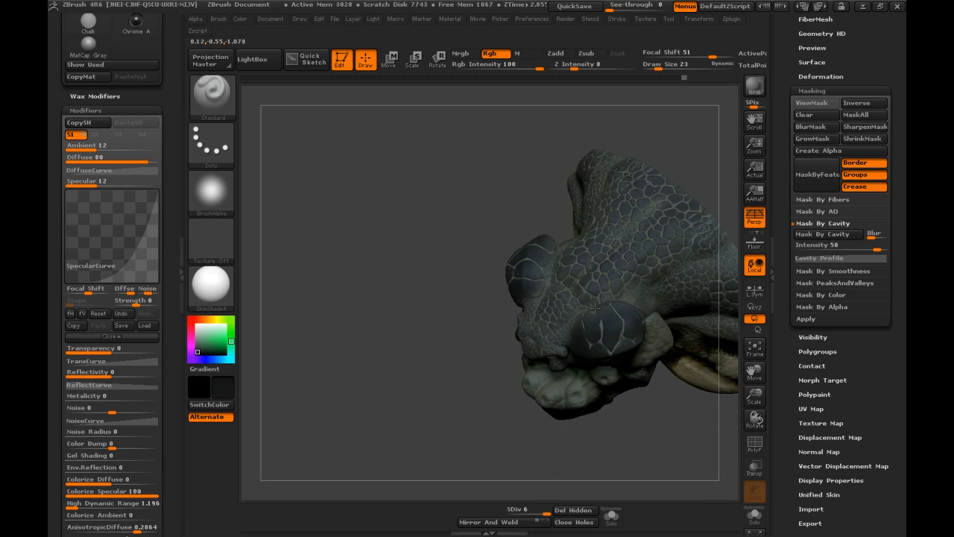
pyautogui.moveTo(575, 330); pyautogui.dragTo(575, 320)
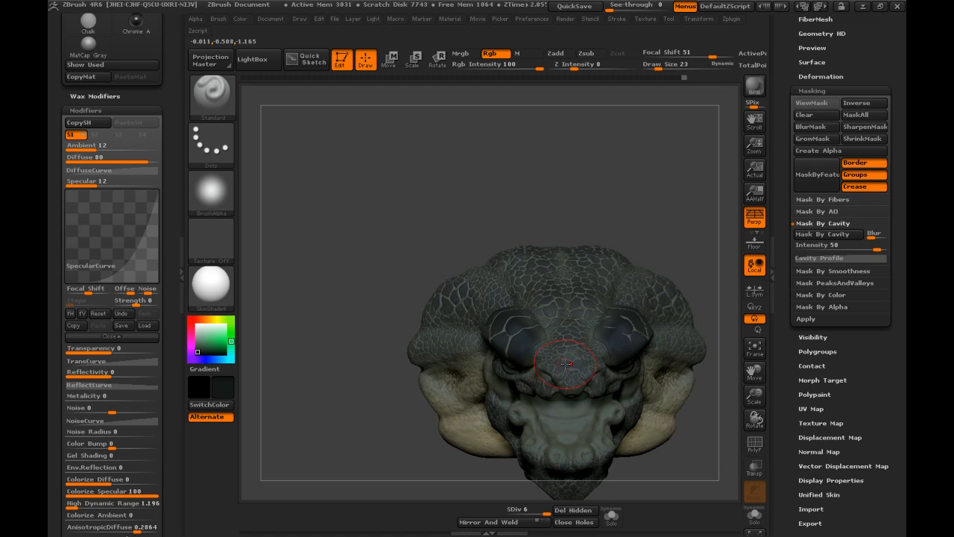
pyautogui.moveTo(670, 196); pyautogui.dragTo(608, 249)
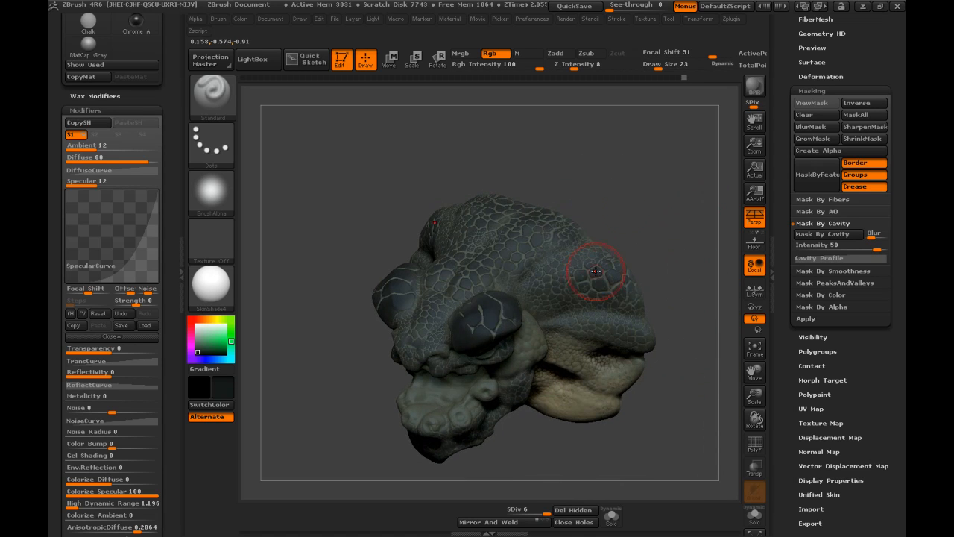
# - Increase the brush draw size to 55 and paint the darker blue-green over the scales on the crown and sides
pyautogui.press(']')
pyautogui.moveTo(571, 278); pyautogui.dragTo(601, 242)
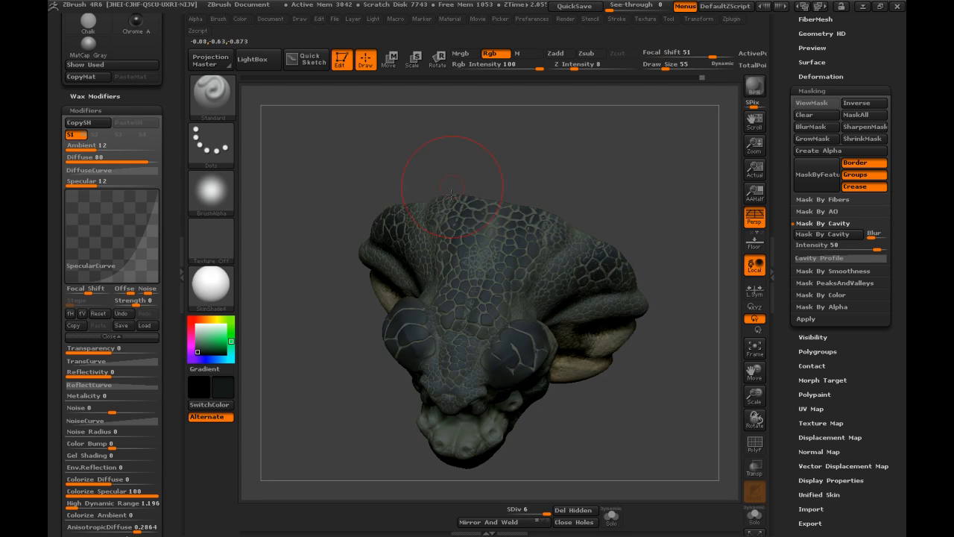
pyautogui.moveTo(462, 166); pyautogui.dragTo(463, 241)
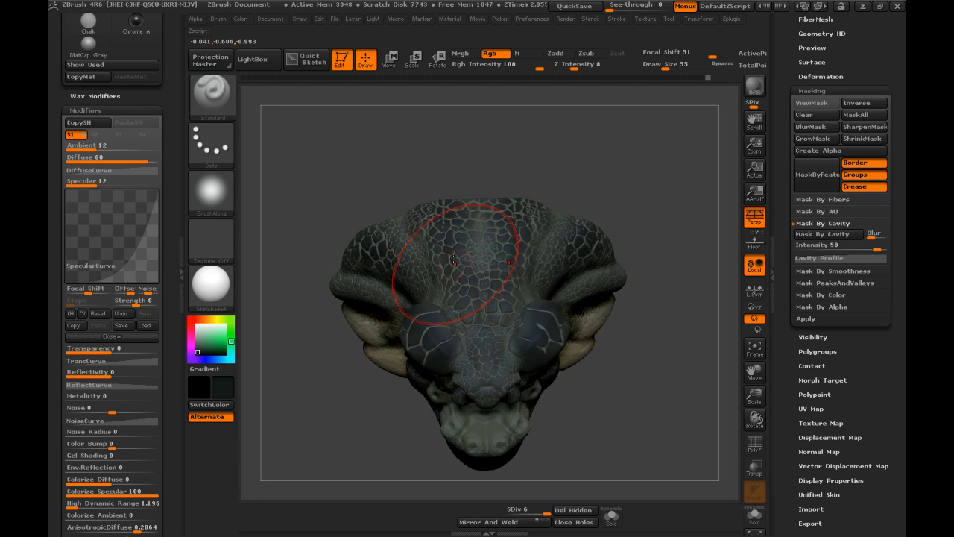
pyautogui.moveTo(461, 178); pyautogui.dragTo(480, 145)
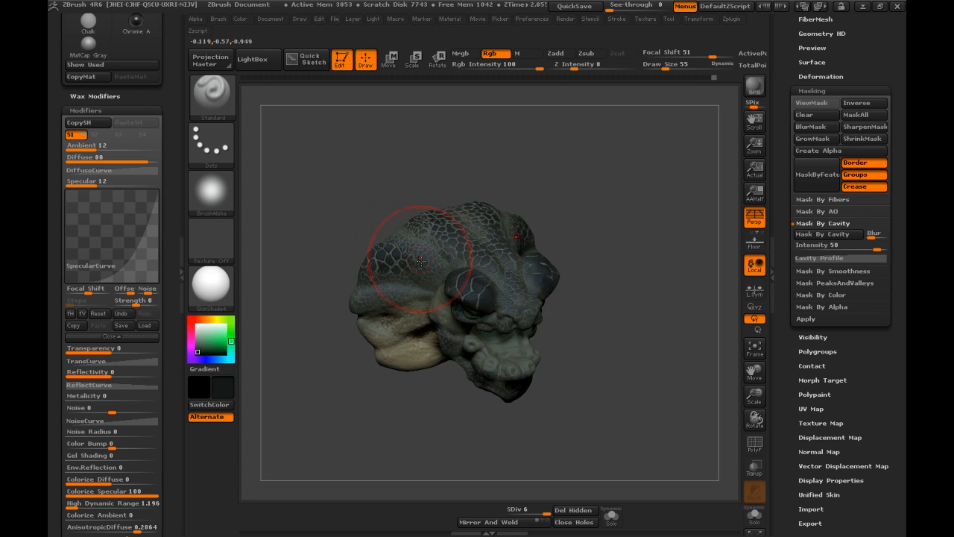
pyautogui.moveTo(599, 196); pyautogui.dragTo(462, 295)
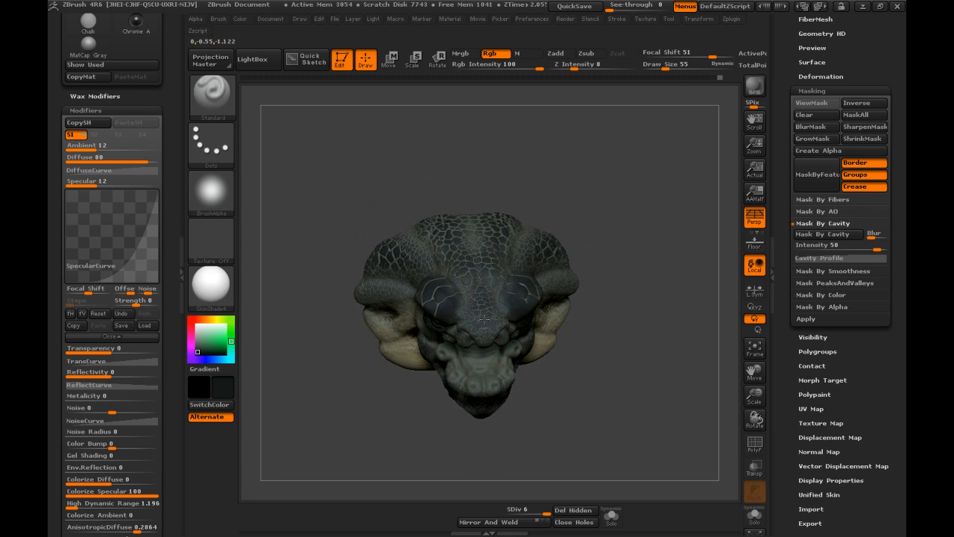
# - Change the paint hue to yellow for a dark yellowish grey and try it on the brow plates
pyautogui.moveTo(617, 246); pyautogui.dragTo(586, 170)
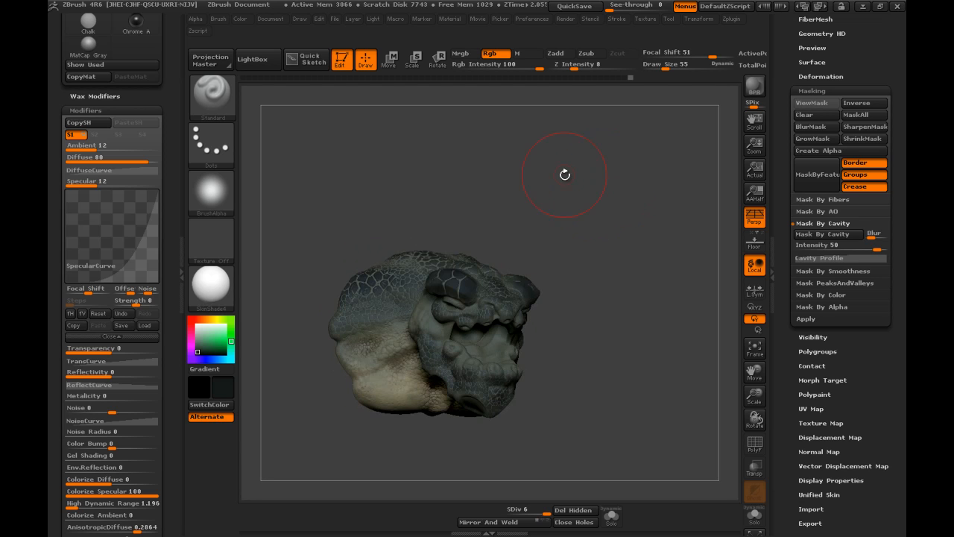
pyautogui.moveTo(576, 162)
pyautogui.mouseDown()
pyautogui.moveTo(578, 191)
pyautogui.moveTo(627, 191)
pyautogui.moveTo(614, 179)
pyautogui.moveTo(633, 186)
pyautogui.moveTo(626, 167)
pyautogui.moveTo(607, 162)
pyautogui.moveTo(618, 160)
pyautogui.moveTo(646, 177)
pyautogui.mouseUp()
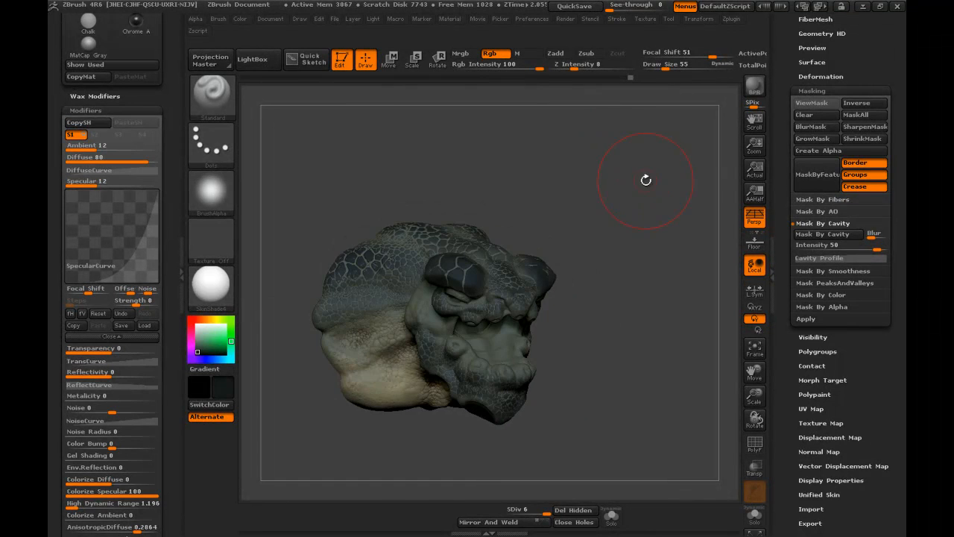
pyautogui.moveTo(601, 255)
pyautogui.mouseDown()
pyautogui.moveTo(625, 302)
pyautogui.moveTo(604, 329)
pyautogui.moveTo(620, 336)
pyautogui.moveTo(610, 334)
pyautogui.mouseUp()
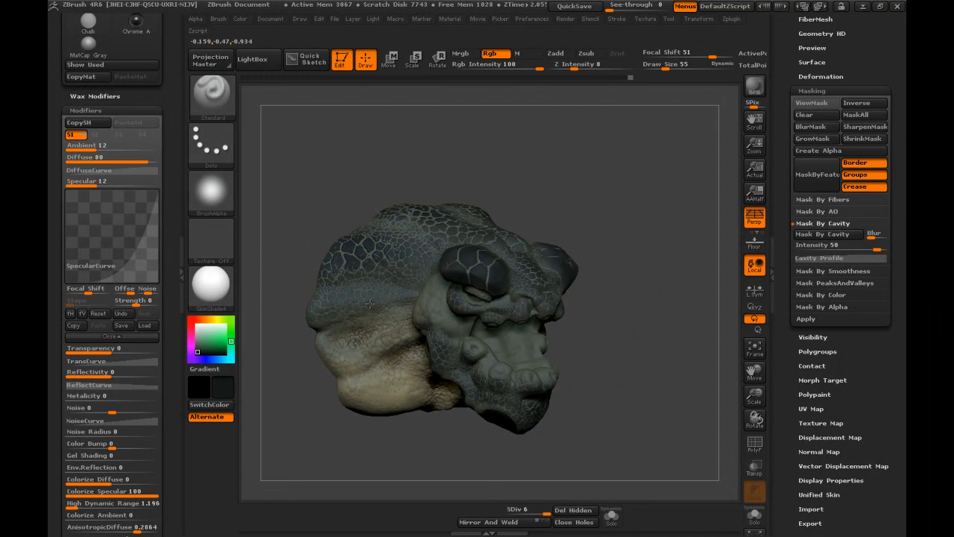
pyautogui.moveTo(653, 291)
pyautogui.mouseDown()
pyautogui.moveTo(667, 330)
pyautogui.moveTo(668, 303)
pyautogui.mouseUp()
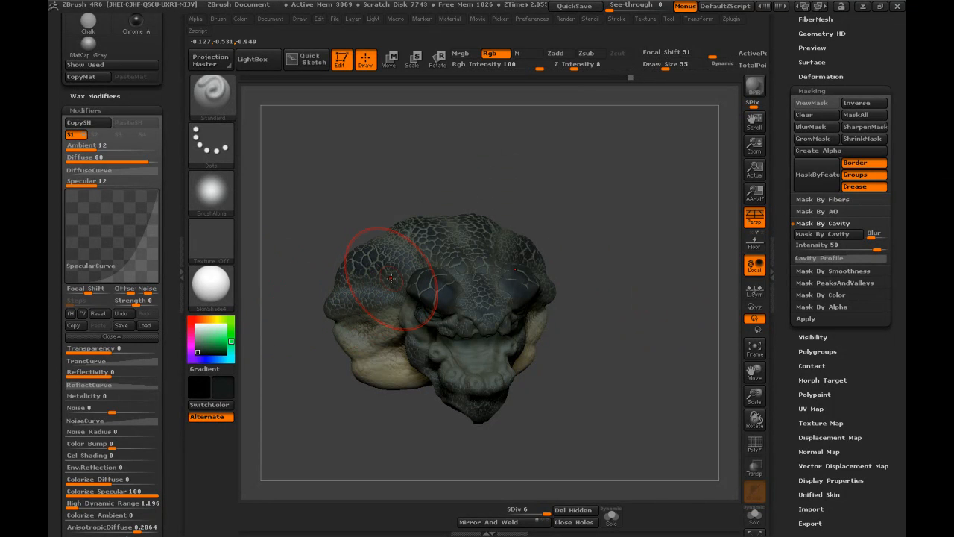
pyautogui.click(213, 319)
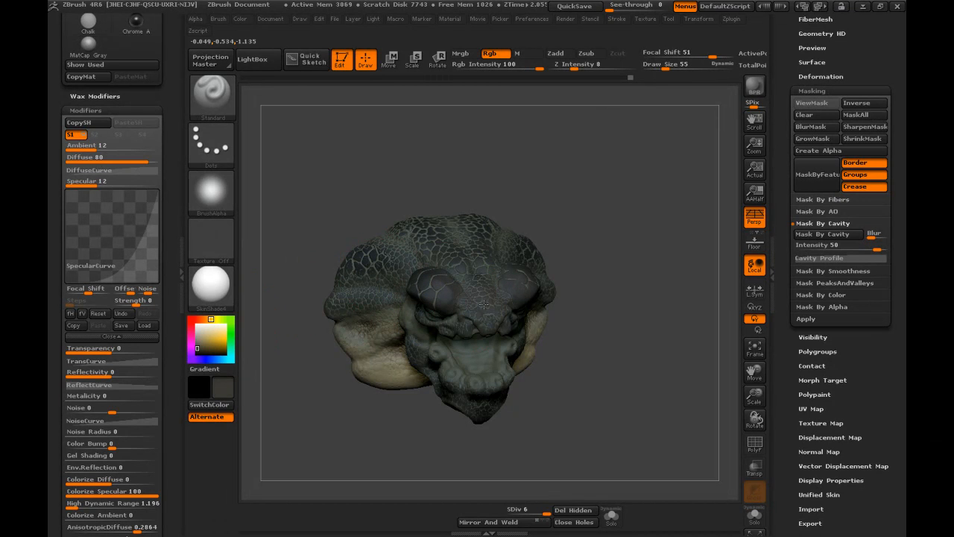
pyautogui.moveTo(458, 288)
pyautogui.mouseDown()
pyautogui.moveTo(616, 213)
pyautogui.moveTo(592, 232)
pyautogui.mouseUp()
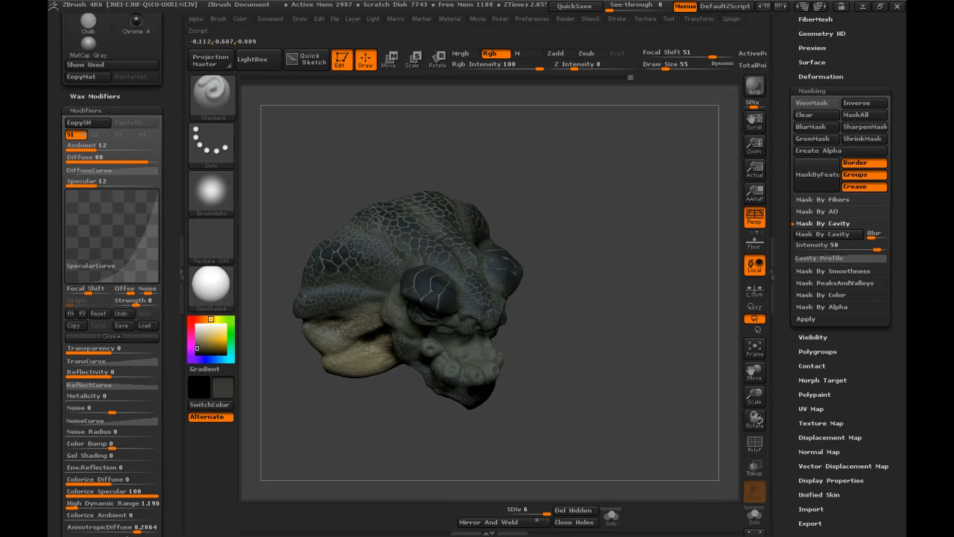
pyautogui.moveTo(467, 305)
pyautogui.mouseDown()
pyautogui.moveTo(566, 313)
pyautogui.moveTo(471, 306)
pyautogui.mouseUp()
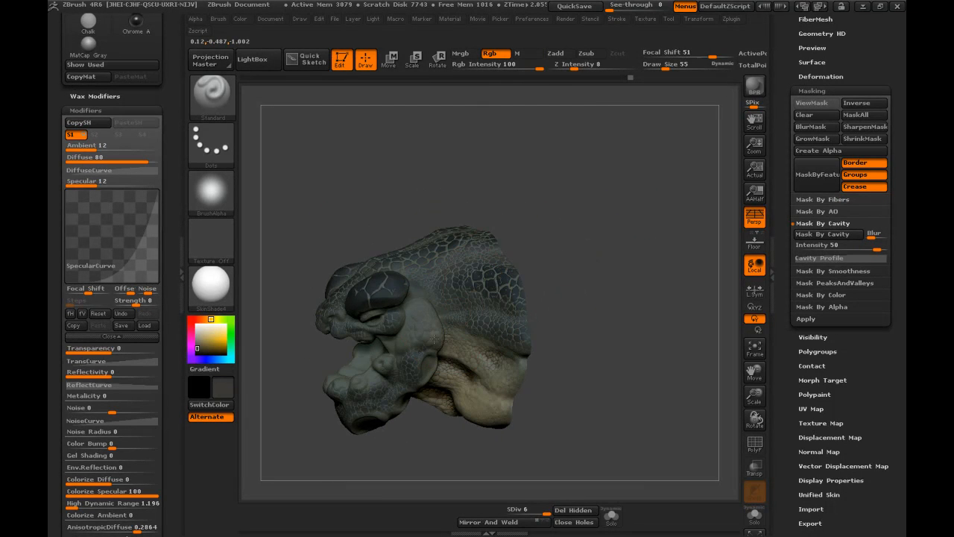
pyautogui.moveTo(480, 348); pyautogui.dragTo(602, 251)
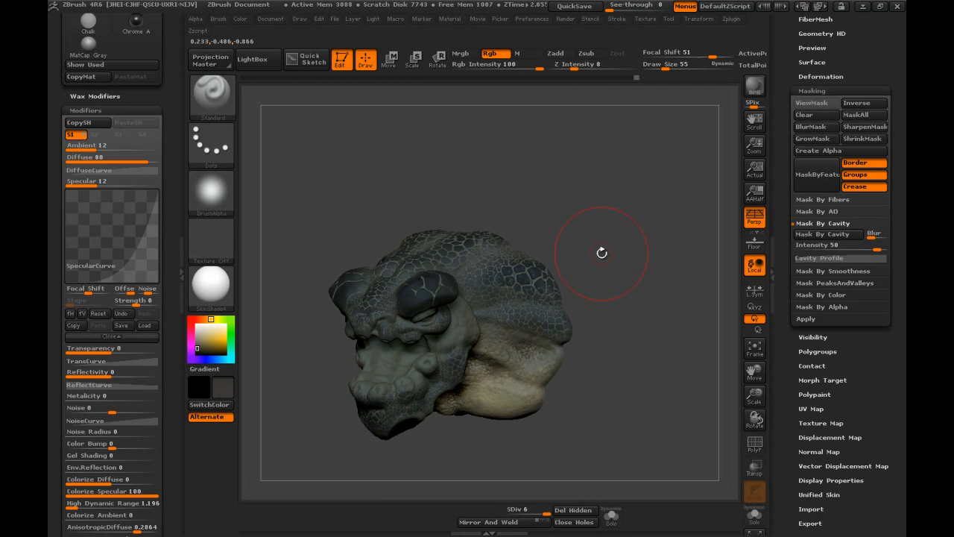
# - Invert the cavity mask so the scales are masked and the cracks between them are exposed, and hide the mask display
pyautogui.click(856, 103)
pyautogui.click(858, 108)
pyautogui.click(857, 108)
pyautogui.click(858, 107)
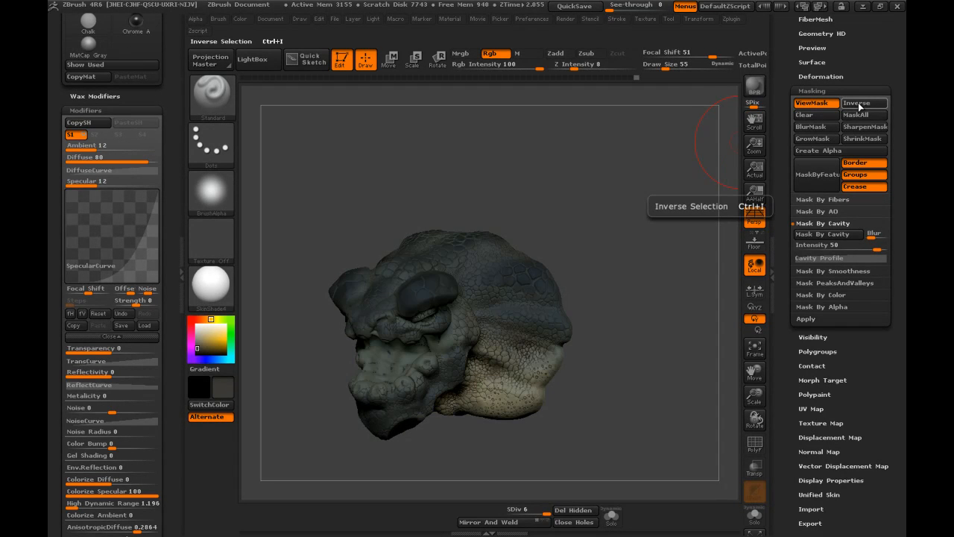
pyautogui.click(856, 108)
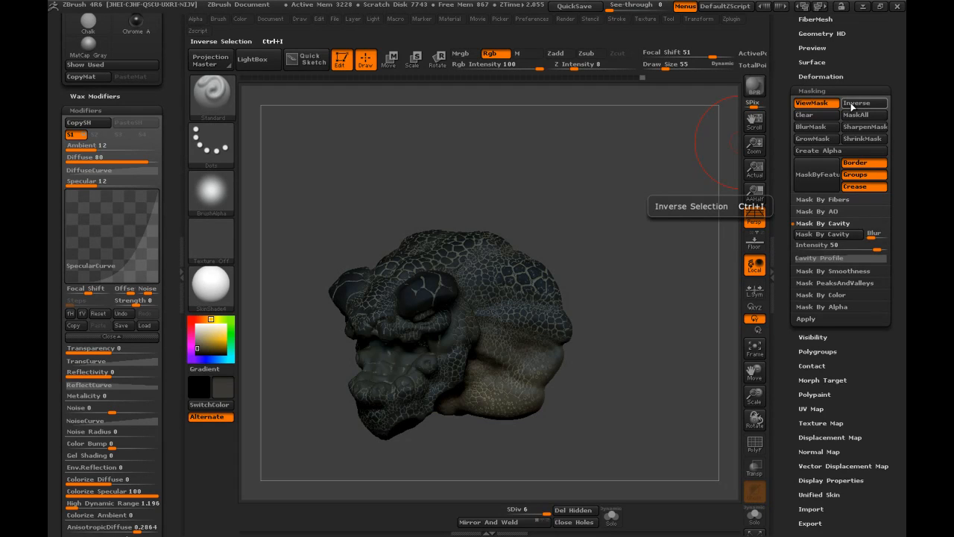
pyautogui.click(830, 106)
# - Paint the dark yellowish grey into the cracks between the scales on the crown, sides and brow
pyautogui.moveTo(661, 202); pyautogui.dragTo(526, 270)
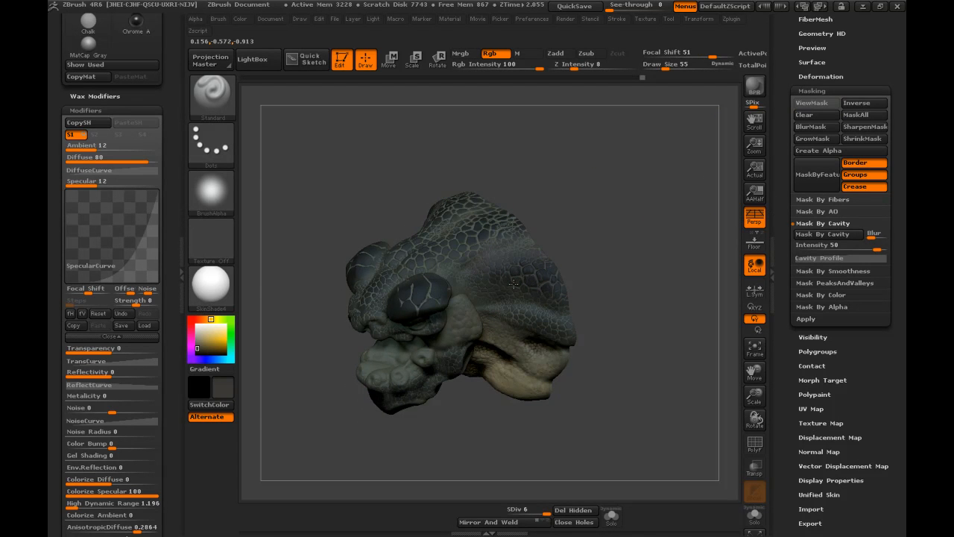
pyautogui.moveTo(582, 285)
pyautogui.mouseDown()
pyautogui.moveTo(552, 269)
pyautogui.moveTo(589, 233)
pyautogui.moveTo(468, 282)
pyautogui.mouseUp()
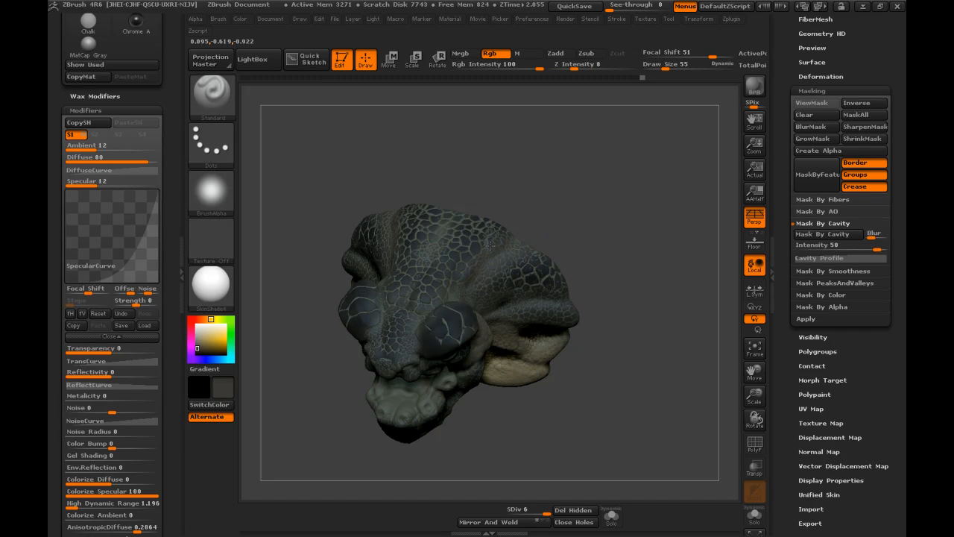
pyautogui.moveTo(456, 295)
pyautogui.mouseDown()
pyautogui.moveTo(506, 254)
pyautogui.moveTo(445, 225)
pyautogui.mouseUp()
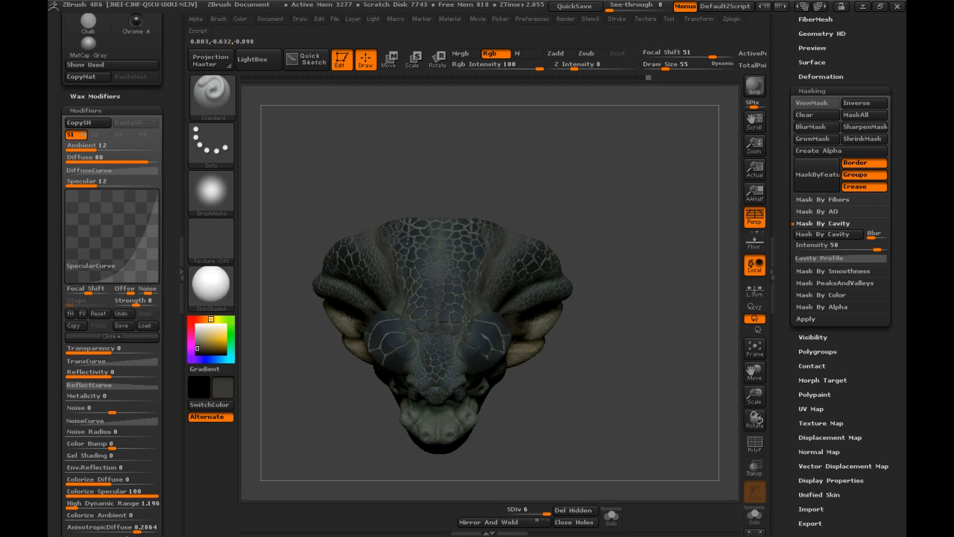
pyautogui.moveTo(447, 363); pyautogui.dragTo(440, 254)
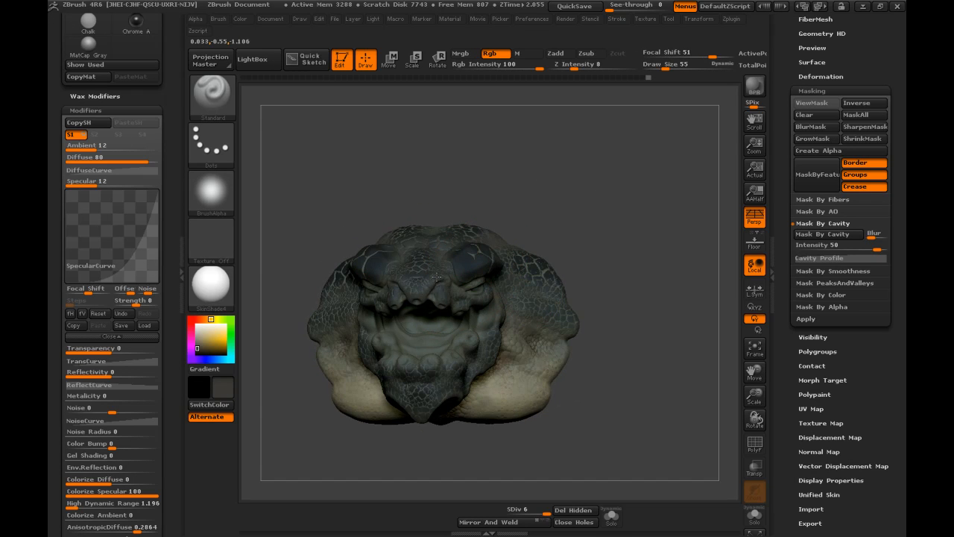
# - Work the dark yellowish grey into the creases of the face, cheeks, back of the jaw and chin
pyautogui.moveTo(518, 246); pyautogui.dragTo(444, 286)
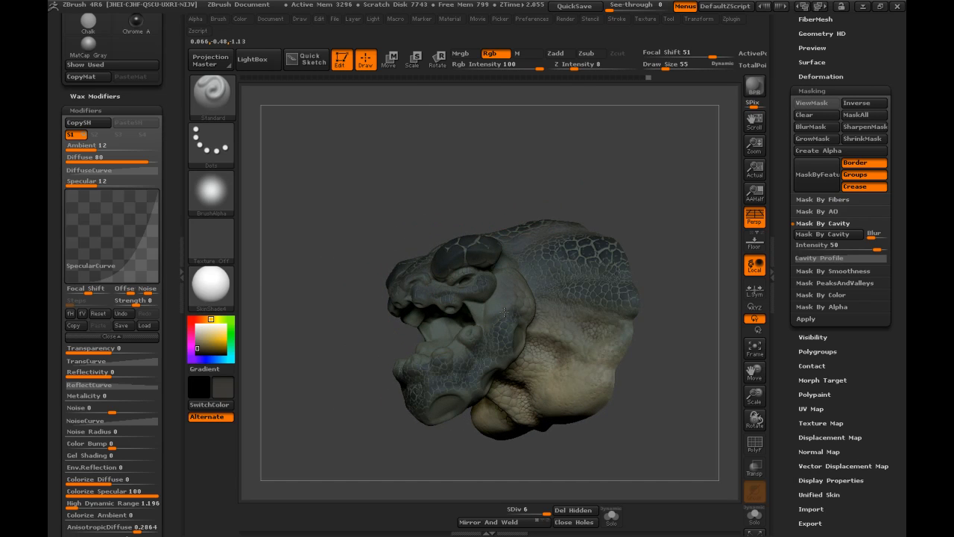
pyautogui.moveTo(603, 206); pyautogui.dragTo(508, 274)
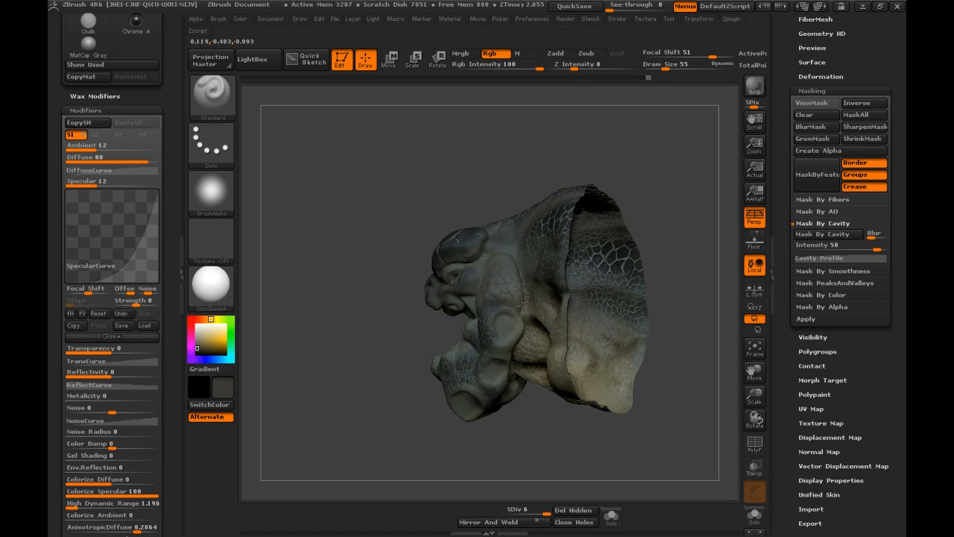
pyautogui.moveTo(427, 343); pyautogui.dragTo(469, 310)
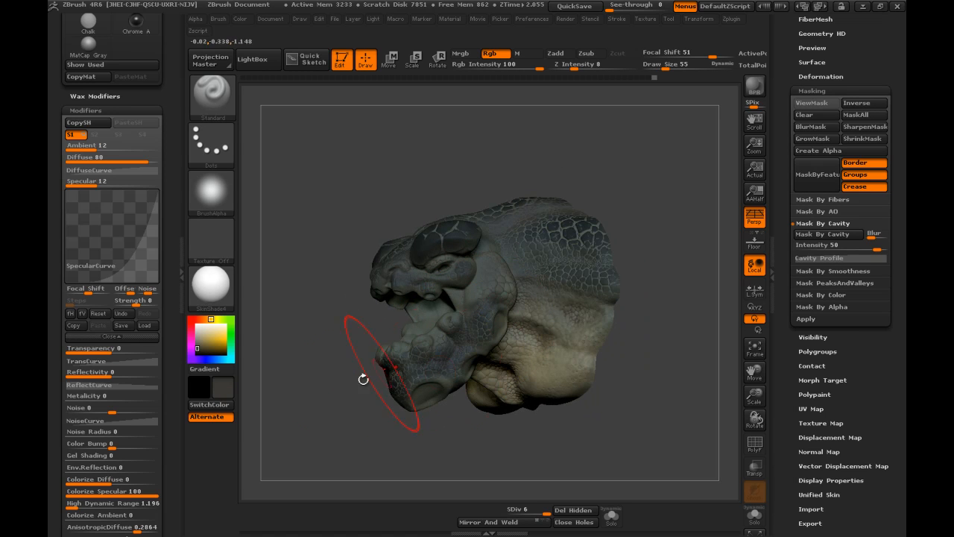
pyautogui.moveTo(316, 358); pyautogui.dragTo(429, 358)
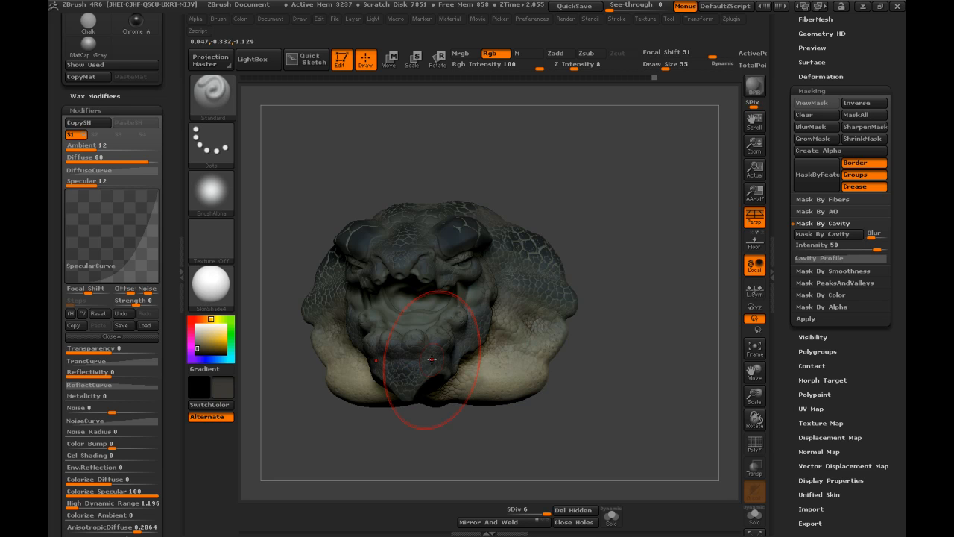
pyautogui.moveTo(611, 271); pyautogui.dragTo(591, 284)
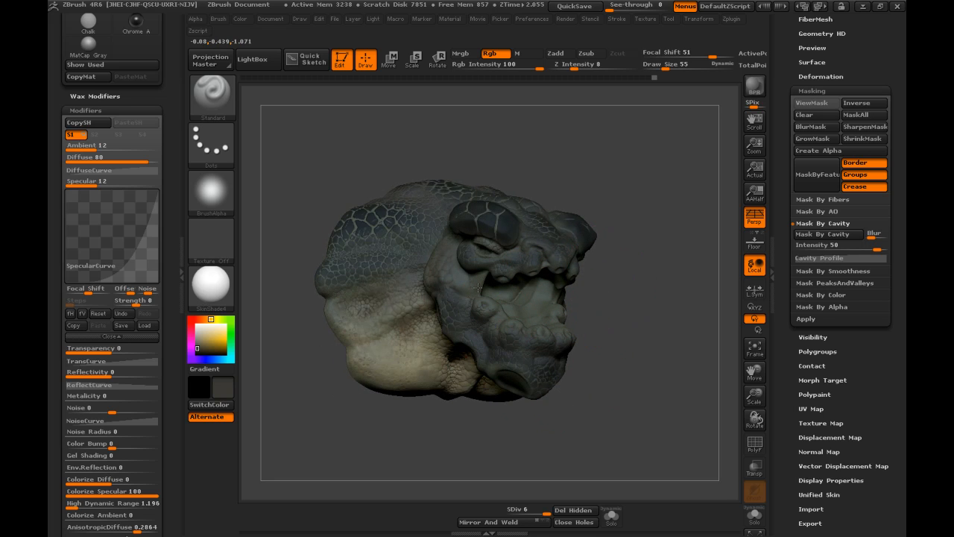
# - Paint the dark yellowish grey over the brow plates, crown and side of the head, and save the project
pyautogui.moveTo(589, 331); pyautogui.dragTo(641, 372)
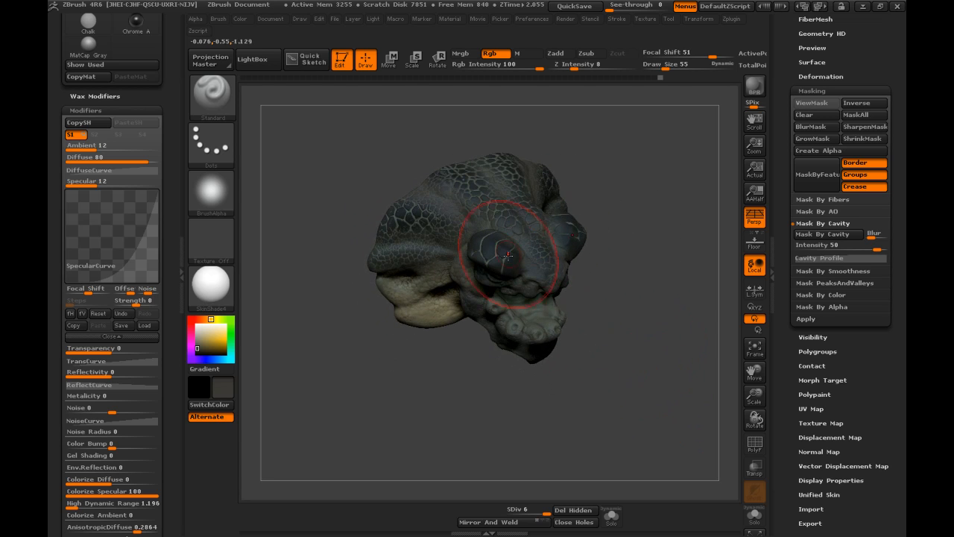
pyautogui.moveTo(490, 231); pyautogui.dragTo(489, 240)
pyautogui.moveTo(616, 283)
pyautogui.mouseDown()
pyautogui.moveTo(565, 269)
pyautogui.moveTo(527, 283)
pyautogui.mouseUp()
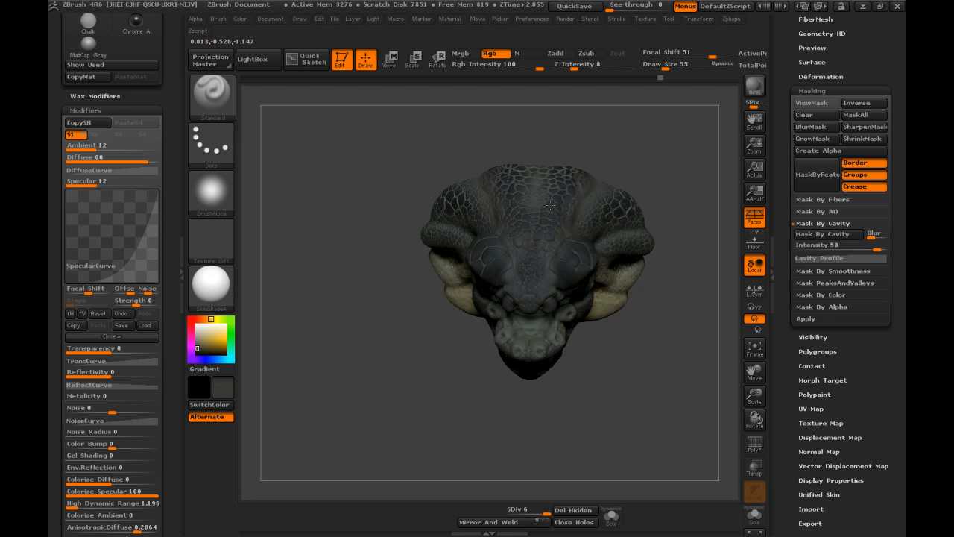
pyautogui.moveTo(583, 195); pyautogui.dragTo(528, 286)
pyautogui.moveTo(605, 230); pyautogui.dragTo(450, 300)
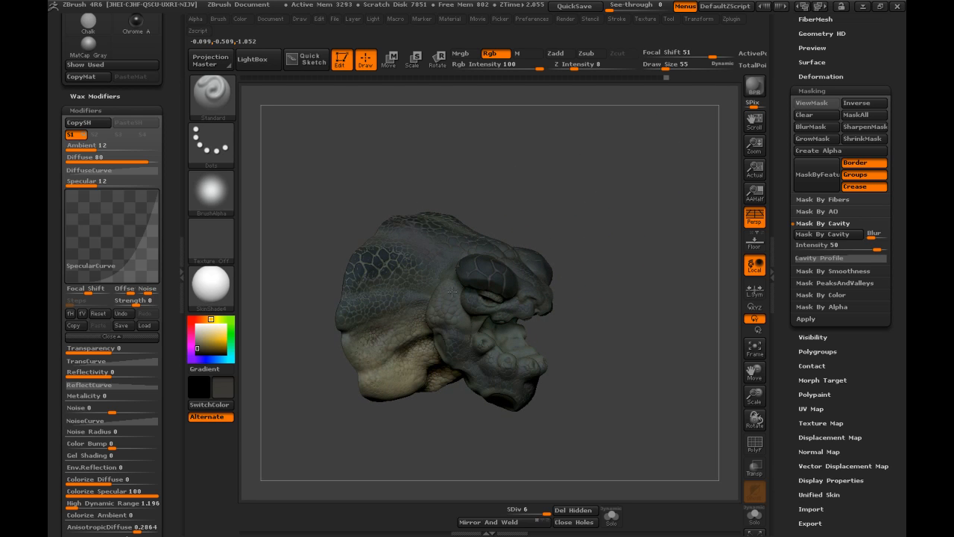
pyautogui.hotkey('ctrl', 's')
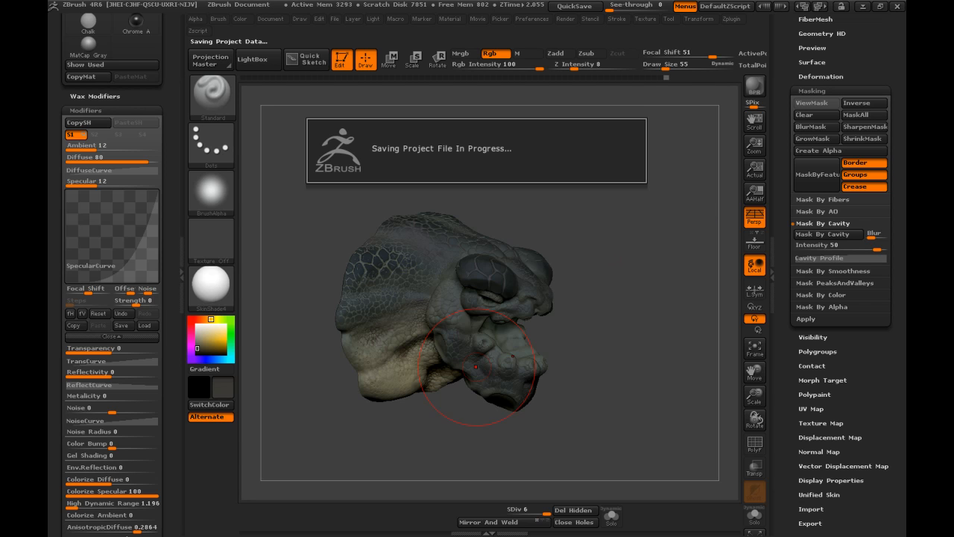
# - Darken the yellowish grey paint colour and work it into the cracks between the scales on the brow, crown and sides
pyautogui.moveTo(511, 337)
pyautogui.mouseDown()
pyautogui.moveTo(532, 306)
pyautogui.moveTo(587, 313)
pyautogui.mouseUp()
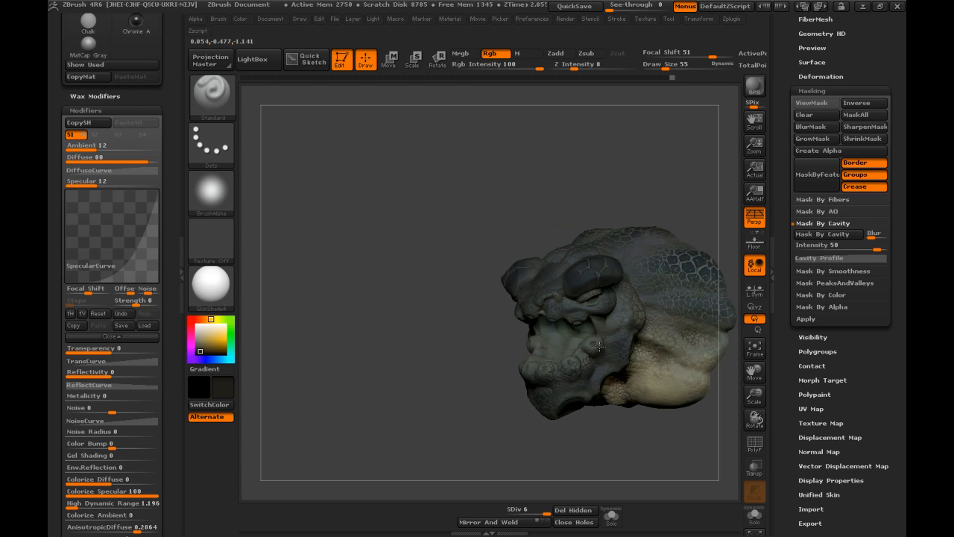
pyautogui.moveTo(639, 245); pyautogui.dragTo(634, 264)
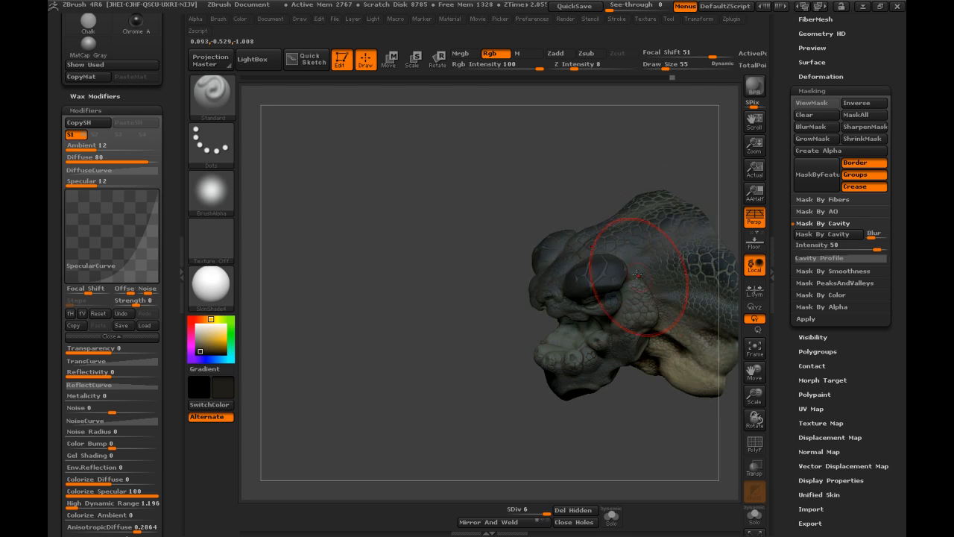
pyautogui.moveTo(656, 186)
pyautogui.mouseDown()
pyautogui.moveTo(669, 154)
pyautogui.moveTo(653, 176)
pyautogui.mouseUp()
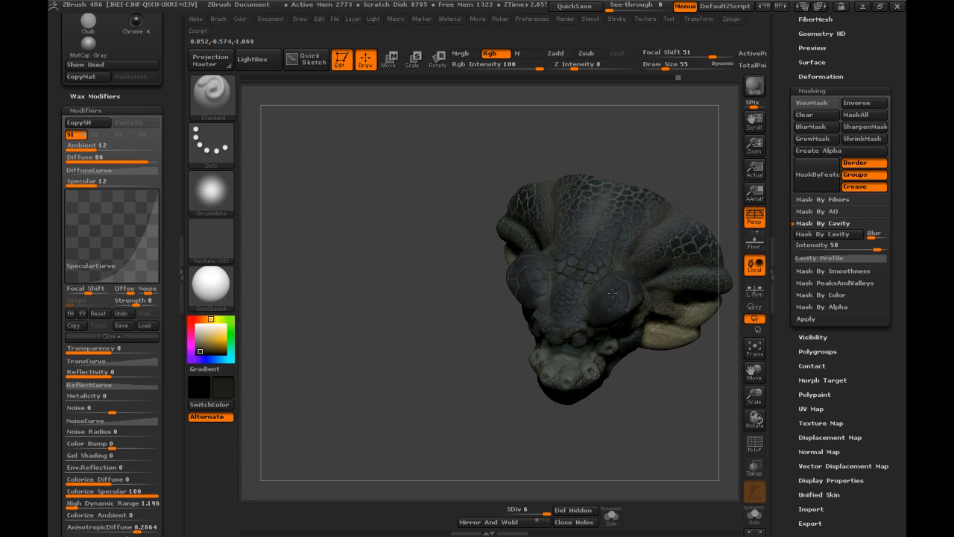
pyautogui.moveTo(656, 192)
pyautogui.mouseDown()
pyautogui.moveTo(666, 187)
pyautogui.moveTo(653, 187)
pyautogui.mouseUp()
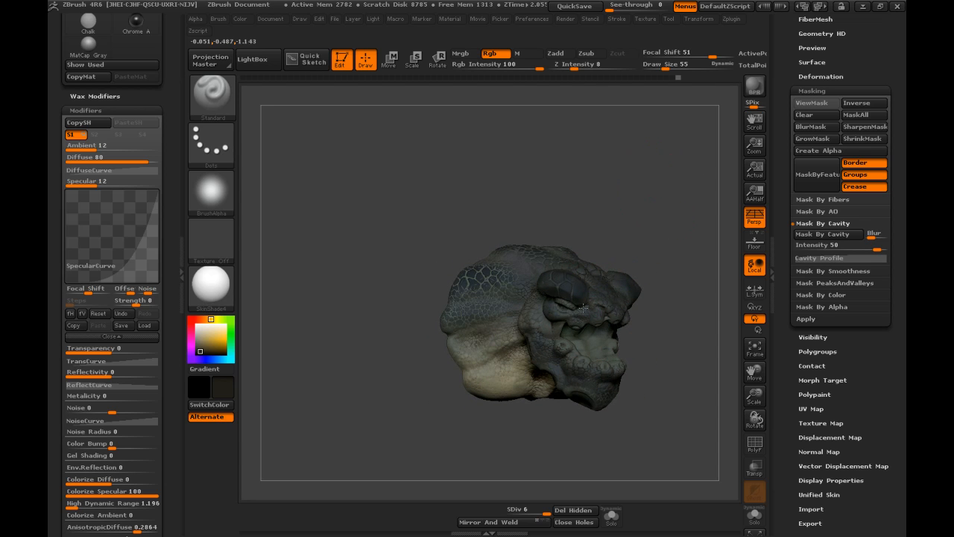
pyautogui.press('shift')
pyautogui.moveTo(654, 195)
pyautogui.mouseDown()
pyautogui.moveTo(639, 181)
pyautogui.moveTo(632, 222)
pyautogui.moveTo(514, 286)
pyautogui.mouseUp()
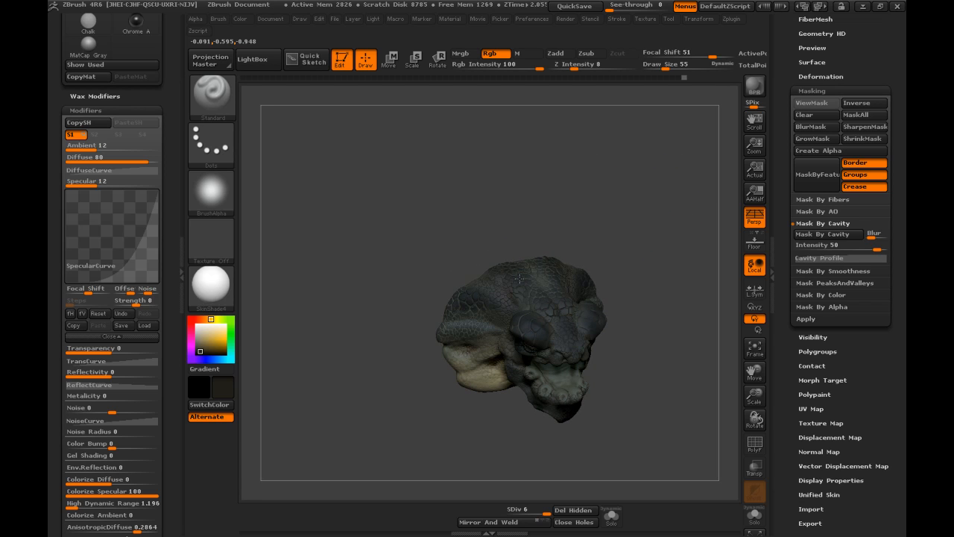
pyautogui.moveTo(610, 215)
pyautogui.mouseDown()
pyautogui.moveTo(625, 186)
pyautogui.moveTo(598, 179)
pyautogui.moveTo(596, 258)
pyautogui.mouseUp()
pyautogui.moveTo(618, 187); pyautogui.dragTo(584, 296)
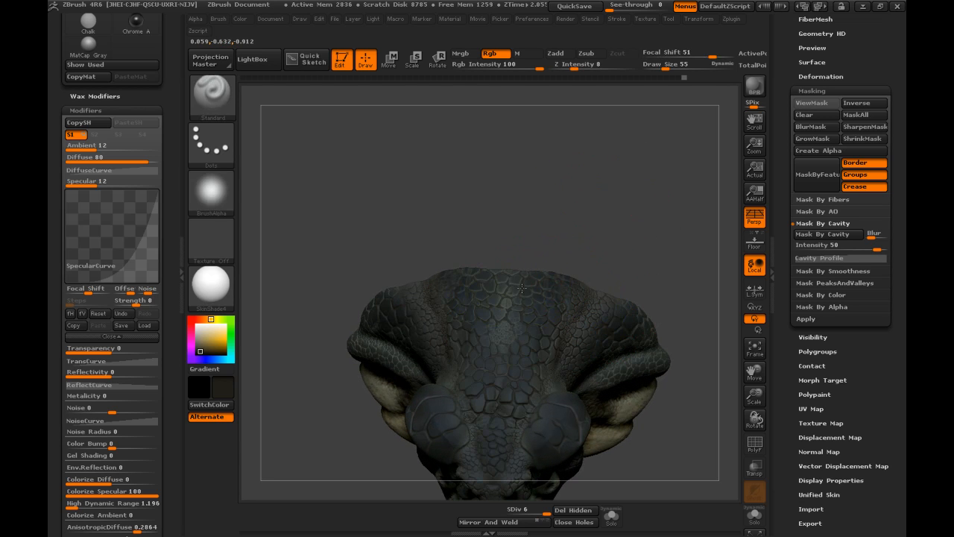
# - Display the cavity mask on the crown to check its coverage, and hide the display again
pyautogui.click(820, 105)
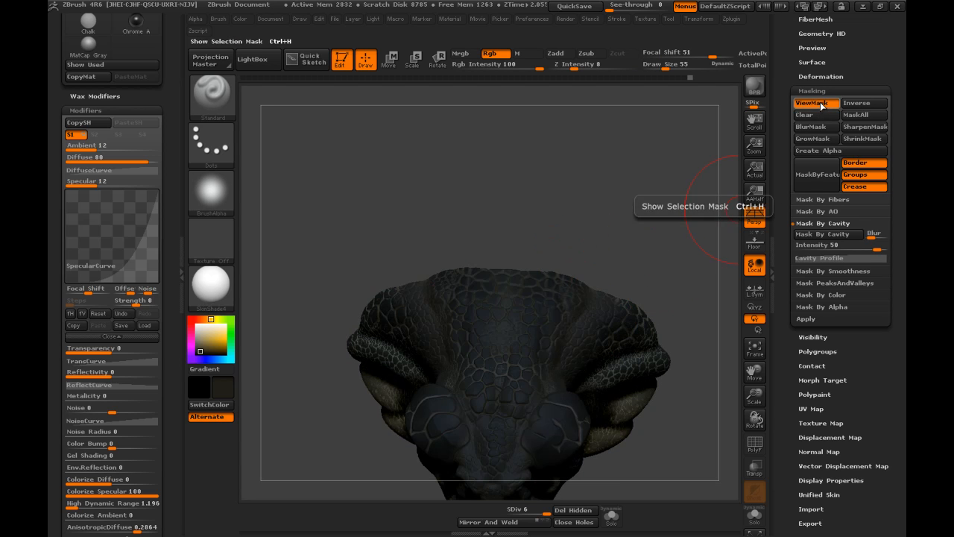
pyautogui.click(820, 105)
pyautogui.moveTo(675, 196); pyautogui.dragTo(635, 185)
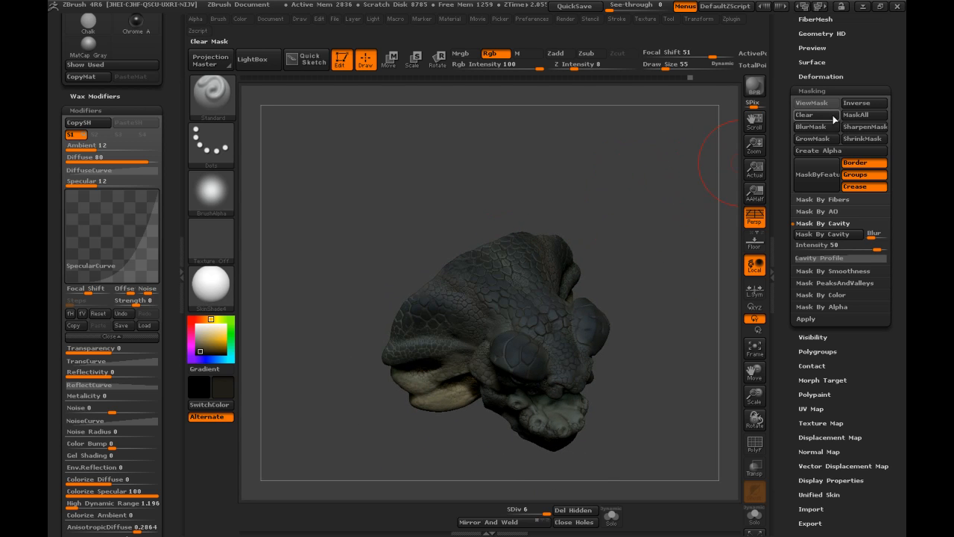
# - Blend the polypaint colours over the crown, brow and sides of the face with the Smooth brush
pyautogui.press('shift')
pyautogui.moveTo(579, 188); pyautogui.dragTo(564, 336)
pyautogui.press('shift')
pyautogui.moveTo(578, 276)
pyautogui.mouseDown()
pyautogui.moveTo(641, 239)
pyautogui.moveTo(462, 321)
pyautogui.mouseUp()
pyautogui.moveTo(571, 268)
pyautogui.mouseDown()
pyautogui.moveTo(538, 306)
pyautogui.moveTo(613, 320)
pyautogui.mouseUp()
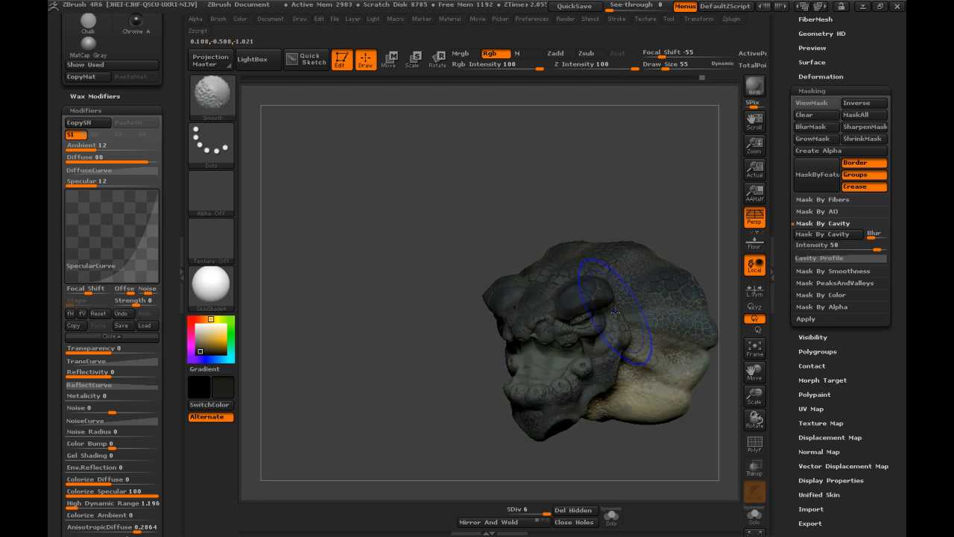
pyautogui.moveTo(613, 361)
pyautogui.mouseDown()
pyautogui.moveTo(589, 313)
pyautogui.moveTo(618, 241)
pyautogui.moveTo(601, 426)
pyautogui.moveTo(610, 322)
pyautogui.moveTo(676, 402)
pyautogui.moveTo(672, 373)
pyautogui.mouseUp()
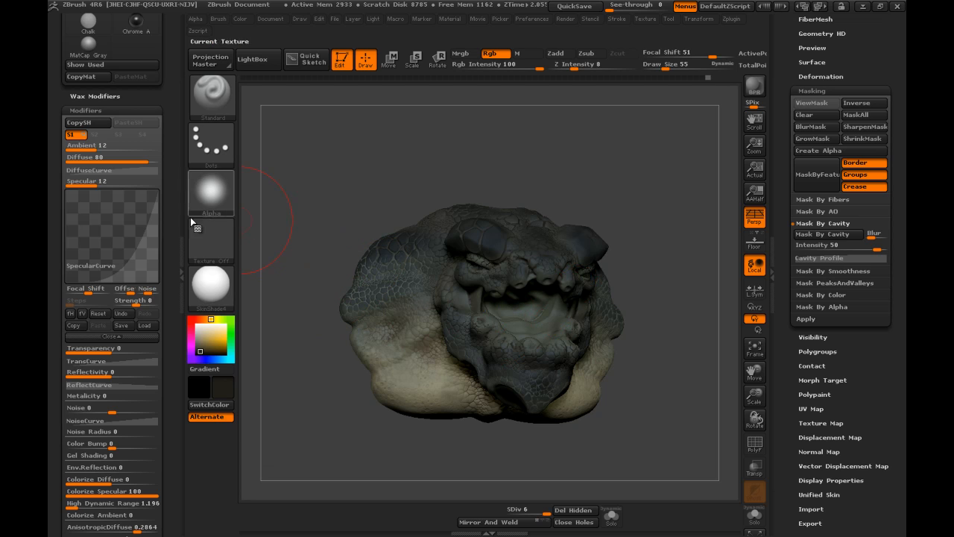
# - Change the paint colour to a dark greyish purple and paint the inside of the mouth
pyautogui.click(205, 360)
pyautogui.click(201, 348)
pyautogui.click(194, 359)
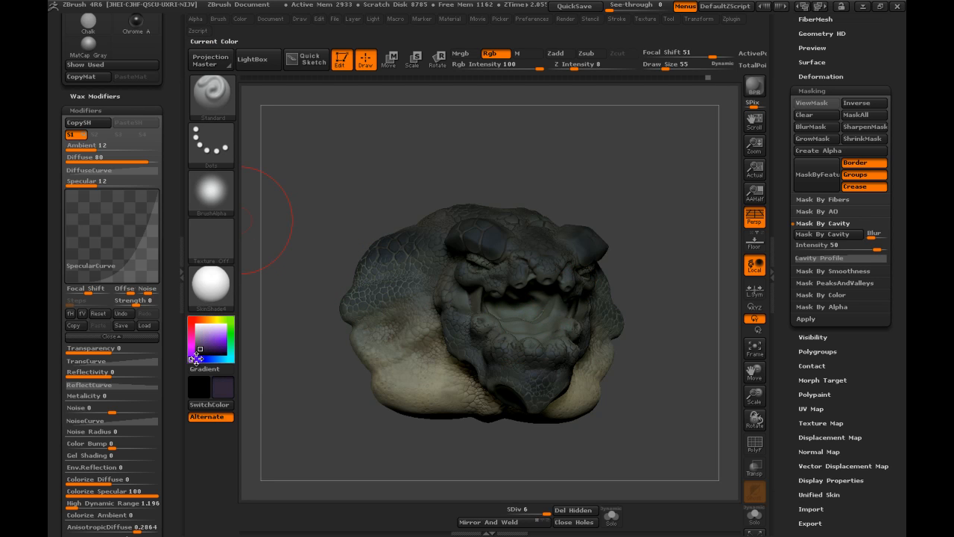
pyautogui.moveTo(525, 308); pyautogui.dragTo(537, 321)
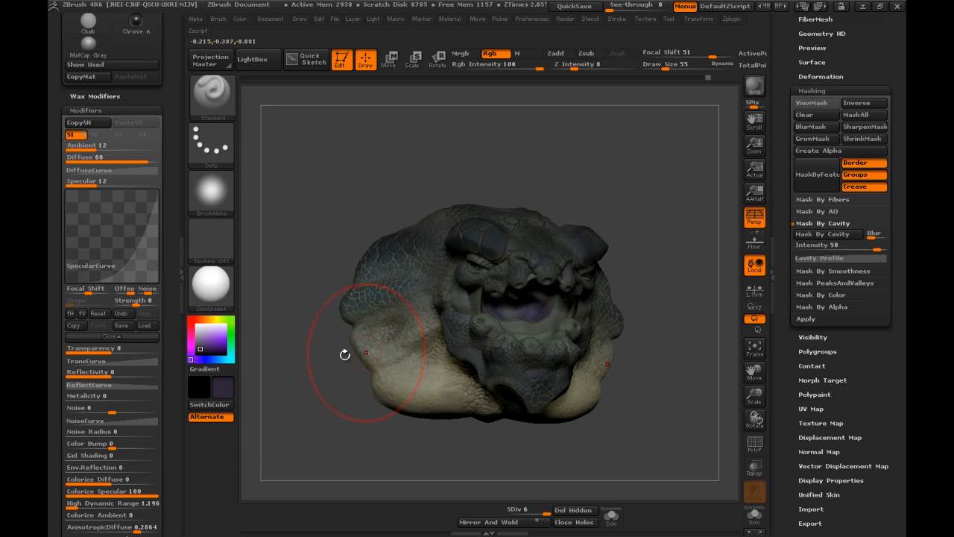
# - Shift the paint hue towards pink, reduce the draw size to 17, and paint the mouth interior
pyautogui.click(191, 335)
pyautogui.moveTo(194, 341); pyautogui.dragTo(196, 349)
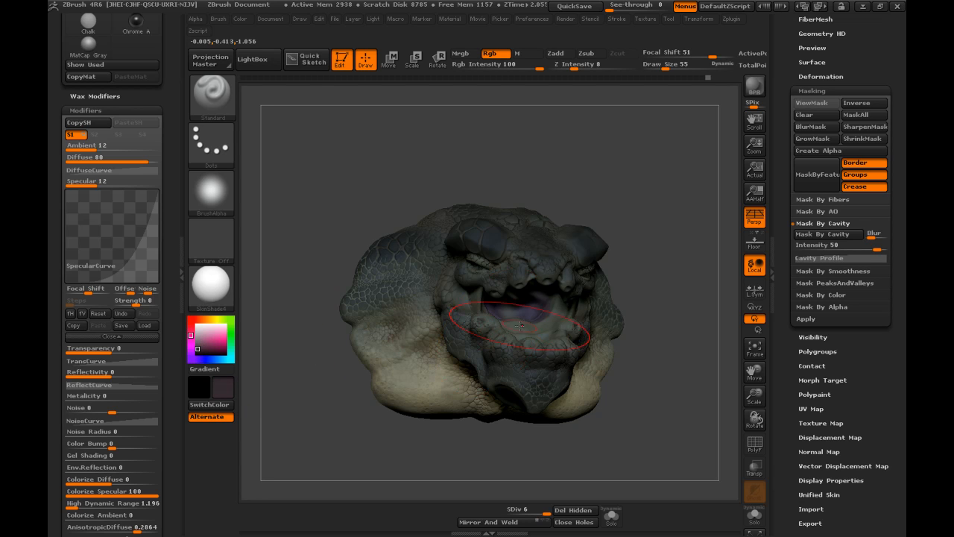
pyautogui.press('[')
pyautogui.moveTo(635, 260); pyautogui.dragTo(616, 246)
pyautogui.moveTo(524, 291)
pyautogui.mouseDown()
pyautogui.moveTo(513, 281)
pyautogui.moveTo(522, 277)
pyautogui.moveTo(565, 279)
pyautogui.mouseUp()
pyautogui.press('s')
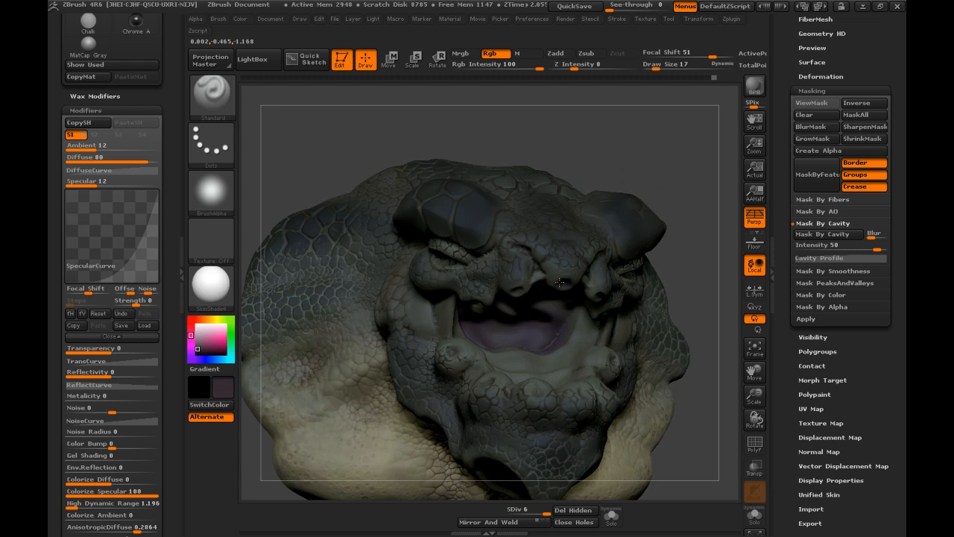
# - Shift the paint hue to red and paint the upper lip bumps, mouth corners and lower gum bumps
pyautogui.moveTo(192, 337)
pyautogui.mouseDown()
pyautogui.moveTo(199, 339)
pyautogui.moveTo(191, 326)
pyautogui.mouseUp()
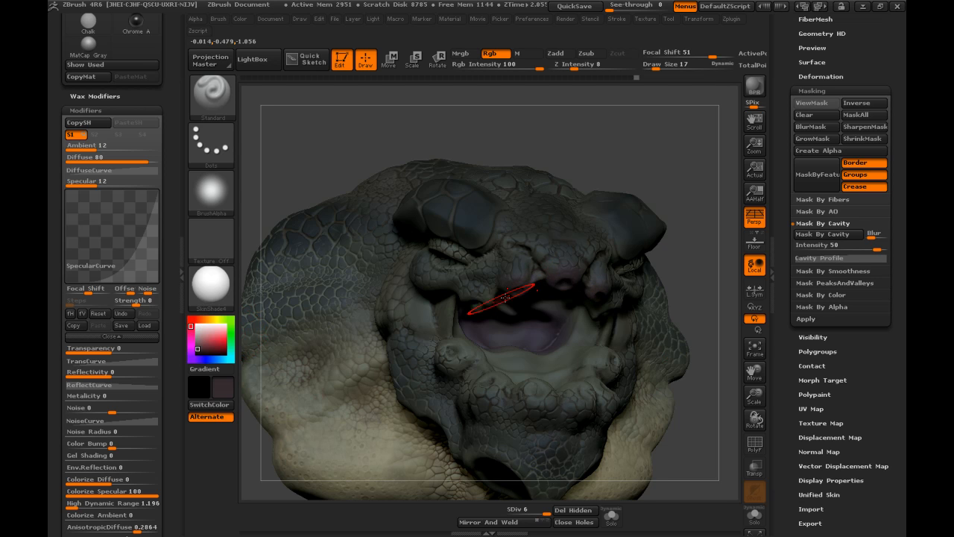
pyautogui.moveTo(616, 171); pyautogui.dragTo(510, 275)
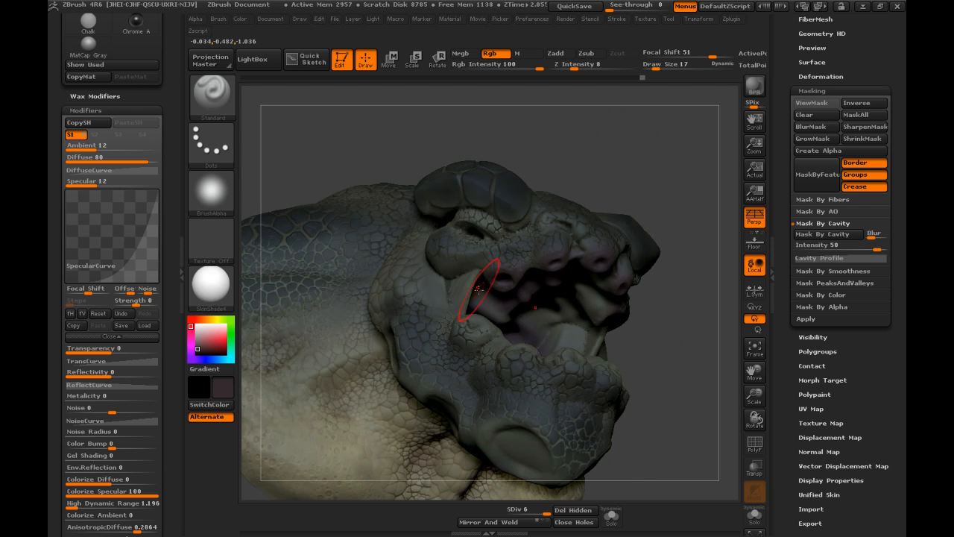
pyautogui.press('shift')
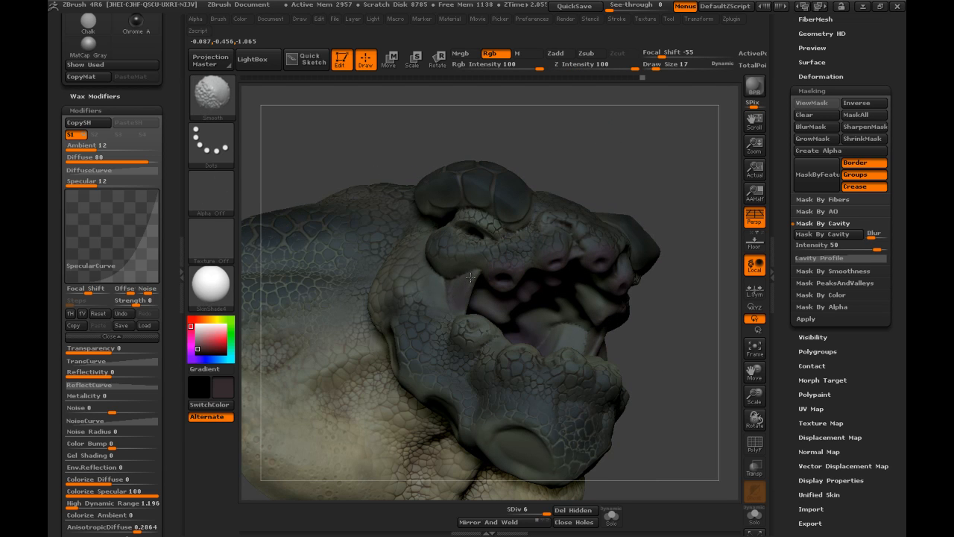
pyautogui.moveTo(692, 139)
pyautogui.mouseDown()
pyautogui.moveTo(673, 186)
pyautogui.moveTo(472, 330)
pyautogui.mouseUp()
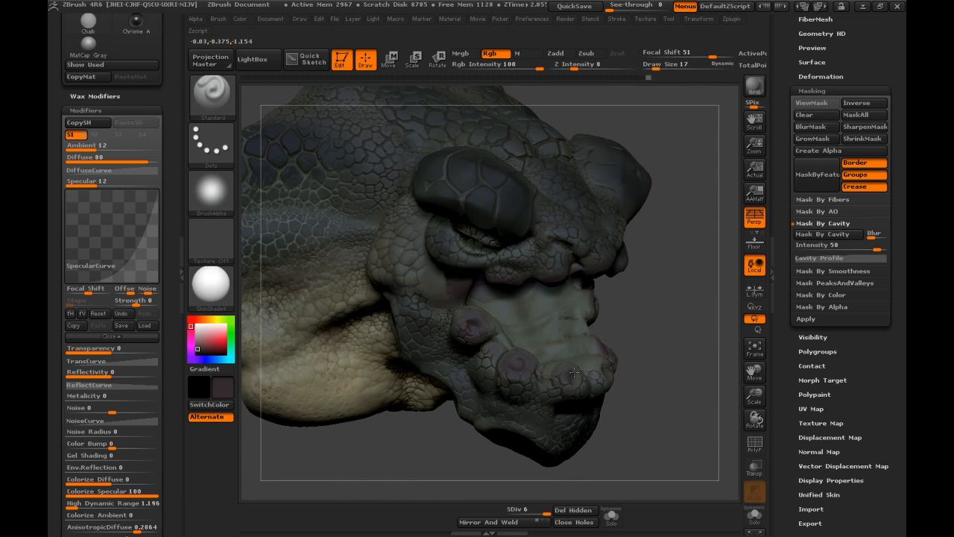
pyautogui.moveTo(615, 347)
pyautogui.mouseDown()
pyautogui.moveTo(656, 247)
pyautogui.moveTo(241, 320)
pyautogui.moveTo(283, 358)
pyautogui.mouseUp()
# - Fill the lower jaw interior and gums with the dark reddish colour up to the lip edges
pyautogui.moveTo(599, 325)
pyautogui.keyDown('shift'); pyautogui.mouseDown()
pyautogui.moveTo(569, 340)
pyautogui.moveTo(596, 342)
pyautogui.moveTo(575, 352)
pyautogui.moveTo(618, 330)
pyautogui.moveTo(616, 351)
pyautogui.mouseUp(); pyautogui.keyUp('shift')
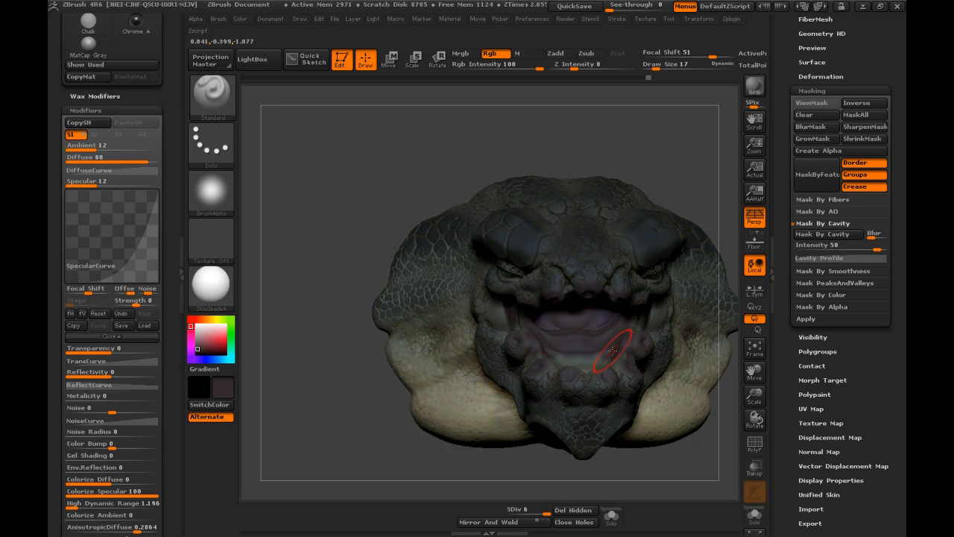
pyautogui.moveTo(639, 452); pyautogui.dragTo(678, 481)
pyautogui.moveTo(588, 378); pyautogui.dragTo(618, 374)
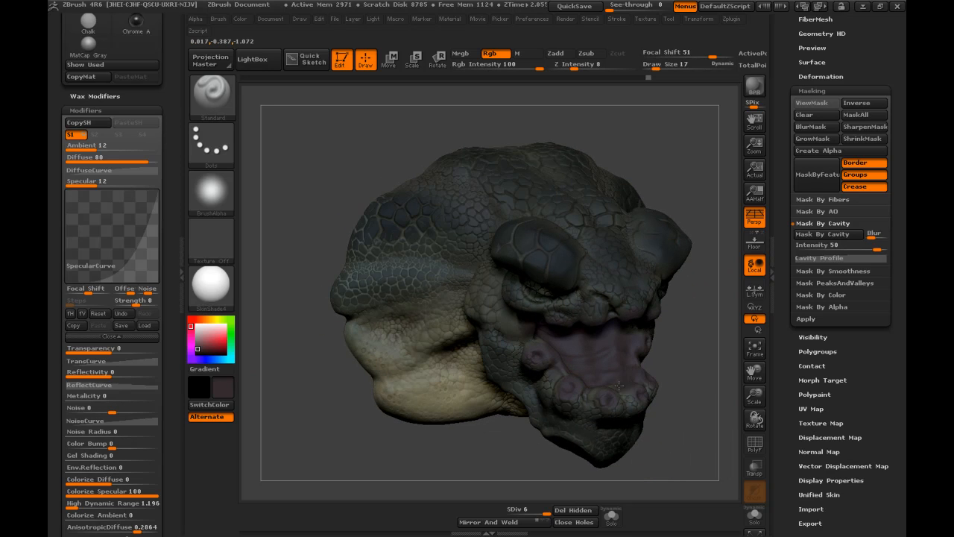
pyautogui.keyDown('shift'); pyautogui.moveTo(679, 429); pyautogui.dragTo(627, 422); pyautogui.keyUp('shift')
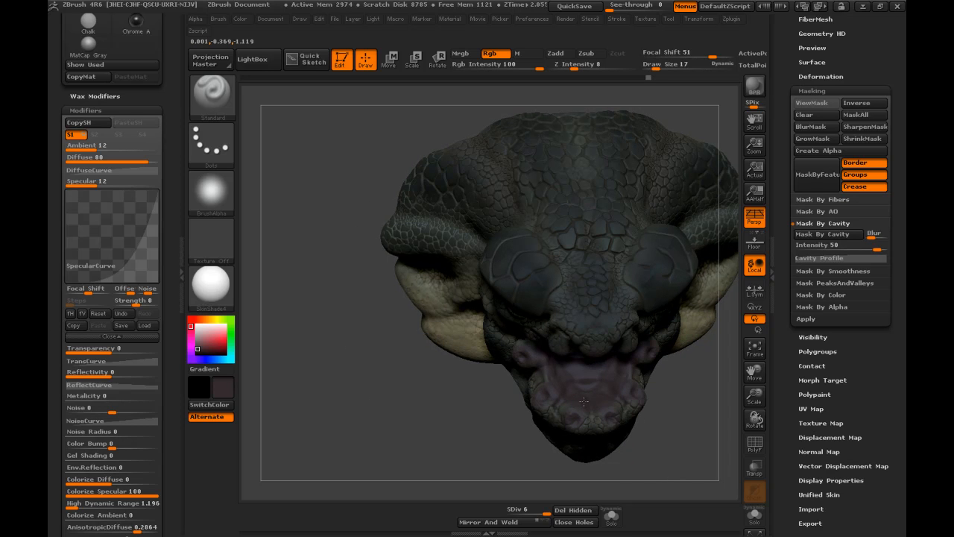
pyautogui.moveTo(641, 447); pyautogui.dragTo(584, 349)
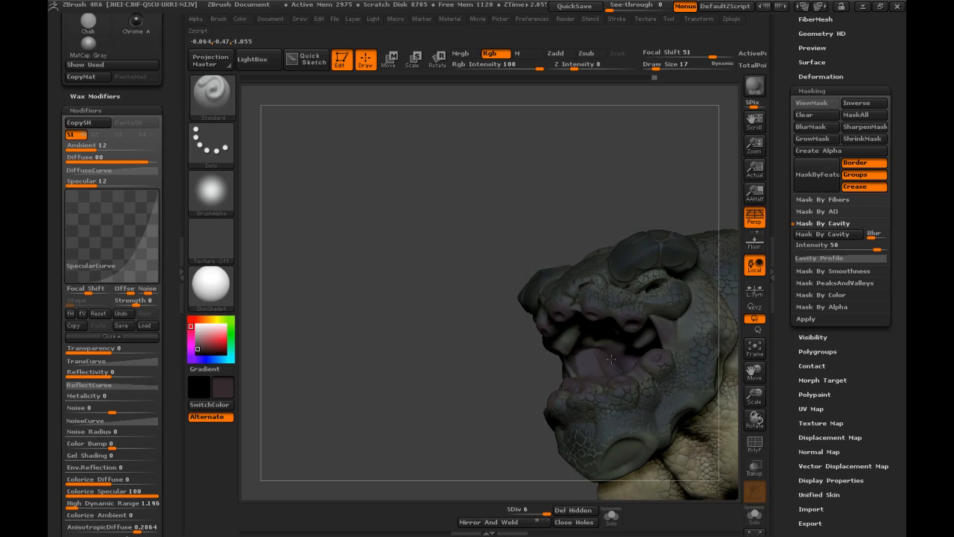
pyautogui.moveTo(480, 375)
pyautogui.mouseDown()
pyautogui.moveTo(551, 328)
pyautogui.moveTo(663, 298)
pyautogui.mouseUp()
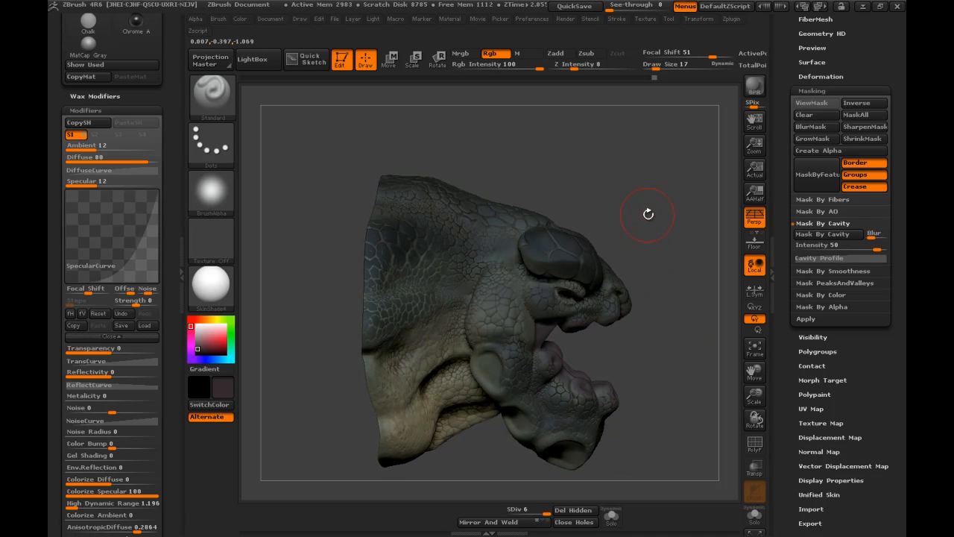
# - Isolate the upper jaw, paint the palate and inner cheeks dark reddish, and unhide the whole head
pyautogui.moveTo(680, 169)
pyautogui.keyDown('ctrl'); pyautogui.keyDown('shift'); pyautogui.mouseDown()
pyautogui.moveTo(585, 302)
pyautogui.moveTo(478, 338)
pyautogui.mouseUp(); pyautogui.keyUp('shift'); pyautogui.keyUp('ctrl')
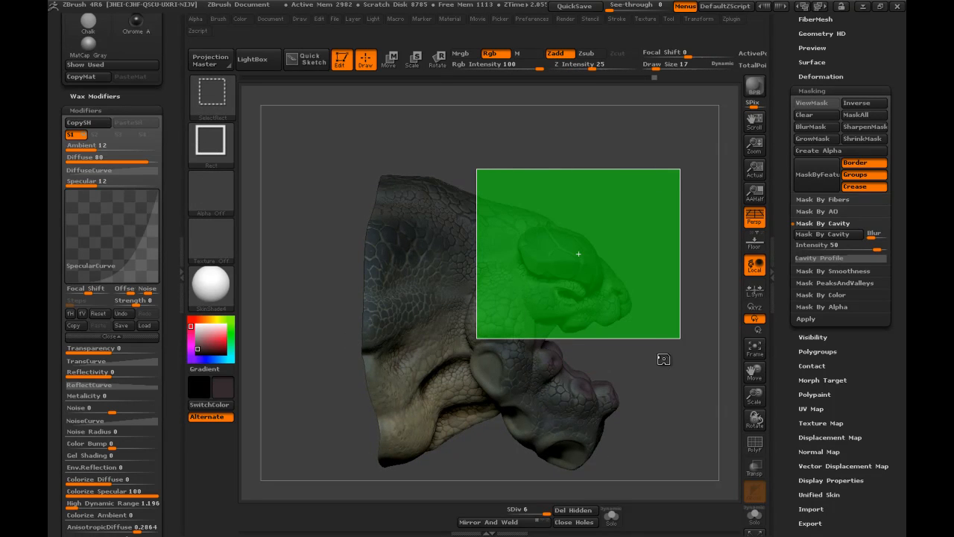
pyautogui.moveTo(661, 362)
pyautogui.keyDown('ctrl'); pyautogui.keyDown('shift'); pyautogui.mouseDown()
pyautogui.moveTo(604, 323)
pyautogui.moveTo(568, 355)
pyautogui.moveTo(649, 394)
pyautogui.moveTo(622, 384)
pyautogui.mouseUp(); pyautogui.keyUp('shift'); pyautogui.keyUp('ctrl')
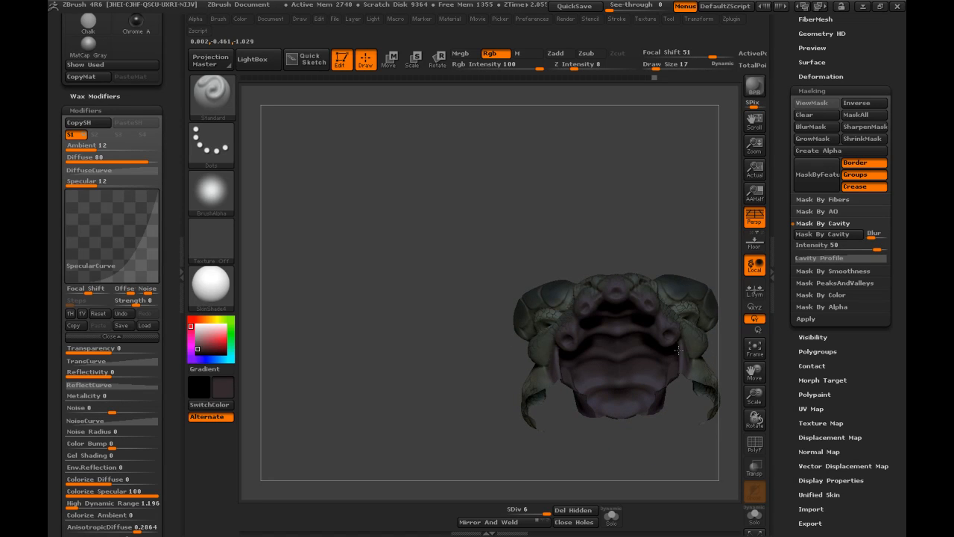
pyautogui.moveTo(660, 434); pyautogui.dragTo(631, 376)
pyautogui.hotkey('ctrl', 'shift')
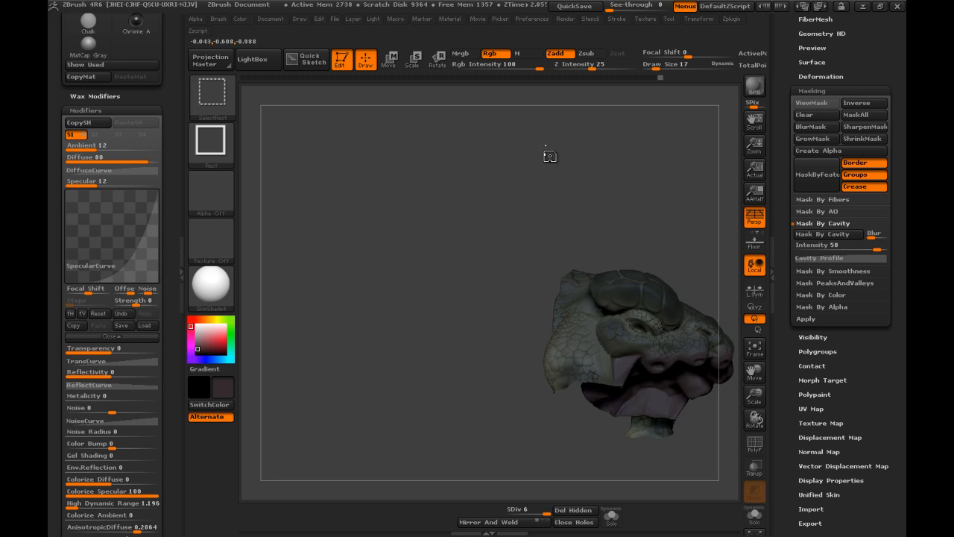
pyautogui.keyDown('ctrl'); pyautogui.keyDown('shift'); pyautogui.click(550, 156); pyautogui.keyUp('shift'); pyautogui.keyUp('ctrl')
pyautogui.moveTo(549, 156)
pyautogui.mouseDown()
pyautogui.moveTo(542, 199)
pyautogui.moveTo(429, 183)
pyautogui.moveTo(626, 317)
pyautogui.mouseUp()
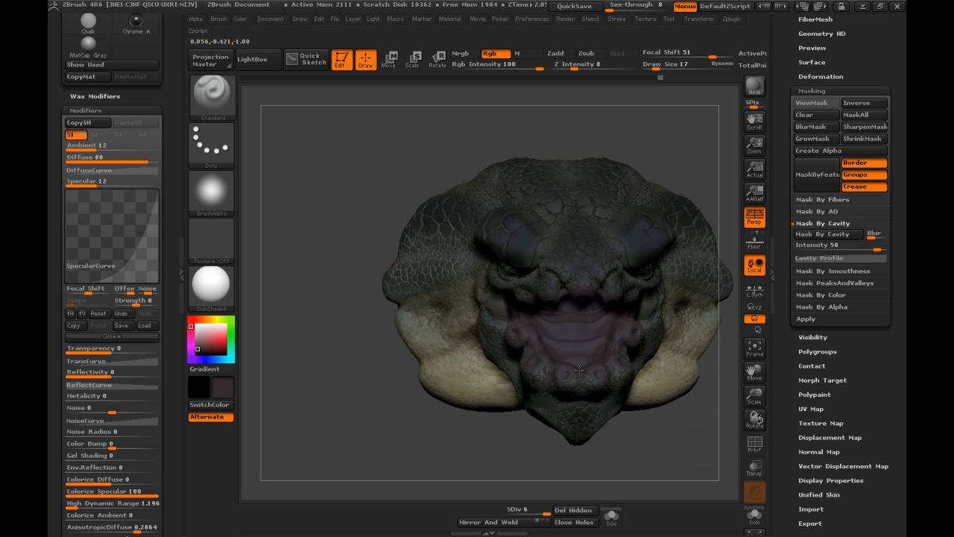
pyautogui.moveTo(646, 427)
pyautogui.mouseDown()
pyautogui.moveTo(694, 425)
pyautogui.moveTo(697, 353)
pyautogui.mouseUp()
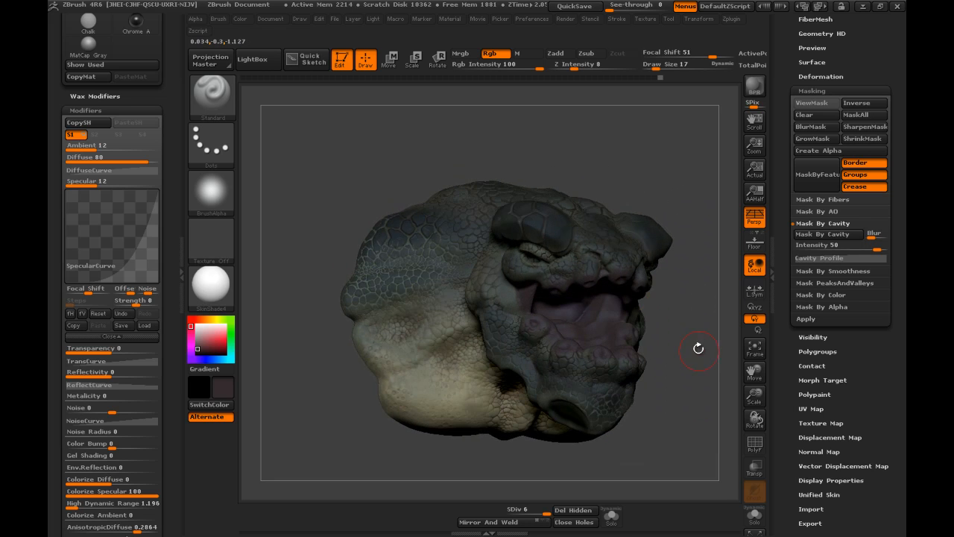
pyautogui.moveTo(688, 310)
pyautogui.mouseDown()
pyautogui.moveTo(673, 264)
pyautogui.moveTo(572, 167)
pyautogui.moveTo(588, 192)
pyautogui.moveTo(607, 159)
pyautogui.moveTo(656, 145)
pyautogui.moveTo(633, 154)
pyautogui.moveTo(639, 159)
pyautogui.mouseUp()
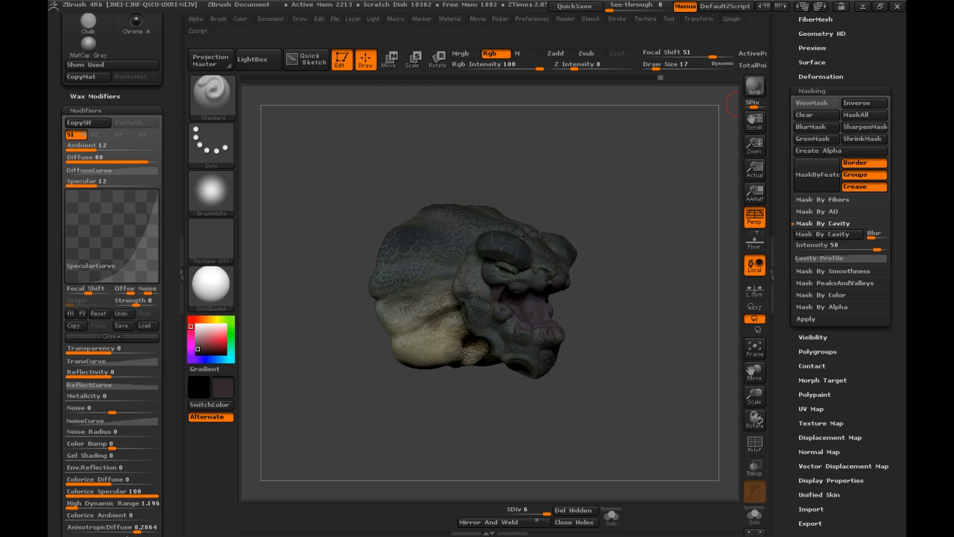
pyautogui.moveTo(617, 313)
pyautogui.mouseDown()
pyautogui.moveTo(655, 377)
pyautogui.moveTo(566, 391)
pyautogui.mouseUp()
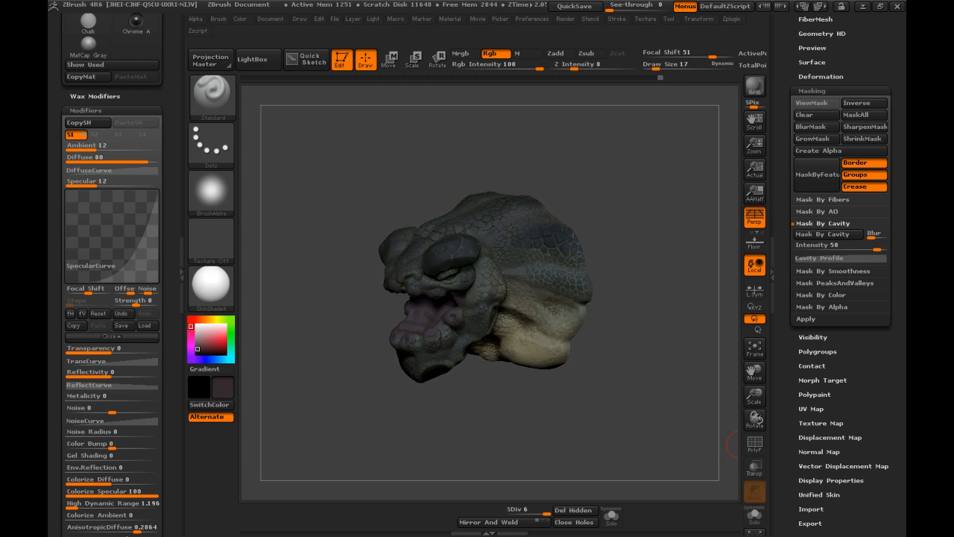
pyautogui.moveTo(793, 356); pyautogui.dragTo(794, 245)
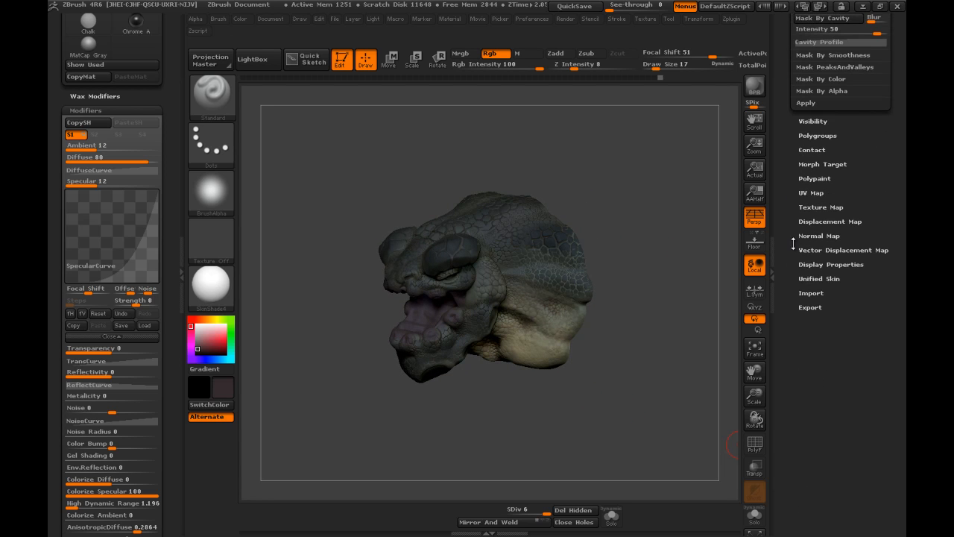
# - Set the head's UV map size to 4096 and create a new texture map from the polypaint
pyautogui.click(814, 192)
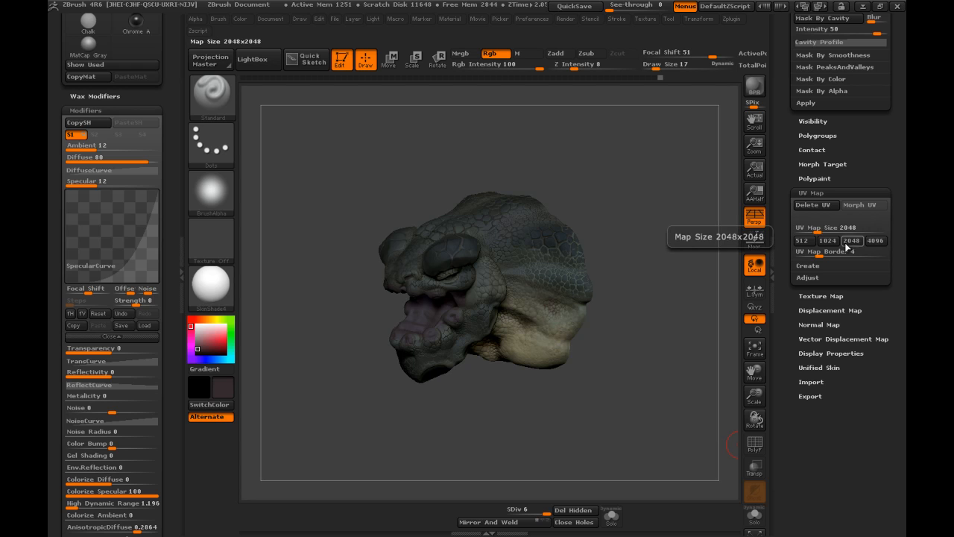
pyautogui.click(876, 241)
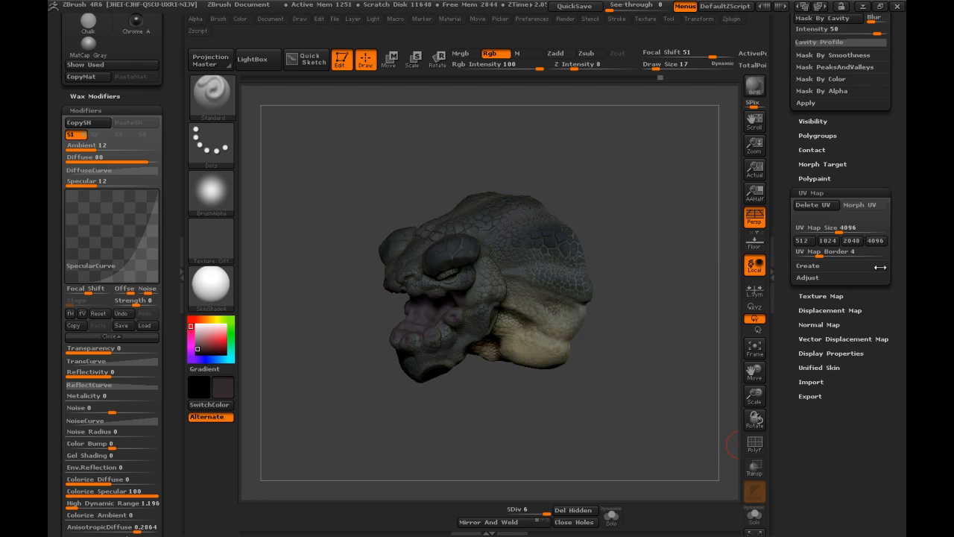
pyautogui.click(831, 296)
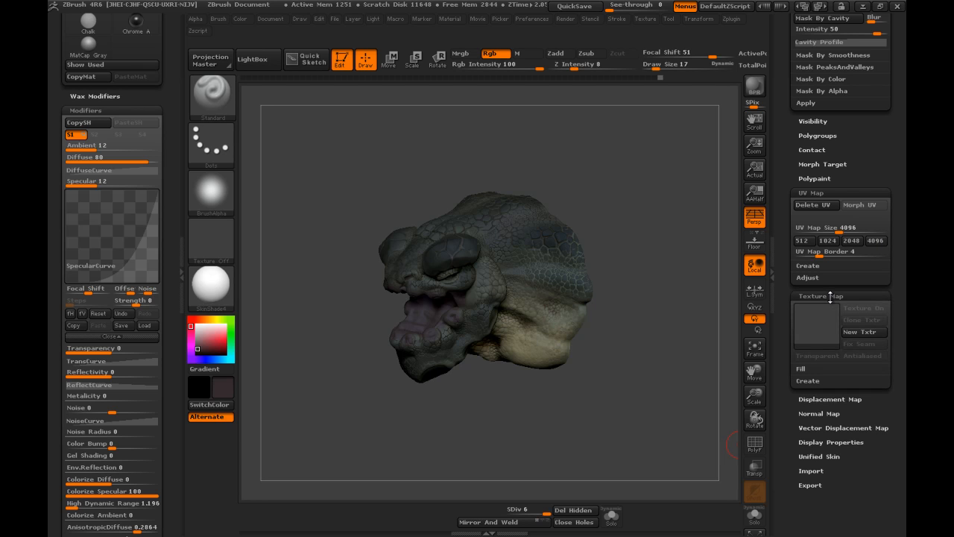
pyautogui.click(808, 381)
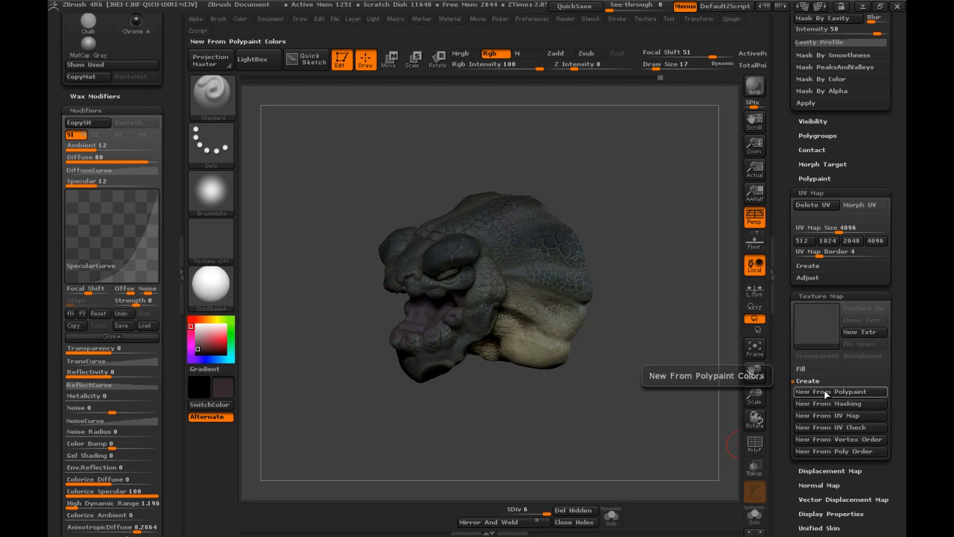
pyautogui.click(826, 392)
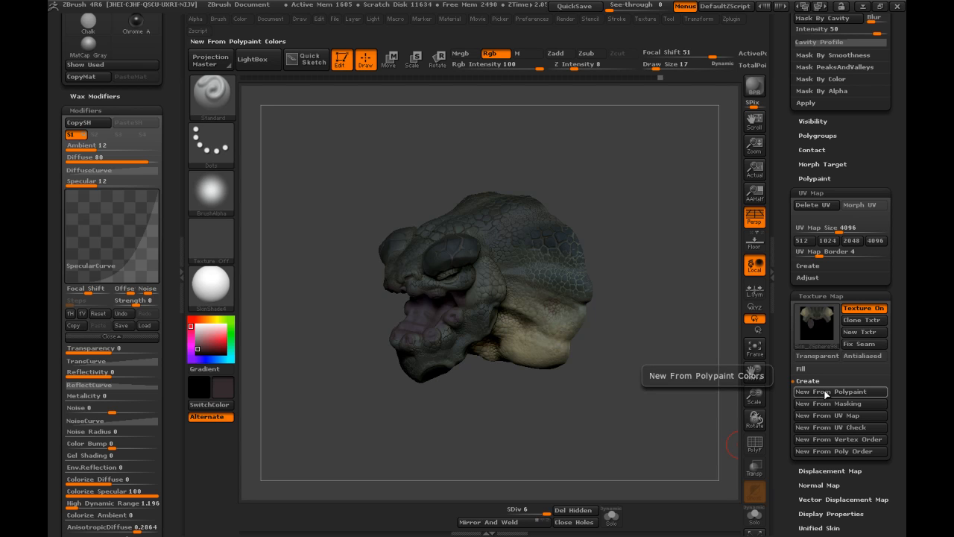
# - Clone the head texture and export it as the Photoshop file Dragon01 in the _Dragon folder
pyautogui.moveTo(820, 324)
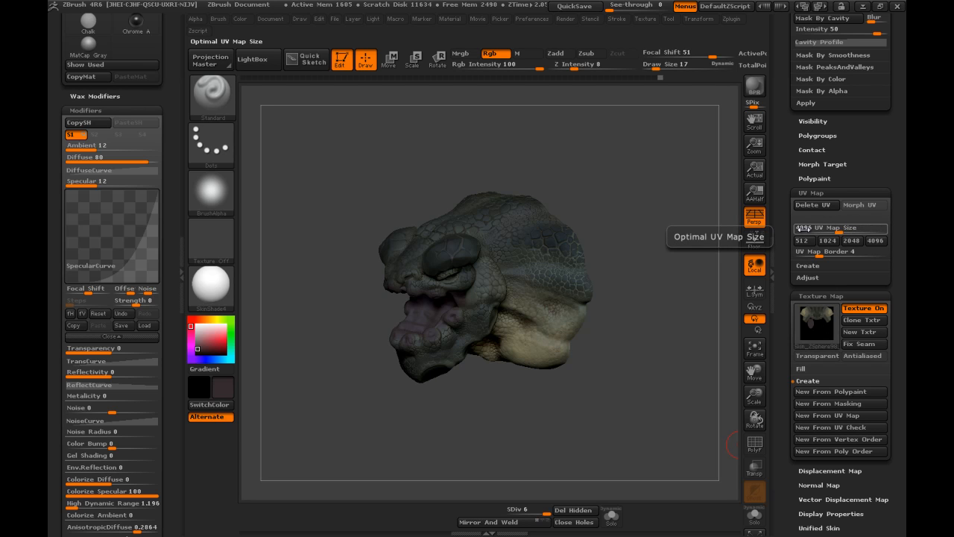
pyautogui.click(863, 320)
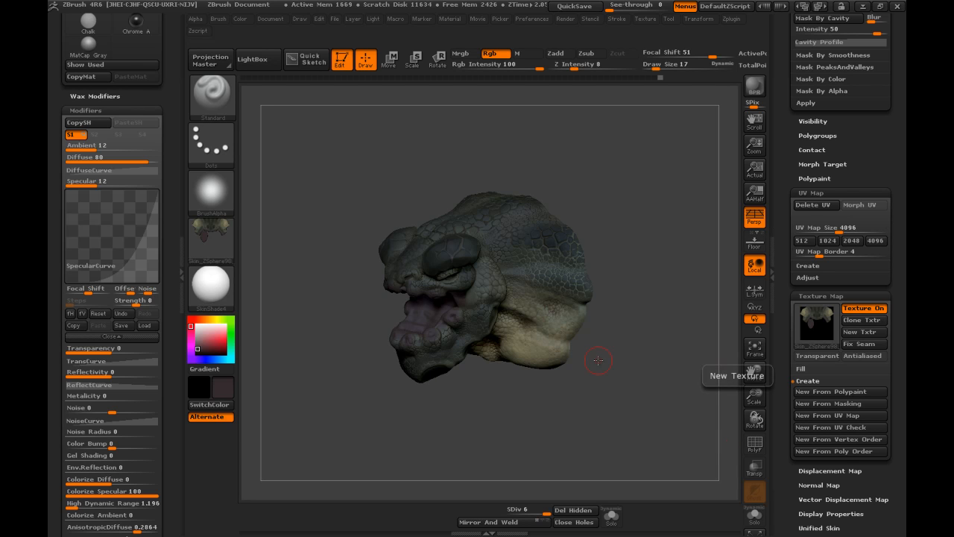
pyautogui.click(217, 253)
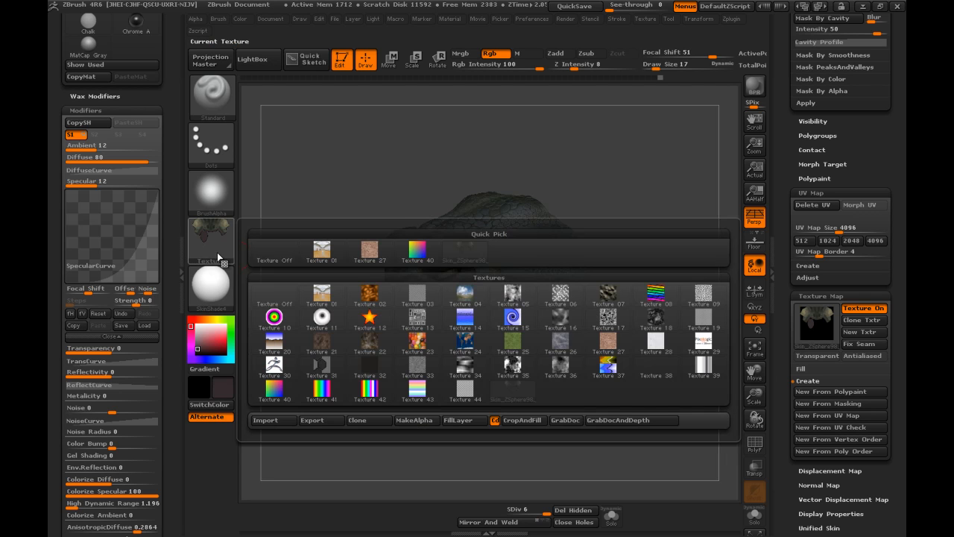
pyautogui.click(312, 420)
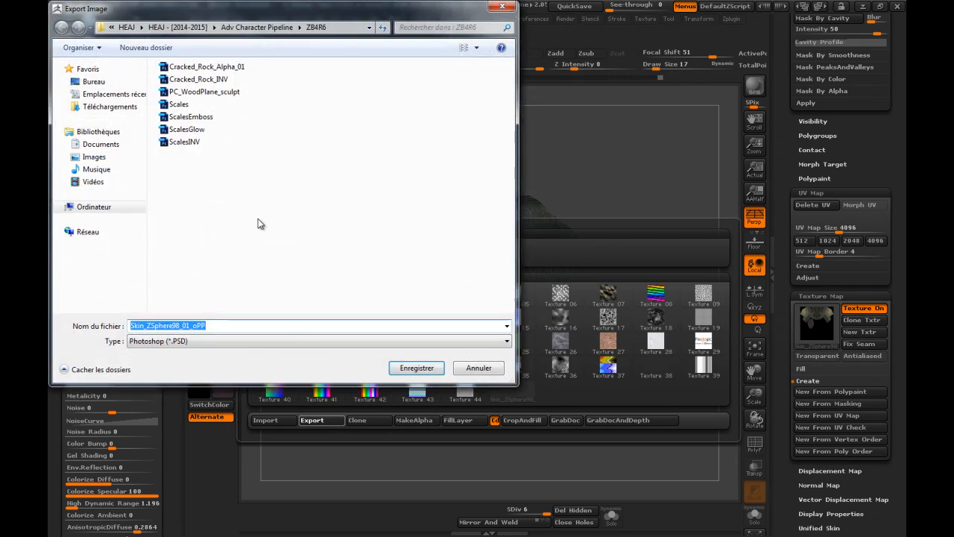
pyautogui.click(277, 27)
pyautogui.doubleClick(183, 94)
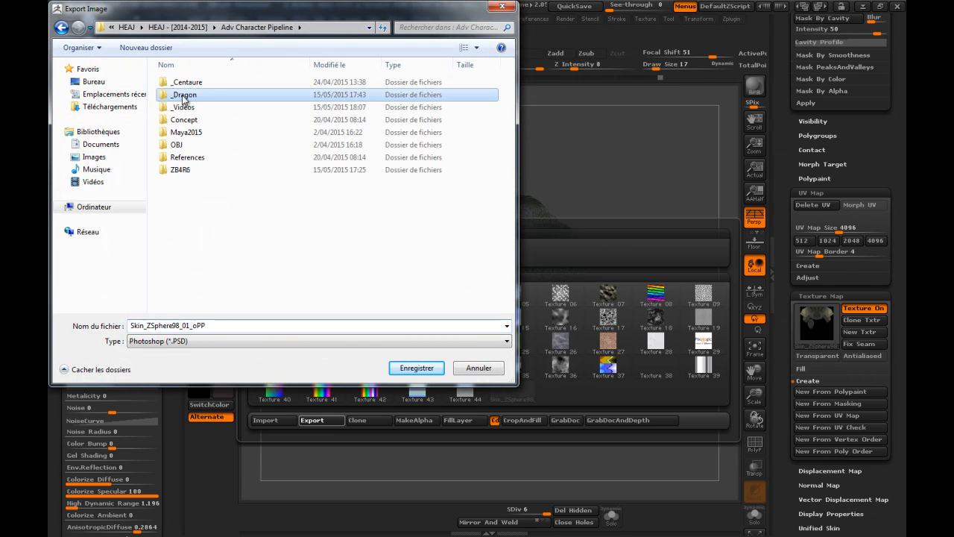
pyautogui.click(227, 326)
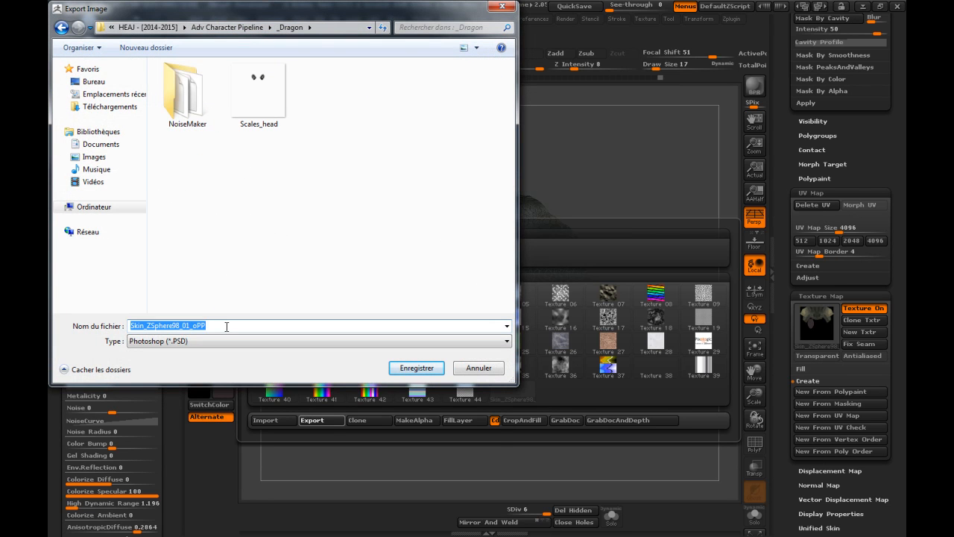
pyautogui.write('Drag')
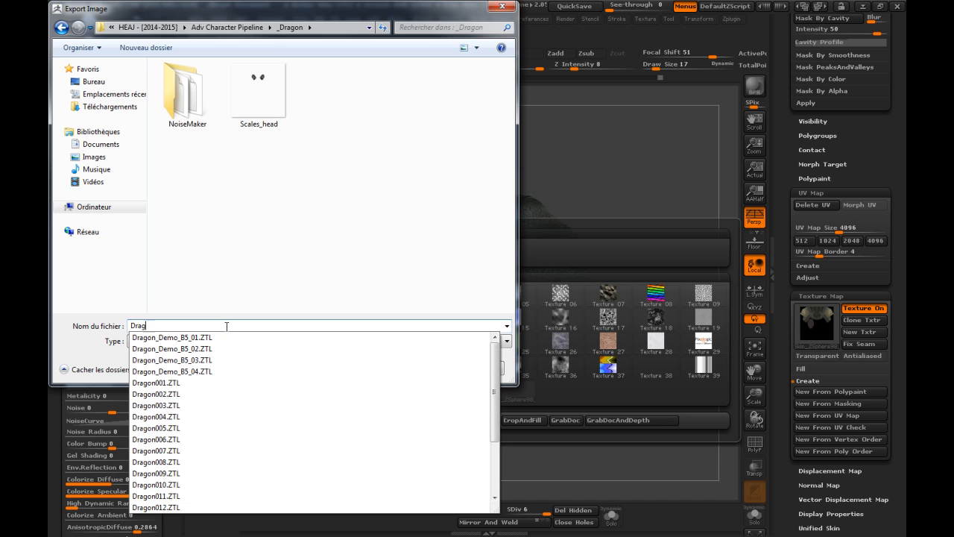
pyautogui.write('on01')
pyautogui.press('Return')
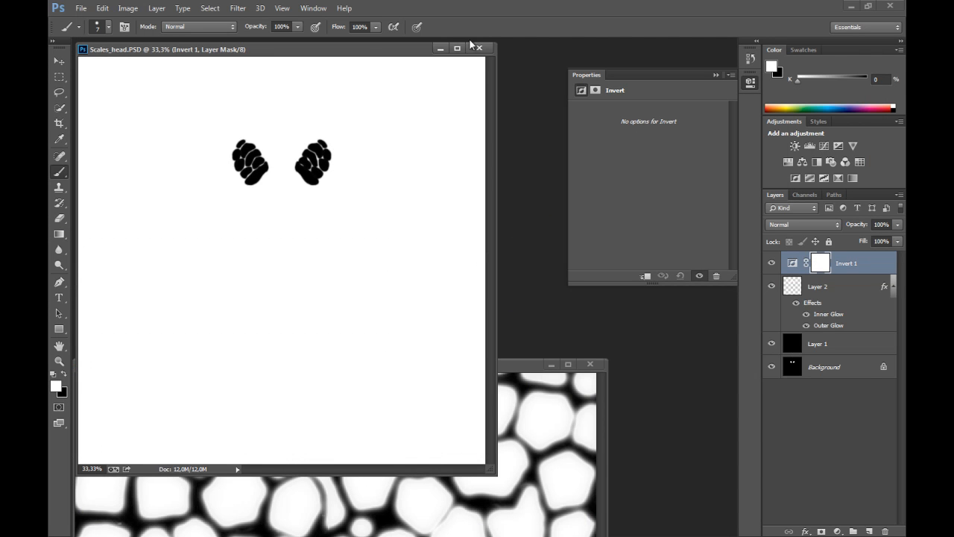
# - In Photoshop, close the scale documents, open Dragon01.PSD and float it in its own window
pyautogui.click(478, 48)
pyautogui.click(591, 364)
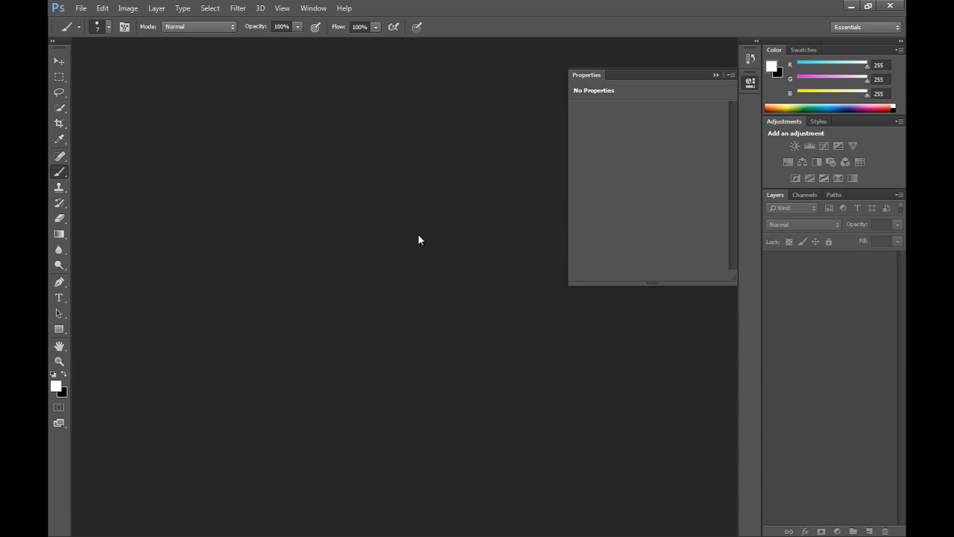
pyautogui.hotkey('ctrl', 'o')
pyautogui.doubleClick(340, 172)
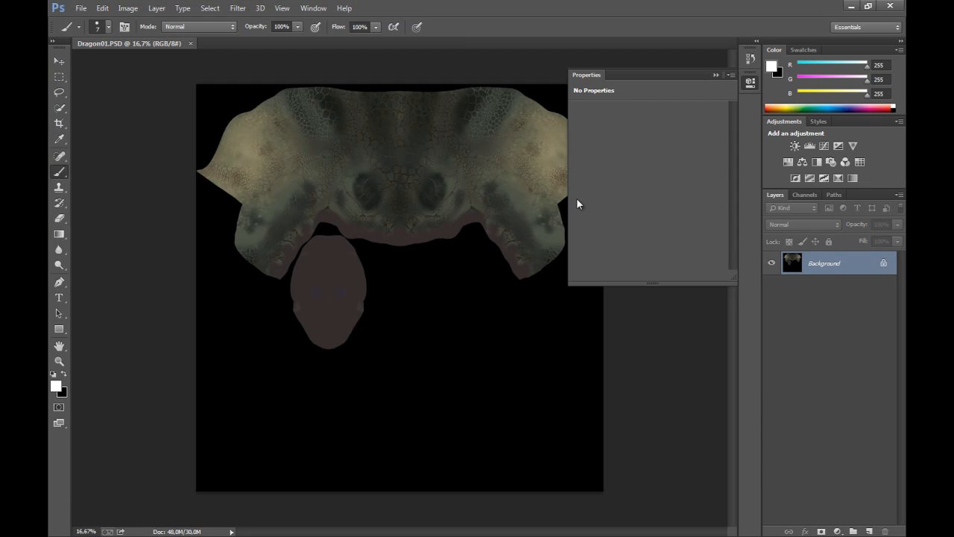
pyautogui.moveTo(144, 42); pyautogui.dragTo(147, 64)
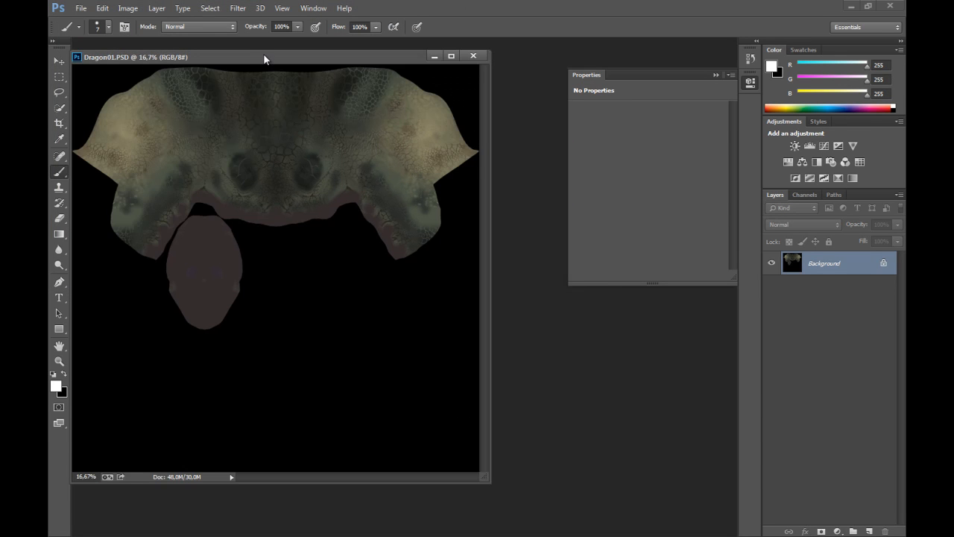
pyautogui.moveTo(267, 59); pyautogui.dragTo(295, 75)
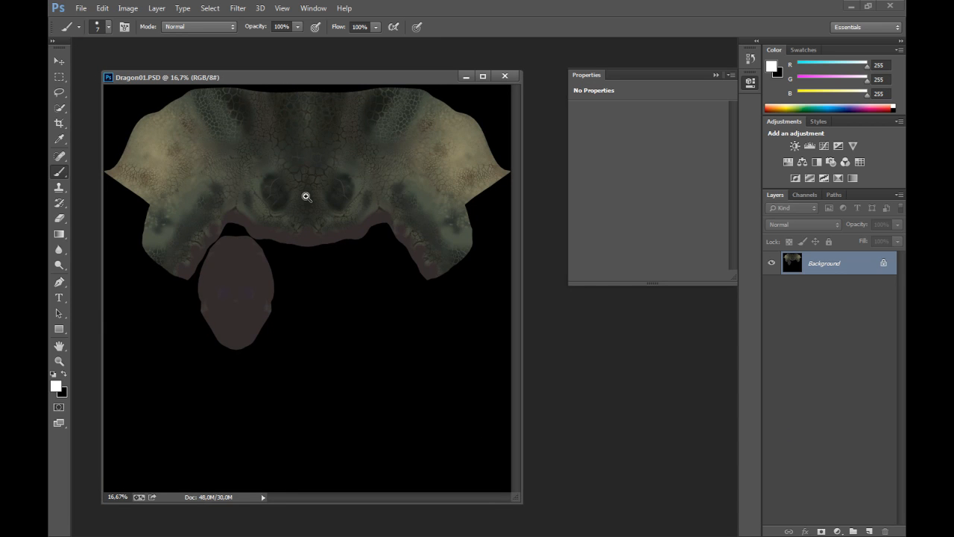
# - Examine the exported texture up close around the eyes, scale cracks and mouth islands
pyautogui.click(306, 197)
pyautogui.moveTo(272, 191); pyautogui.dragTo(320, 209)
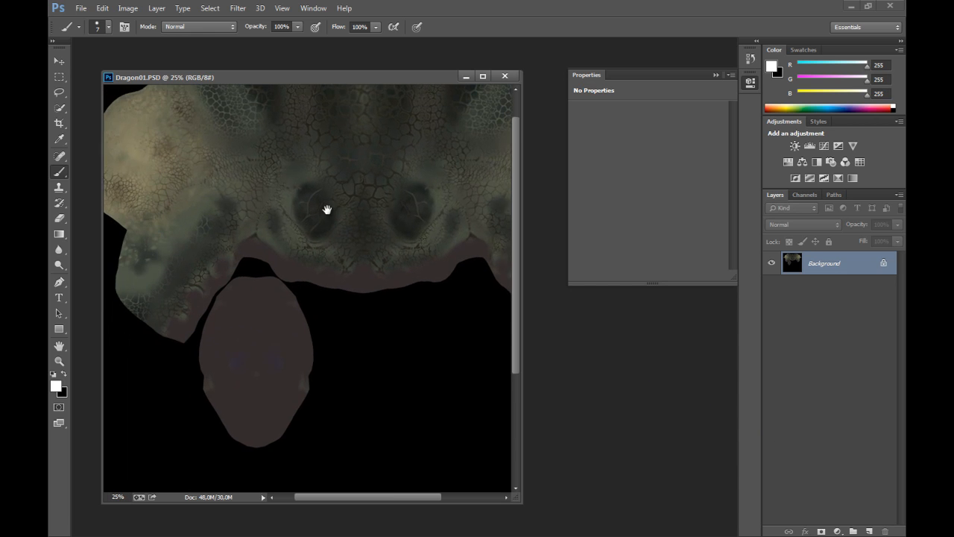
pyautogui.click(320, 210)
pyautogui.moveTo(319, 209); pyautogui.dragTo(409, 202)
pyautogui.keyDown('ctrl'); pyautogui.click(366, 221); pyautogui.keyUp('ctrl')
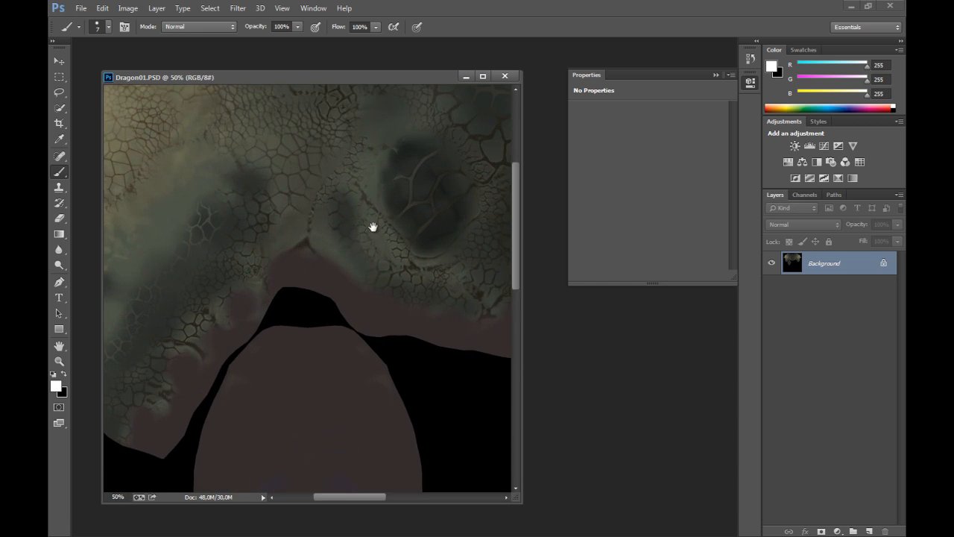
pyautogui.keyDown('ctrl'); pyautogui.click(370, 214); pyautogui.keyUp('ctrl')
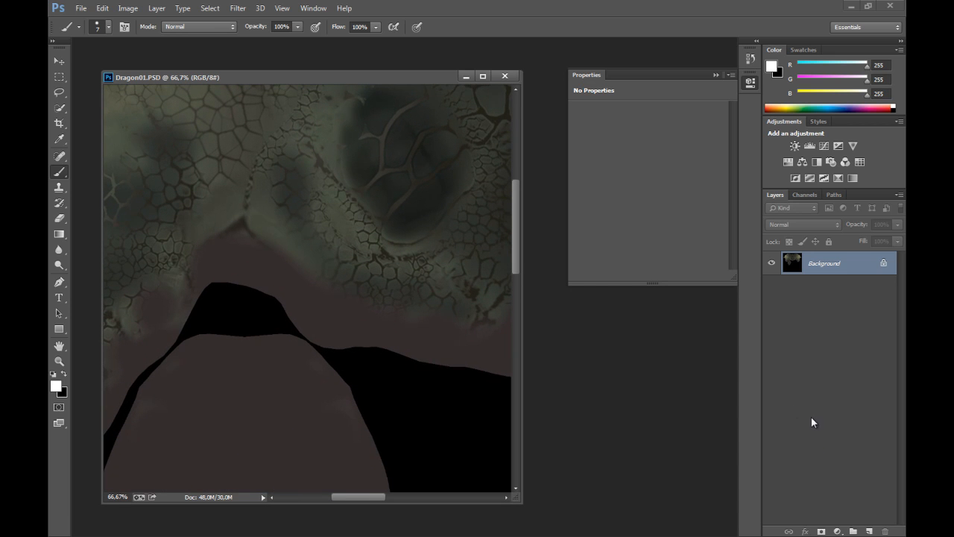
pyautogui.hotkey('ctrl', '-')
pyautogui.hotkey('ctrl', '-')
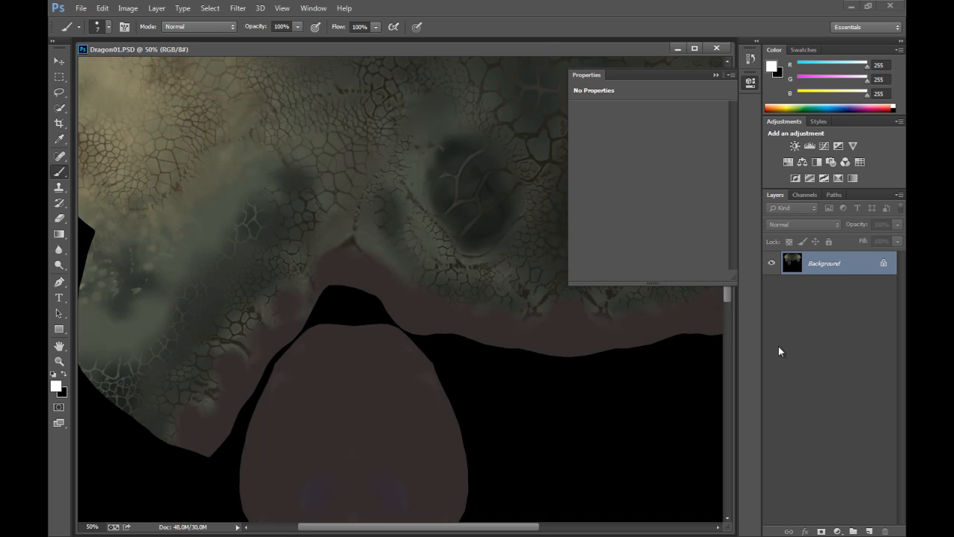
pyautogui.scroll(-3, 424, 381)
pyautogui.hscroll(2, 424, 381)
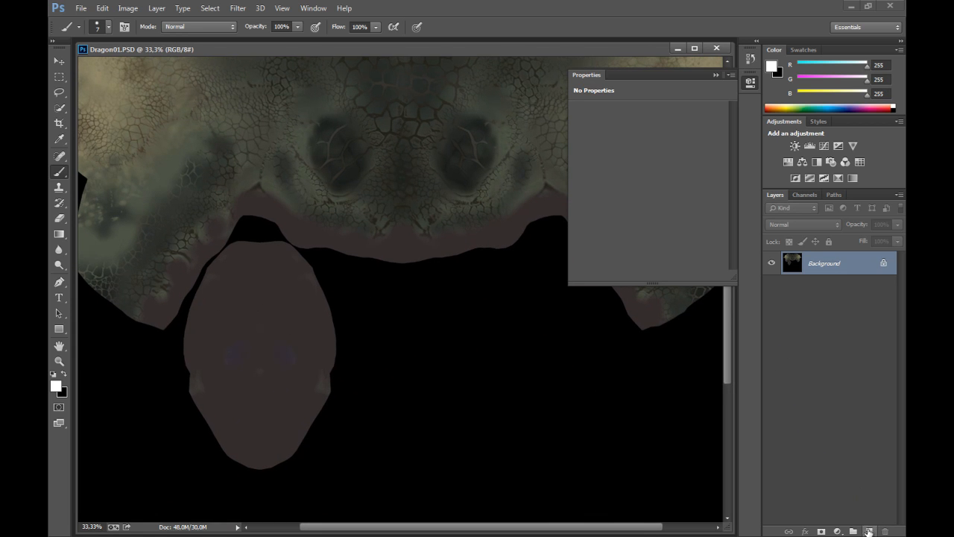
# - Add a new layer above the background and set the foreground colour to a reddish pink, RGB 105, 70, 74
pyautogui.click(870, 531)
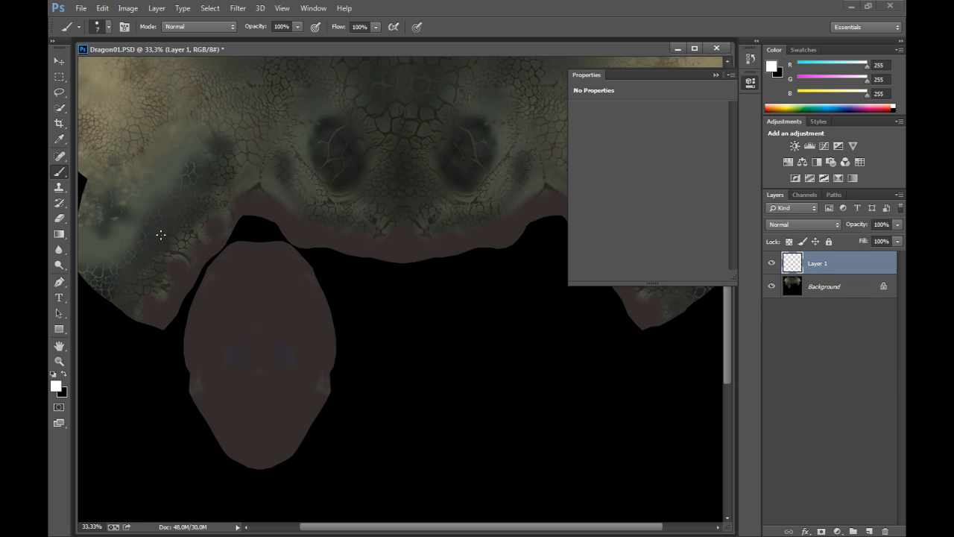
pyautogui.keyDown('alt'); pyautogui.click(277, 278); pyautogui.keyUp('alt')
pyautogui.click(60, 388)
pyautogui.click(390, 222)
pyautogui.click(373, 222)
pyautogui.press('Return')
# - Choose a soft round brush at 271 px and paint the centre of the oval mouth island on the new layer
pyautogui.moveTo(273, 319)
pyautogui.keyDown('alt'); pyautogui.mouseDown(button='right')
pyautogui.moveTo(298, 326)
pyautogui.moveTo(291, 311)
pyautogui.mouseUp(button='right'); pyautogui.keyUp('alt')
pyautogui.click(108, 27)
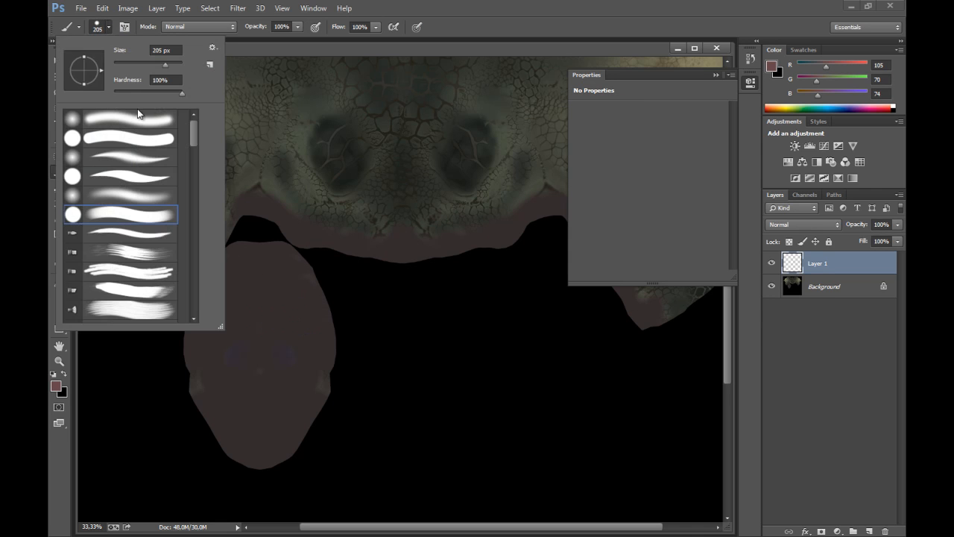
pyautogui.click(143, 197)
pyautogui.click(339, 53)
pyautogui.keyDown('alt'); pyautogui.moveTo(246, 334); pyautogui.dragTo(261, 336, button='right'); pyautogui.keyUp('alt')
pyautogui.moveTo(235, 364)
pyautogui.mouseDown()
pyautogui.moveTo(277, 324)
pyautogui.moveTo(269, 298)
pyautogui.moveTo(226, 324)
pyautogui.moveTo(247, 410)
pyautogui.moveTo(276, 281)
pyautogui.moveTo(249, 281)
pyautogui.moveTo(238, 347)
pyautogui.moveTo(254, 369)
pyautogui.mouseUp()
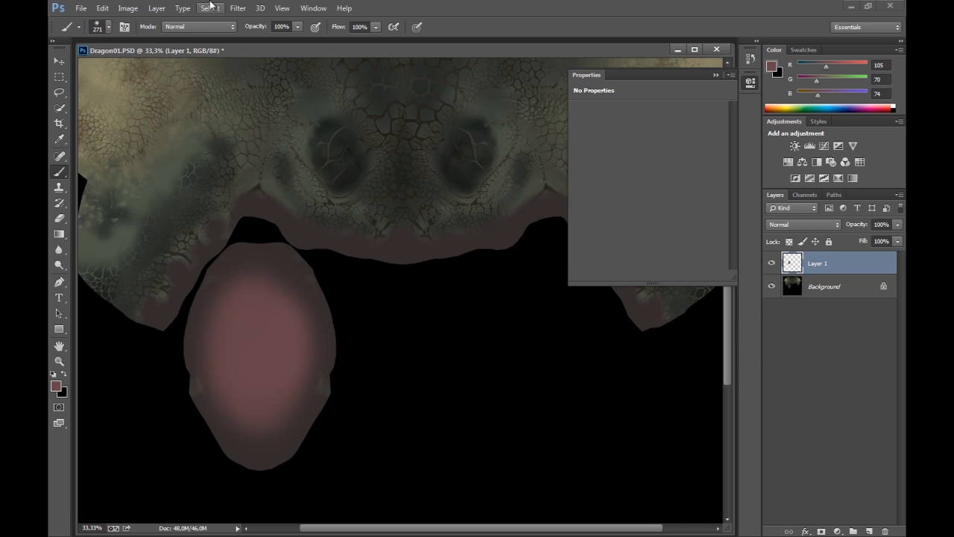
# - Hide Layer 1 and make the Background layer active
pyautogui.click(771, 264)
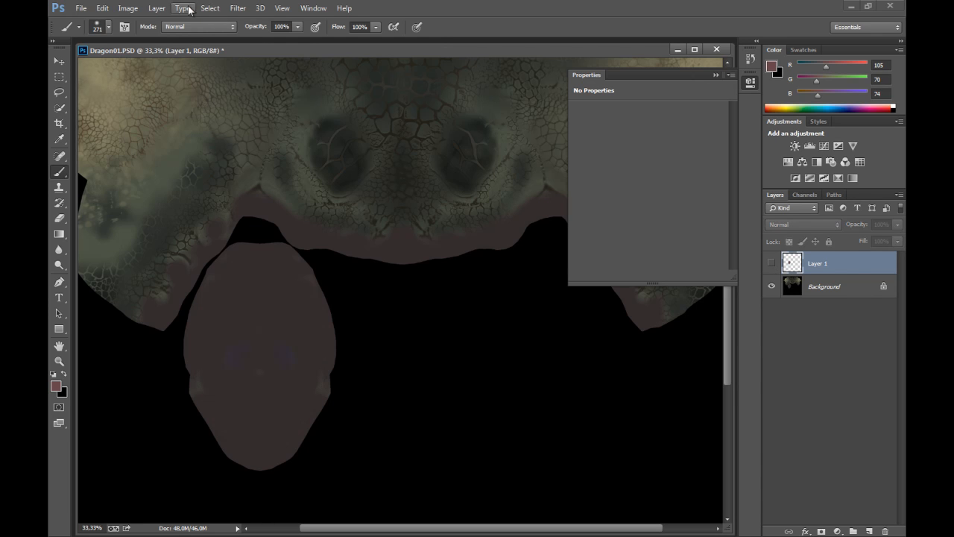
pyautogui.click(125, 8)
pyautogui.moveTo(138, 23)
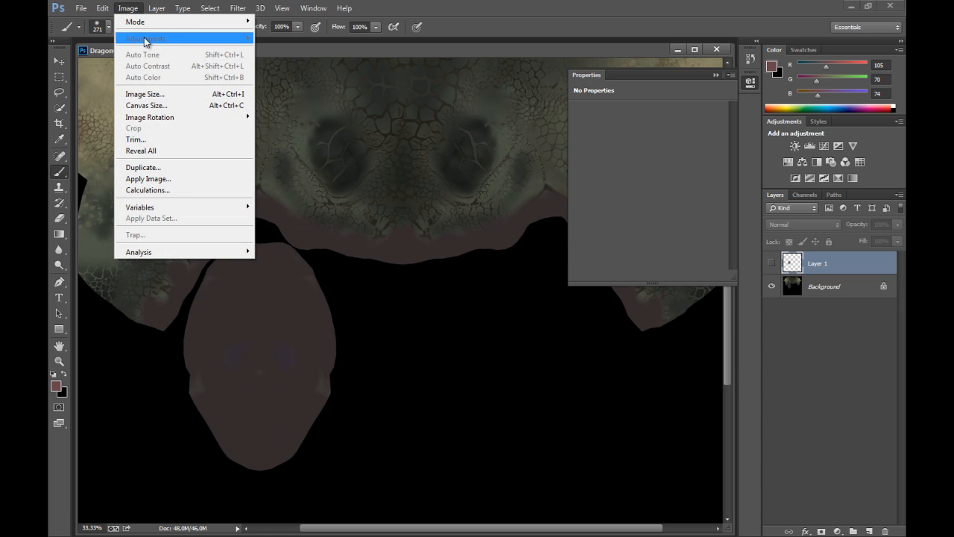
pyautogui.click(849, 287)
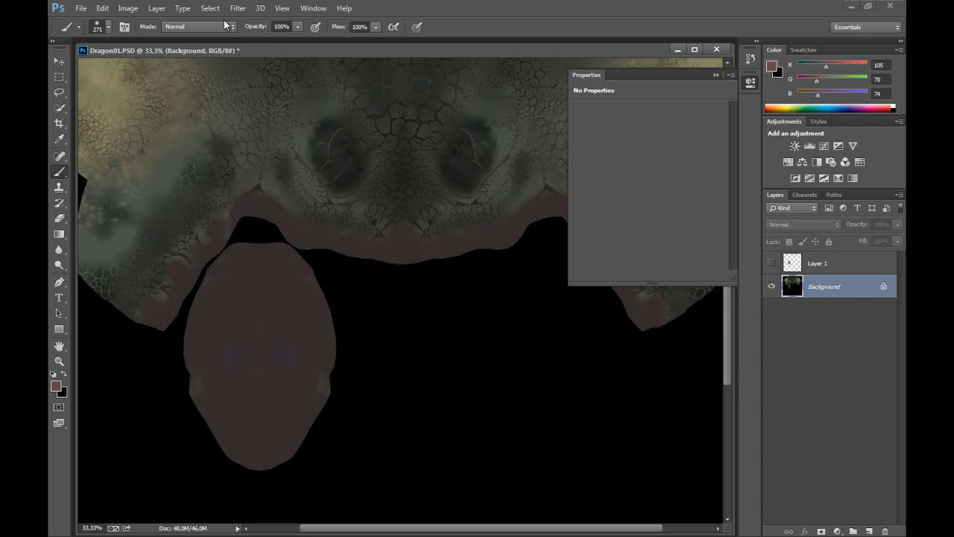
# - Replace the dark mouth colour on the Background using fuzziness 22, hue -102, saturation +53 and lightness +4
pyautogui.click(127, 8)
pyautogui.moveTo(174, 38)
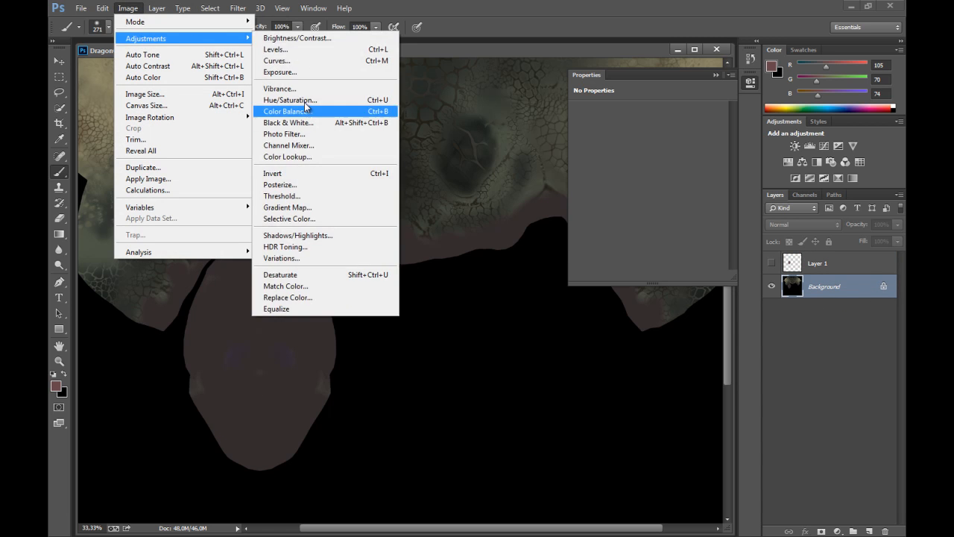
pyautogui.click(307, 297)
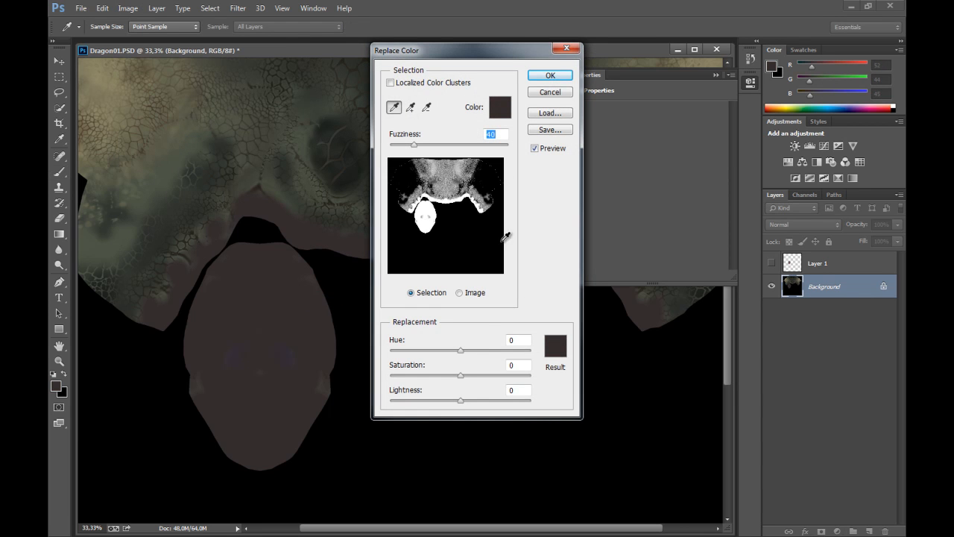
pyautogui.moveTo(414, 144); pyautogui.dragTo(406, 147)
pyautogui.moveTo(460, 350); pyautogui.dragTo(492, 380)
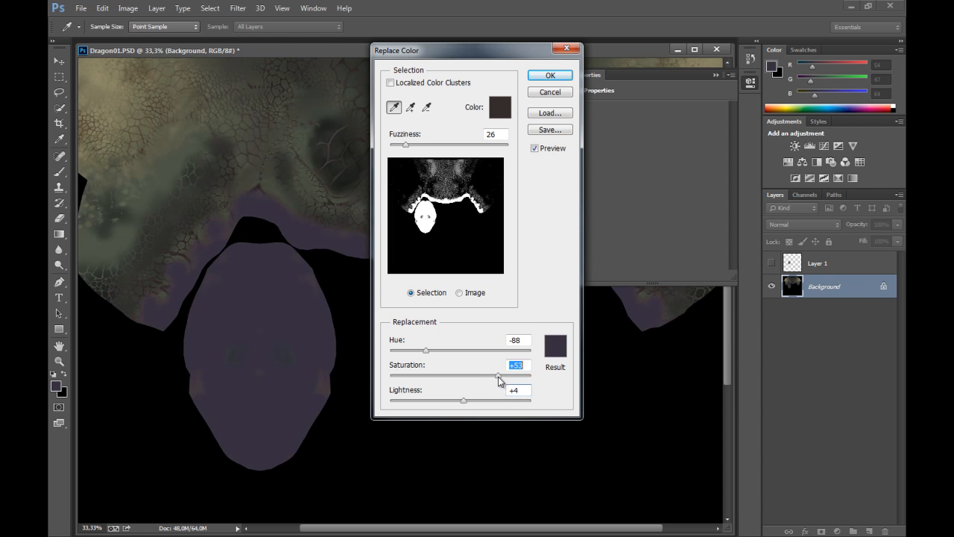
pyautogui.moveTo(425, 352); pyautogui.dragTo(420, 356)
pyautogui.moveTo(407, 147); pyautogui.dragTo(403, 147)
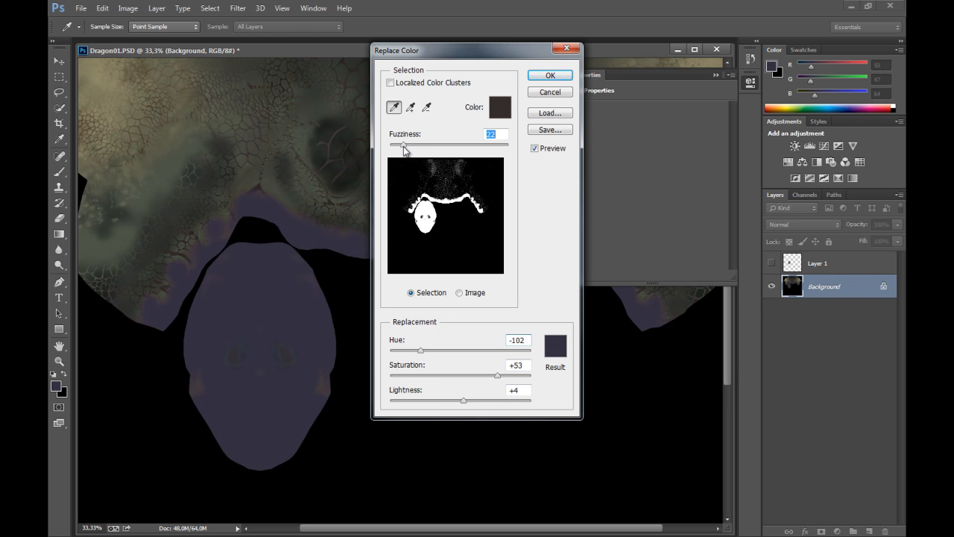
pyautogui.click(550, 75)
# - Return to the Brush tool and save Dragon01.PSD with Maximize Compatibility enabled
pyautogui.press('b')
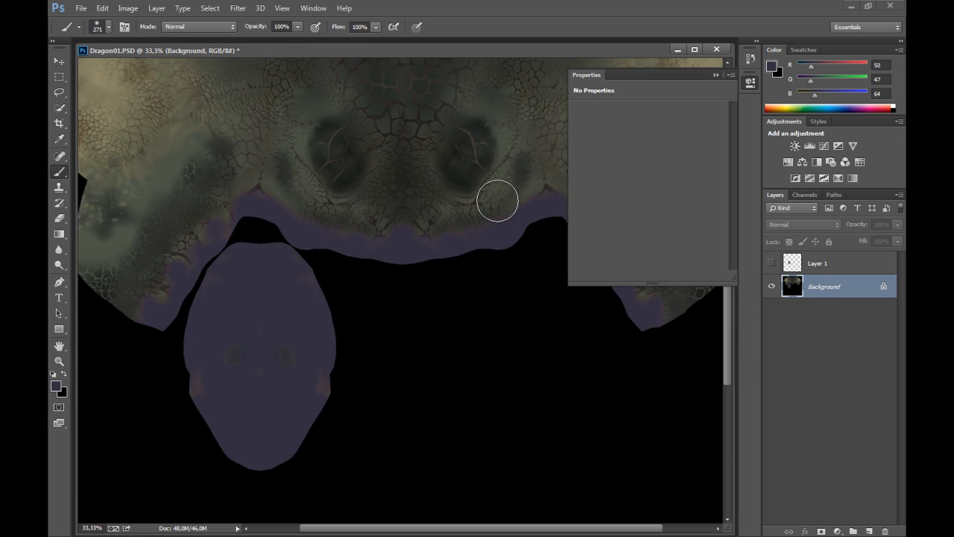
pyautogui.hotkey('ctrl', 's')
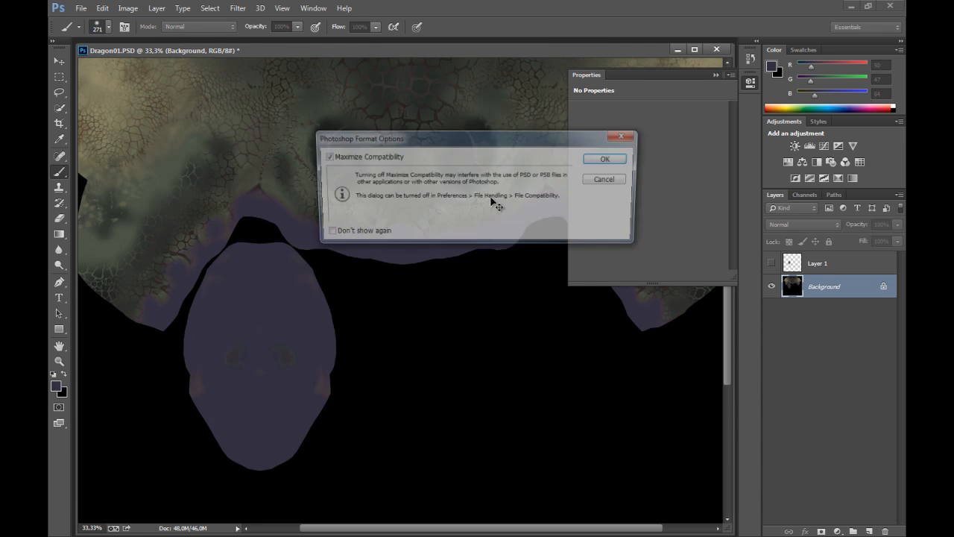
pyautogui.click(609, 160)
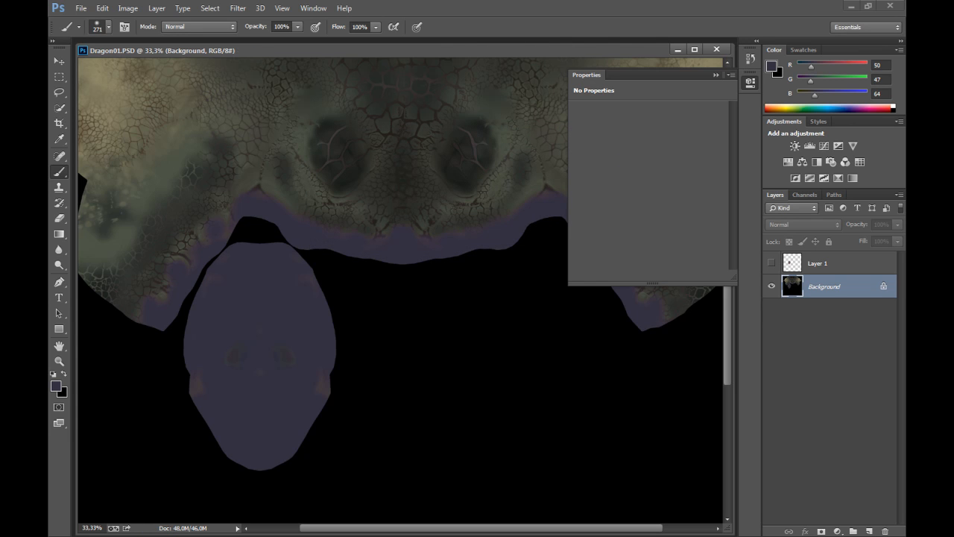
# - Convert the Background into an editable layer named Layer 0 and duplicate it
pyautogui.hotkey('alt', 'Tab')
pyautogui.doubleClick(846, 287)
pyautogui.click(574, 167)
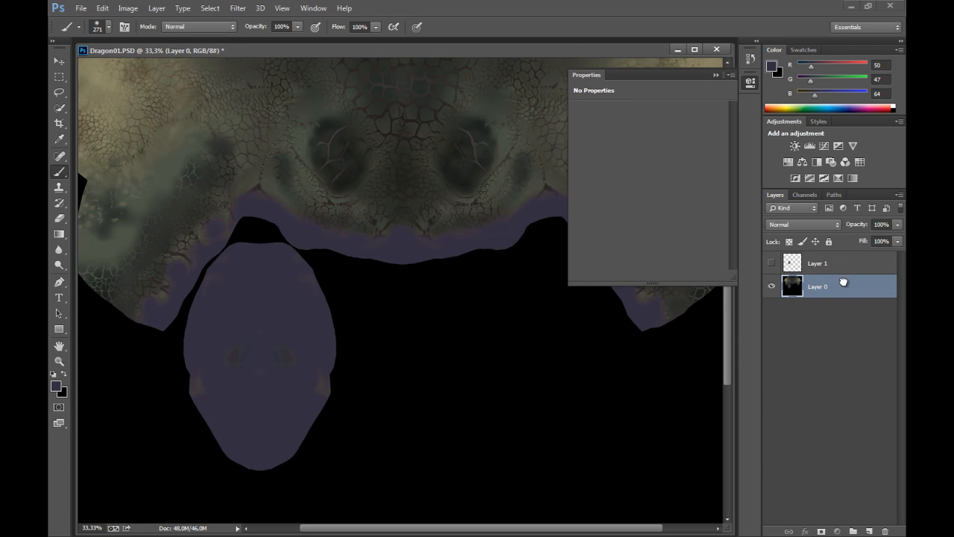
pyautogui.hotkey('ctrl', 'j')
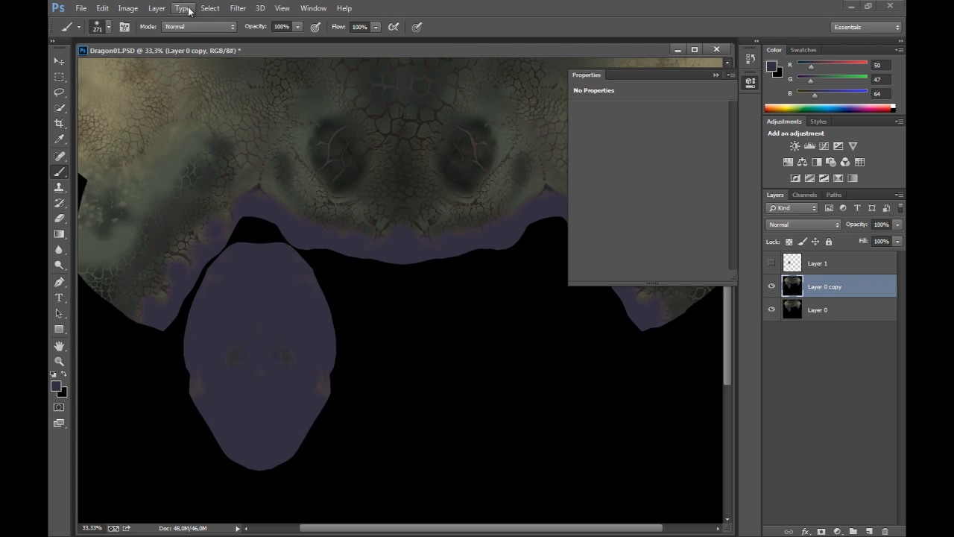
# - Replace the greenish skin colour on the Layer 0 copy using fuzziness 58, hue -76 and saturation +61
pyautogui.click(128, 8)
pyautogui.moveTo(142, 38)
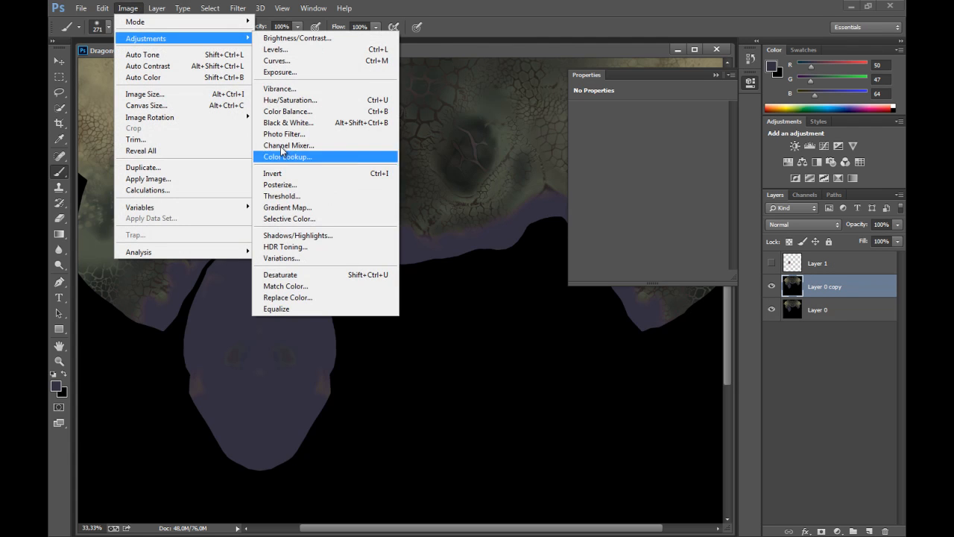
pyautogui.click(287, 297)
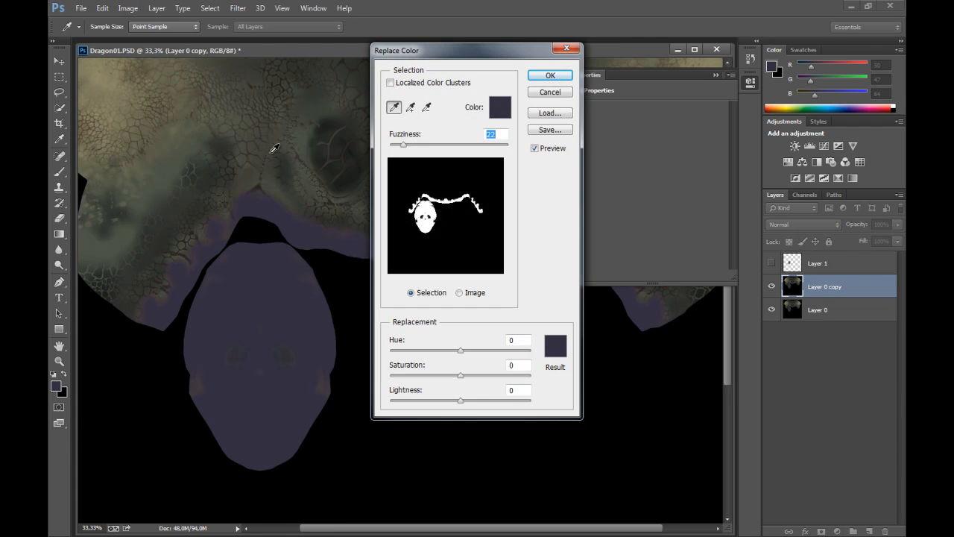
pyautogui.click(275, 178)
pyautogui.moveTo(429, 152); pyautogui.dragTo(424, 146)
pyautogui.moveTo(465, 353); pyautogui.dragTo(405, 353)
pyautogui.moveTo(460, 376); pyautogui.dragTo(503, 381)
pyautogui.moveTo(402, 352); pyautogui.dragTo(432, 353)
pyautogui.moveTo(423, 146)
pyautogui.mouseDown()
pyautogui.moveTo(442, 146)
pyautogui.moveTo(424, 147)
pyautogui.mouseUp()
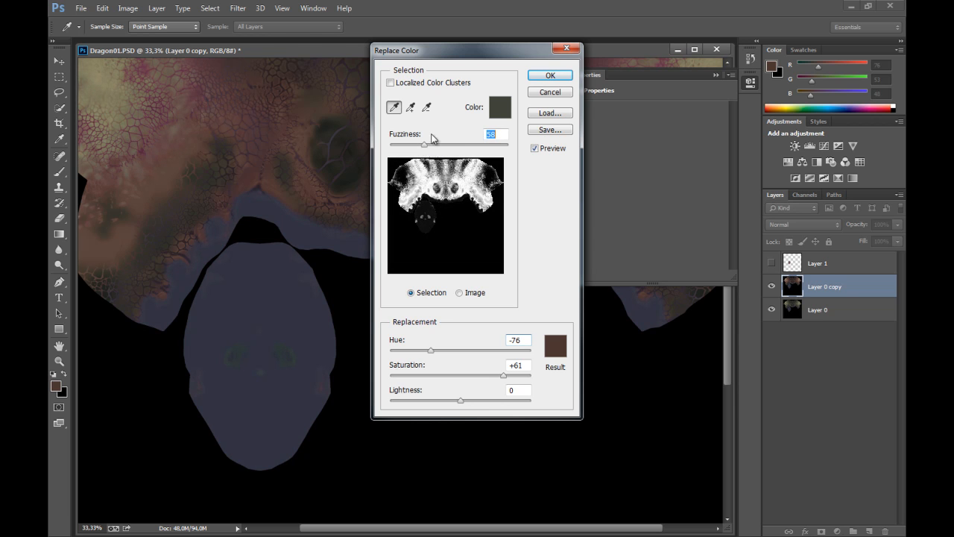
pyautogui.moveTo(461, 49); pyautogui.dragTo(496, 190)
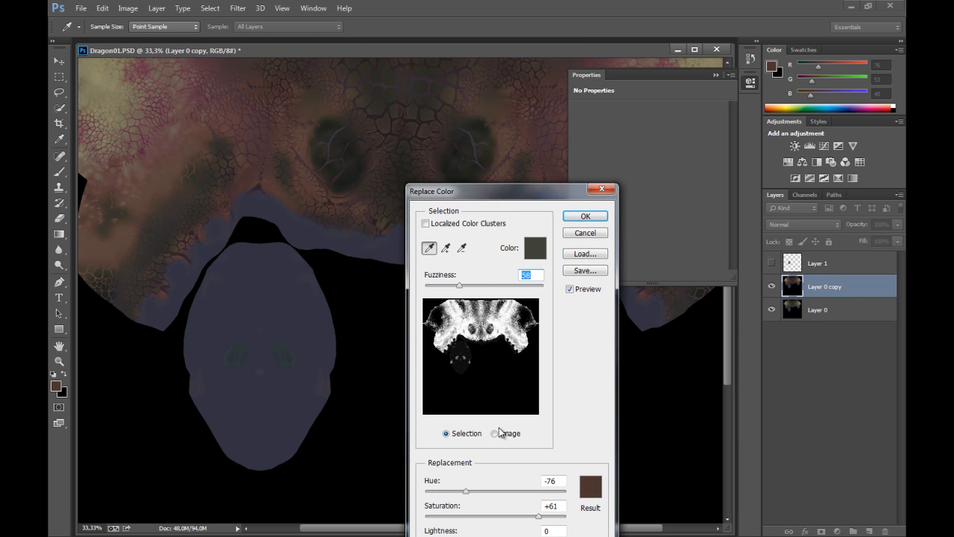
pyautogui.click(597, 215)
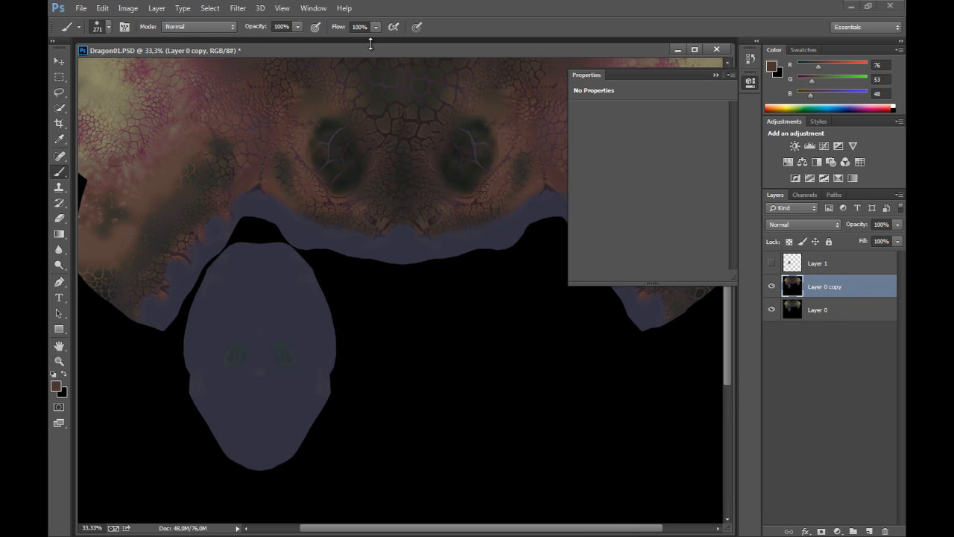
# - Review the recoloured head texture at 25% zoom and save Dragon01.PSD
pyautogui.moveTo(370, 49); pyautogui.dragTo(367, 65)
pyautogui.hotkey('ctrl', '-')
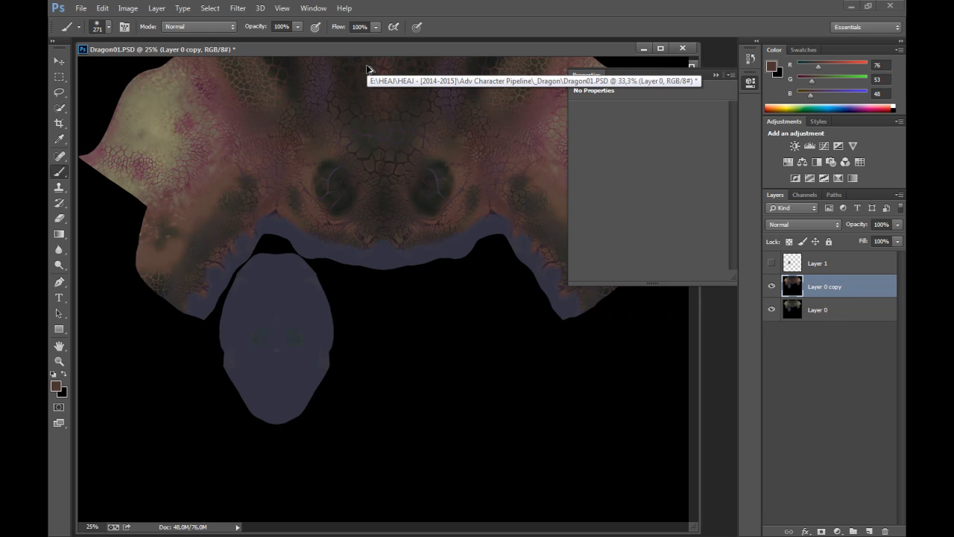
pyautogui.moveTo(419, 145); pyautogui.dragTo(362, 213)
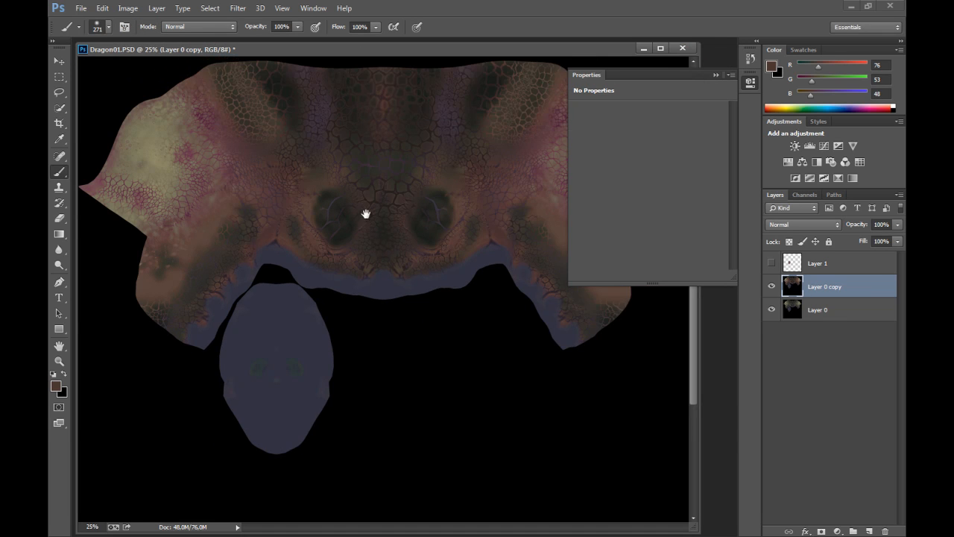
pyautogui.hotkey('ctrl', 's')
# - Switch to ZBrush and import the Dragon01 PSD file into the texture library
pyautogui.hotkey('alt', 'Tab')
pyautogui.click(206, 235)
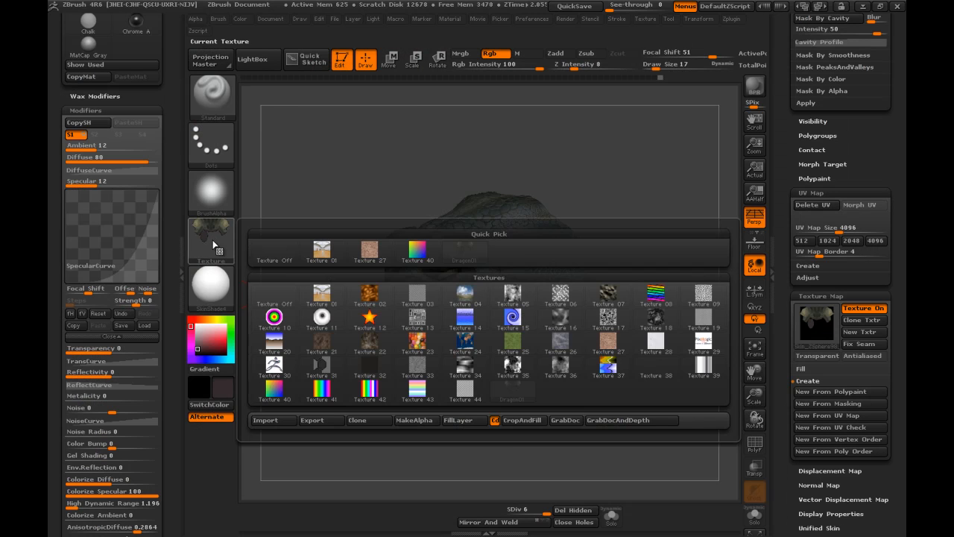
pyautogui.click(211, 239)
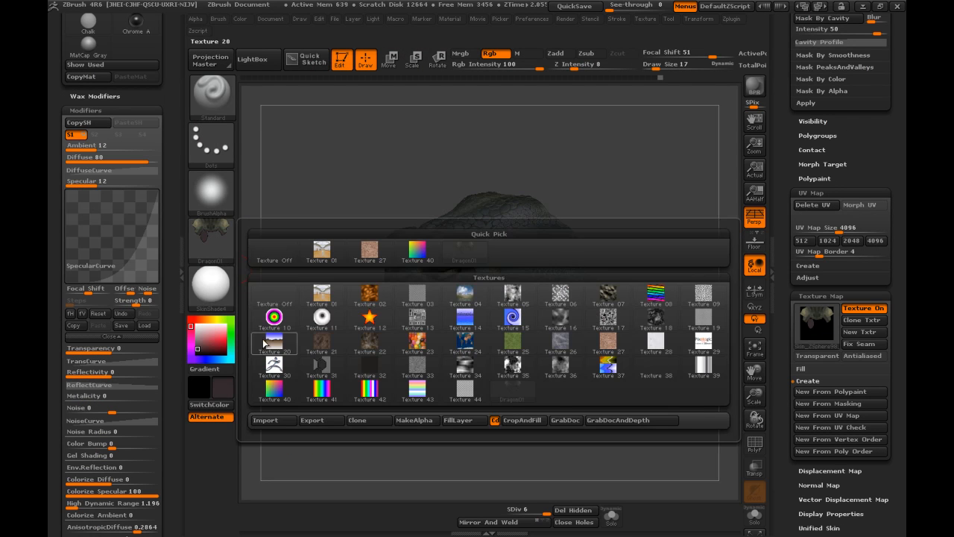
pyautogui.click(266, 420)
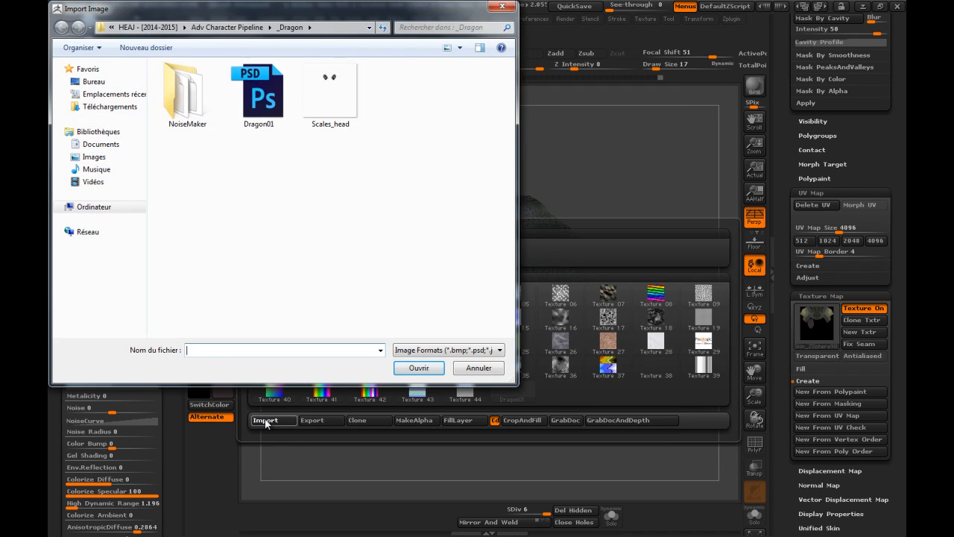
pyautogui.doubleClick(256, 103)
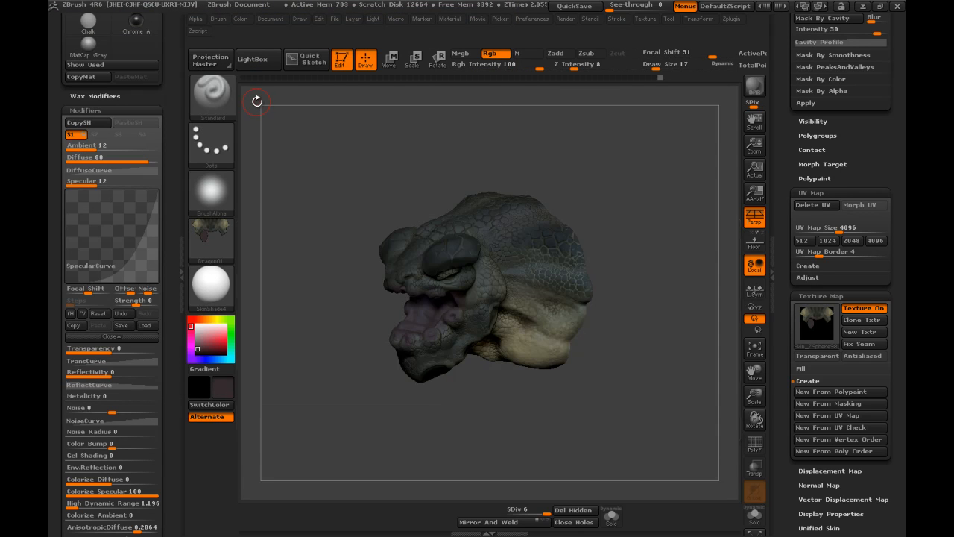
# - Assign the newly imported Dragon01 texture as the head's texture map and inspect the head from above
pyautogui.click(211, 244)
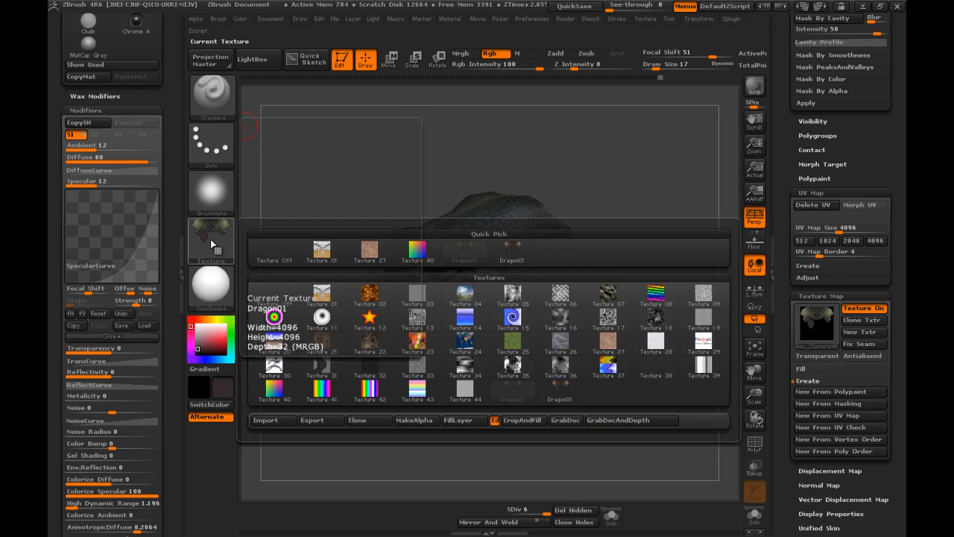
pyautogui.click(557, 393)
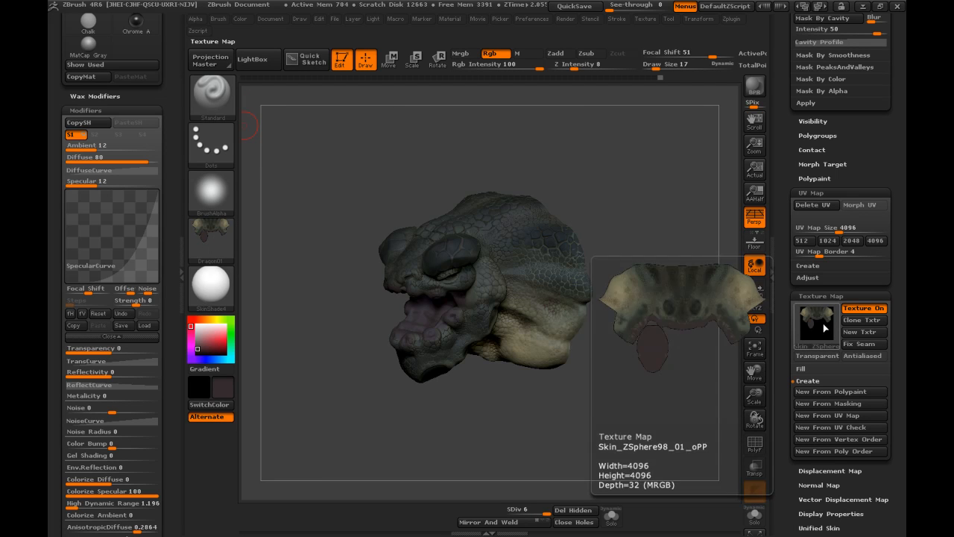
pyautogui.click(823, 327)
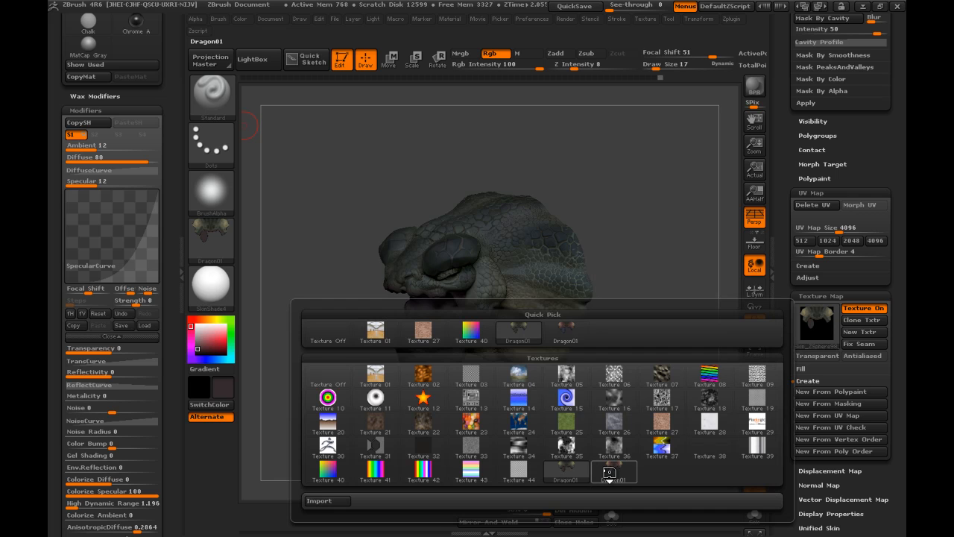
pyautogui.click(609, 472)
pyautogui.moveTo(656, 364); pyautogui.dragTo(666, 275)
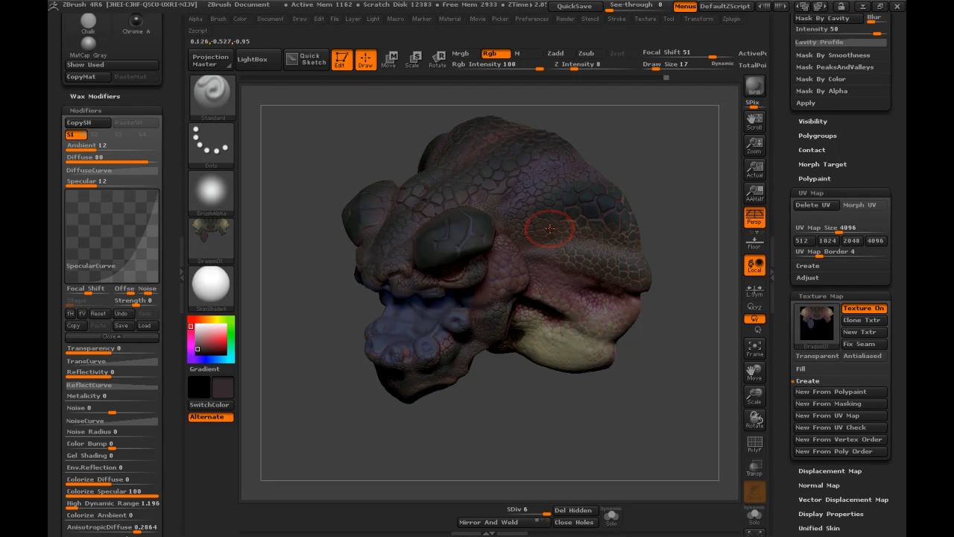
# - Compare the head with its texture off and on, and convert the Dragon01 texture into polypaint
pyautogui.click(820, 179)
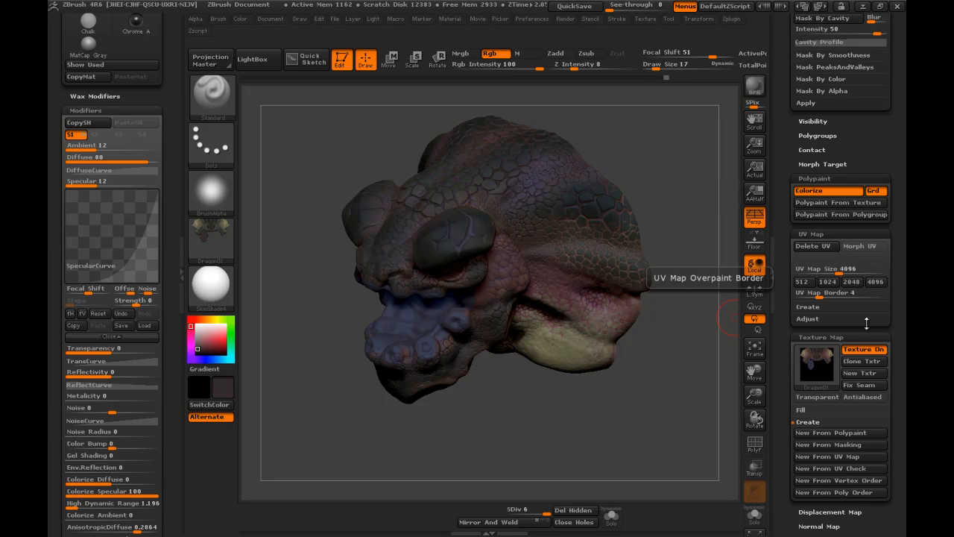
pyautogui.click(866, 350)
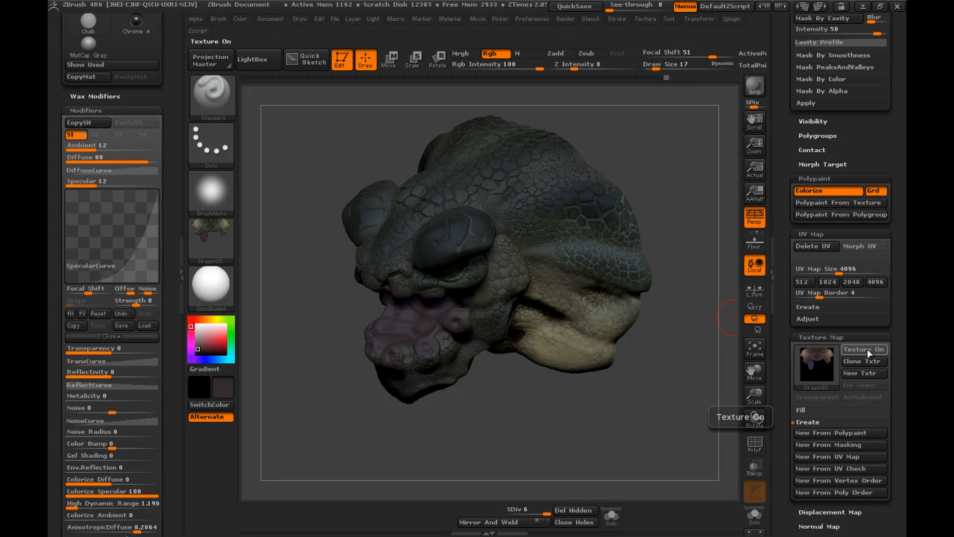
pyautogui.click(867, 351)
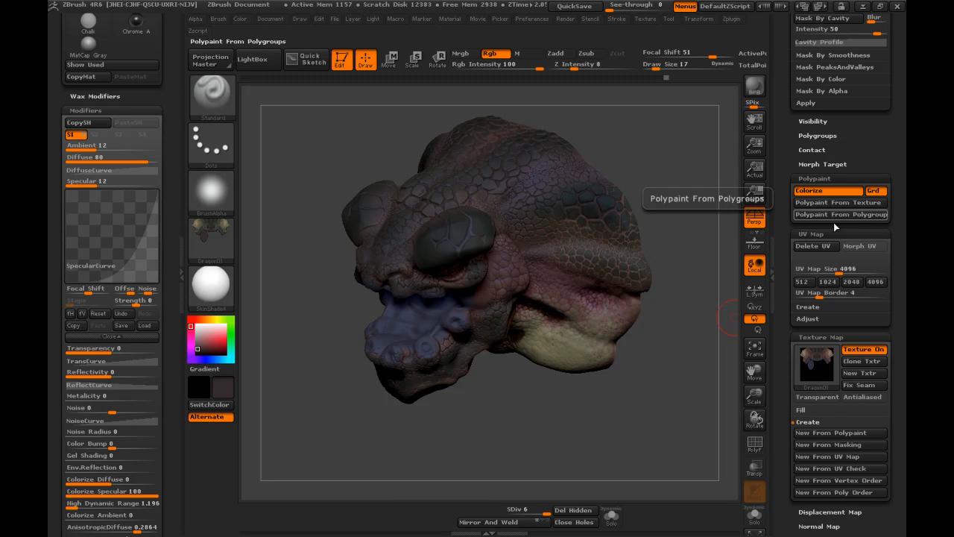
pyautogui.click(828, 200)
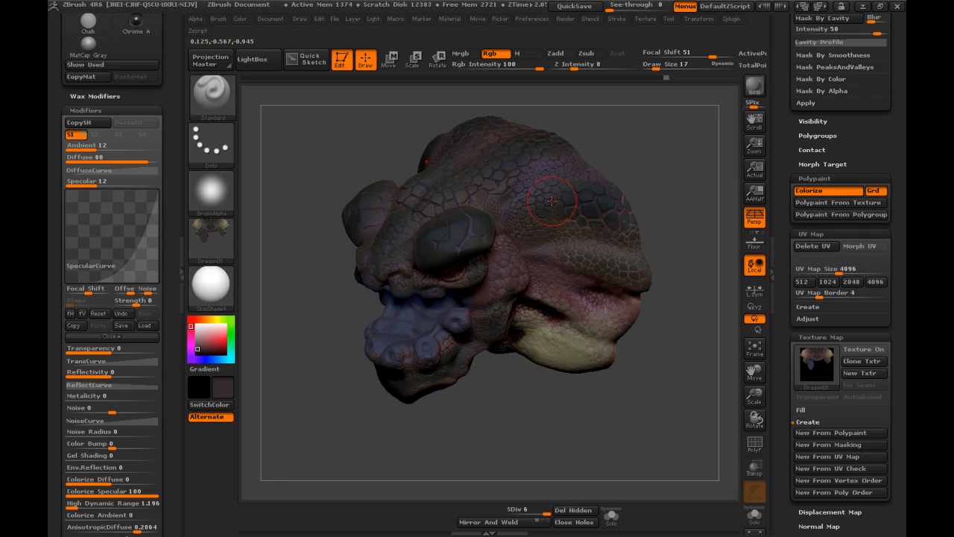
# - Try dark test strokes over the scales on the side of the head behind the eye
pyautogui.moveTo(558, 199)
pyautogui.mouseDown()
pyautogui.moveTo(550, 196)
pyautogui.moveTo(569, 200)
pyautogui.moveTo(538, 188)
pyautogui.moveTo(508, 192)
pyautogui.moveTo(522, 179)
pyautogui.moveTo(575, 232)
pyautogui.mouseUp()
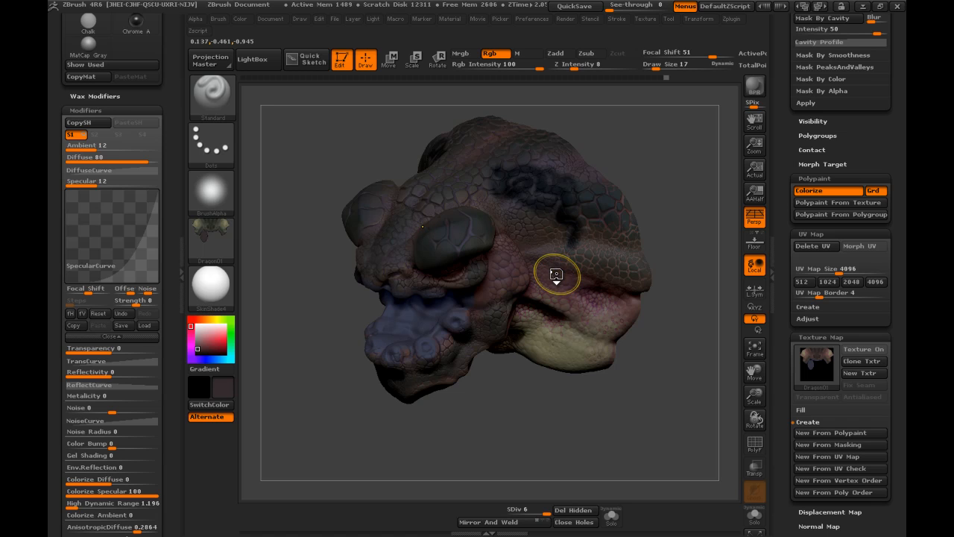
pyautogui.press('ctrl')
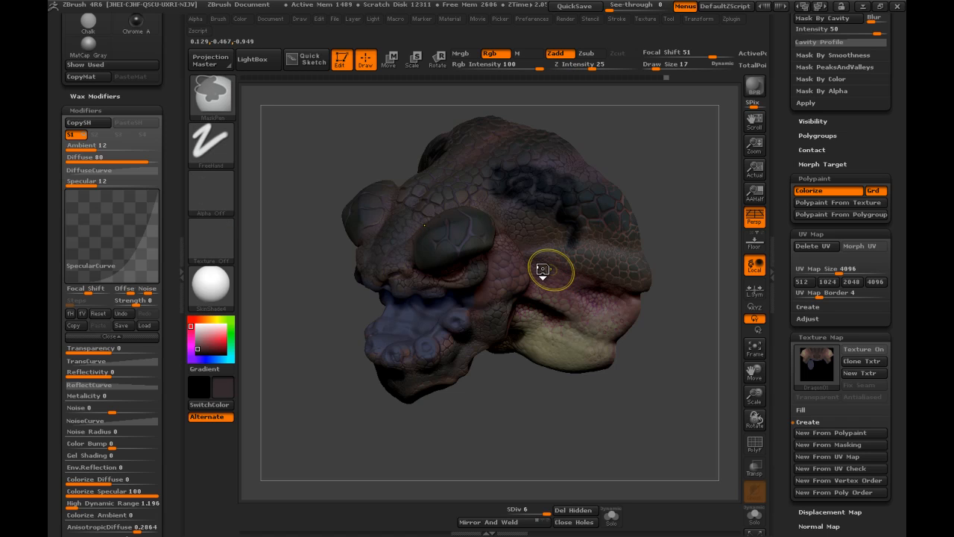
# - Smooth the polypaint colours at the corner of the mouth and lower the head to subdivision level 3 for stronger blending
pyautogui.moveTo(649, 162)
pyautogui.mouseDown()
pyautogui.moveTo(674, 155)
pyautogui.moveTo(649, 168)
pyautogui.moveTo(660, 183)
pyautogui.moveTo(642, 179)
pyautogui.mouseUp()
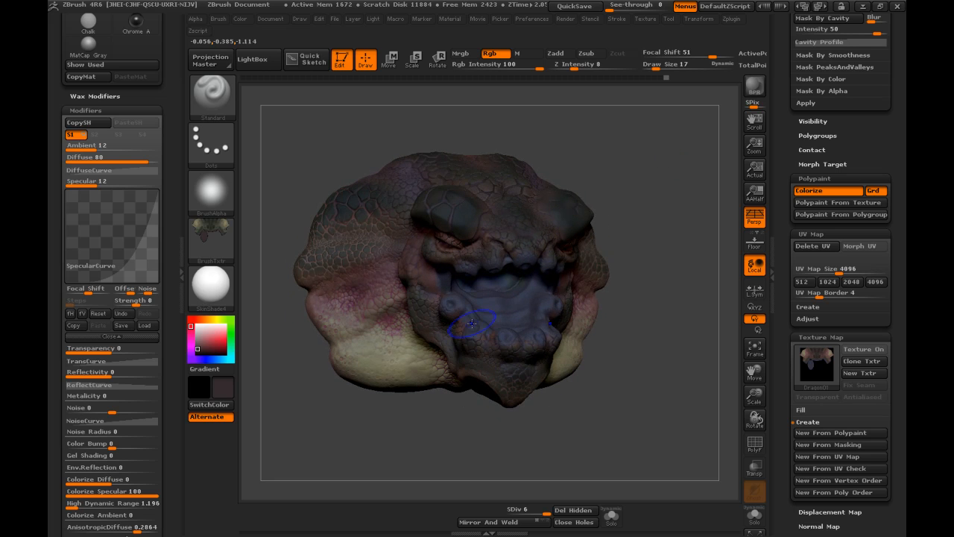
pyautogui.press('shift')
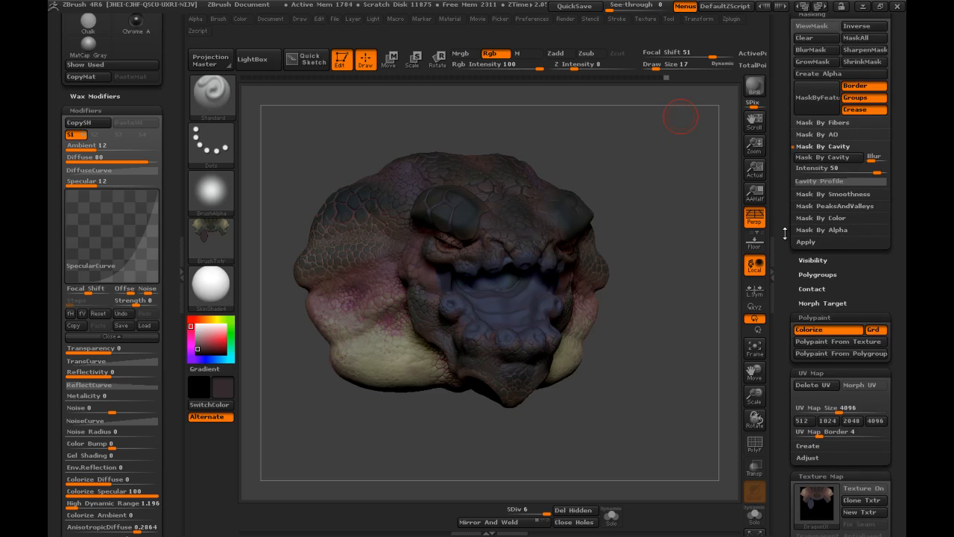
pyautogui.moveTo(791, 282)
pyautogui.mouseDown()
pyautogui.moveTo(796, 224)
pyautogui.moveTo(796, 269)
pyautogui.mouseUp()
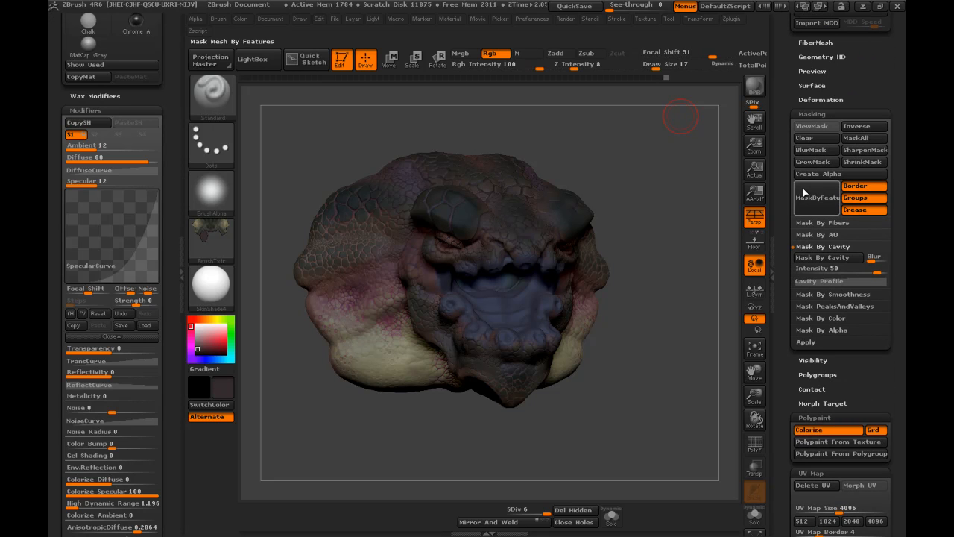
pyautogui.moveTo(787, 198); pyautogui.dragTo(803, 214)
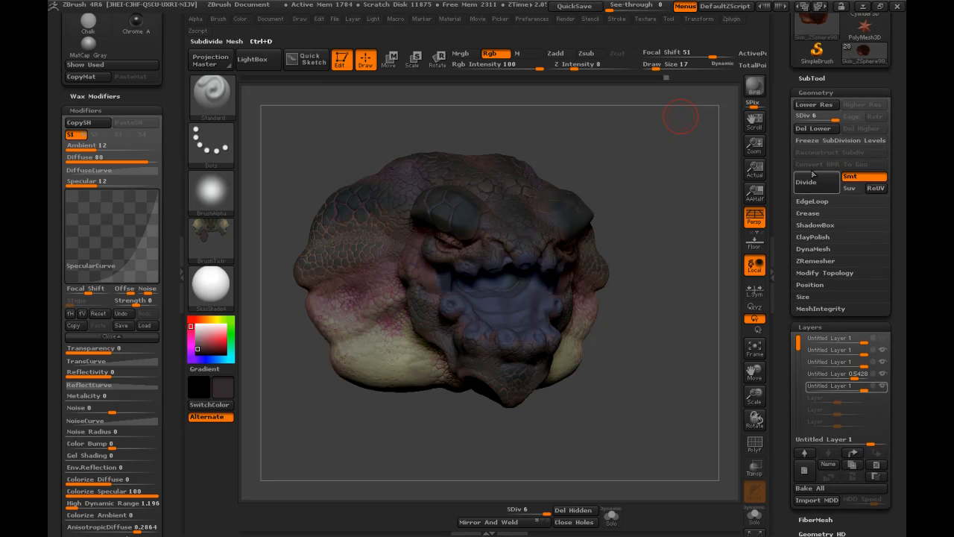
pyautogui.moveTo(827, 117); pyautogui.dragTo(811, 116)
pyautogui.moveTo(638, 216); pyautogui.dragTo(448, 307)
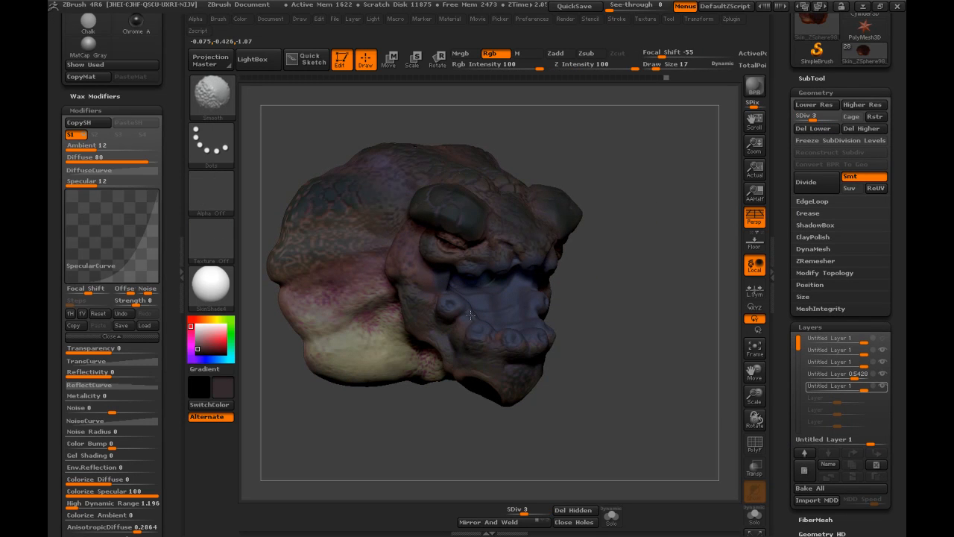
# - Lower the head to subdivision level 2 and smooth the polypaint colours around the mouth and under the jaw
pyautogui.hotkey('shift', 'd')
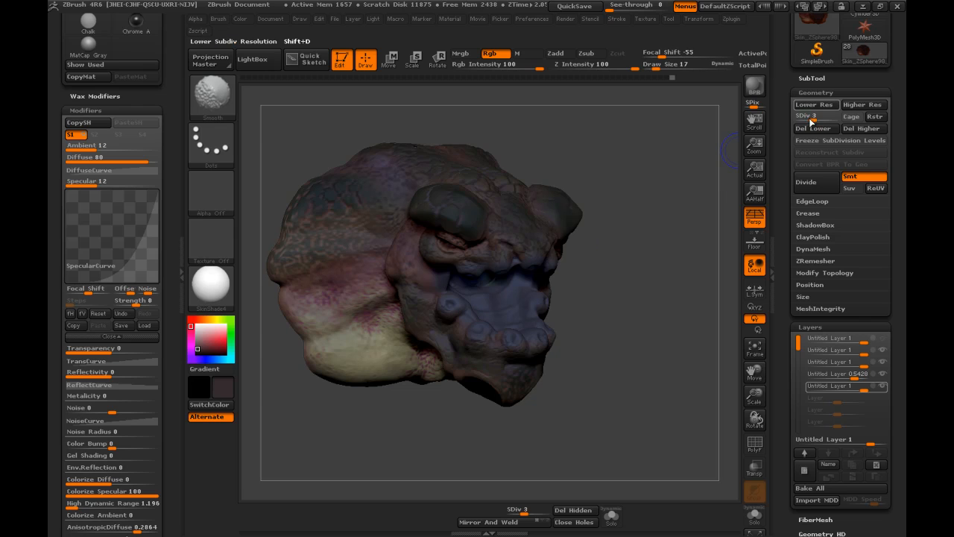
pyautogui.press('shift')
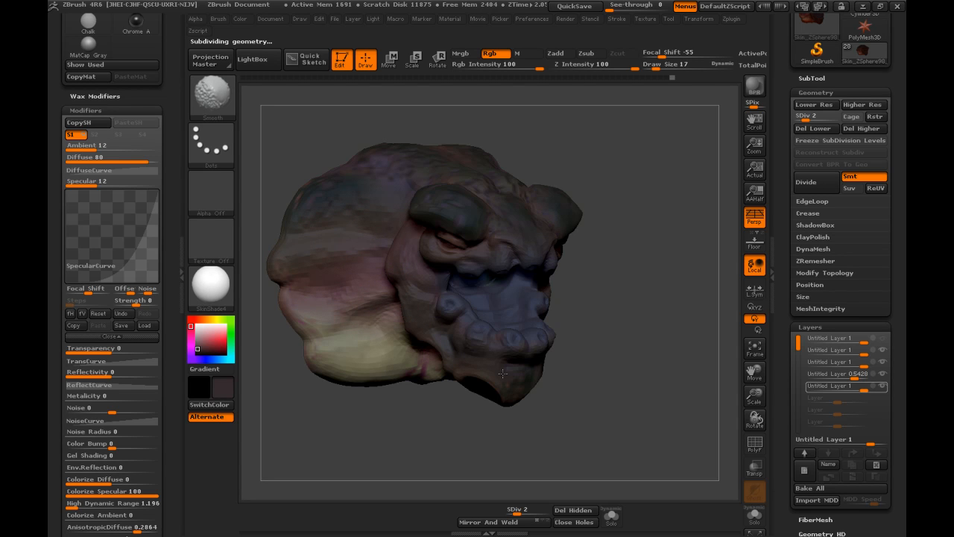
pyautogui.keyDown('shift'); pyautogui.moveTo(600, 363); pyautogui.dragTo(542, 339); pyautogui.keyUp('shift')
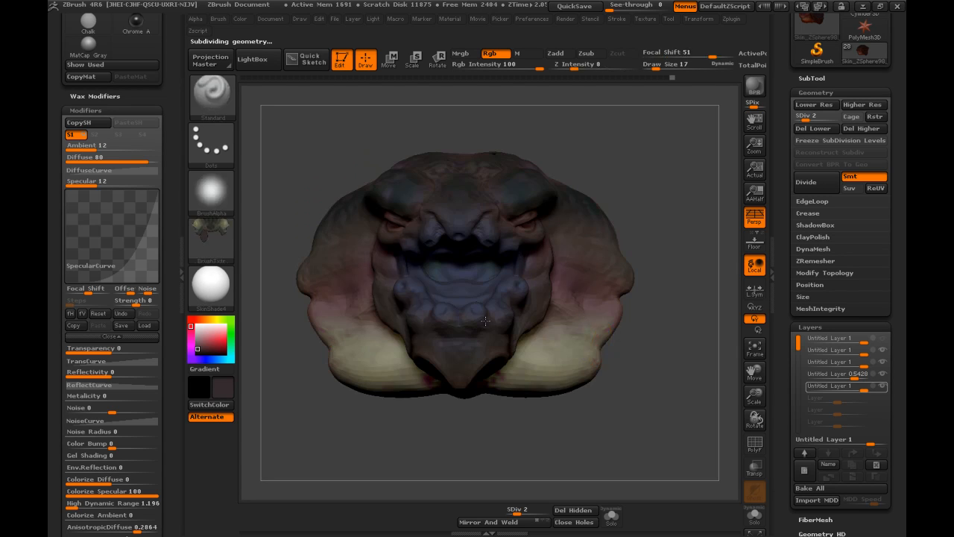
pyautogui.moveTo(635, 373); pyautogui.dragTo(597, 405)
pyautogui.press('shift')
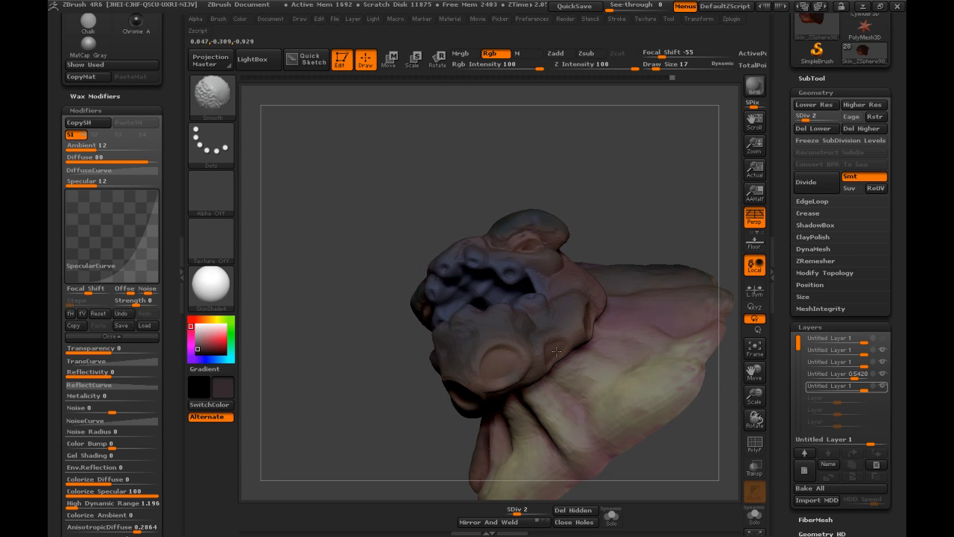
pyautogui.moveTo(373, 326)
pyautogui.mouseDown()
pyautogui.moveTo(377, 379)
pyautogui.moveTo(364, 404)
pyautogui.mouseUp()
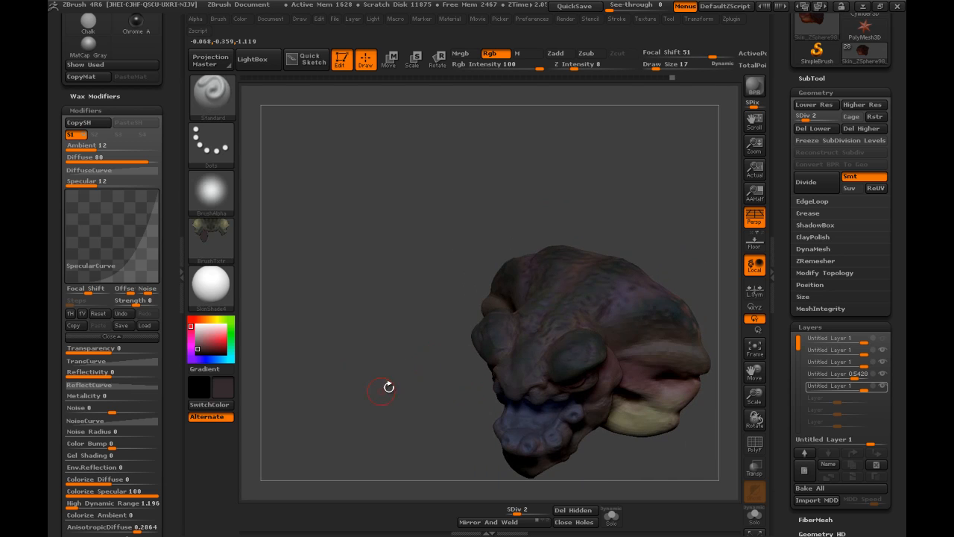
# - Smooth the polypaint colours over the top of the head, the brow and the side behind the eye
pyautogui.press('shift')
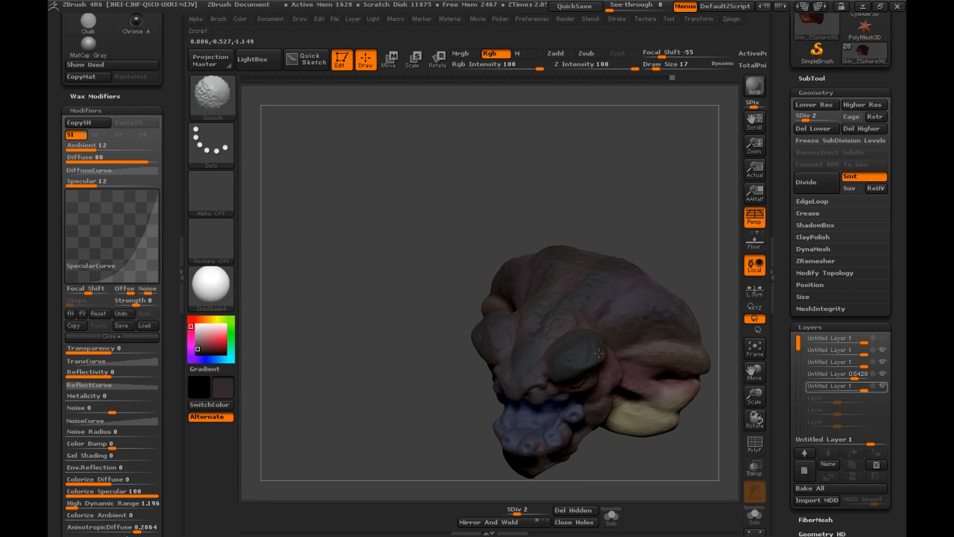
pyautogui.moveTo(436, 375); pyautogui.dragTo(542, 390)
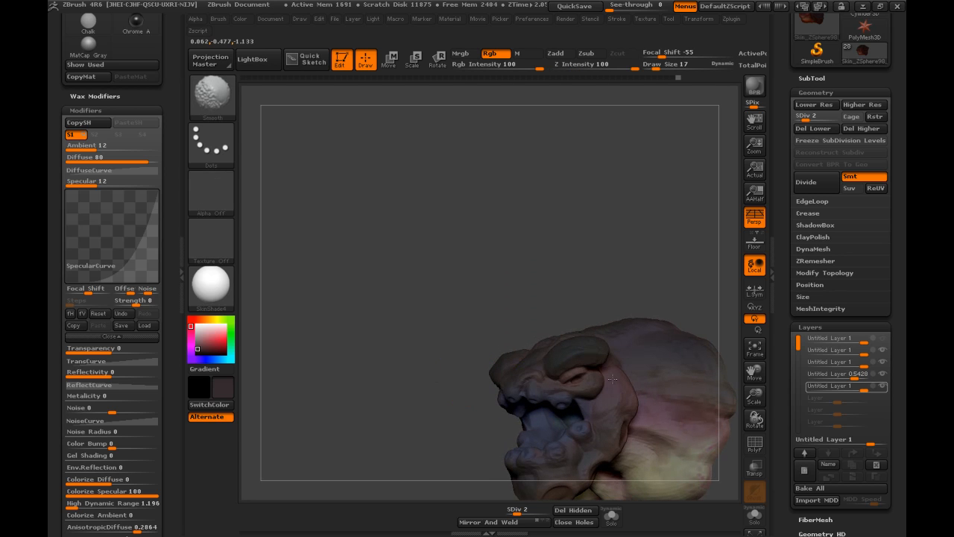
pyautogui.moveTo(440, 403)
pyautogui.keyDown('shift'); pyautogui.mouseDown()
pyautogui.moveTo(393, 346)
pyautogui.moveTo(519, 287)
pyautogui.mouseUp(); pyautogui.keyUp('shift')
pyautogui.press('shift')
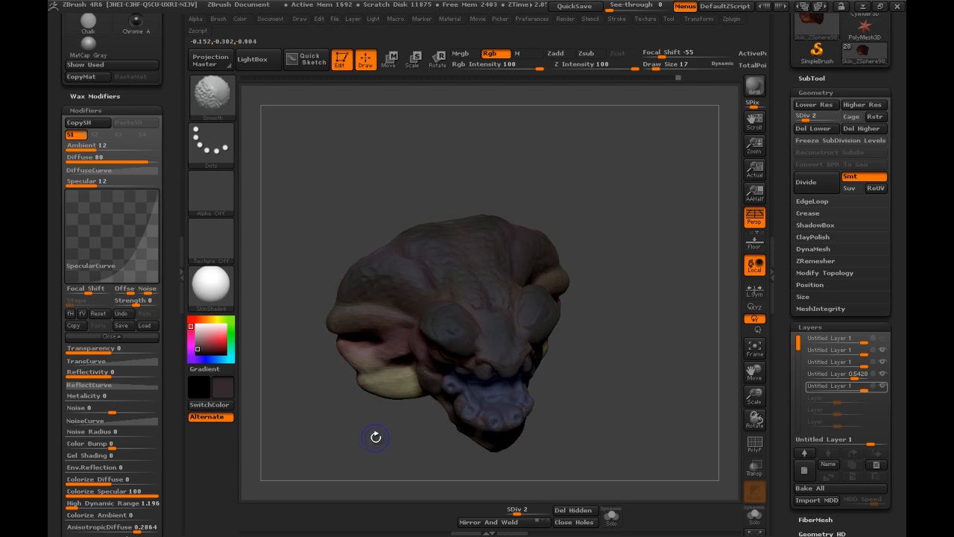
pyautogui.keyDown('shift'); pyautogui.moveTo(374, 447); pyautogui.dragTo(374, 407); pyautogui.keyUp('shift')
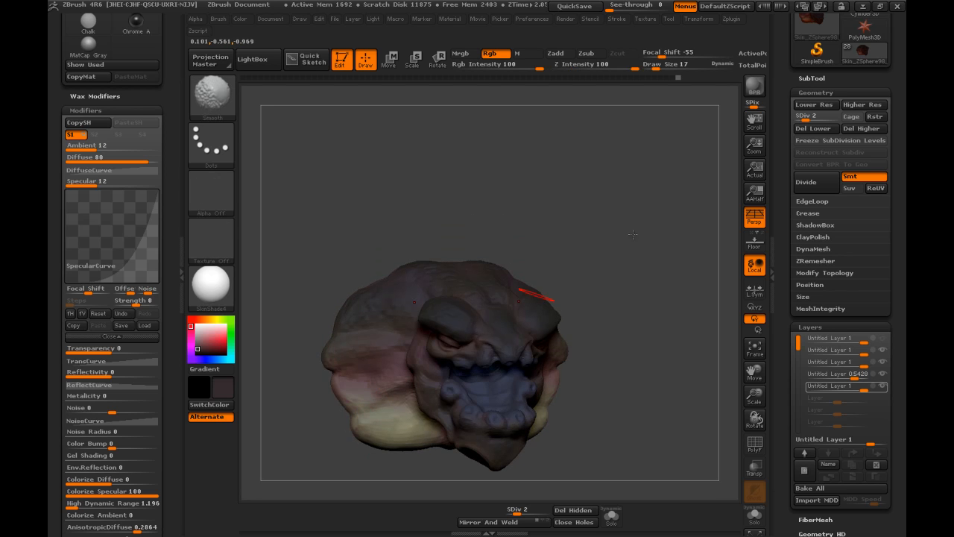
pyautogui.moveTo(623, 207)
pyautogui.mouseDown()
pyautogui.moveTo(607, 160)
pyautogui.moveTo(602, 179)
pyautogui.mouseUp()
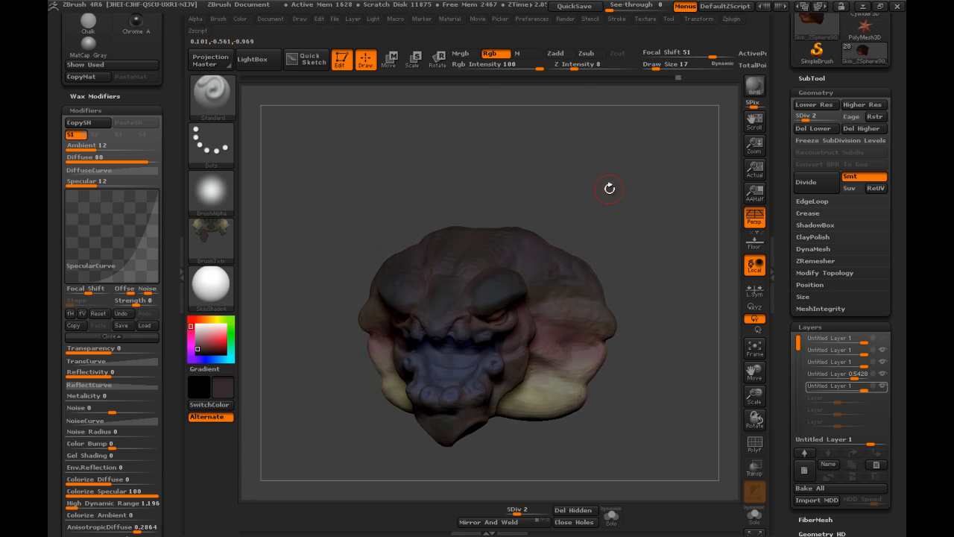
# - Return the head to subdivision level 6 and smooth the polypaint on the forehead scales
pyautogui.click(829, 116)
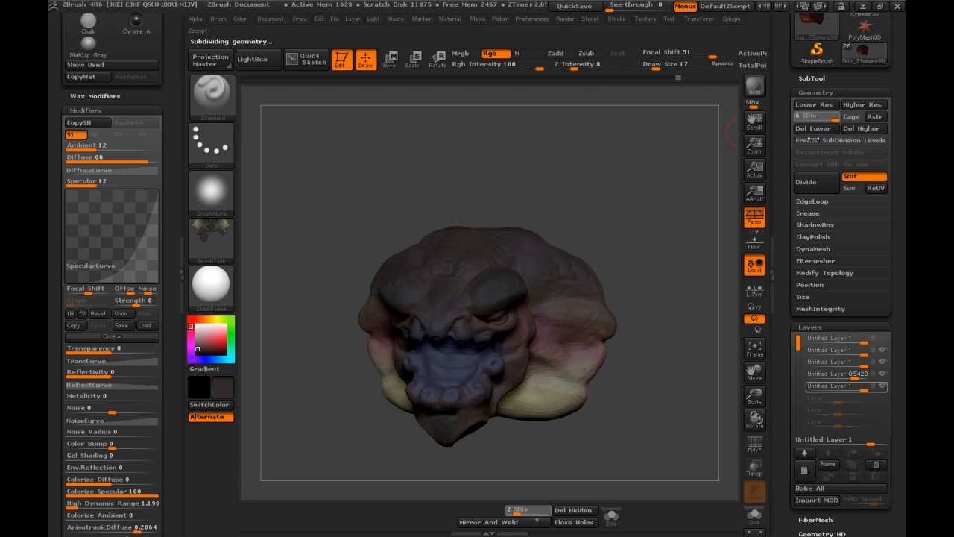
pyautogui.moveTo(640, 172); pyautogui.dragTo(619, 210)
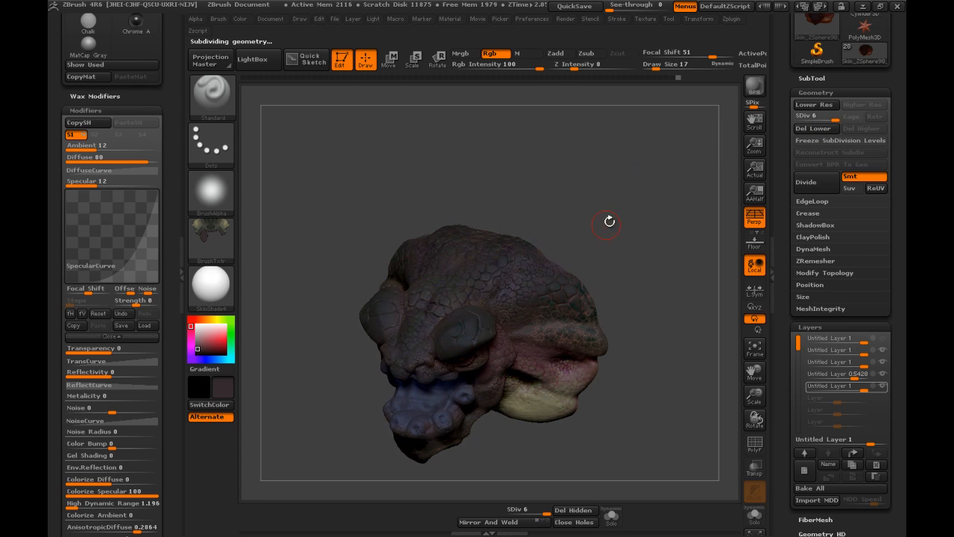
pyautogui.press('shift')
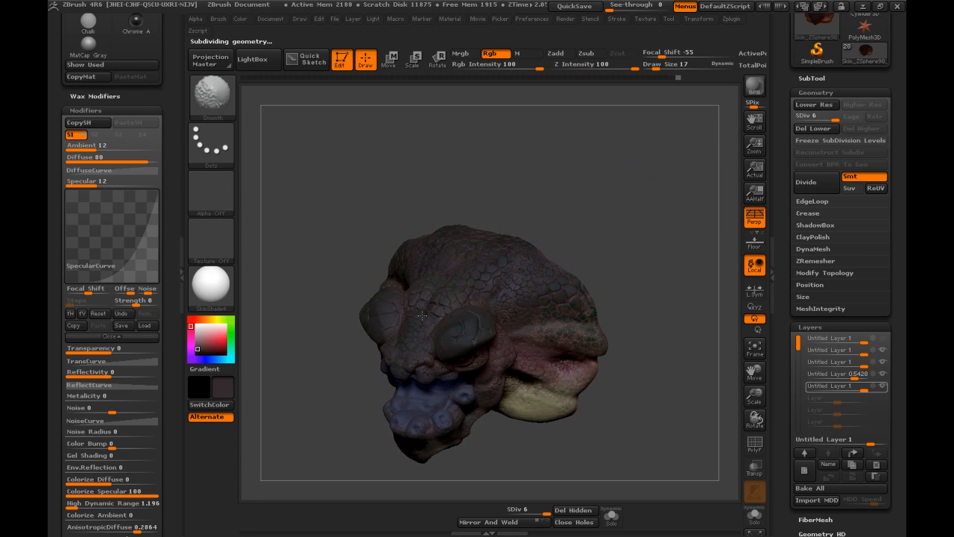
pyautogui.moveTo(633, 235); pyautogui.dragTo(671, 243)
pyautogui.moveTo(713, 319)
pyautogui.mouseDown()
pyautogui.moveTo(673, 262)
pyautogui.moveTo(731, 255)
pyautogui.mouseUp()
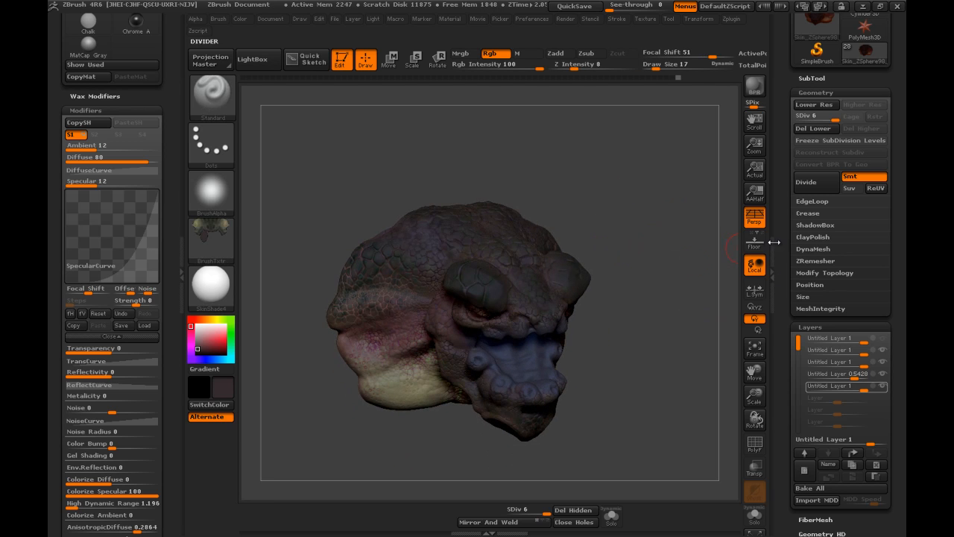
# - Mask the head by cavity at intensity 50 and invert the mask so only the crevices stay paintable
pyautogui.moveTo(789, 237); pyautogui.dragTo(789, 135)
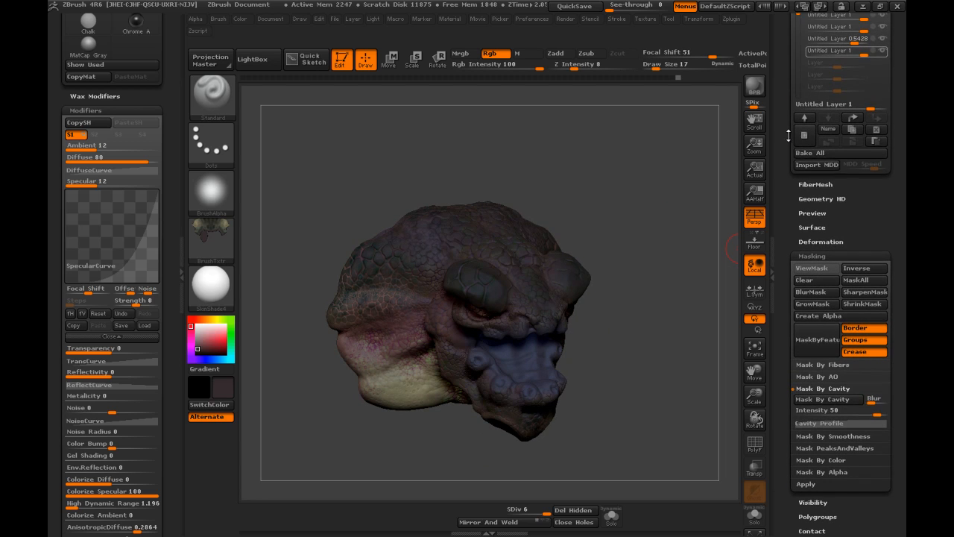
pyautogui.click(822, 400)
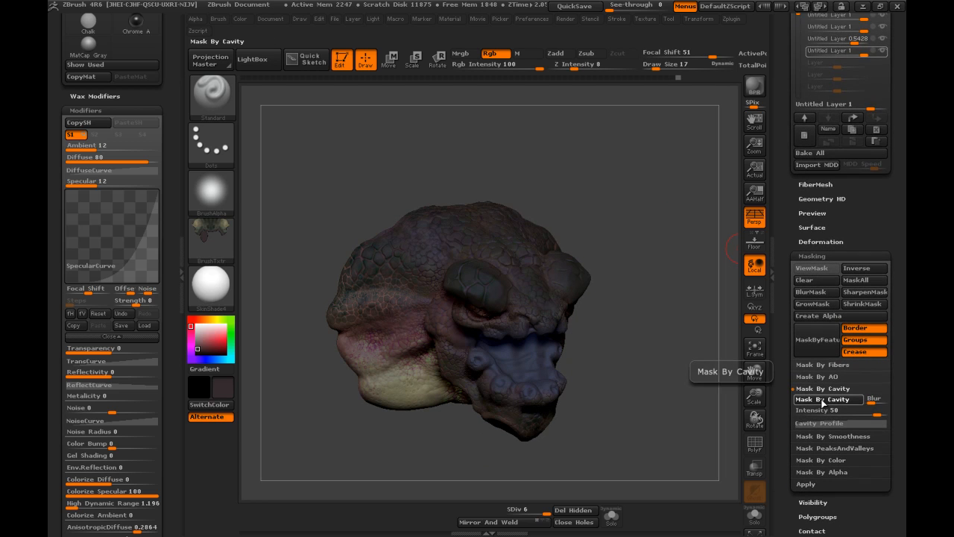
pyautogui.click(858, 270)
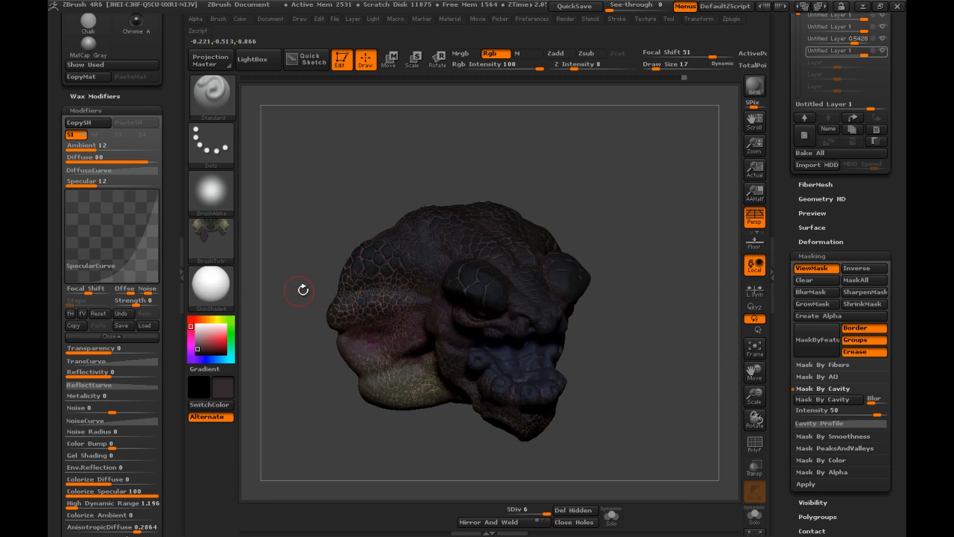
# - Pick a tan colour (R 159, G 140, B 82) and fill the head's unmasked crevices with it
pyautogui.click(199, 337)
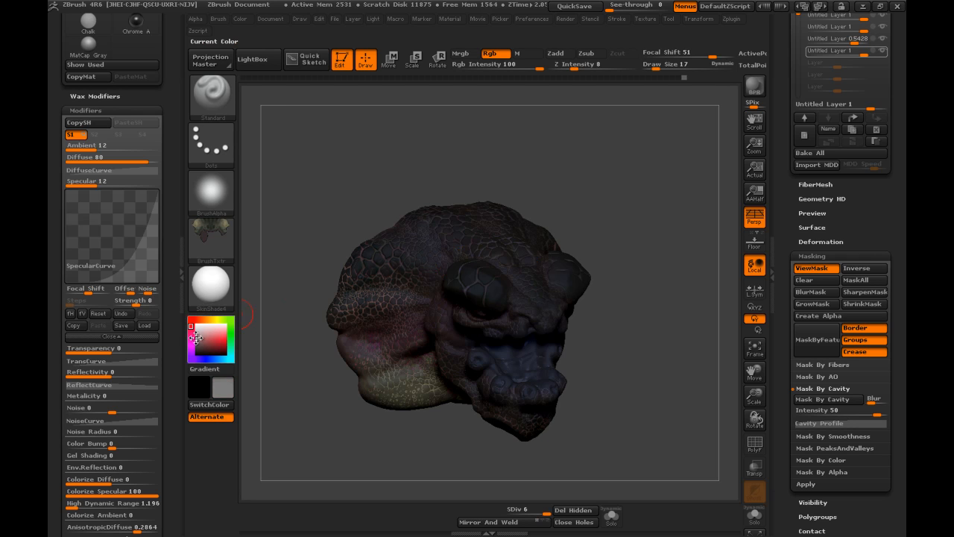
pyautogui.click(211, 319)
pyautogui.click(208, 339)
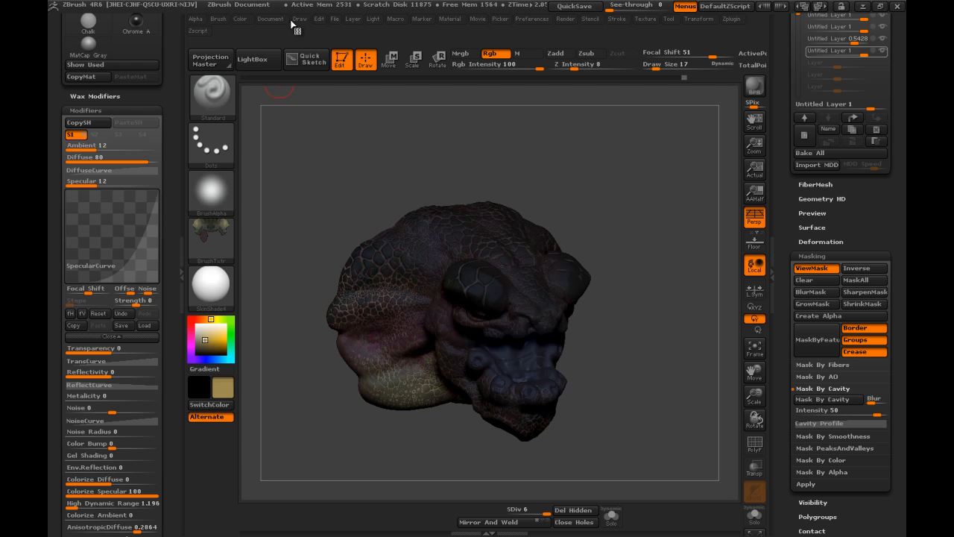
pyautogui.click(240, 20)
pyautogui.click(270, 242)
pyautogui.press('ctrl')
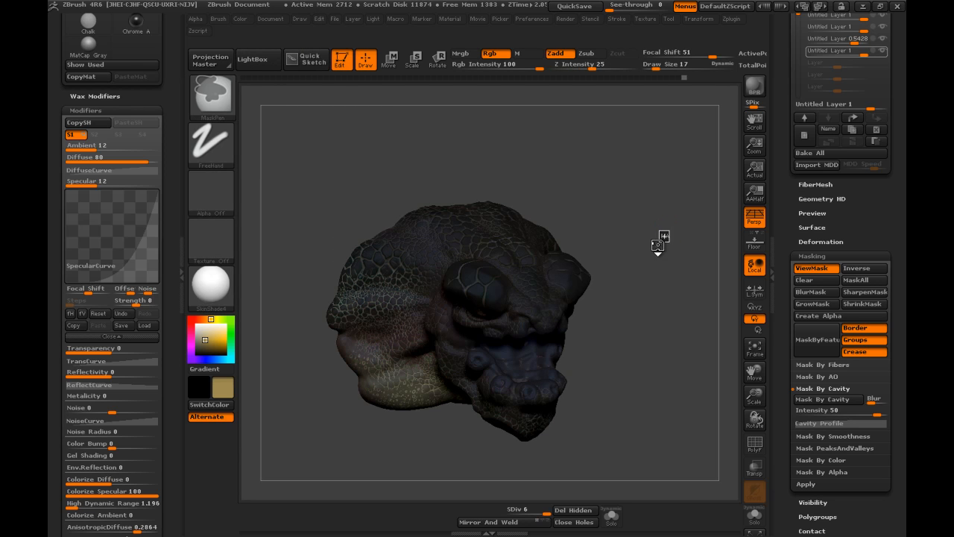
pyautogui.keyDown('ctrl'); pyautogui.click(658, 254); pyautogui.keyUp('ctrl')
pyautogui.moveTo(658, 252)
pyautogui.mouseDown()
pyautogui.moveTo(656, 223)
pyautogui.moveTo(667, 239)
pyautogui.moveTo(653, 205)
pyautogui.moveTo(642, 222)
pyautogui.mouseUp()
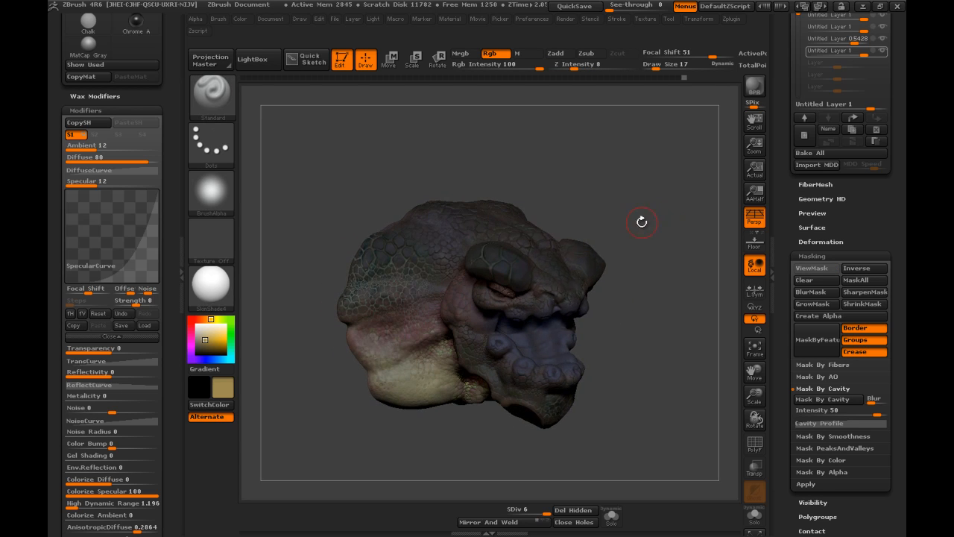
pyautogui.moveTo(604, 179); pyautogui.dragTo(601, 181)
pyautogui.keyDown('ctrl'); pyautogui.click(601, 184); pyautogui.keyUp('ctrl')
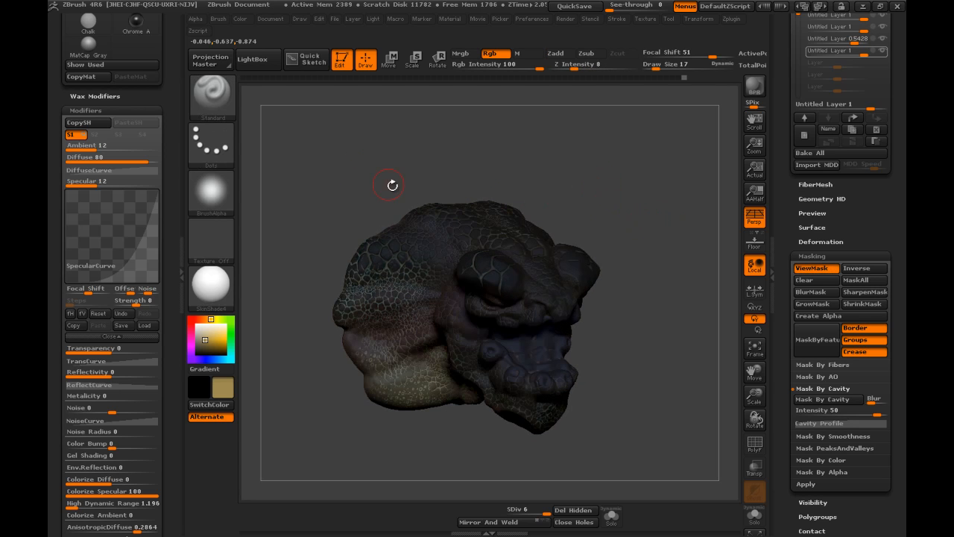
# - Try filling the unmasked crevices with the tan colour at RGB intensity 100
pyautogui.click(549, 65)
pyautogui.write('8')
pyautogui.press('Return')
pyautogui.click(240, 19)
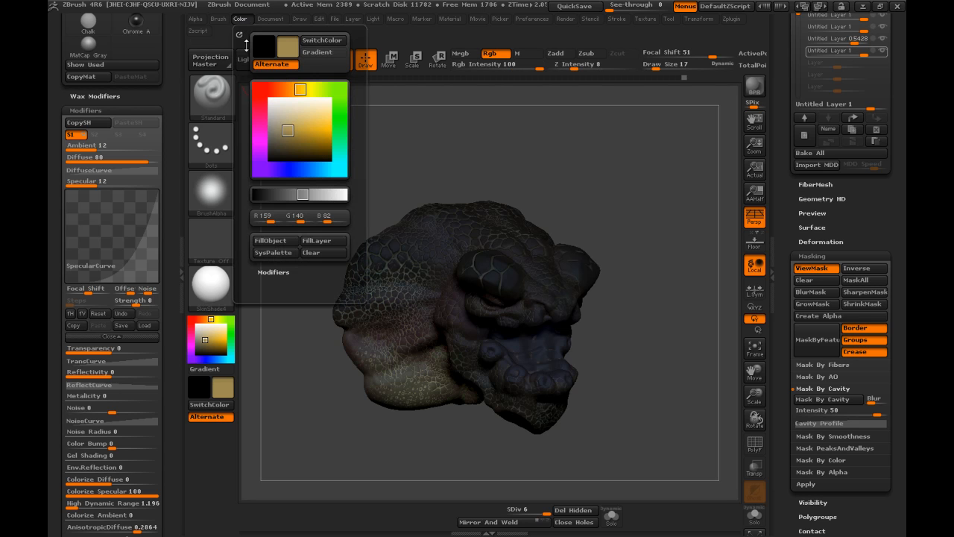
pyautogui.click(279, 240)
pyautogui.moveTo(656, 177); pyautogui.dragTo(631, 166)
pyautogui.press('ctrl')
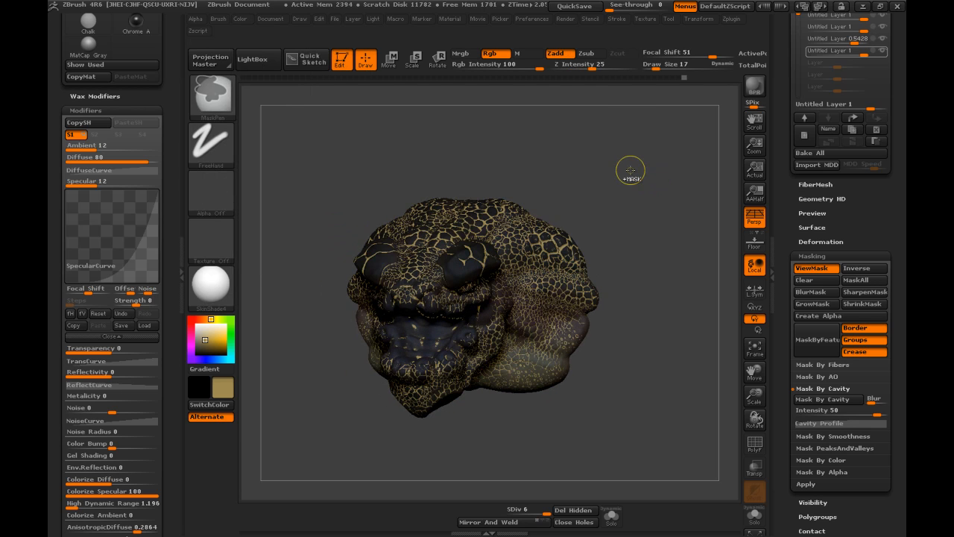
pyautogui.keyDown('ctrl'); pyautogui.click(630, 170); pyautogui.keyUp('ctrl')
pyautogui.moveTo(631, 166); pyautogui.dragTo(657, 182)
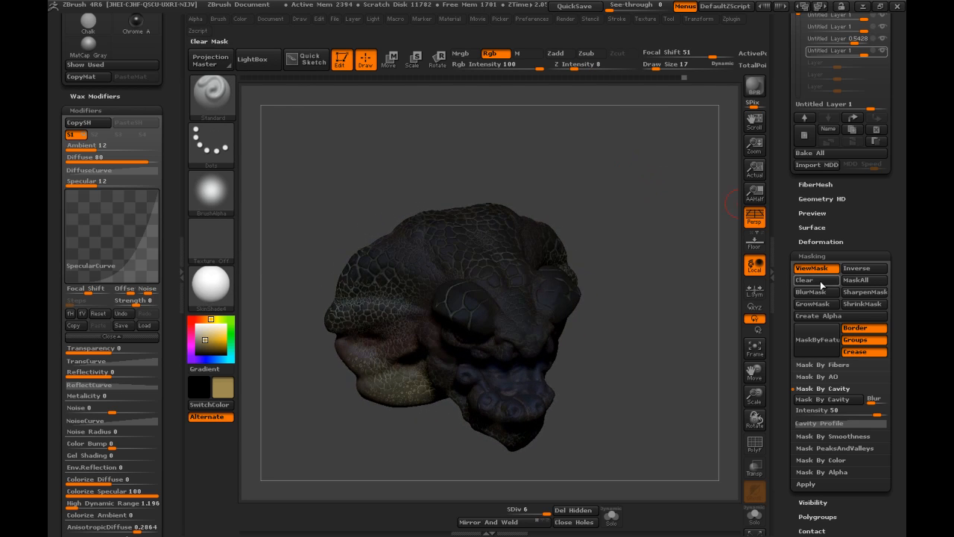
# - Fill the unmasked crevices with the tan colour at RGB intensity 10 and check the head with the mask hidden
pyautogui.click(820, 268)
pyautogui.click(820, 268)
pyautogui.click(820, 268)
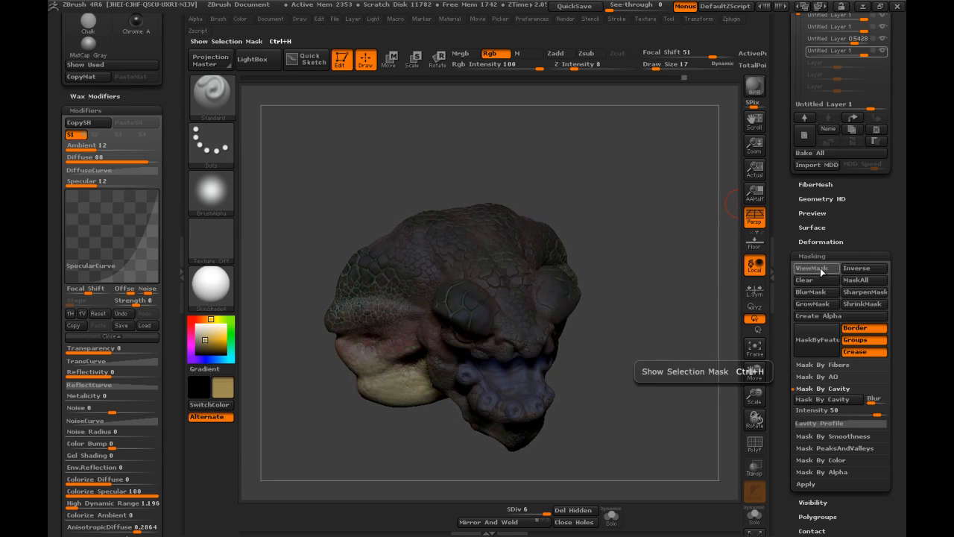
pyautogui.click(820, 267)
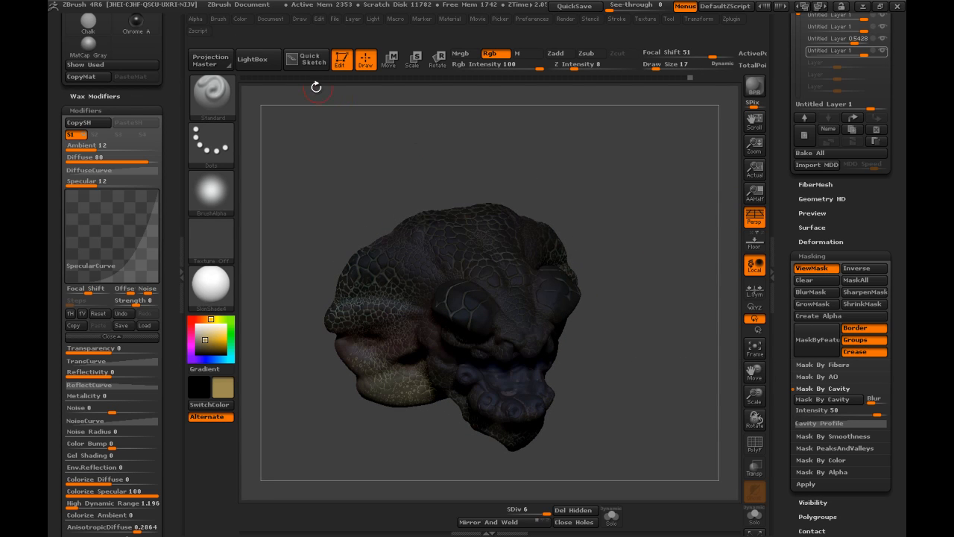
pyautogui.moveTo(492, 64); pyautogui.dragTo(485, 64)
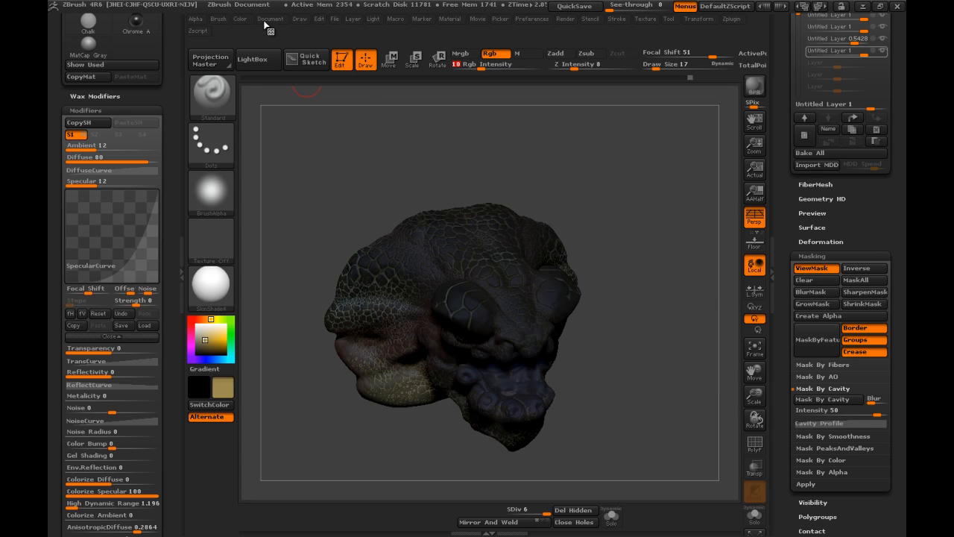
pyautogui.click(240, 19)
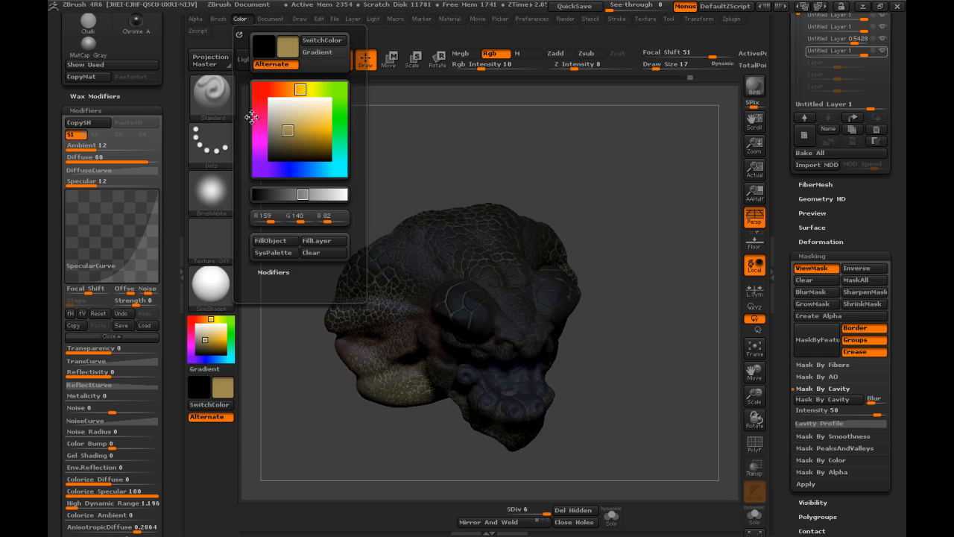
pyautogui.click(269, 241)
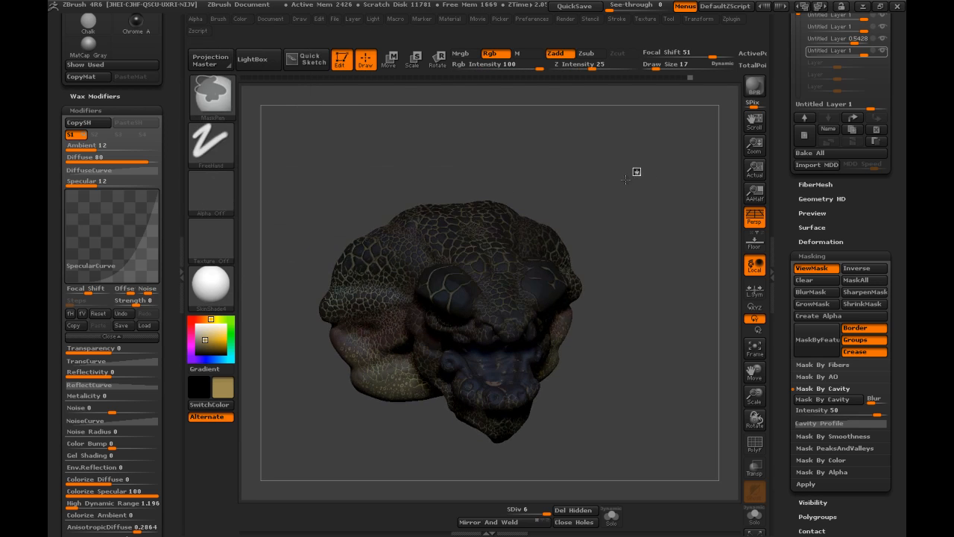
pyautogui.moveTo(629, 172); pyautogui.dragTo(594, 153)
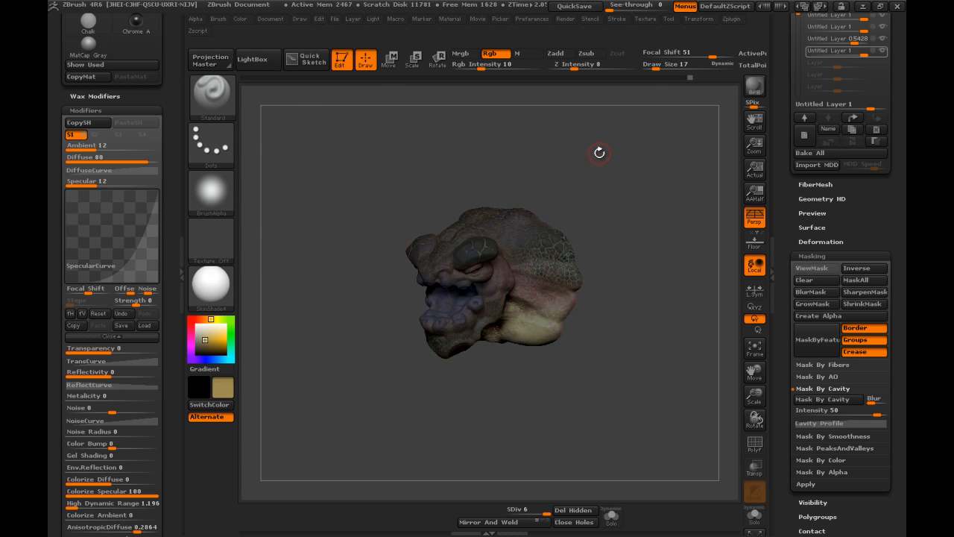
pyautogui.moveTo(592, 196); pyautogui.dragTo(673, 169)
pyautogui.moveTo(684, 291); pyautogui.dragTo(727, 282)
# - Bake the head's polypaint into a new 4096 texture map and clone it to the texture library
pyautogui.scroll(-10, 779, 340)
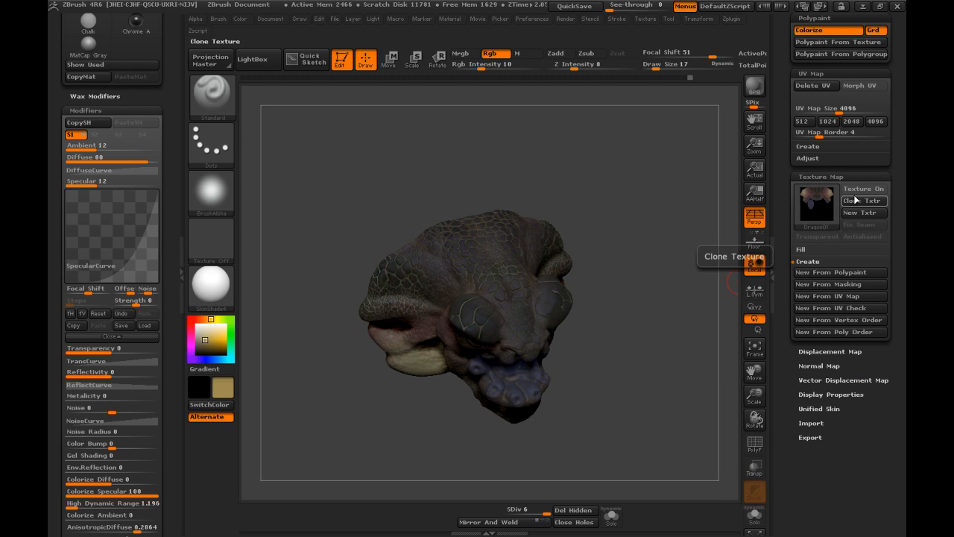
pyautogui.click(845, 273)
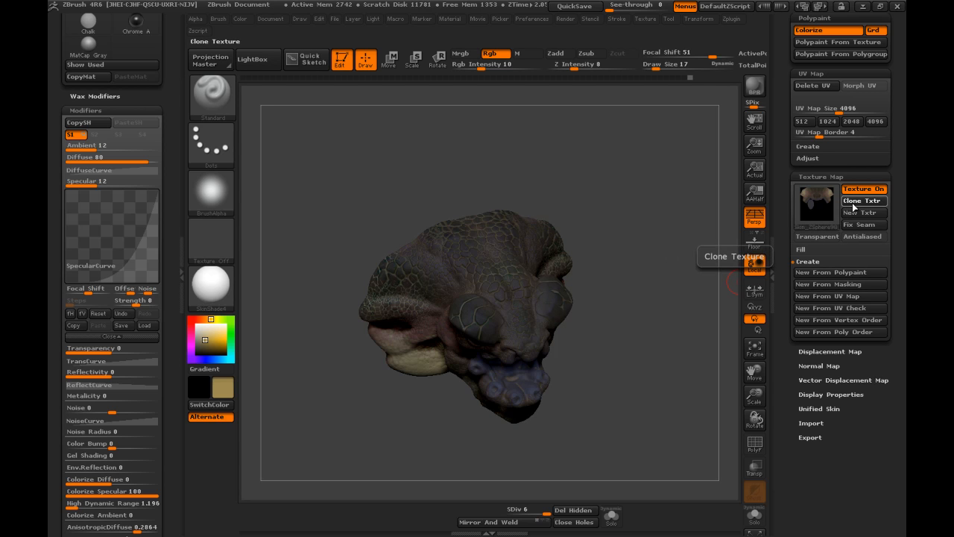
pyautogui.click(845, 207)
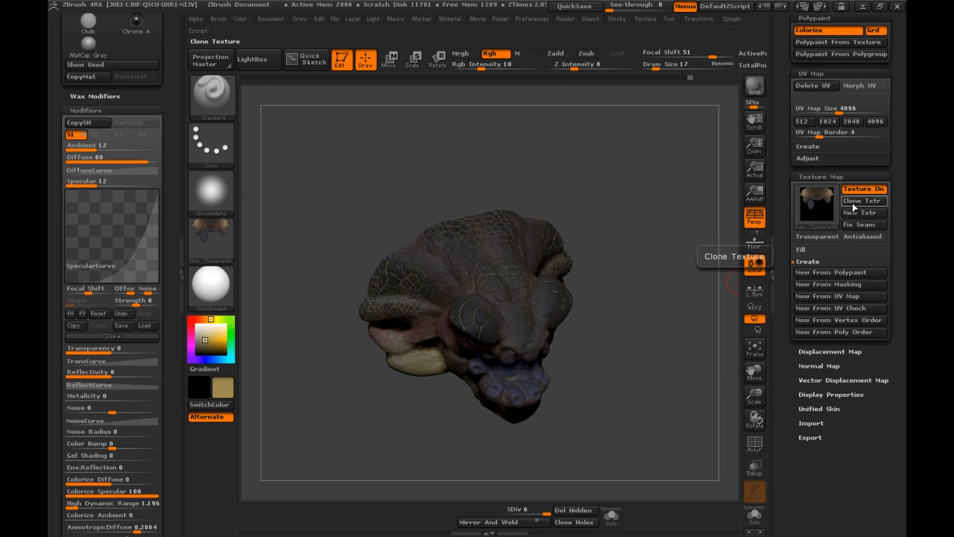
# - Export the cloned texture as the Photoshop file Dragon02 in the _Dragon folder
pyautogui.click(216, 236)
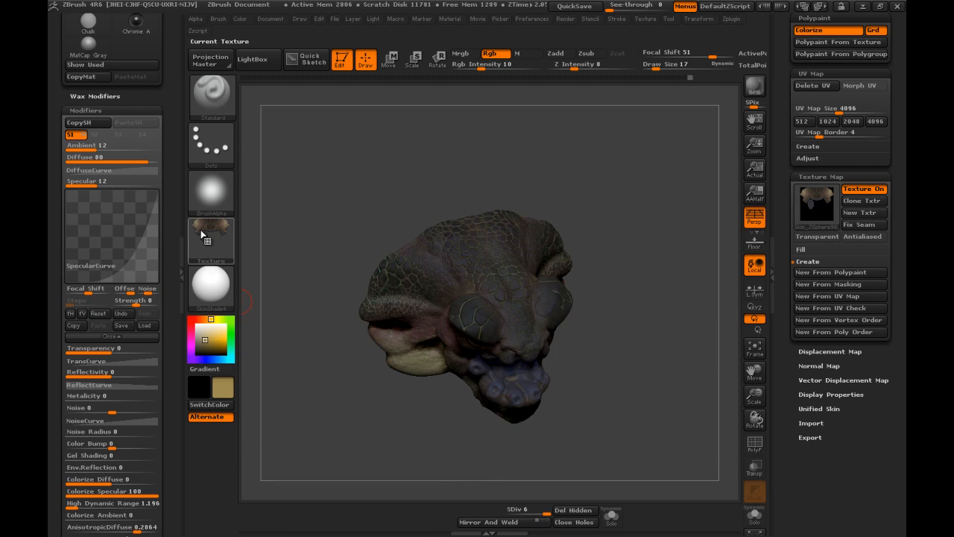
pyautogui.click(202, 234)
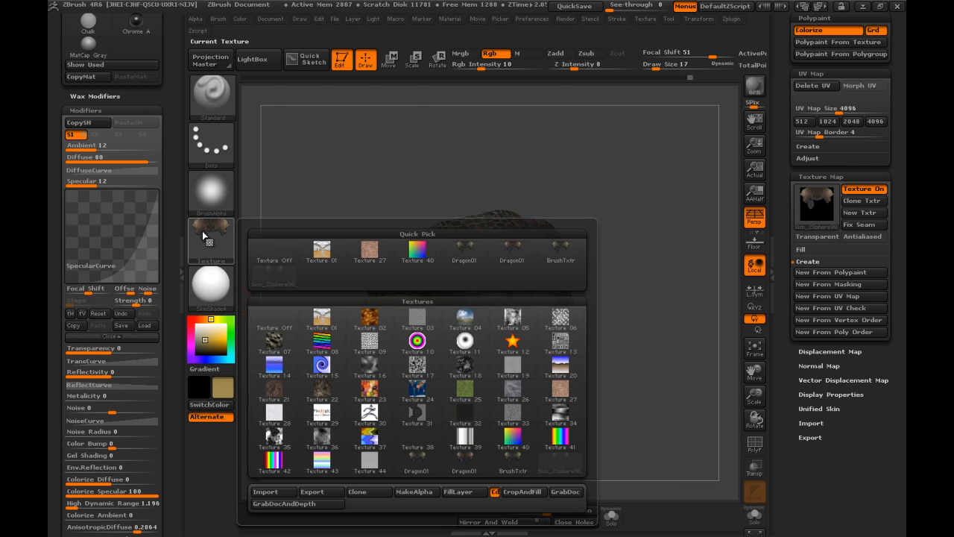
pyautogui.click(309, 493)
pyautogui.click(273, 121)
pyautogui.click(163, 327)
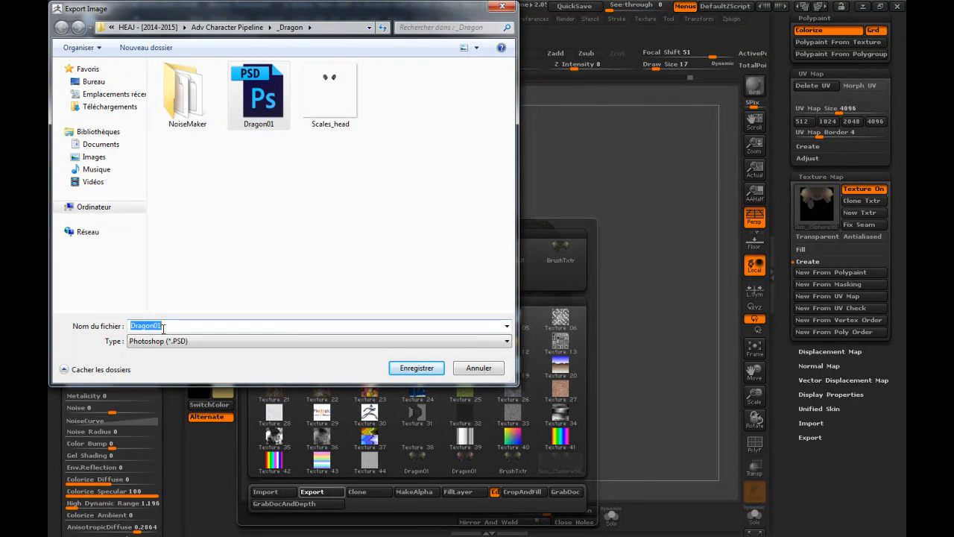
pyautogui.moveTo(158, 326); pyautogui.dragTo(184, 326)
pyautogui.write('2')
pyautogui.press('Return')
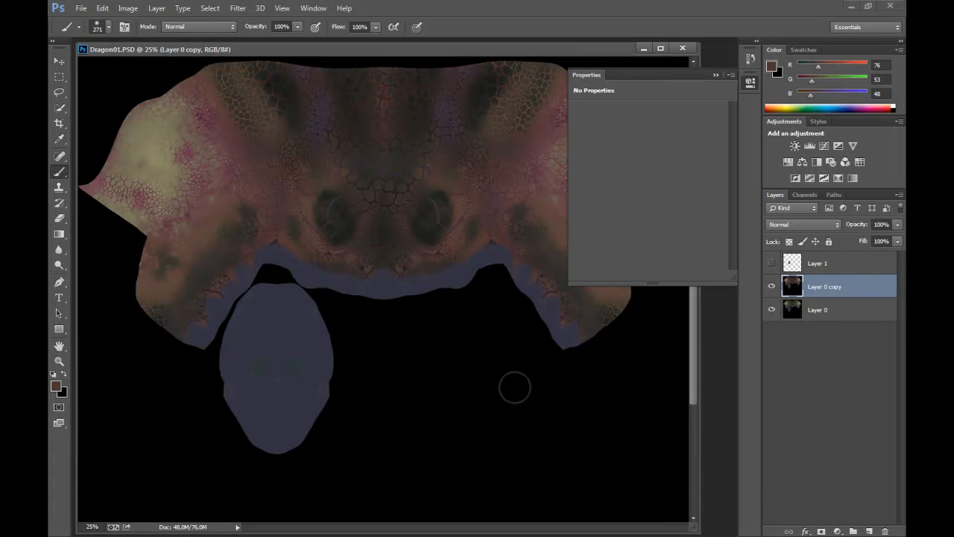
# - Switch to Photoshop, close the Dragon01.PSD documents and open Dragon02.PSD
pyautogui.click(683, 48)
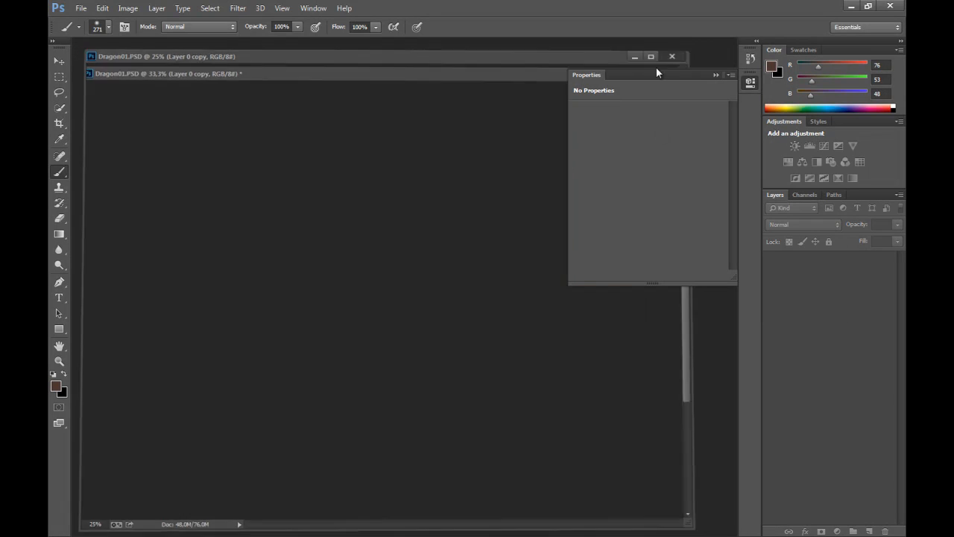
pyautogui.doubleClick(363, 207)
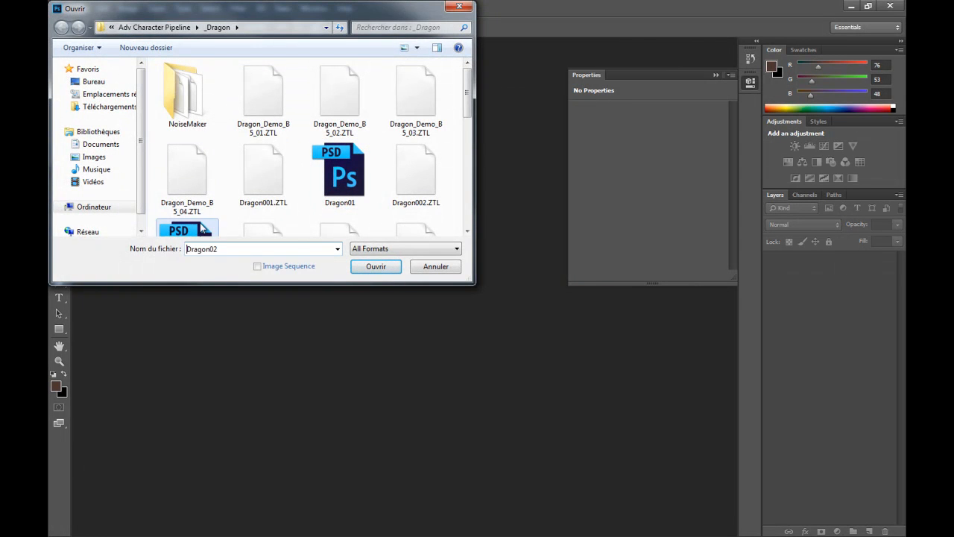
pyautogui.doubleClick(200, 225)
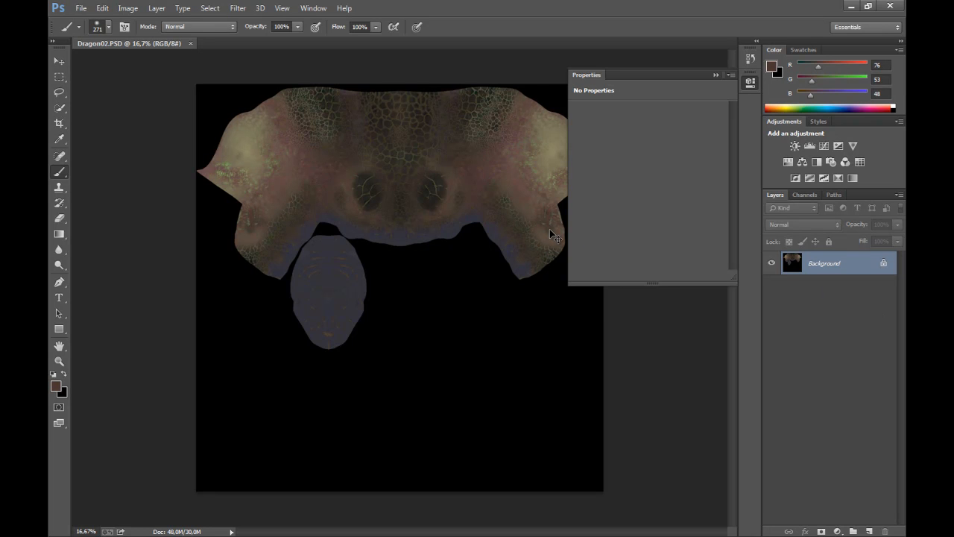
# - Shift the Dragon02 texture's hue to +36 with a Hue/Saturation adjustment
pyautogui.hotkey('ctrl', 'u')
pyautogui.moveTo(498, 112); pyautogui.dragTo(687, 149)
pyautogui.moveTo(639, 224); pyautogui.dragTo(651, 227)
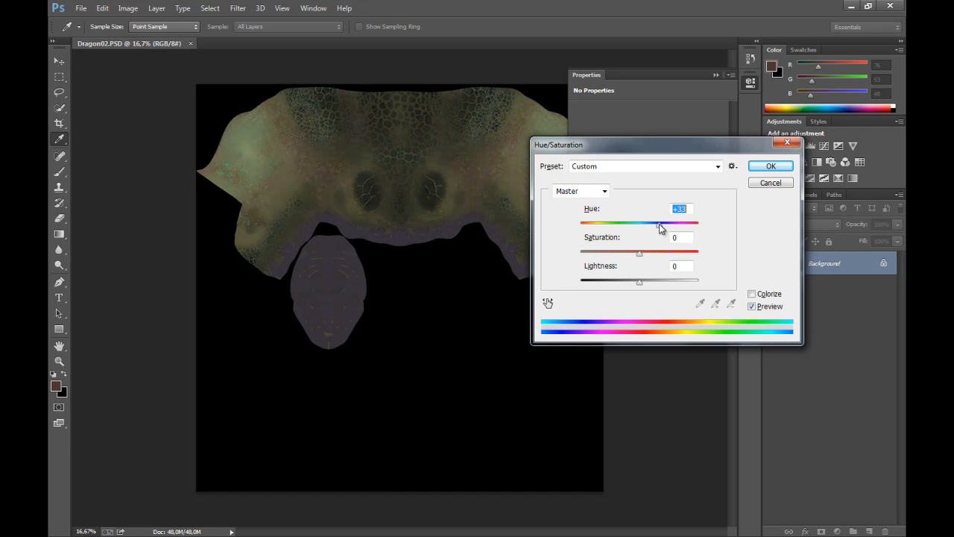
pyautogui.moveTo(659, 224); pyautogui.dragTo(661, 224)
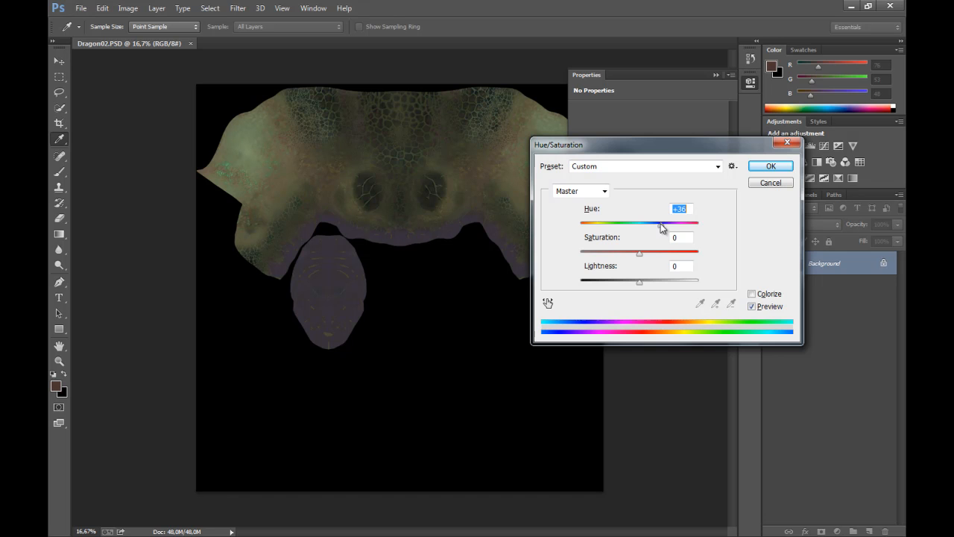
pyautogui.click(780, 170)
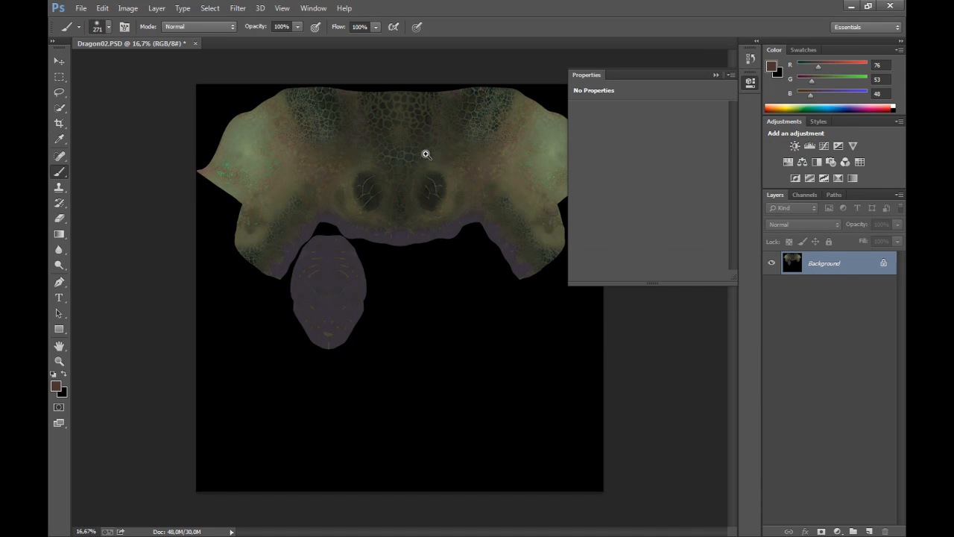
# - Check the recoloured scales up close and save Dragon02.PSD
pyautogui.keyDown('ctrl'); pyautogui.click(426, 154); pyautogui.keyUp('ctrl')
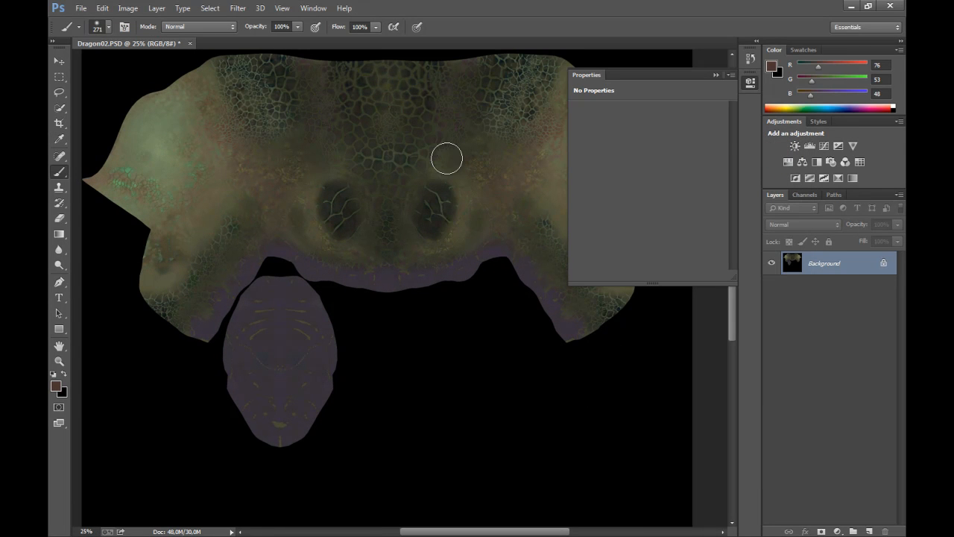
pyautogui.moveTo(369, 195); pyautogui.dragTo(258, 287)
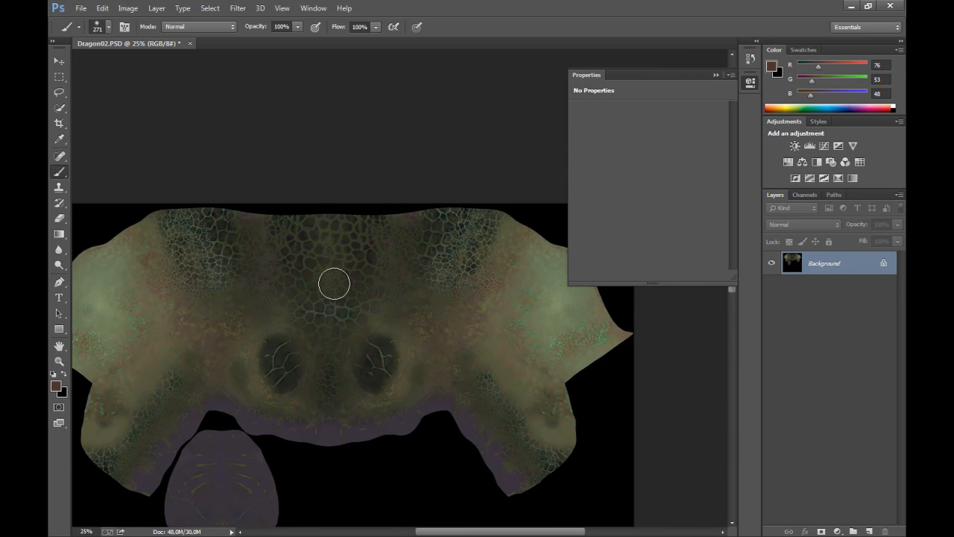
pyautogui.hotkey('ctrl', 's')
# - Switch to ZBrush and import the edited Dragon02 PSD into the texture library
pyautogui.hotkey('alt', 'Tab')
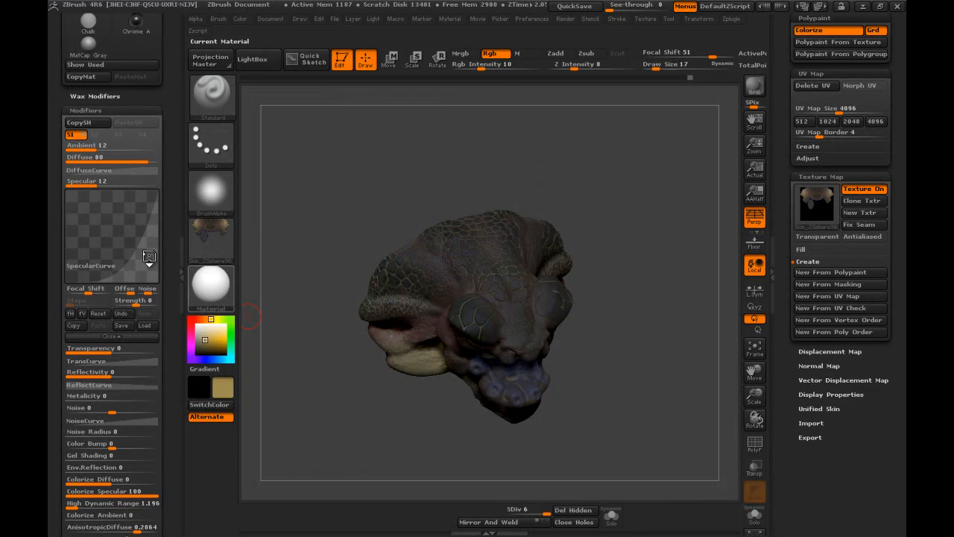
pyautogui.click(214, 241)
pyautogui.click(213, 240)
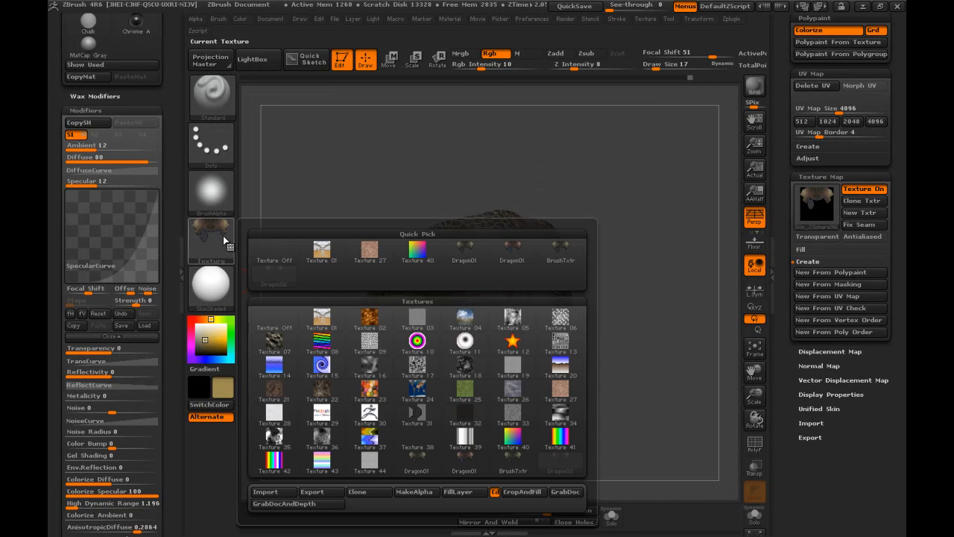
pyautogui.click(284, 491)
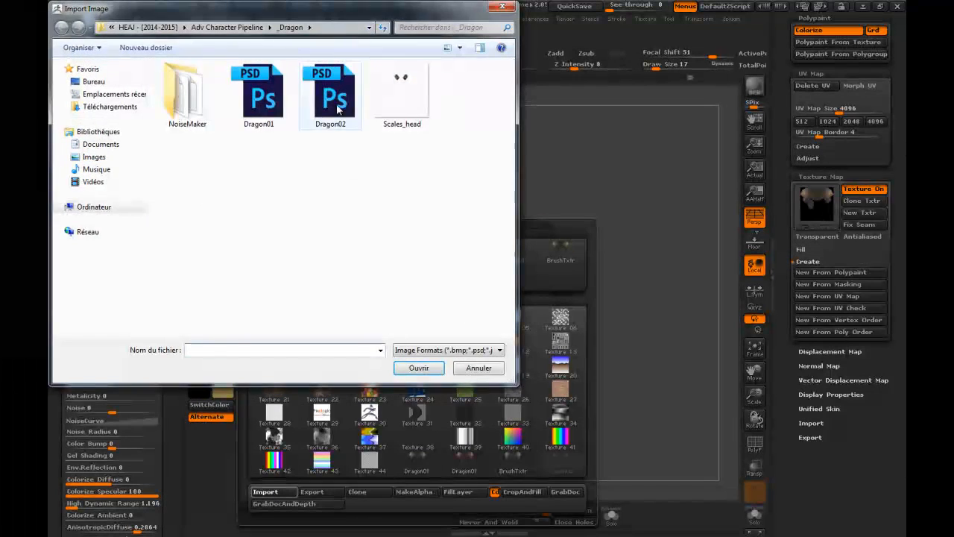
pyautogui.doubleClick(333, 103)
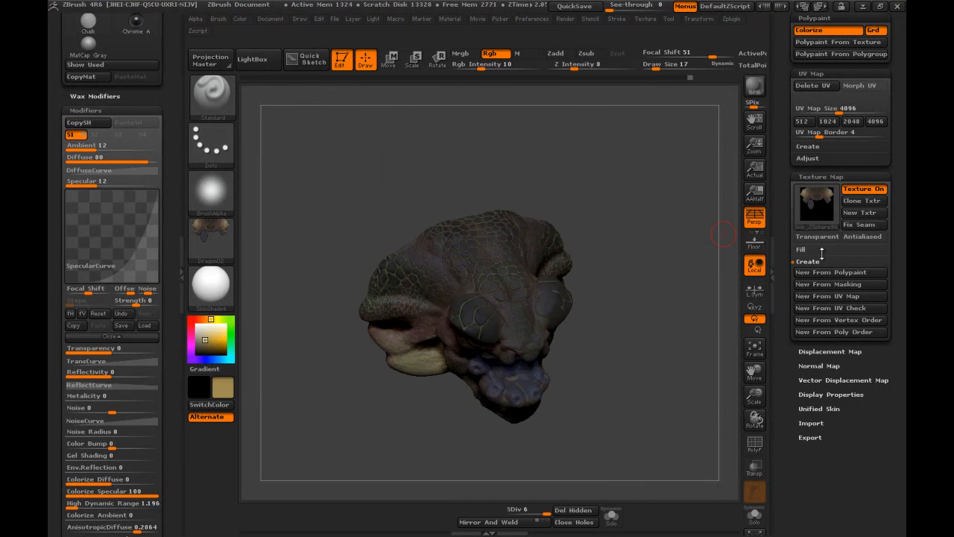
# - Assign the newly imported Dragon02 texture as the head's texture map and inspect the head from several angles
pyautogui.click(814, 212)
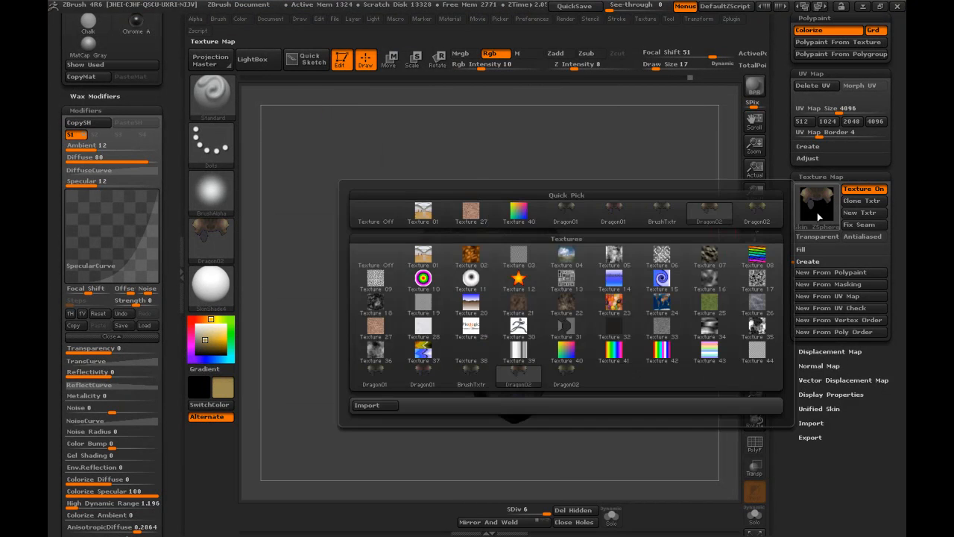
pyautogui.click(566, 378)
pyautogui.moveTo(636, 223); pyautogui.dragTo(640, 184)
pyautogui.moveTo(643, 283); pyautogui.dragTo(673, 193)
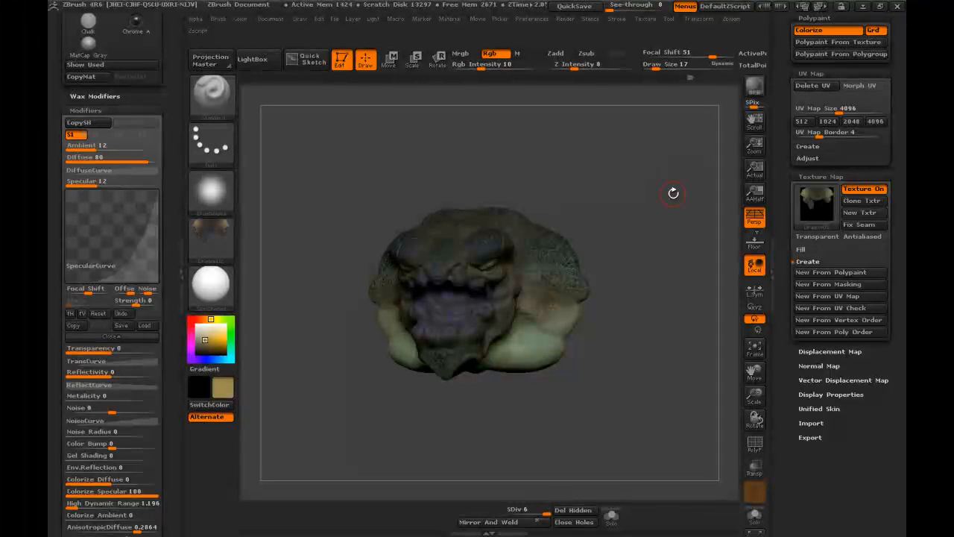
pyautogui.moveTo(785, 167); pyautogui.dragTo(792, 350)
pyautogui.moveTo(673, 228)
pyautogui.mouseDown()
pyautogui.moveTo(644, 215)
pyautogui.moveTo(663, 214)
pyautogui.mouseUp()
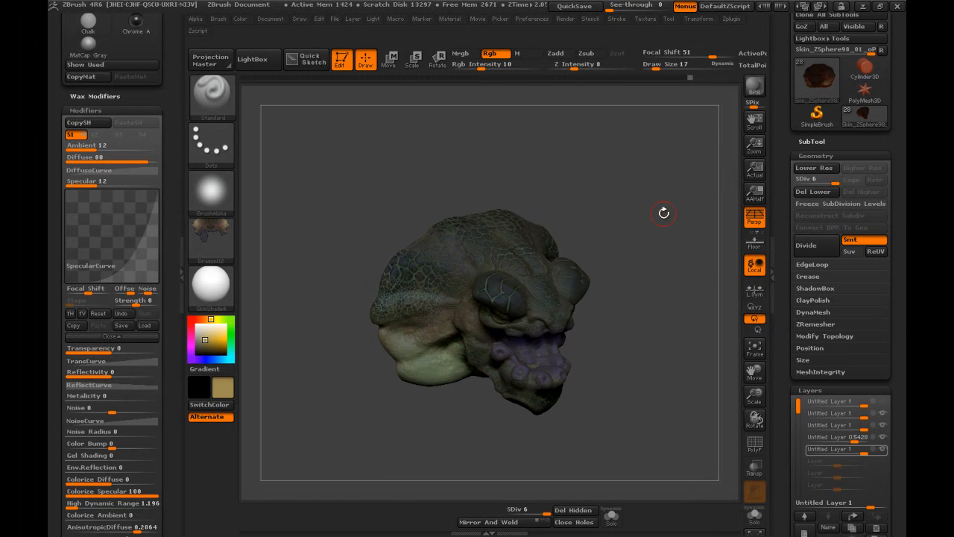
pyautogui.moveTo(645, 183); pyautogui.dragTo(654, 216)
pyautogui.moveTo(690, 181); pyautogui.dragTo(535, 147)
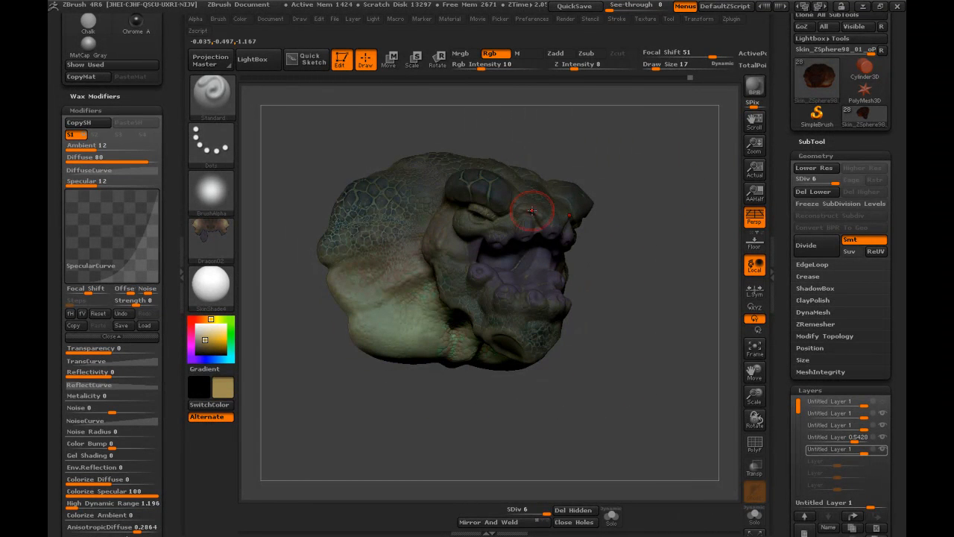
pyautogui.moveTo(631, 203)
pyautogui.mouseDown()
pyautogui.moveTo(650, 217)
pyautogui.moveTo(553, 216)
pyautogui.mouseUp()
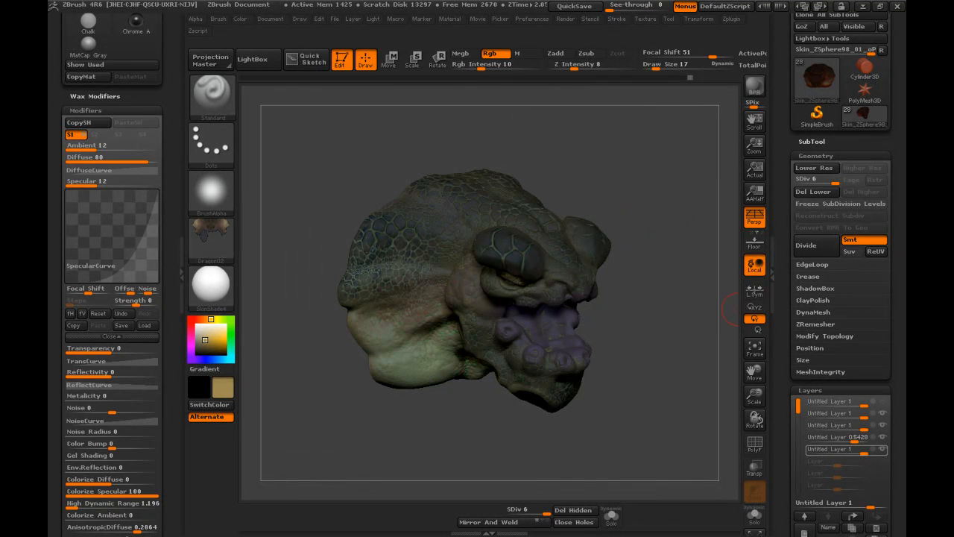
# - Show the eye, teeth and spike subtools together with the textured head
pyautogui.moveTo(783, 140); pyautogui.dragTo(783, 151)
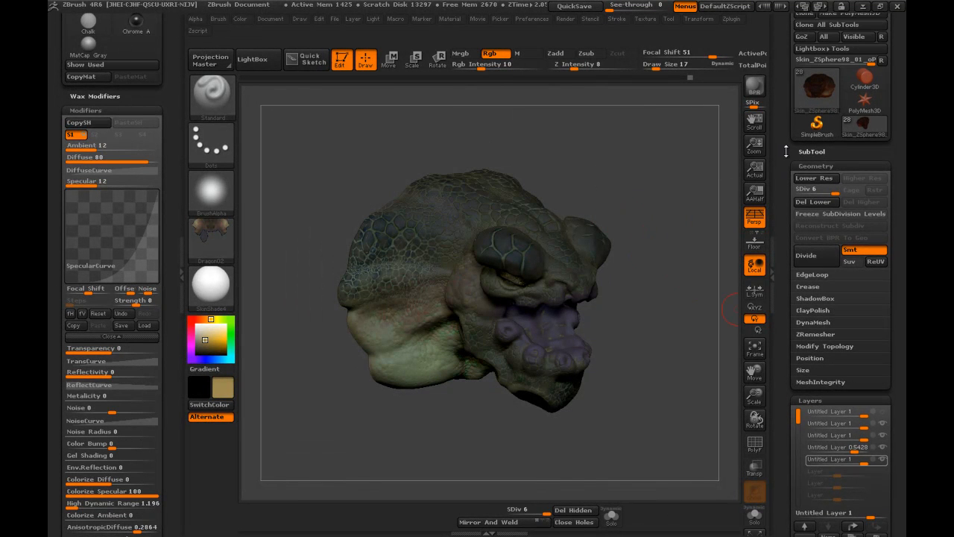
pyautogui.click(807, 151)
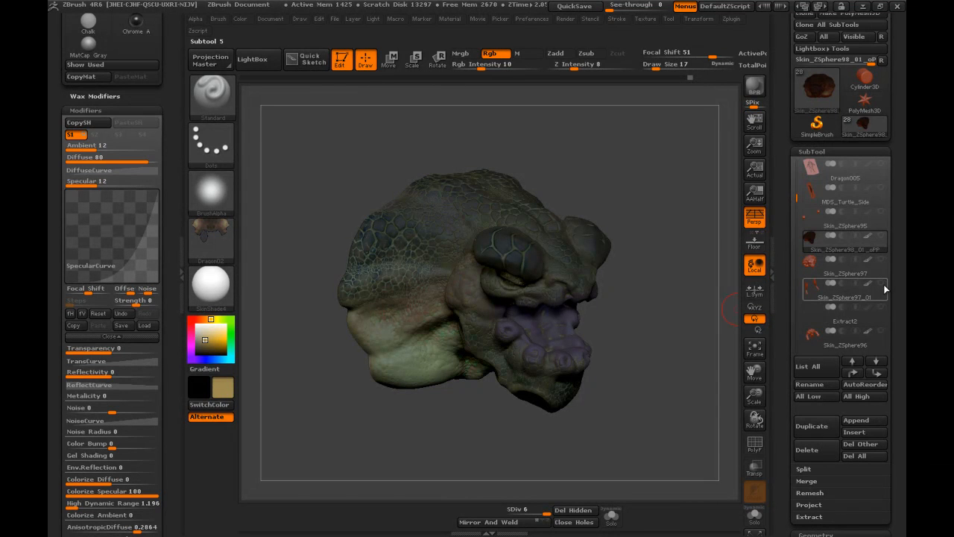
pyautogui.moveTo(862, 216)
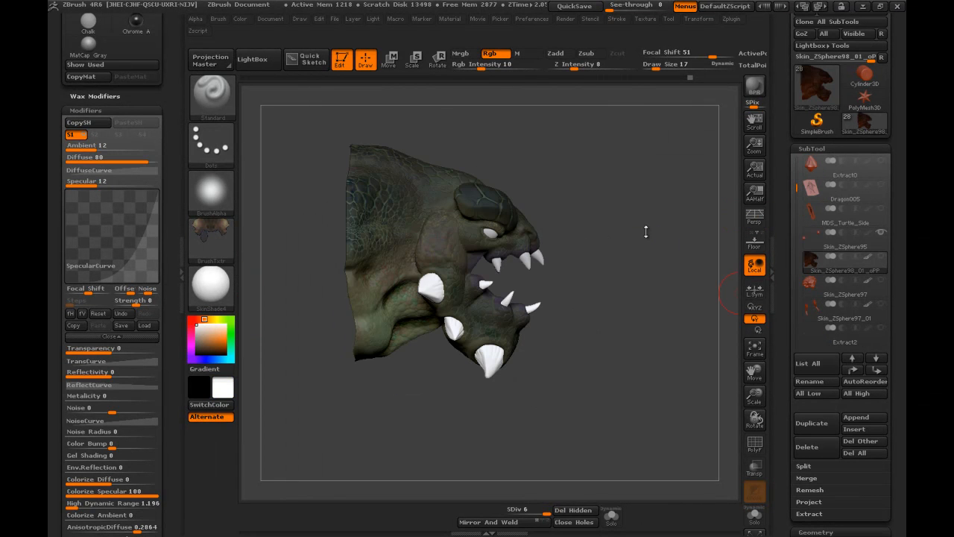
pyautogui.moveTo(584, 199); pyautogui.dragTo(734, 243)
# - Turn on the head's first sculpt layer to close the mouth and view the head at an angle
pyautogui.moveTo(794, 192); pyautogui.dragTo(806, 308)
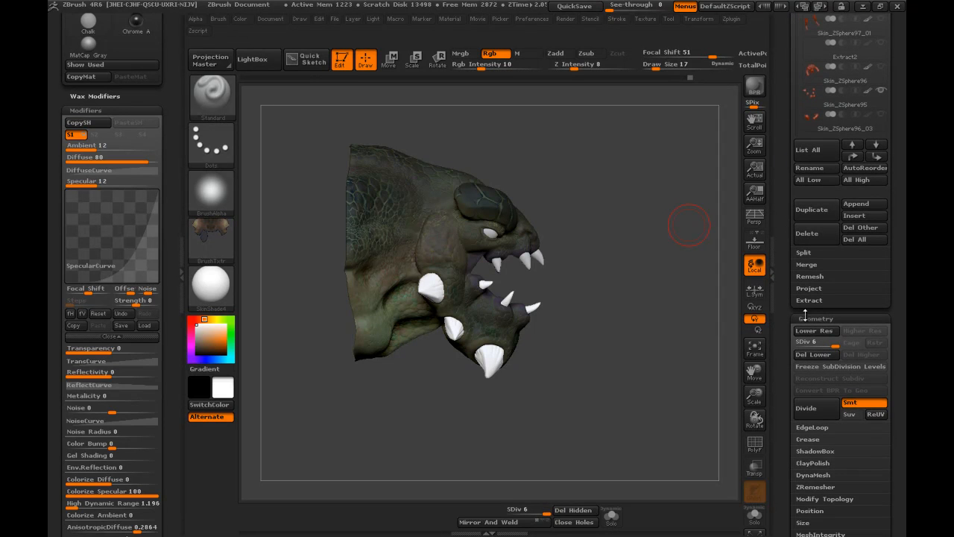
pyautogui.click(803, 318)
pyautogui.click(884, 346)
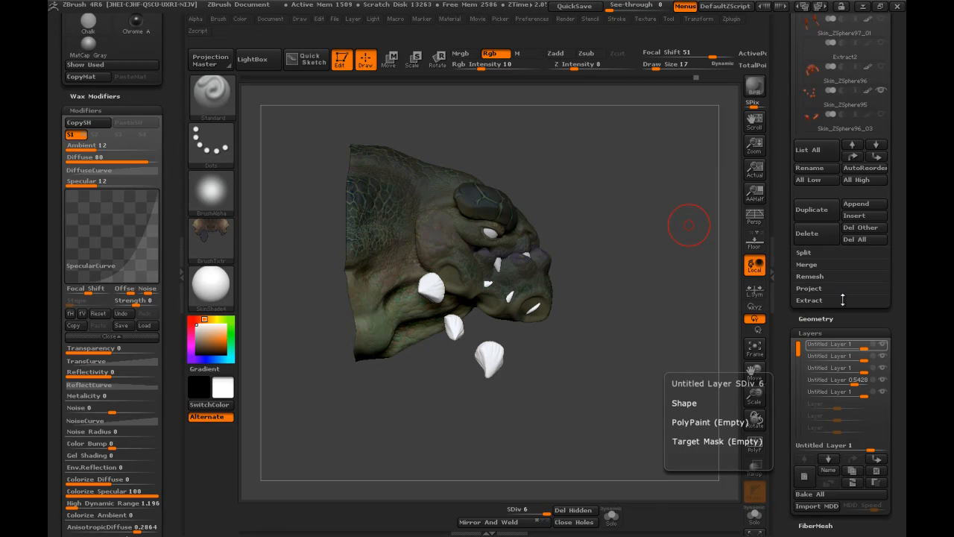
pyautogui.moveTo(656, 249); pyautogui.dragTo(727, 183)
# - Select the Extract3 teeth subtool and turn on its layer so the lower teeth follow the closed jaw
pyautogui.moveTo(778, 130)
pyautogui.mouseDown()
pyautogui.moveTo(779, 176)
pyautogui.moveTo(789, 114)
pyautogui.mouseUp()
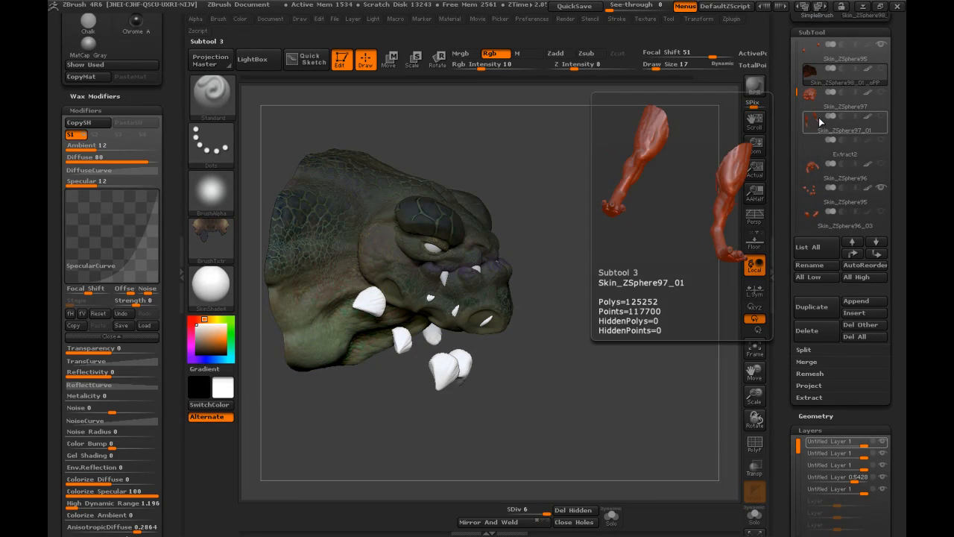
pyautogui.click(810, 190)
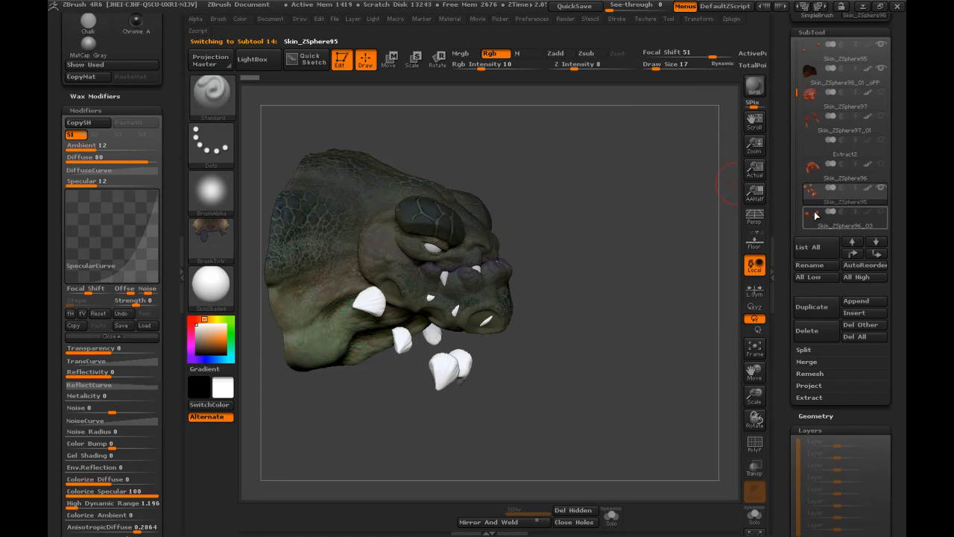
pyautogui.moveTo(813, 200)
pyautogui.moveTo(794, 93); pyautogui.dragTo(792, 144)
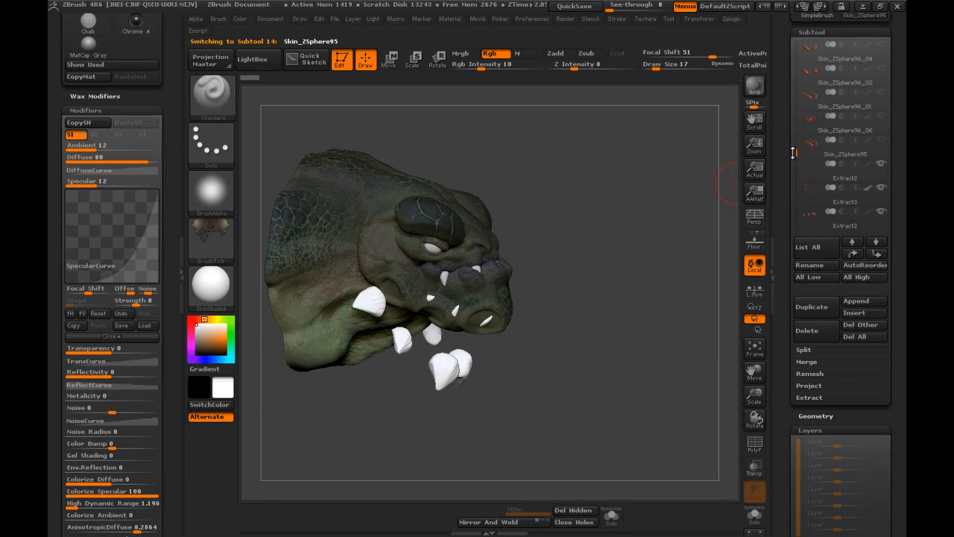
pyautogui.click(814, 168)
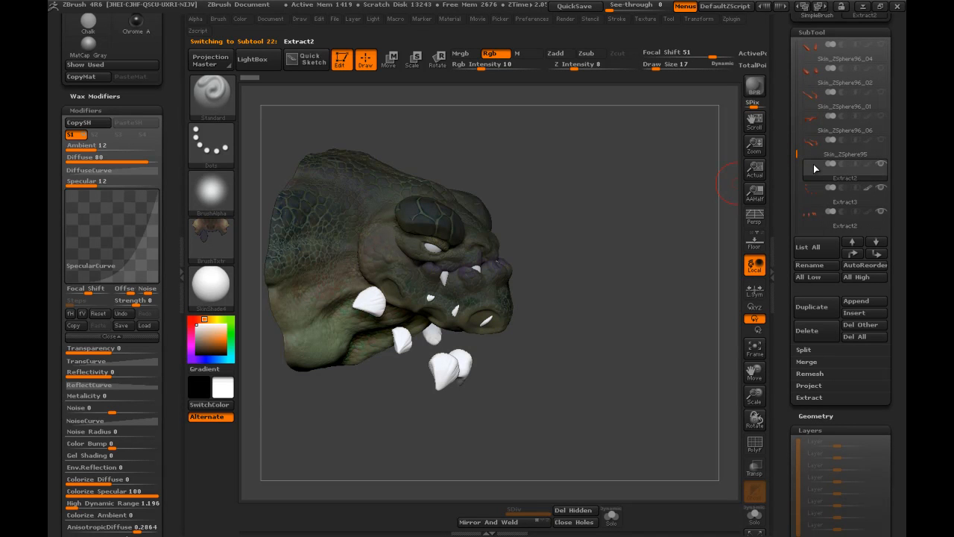
pyautogui.click(811, 189)
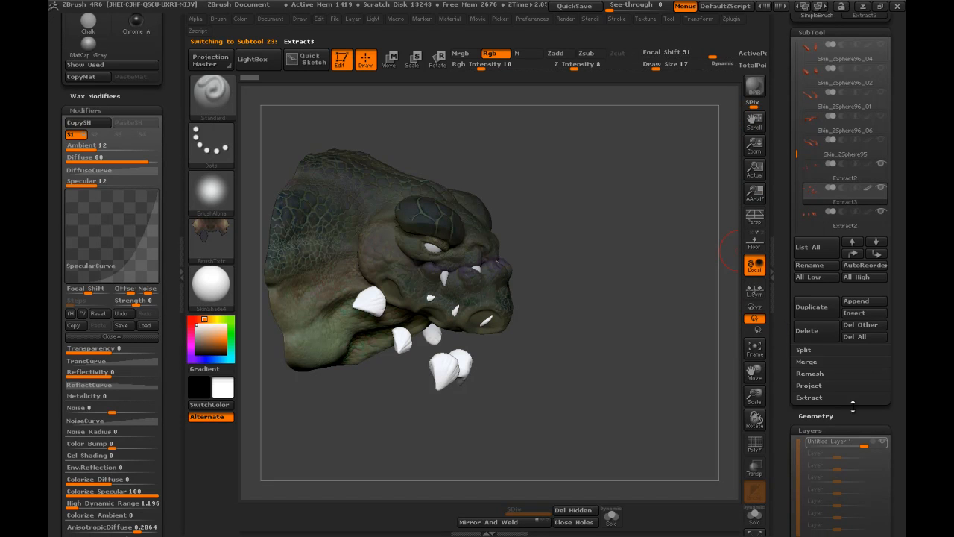
pyautogui.moveTo(885, 445)
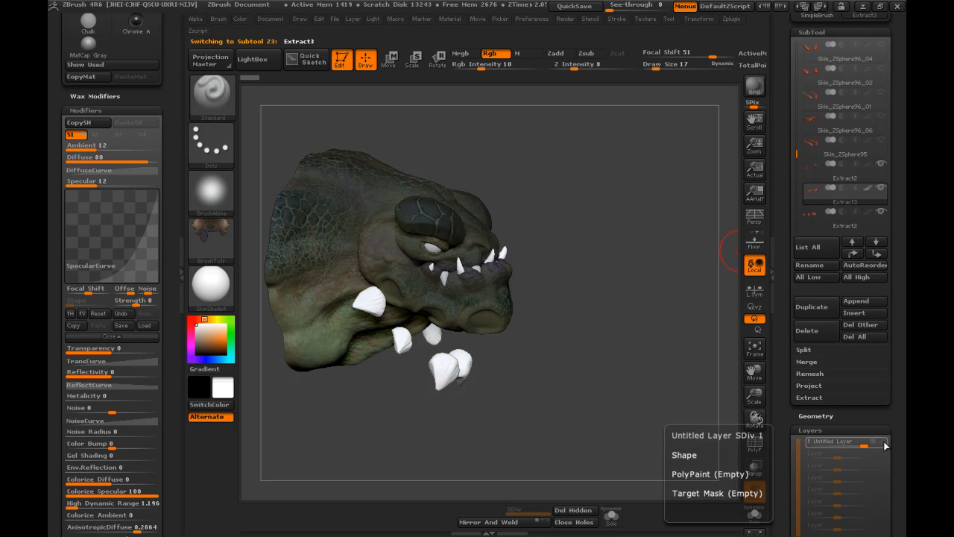
# - Turn off the head's mouth-closing layer and add a new sculpt layer to the head subtool
pyautogui.moveTo(628, 239)
pyautogui.mouseDown()
pyautogui.moveTo(582, 241)
pyautogui.moveTo(633, 231)
pyautogui.moveTo(629, 222)
pyautogui.moveTo(575, 225)
pyautogui.moveTo(632, 220)
pyautogui.moveTo(622, 220)
pyautogui.moveTo(694, 168)
pyautogui.mouseUp()
pyautogui.press('shift')
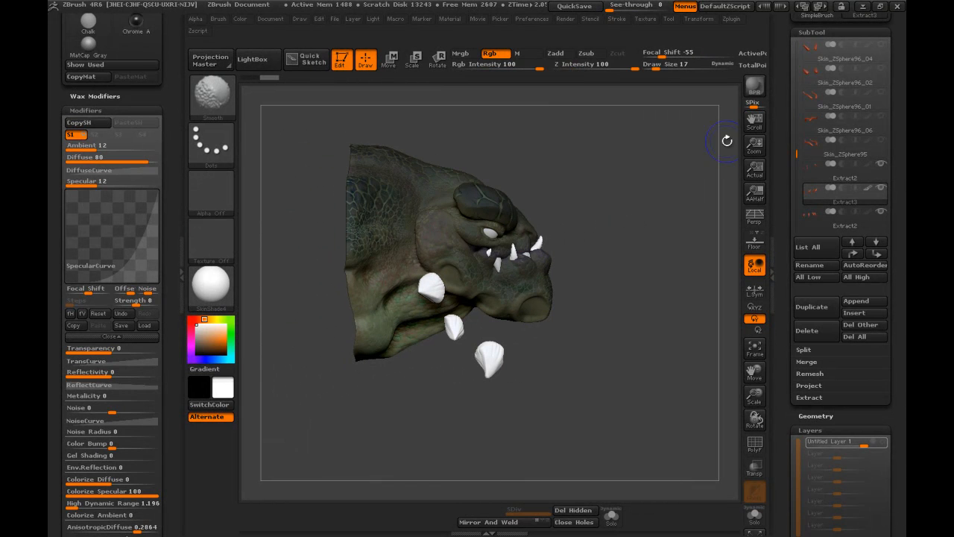
pyautogui.moveTo(784, 131); pyautogui.dragTo(785, 213)
pyautogui.moveTo(795, 278); pyautogui.dragTo(795, 233)
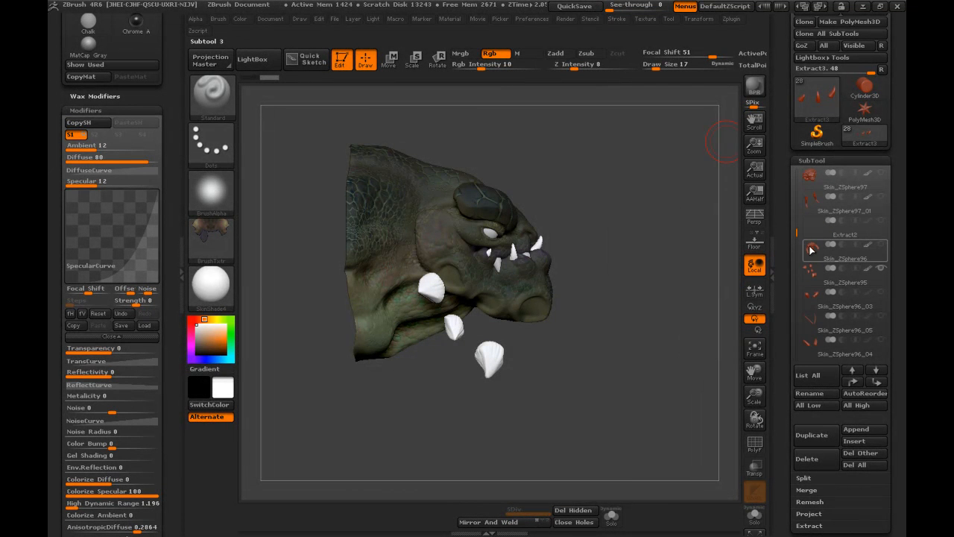
pyautogui.click(812, 250)
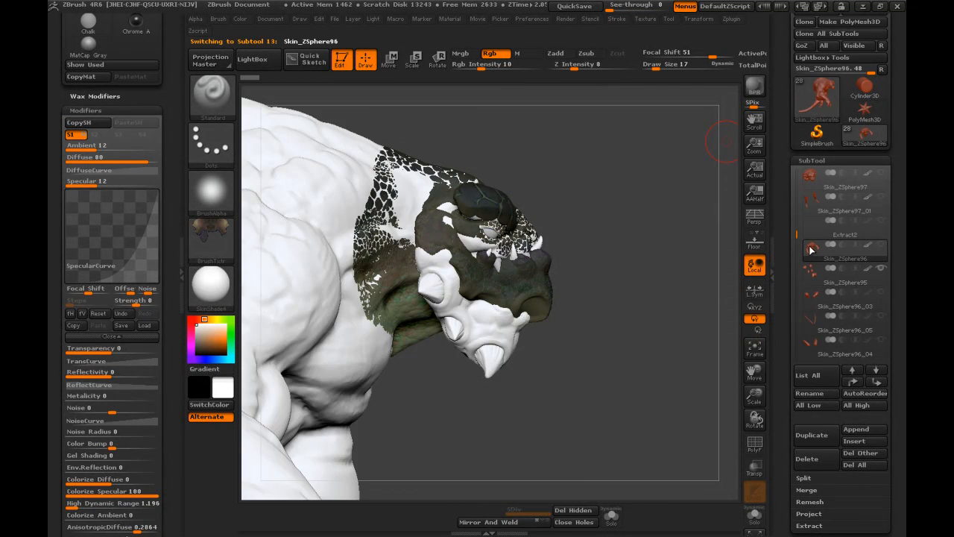
pyautogui.moveTo(790, 311); pyautogui.dragTo(790, 266)
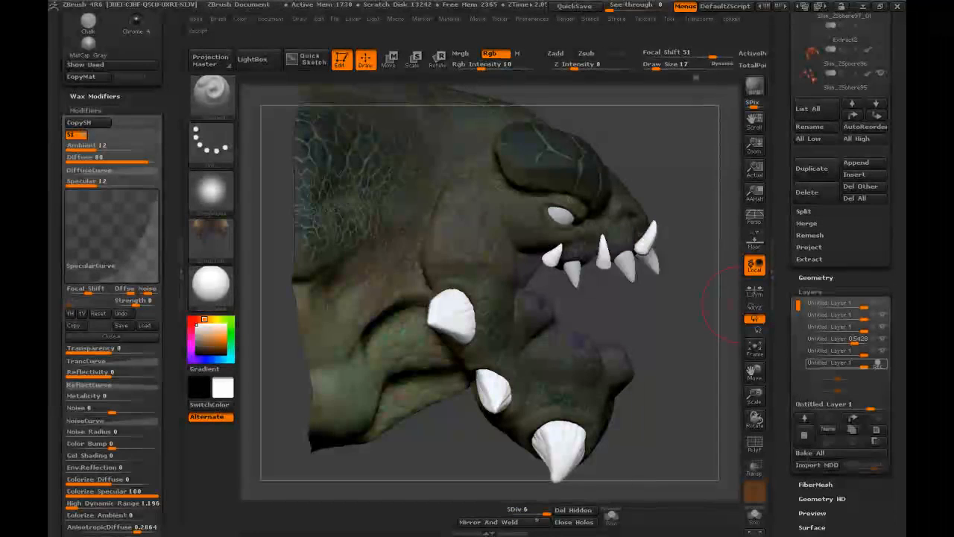
# - Lower the head to subdivision level 1 and lasso-mask everything except the lower jaw, ready for rotating
pyautogui.click(816, 277)
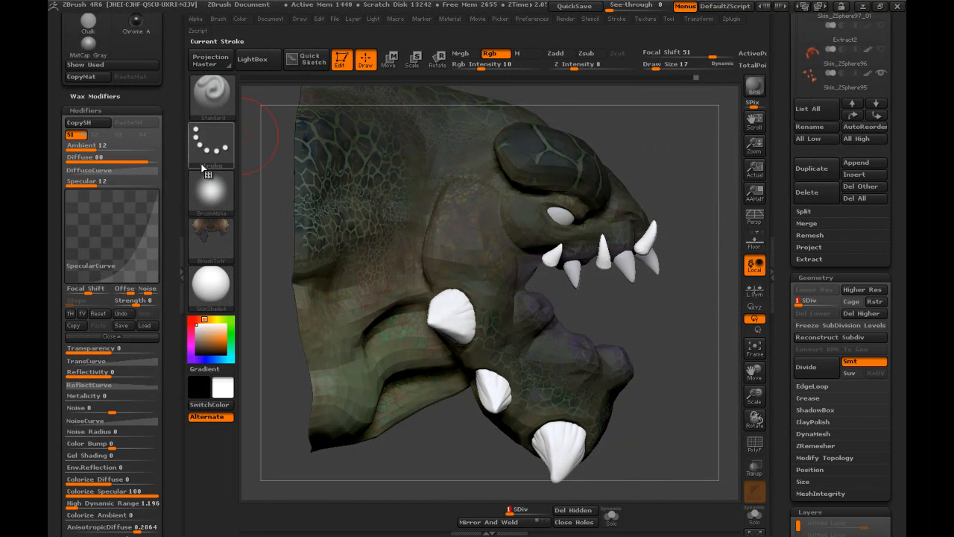
pyautogui.click(209, 106)
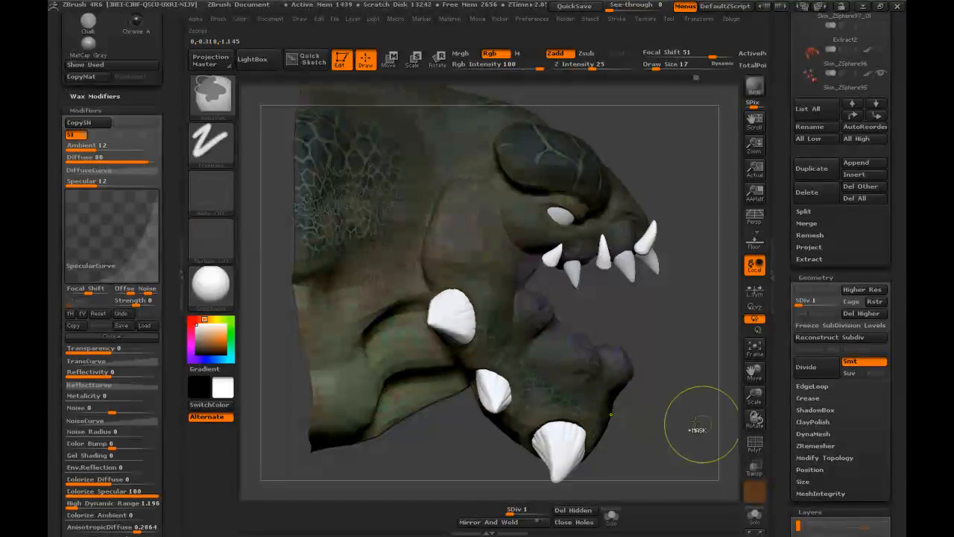
pyautogui.keyDown('ctrl'); pyautogui.click(225, 112); pyautogui.keyUp('ctrl')
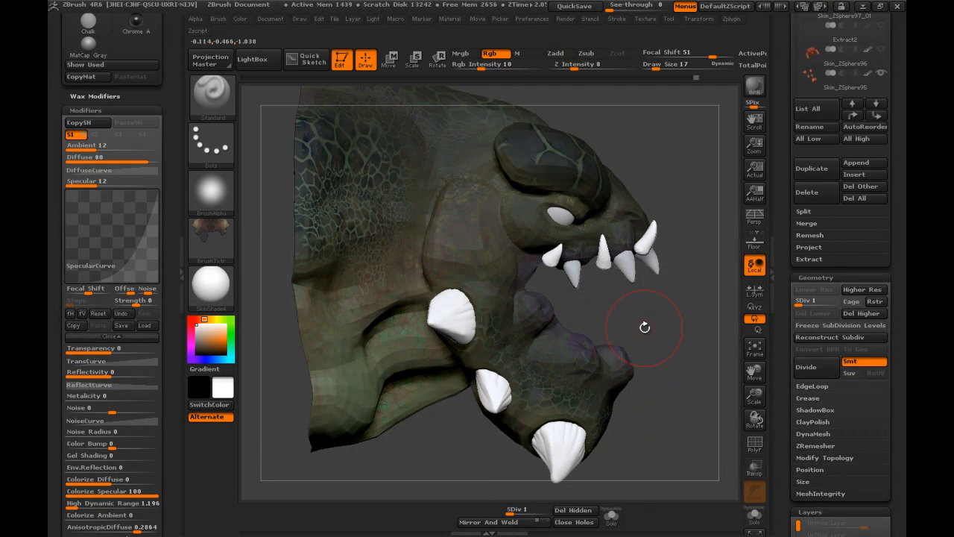
pyautogui.moveTo(644, 328)
pyautogui.mouseDown()
pyautogui.moveTo(593, 310)
pyautogui.moveTo(641, 316)
pyautogui.mouseUp()
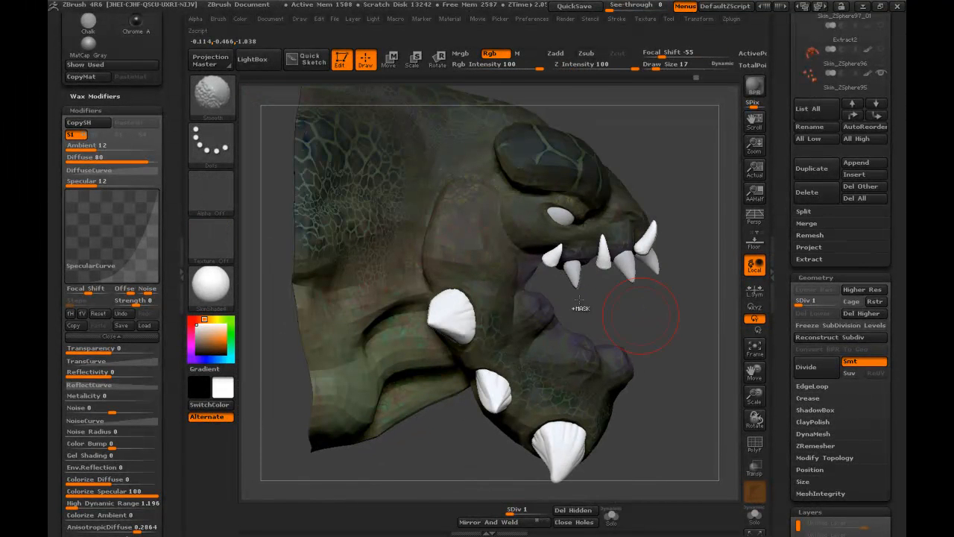
pyautogui.moveTo(477, 237)
pyautogui.keyDown('ctrl'); pyautogui.mouseDown()
pyautogui.moveTo(566, 283)
pyautogui.moveTo(549, 288)
pyautogui.mouseUp(); pyautogui.keyUp('ctrl')
pyautogui.moveTo(647, 313)
pyautogui.keyDown('ctrl'); pyautogui.mouseDown()
pyautogui.moveTo(455, 222)
pyautogui.moveTo(429, 332)
pyautogui.moveTo(533, 492)
pyautogui.moveTo(697, 362)
pyautogui.mouseUp(); pyautogui.keyUp('ctrl')
pyautogui.moveTo(544, 279)
pyautogui.keyDown('ctrl'); pyautogui.mouseDown()
pyautogui.moveTo(406, 218)
pyautogui.moveTo(473, 433)
pyautogui.moveTo(584, 416)
pyautogui.mouseUp(); pyautogui.keyUp('ctrl')
pyautogui.keyDown('ctrl'); pyautogui.click(667, 326); pyautogui.keyUp('ctrl')
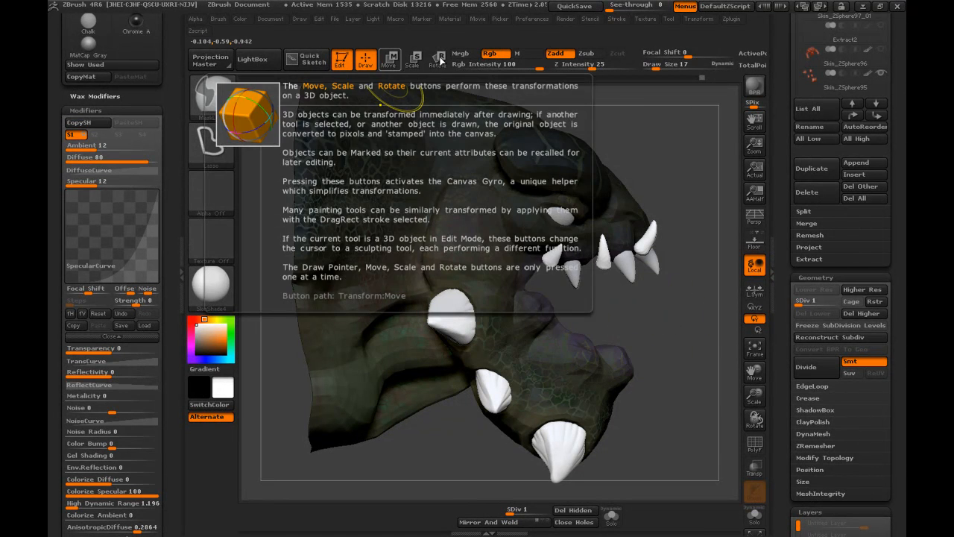
pyautogui.click(439, 59)
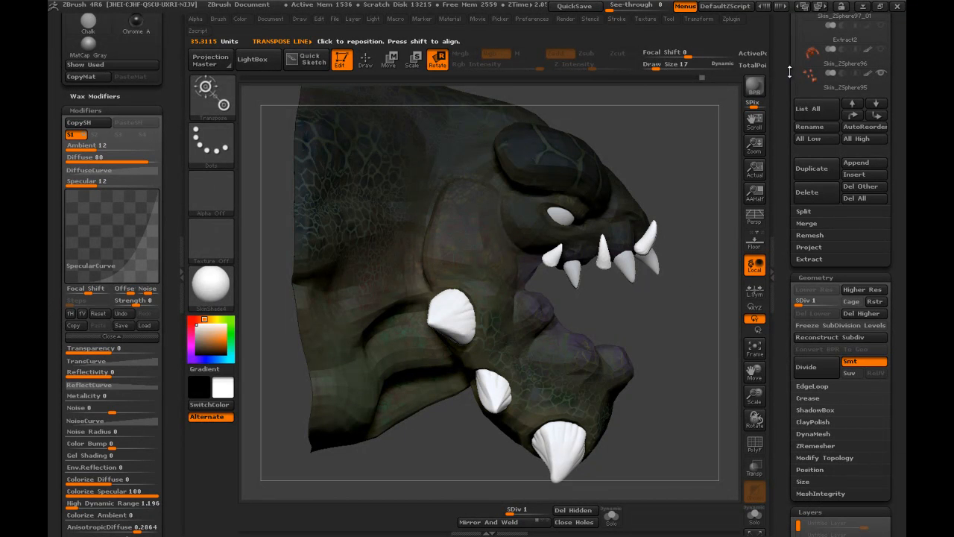
# - On the Extract3 lower teeth subtool, turn off the existing layer and add a new layer
pyautogui.scroll(4, 797, 82)
pyautogui.moveTo(796, 82); pyautogui.dragTo(795, 156)
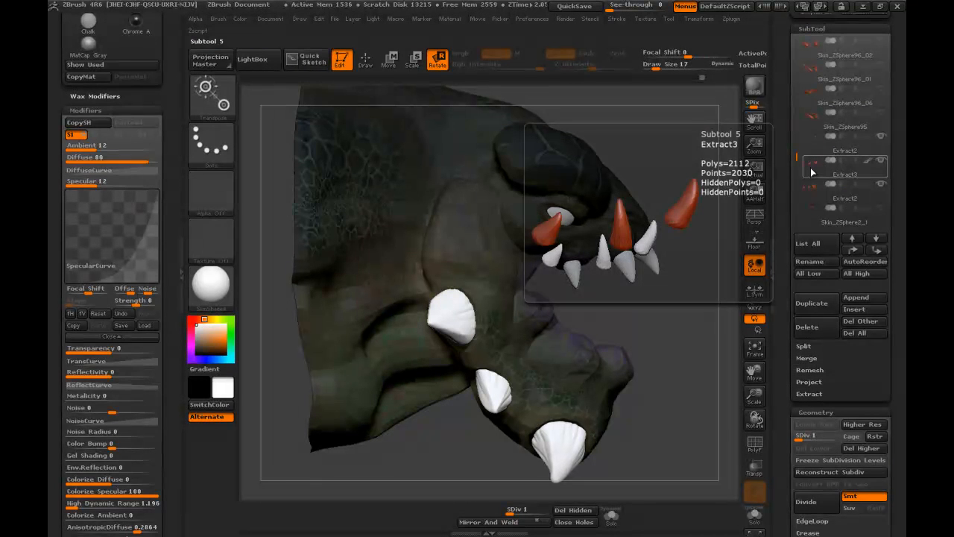
pyautogui.moveTo(811, 186)
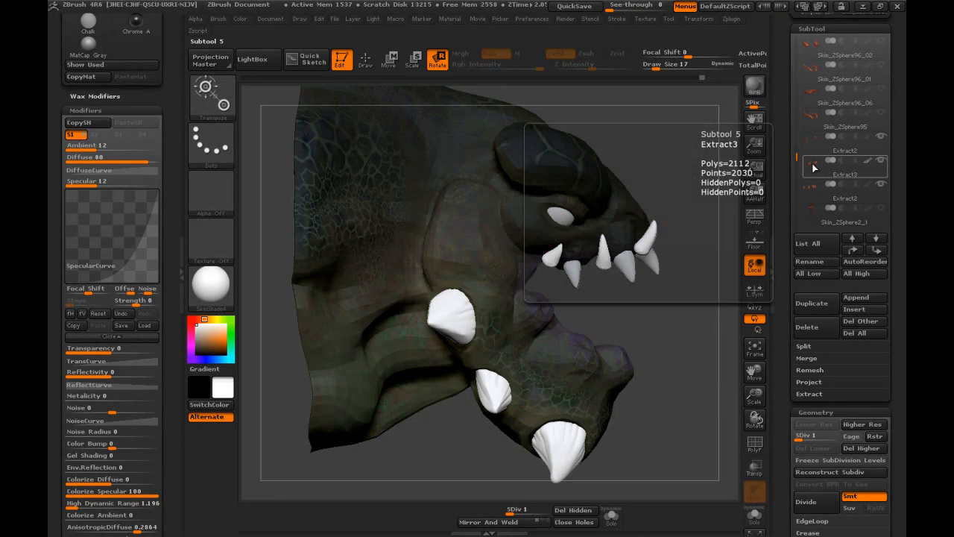
pyautogui.click(811, 163)
pyautogui.moveTo(778, 357); pyautogui.dragTo(779, 246)
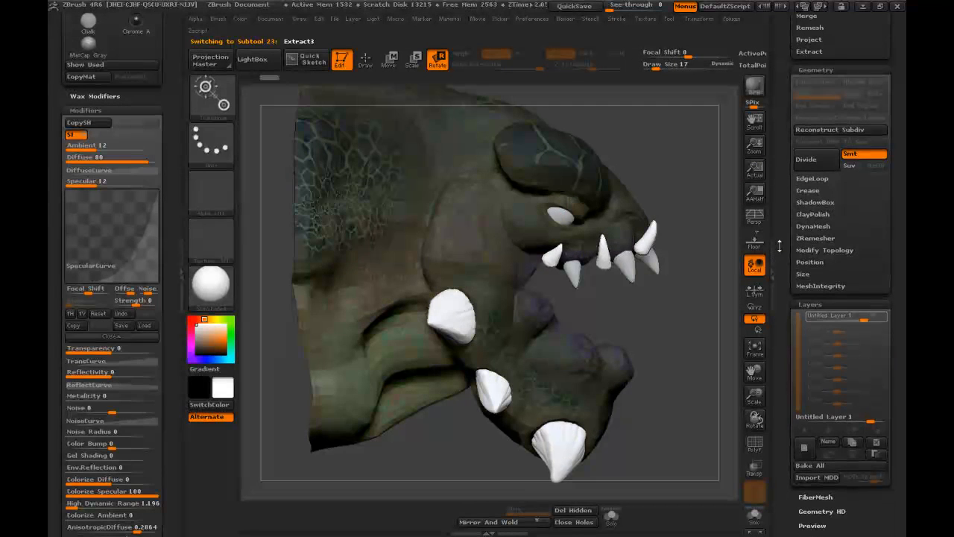
pyautogui.click(884, 317)
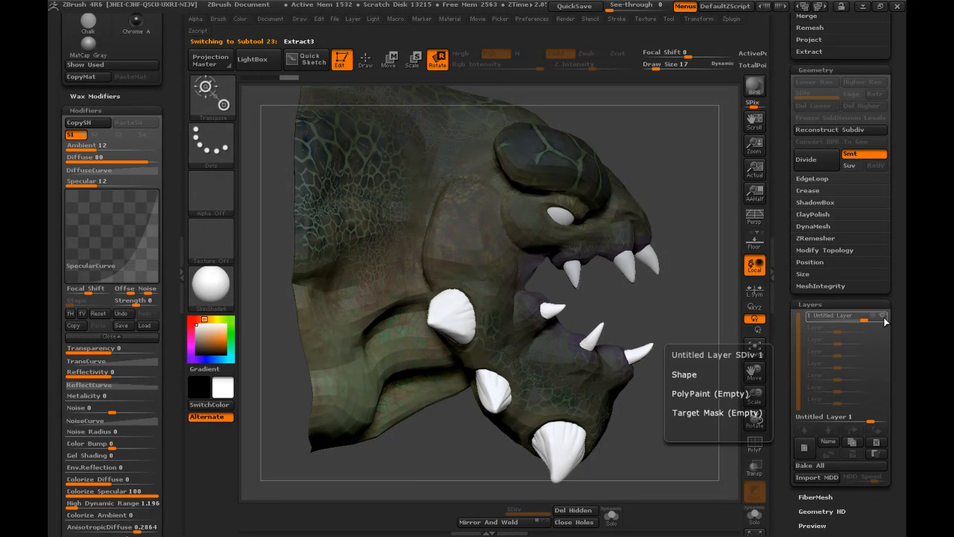
pyautogui.click(806, 448)
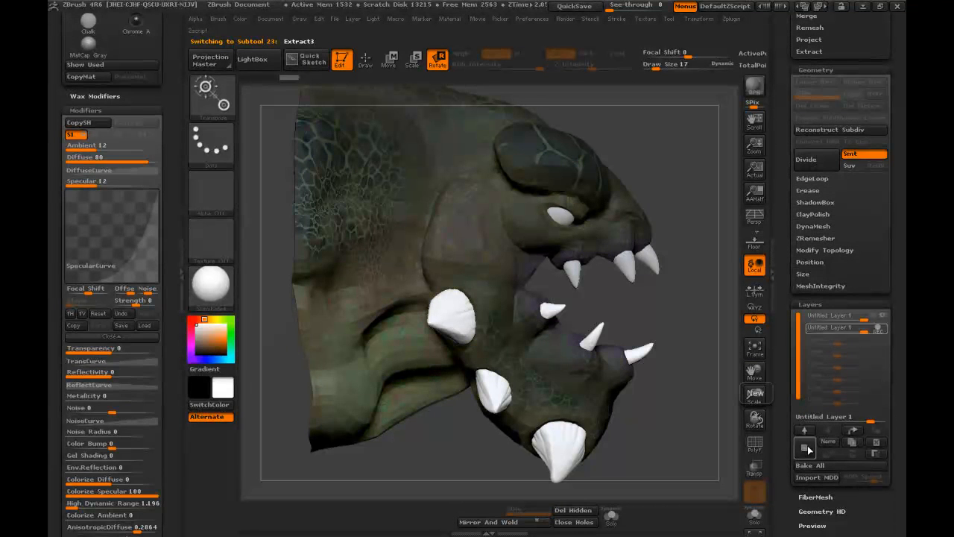
# - Move the Extract3 teeth subtool up the list to directly above the head, and select the head subtool
pyautogui.scroll(15, 785, 226)
pyautogui.scroll(3, 785, 226)
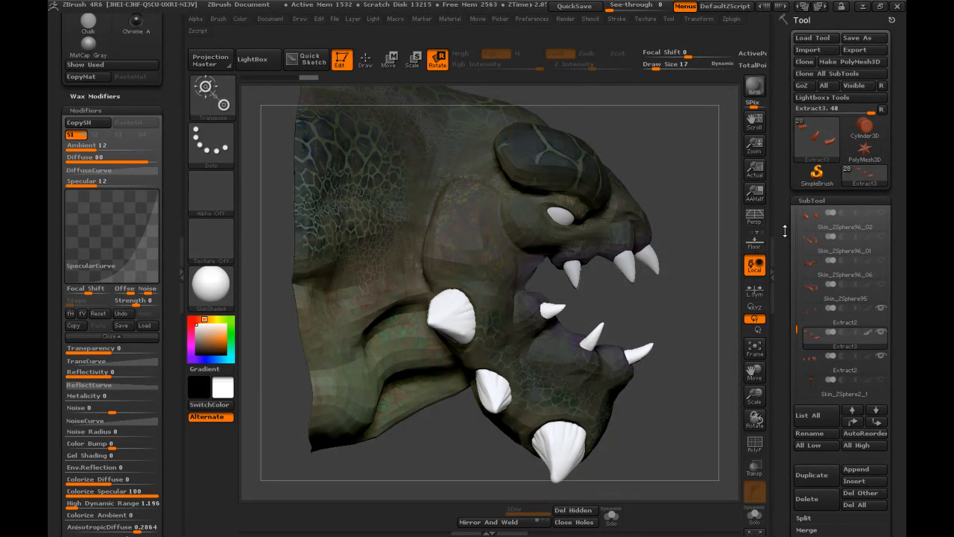
pyautogui.click(853, 422)
pyautogui.click(853, 422)
pyautogui.click(853, 421)
pyautogui.click(854, 422)
pyautogui.click(853, 422)
pyautogui.click(853, 422)
pyautogui.click(854, 422)
pyautogui.click(854, 422)
pyautogui.click(854, 422)
pyautogui.click(853, 422)
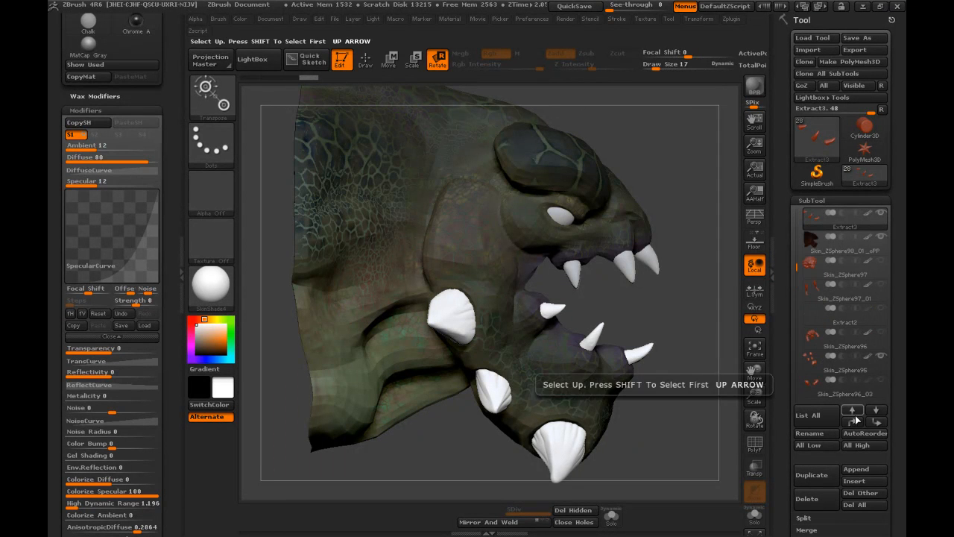
pyautogui.moveTo(815, 238)
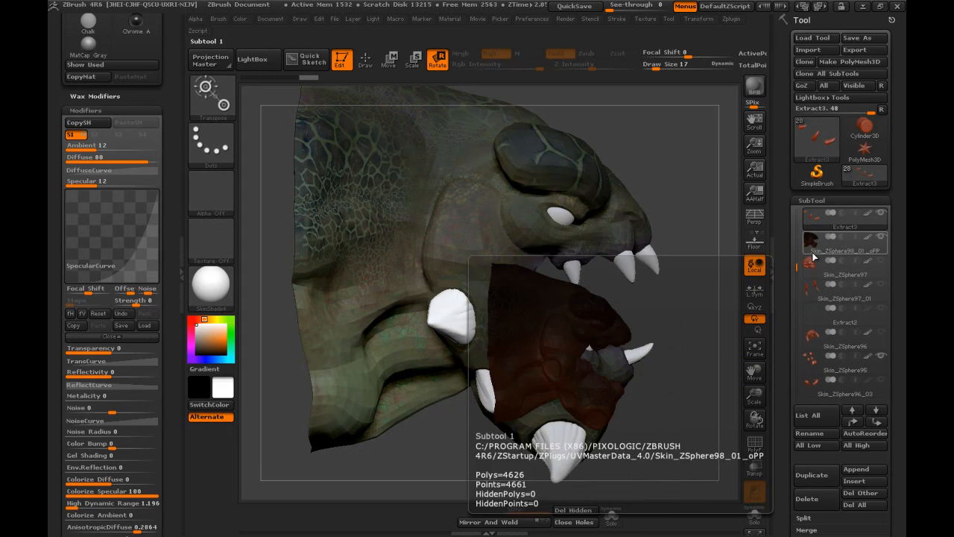
pyautogui.moveTo(815, 215)
pyautogui.click(815, 240)
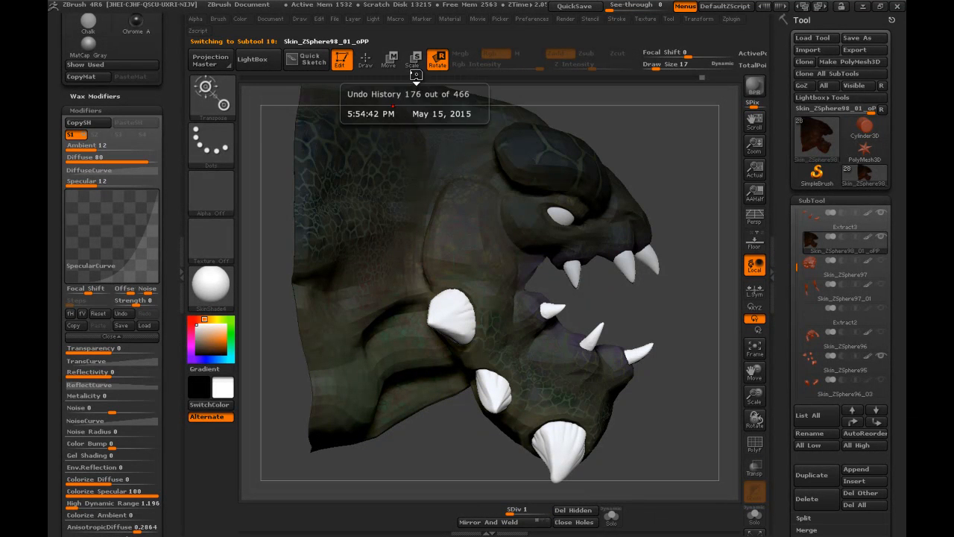
# - Try to rotate the unmasked lower jaw closed with transpose lines from two different pivot points
pyautogui.moveTo(494, 261); pyautogui.dragTo(712, 212)
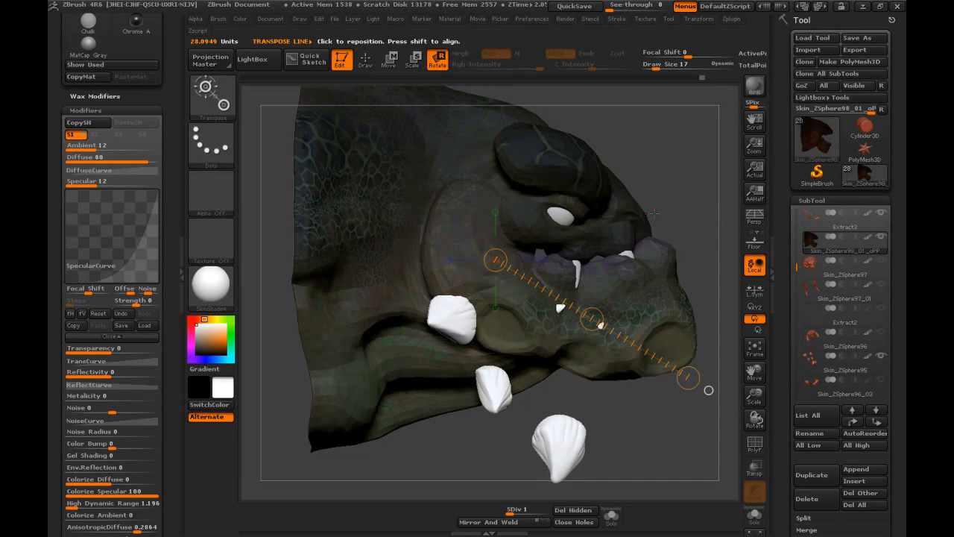
pyautogui.hotkey('ctrl', 'z')
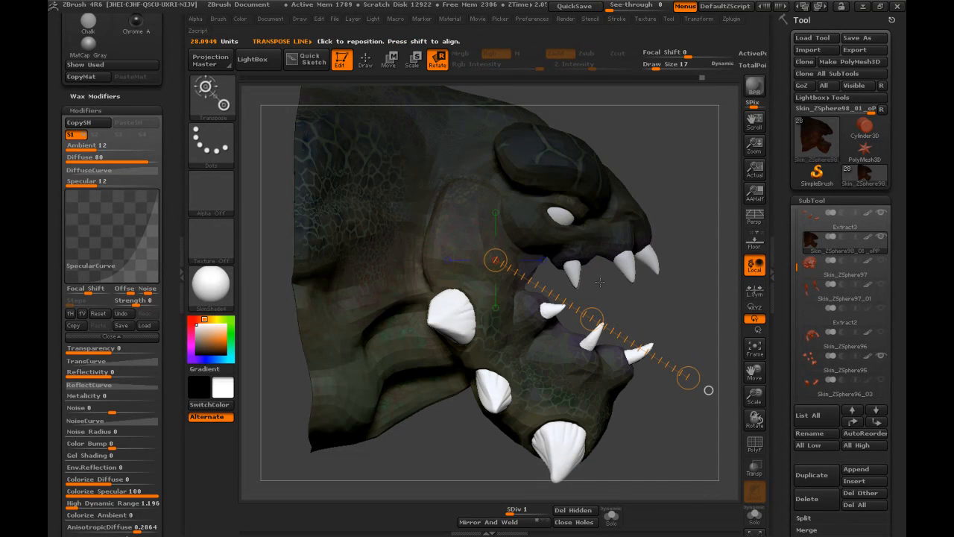
pyautogui.moveTo(438, 226); pyautogui.dragTo(708, 234)
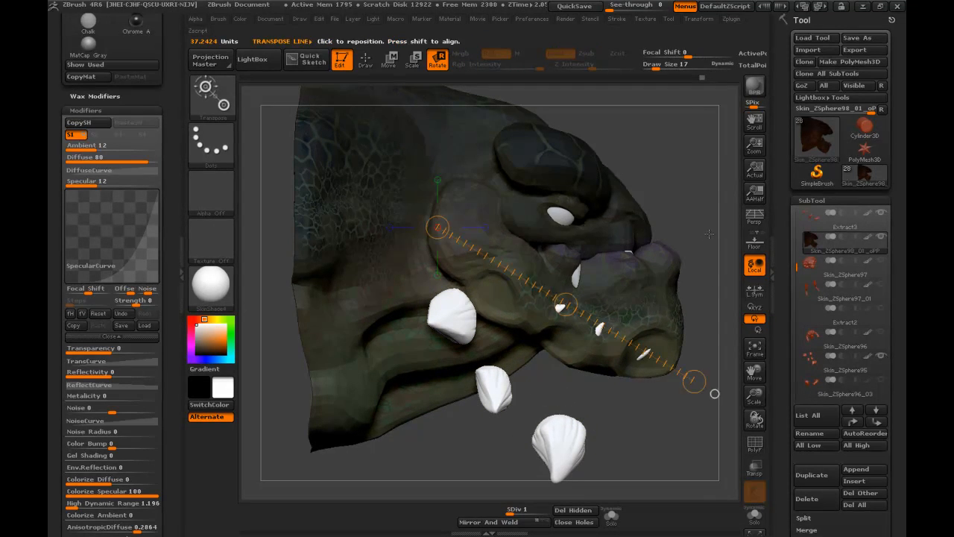
pyautogui.hotkey('ctrl', 'z')
# - Rotate the unmasked lower jaw upward with a transpose line starting at the jaw hinge to close the mouth
pyautogui.moveTo(432, 258)
pyautogui.mouseDown()
pyautogui.moveTo(697, 320)
pyautogui.moveTo(713, 179)
pyautogui.mouseUp()
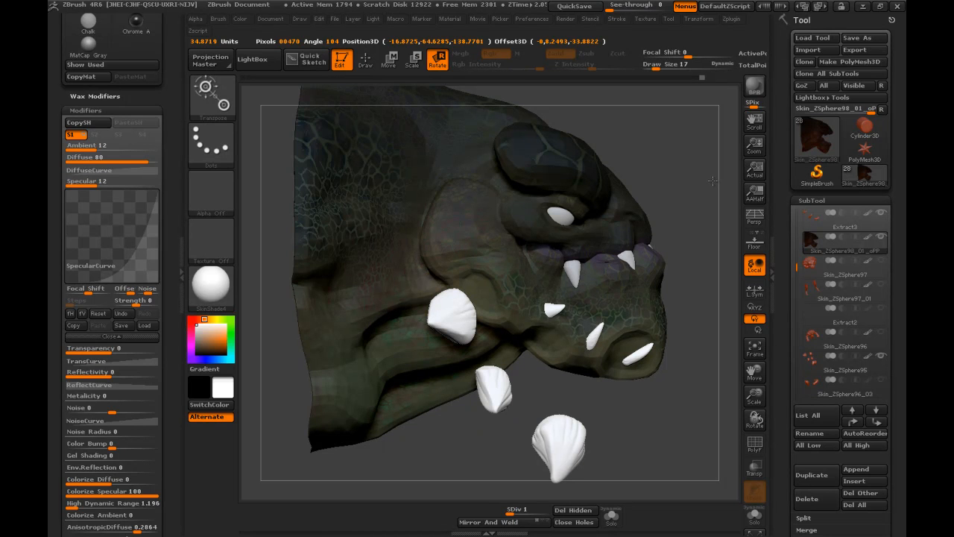
pyautogui.press('r')
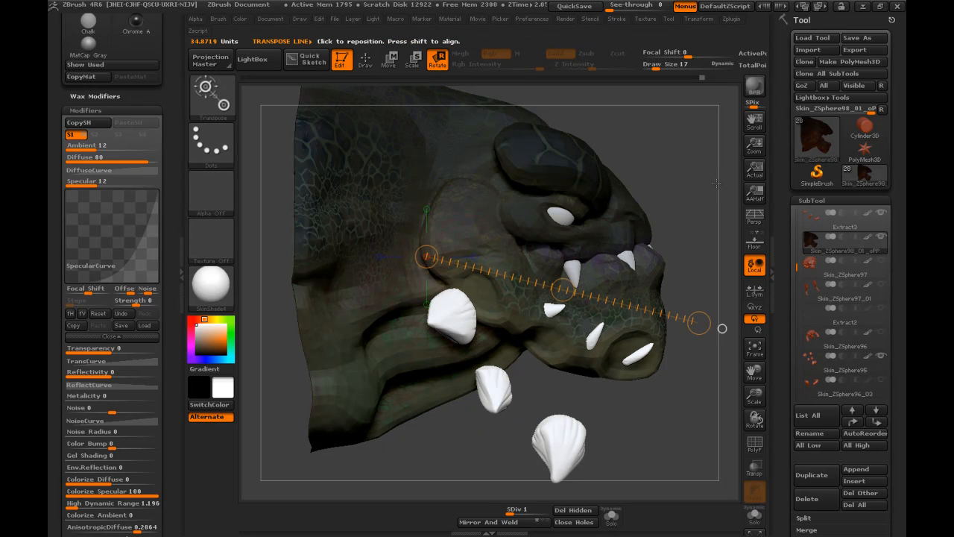
# - Replay the last jaw rotation on the Extract3 teeth subtool so the lower teeth follow the jaw
pyautogui.click(811, 221)
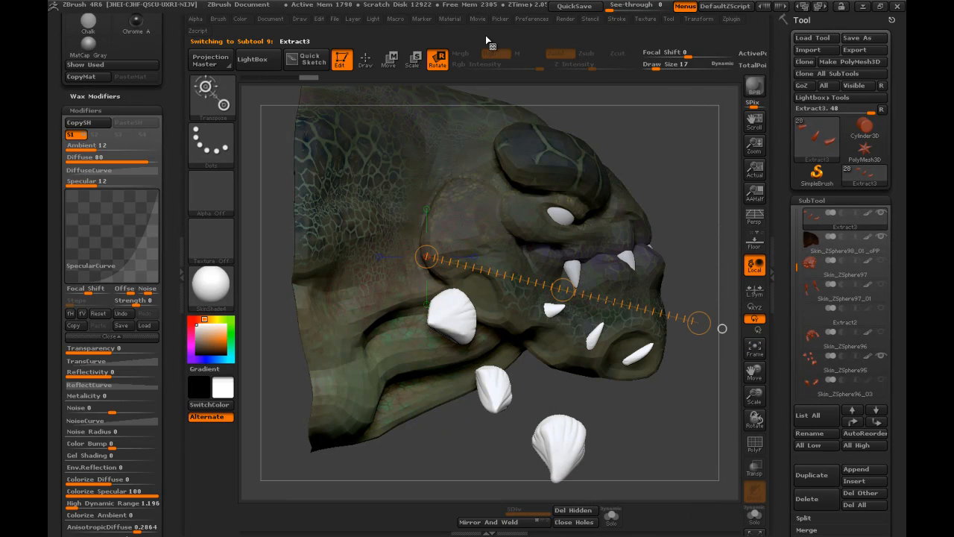
pyautogui.click(616, 21)
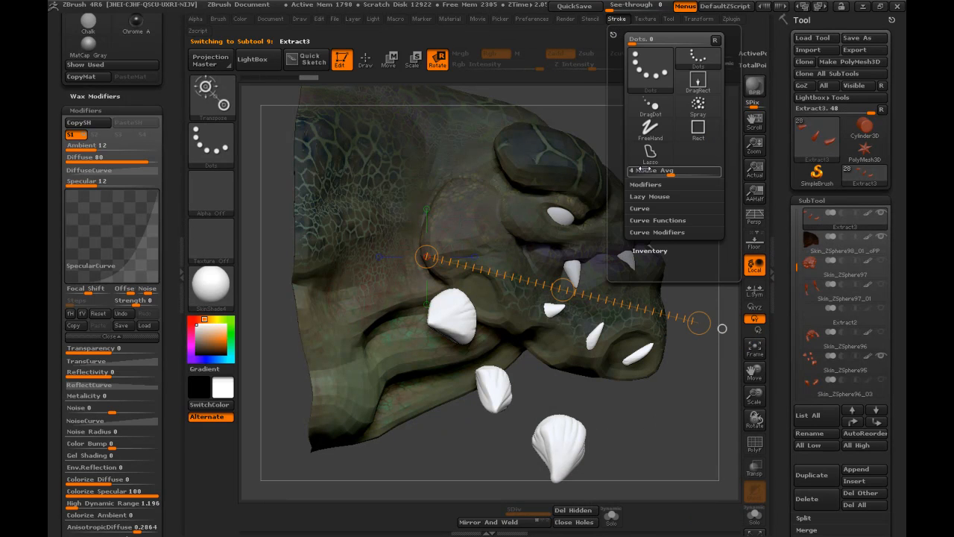
pyautogui.click(645, 184)
pyautogui.click(699, 198)
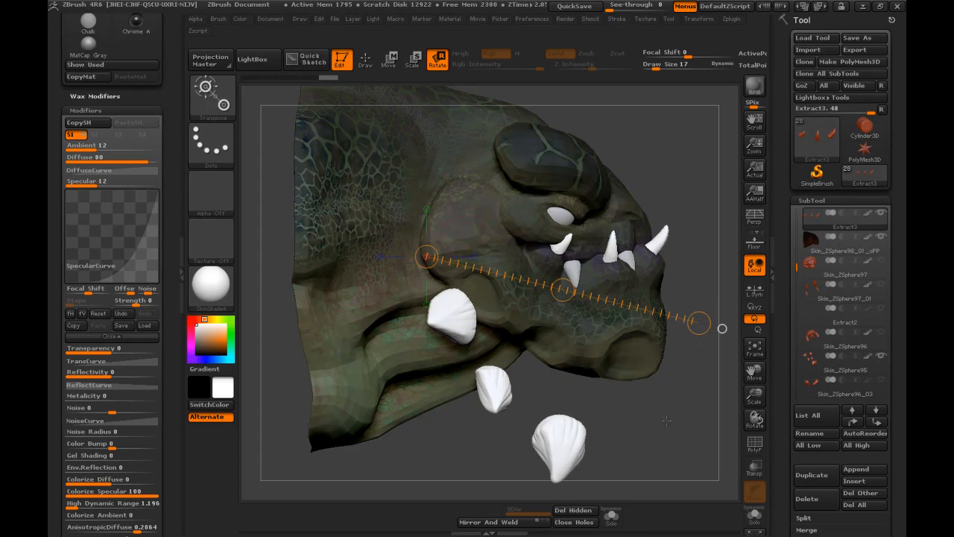
pyautogui.moveTo(666, 427); pyautogui.dragTo(615, 404)
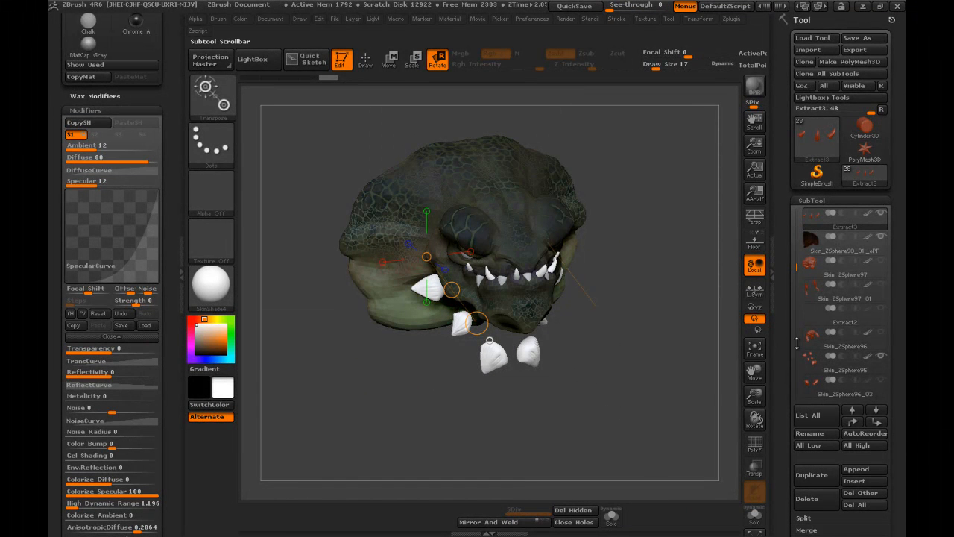
# - Select the Skin_ZSphere95 spikes subtool and replay the last jaw rotation on it
pyautogui.click(812, 363)
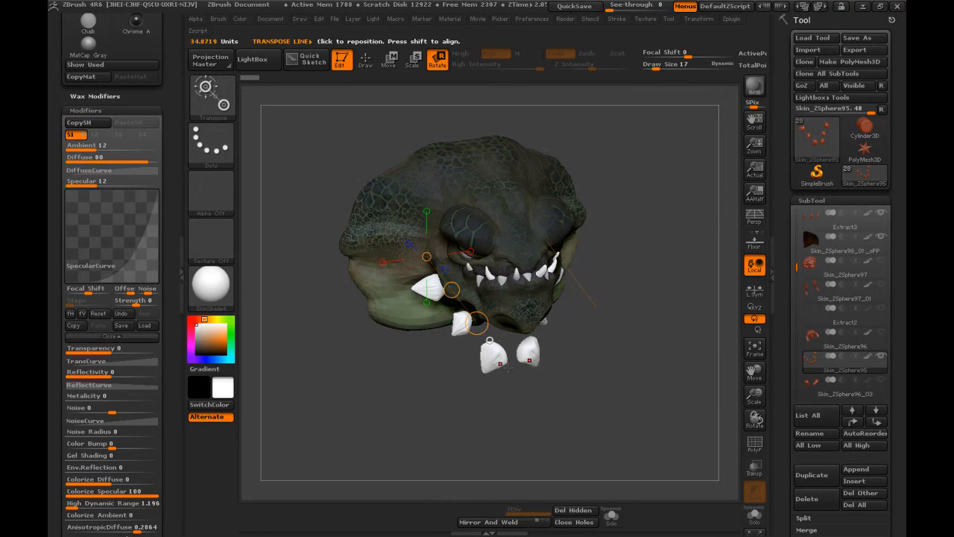
pyautogui.click(618, 19)
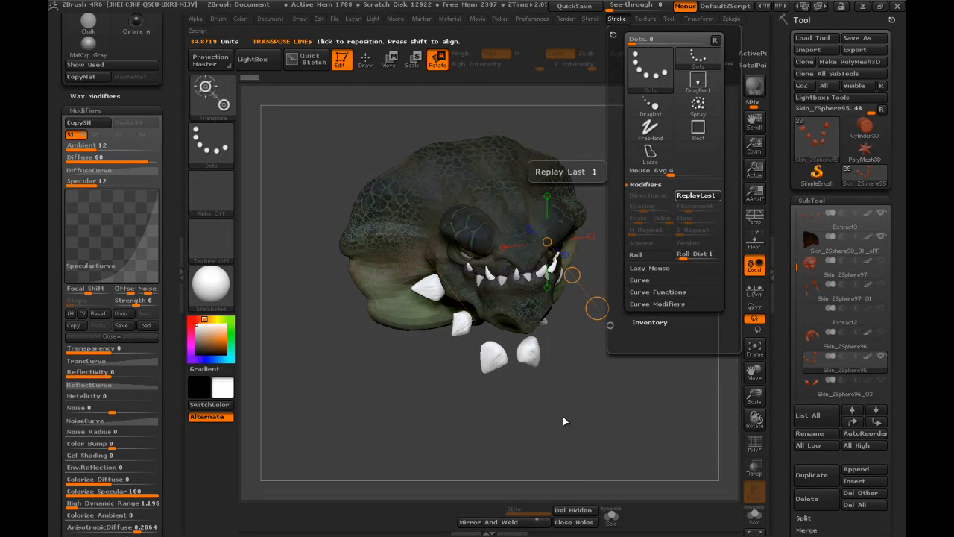
pyautogui.hotkey('ctrl', '1')
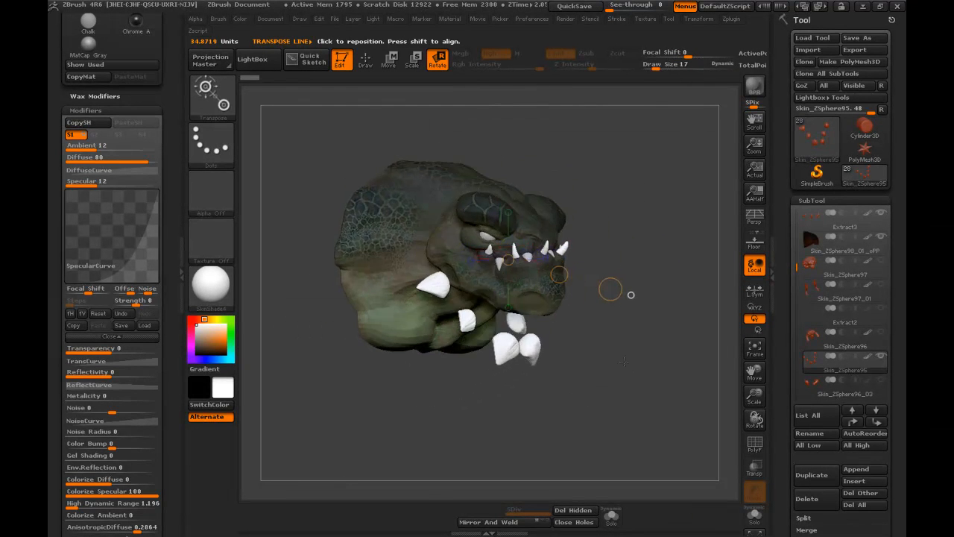